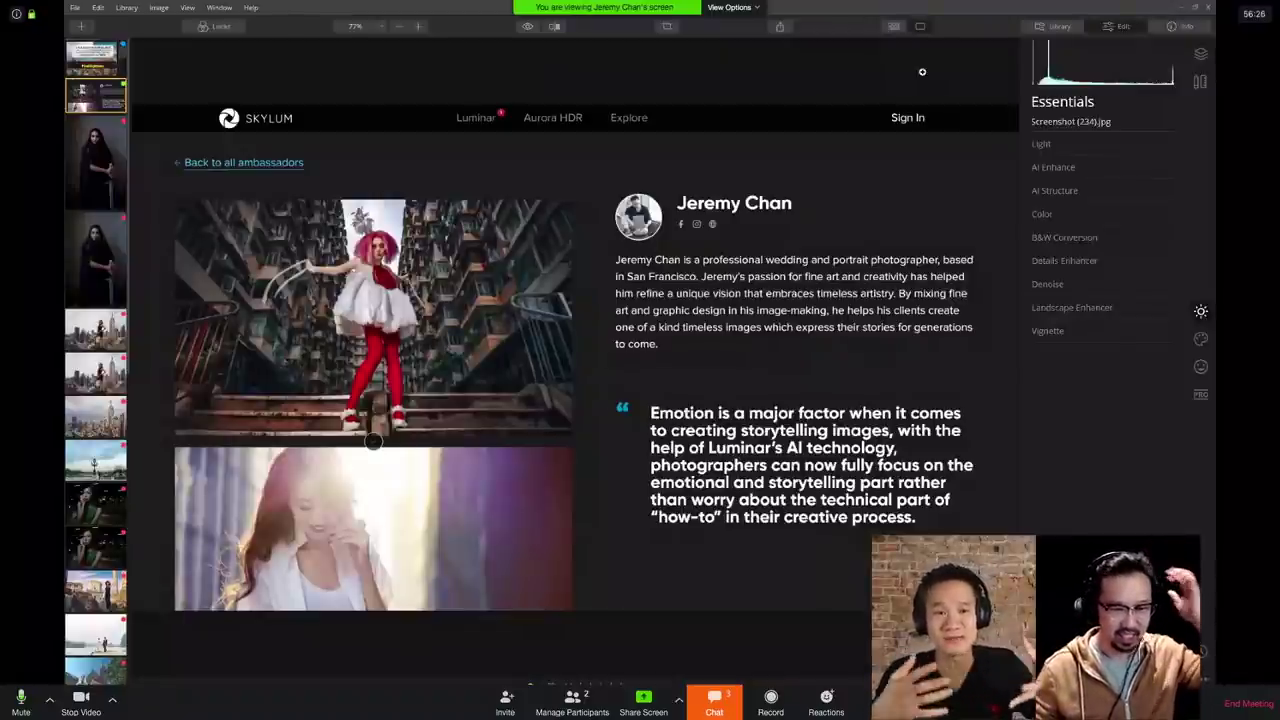
Step: Load DSC05737 better.jpg, the overcast Empire State skyline photo, into the editor
click(100, 418)
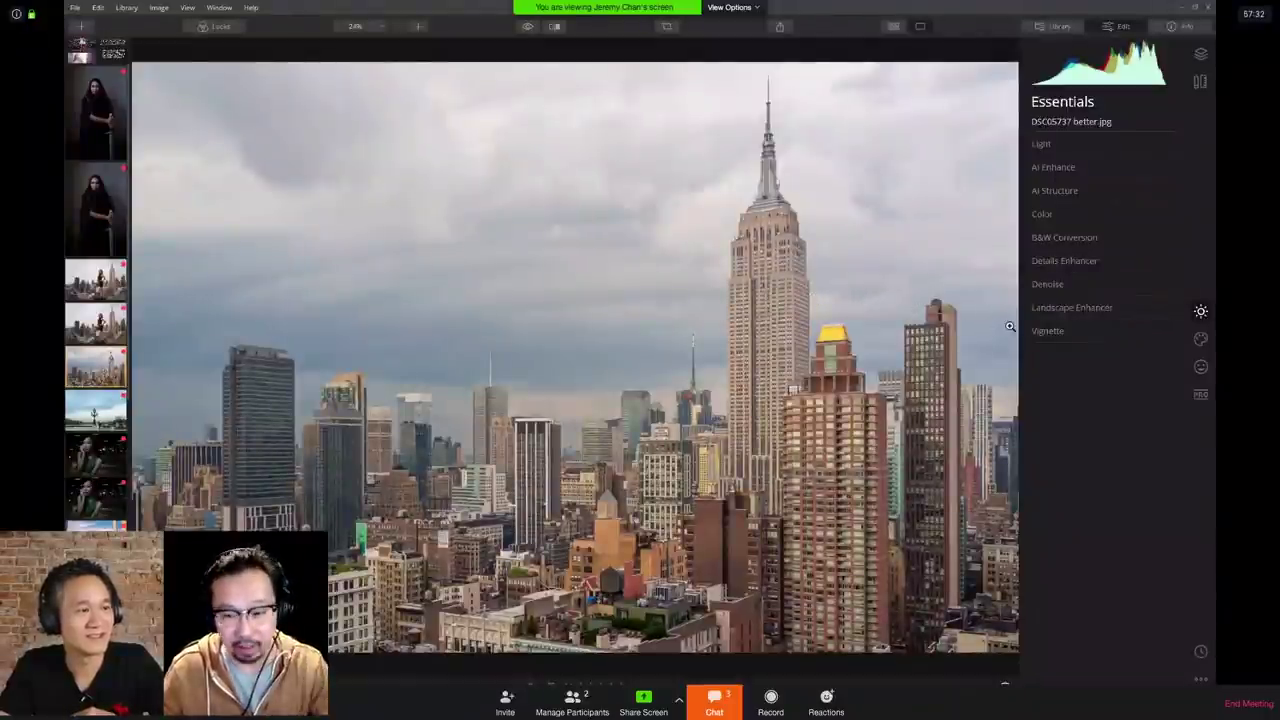
Step: Show the Creative tools and expand the AI Sky Replacement panel
click(1201, 340)
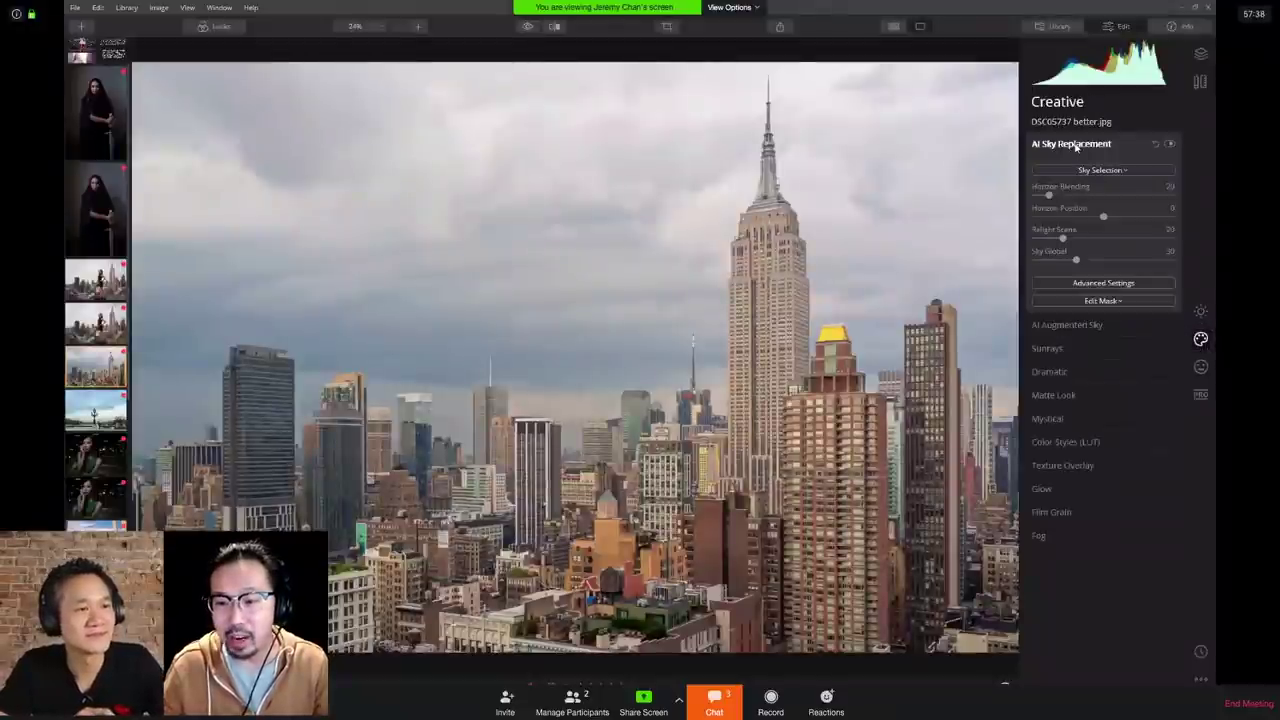
click(1074, 144)
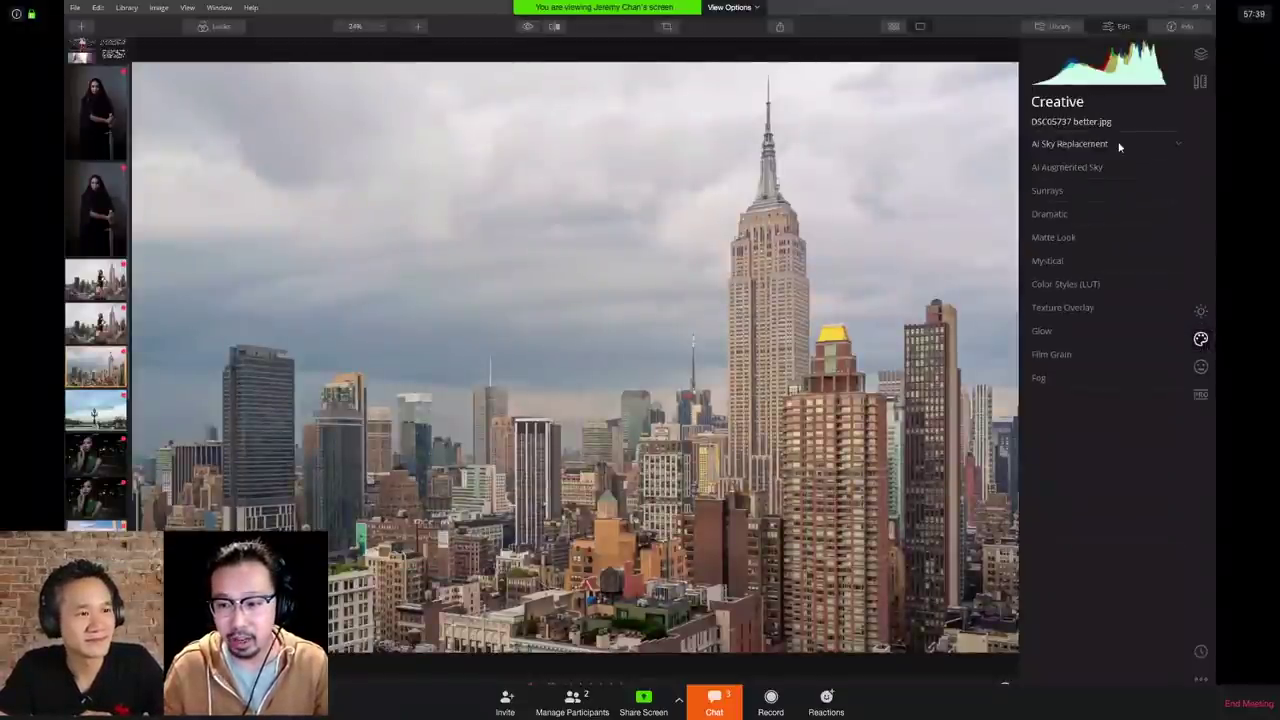
click(1068, 146)
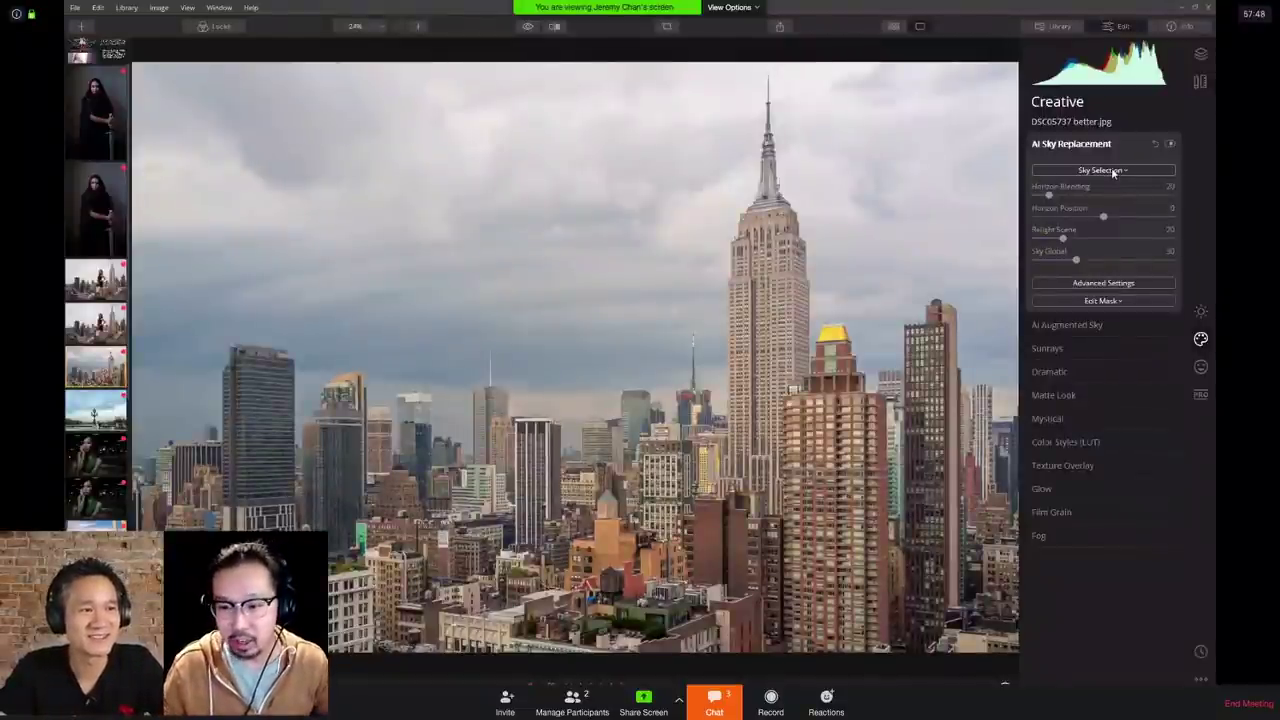
Step: Try the Blue Sky 6 sky, then switch back to Original Sky
click(1113, 172)
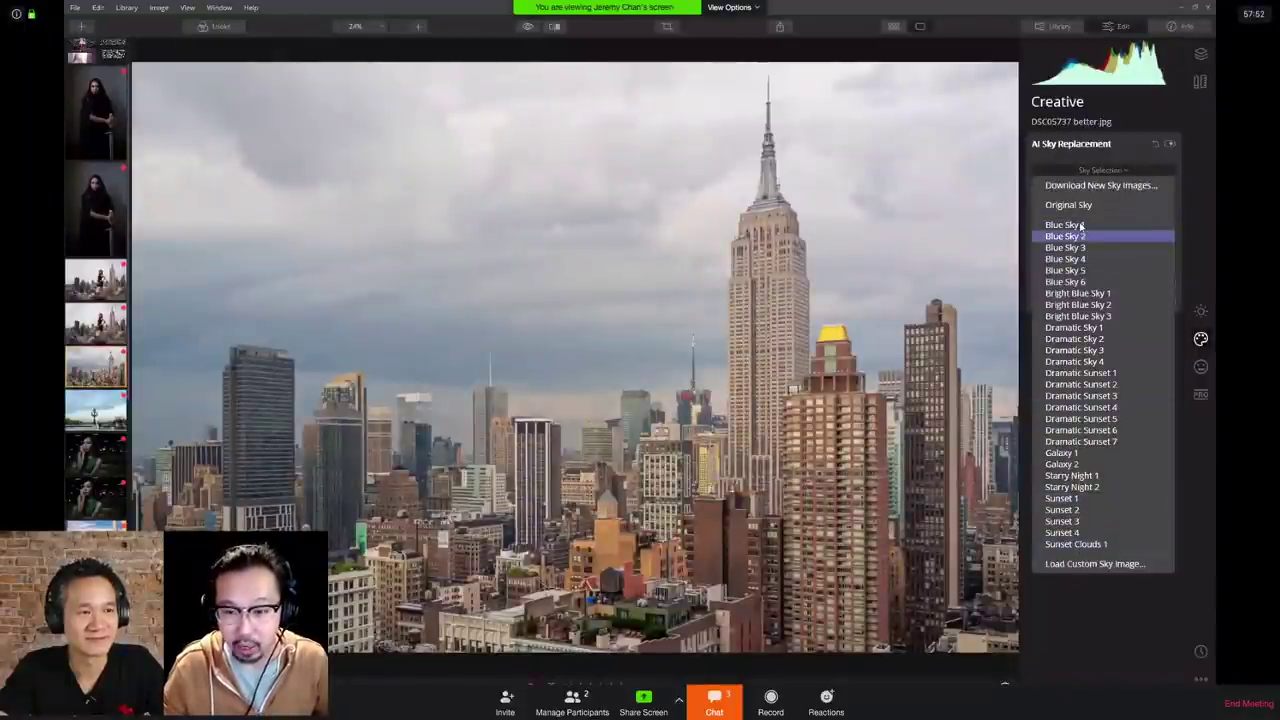
click(1081, 282)
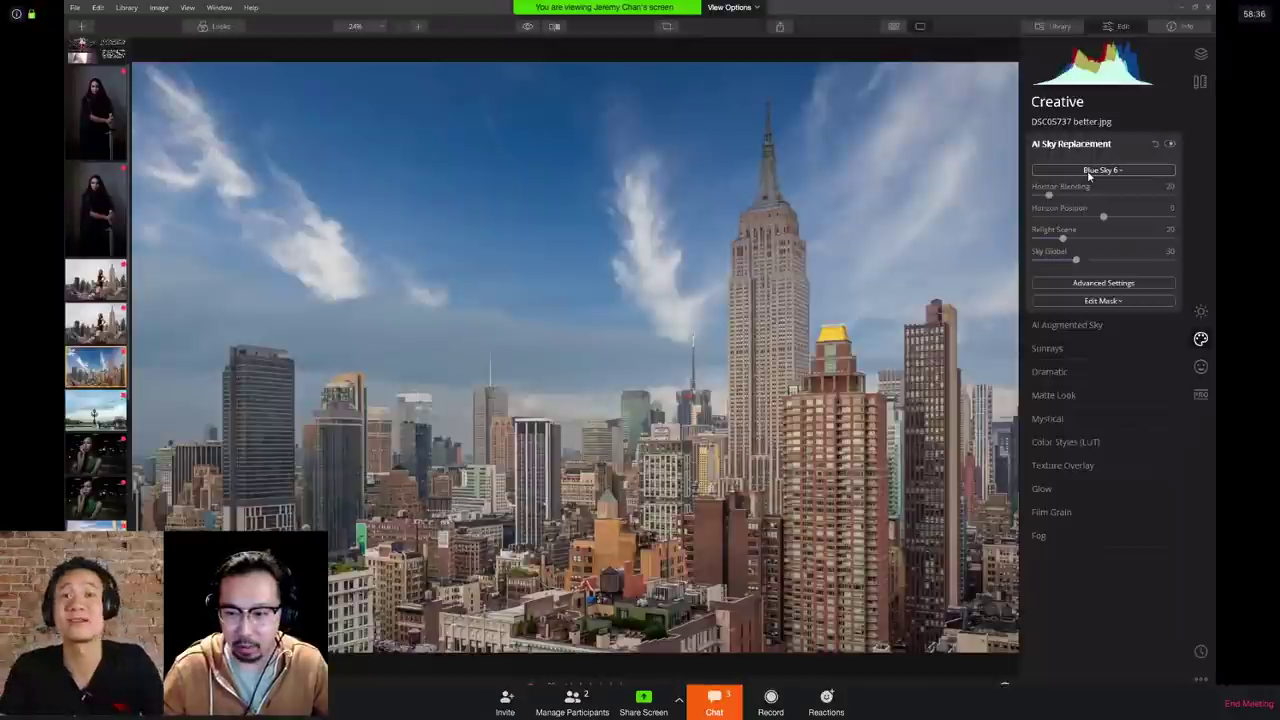
click(1089, 173)
click(1080, 205)
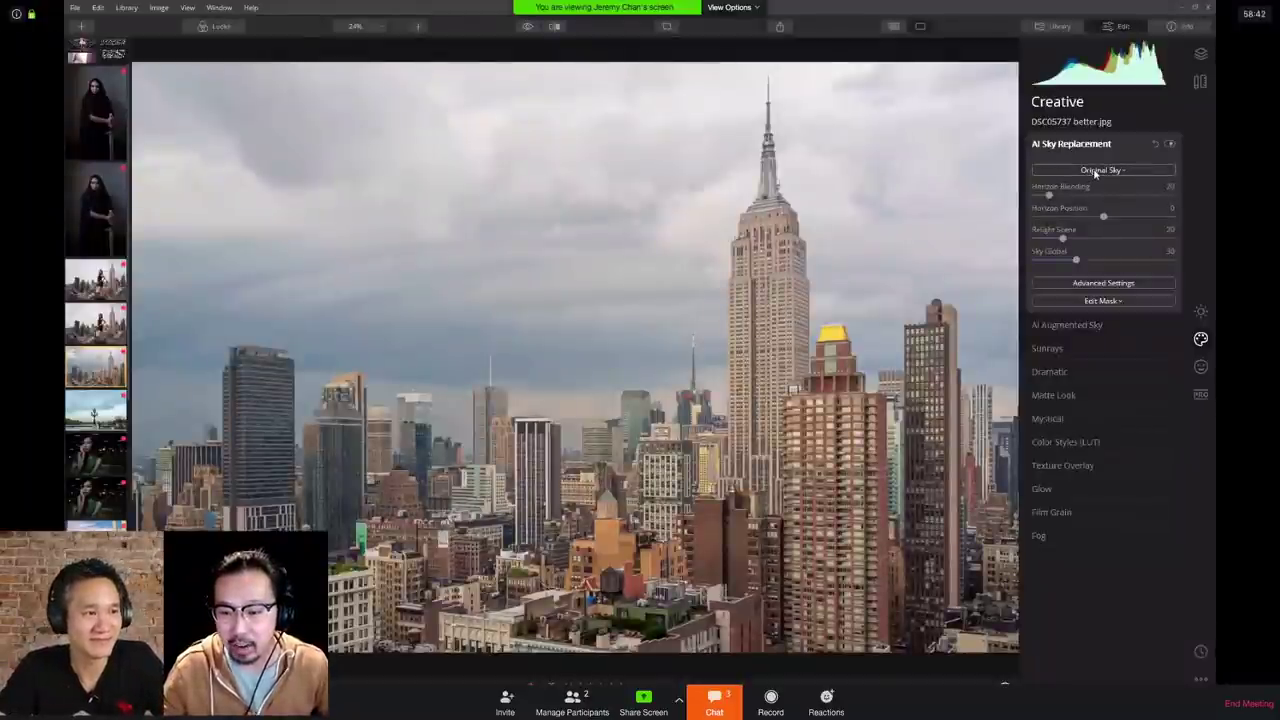
Step: Preview Sunset 3 from the sky list, then apply Sunset 4 instead
click(1095, 172)
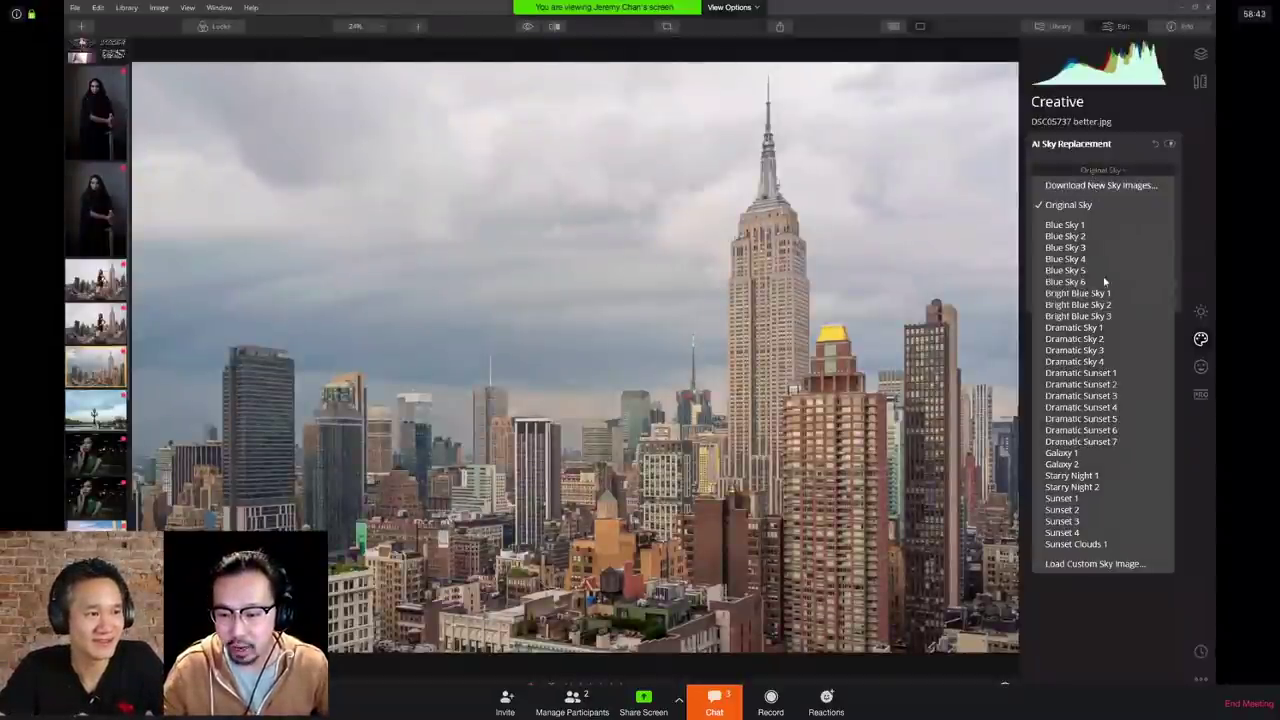
click(1092, 521)
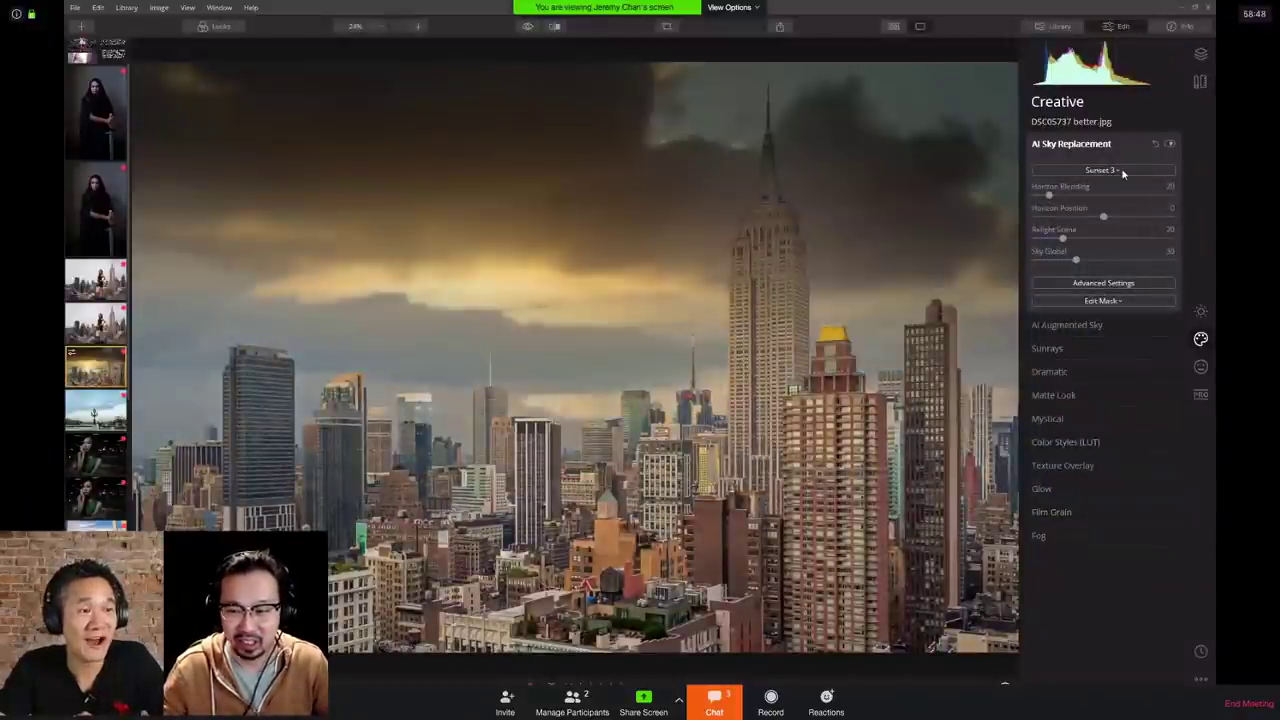
click(1122, 172)
click(1104, 530)
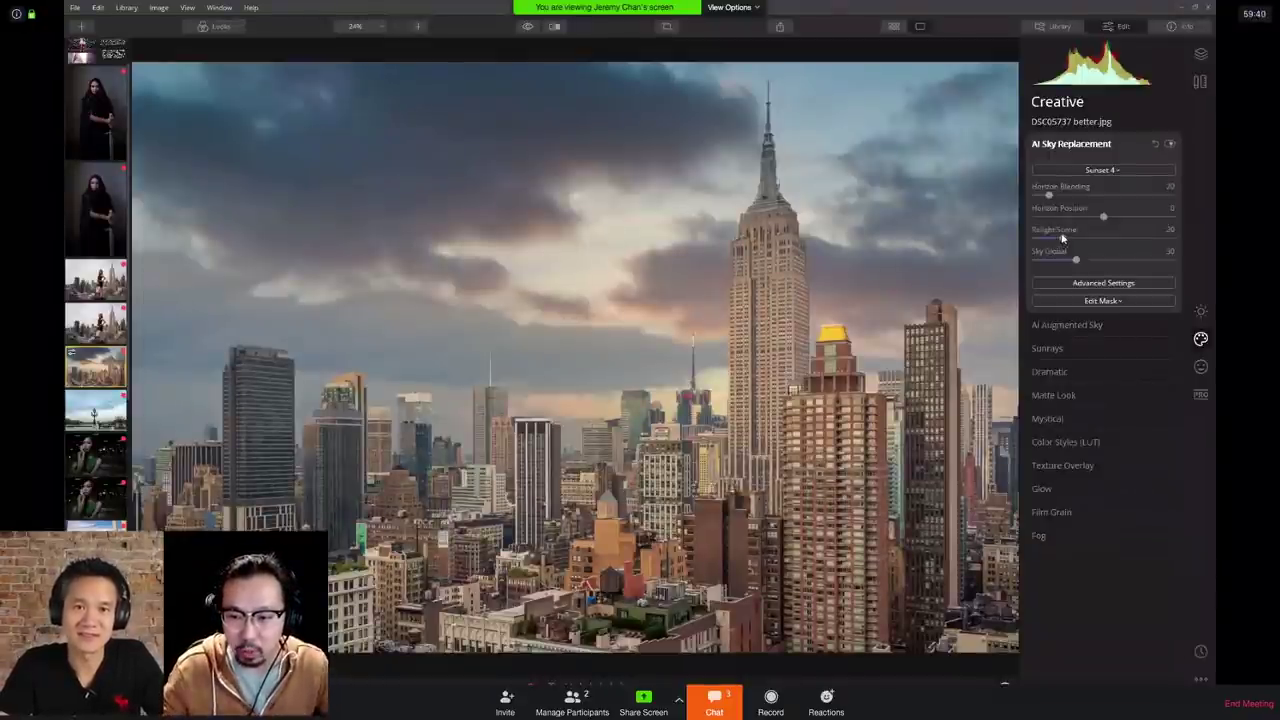
Step: Raise Relight Scene to 73 and compare against the original using the Before/After split
drag(1122, 240, 1136, 241)
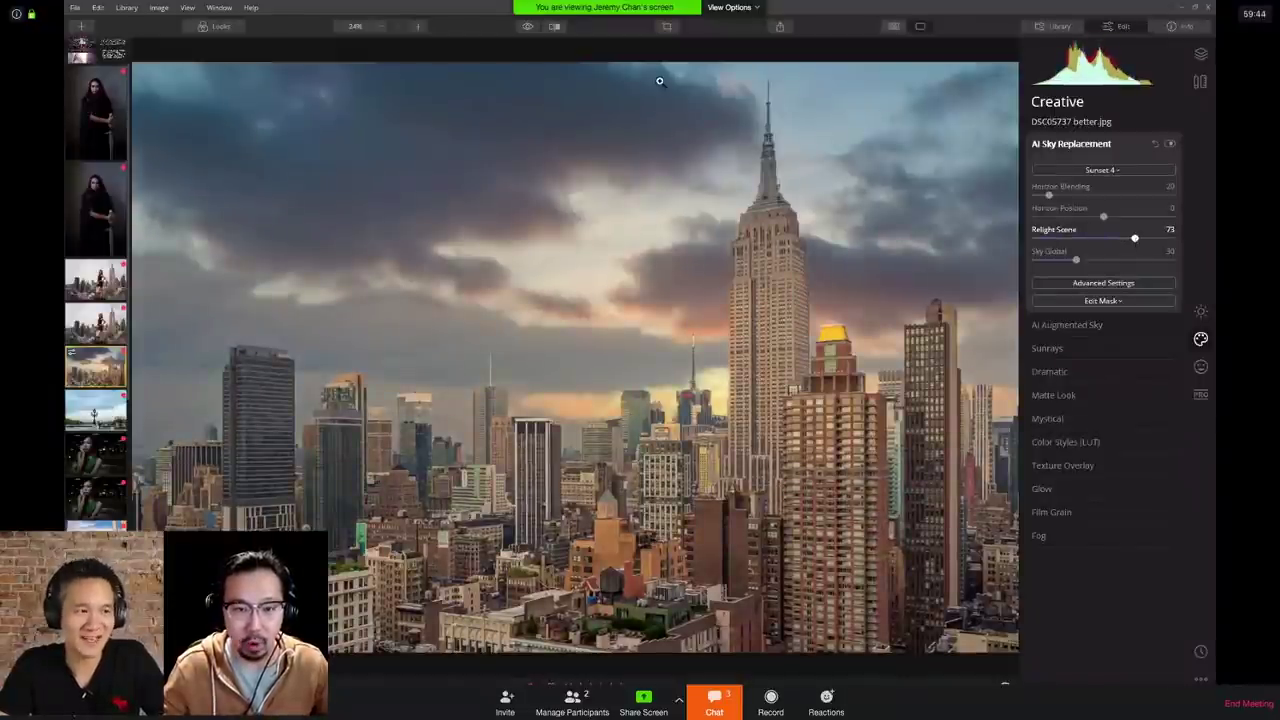
click(555, 27)
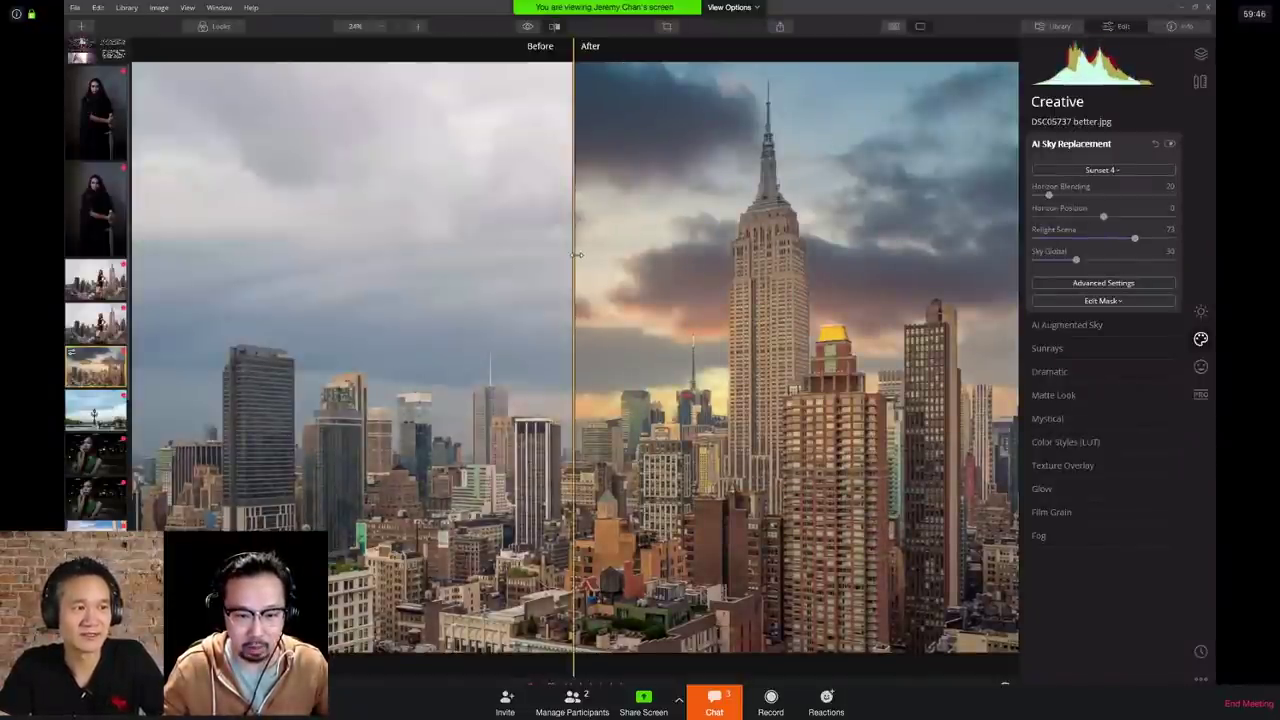
drag(577, 255, 153, 209)
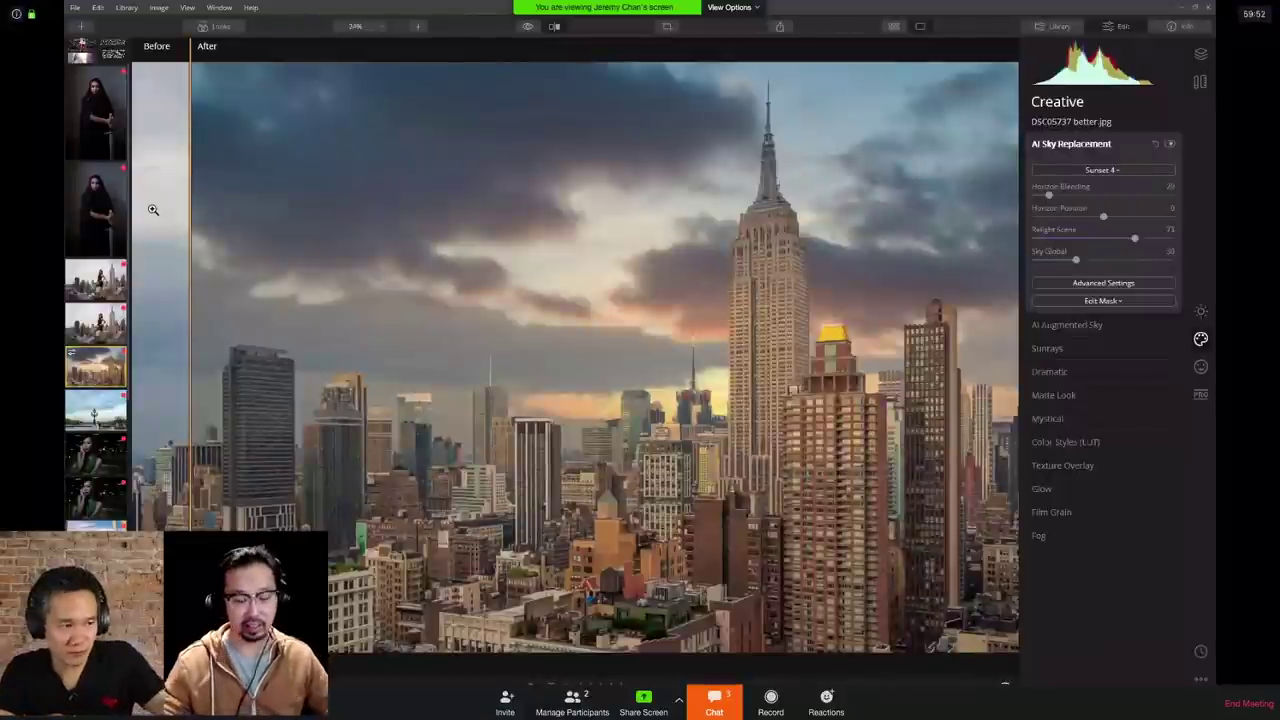
drag(190, 224, 764, 288)
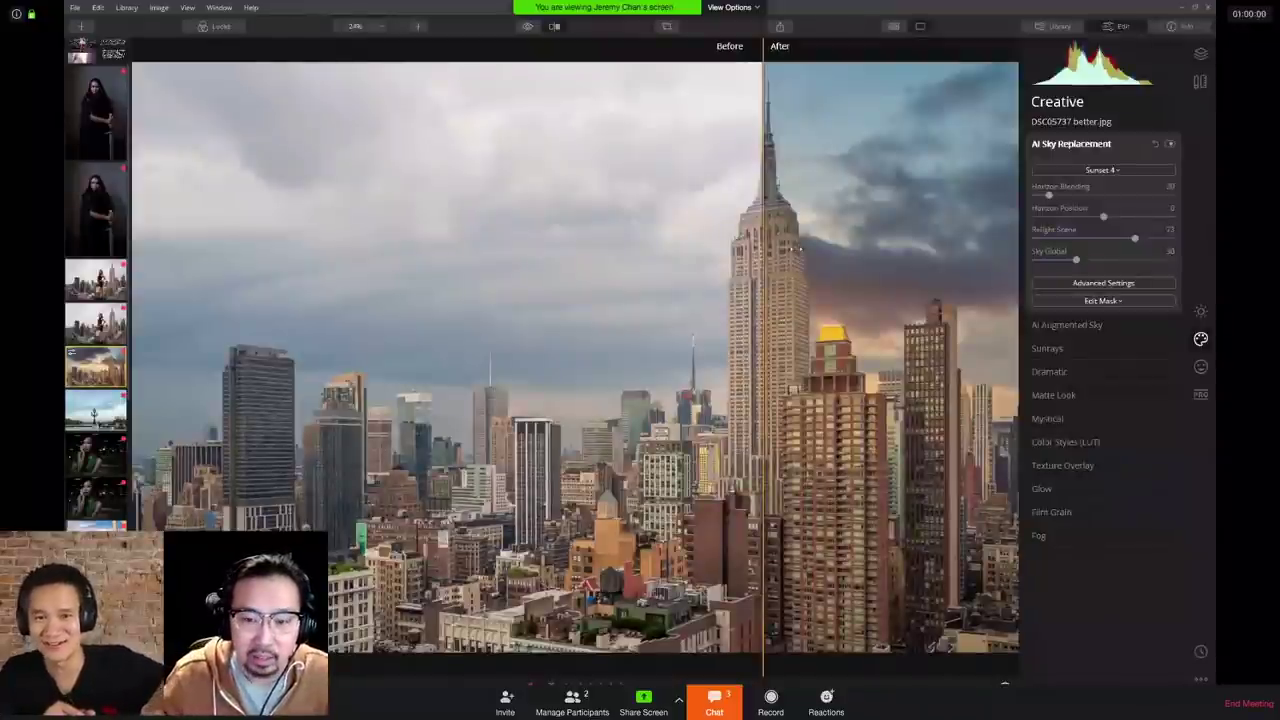
mouse_move(763, 248)
mouse_down()
mouse_move(784, 247)
mouse_move(763, 251)
mouse_up()
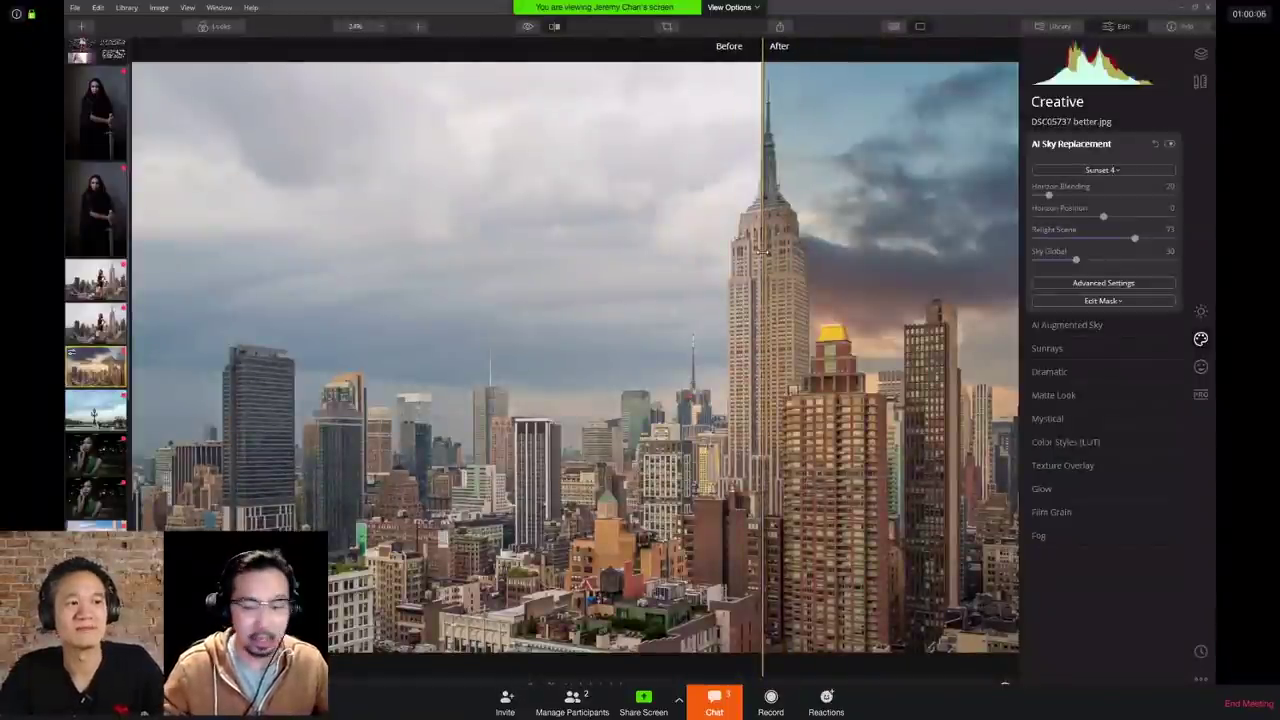
drag(763, 251, 190, 210)
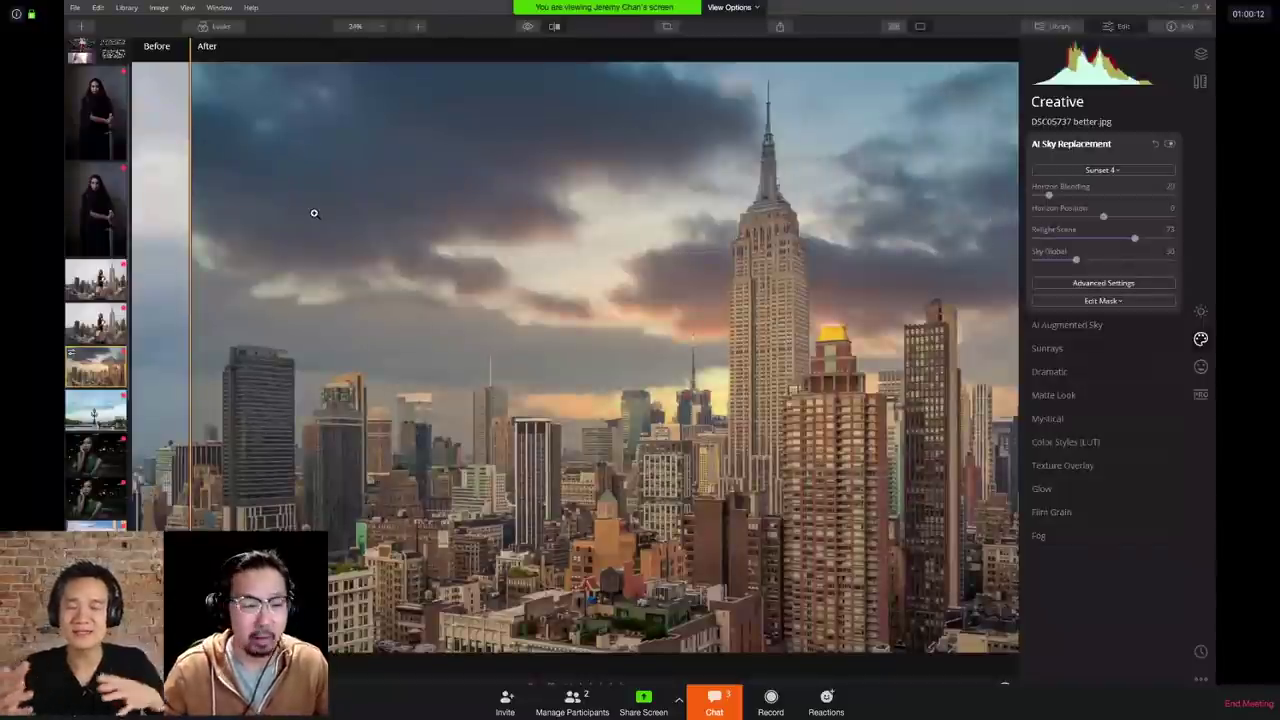
drag(192, 236, 450, 238)
drag(691, 239, 594, 238)
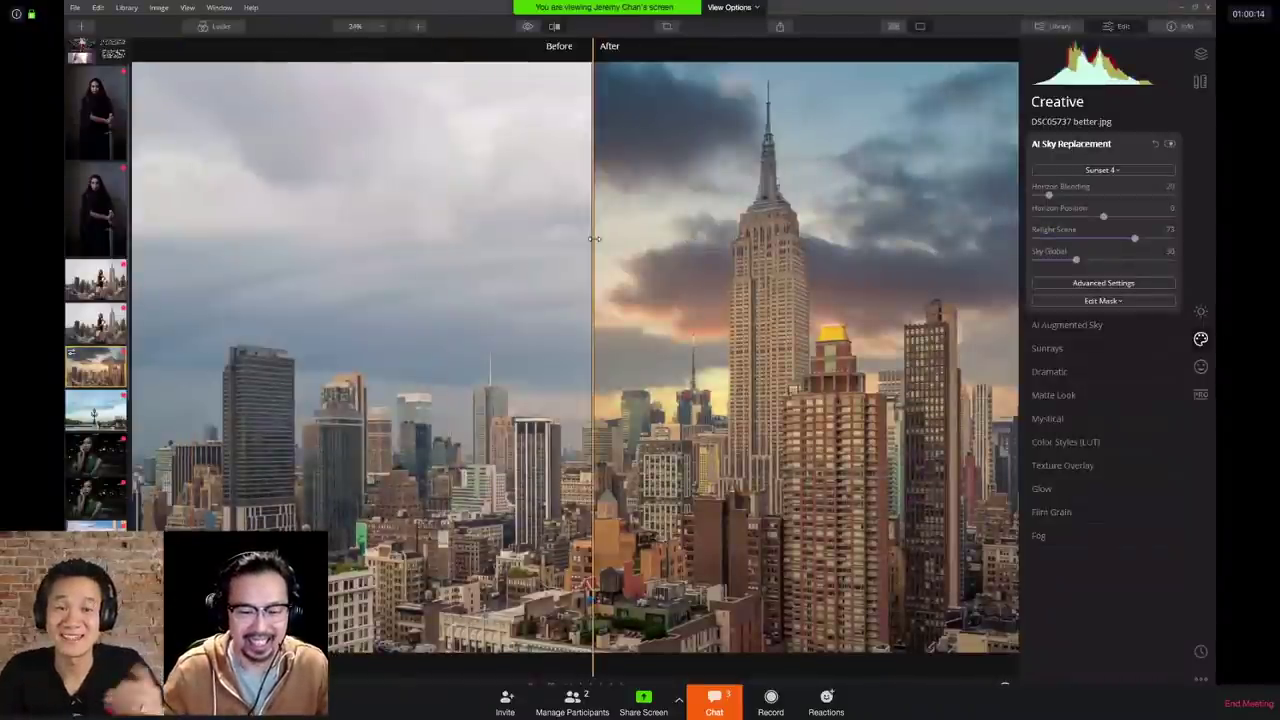
click(555, 27)
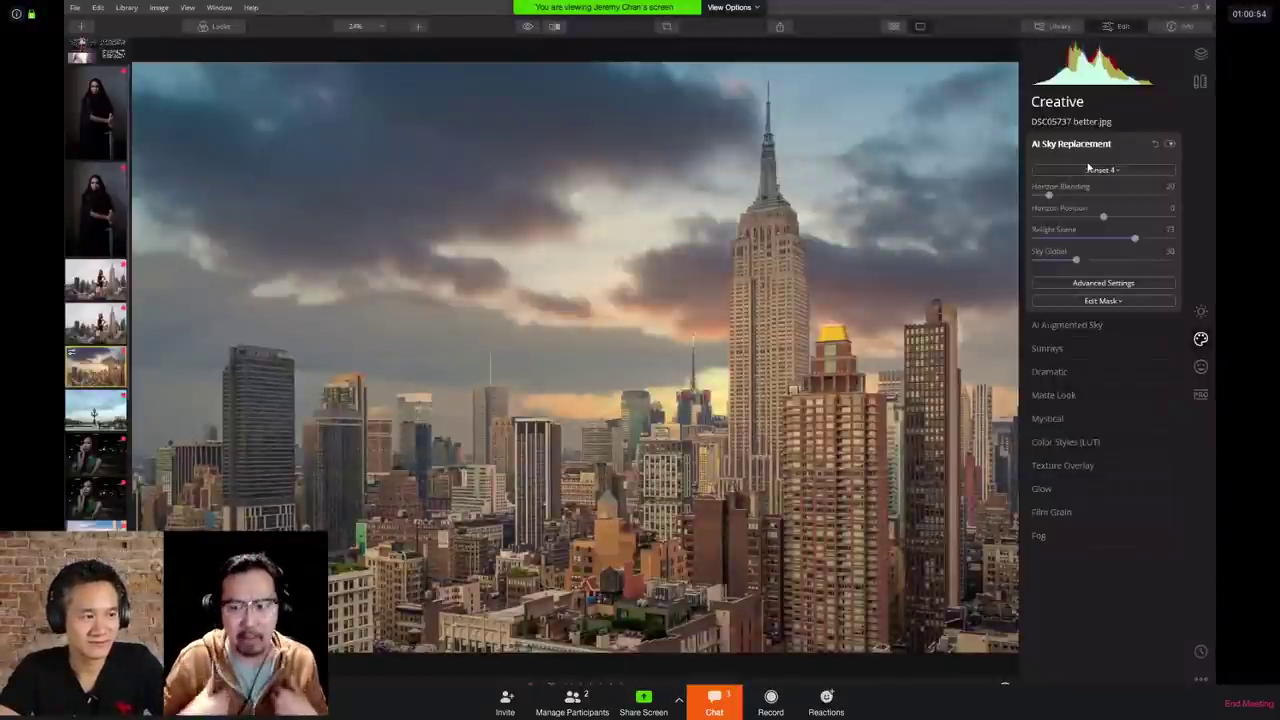
Step: At 100% zoom on the Empire State Building, set Close Gaps 3 and Sky Local 30
click(1095, 286)
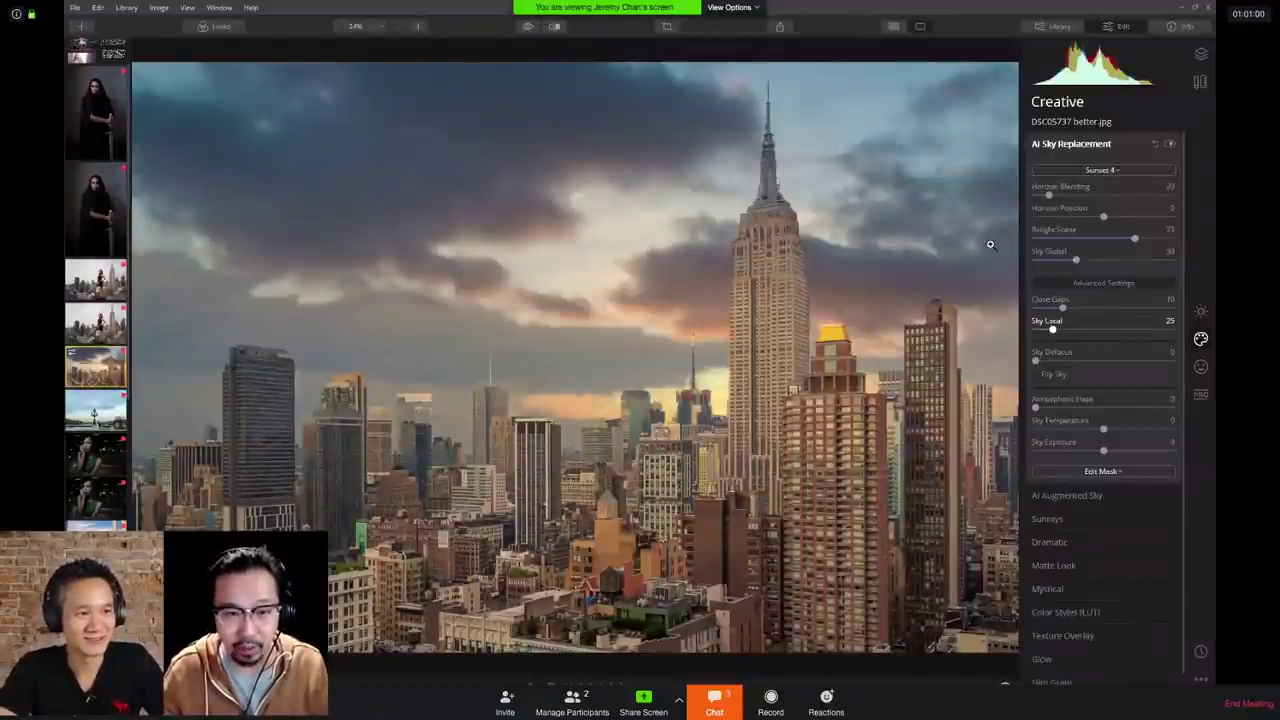
click(418, 27)
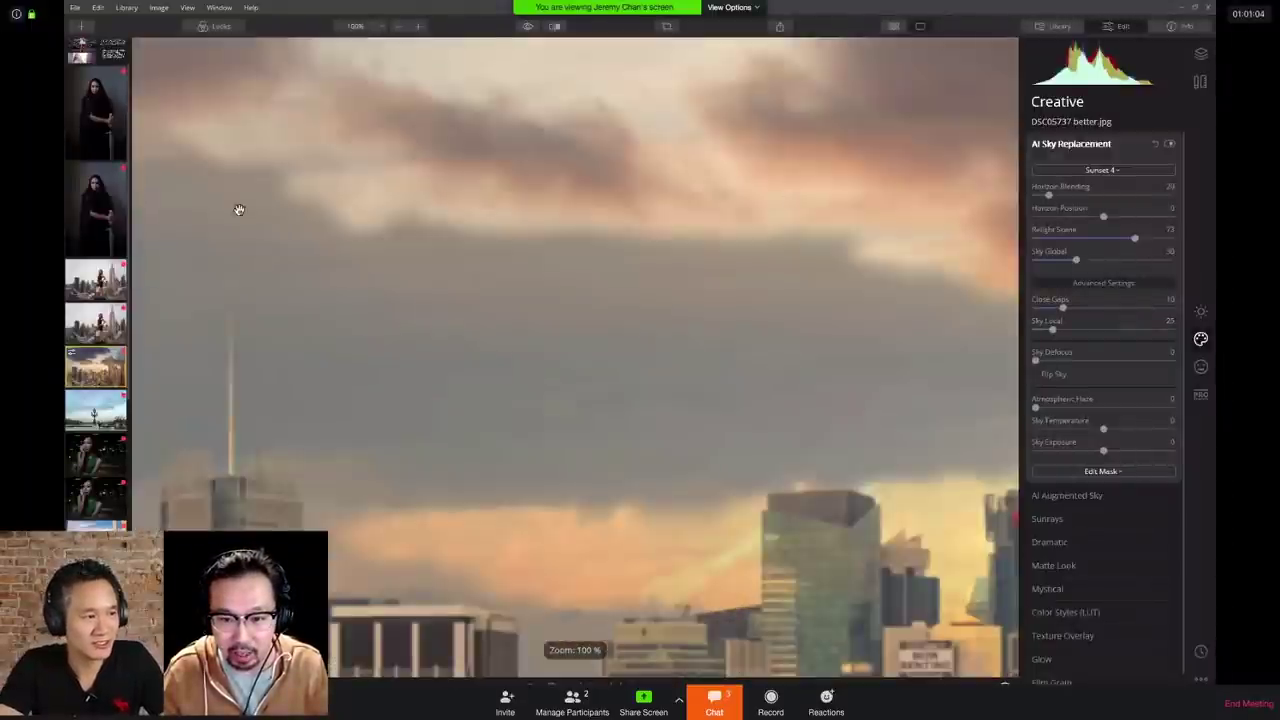
drag(239, 209, 702, 337)
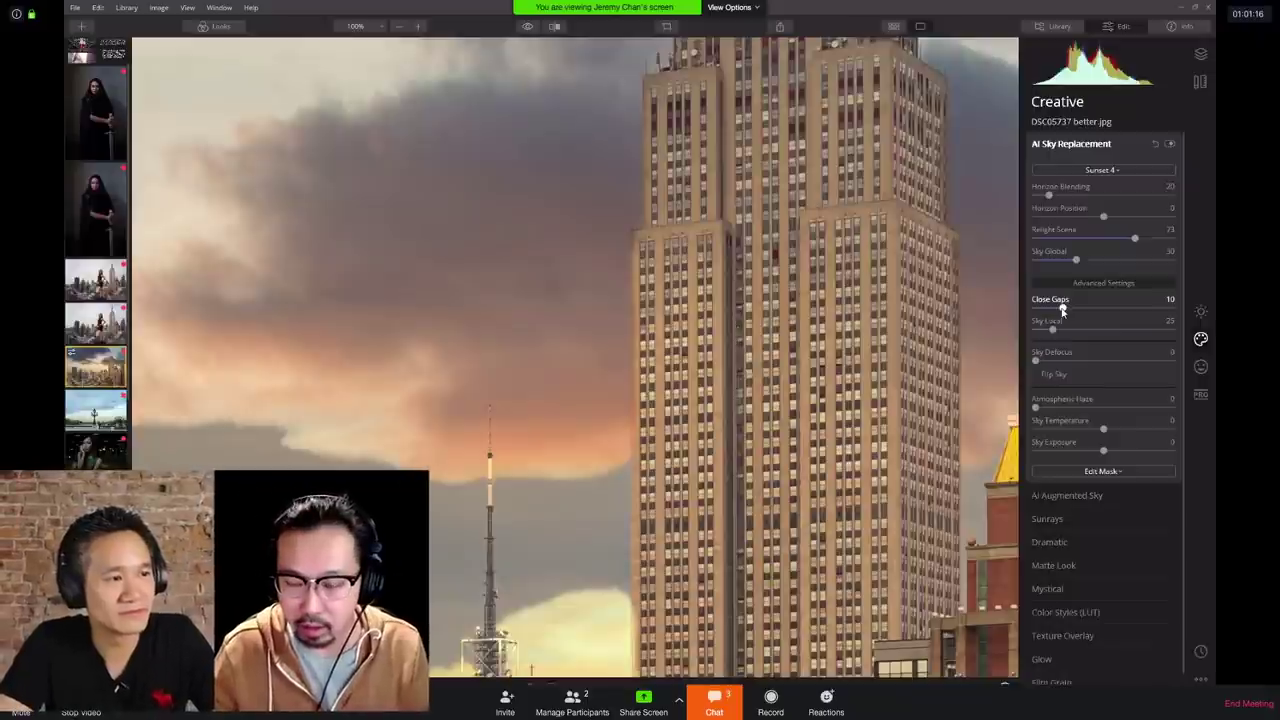
drag(1062, 310, 1053, 310)
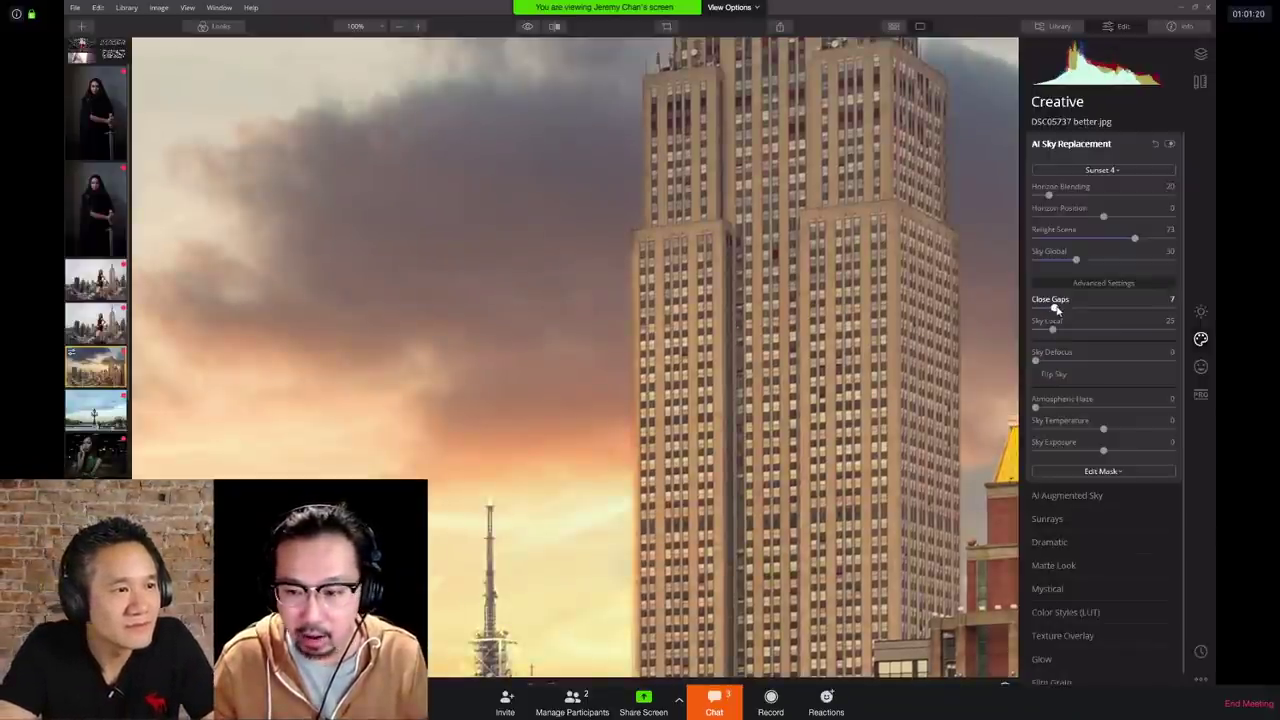
drag(1055, 310, 1045, 310)
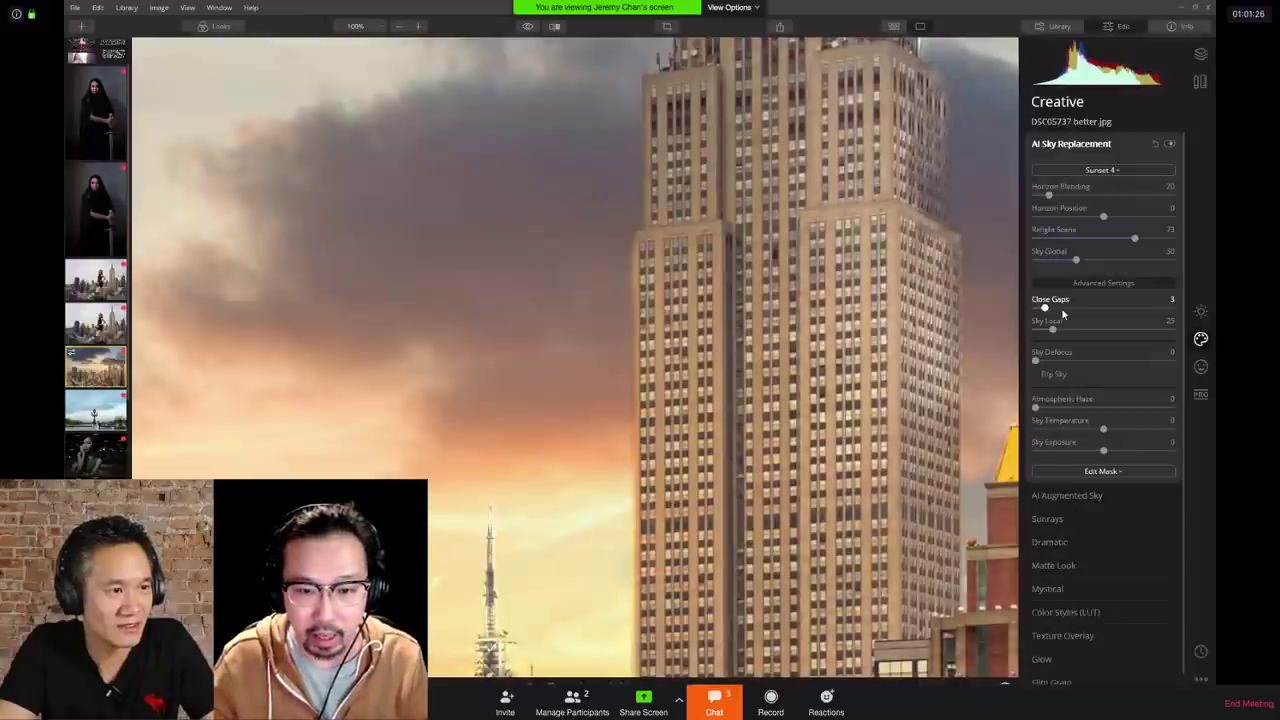
drag(1052, 329, 1062, 330)
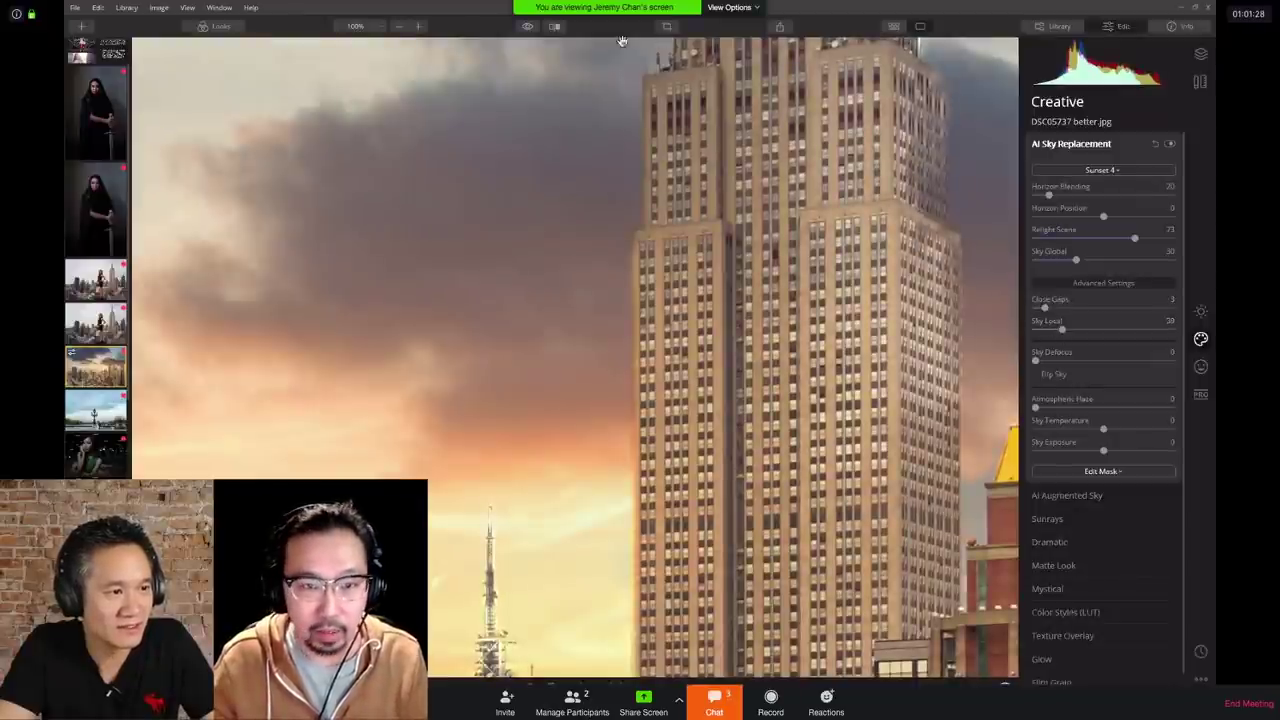
Step: Fit the photo to screen, flip the sky, and raise Sky Local to 61 and Sky Global to 41
click(380, 27)
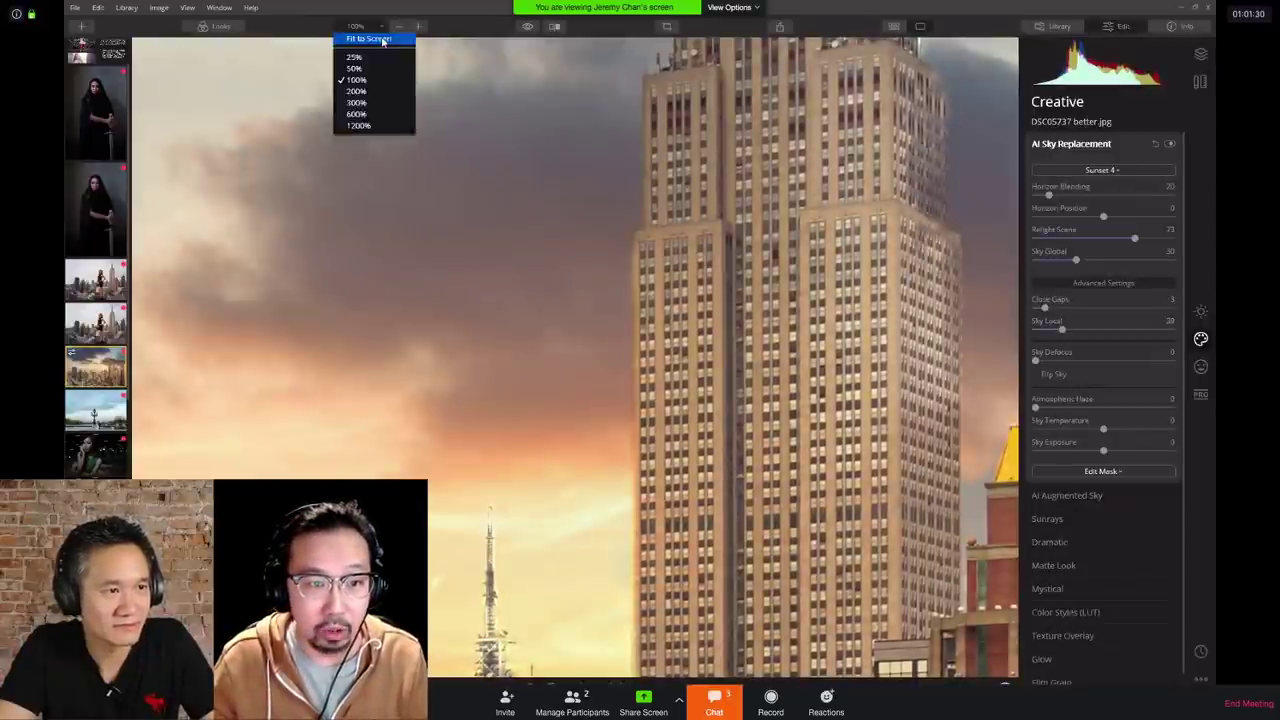
click(382, 39)
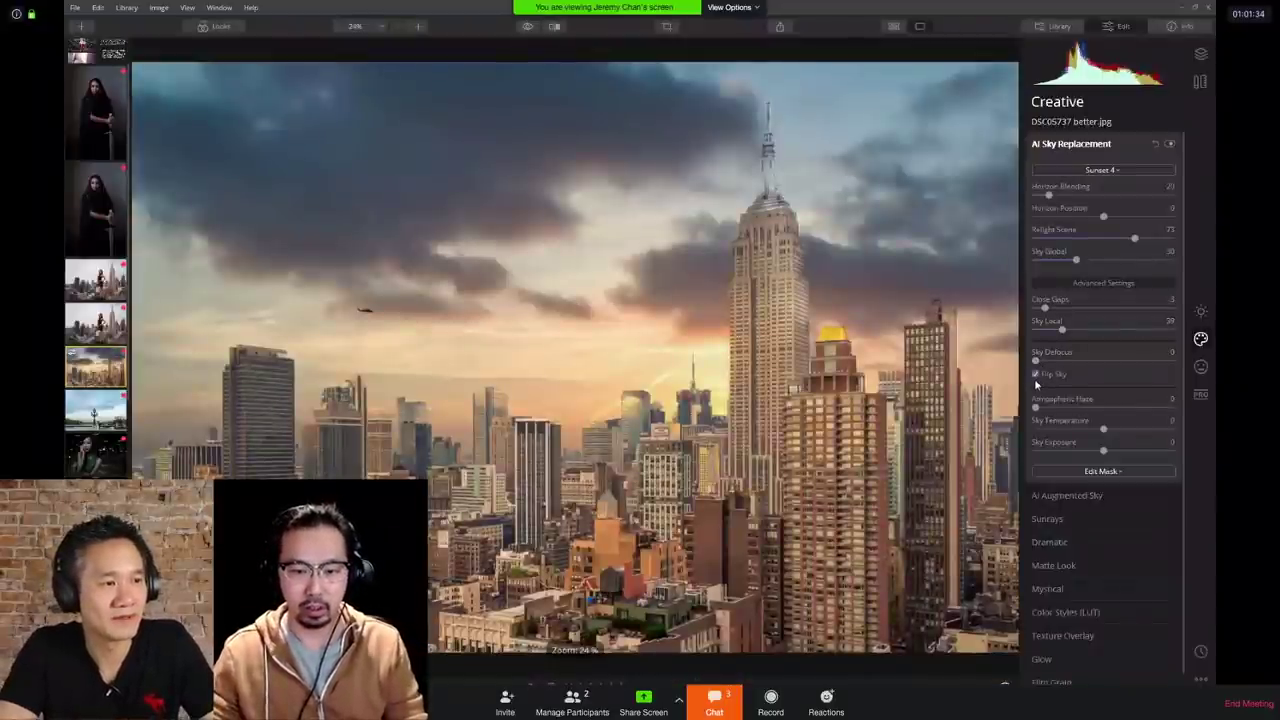
click(1037, 374)
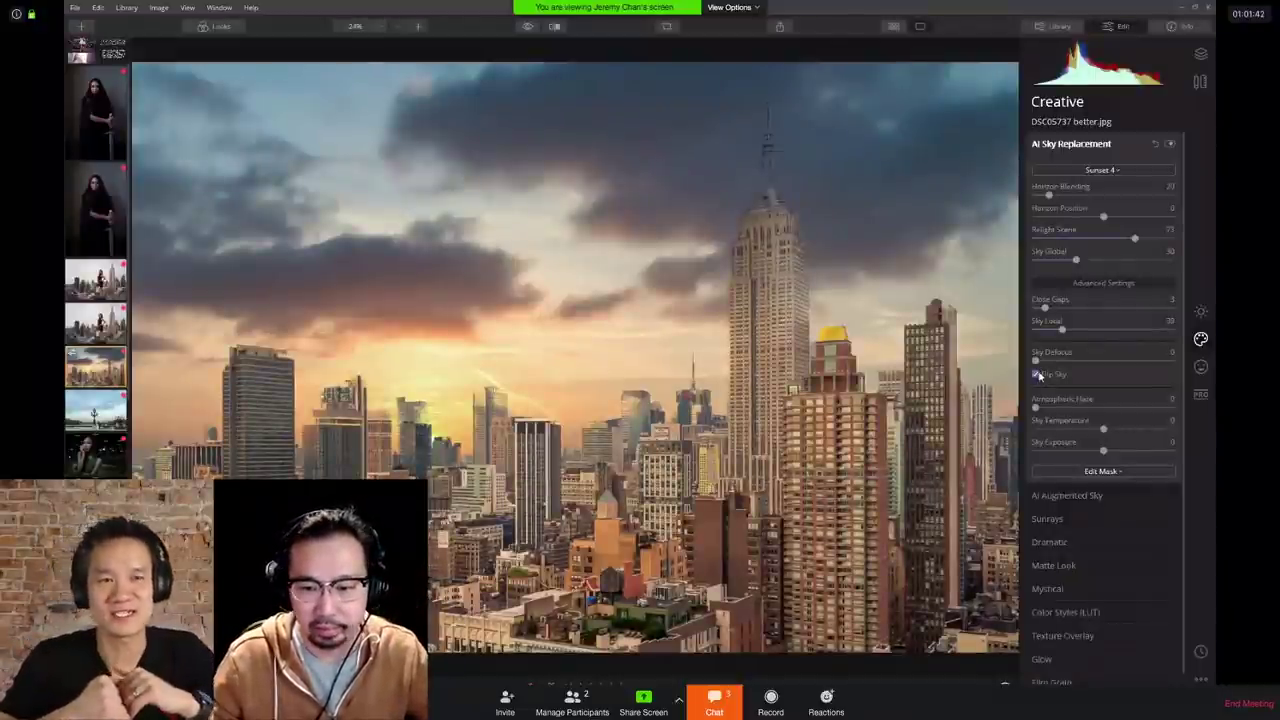
drag(1062, 331, 1077, 330)
drag(1076, 259, 1126, 241)
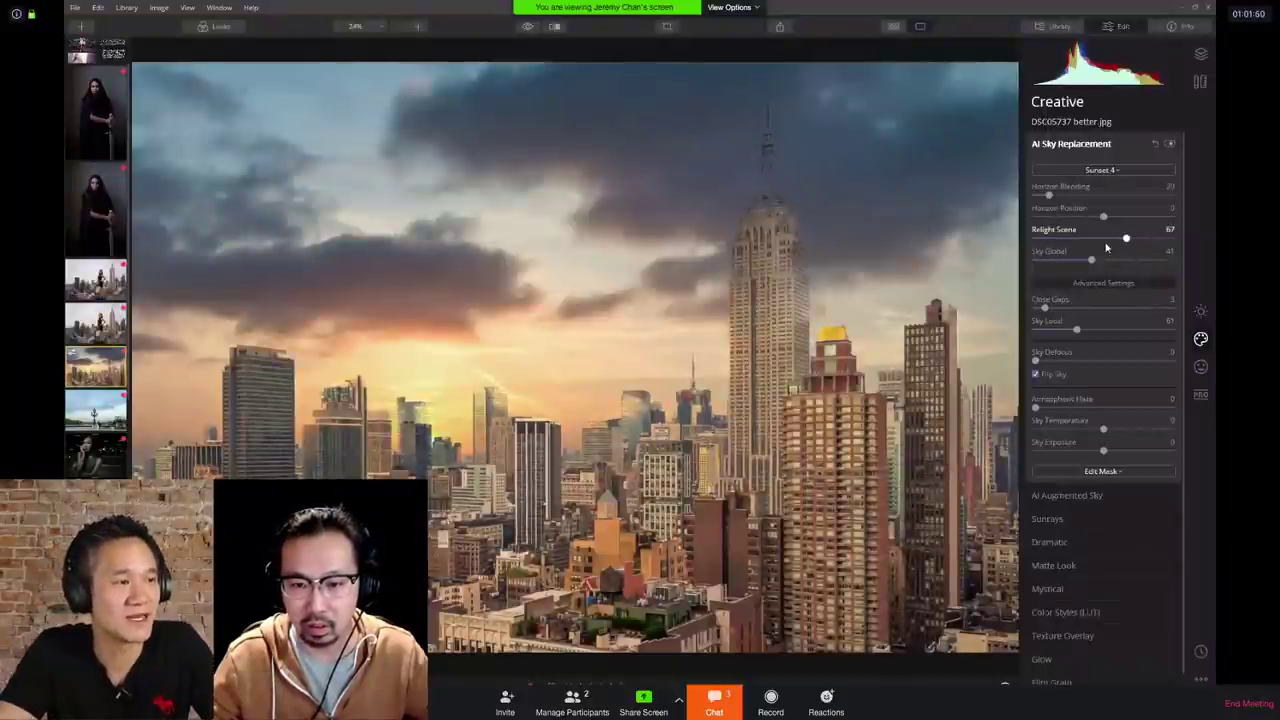
Step: Toggle Flip Sky again, relight to 70, set Horizon Position -6 and Close Gaps 9
click(1036, 375)
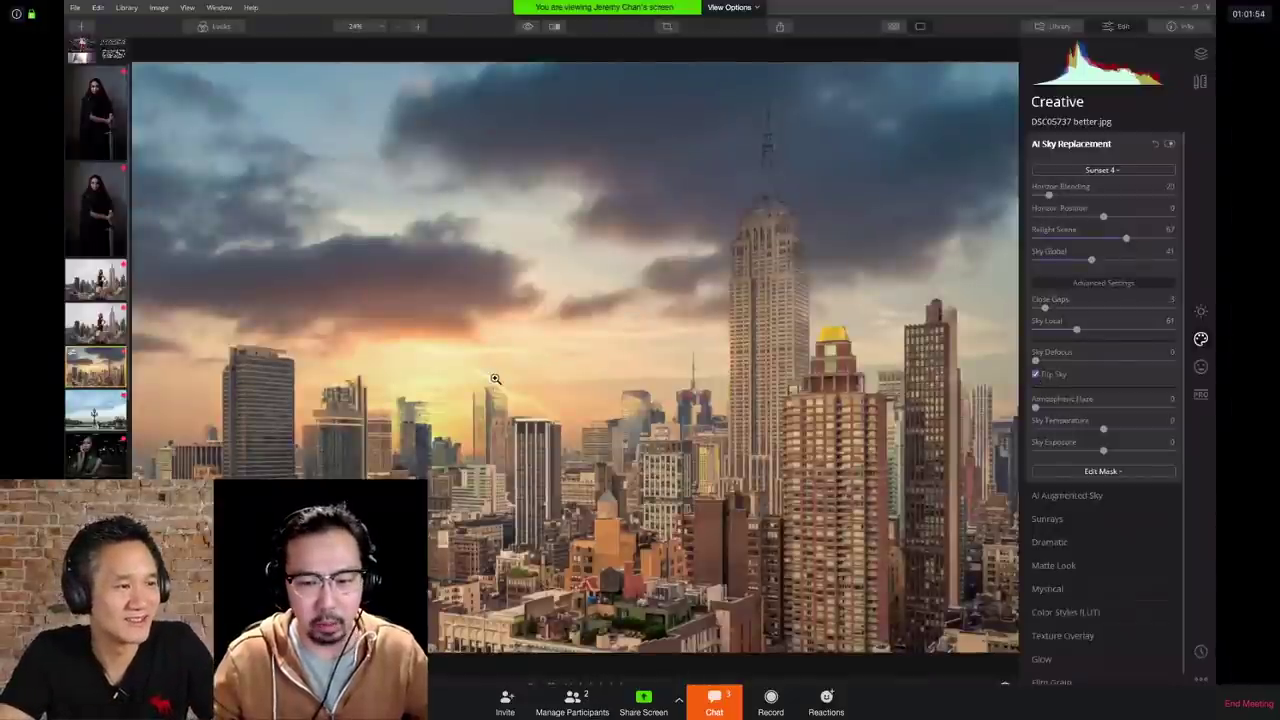
drag(1126, 238, 1131, 238)
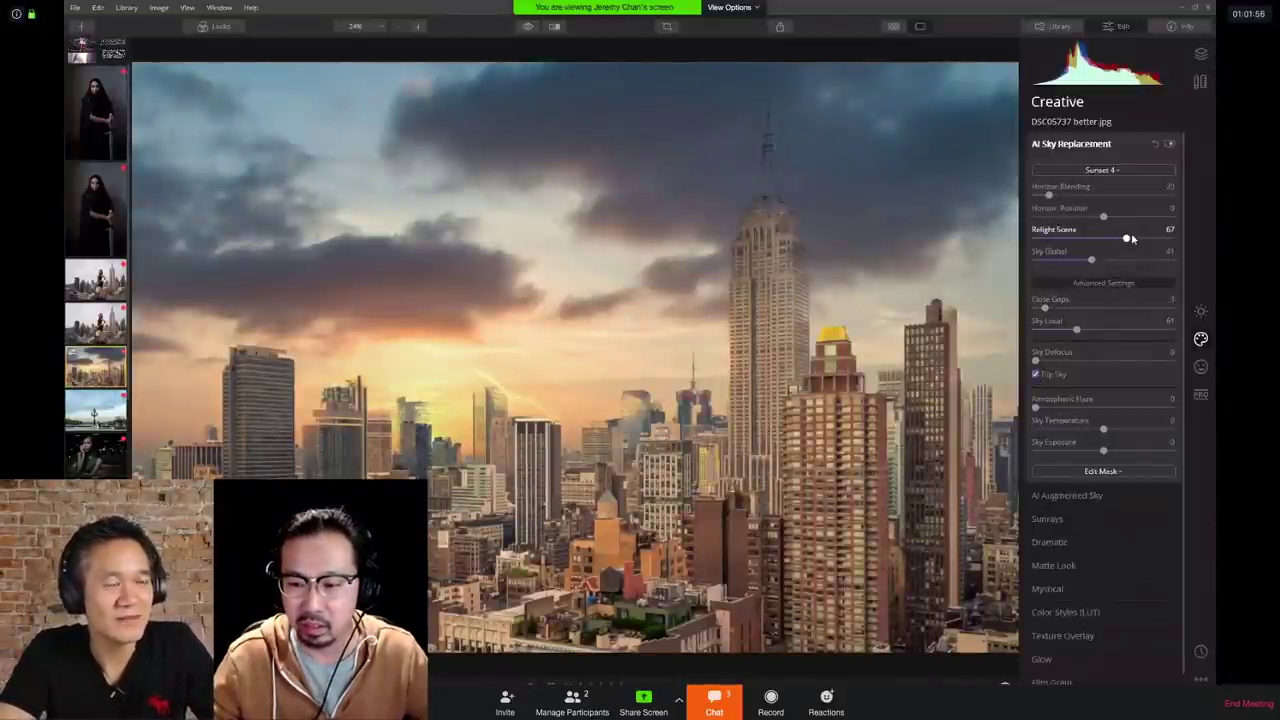
click(1081, 219)
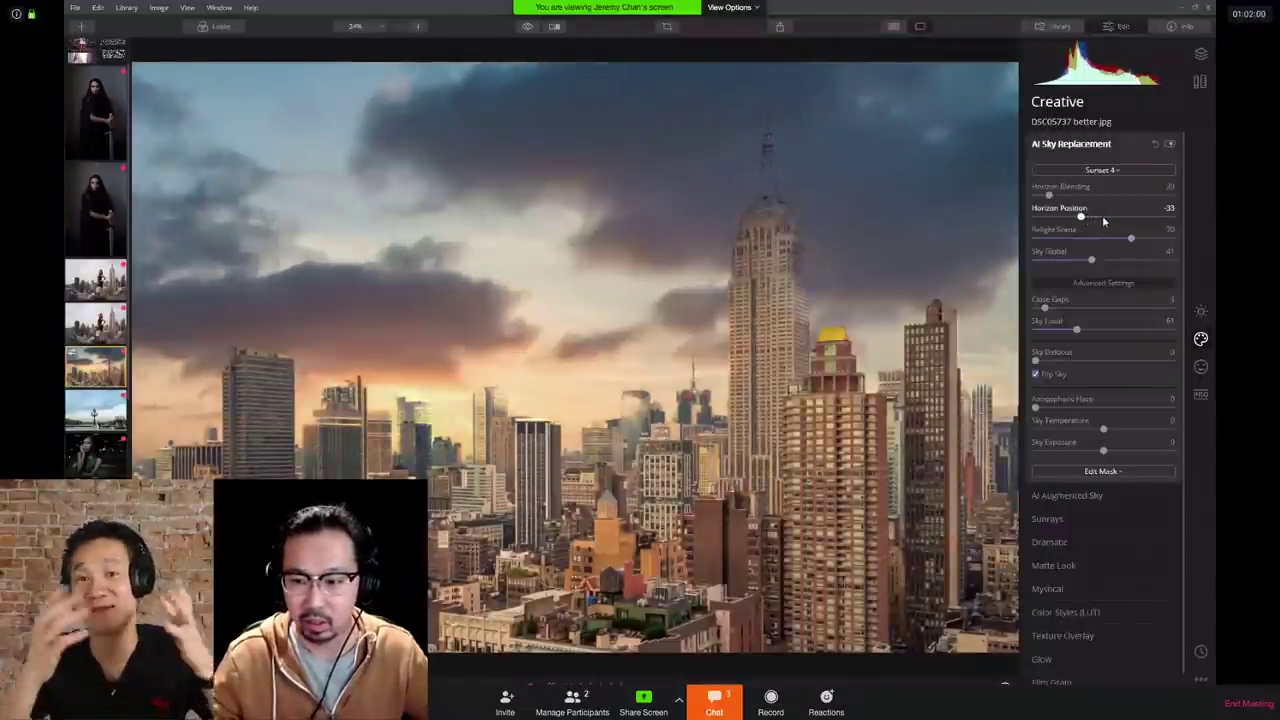
click(1099, 216)
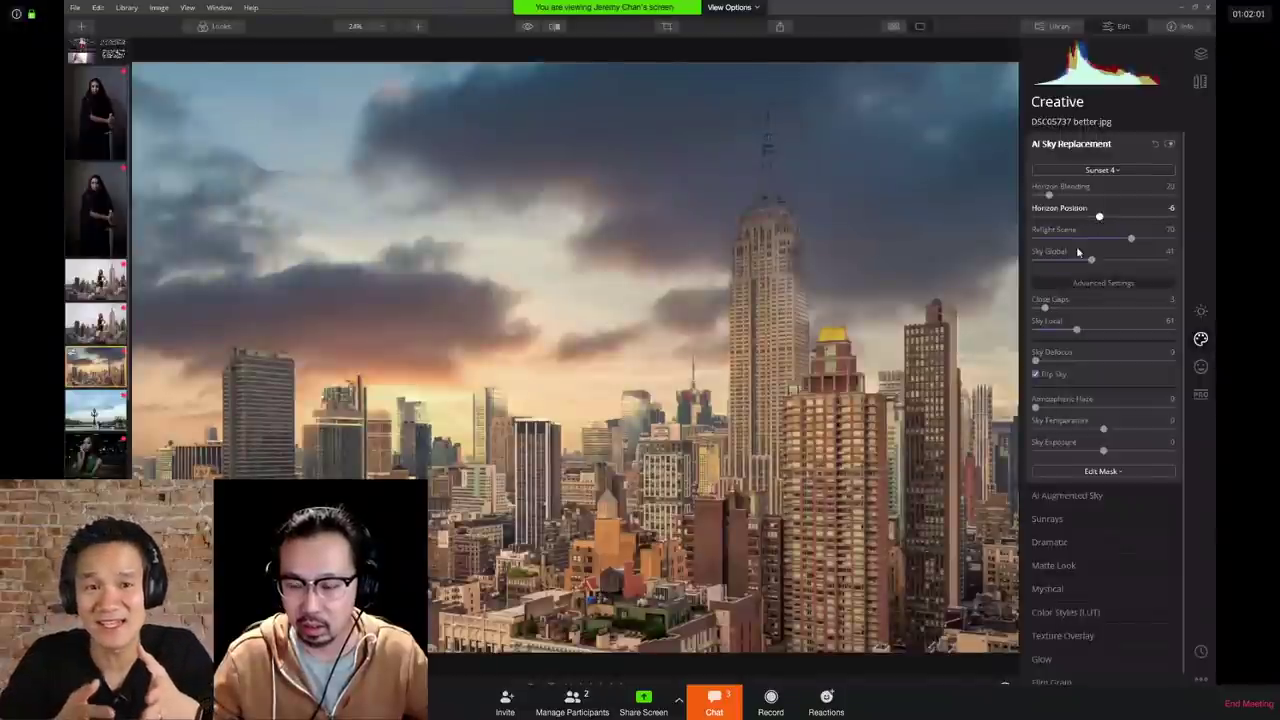
click(1060, 308)
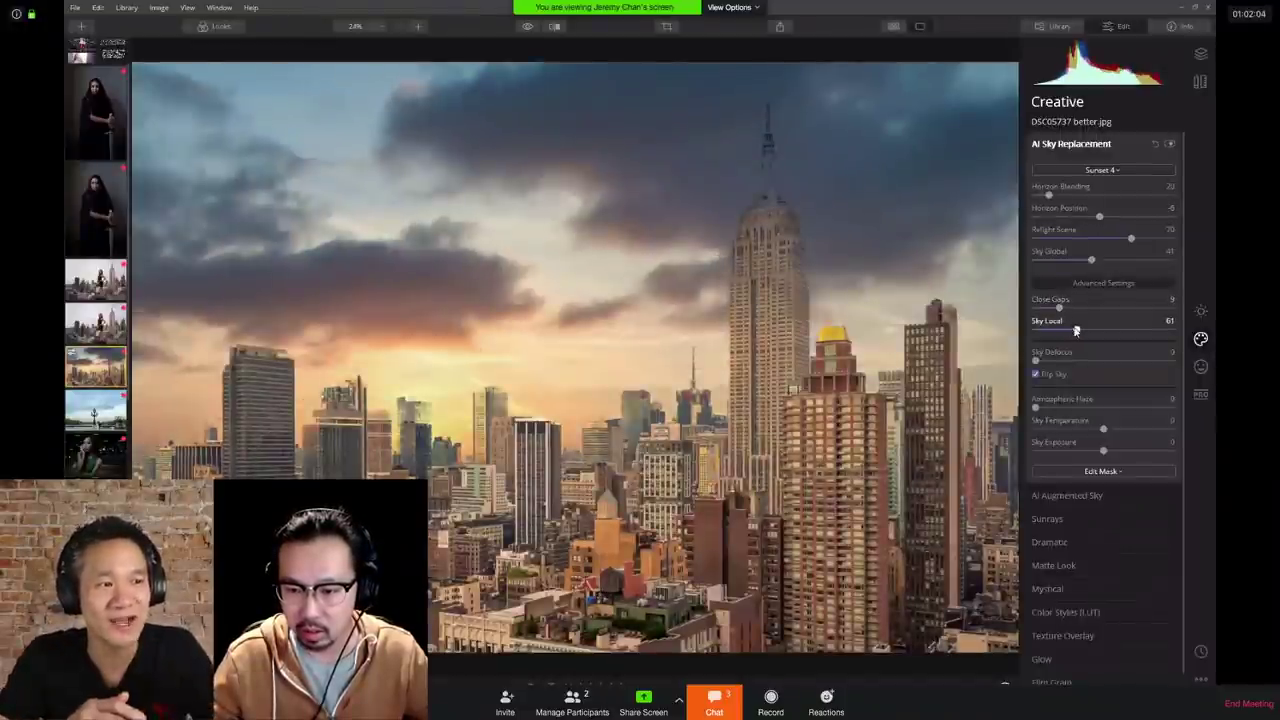
Step: Drop Sky Local and Sky Global to 0 and reduce Close Gaps to nearly nothing
drag(1076, 331, 1168, 329)
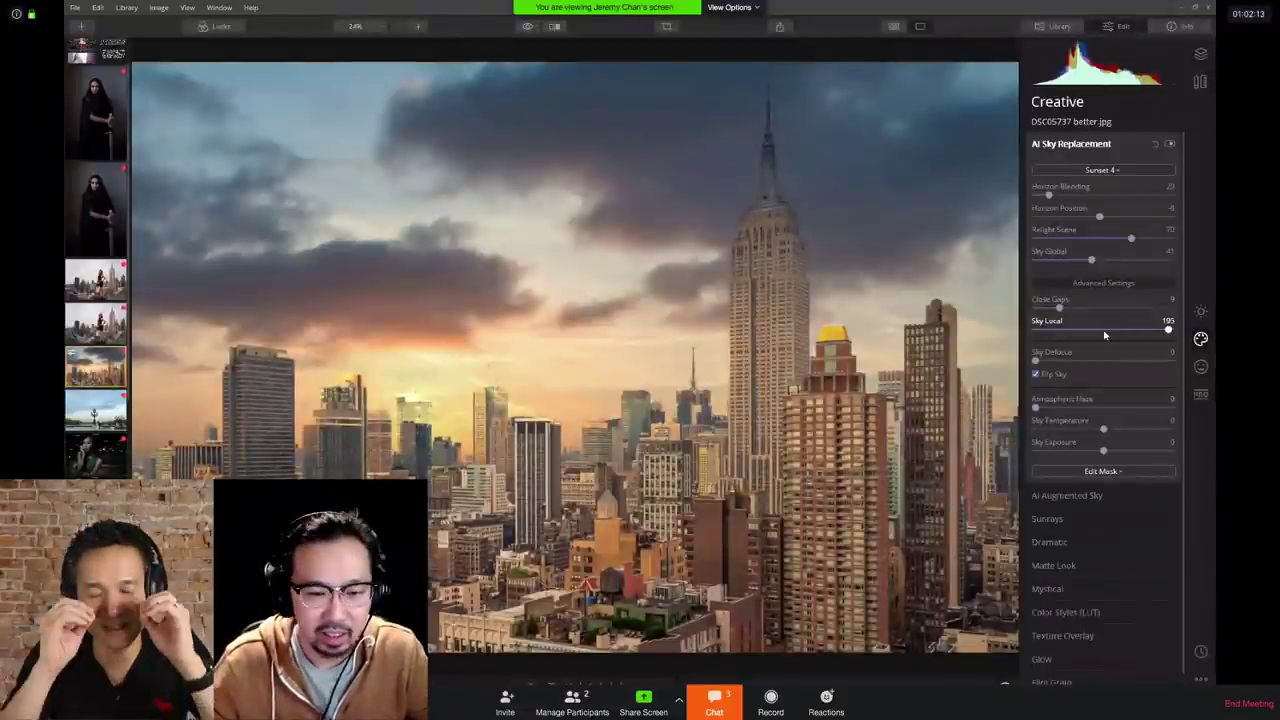
drag(1105, 331, 1025, 333)
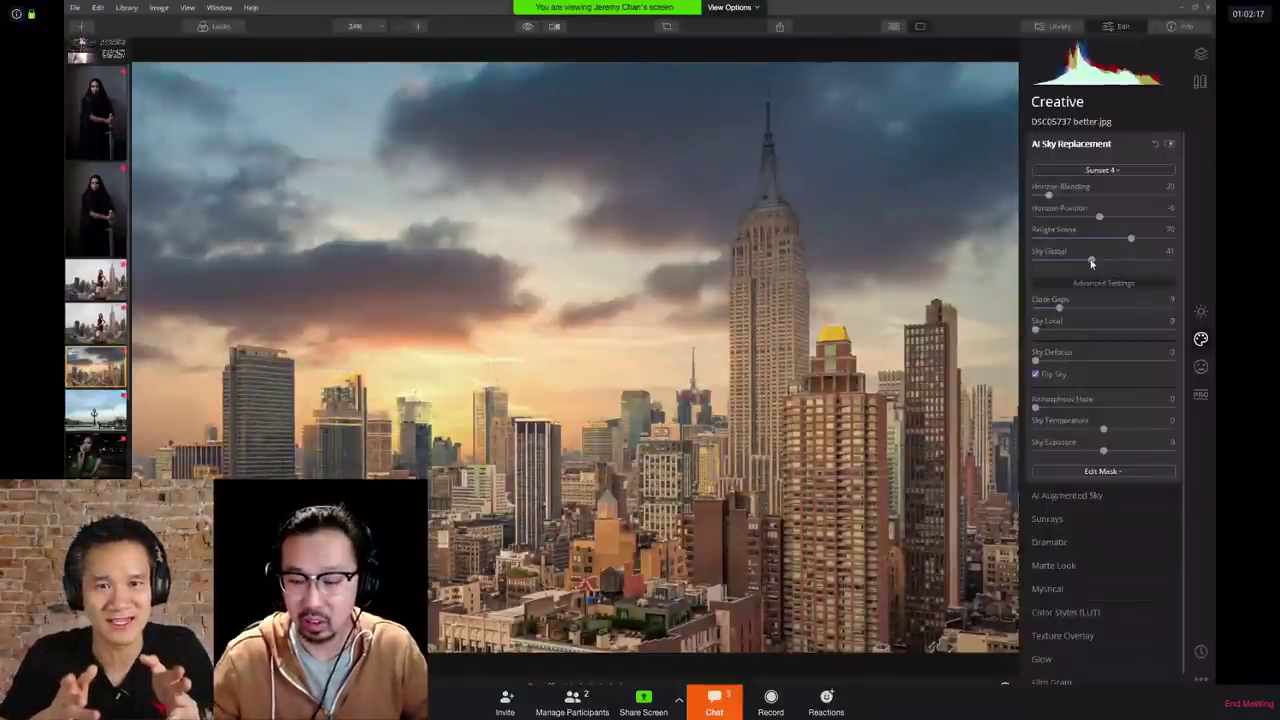
drag(1091, 260, 1001, 259)
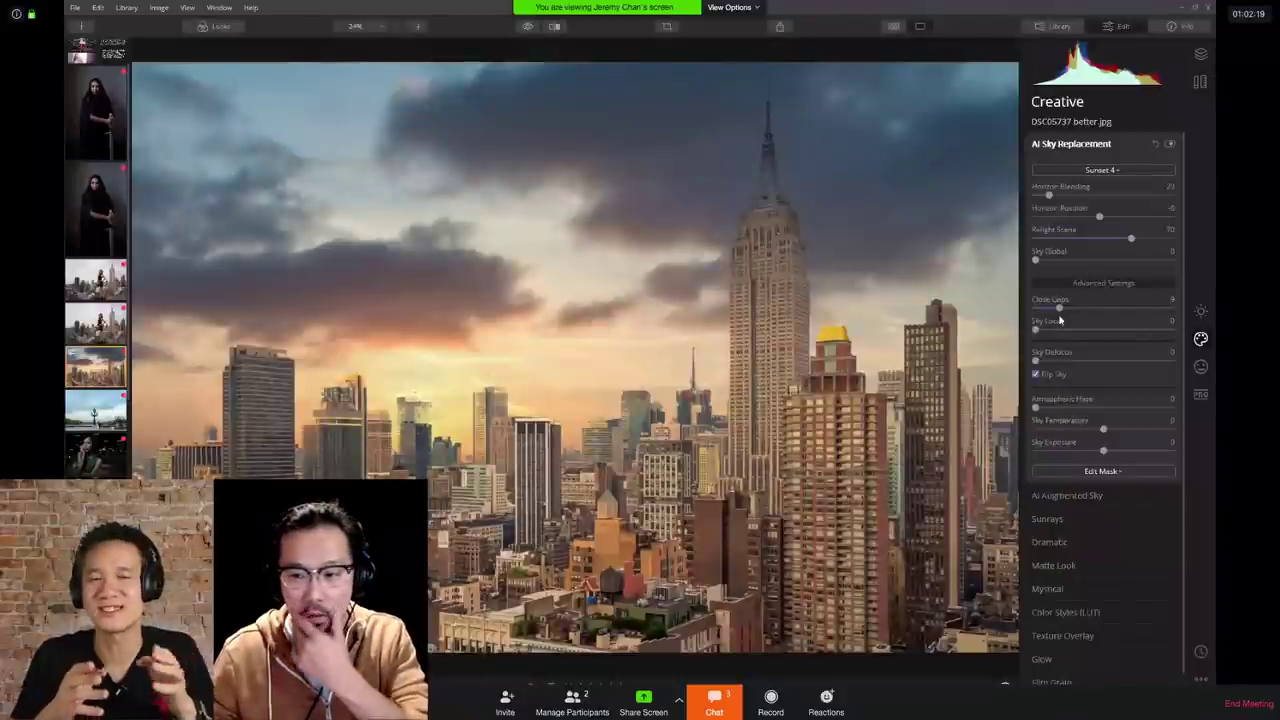
drag(1059, 308, 1055, 310)
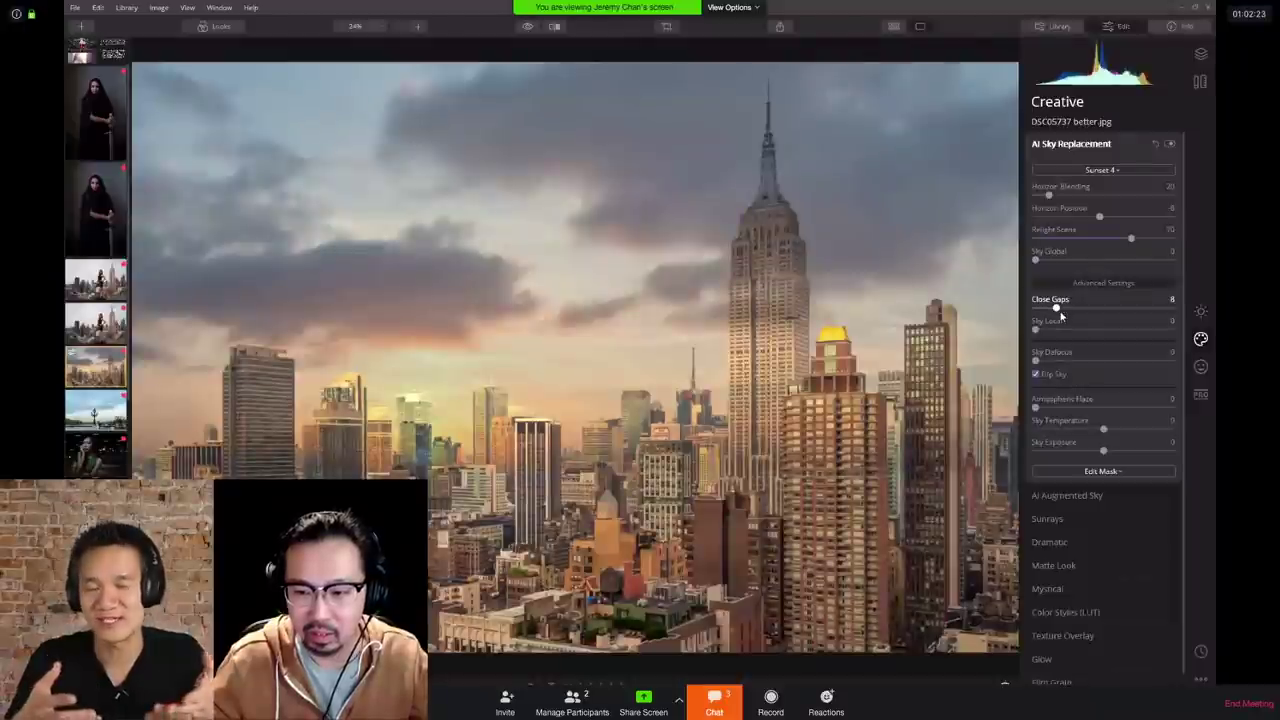
drag(1059, 311, 1039, 313)
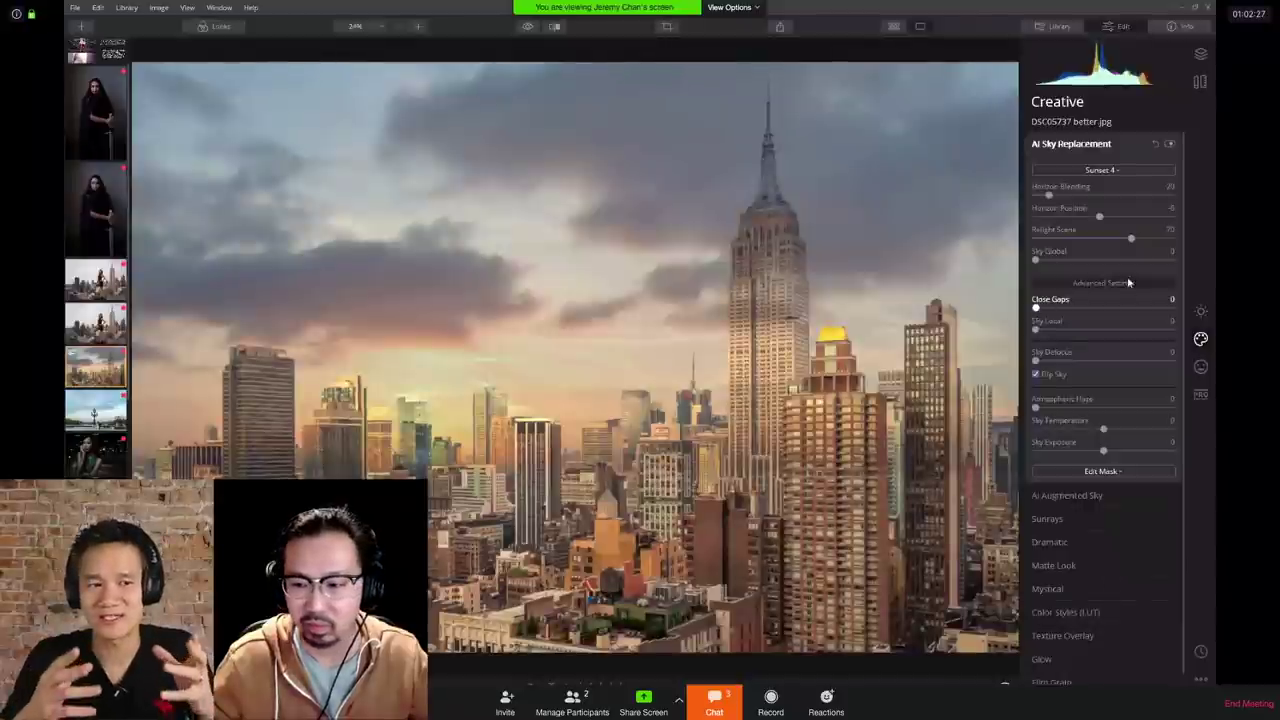
Step: Reset AI Sky Replacement and choose the Dramatic Sunset 7 sky
click(1155, 145)
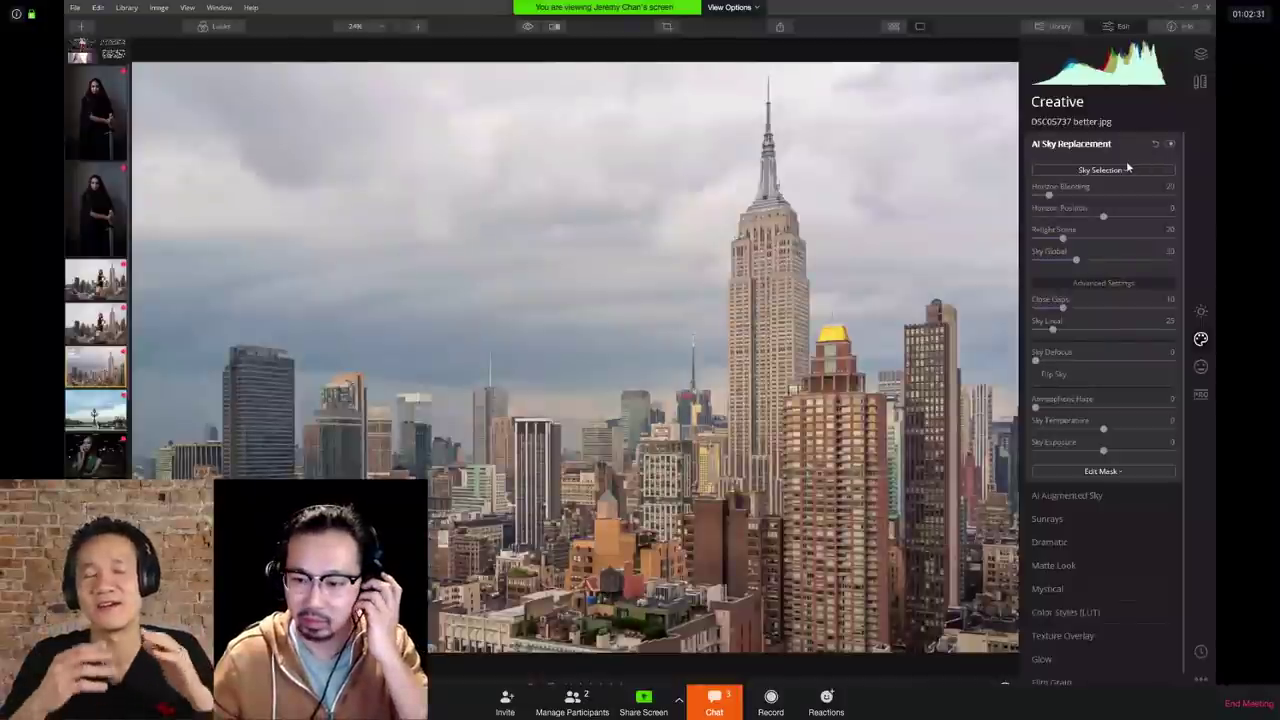
click(1124, 171)
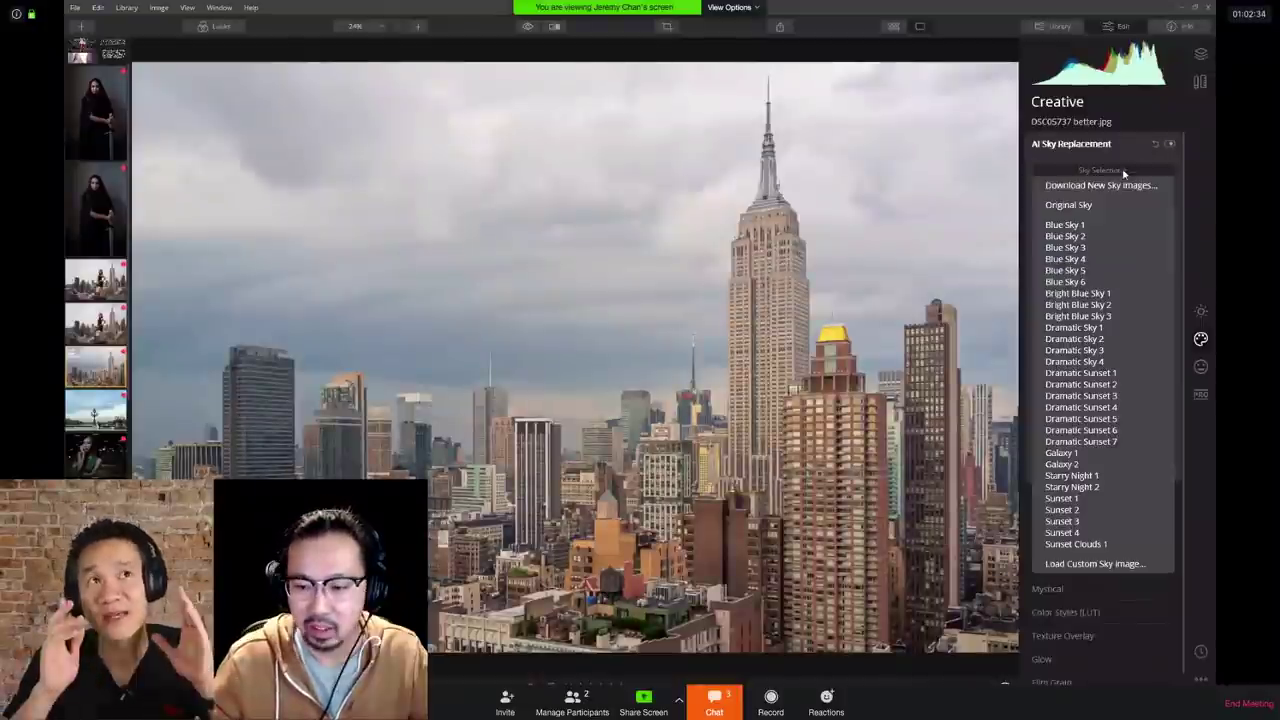
click(1101, 443)
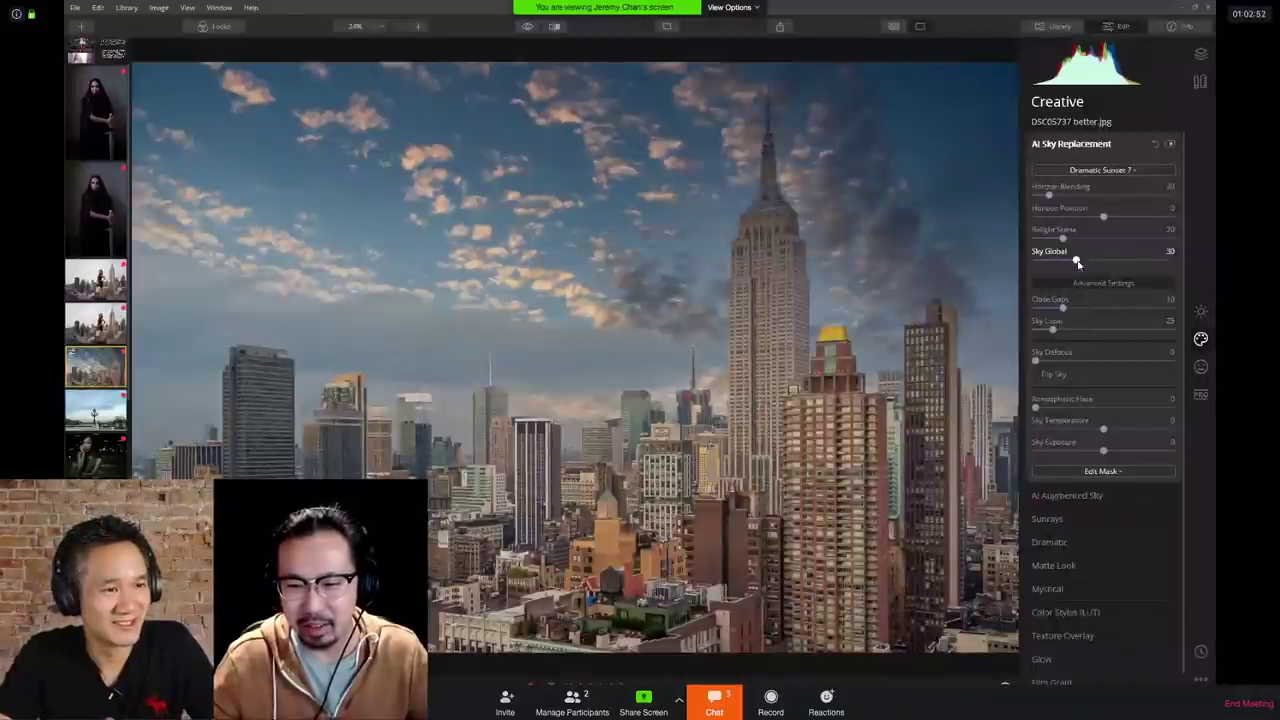
Step: Tune Sky Global to 41, Close Gaps to 4 and Sky Local to 154
drag(1078, 260, 1172, 260)
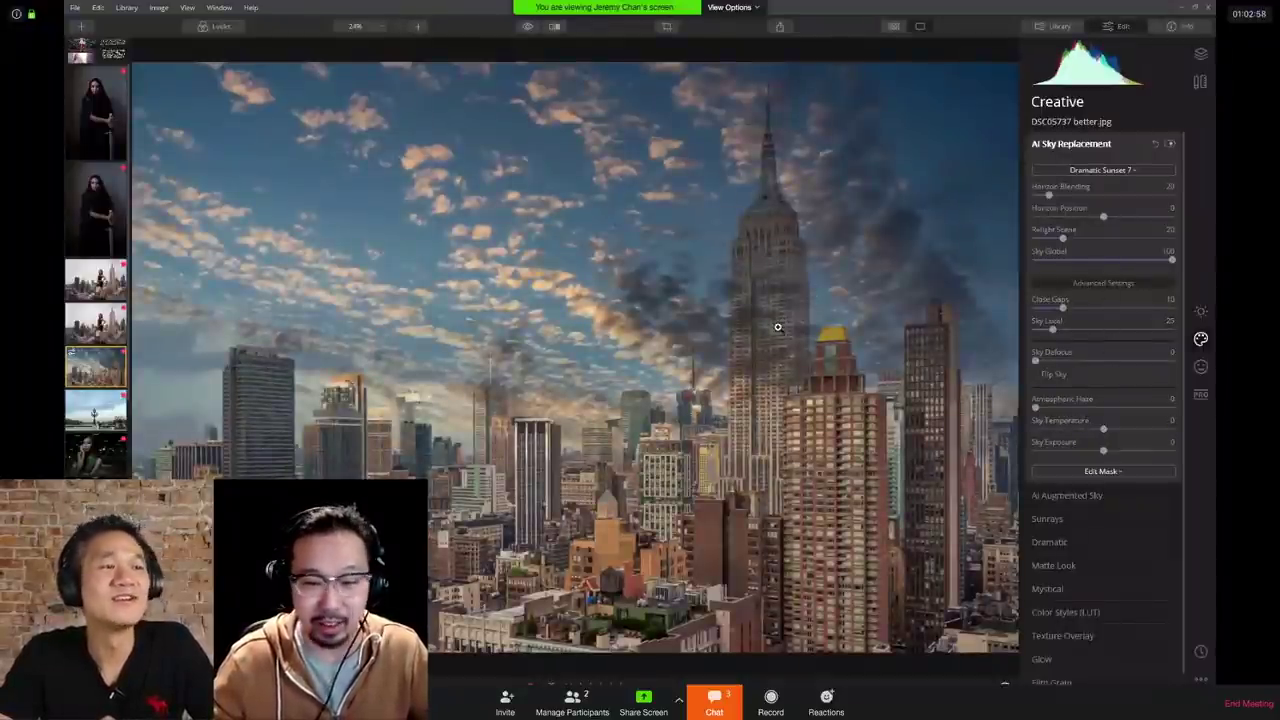
drag(1171, 259, 1071, 261)
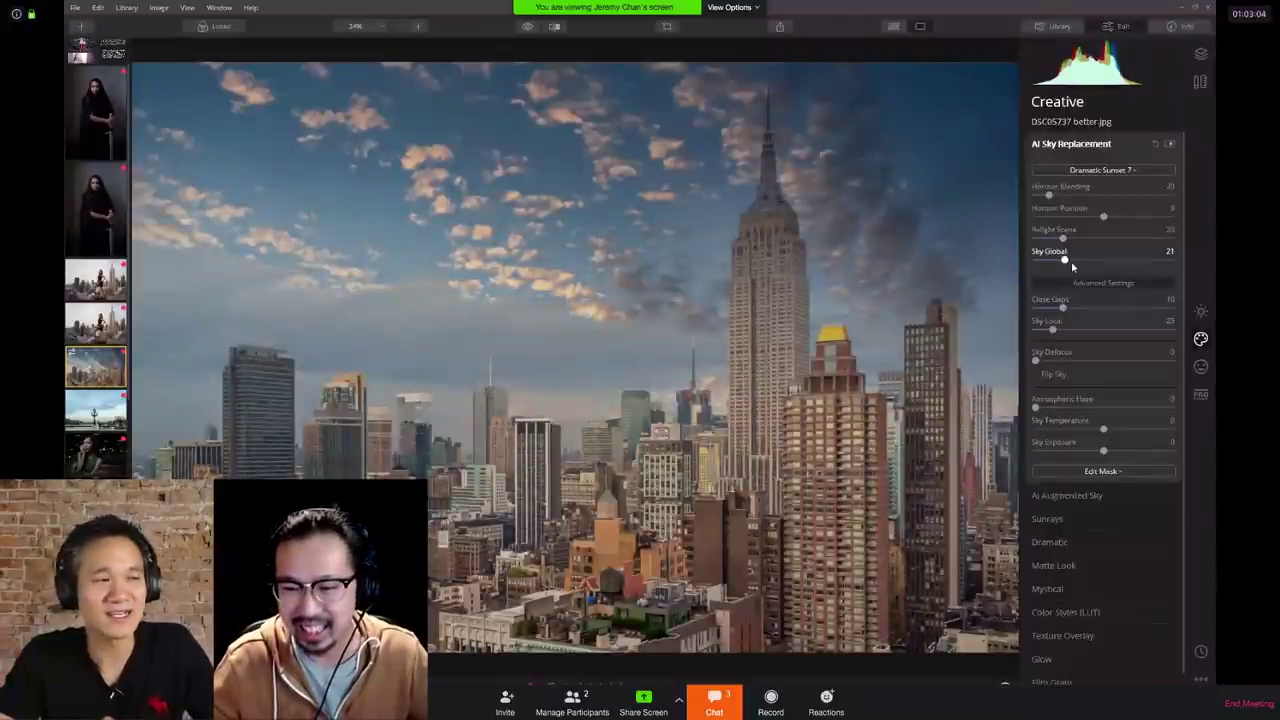
drag(1063, 308, 1171, 308)
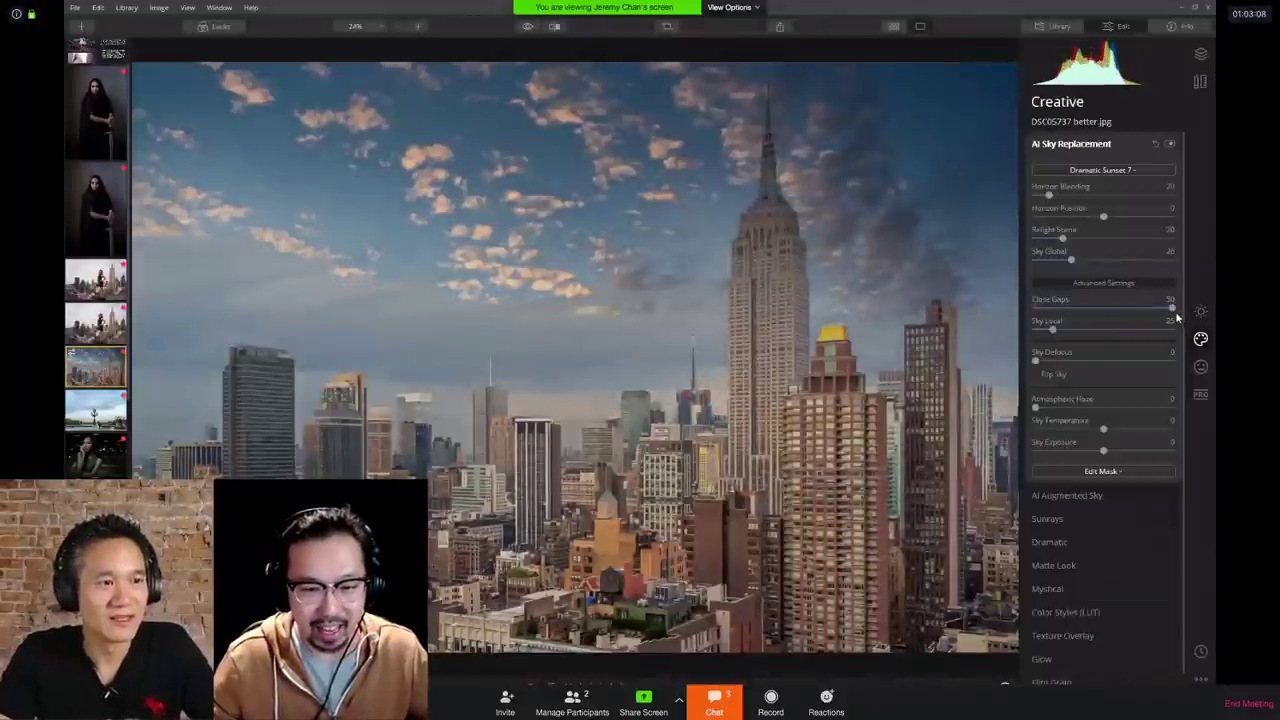
drag(1165, 309, 1046, 309)
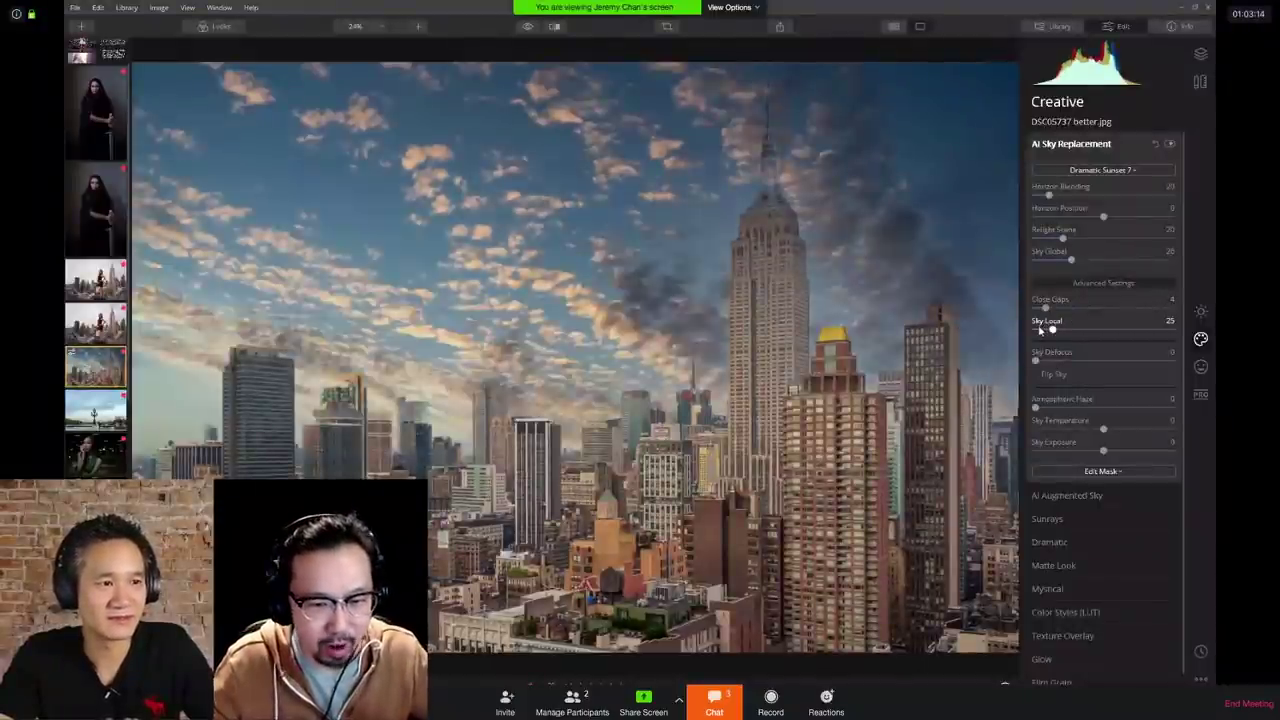
drag(1105, 333, 1141, 337)
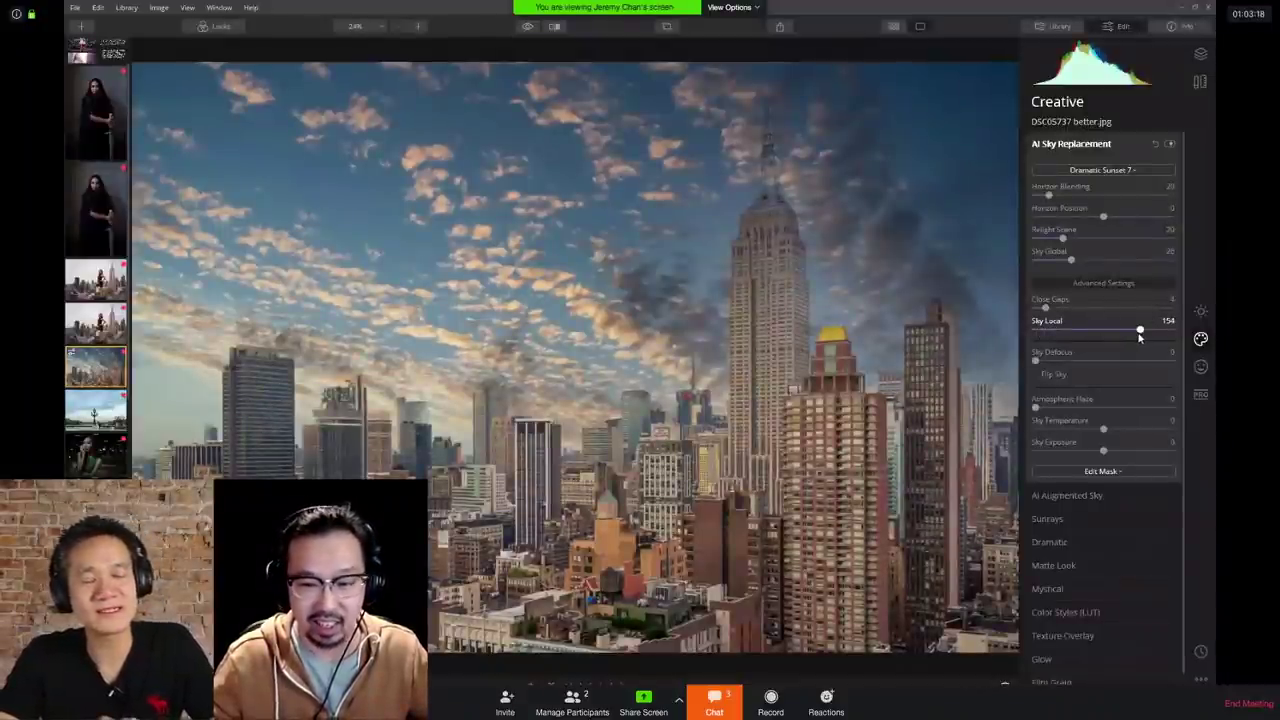
Step: Nudge Relight Scene to 26, try Sunset 2 and Sunset 3, then settle on Dramatic Sunset 5
click(1071, 238)
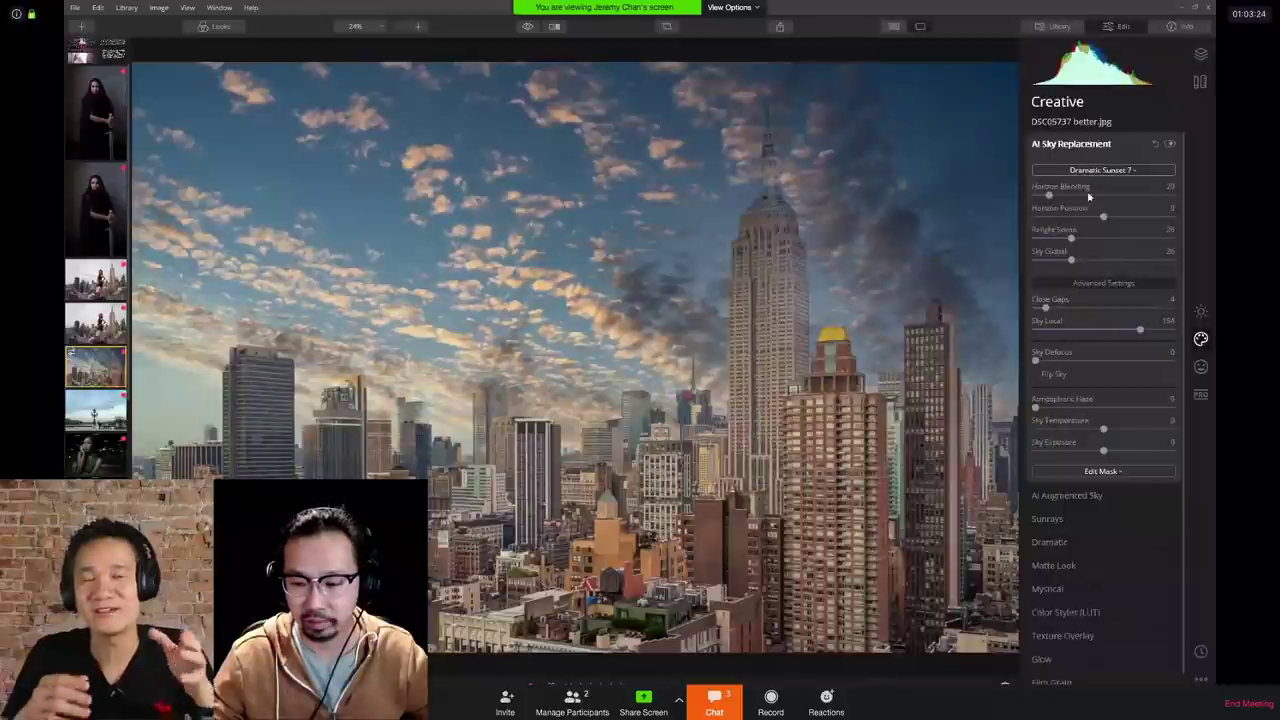
click(1090, 170)
click(1069, 516)
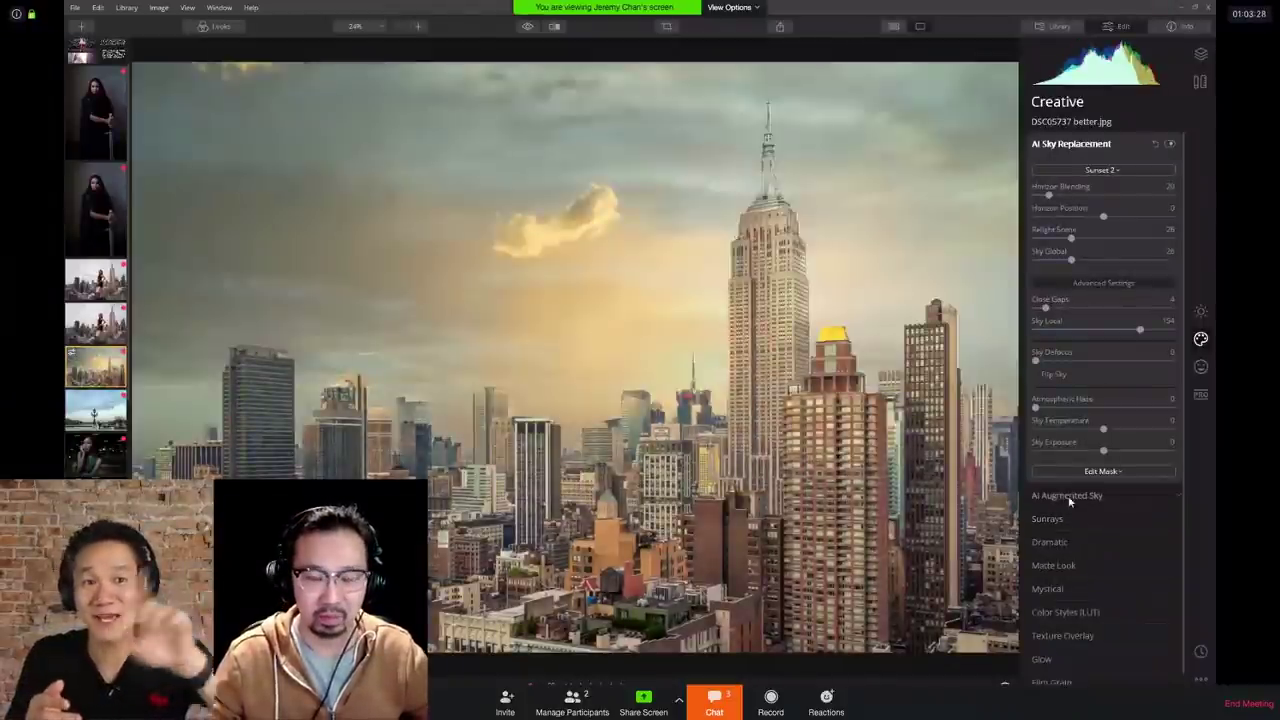
click(1094, 172)
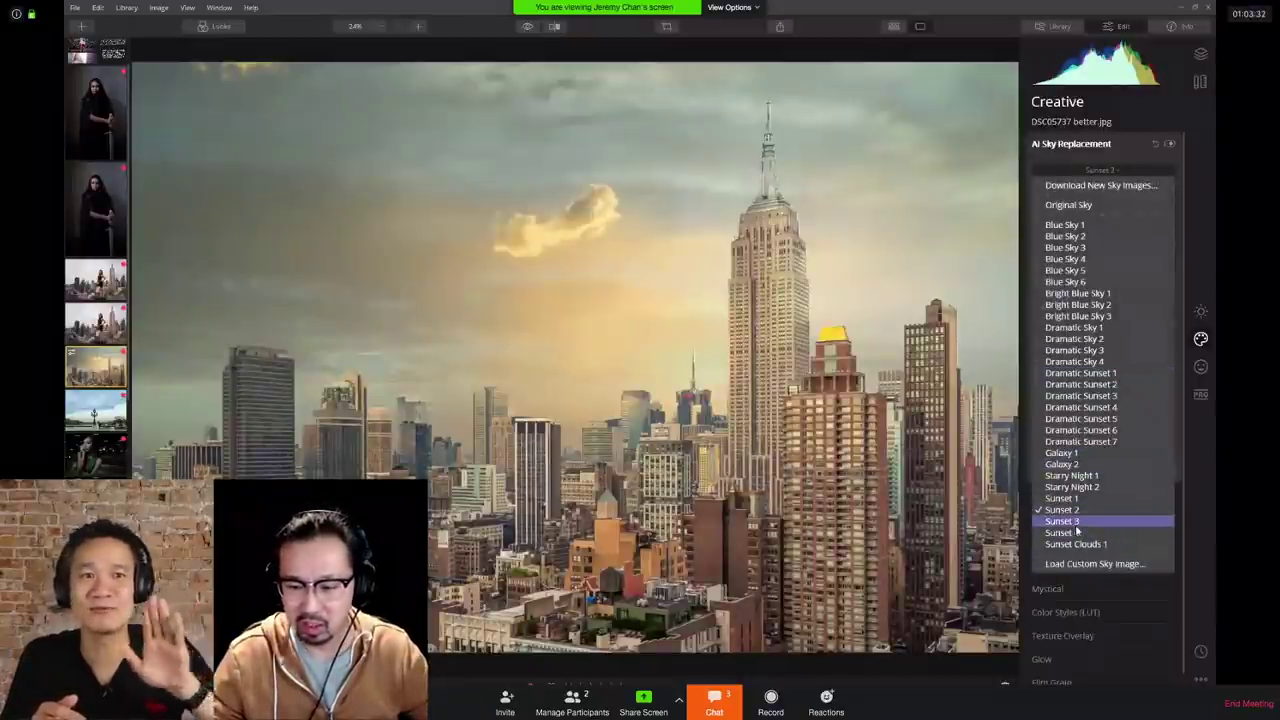
click(1074, 522)
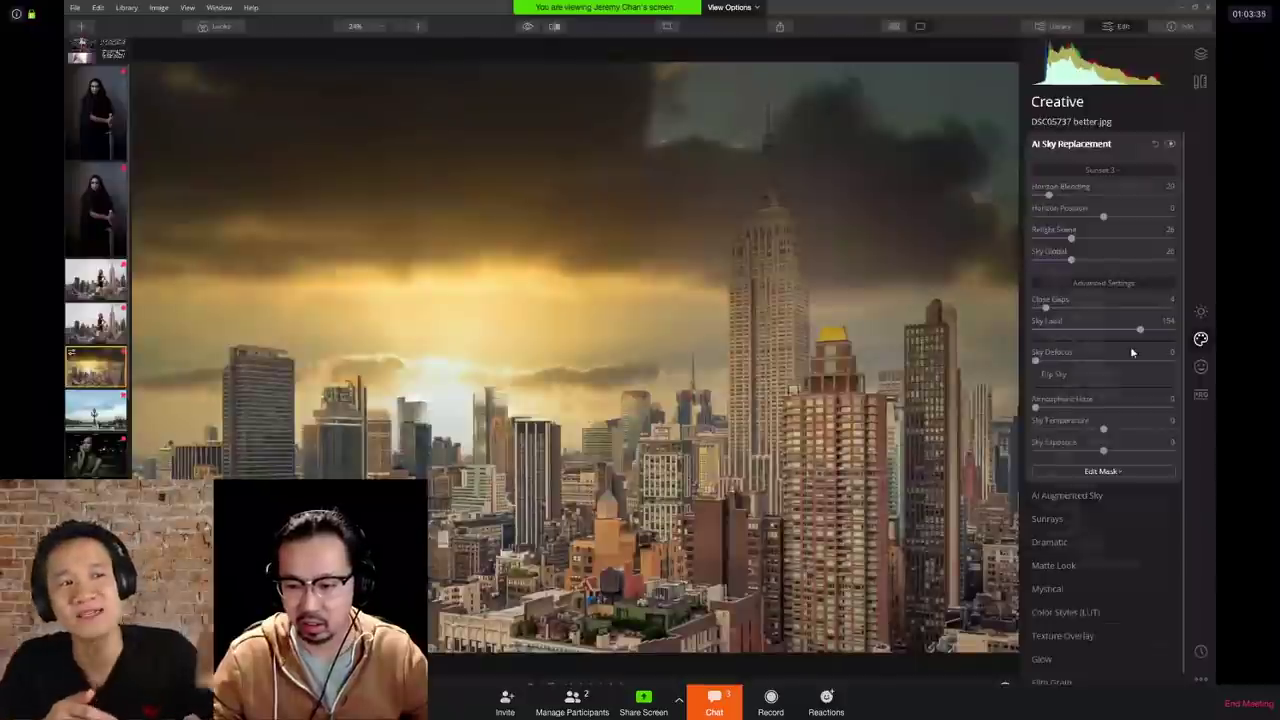
click(1096, 172)
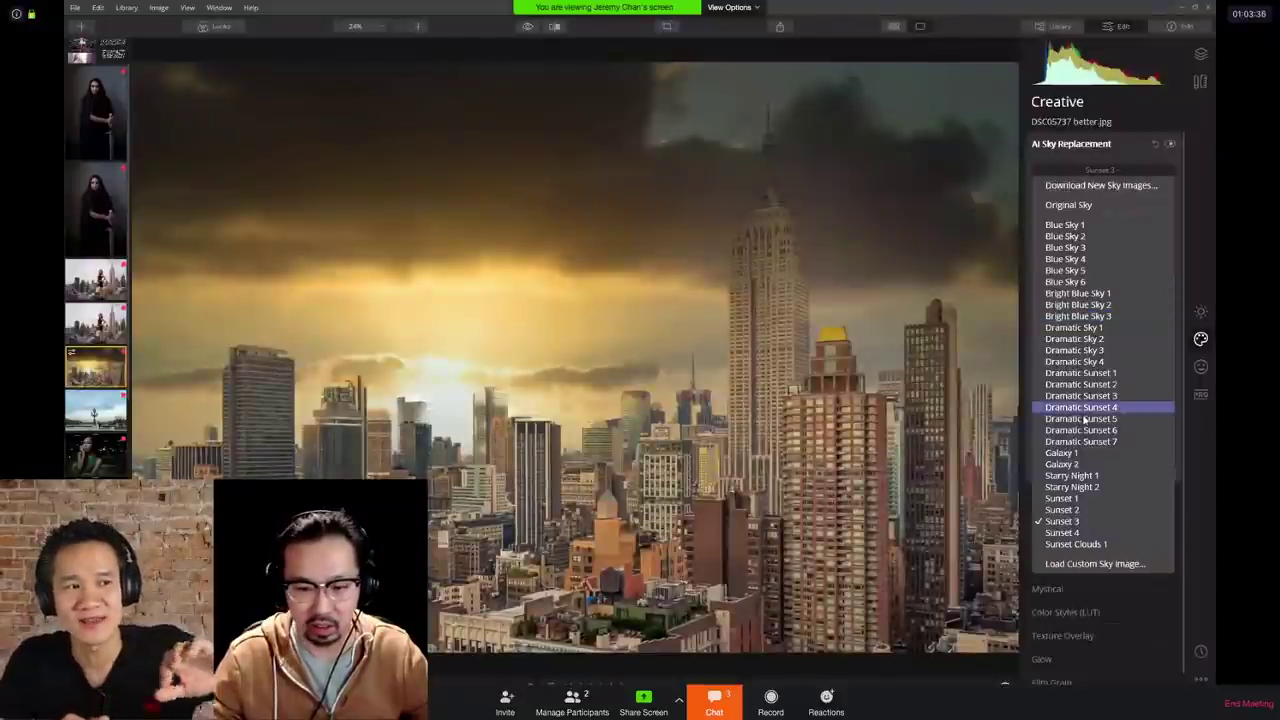
click(1084, 418)
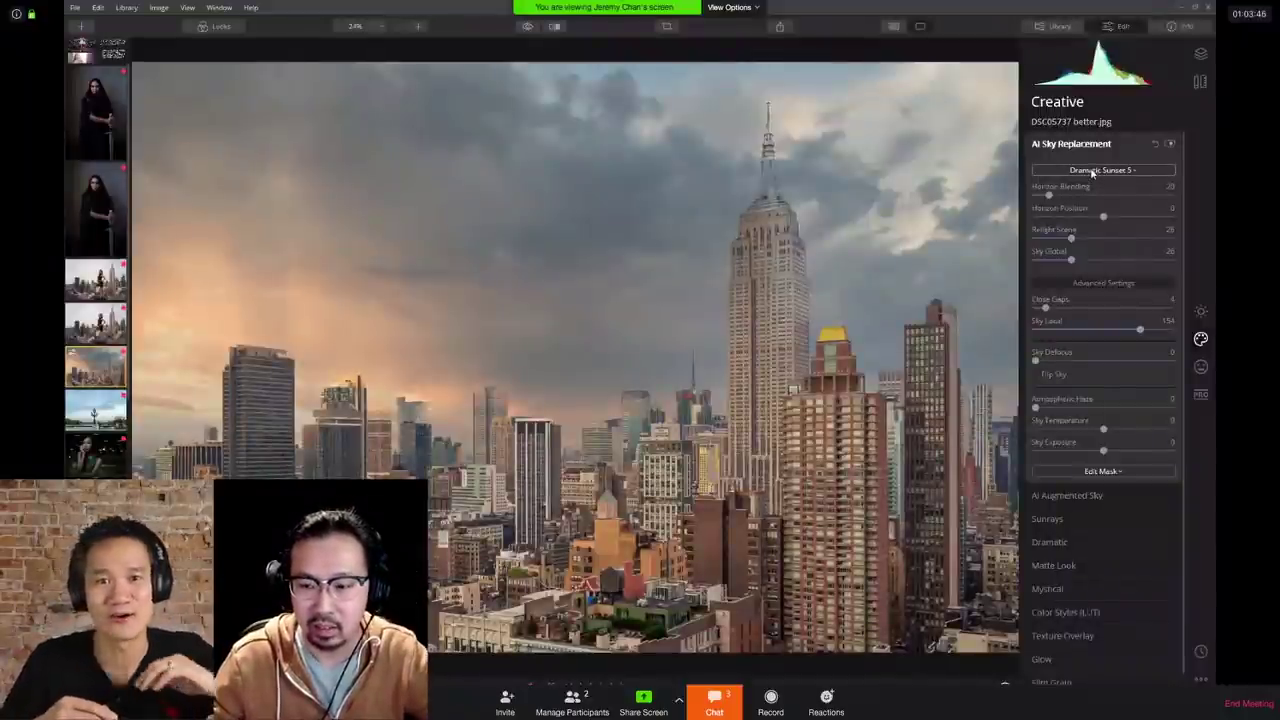
click(1093, 172)
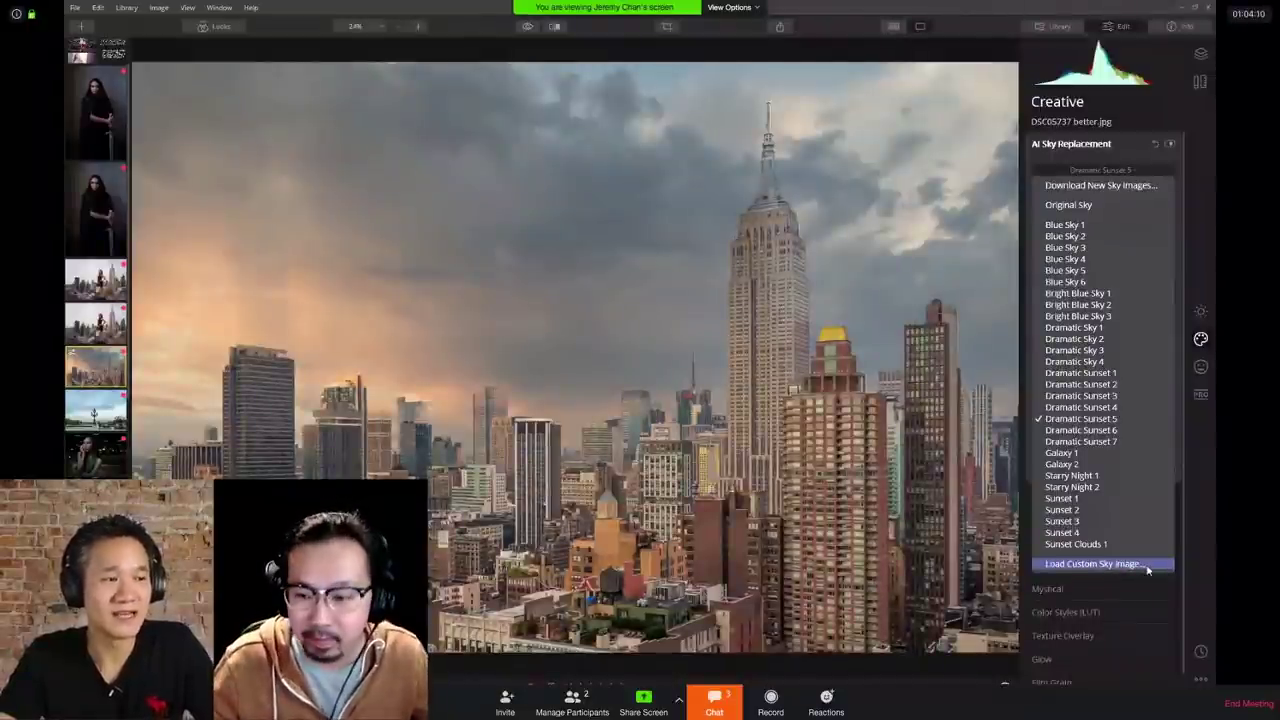
Step: Switch to Sunset Clouds 1, set Sky Global 33, flip the sky, and add Atmospheric Haze 54
click(1124, 206)
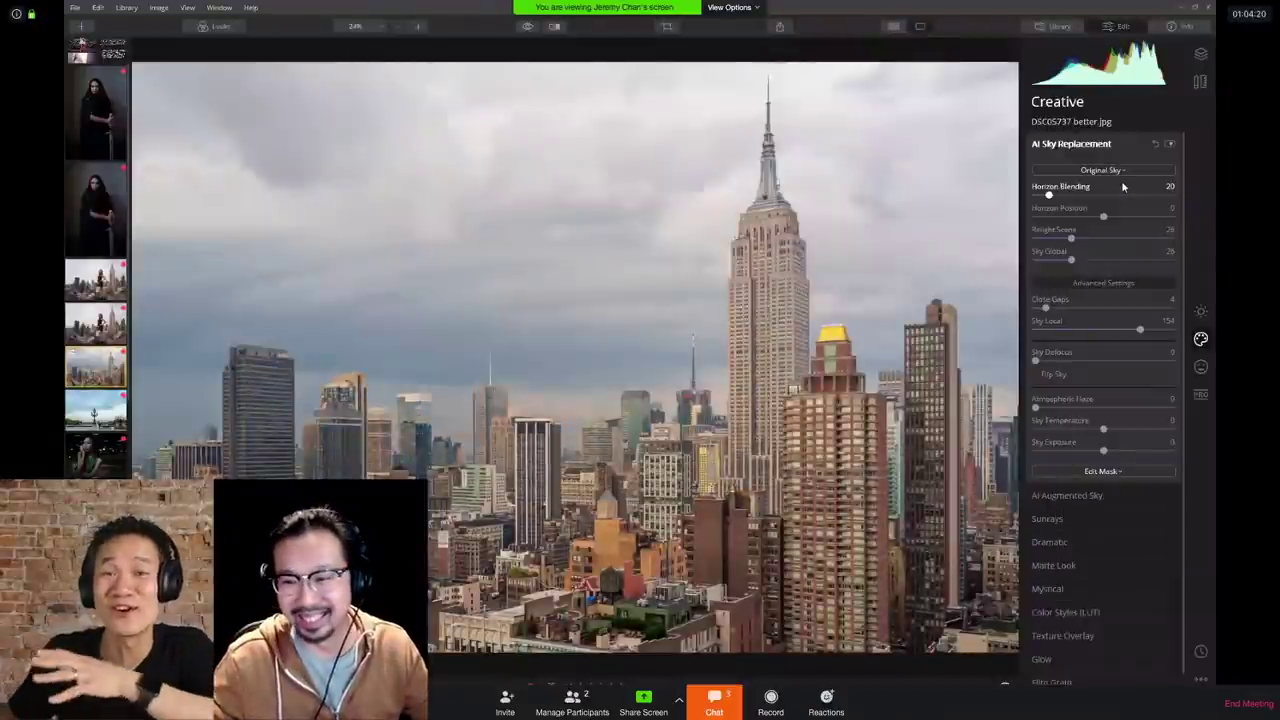
click(1100, 170)
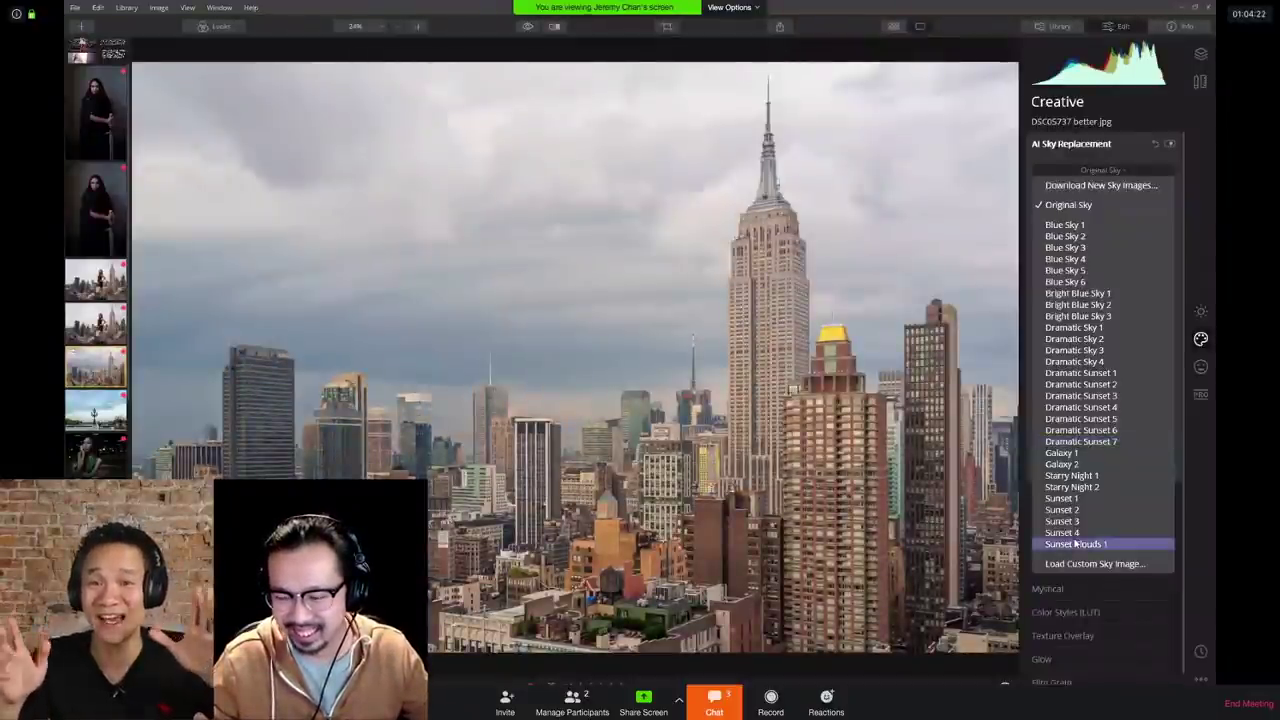
click(1074, 544)
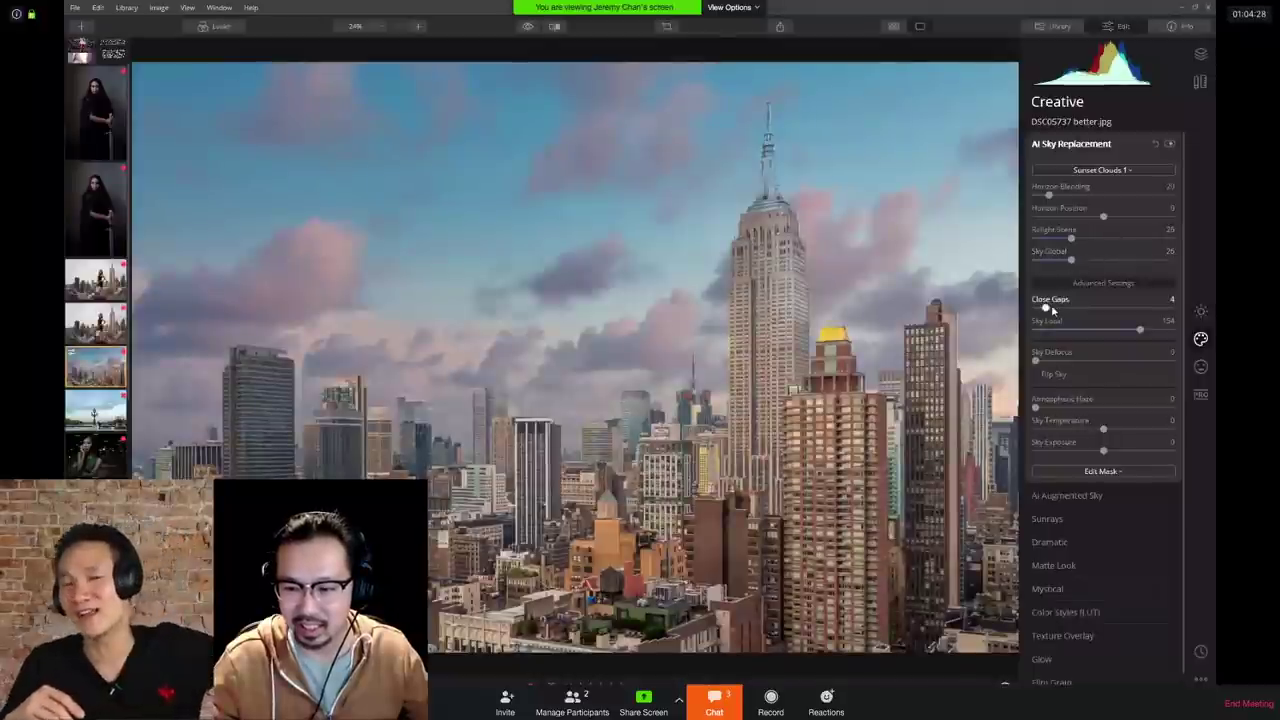
drag(1072, 260, 1081, 259)
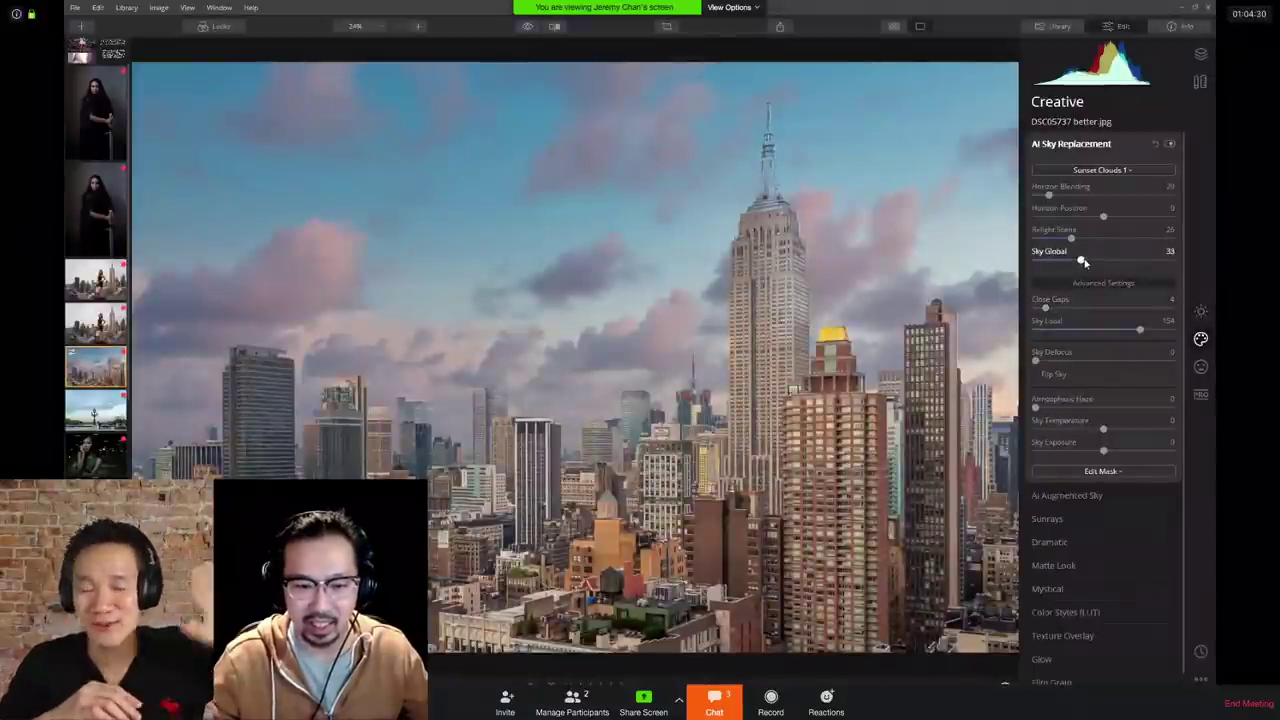
click(1036, 375)
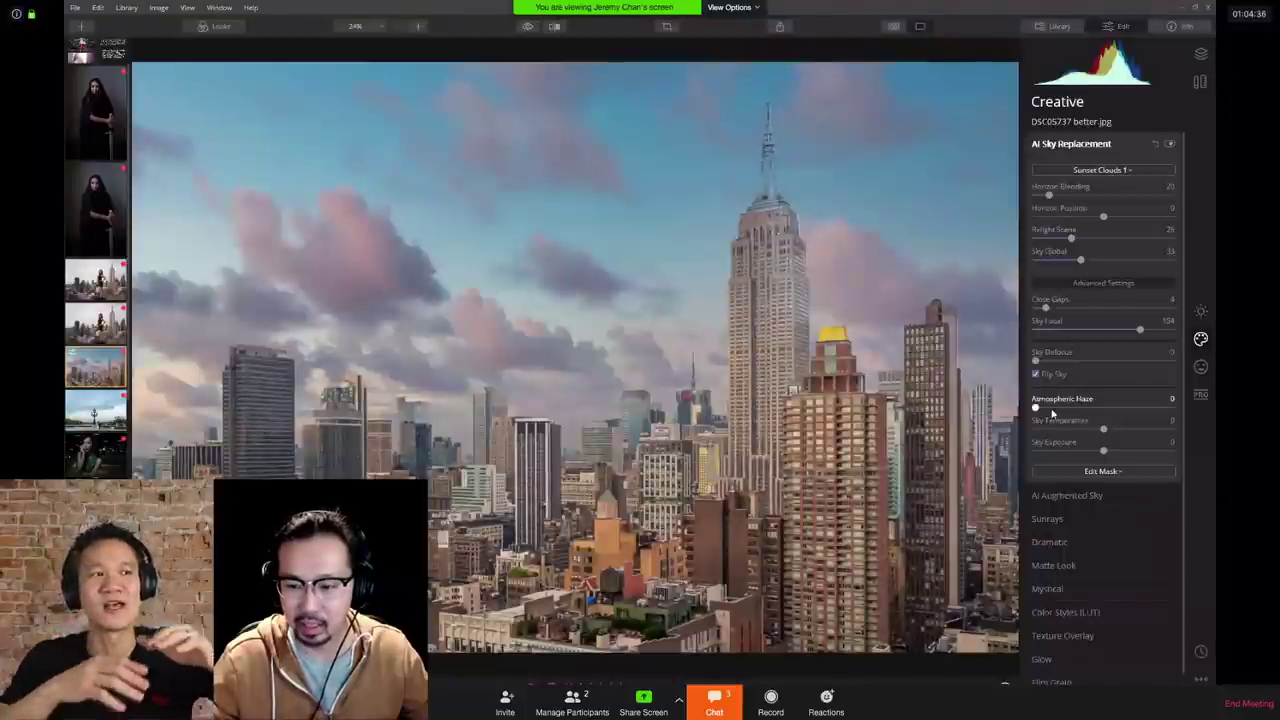
drag(1050, 409, 1095, 451)
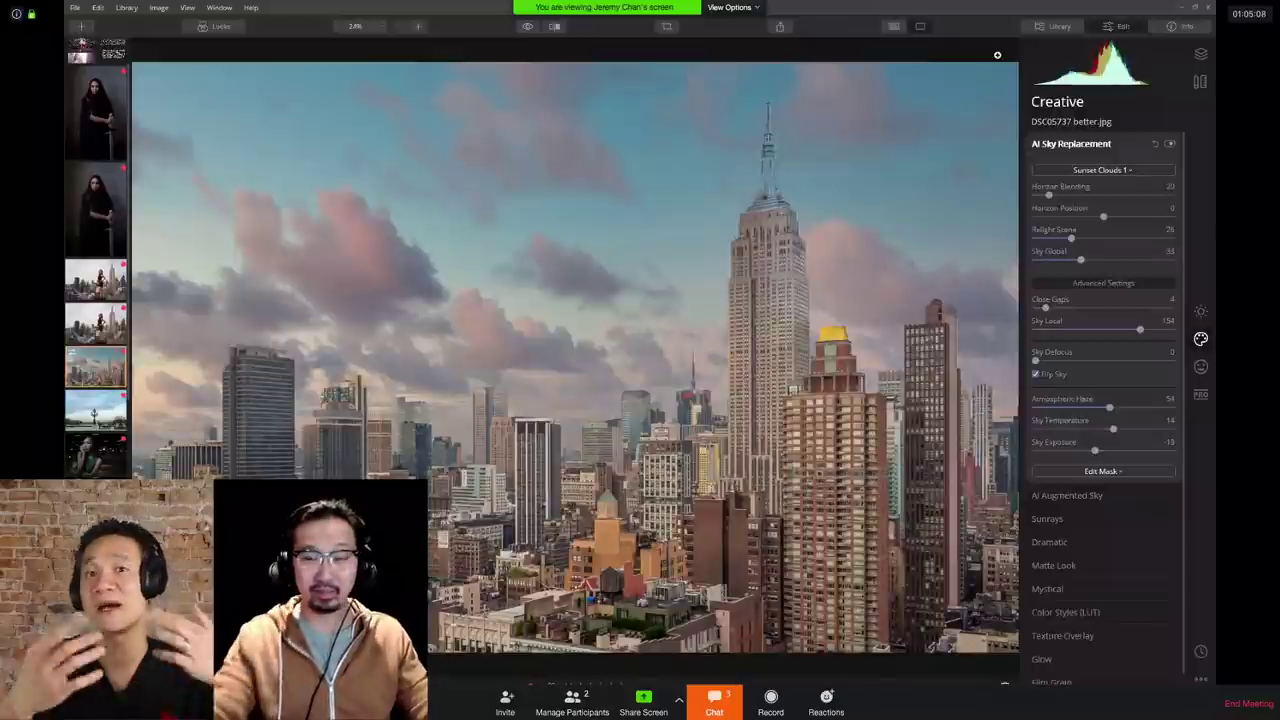
Step: Leave the editor for the Library grid and scroll through the folder's photos
click(1046, 28)
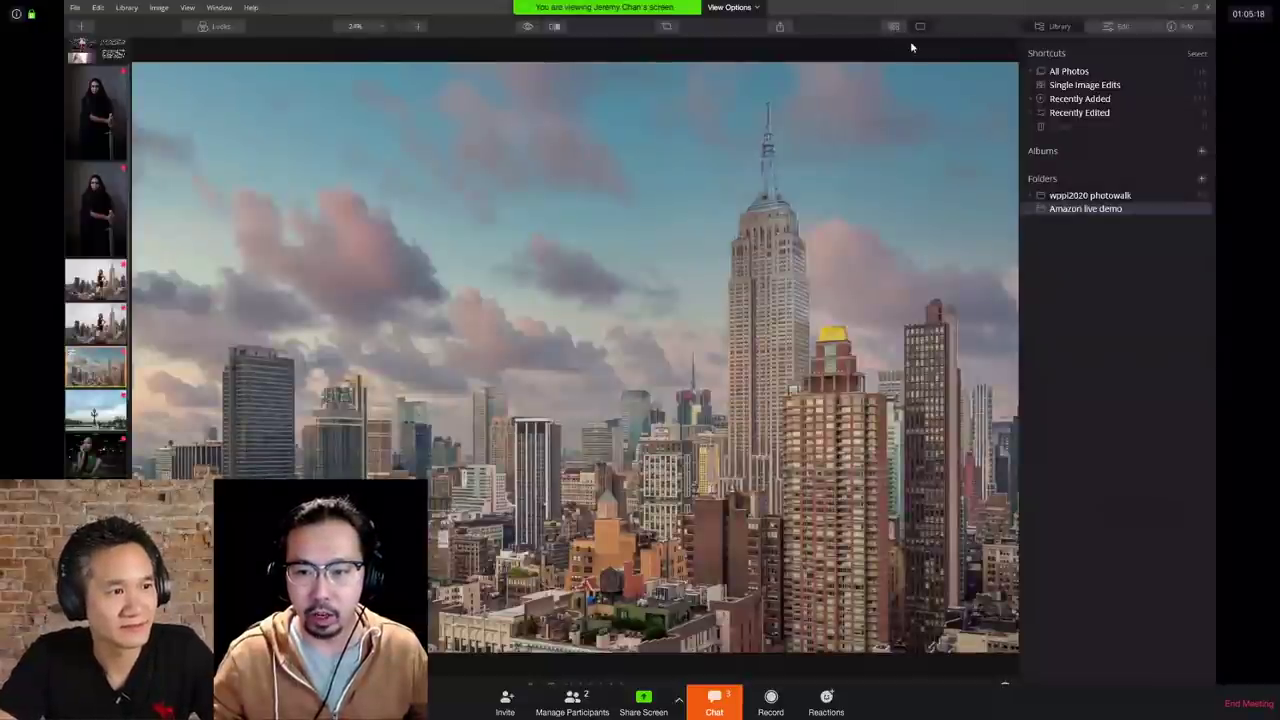
double_click(716, 270)
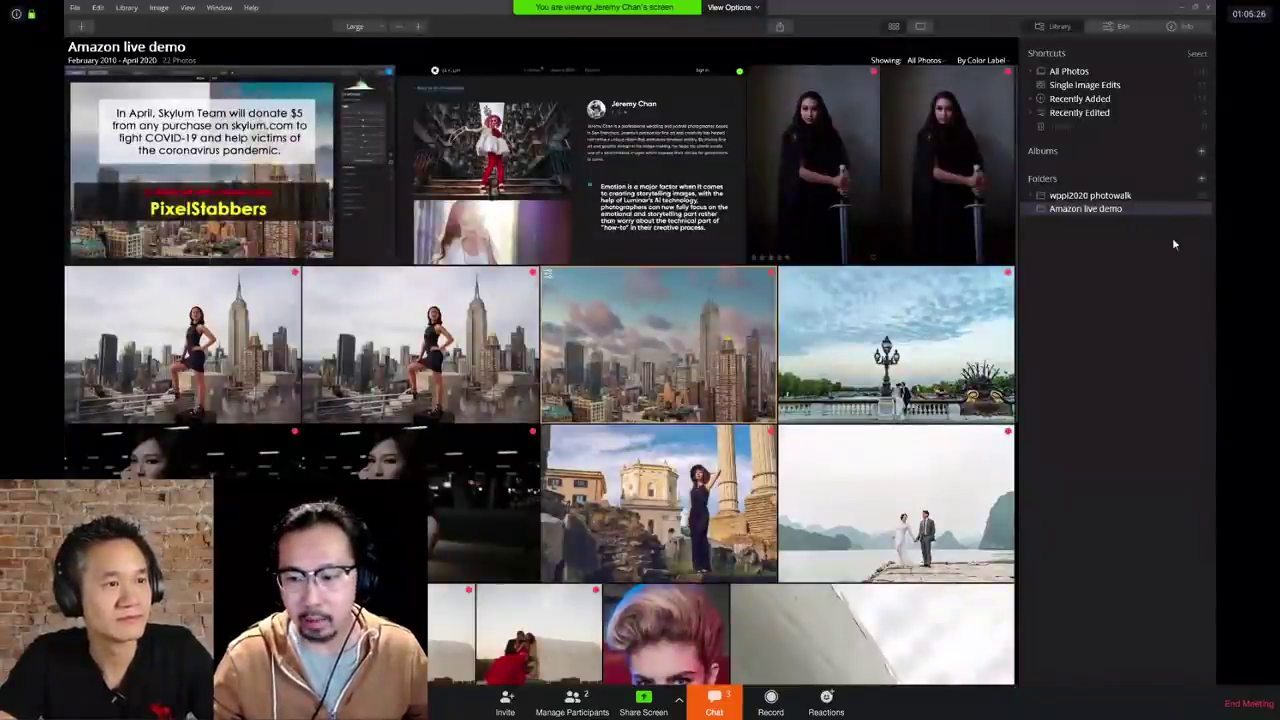
scroll(767, 344, down, 3)
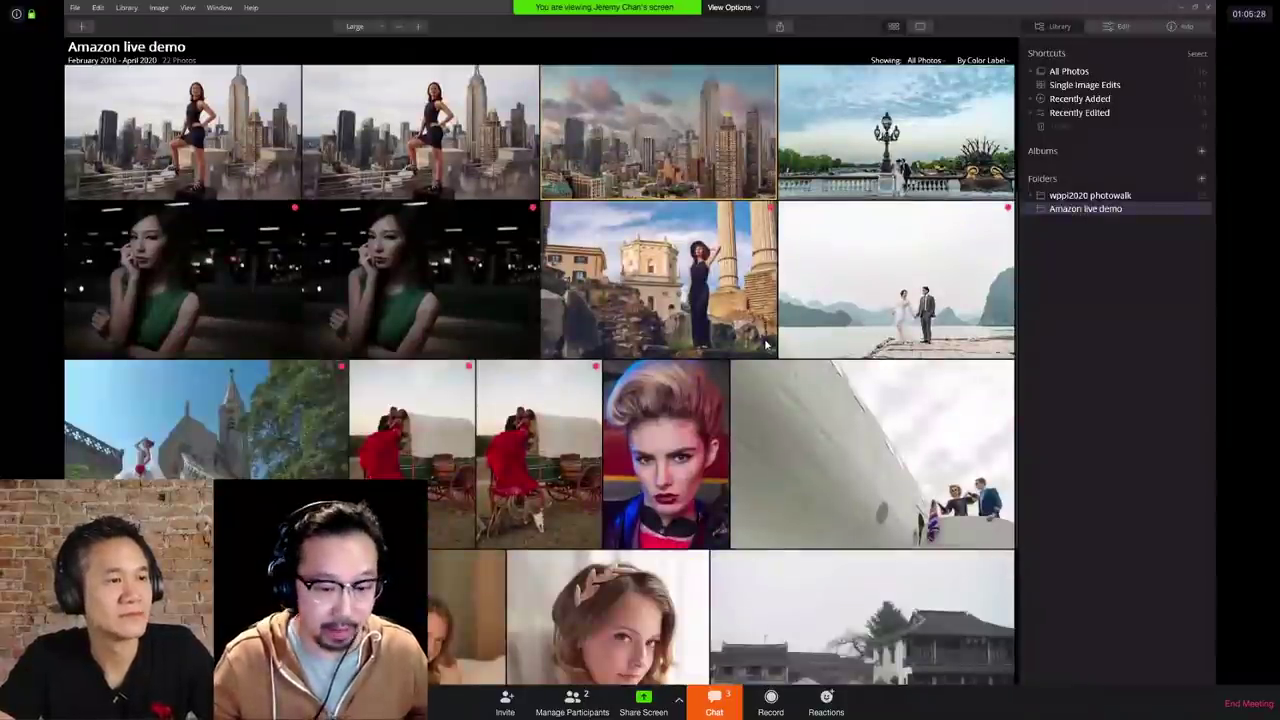
scroll(765, 346, down, 5)
scroll(765, 346, up, 5)
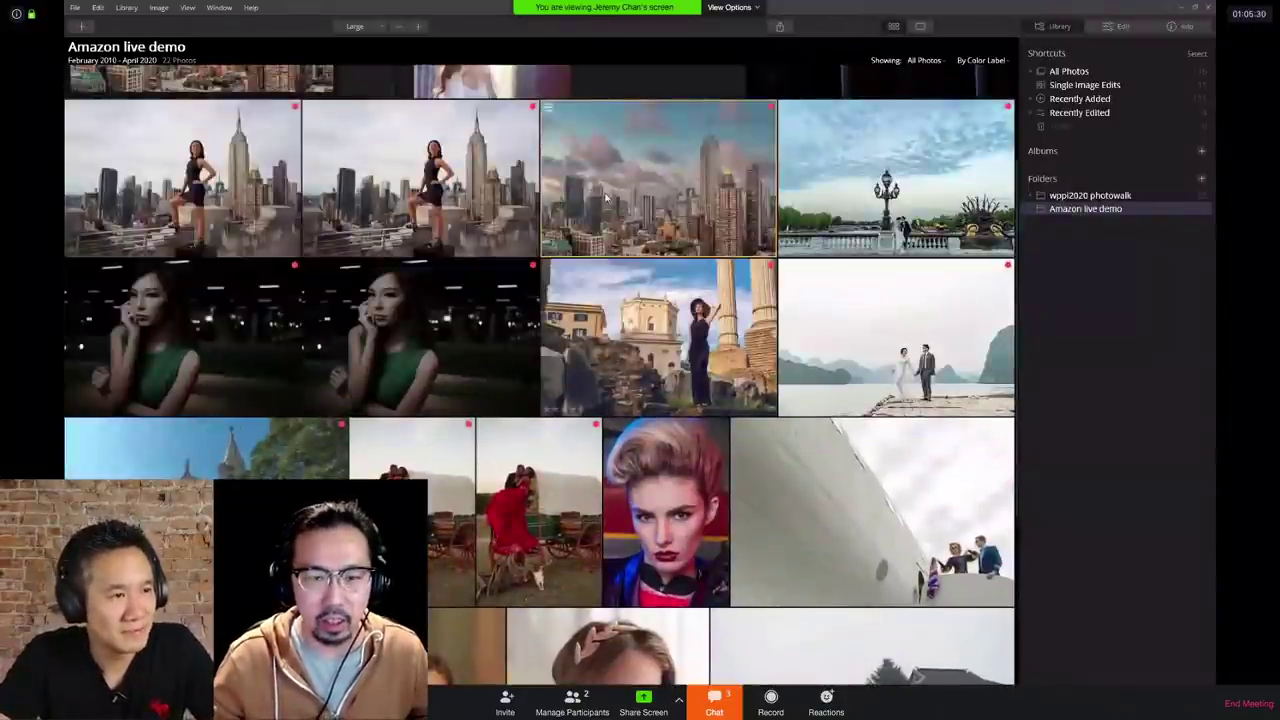
scroll(700, 205, up, 3)
scroll(800, 270, down, 3)
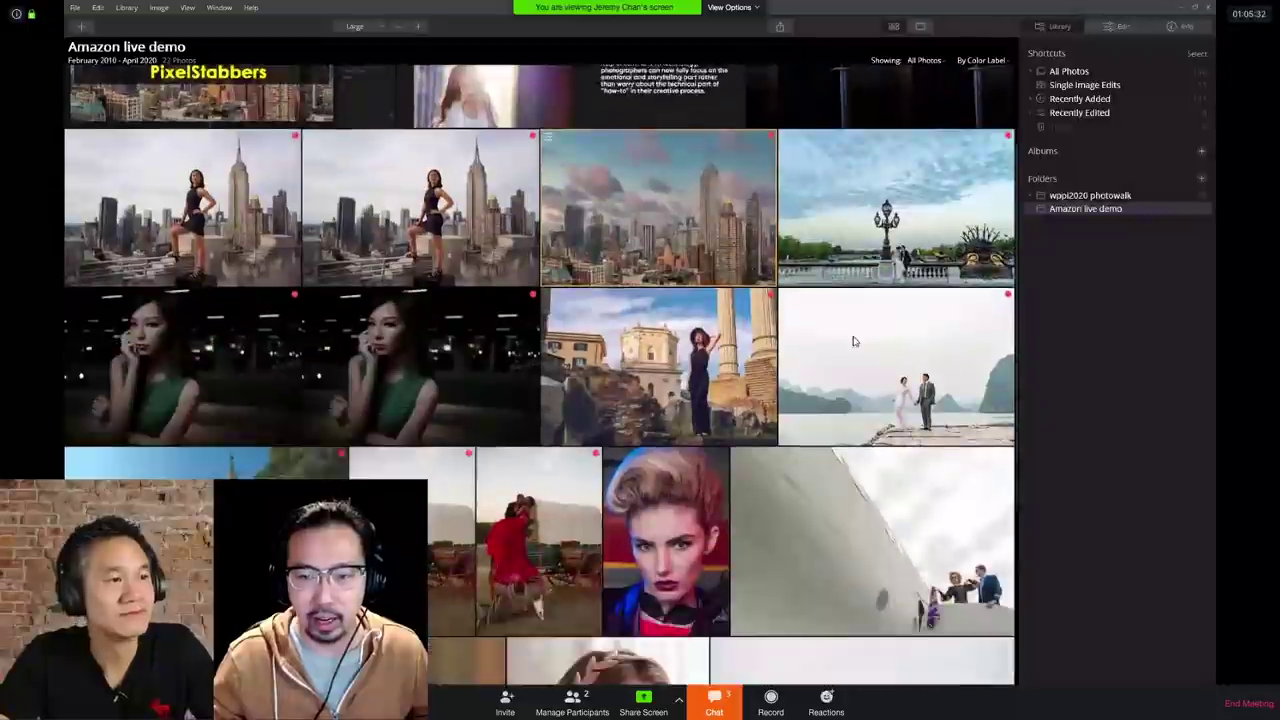
Step: View file details while selecting several photos, then reopen the Amazon live demo folder
click(1176, 27)
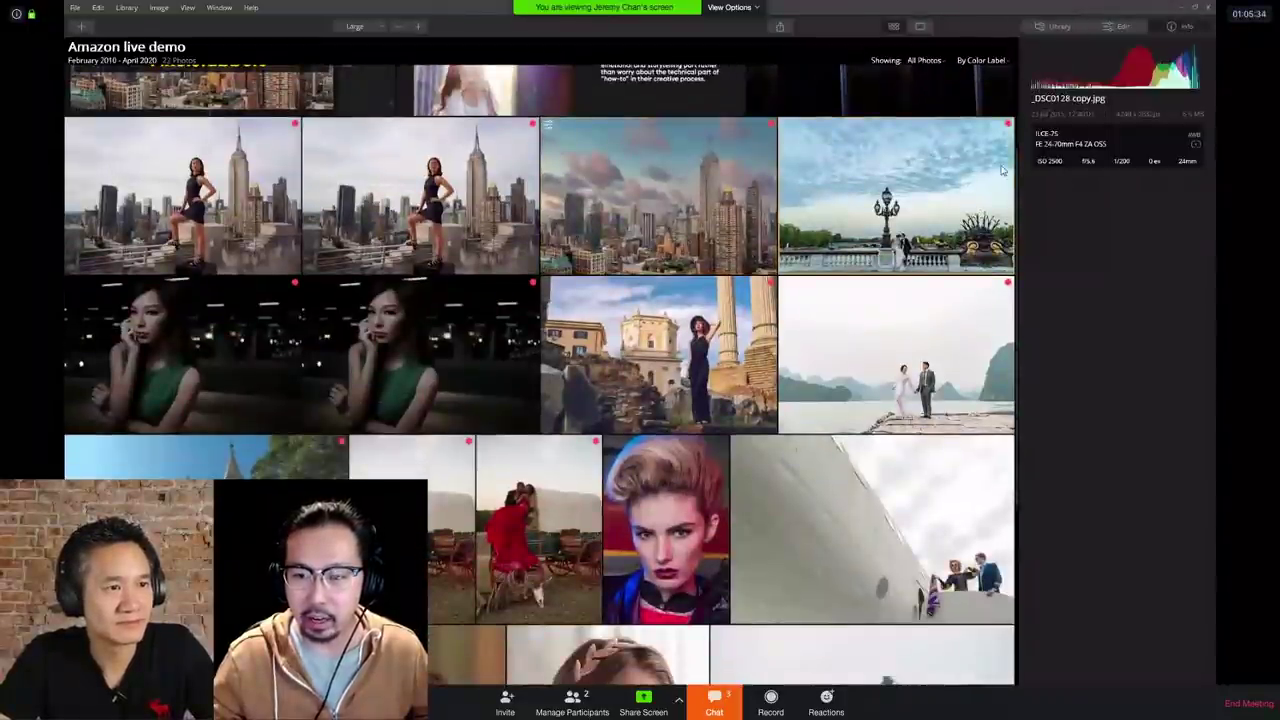
click(725, 210)
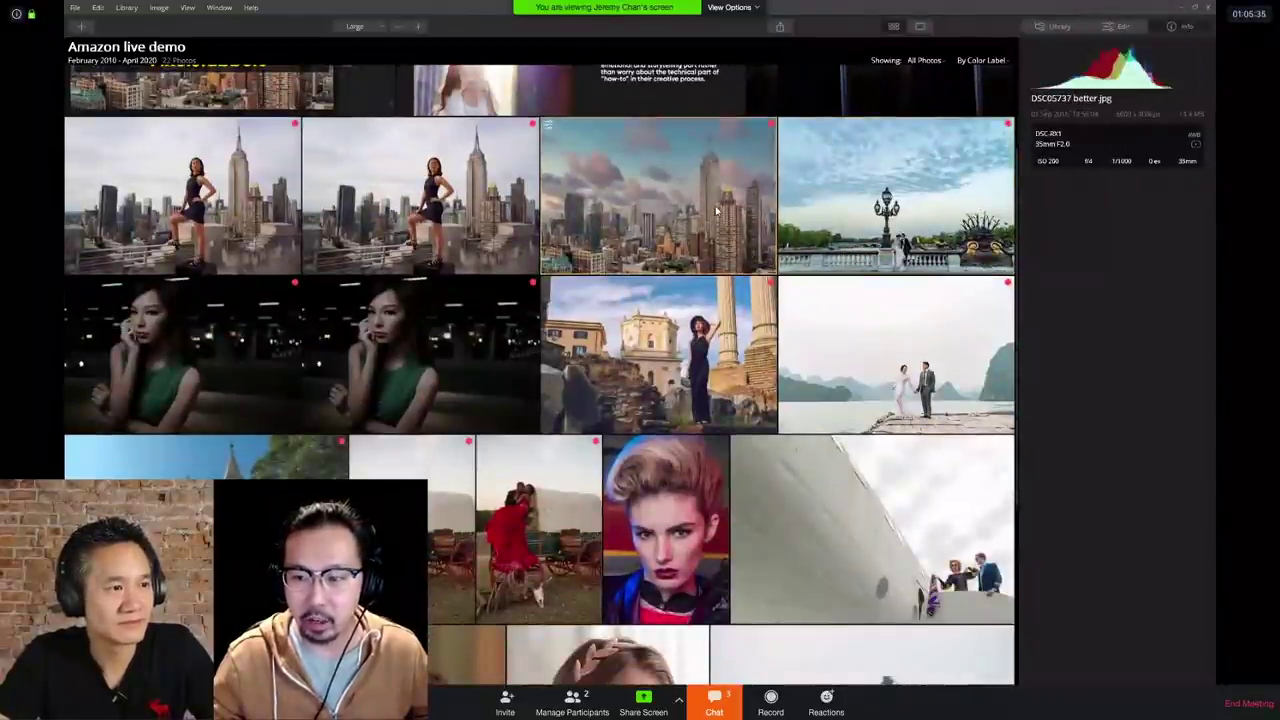
click(491, 207)
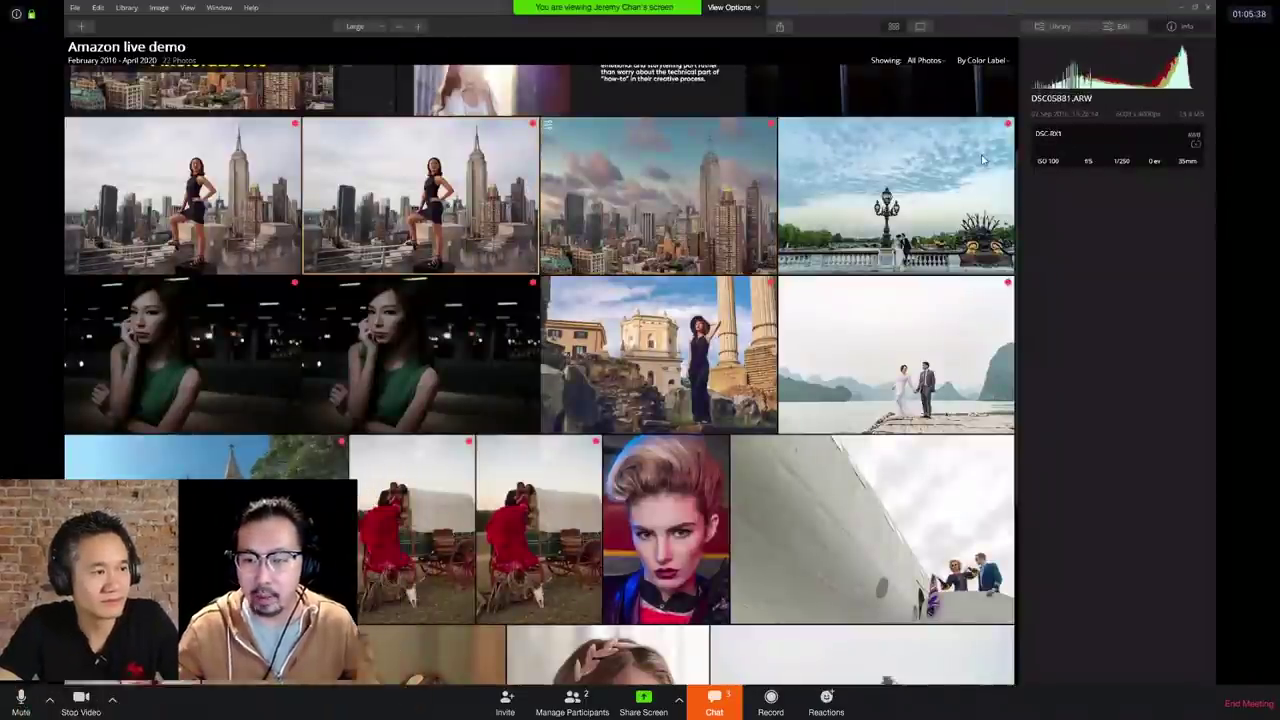
click(983, 160)
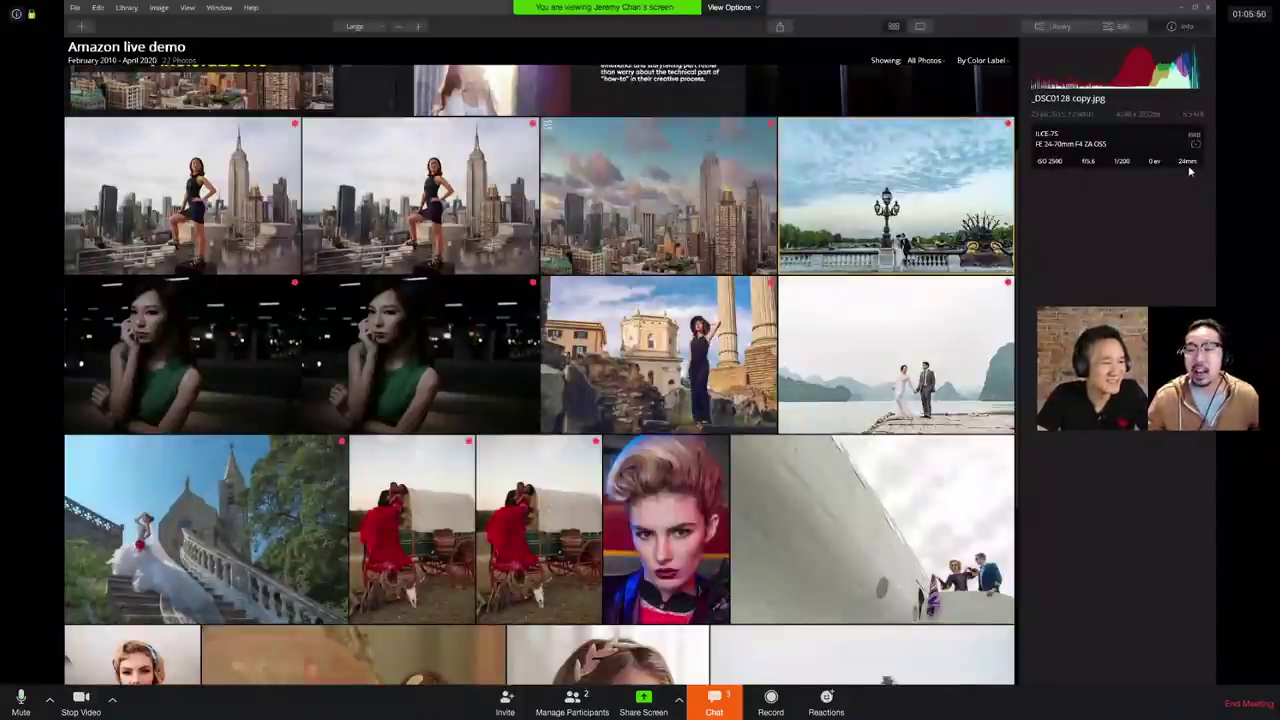
click(447, 240)
click(597, 385)
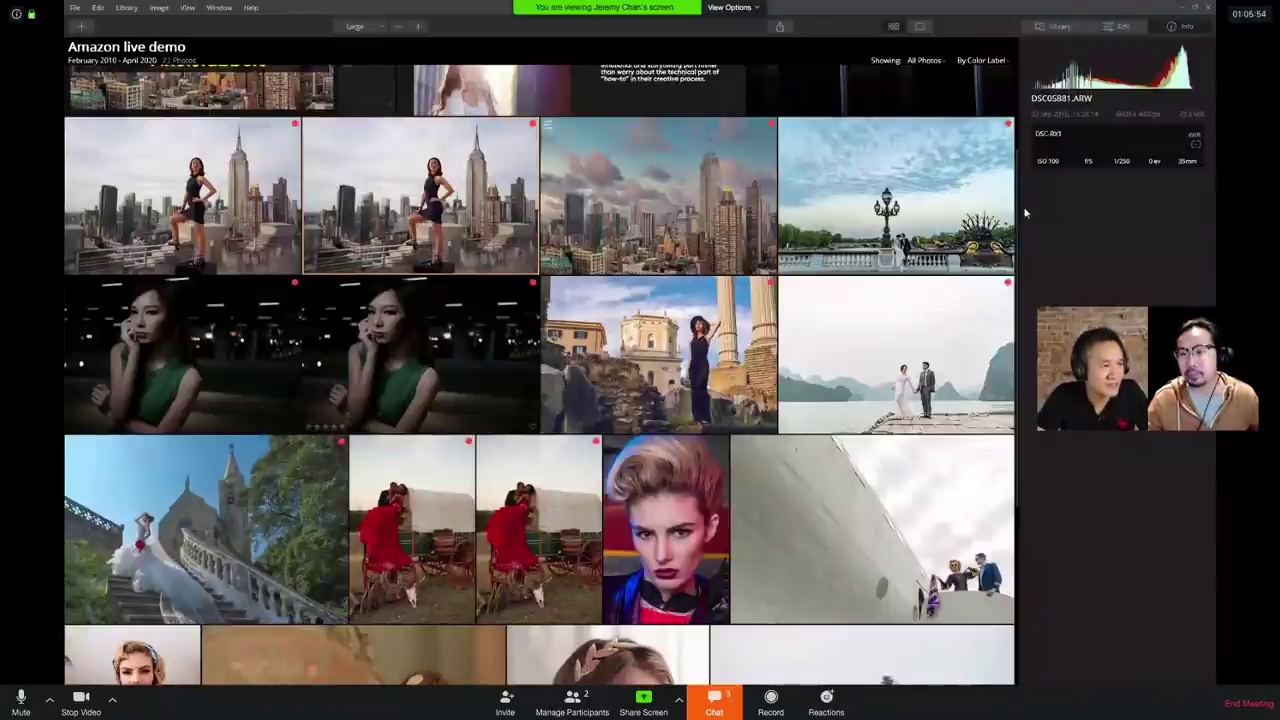
click(1070, 28)
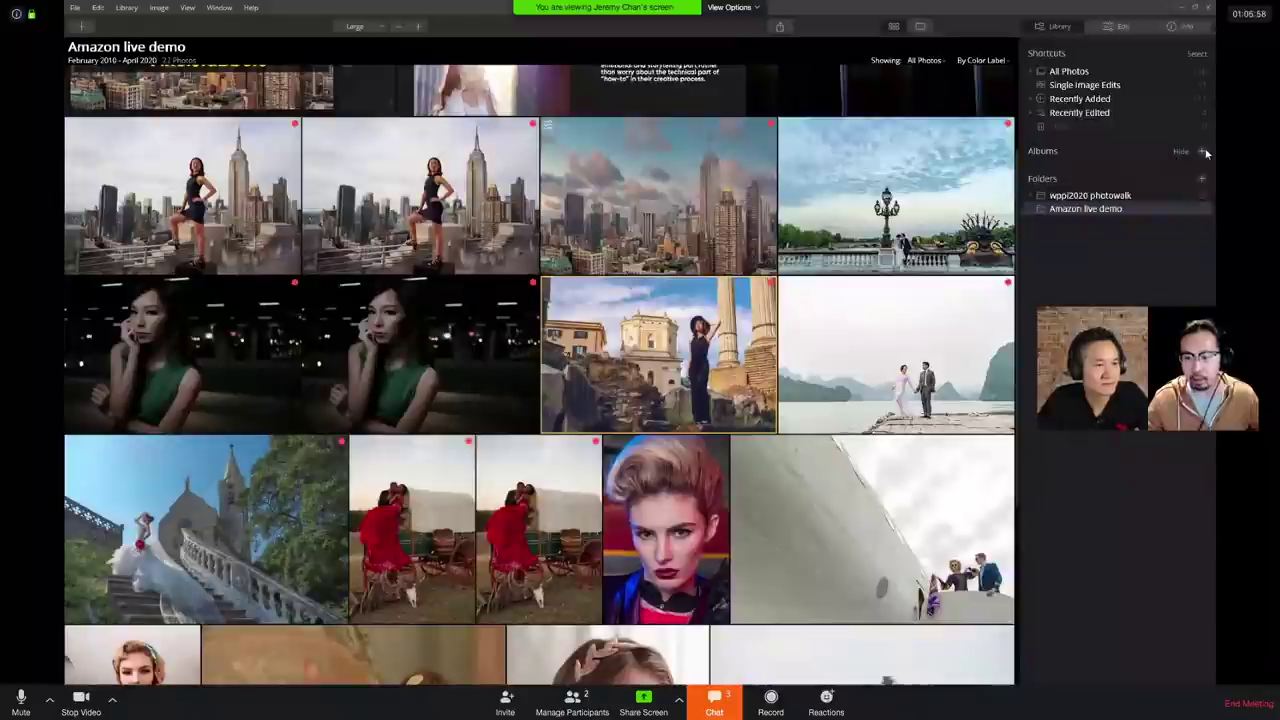
click(1128, 207)
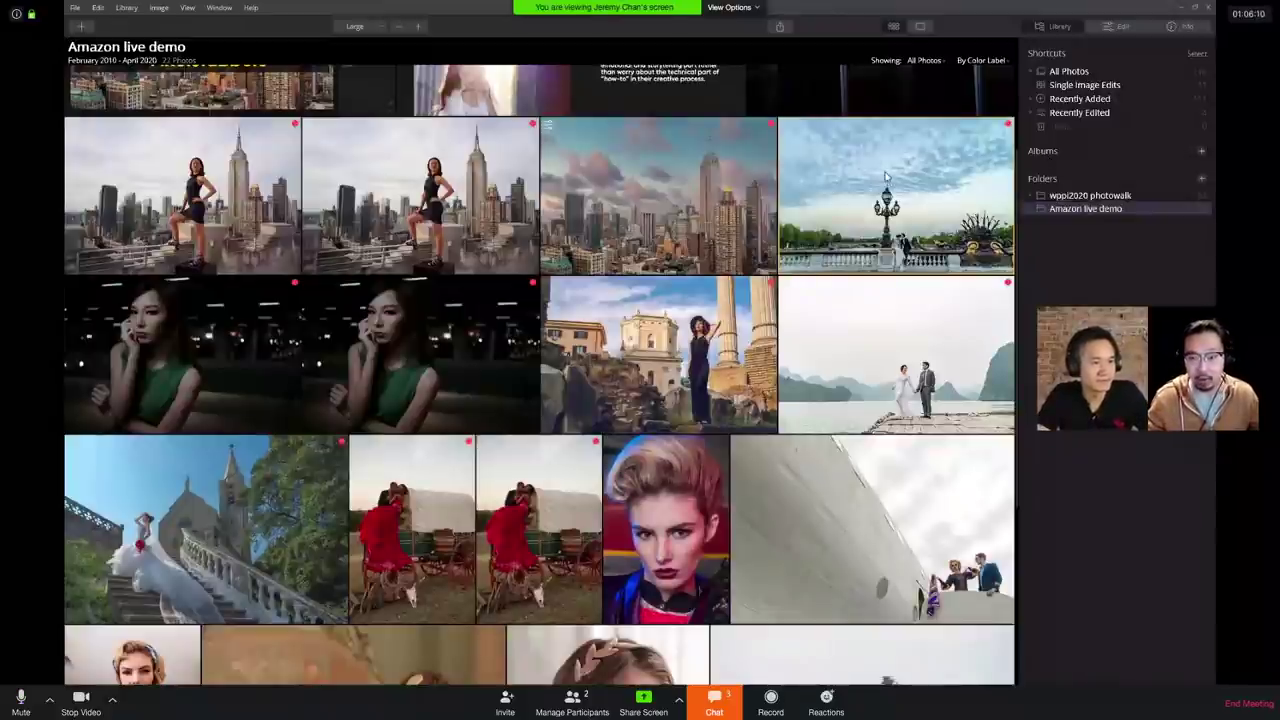
Step: Set the grid thumbnails to Medium so all 22 photos fit, then show the add-images options
scroll(496, 134, up, 2)
click(372, 28)
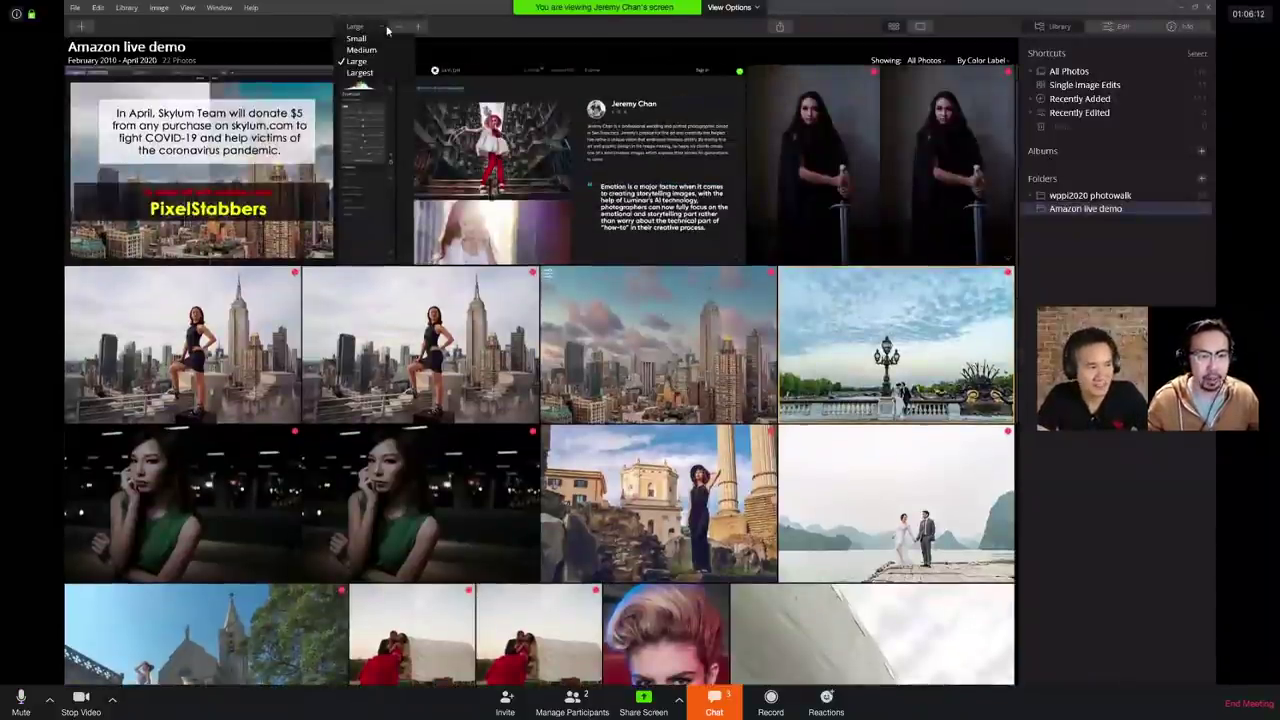
click(378, 50)
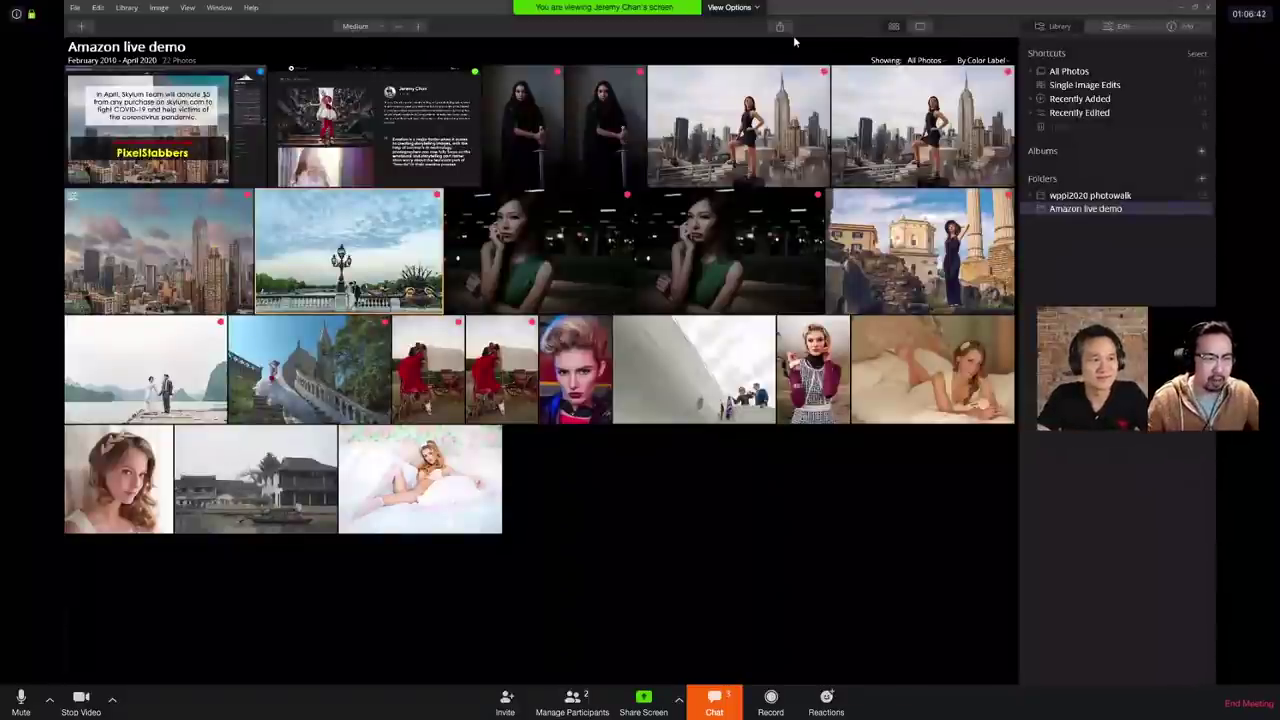
click(82, 26)
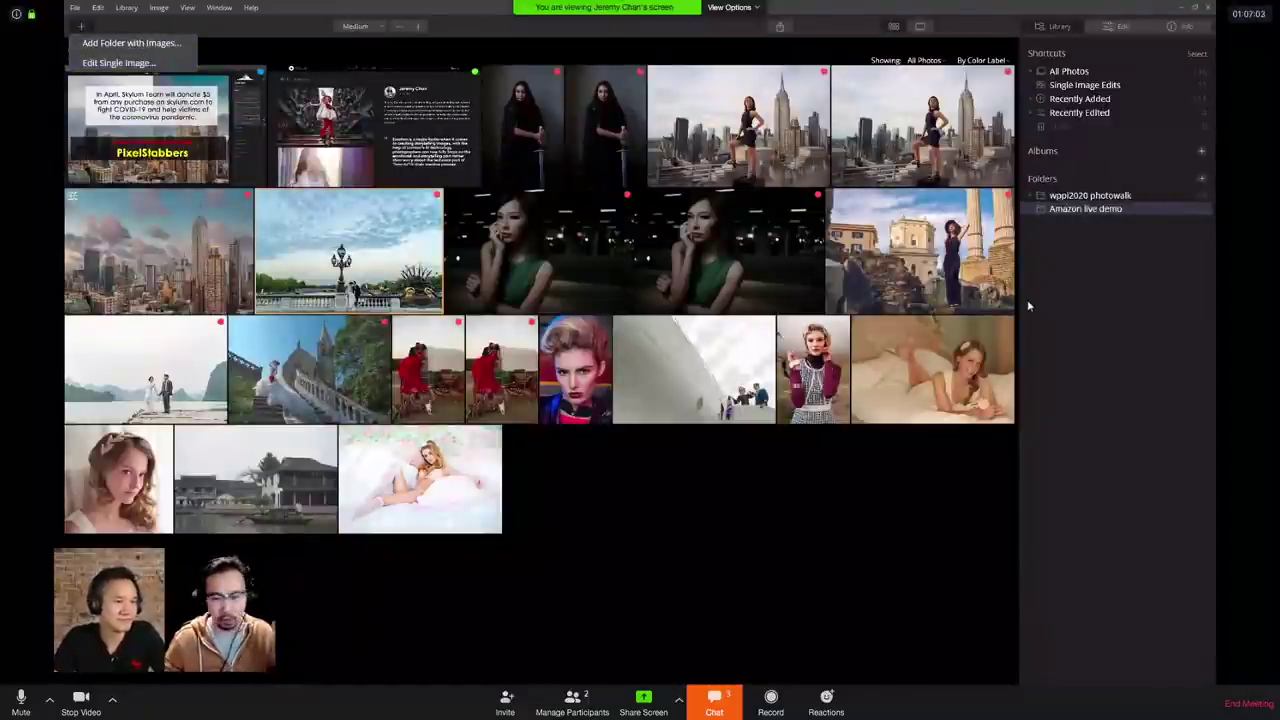
Step: Dismiss the add-images menu and open the Paris bridge photo in single-image view
click(650, 33)
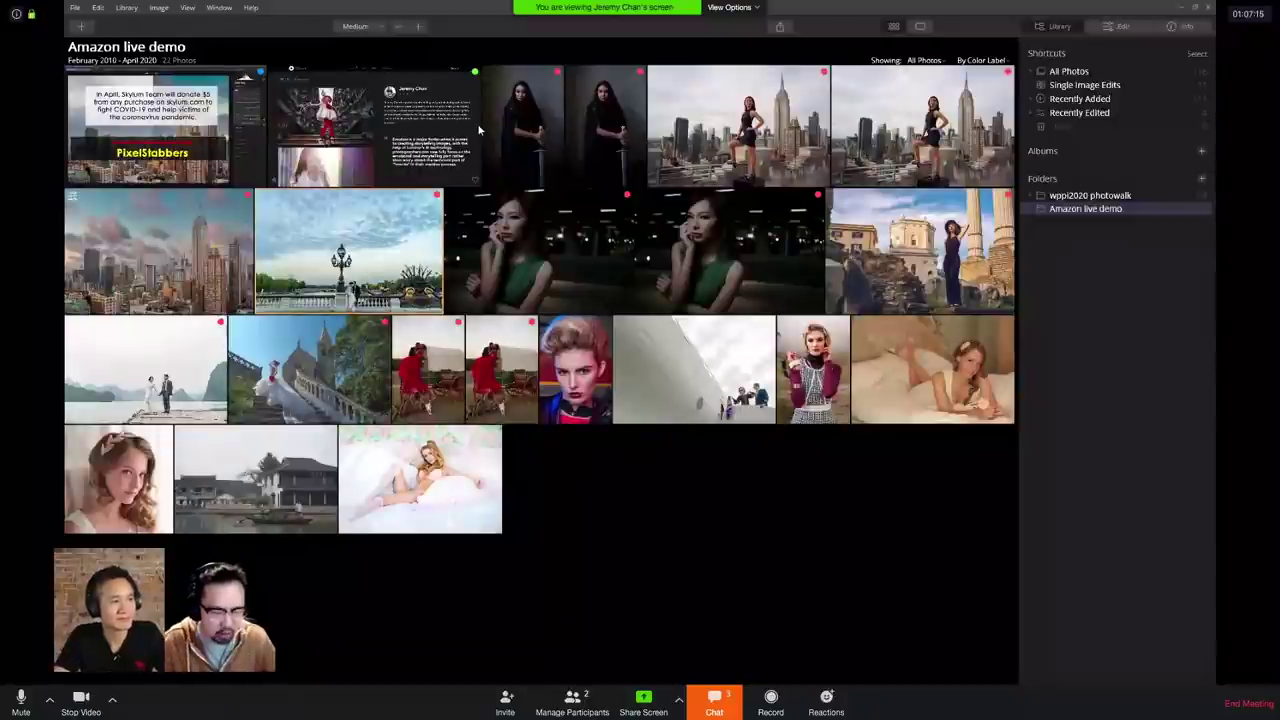
key(Return)
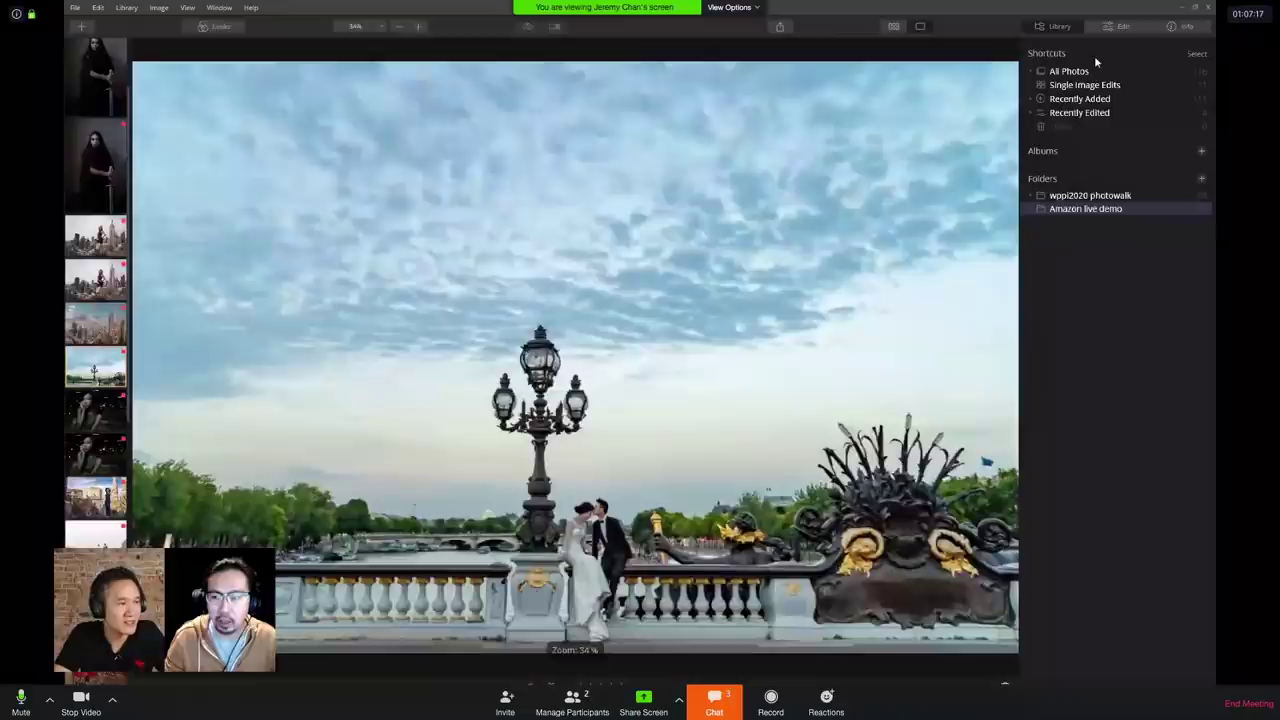
Step: Check the photo's Info details, then switch to the Edit tab's Creative tools
click(1178, 27)
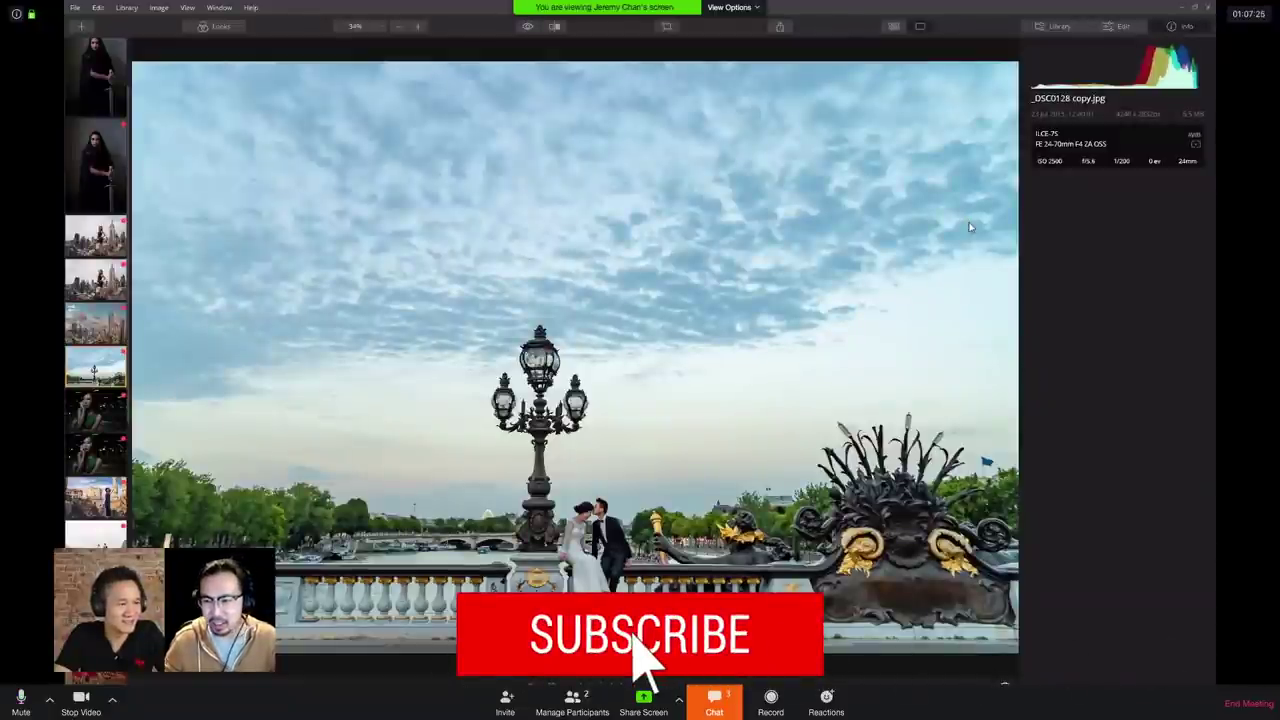
click(1120, 26)
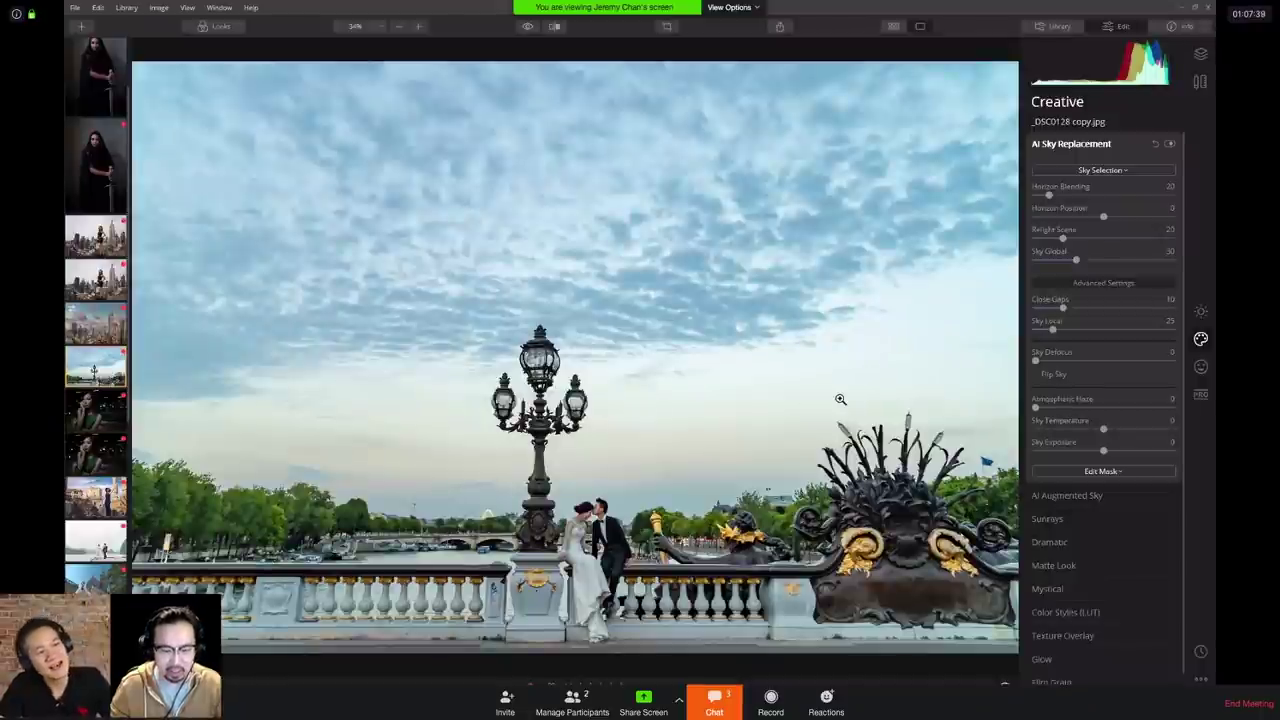
click(1087, 172)
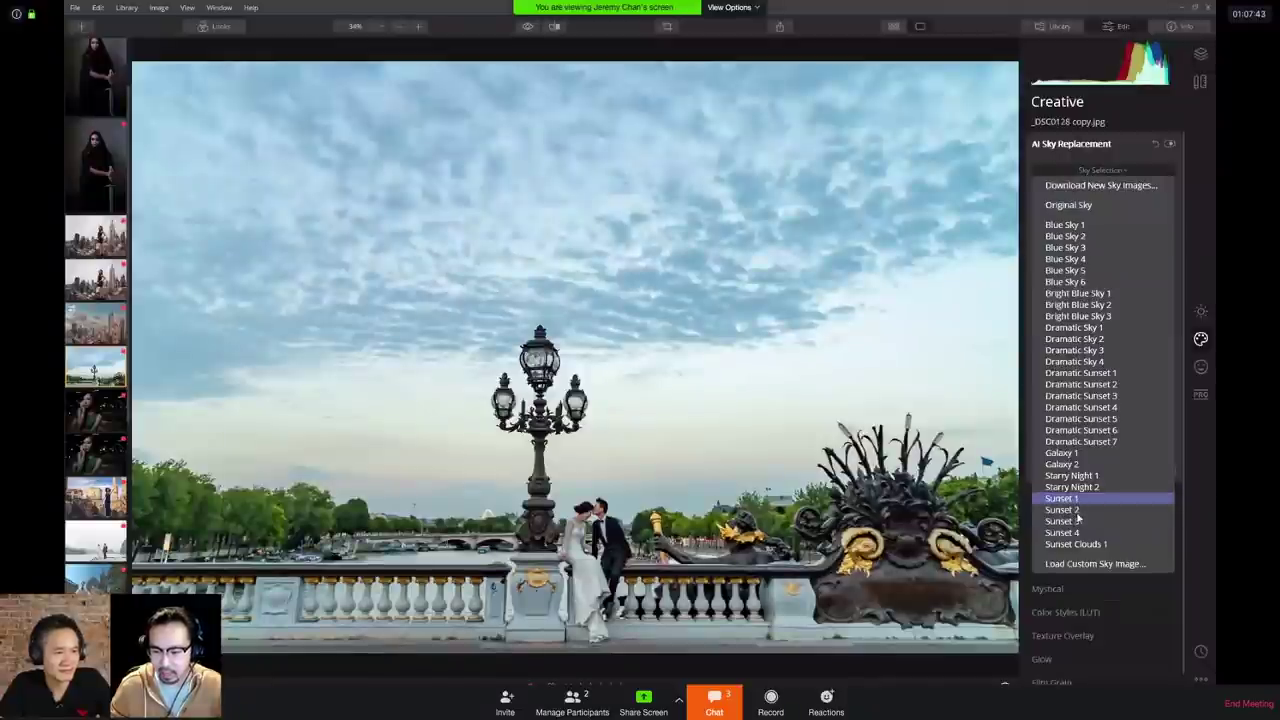
click(1079, 543)
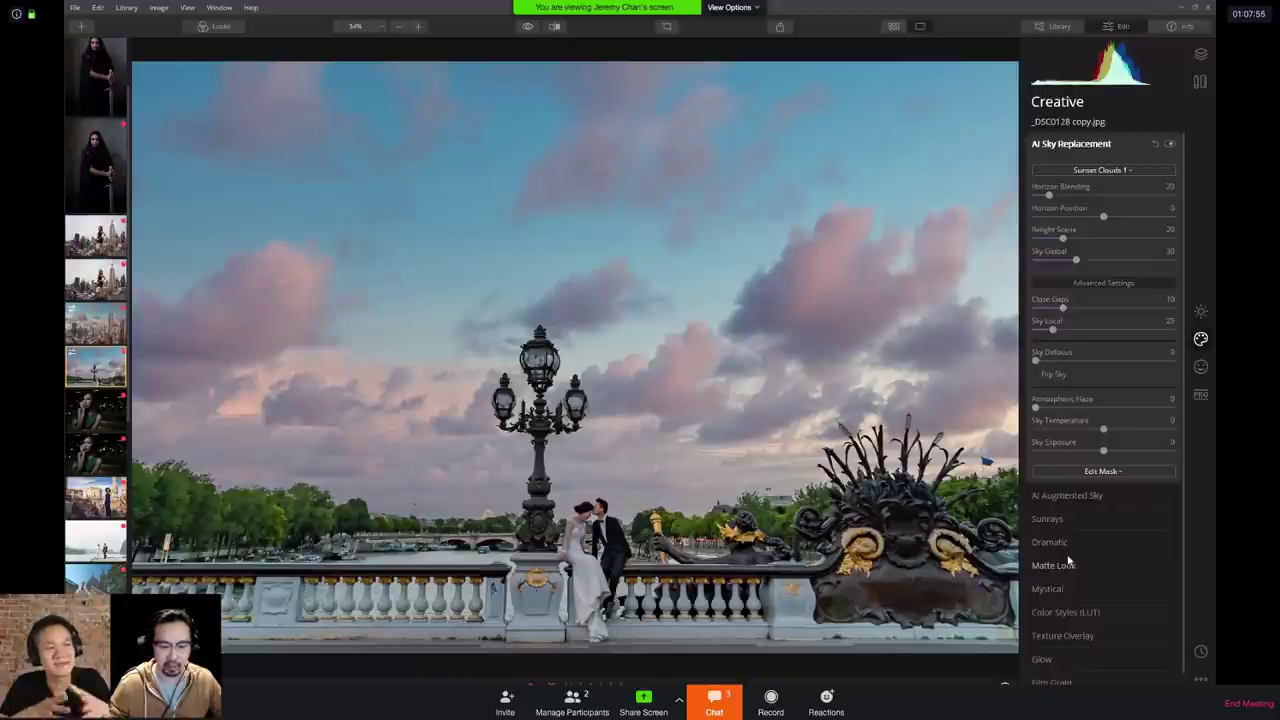
click(1131, 170)
click(1100, 205)
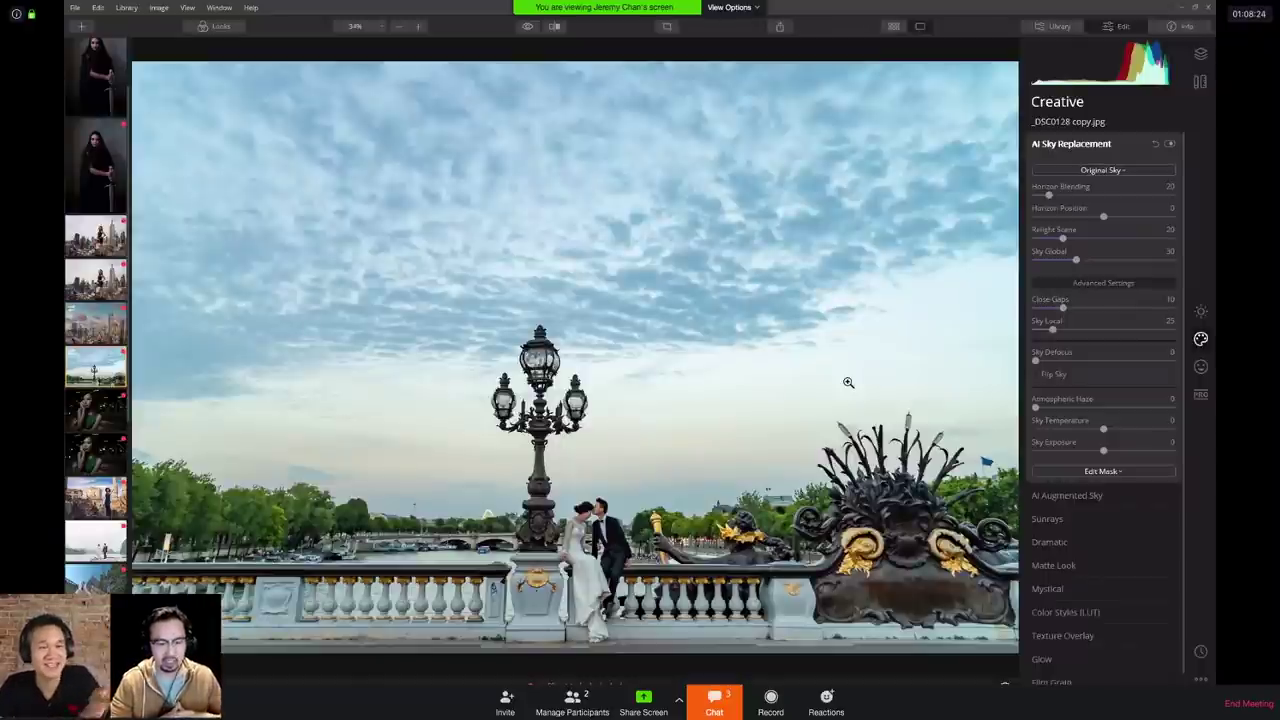
Step: Choose Sunset Clouds 1 as the replacement sky, briefly reverting to the original before reapplying it
click(1101, 170)
click(1078, 543)
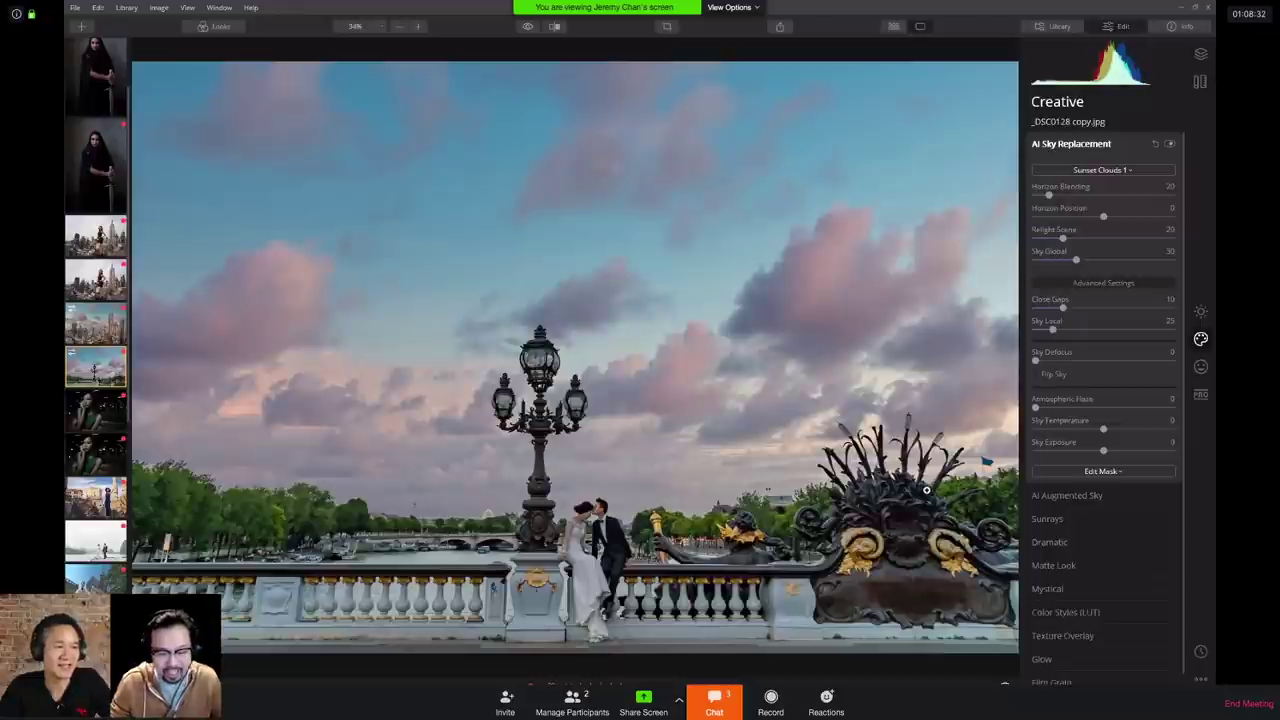
click(1092, 172)
click(1090, 206)
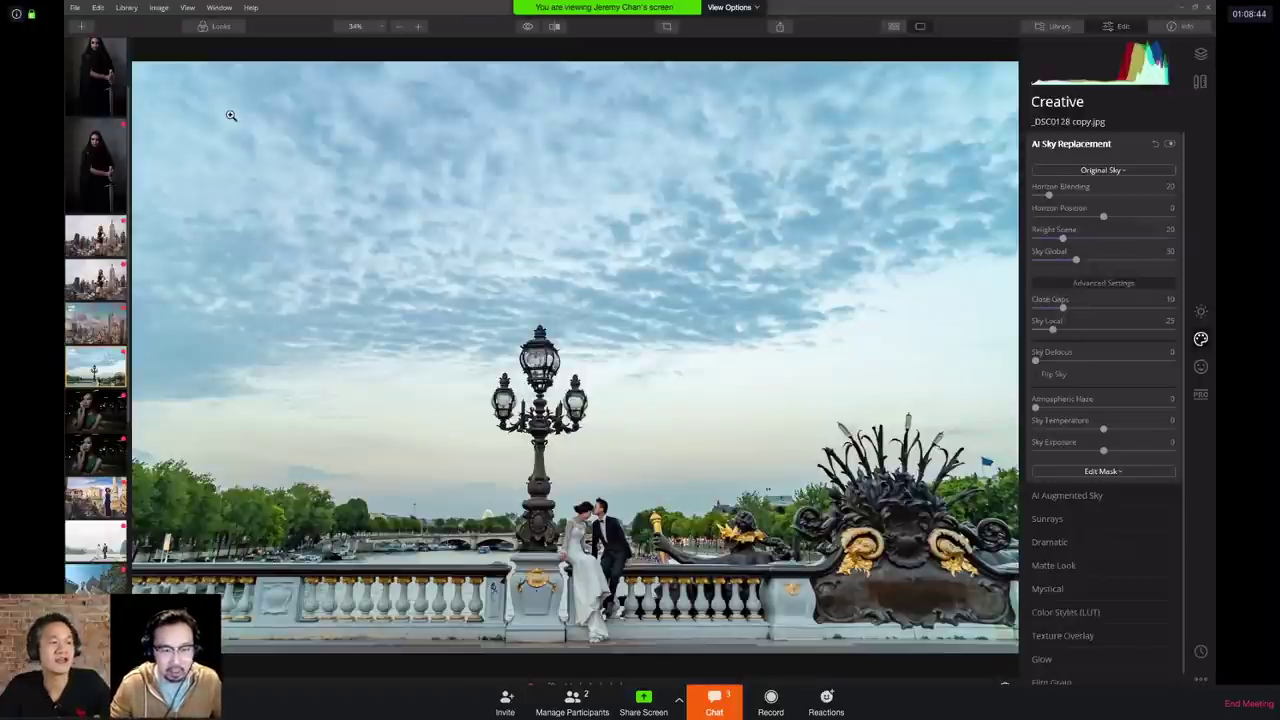
click(1103, 172)
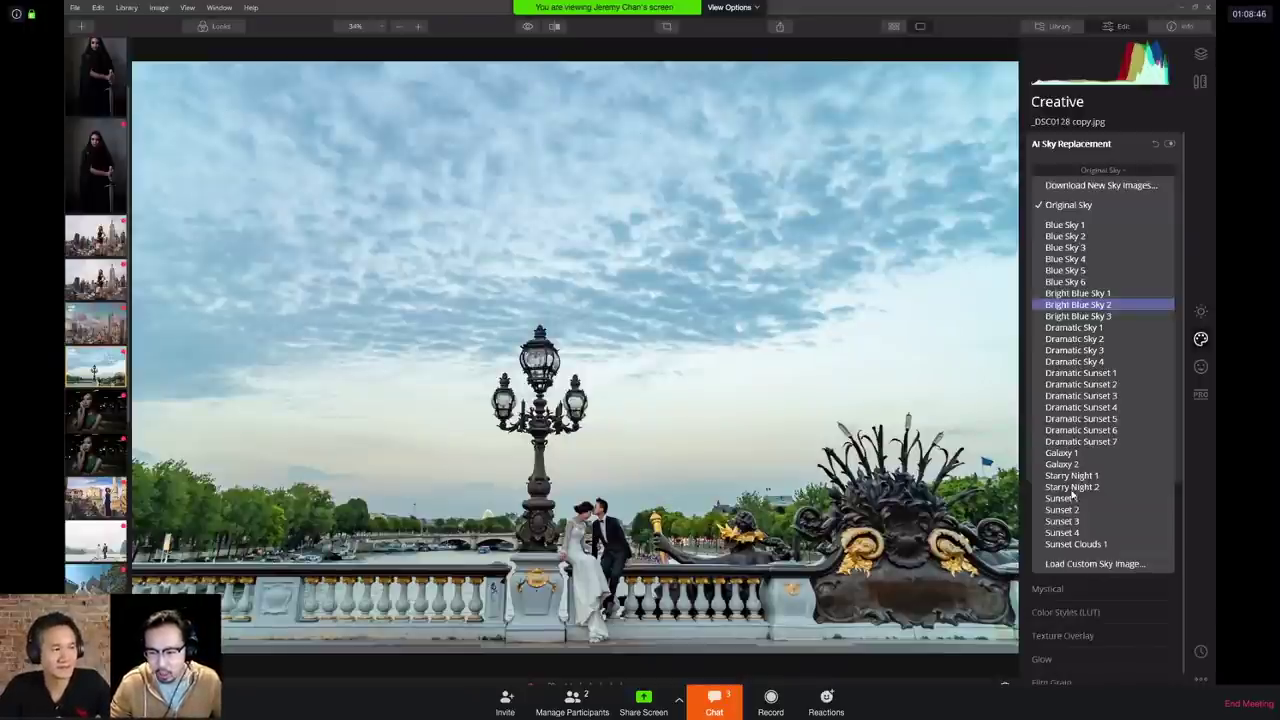
click(1066, 545)
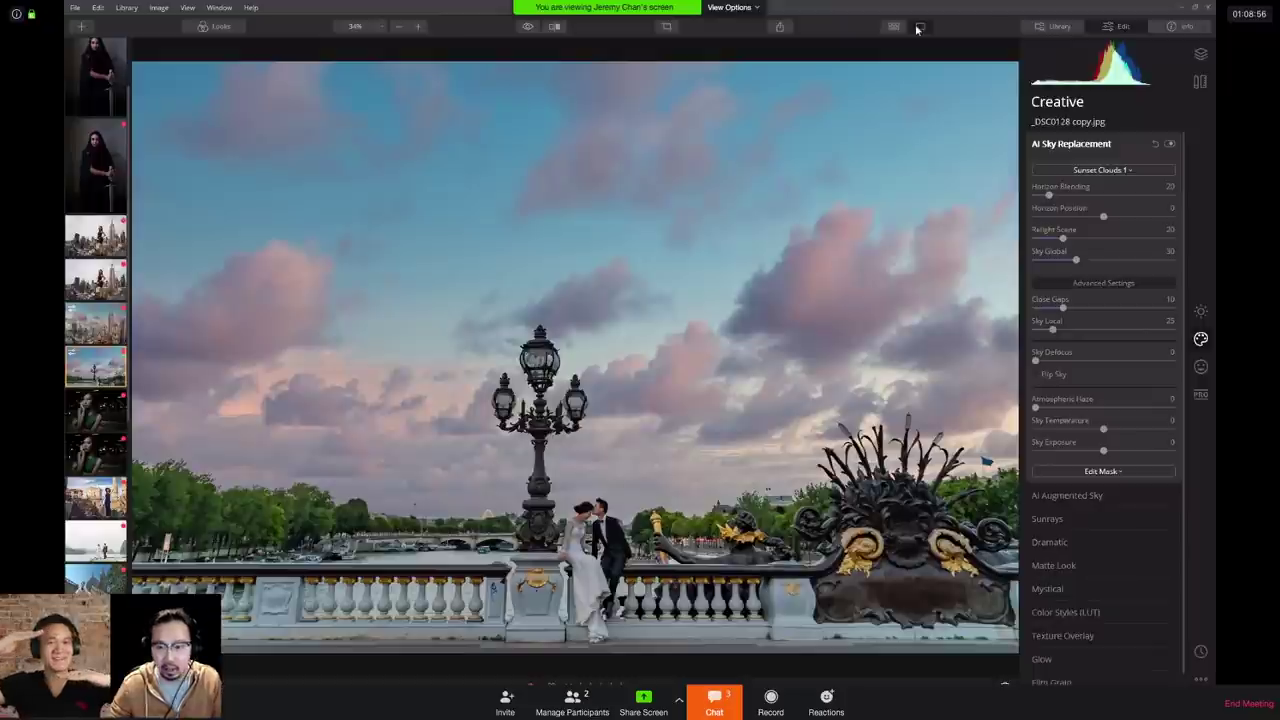
click(667, 26)
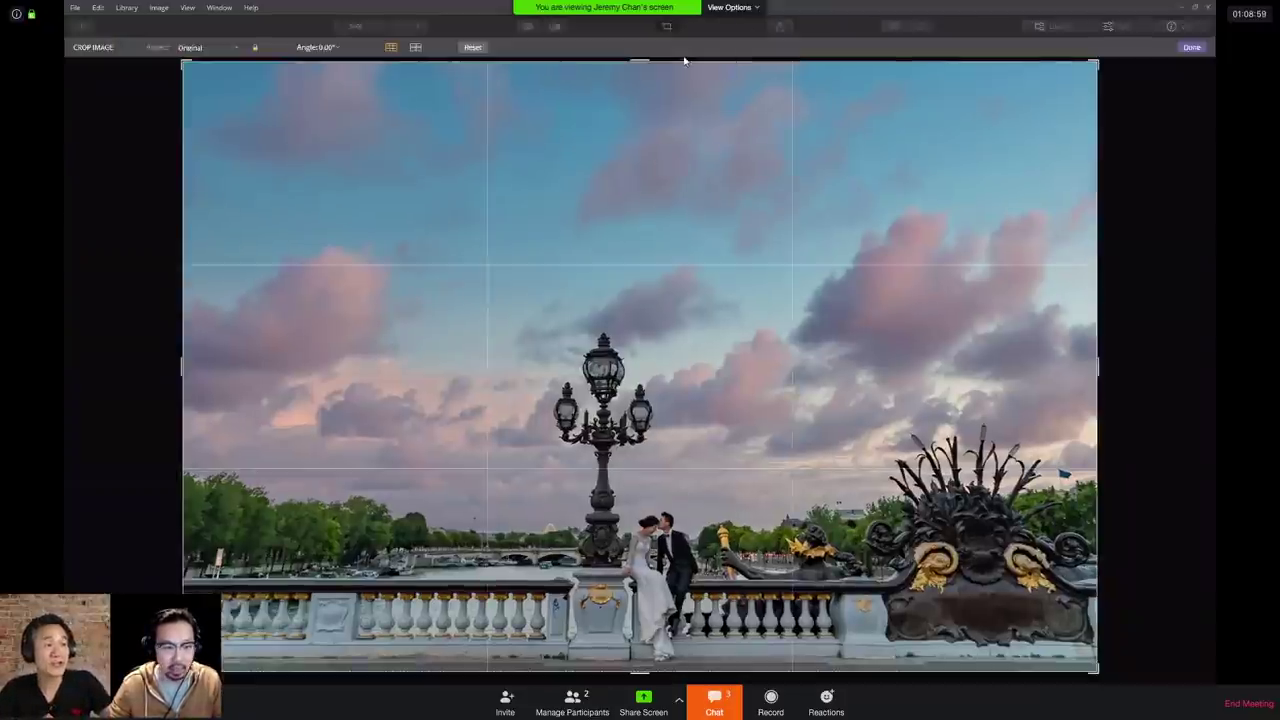
click(418, 48)
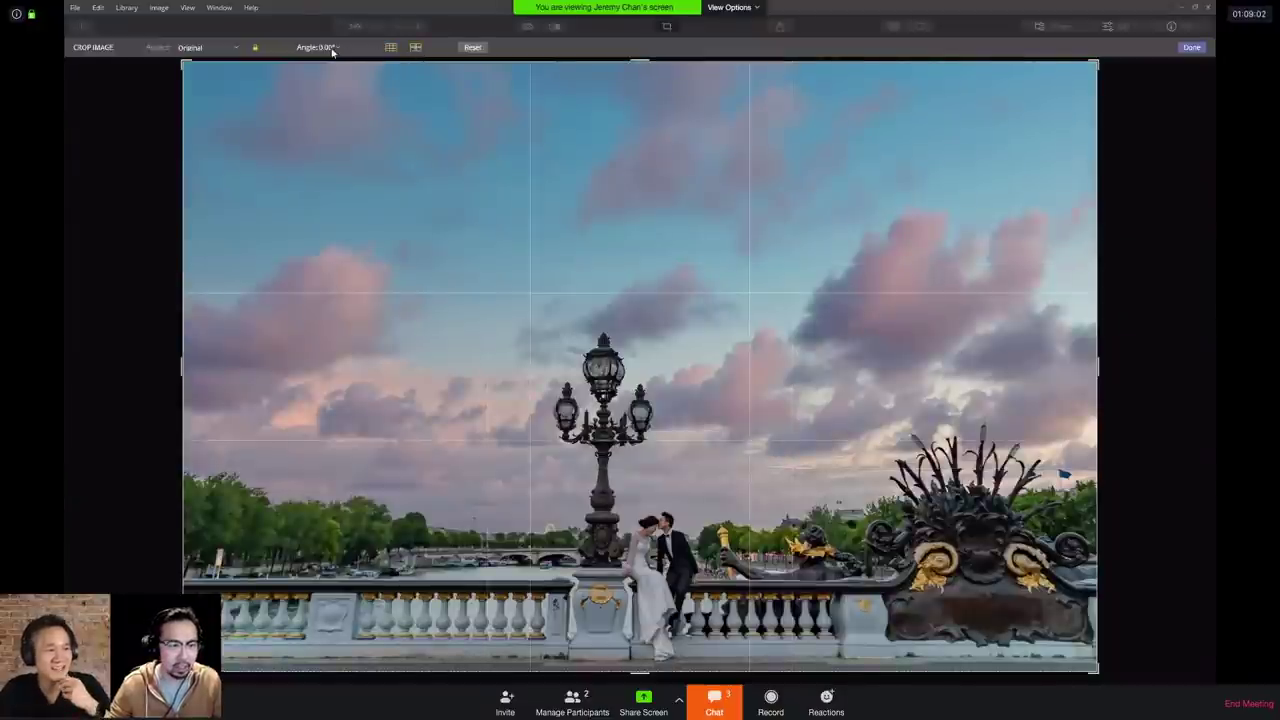
click(234, 47)
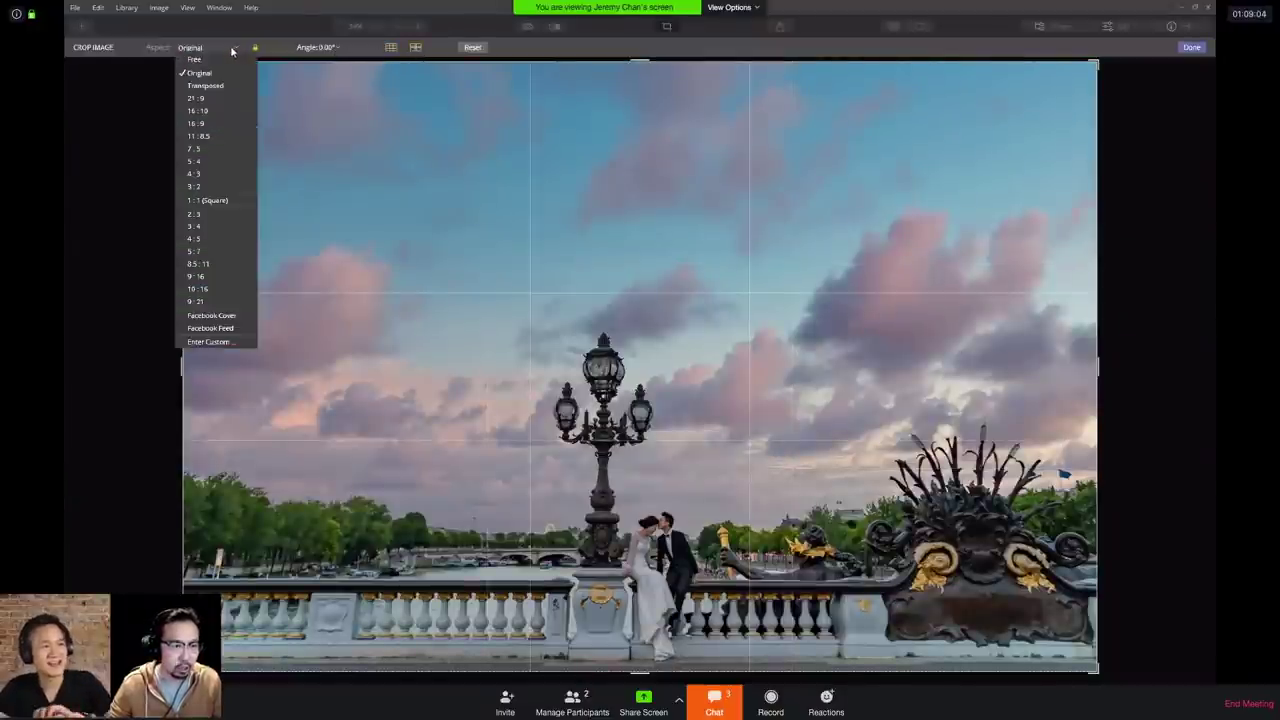
click(220, 124)
drag(641, 367, 640, 320)
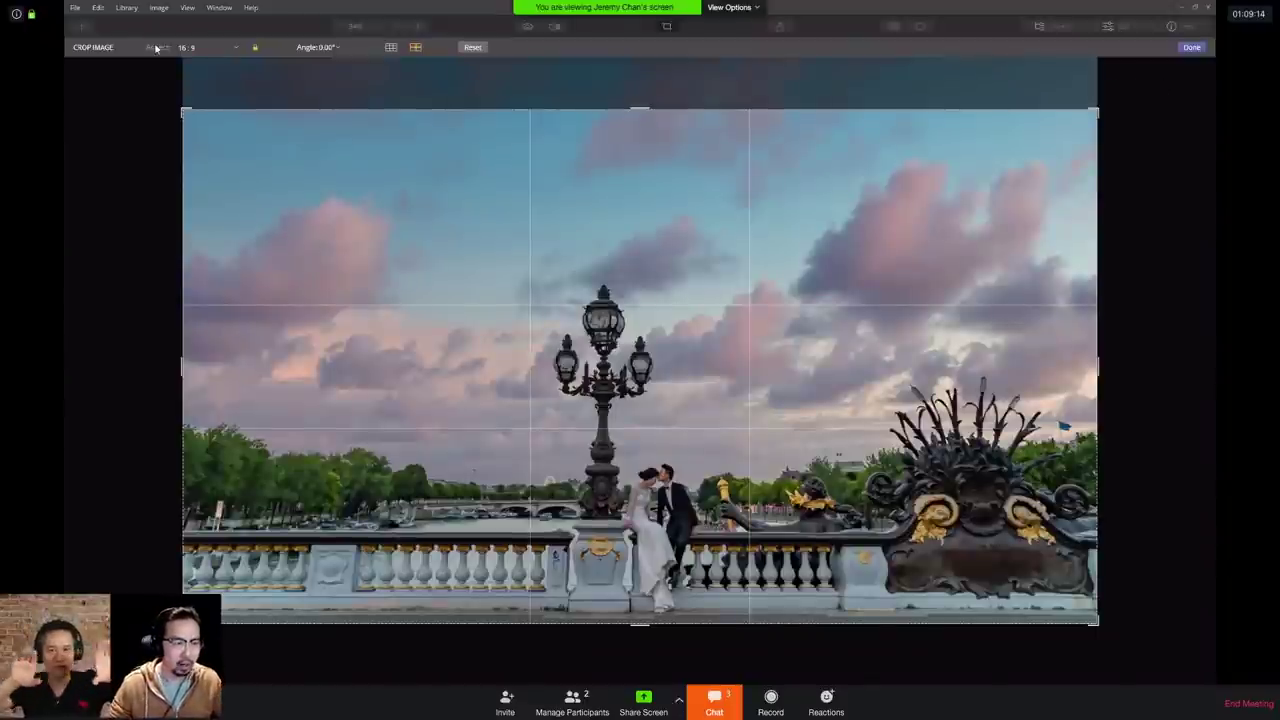
click(225, 48)
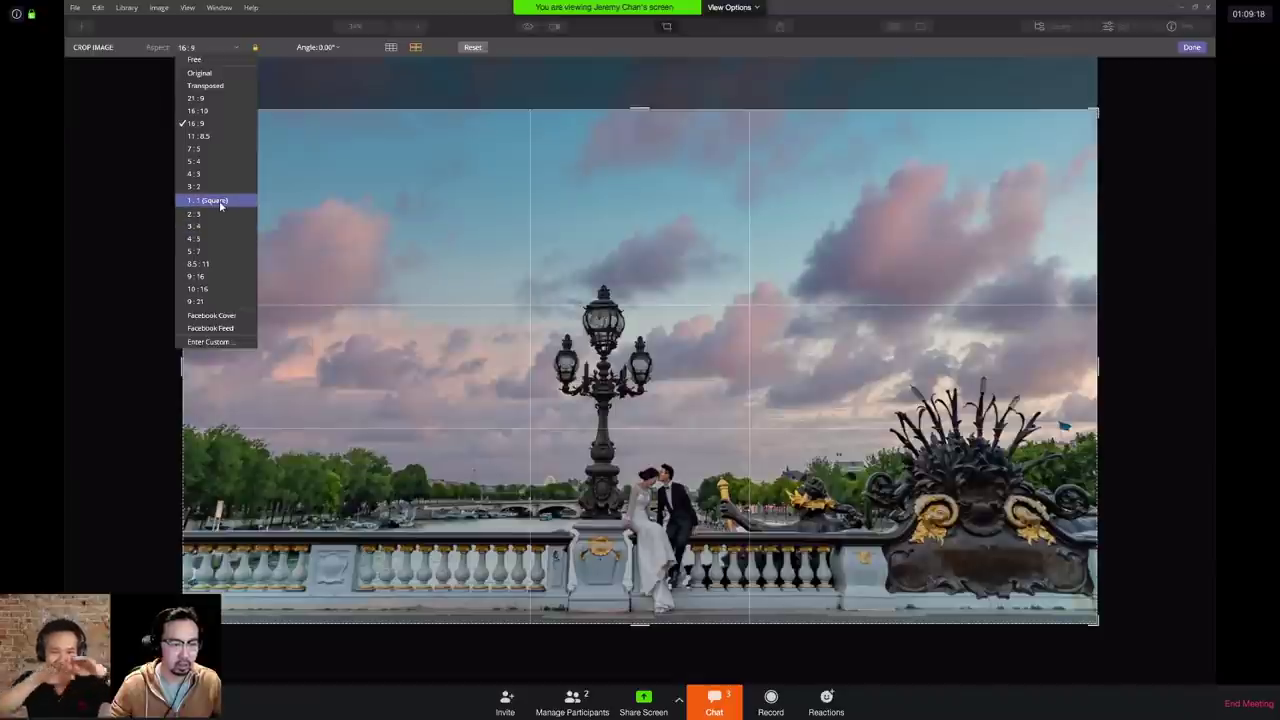
click(212, 136)
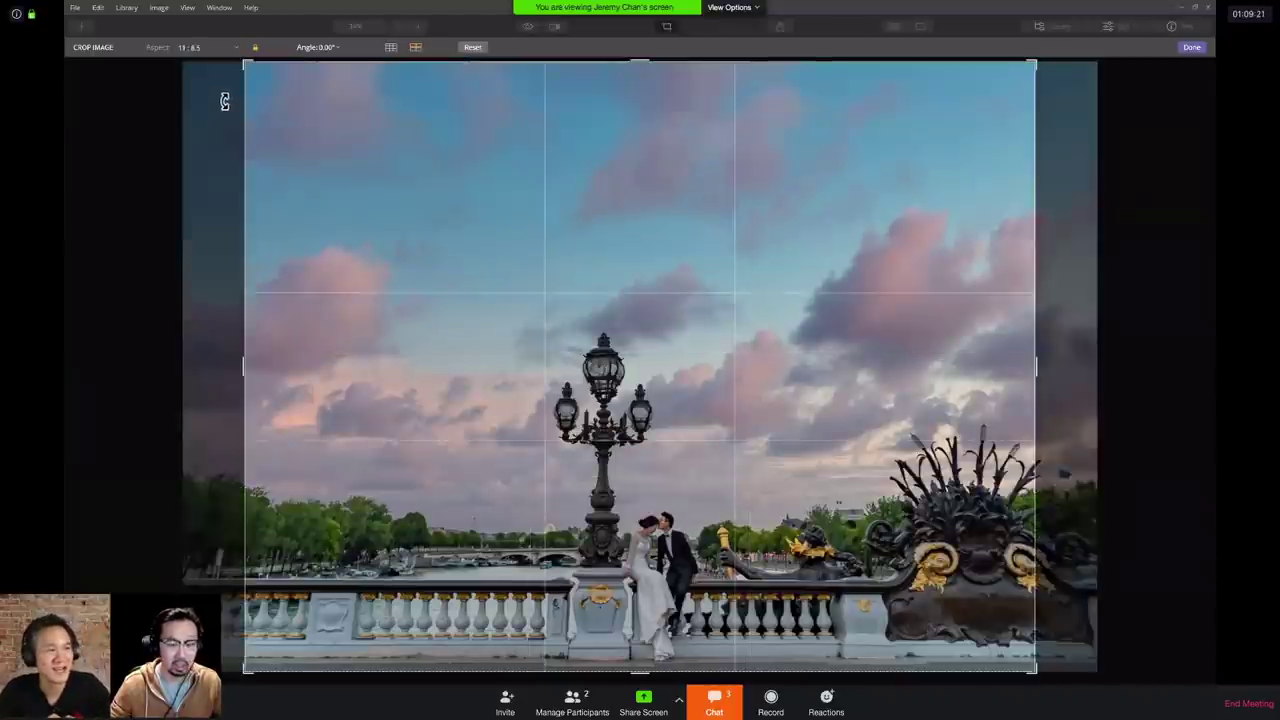
click(236, 48)
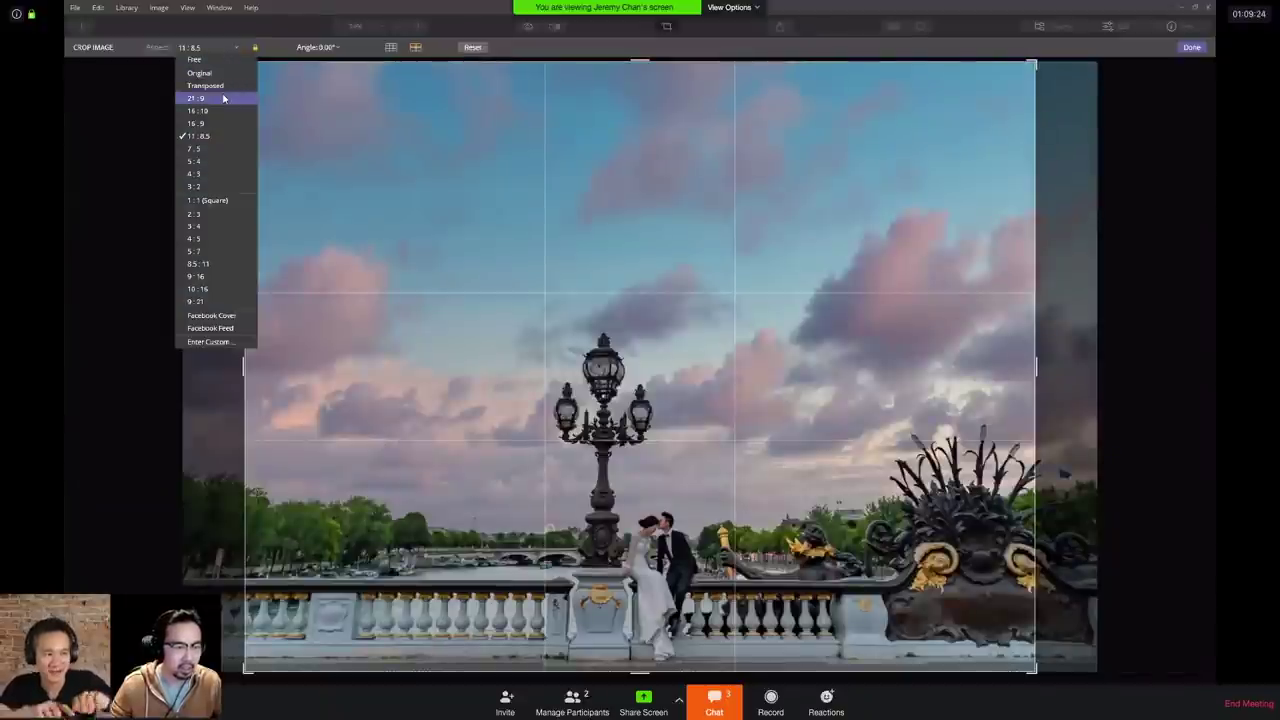
click(224, 99)
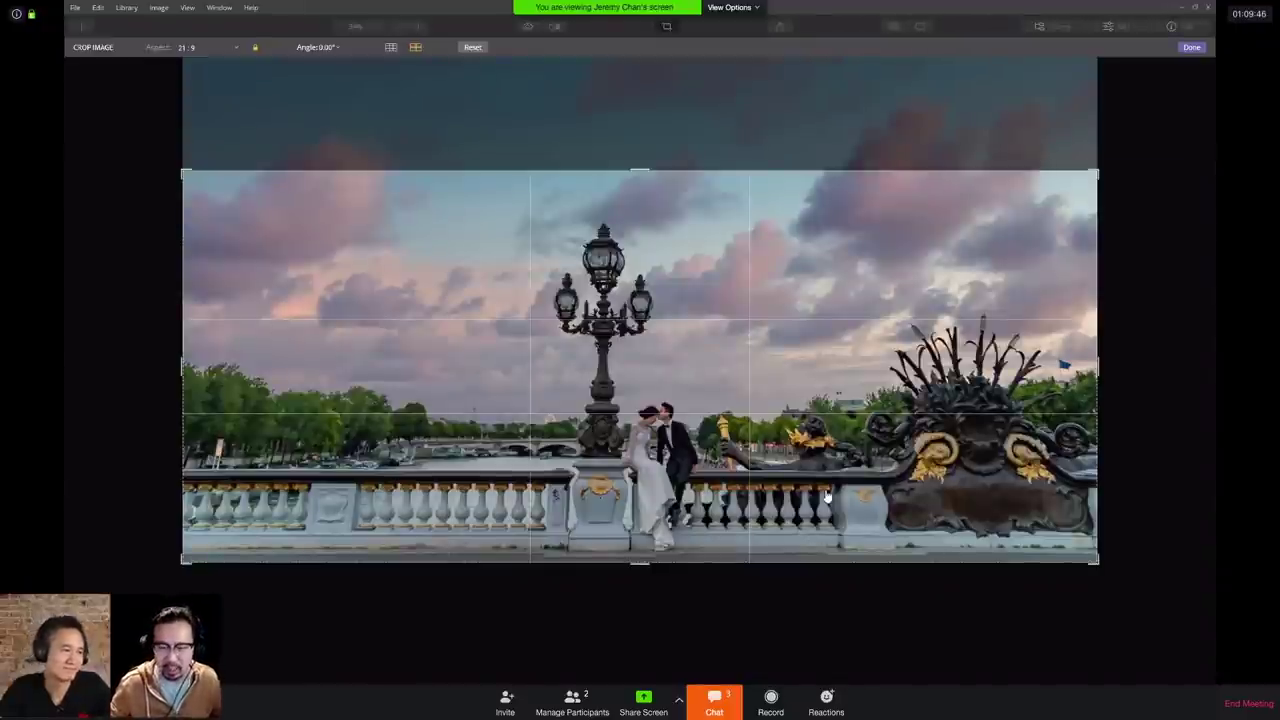
click(480, 48)
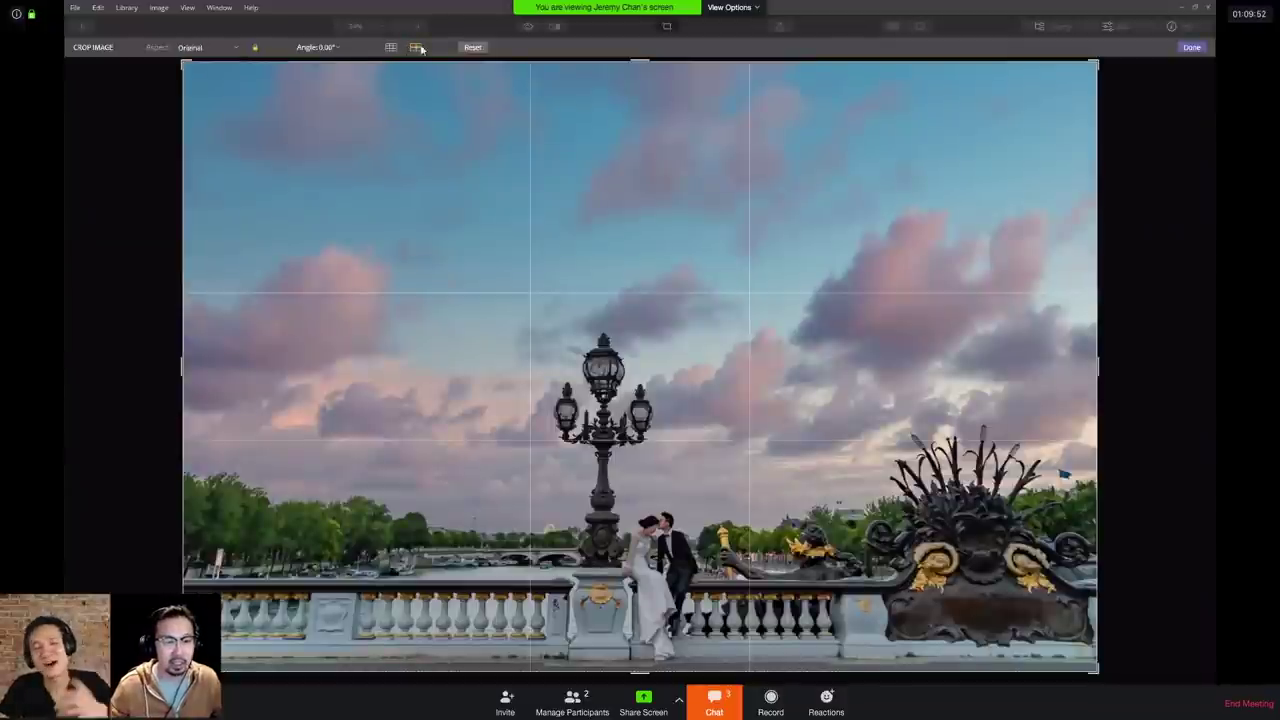
click(1190, 48)
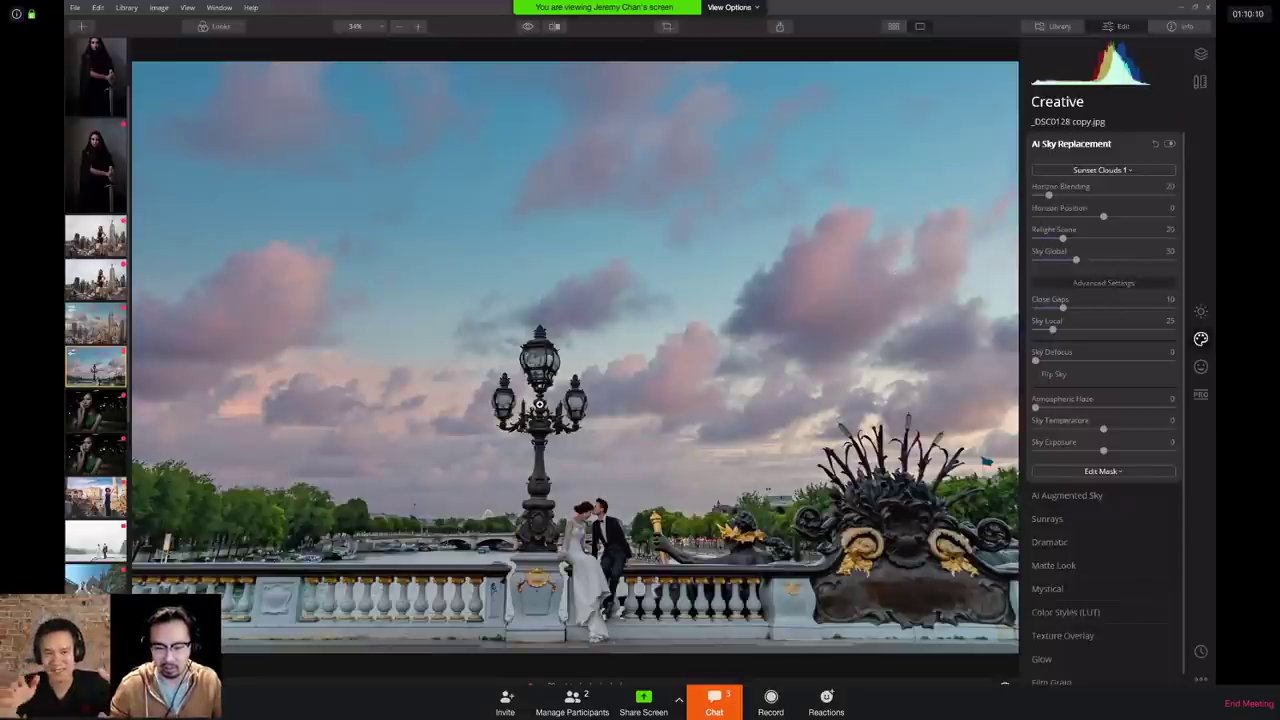
Step: Flip the sky on and back off, then set Horizon Blending to 23 after testing 100
click(1036, 375)
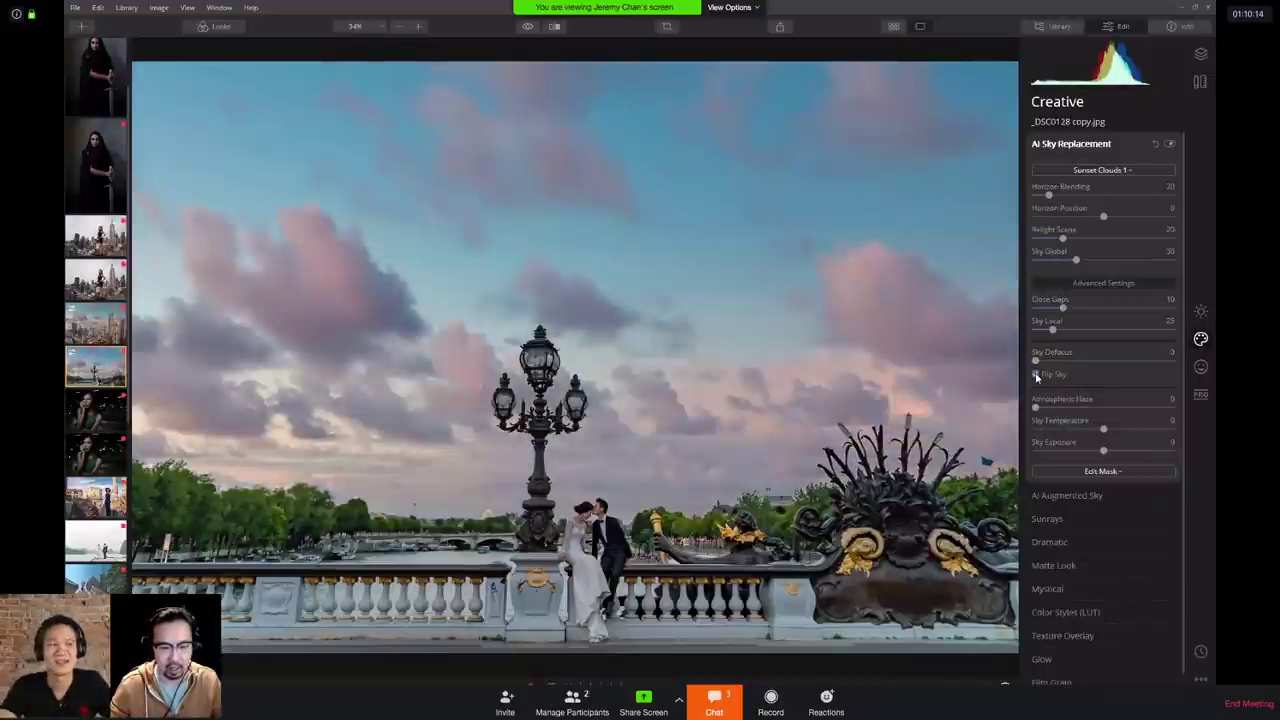
click(1036, 375)
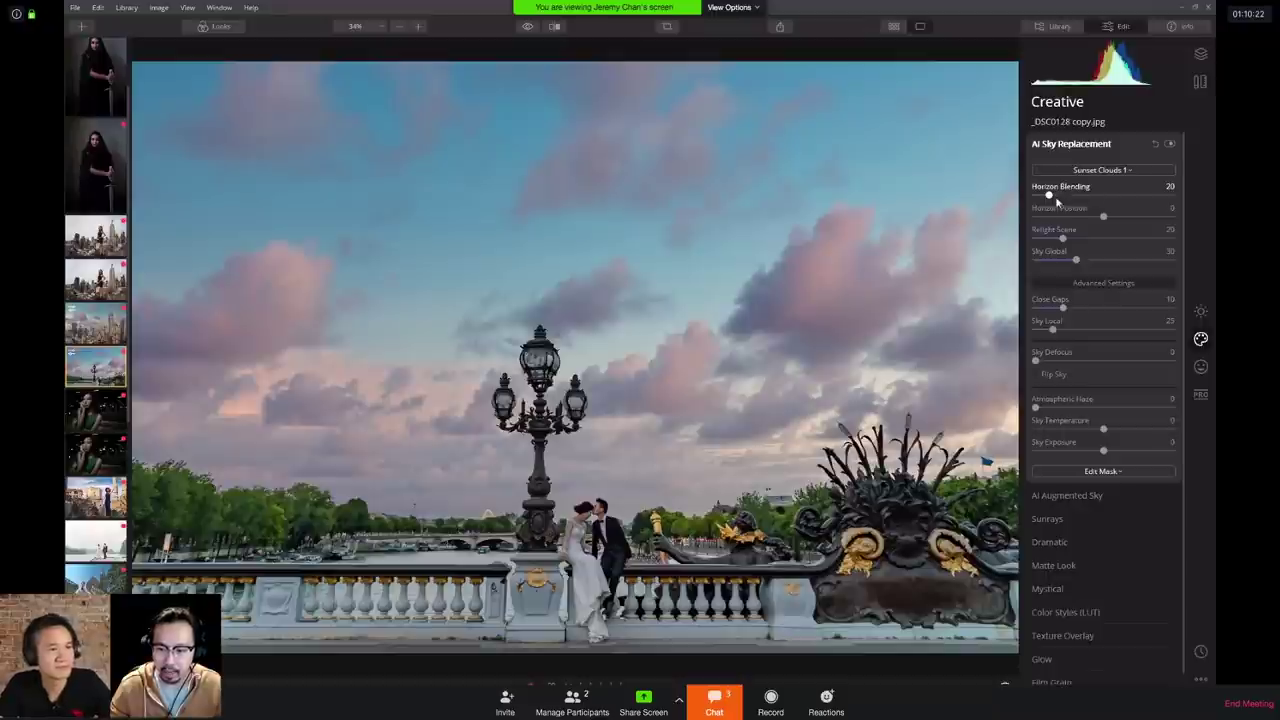
mouse_move(1052, 196)
mouse_down()
mouse_move(1151, 195)
mouse_move(1040, 197)
mouse_up()
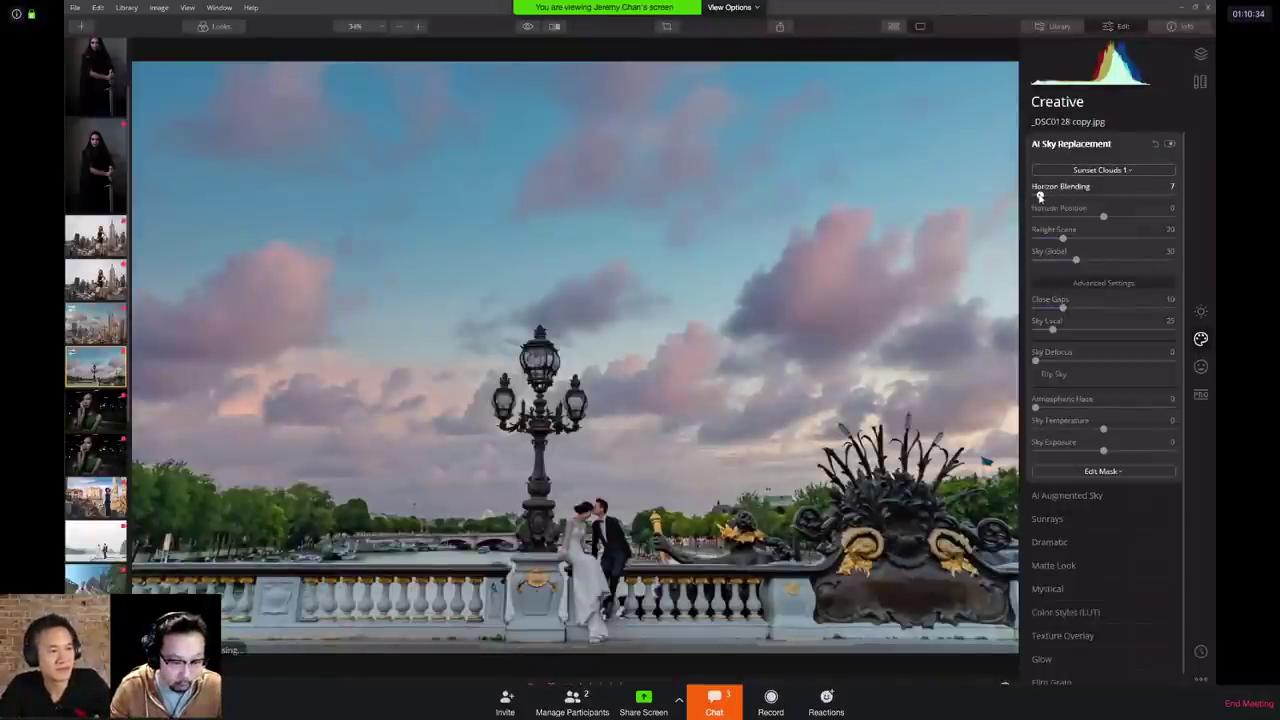
drag(1041, 197, 1160, 199)
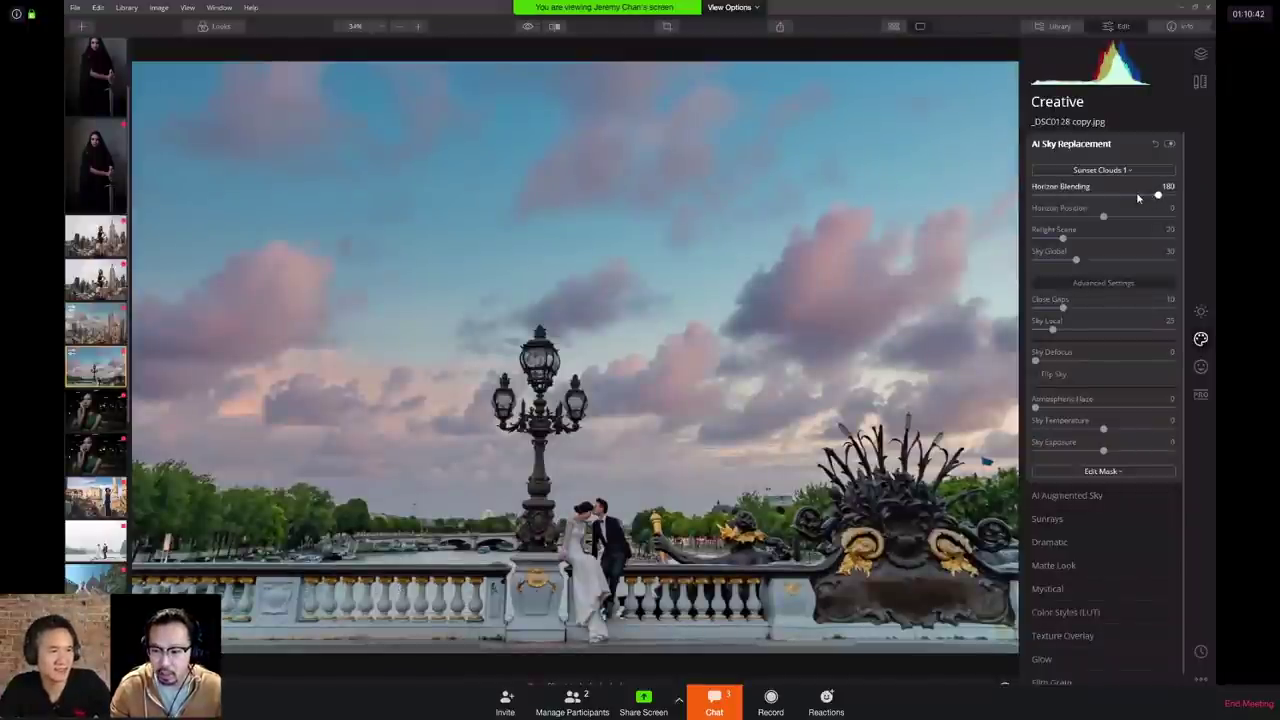
drag(1152, 197, 1050, 196)
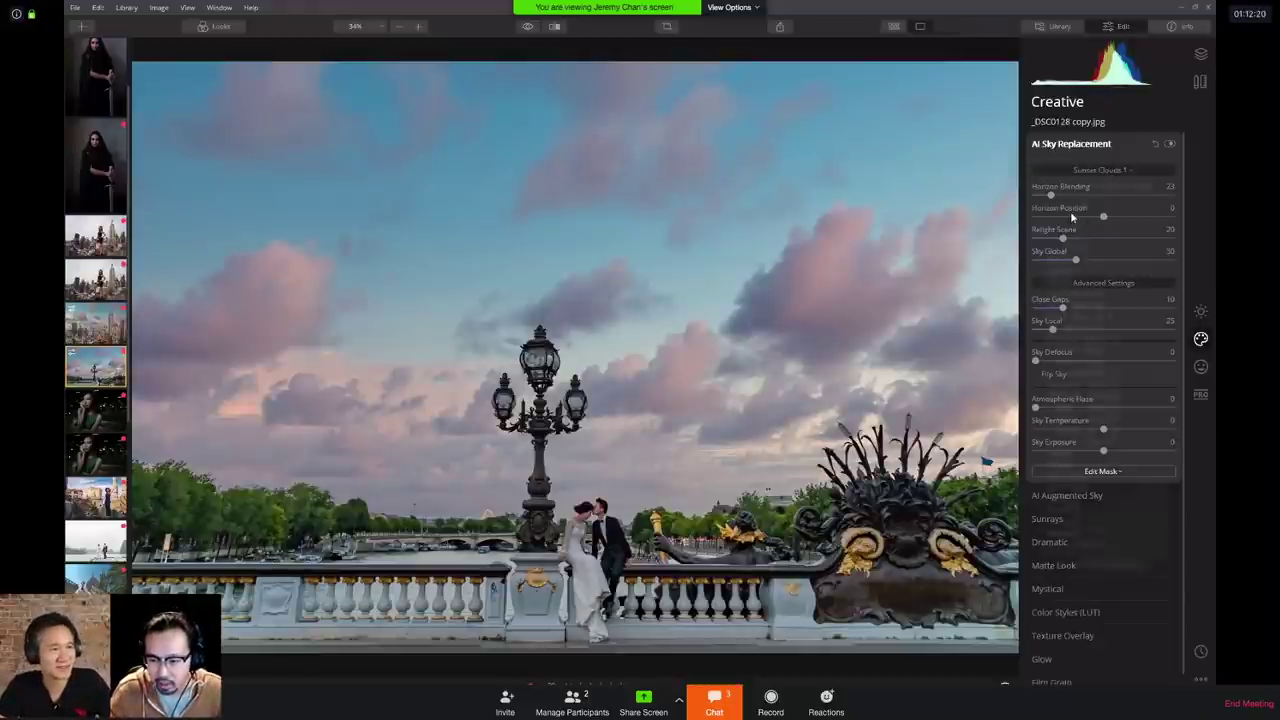
click(1100, 170)
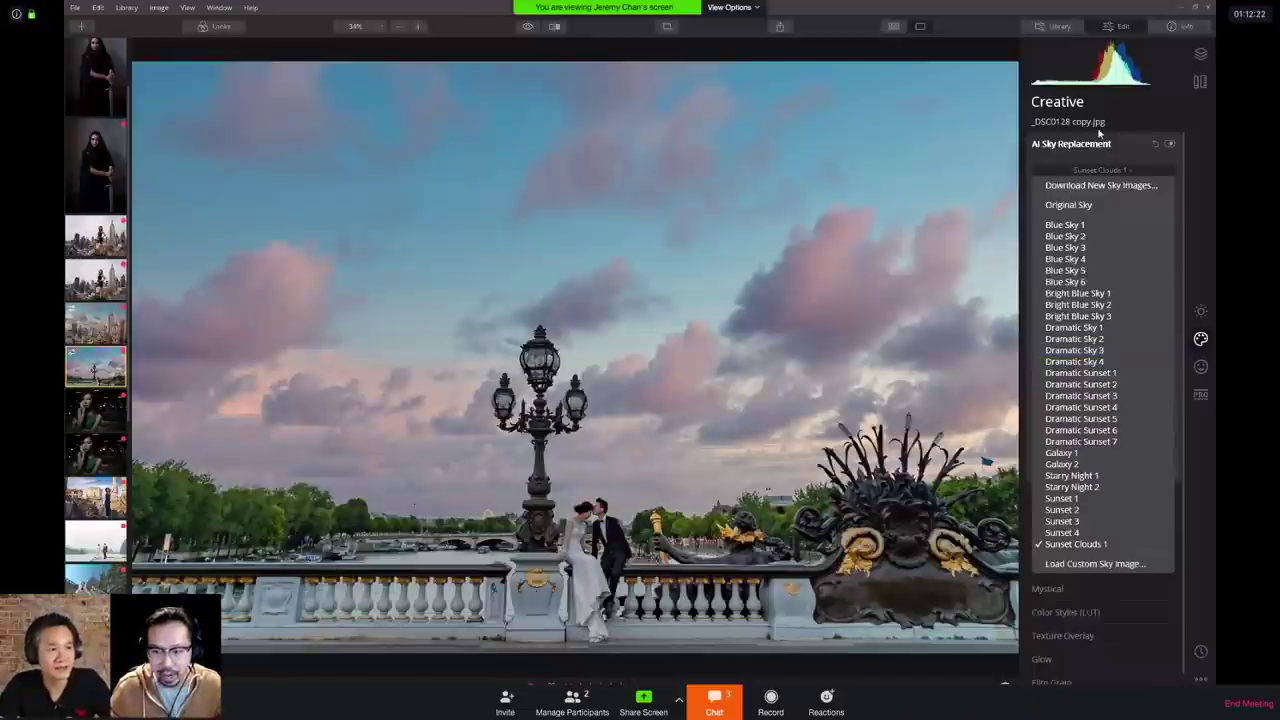
click(1098, 136)
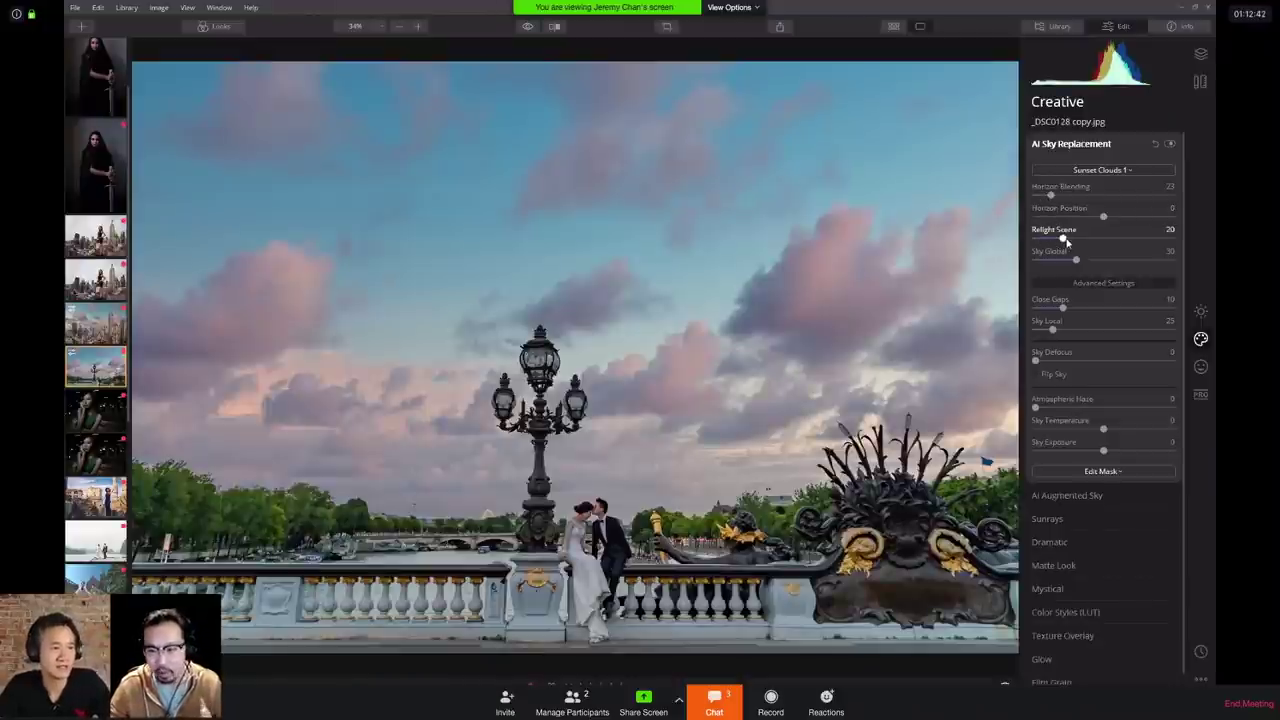
drag(1040, 243, 1038, 245)
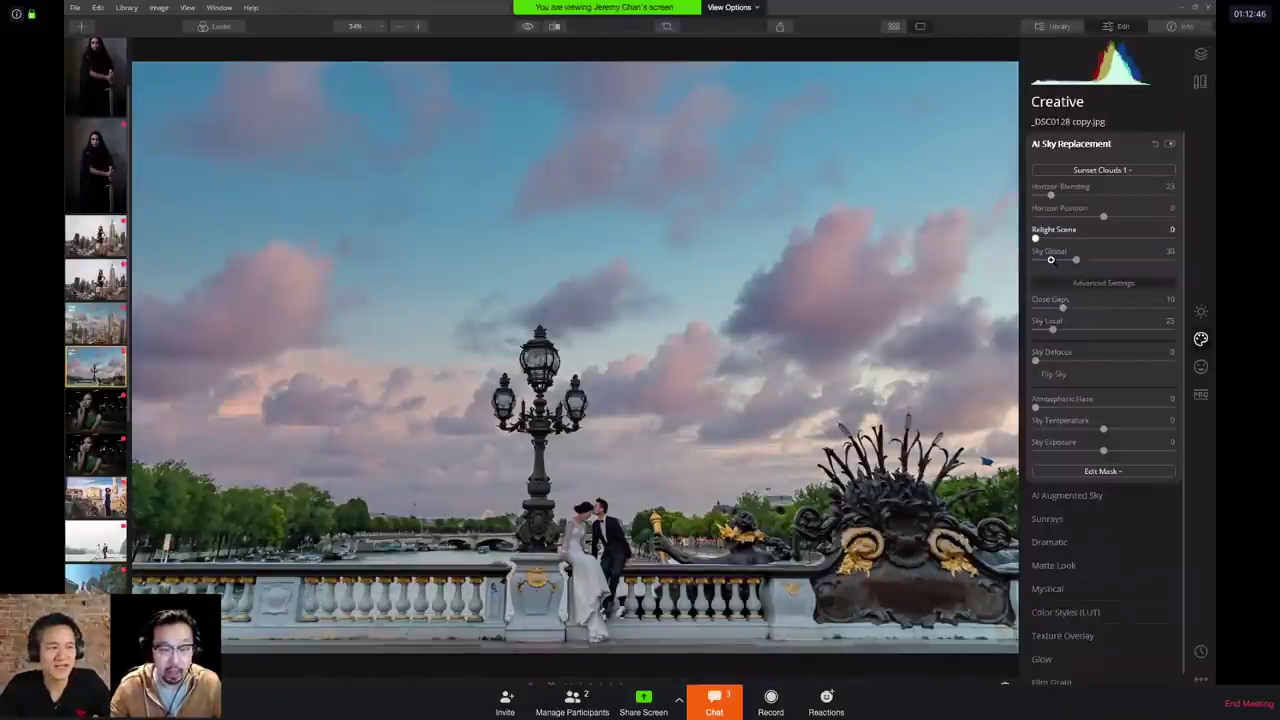
click(555, 26)
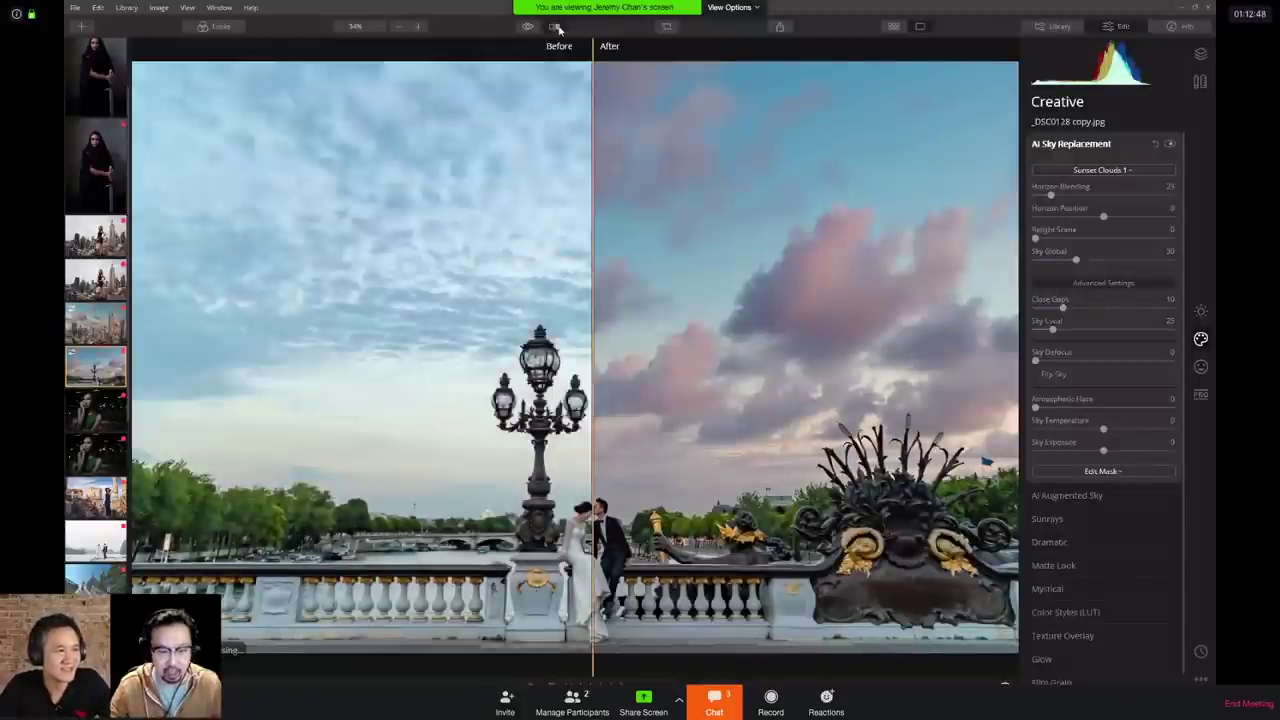
click(555, 26)
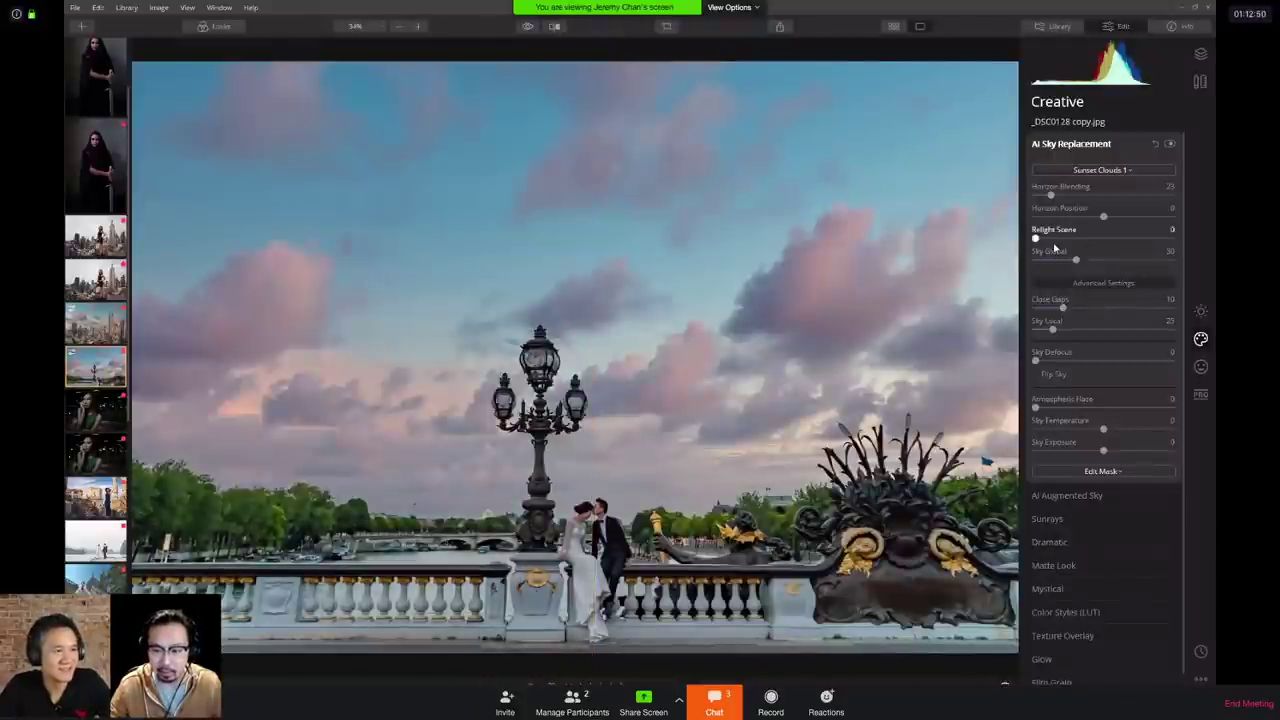
drag(1036, 239, 1174, 241)
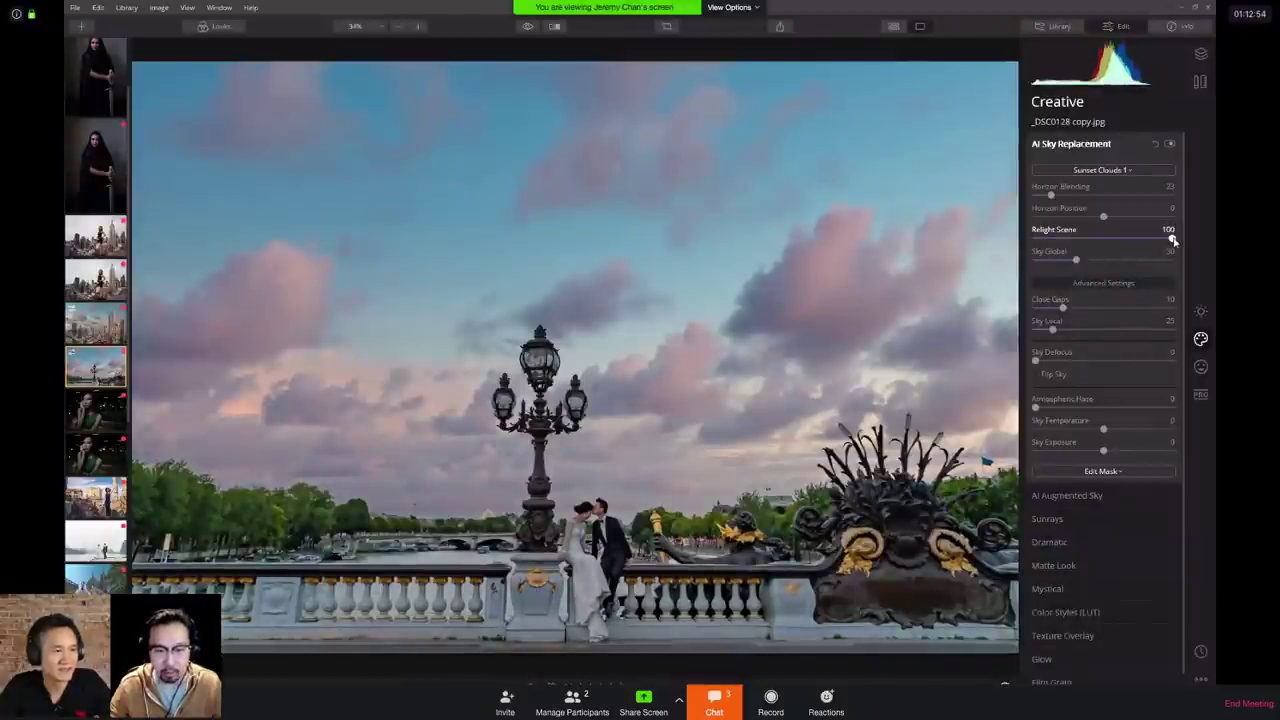
drag(1147, 242, 1024, 240)
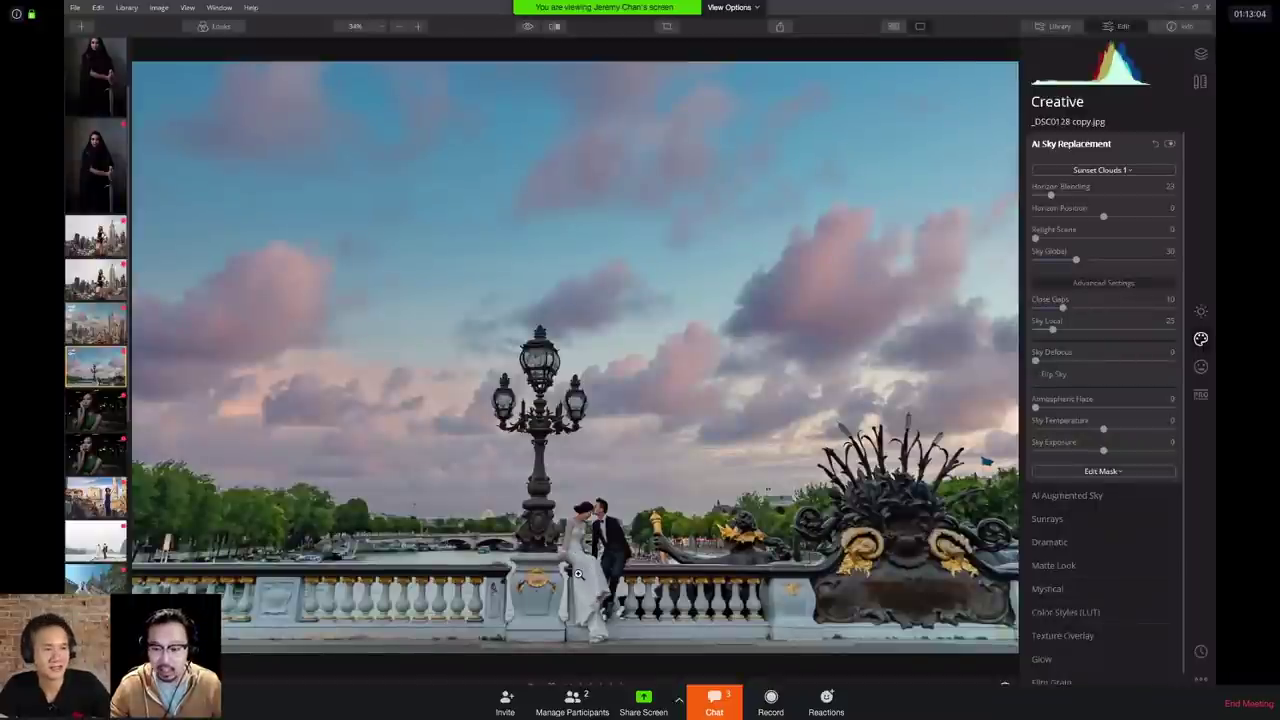
mouse_move(1040, 238)
mouse_down()
mouse_move(1172, 238)
mouse_move(1062, 241)
mouse_up()
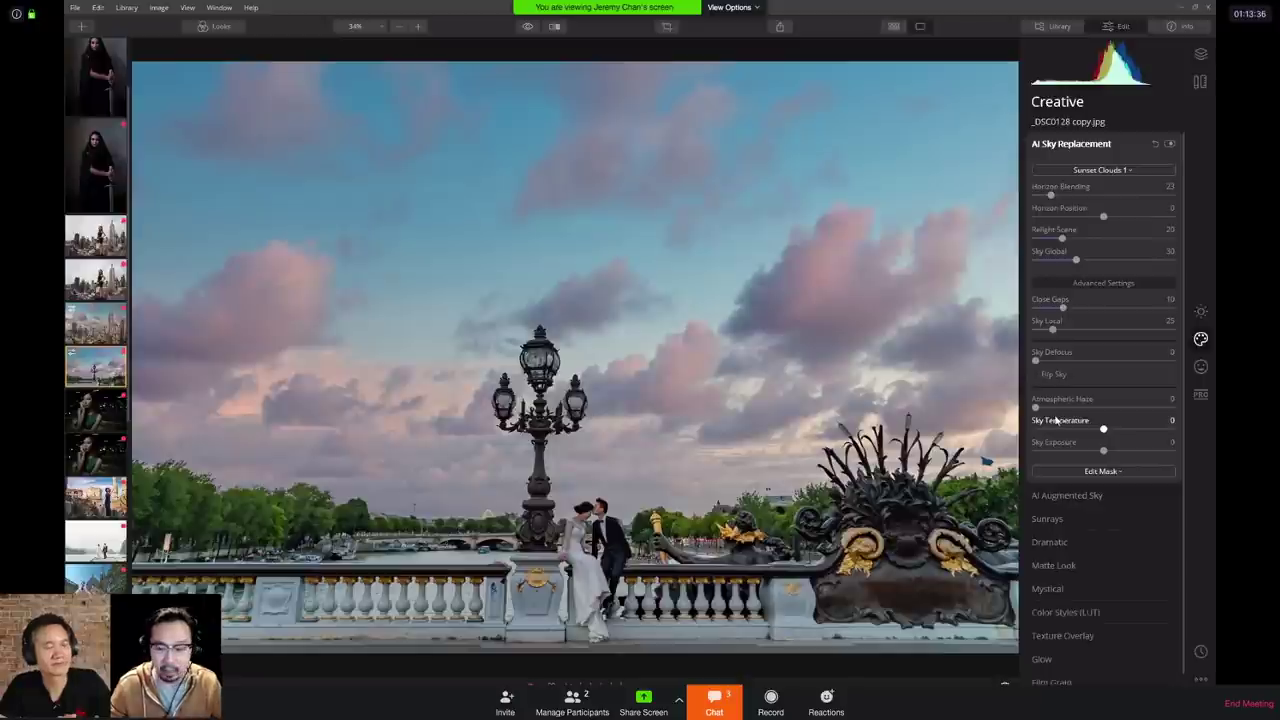
Step: Set Relight Scene to 36 and Atmospheric Haze to 43 for the sunset-cloud sky
drag(1040, 409, 1111, 409)
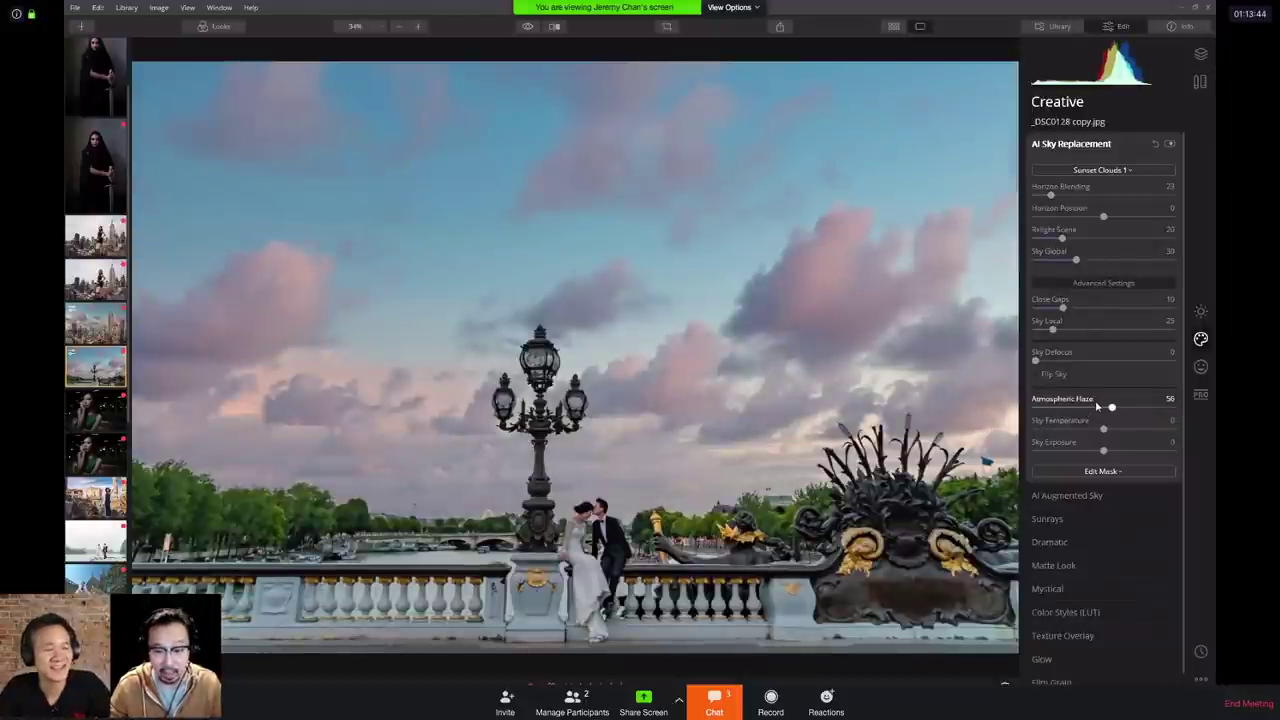
drag(1112, 408, 1078, 410)
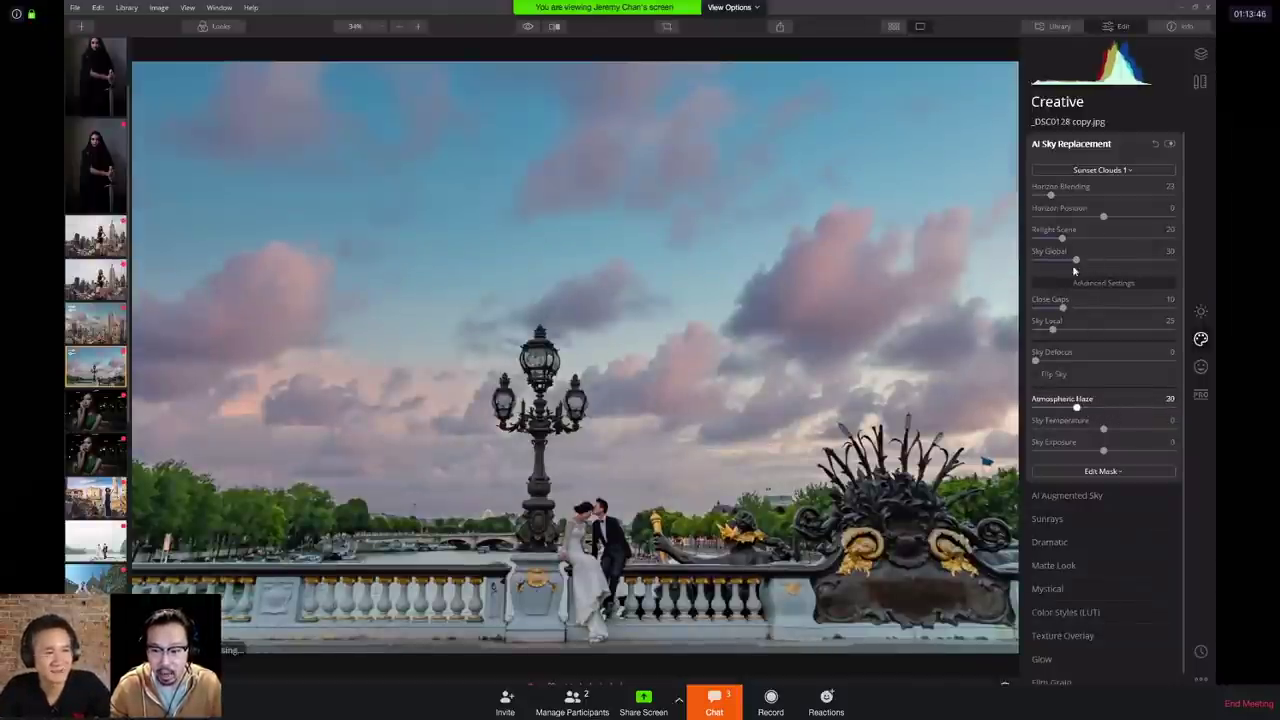
drag(1063, 240, 1096, 241)
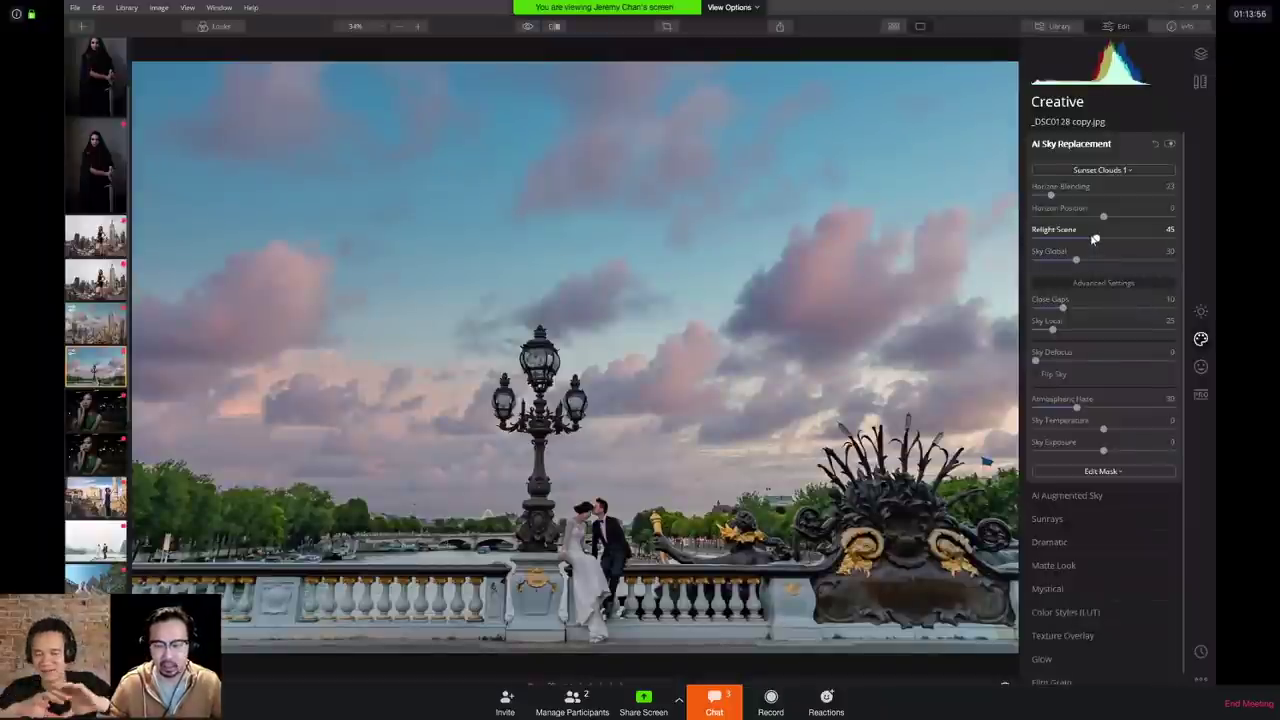
drag(1095, 240, 1065, 240)
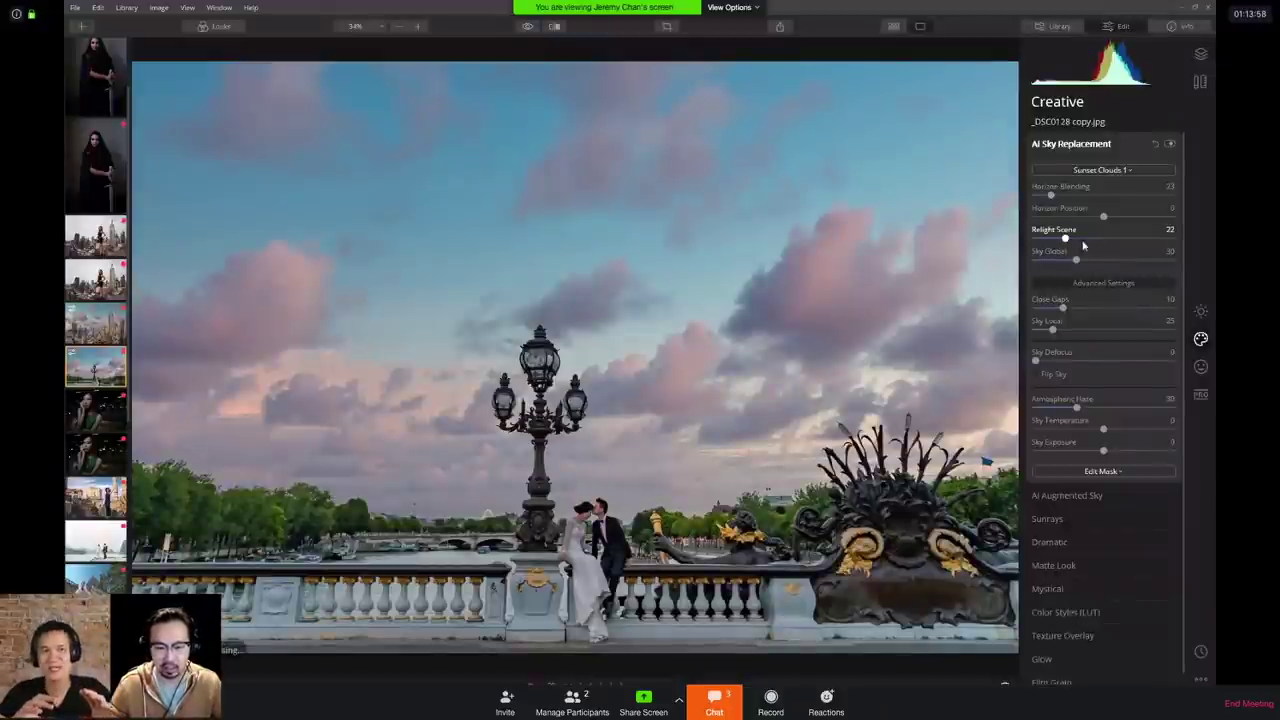
click(1083, 240)
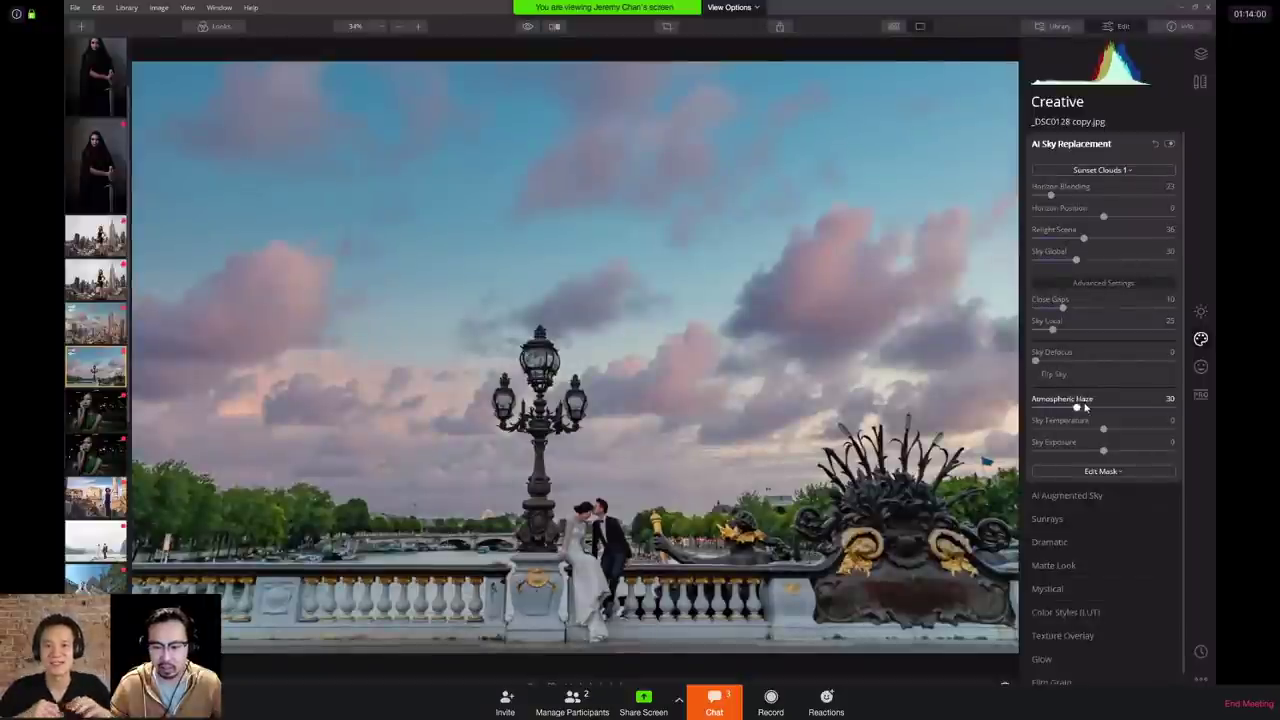
mouse_move(1080, 408)
mouse_down()
mouse_move(1116, 407)
mouse_move(1094, 410)
mouse_up()
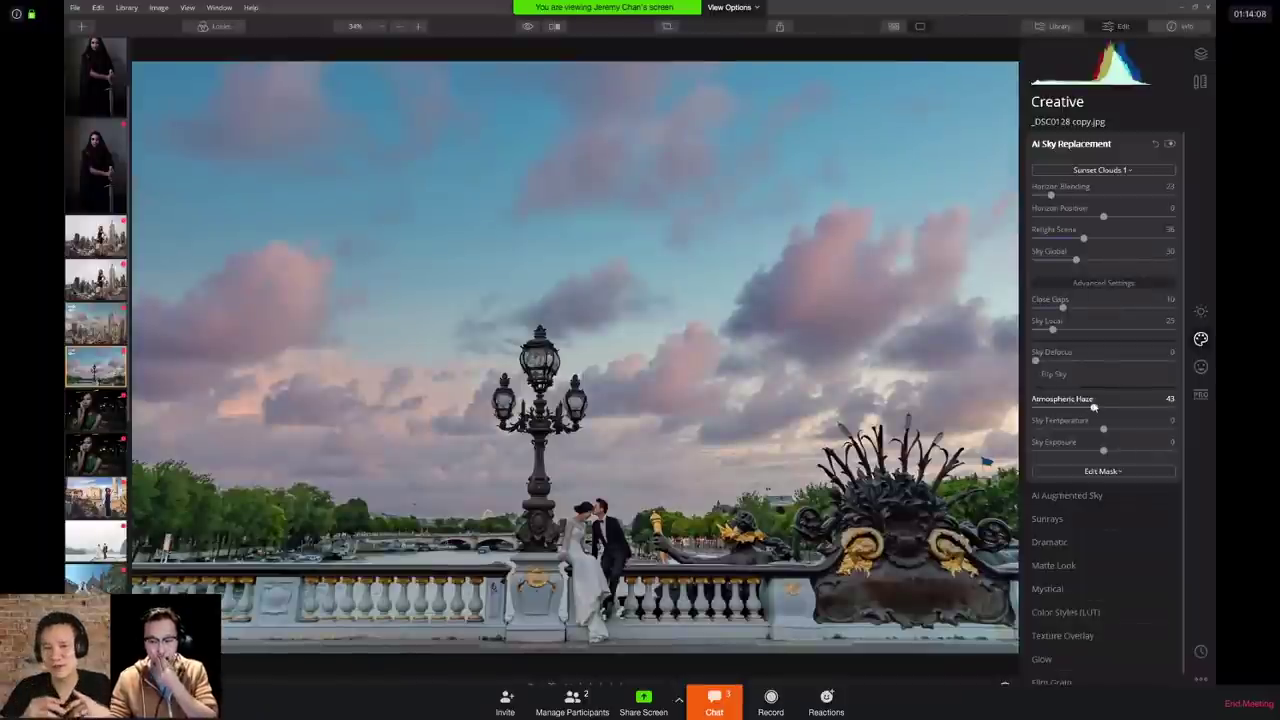
Step: Sweep the Before/After divider across the photo, then turn split view off
click(554, 26)
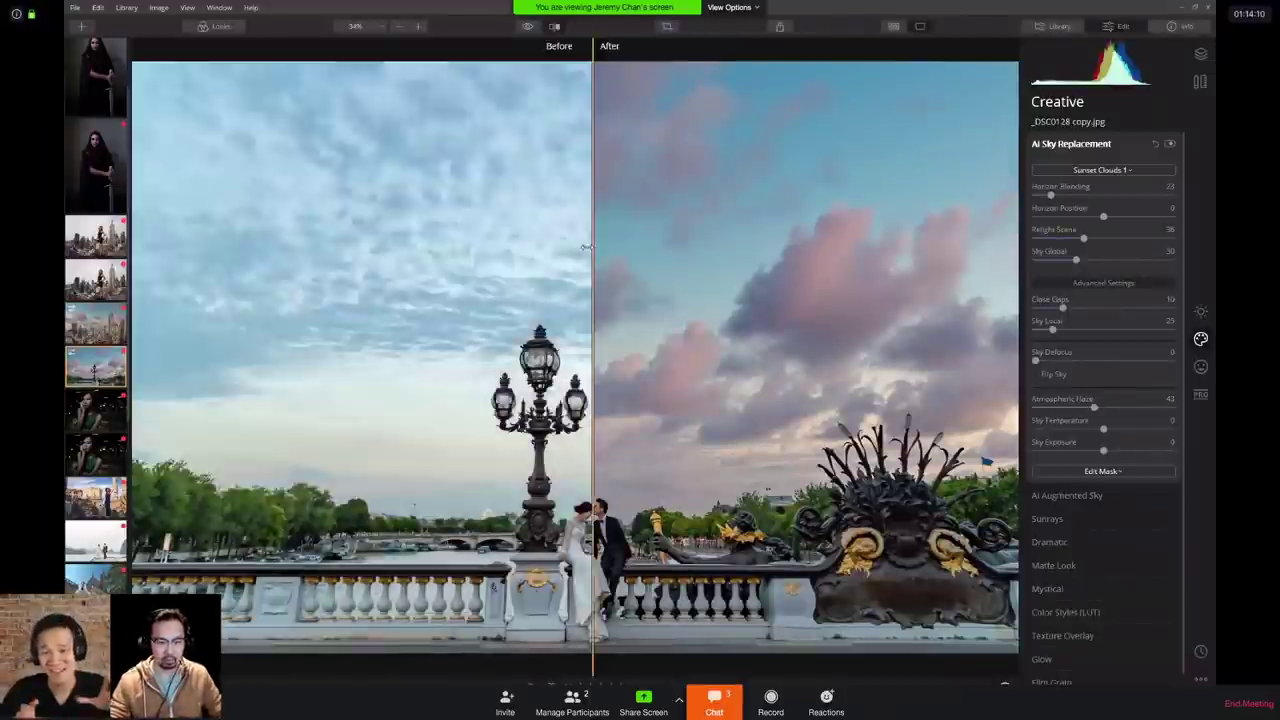
drag(592, 247, 957, 280)
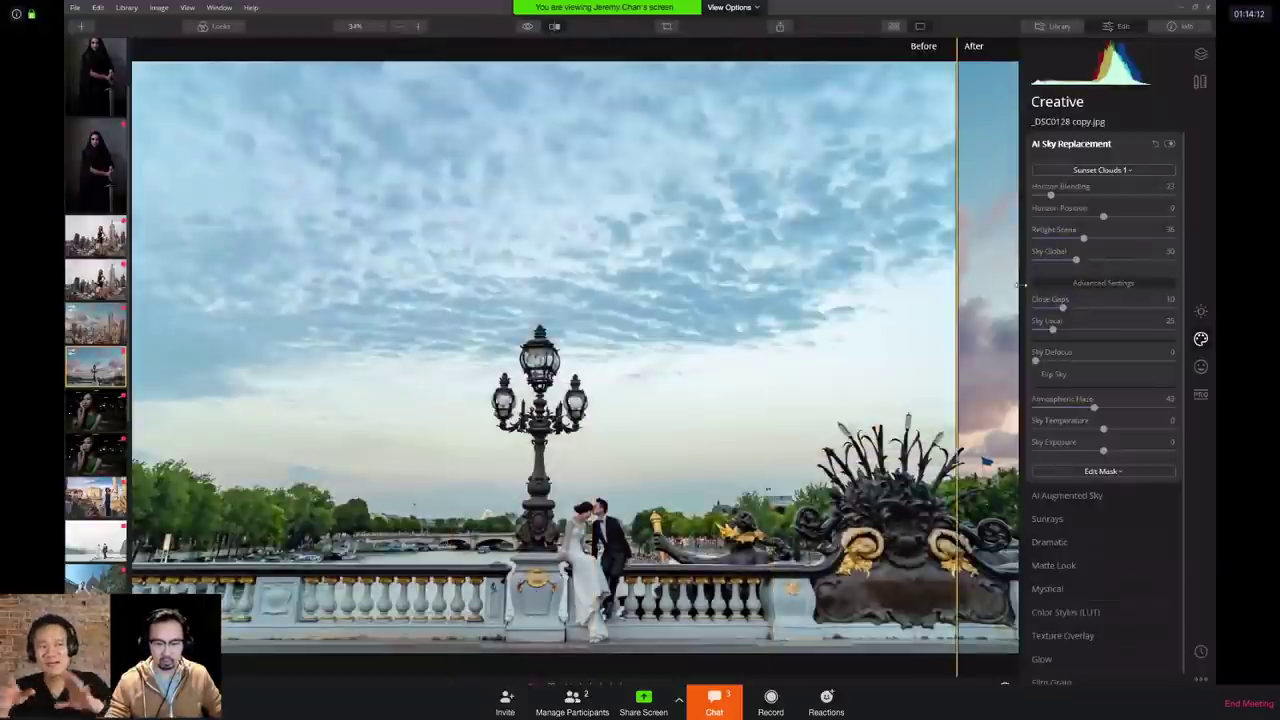
drag(486, 280, 190, 280)
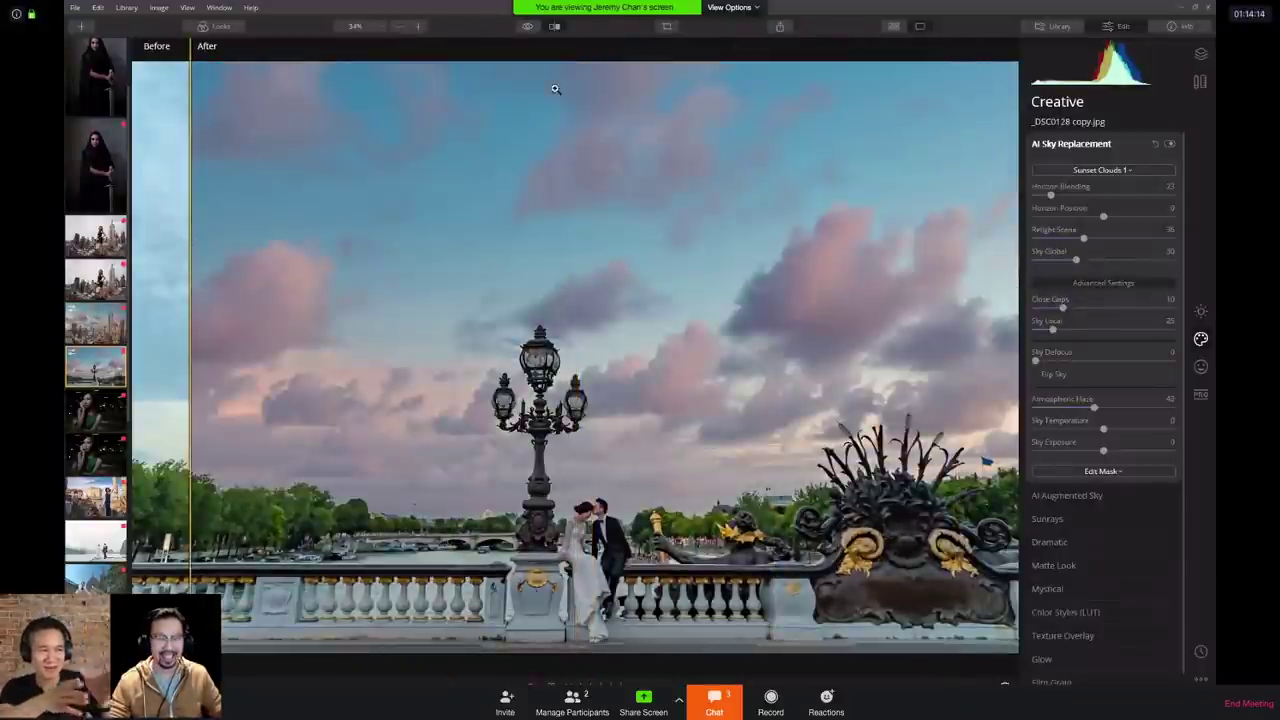
click(555, 27)
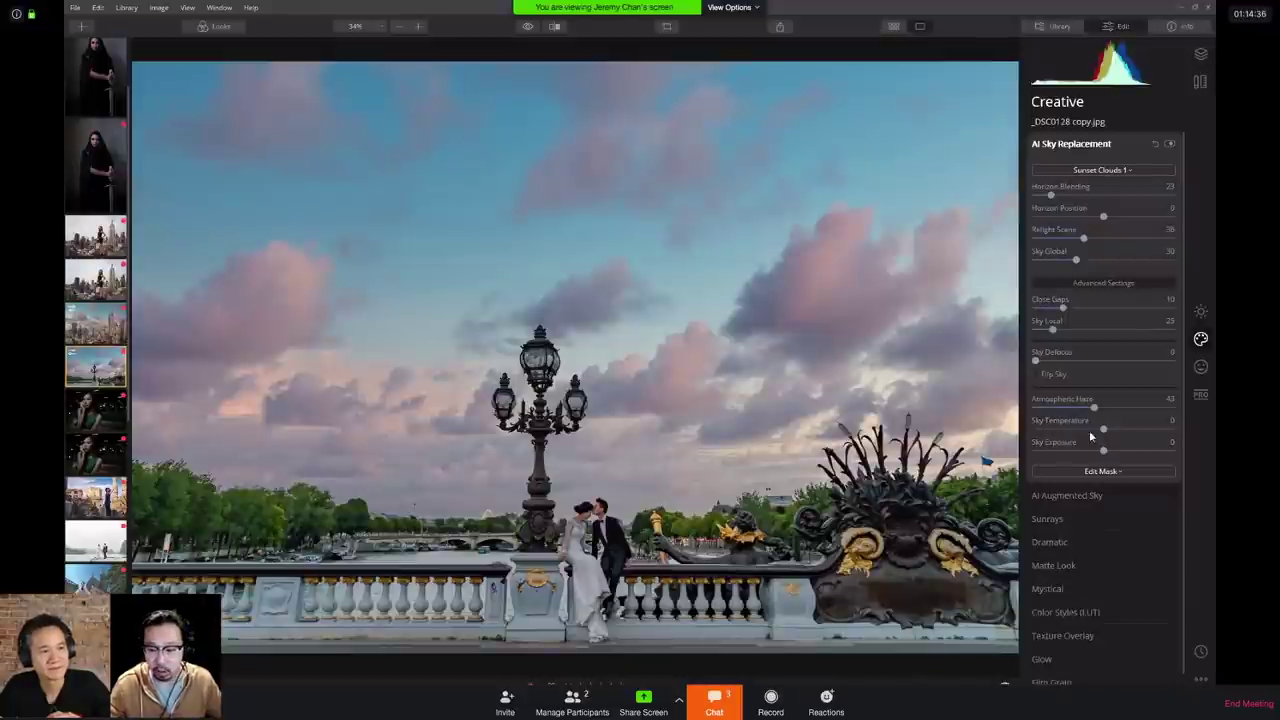
Step: Adjust the new sky to Sky Temperature 11, Sky Exposure -23 and Atmospheric Haze 59
drag(1103, 429, 1087, 452)
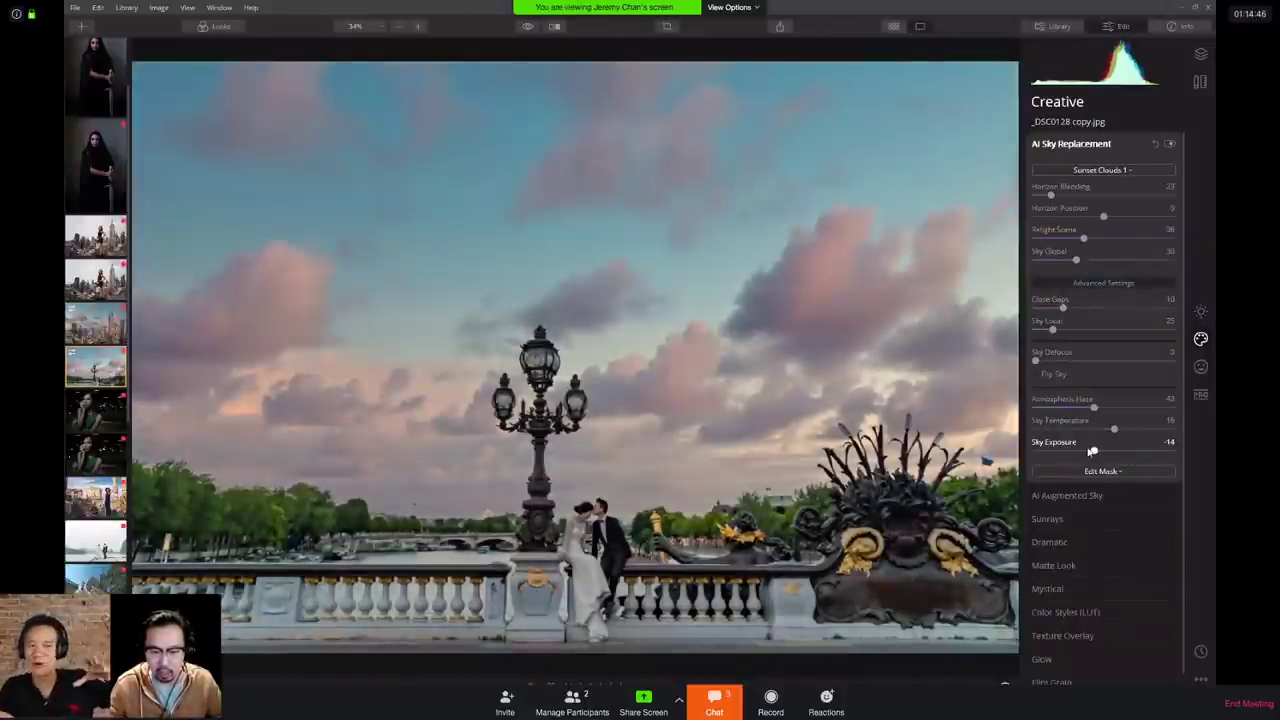
mouse_move(1099, 408)
mouse_down()
mouse_move(1132, 410)
mouse_move(1116, 409)
mouse_up()
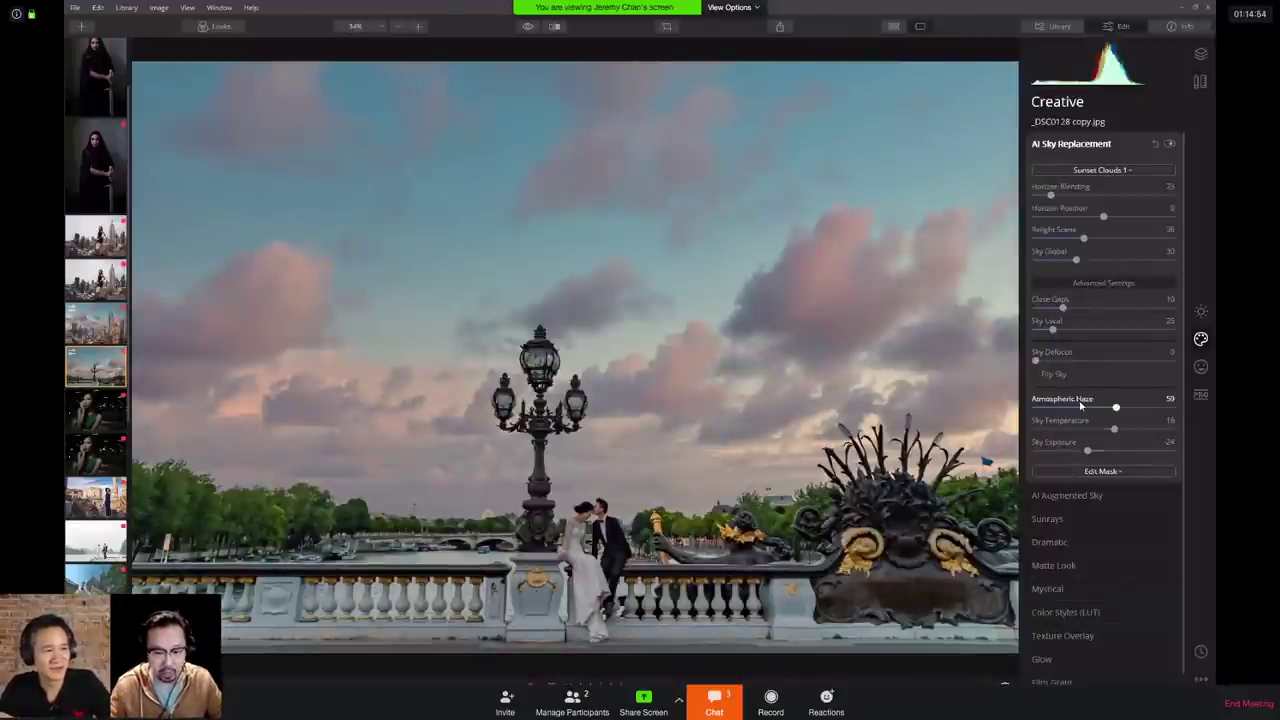
drag(1114, 437, 1142, 451)
click(1135, 430)
drag(1124, 451, 1084, 451)
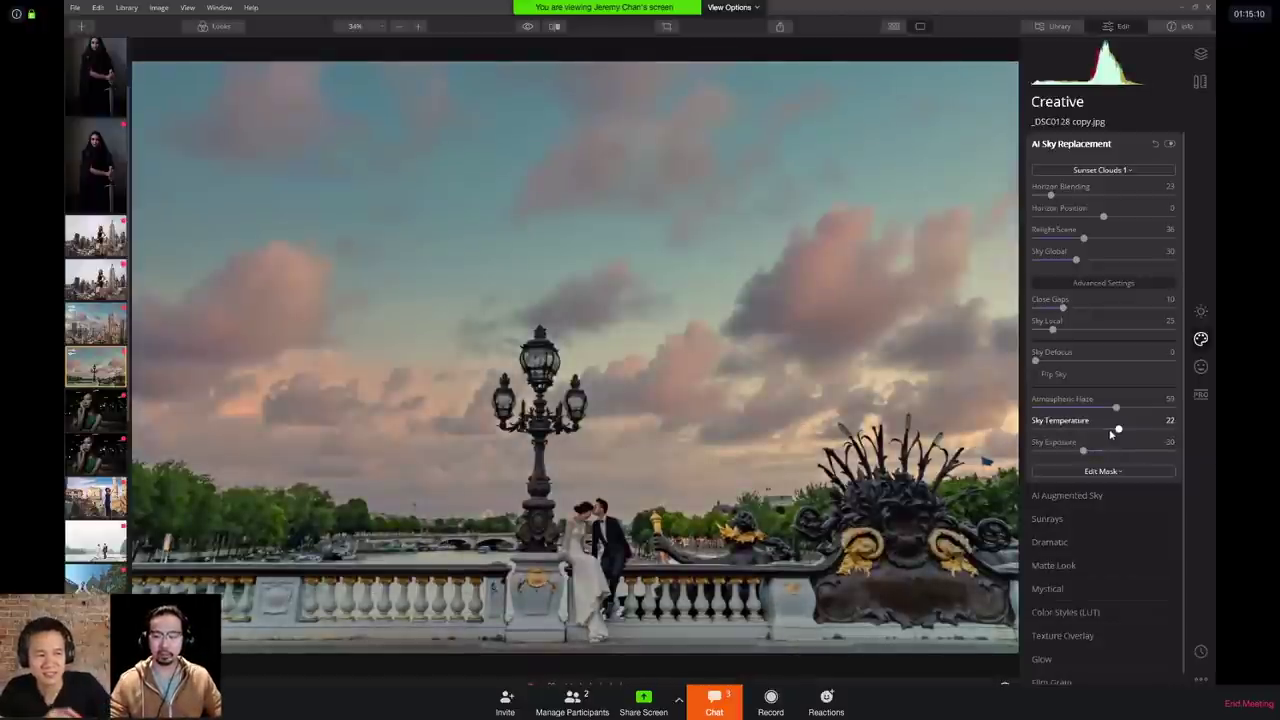
click(1110, 429)
mouse_move(1083, 451)
mouse_down()
mouse_move(1098, 451)
mouse_move(1083, 451)
mouse_up()
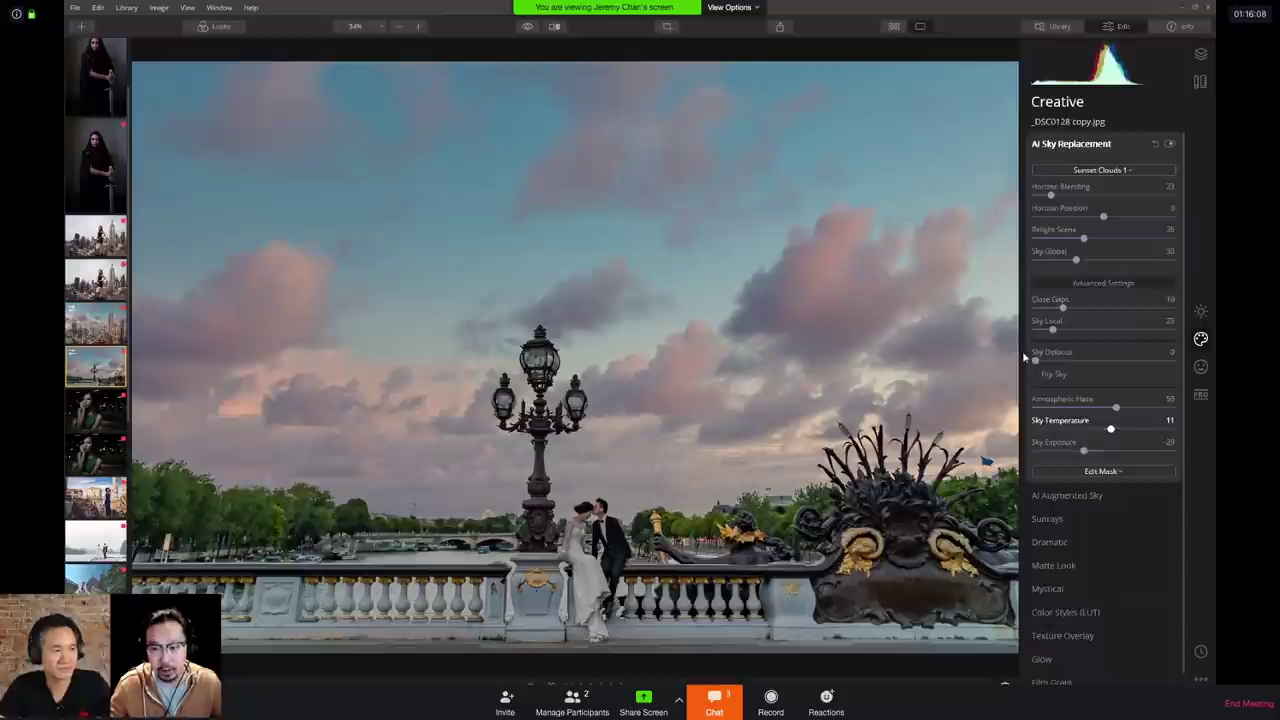
Step: Collapse AI Sky Replacement, open AI Augmented Sky and choose the Giraffe 1 object
click(1069, 146)
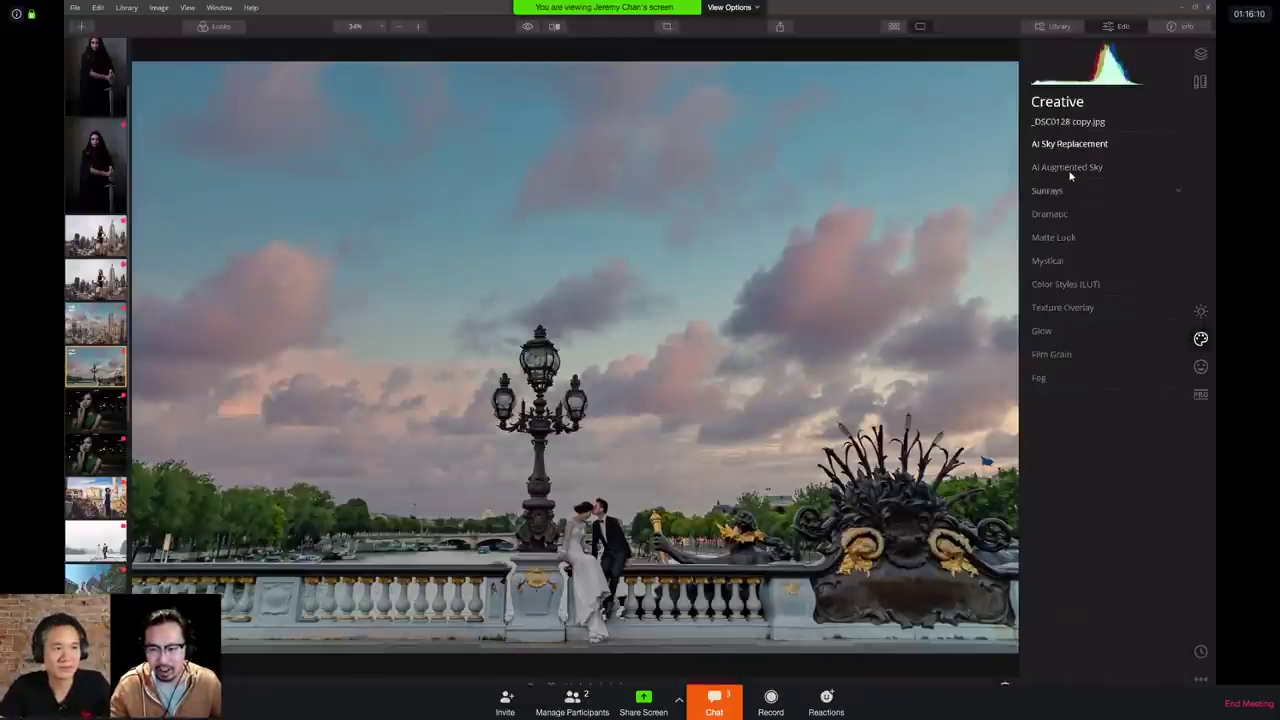
click(1068, 168)
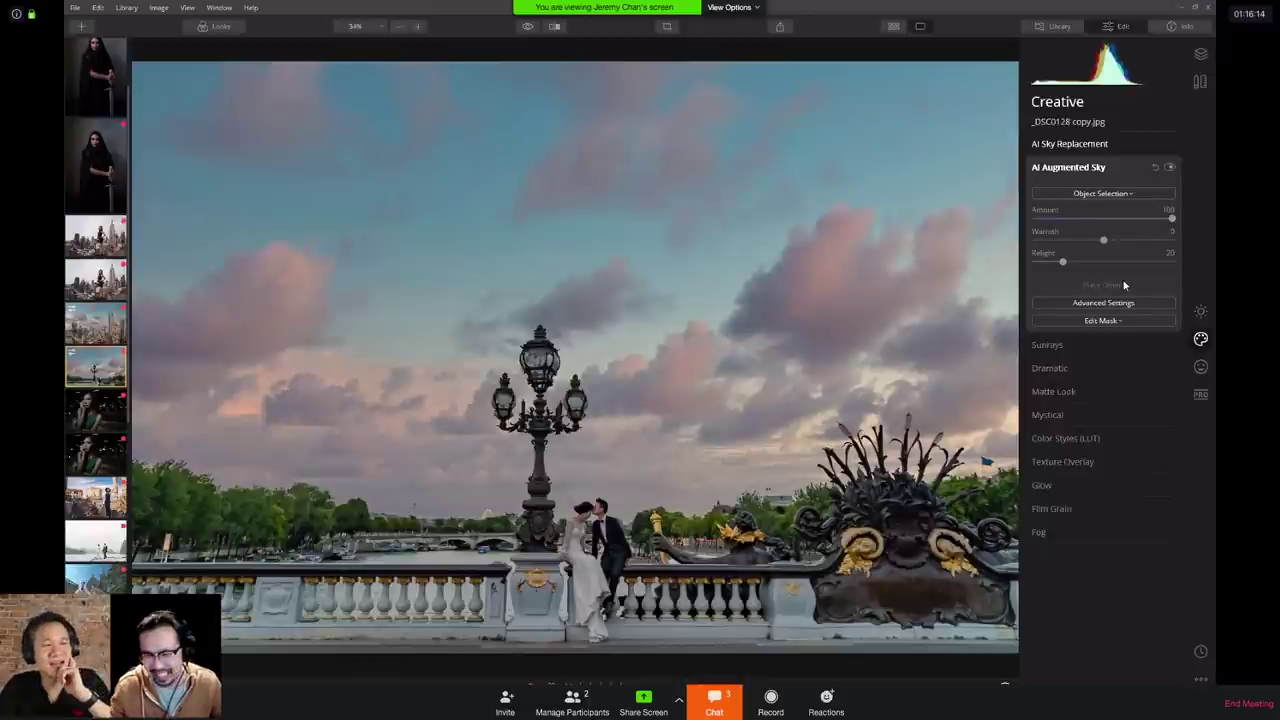
click(1127, 194)
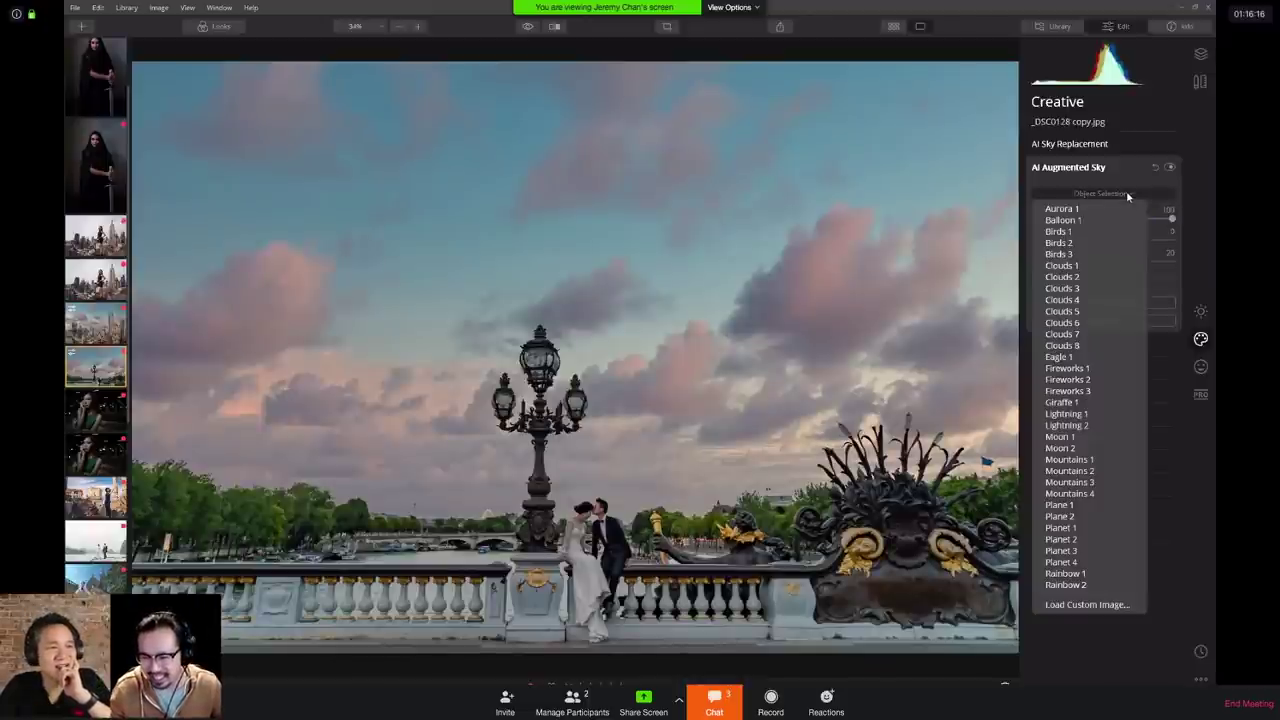
click(1082, 402)
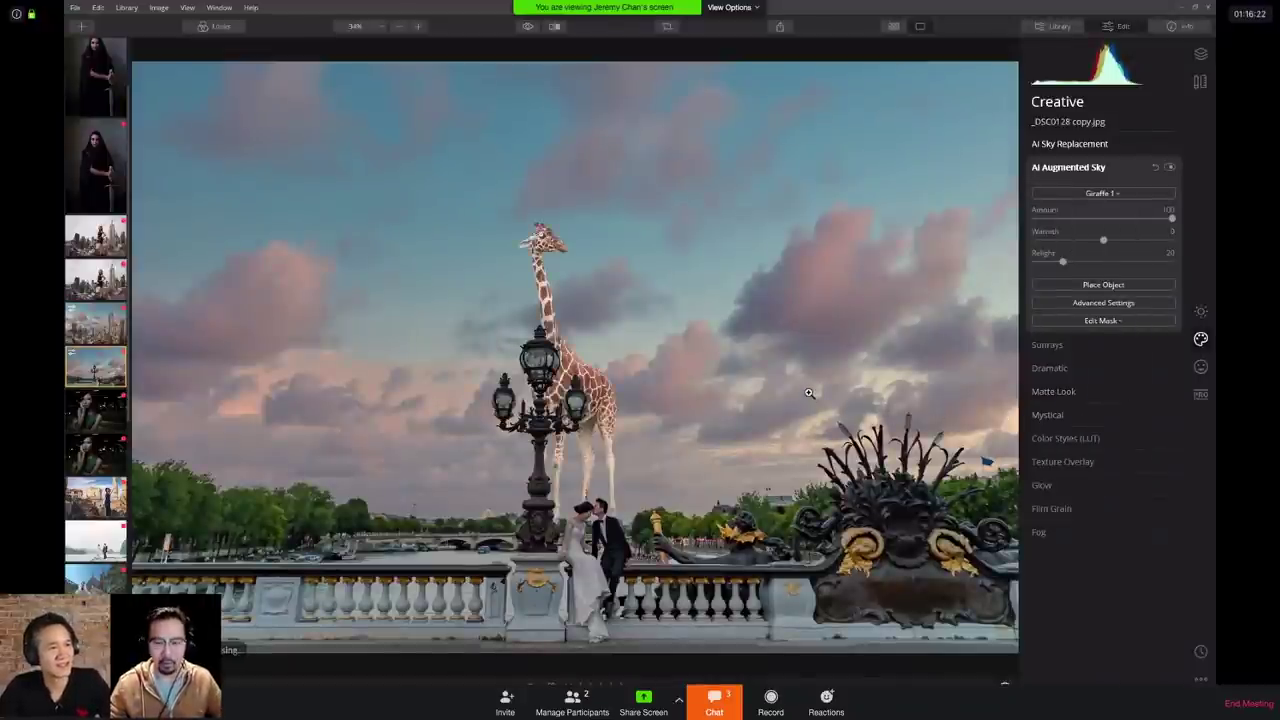
Step: Move the giraffe right of the lamp post and shrink it to a tiny figure
click(1118, 287)
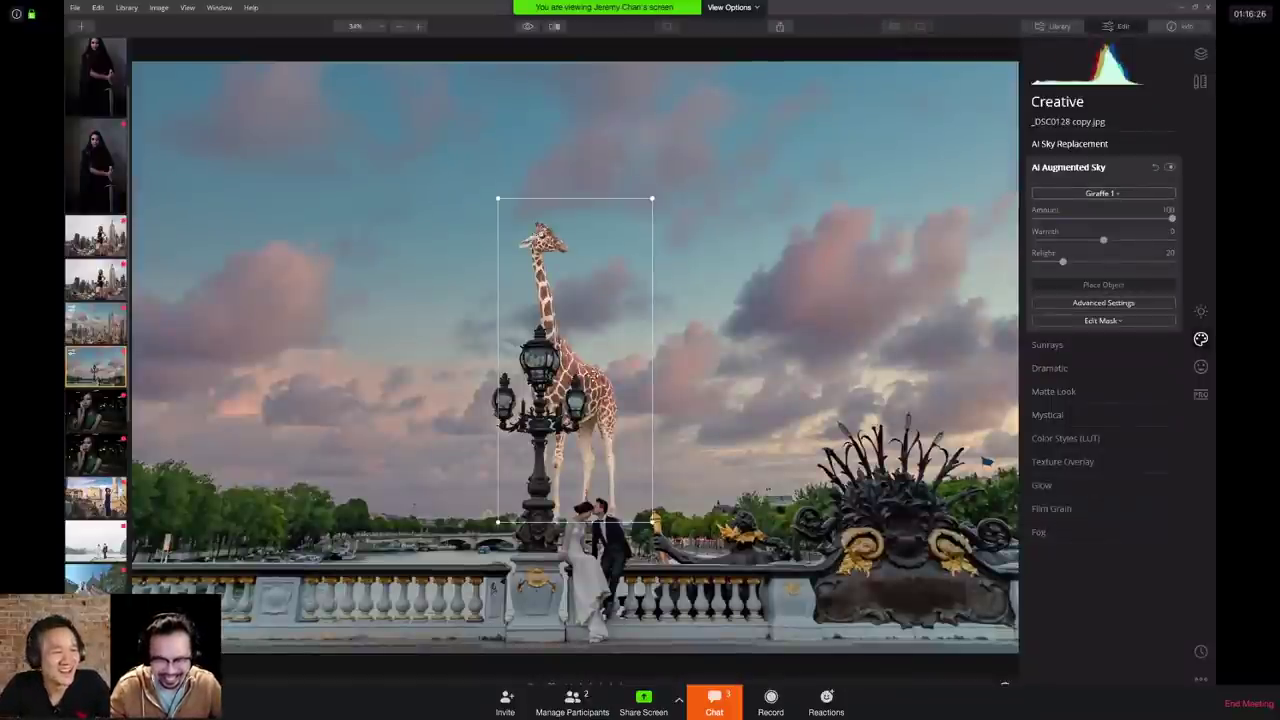
drag(545, 385, 724, 407)
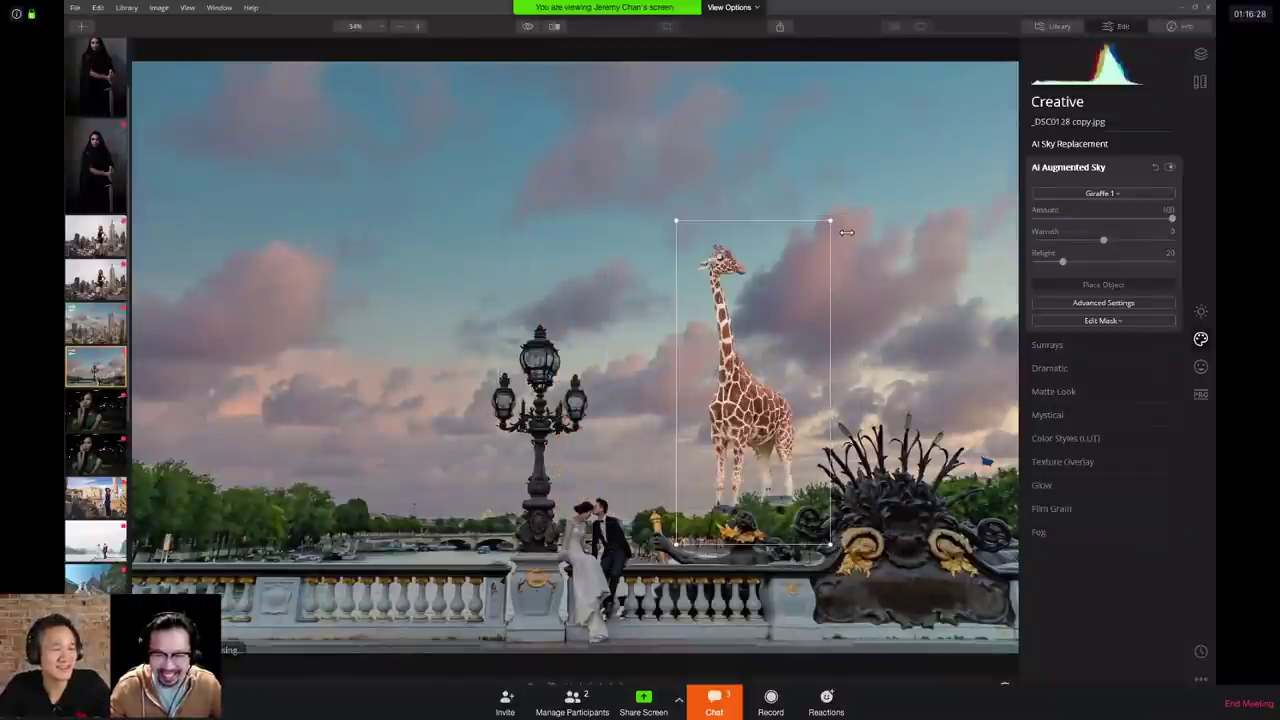
drag(834, 219, 735, 422)
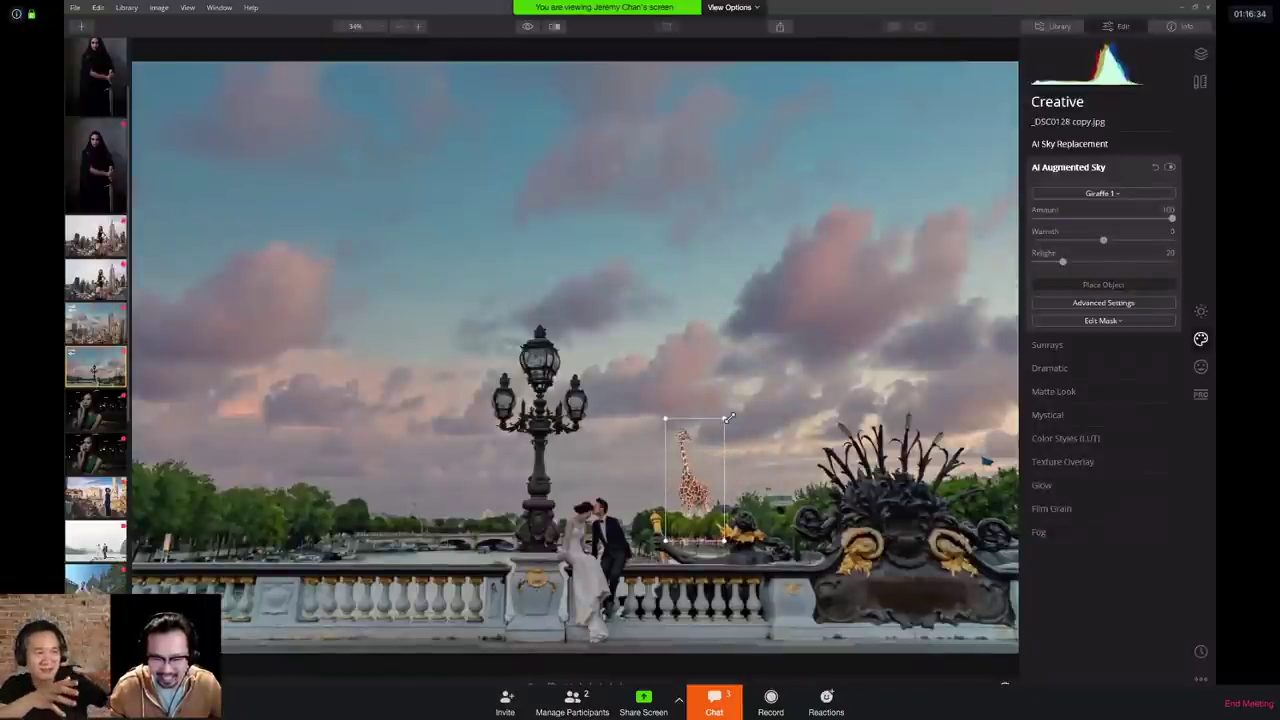
drag(732, 412, 703, 461)
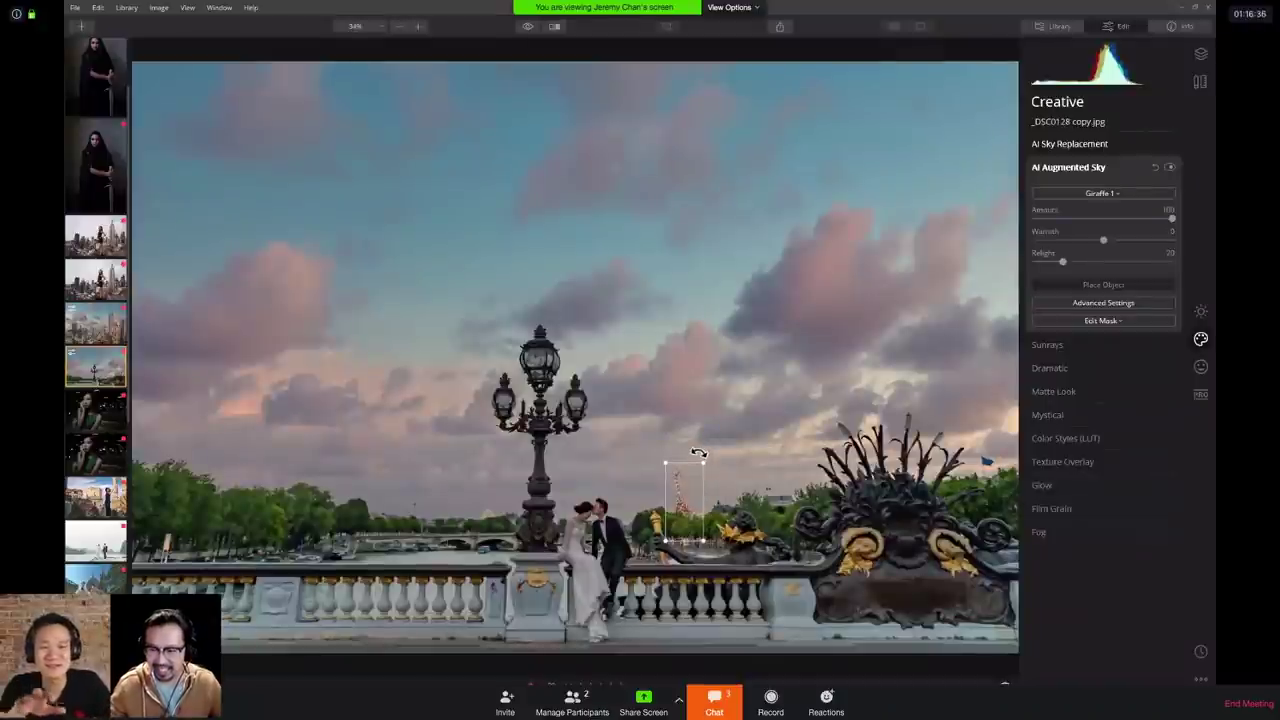
click(1079, 304)
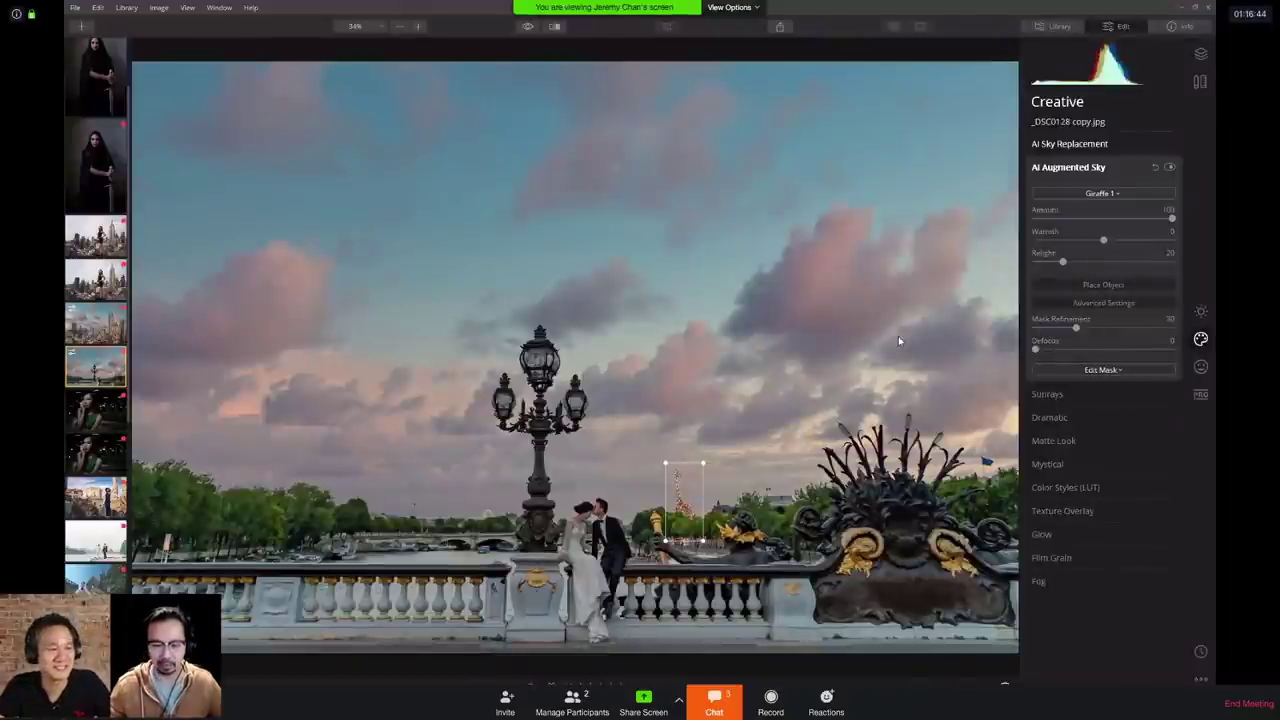
Step: Remove the giraffe, add the Clouds 3 object and move it up and left
click(1156, 168)
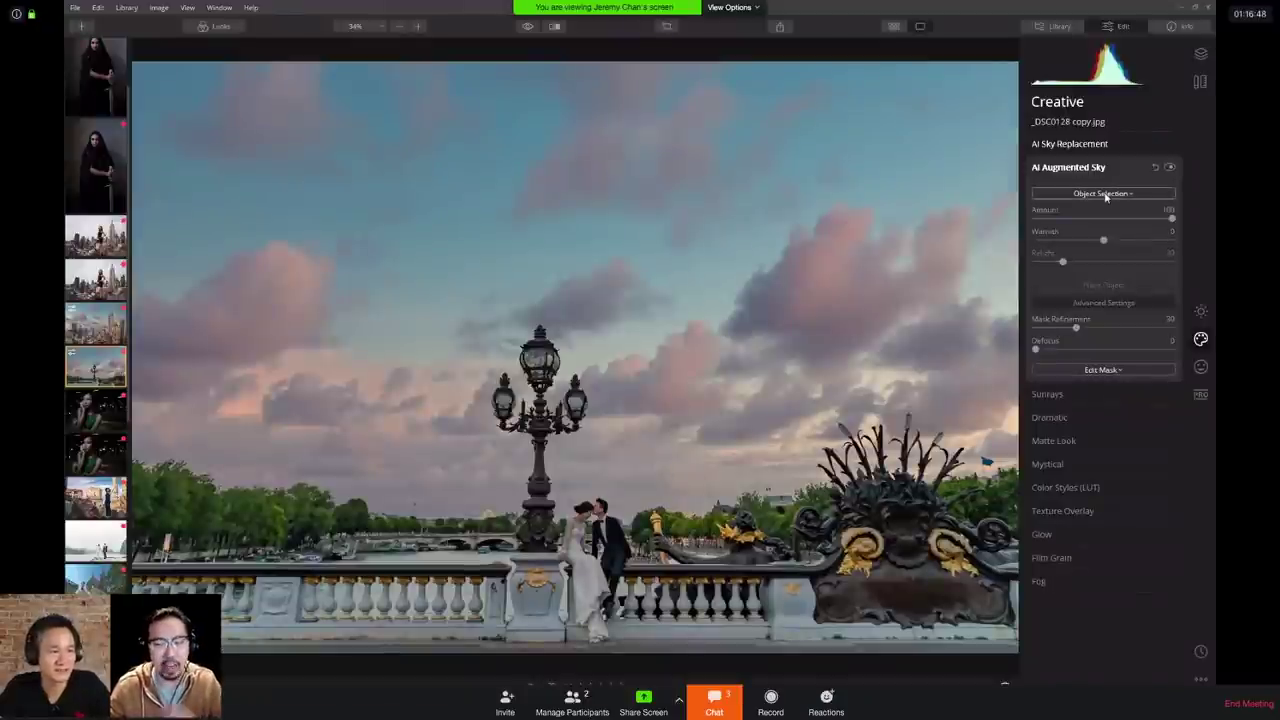
click(1105, 195)
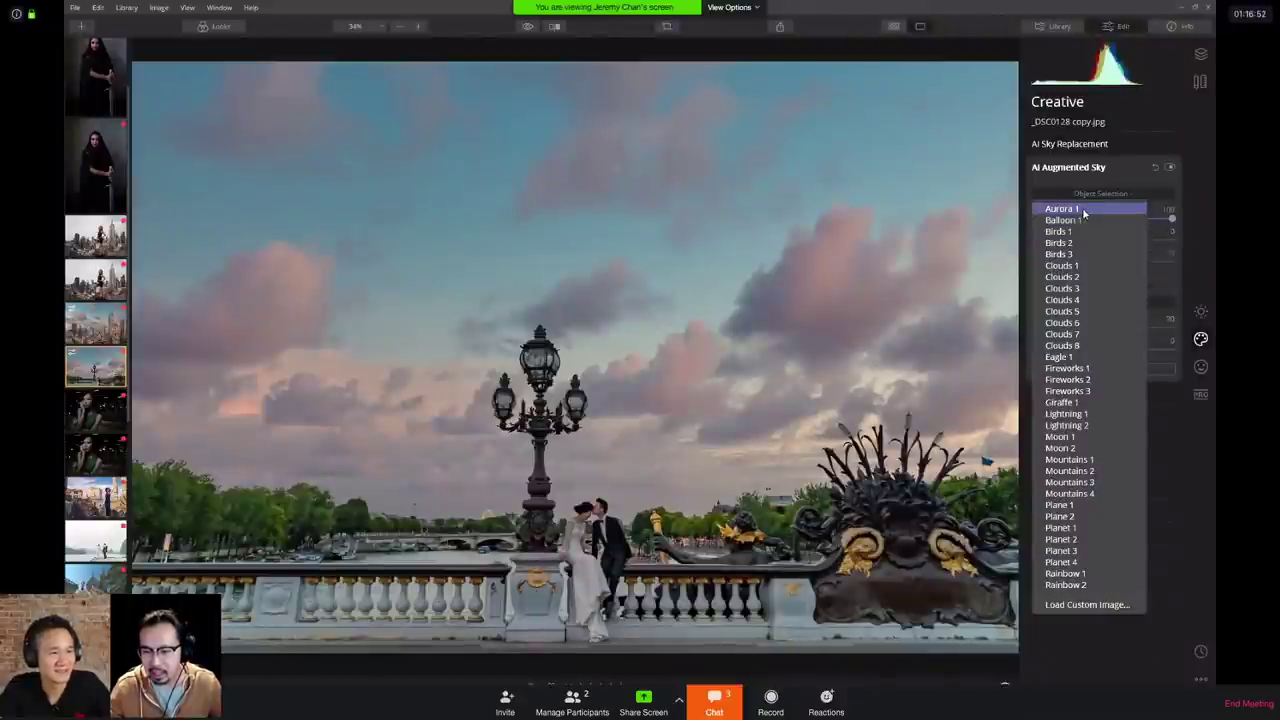
click(1080, 288)
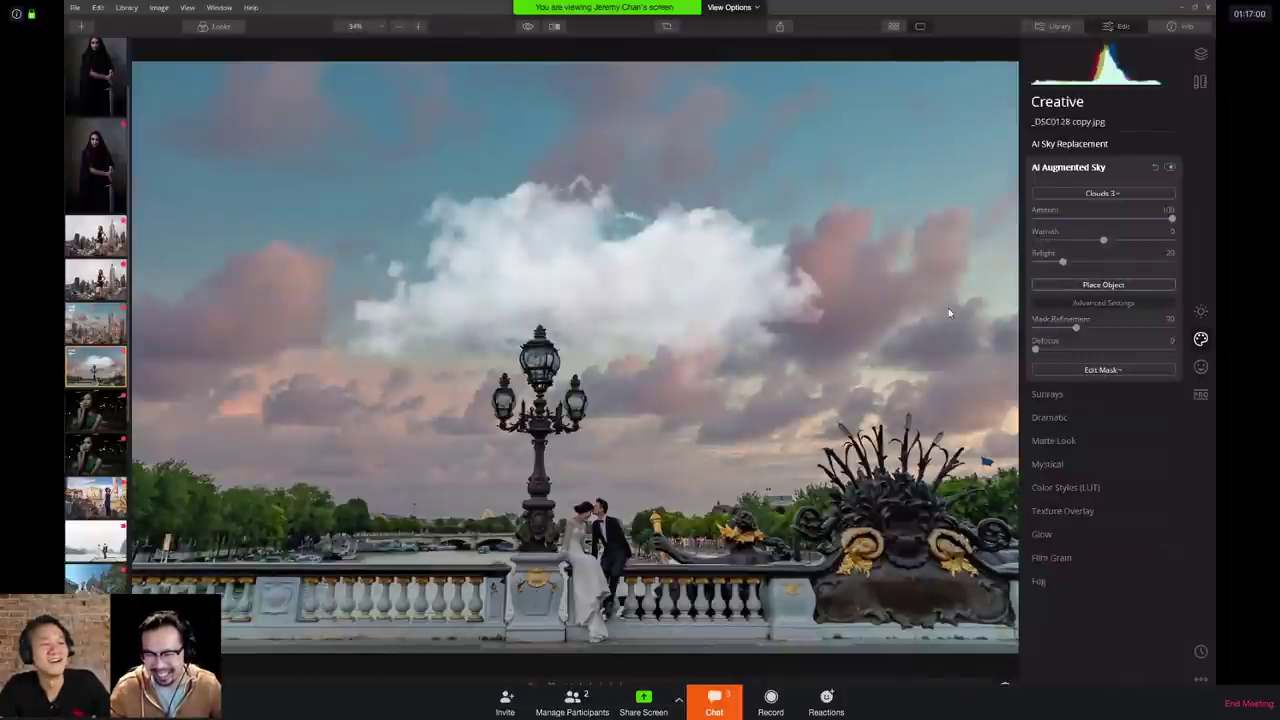
click(1103, 284)
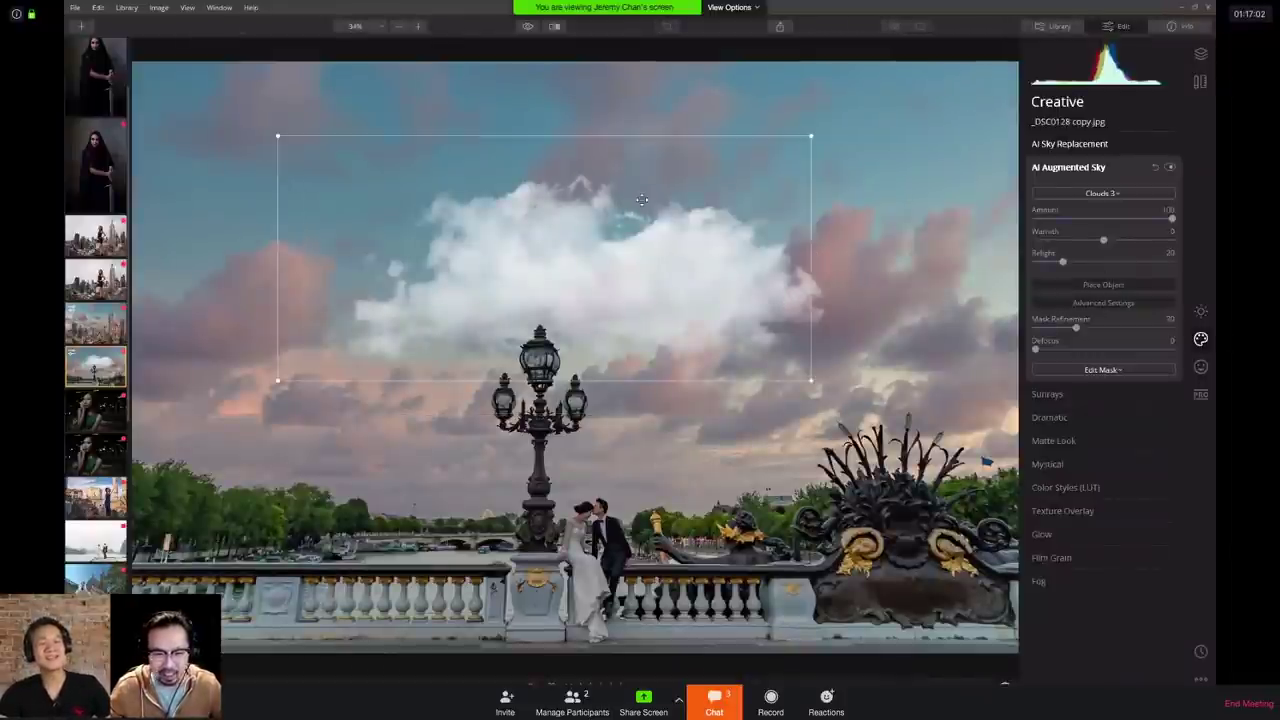
drag(641, 200, 569, 149)
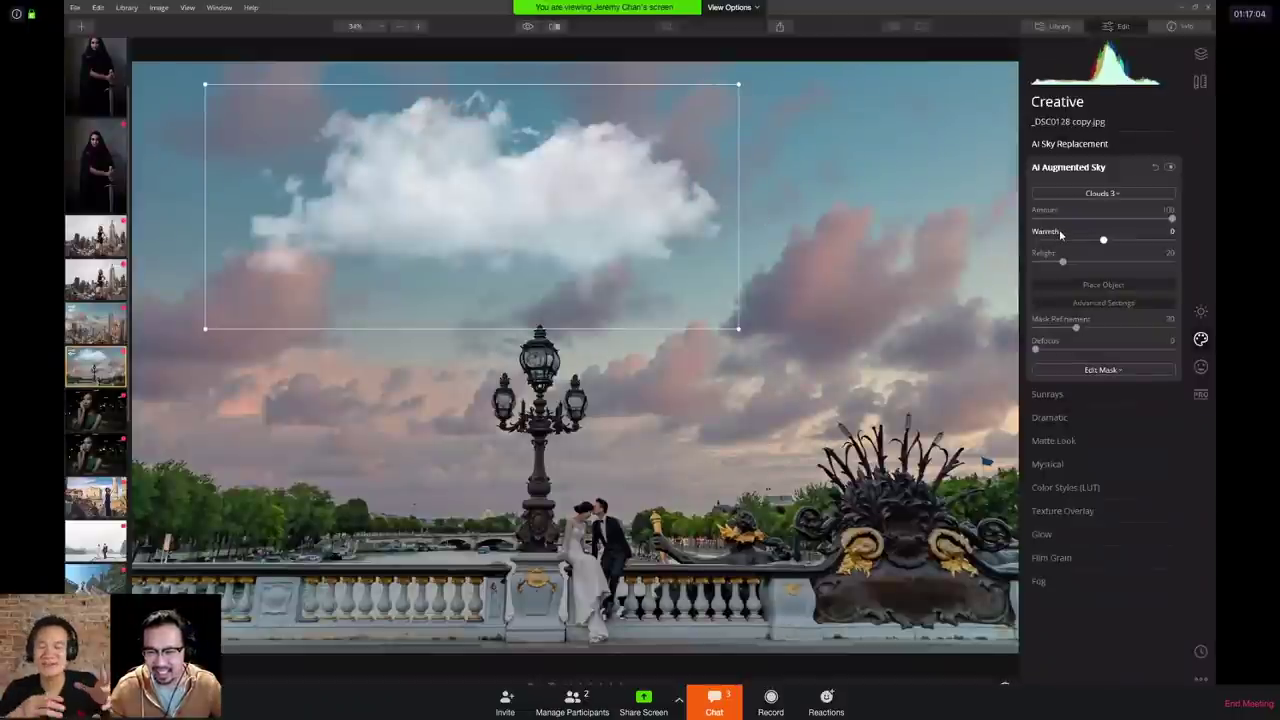
Step: Tune the cloud to Warmth 67, Relight 39 and Defocus 11, then resize and reposition it
drag(1104, 240, 1137, 218)
drag(1062, 261, 1089, 265)
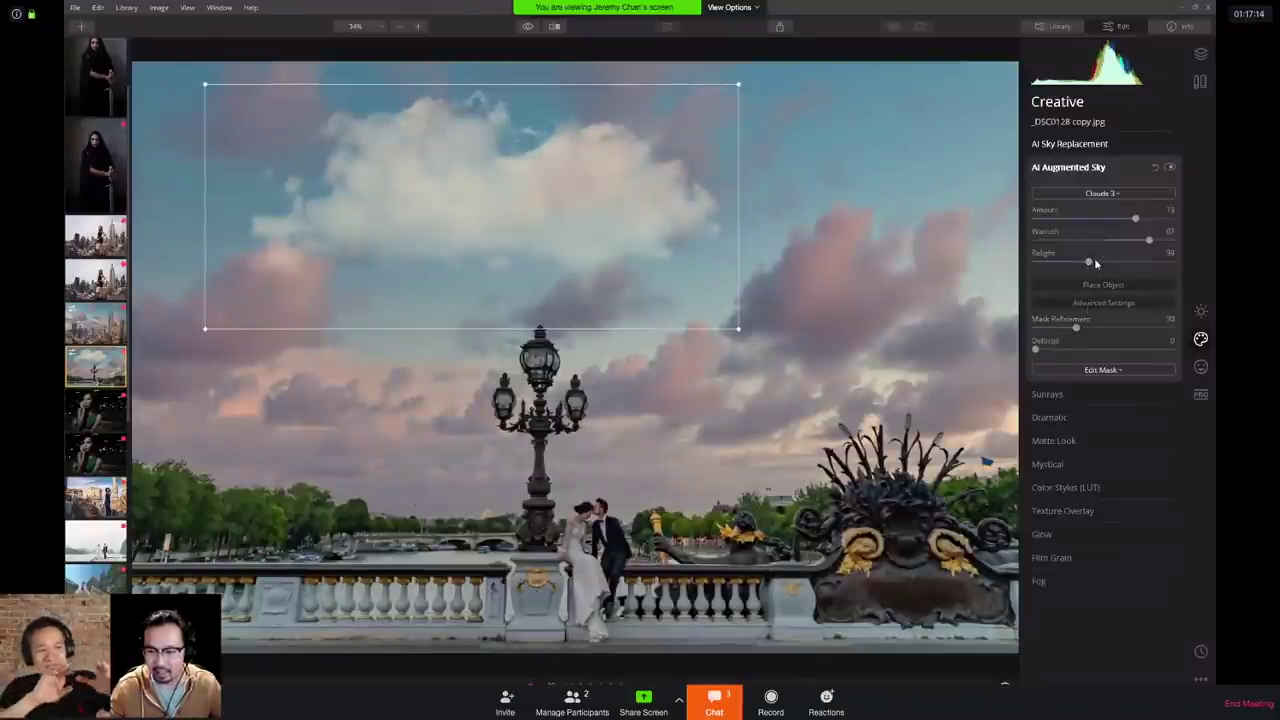
drag(1036, 349, 1050, 349)
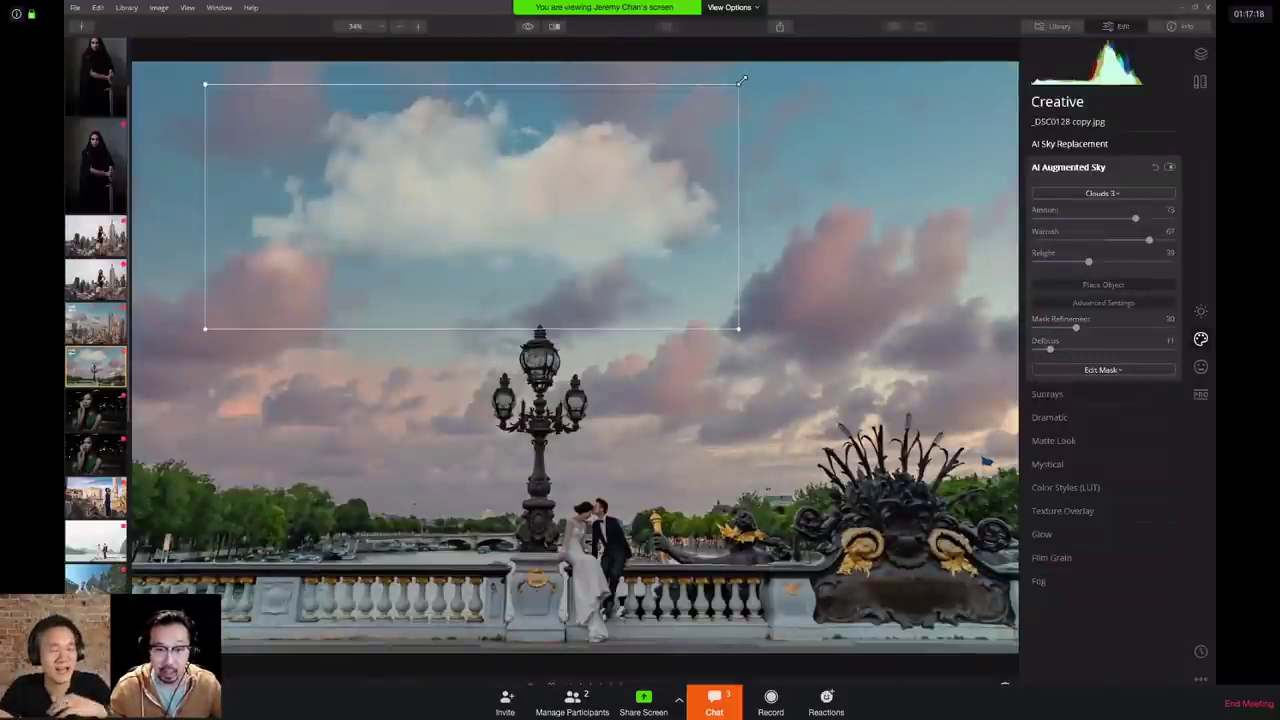
drag(741, 80, 529, 180)
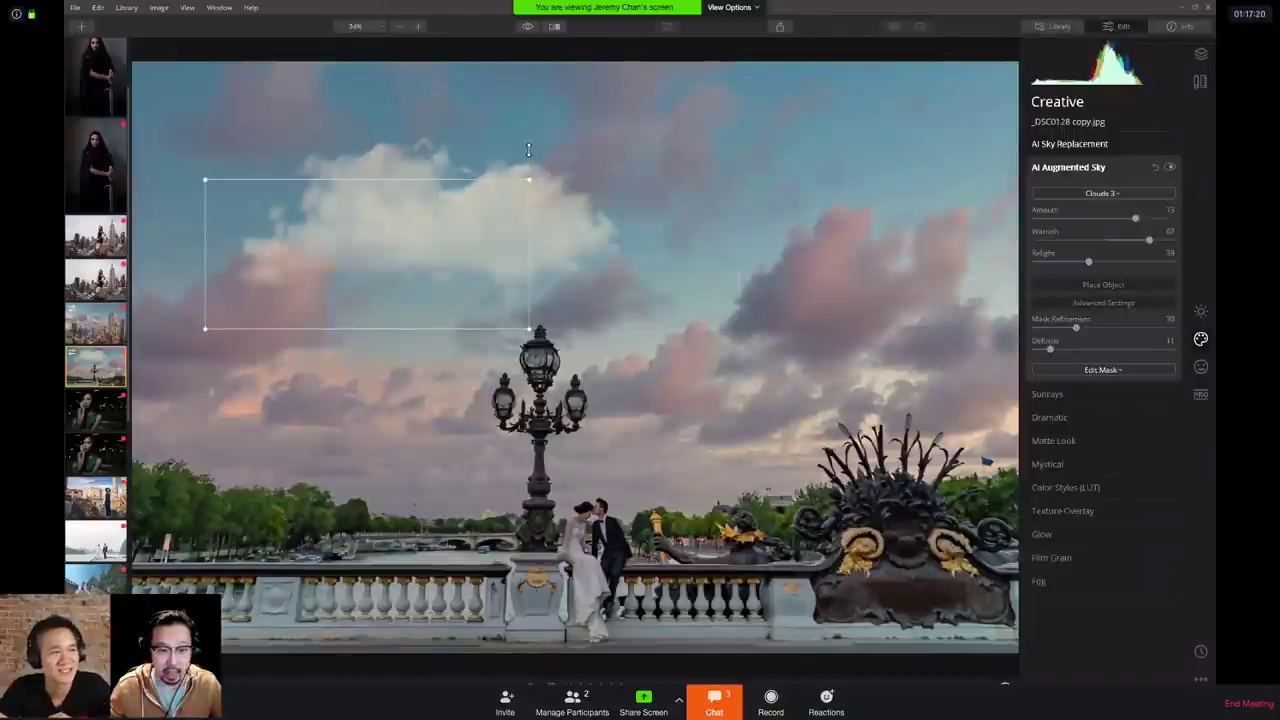
drag(447, 242, 909, 344)
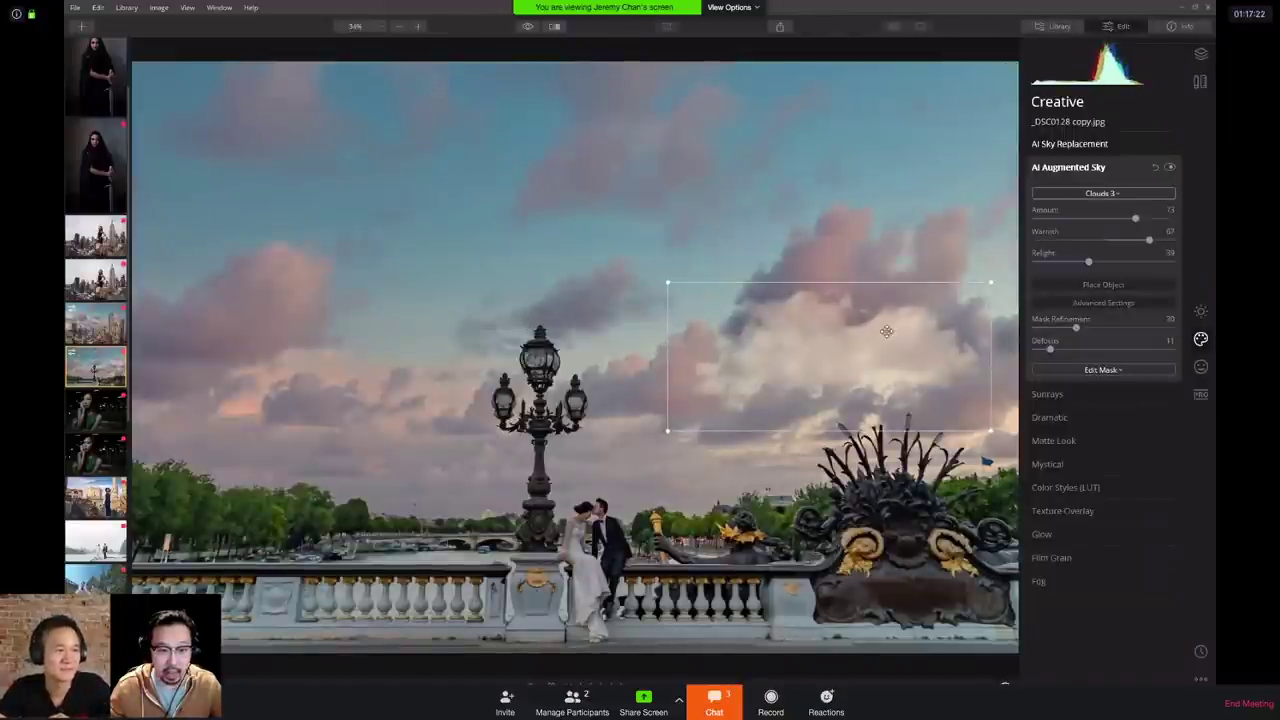
click(1102, 193)
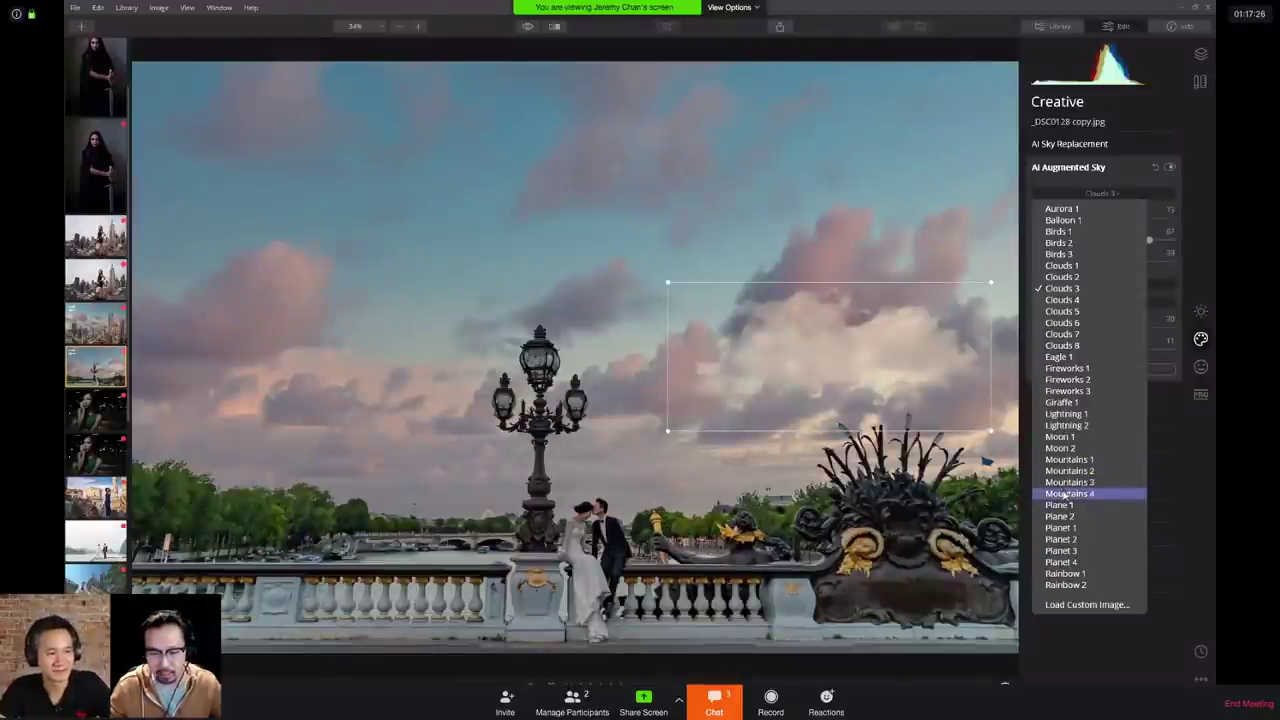
Step: Try Mountains 4, then Mountains 3, with Defocus 0, Warmth 46, Relight 74 and Amount 100
click(1067, 494)
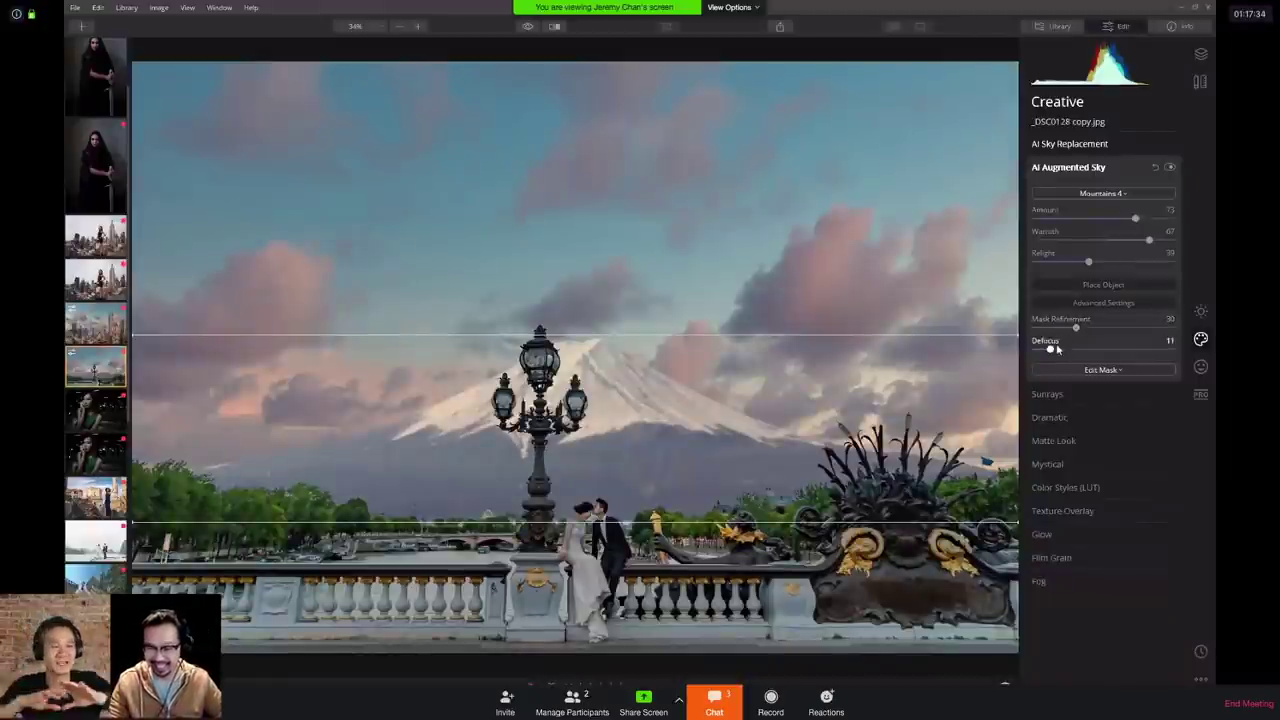
drag(1056, 347, 1029, 347)
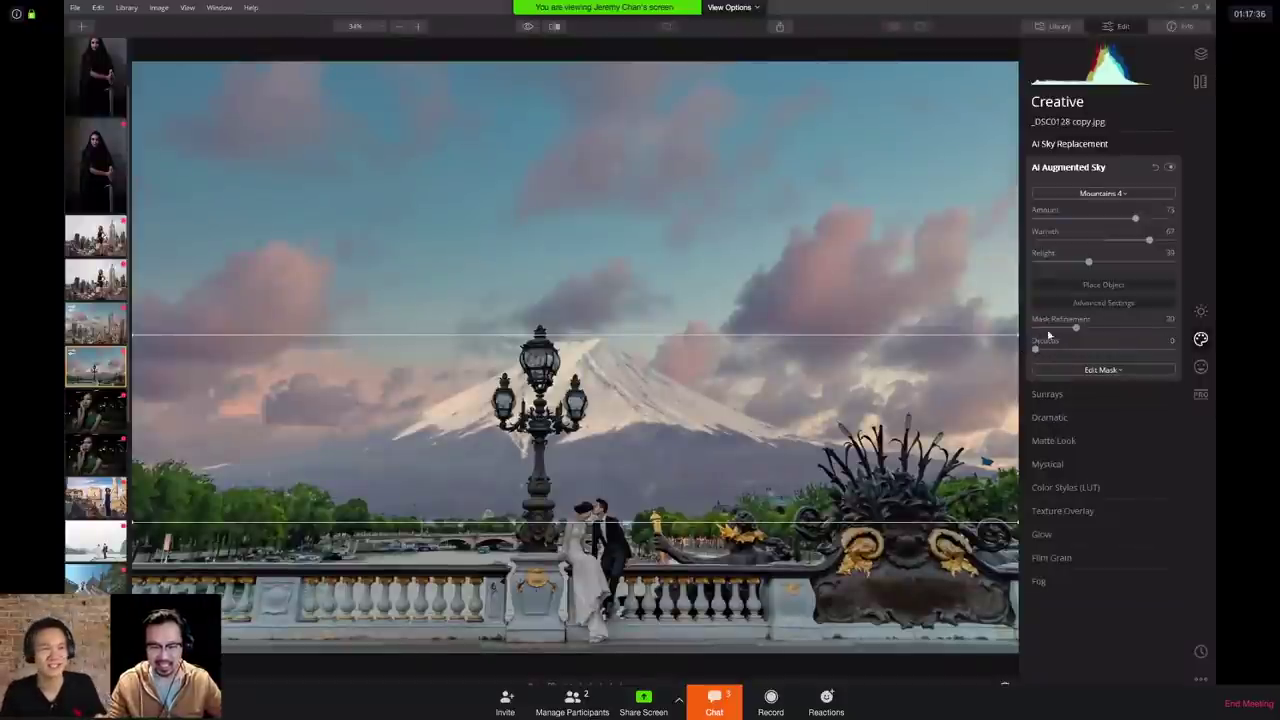
click(1110, 193)
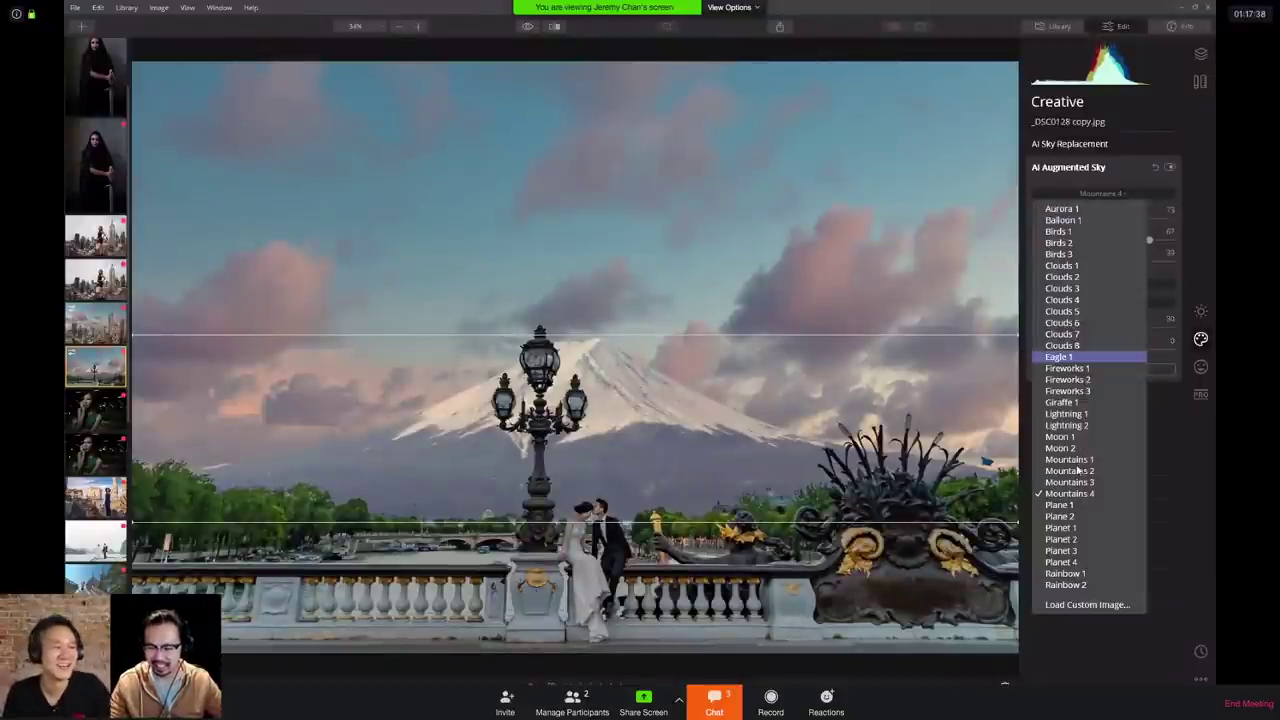
click(1070, 483)
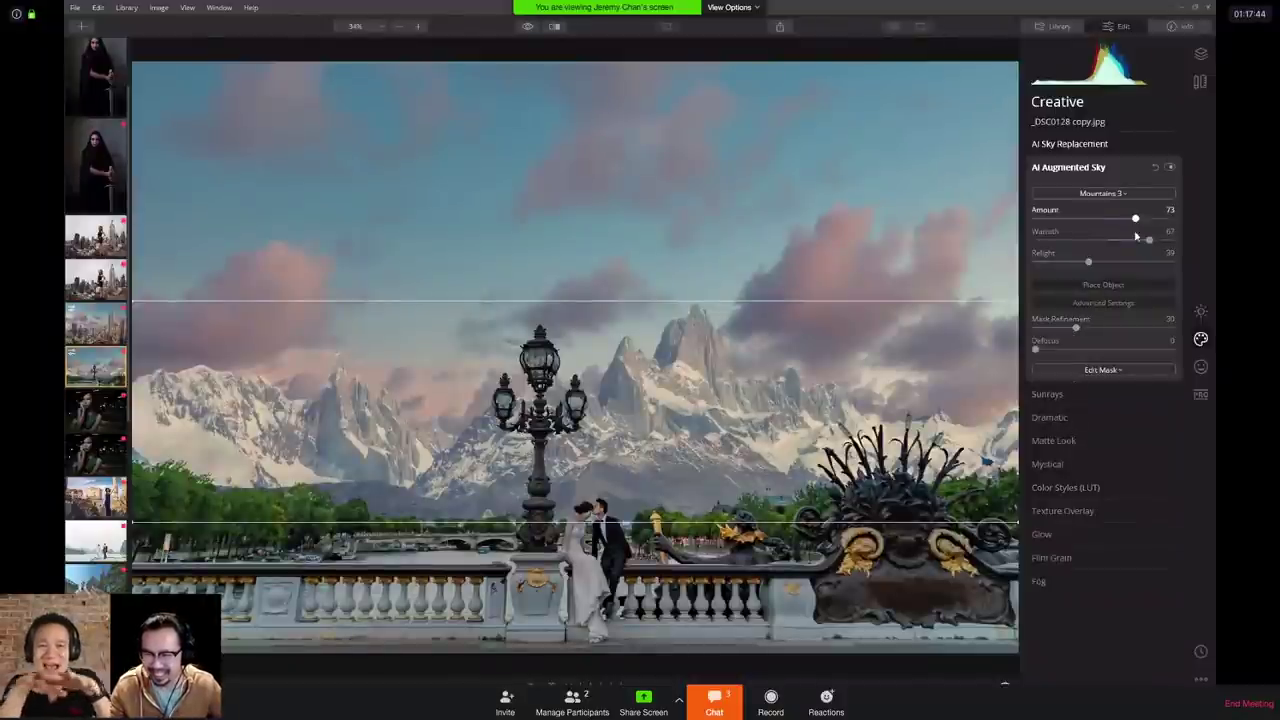
drag(1149, 240, 1109, 242)
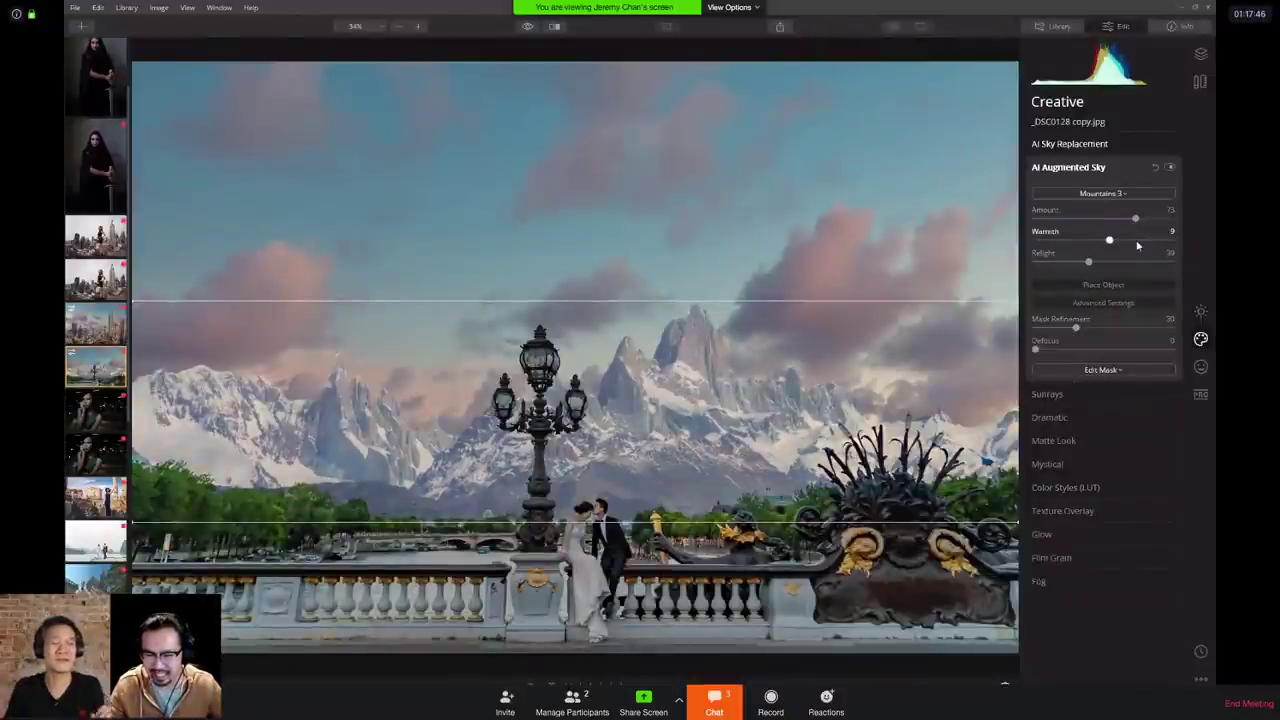
click(1137, 242)
click(1140, 261)
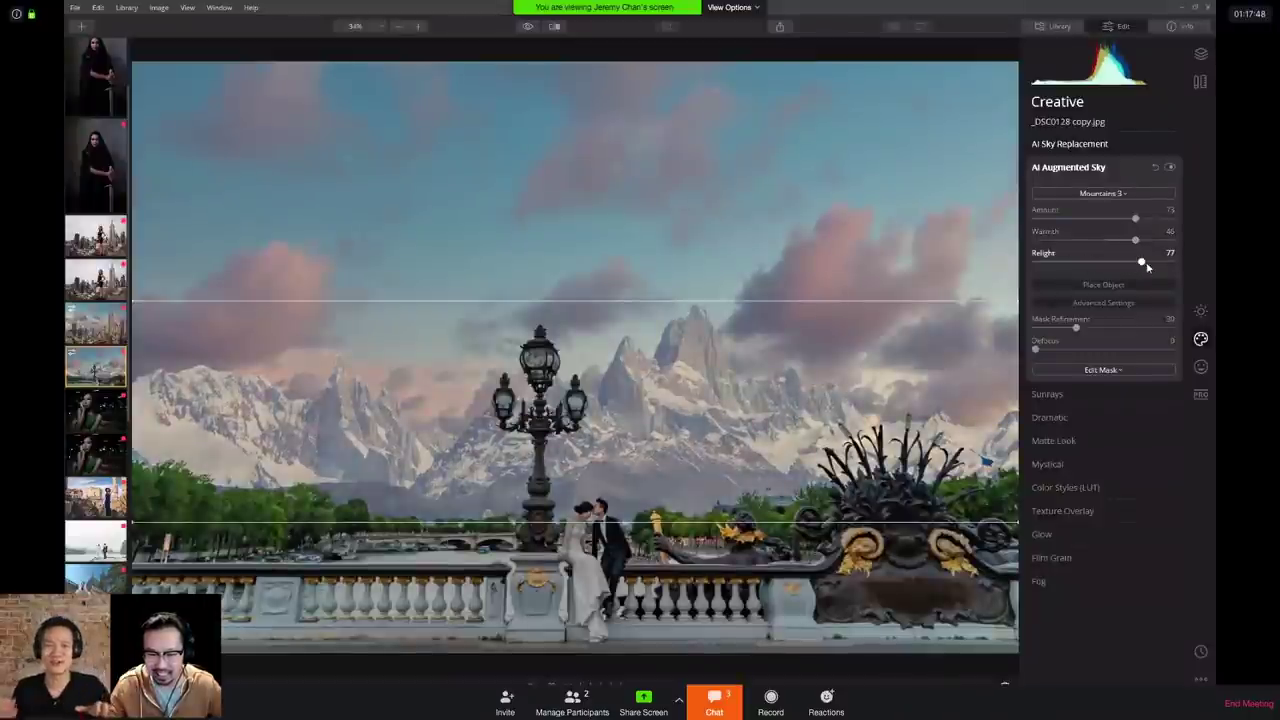
click(1091, 218)
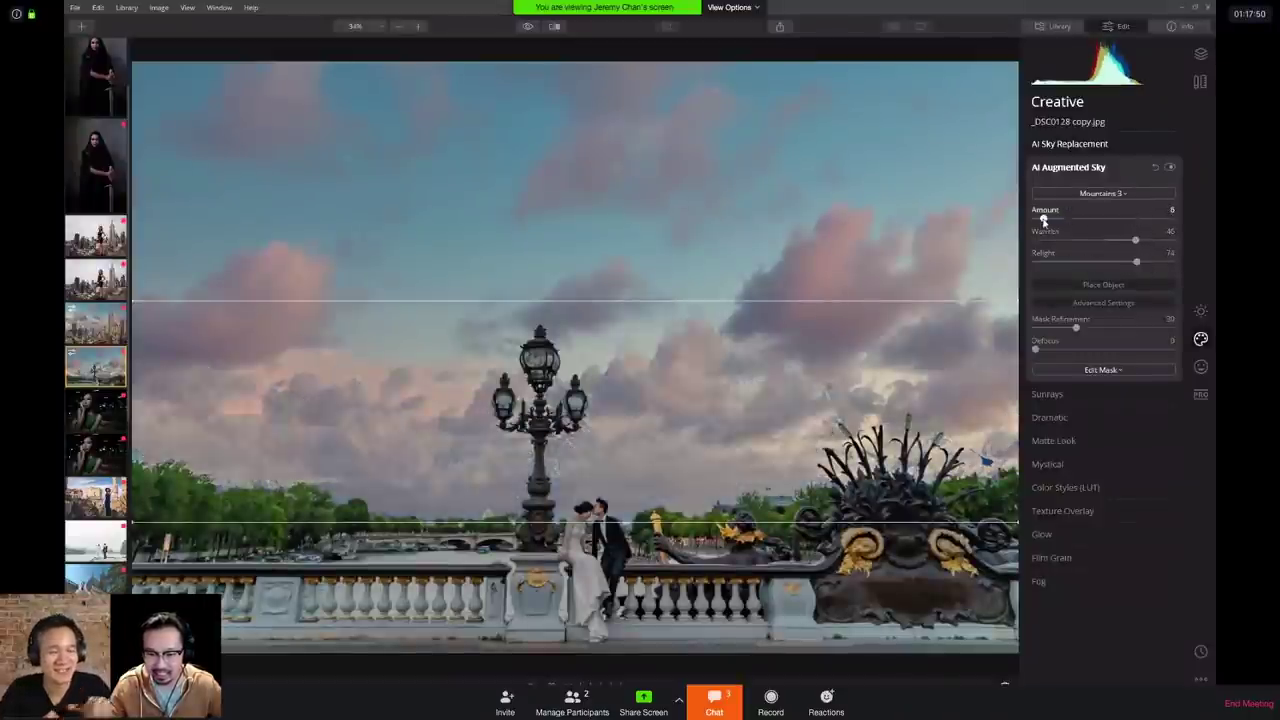
click(1176, 226)
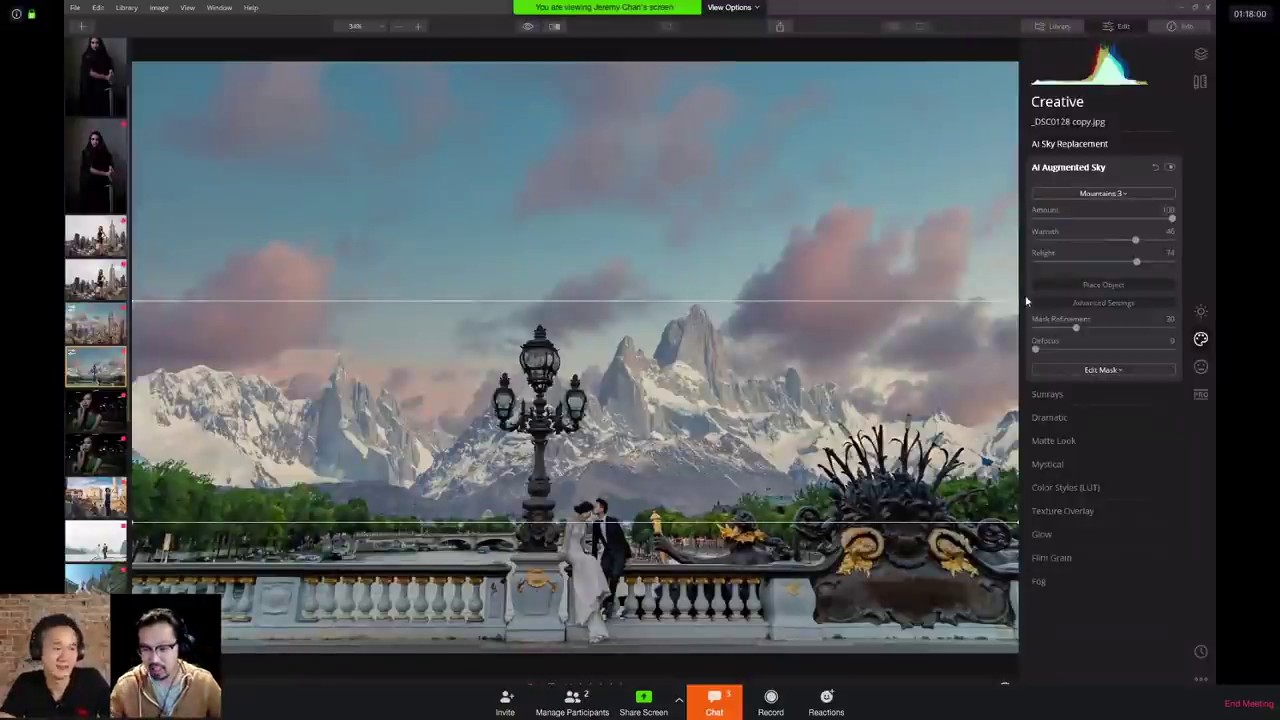
Step: Compare Mountains 4 and Mountains 2, then settle on Mountains 1 behind the bridge
click(1085, 197)
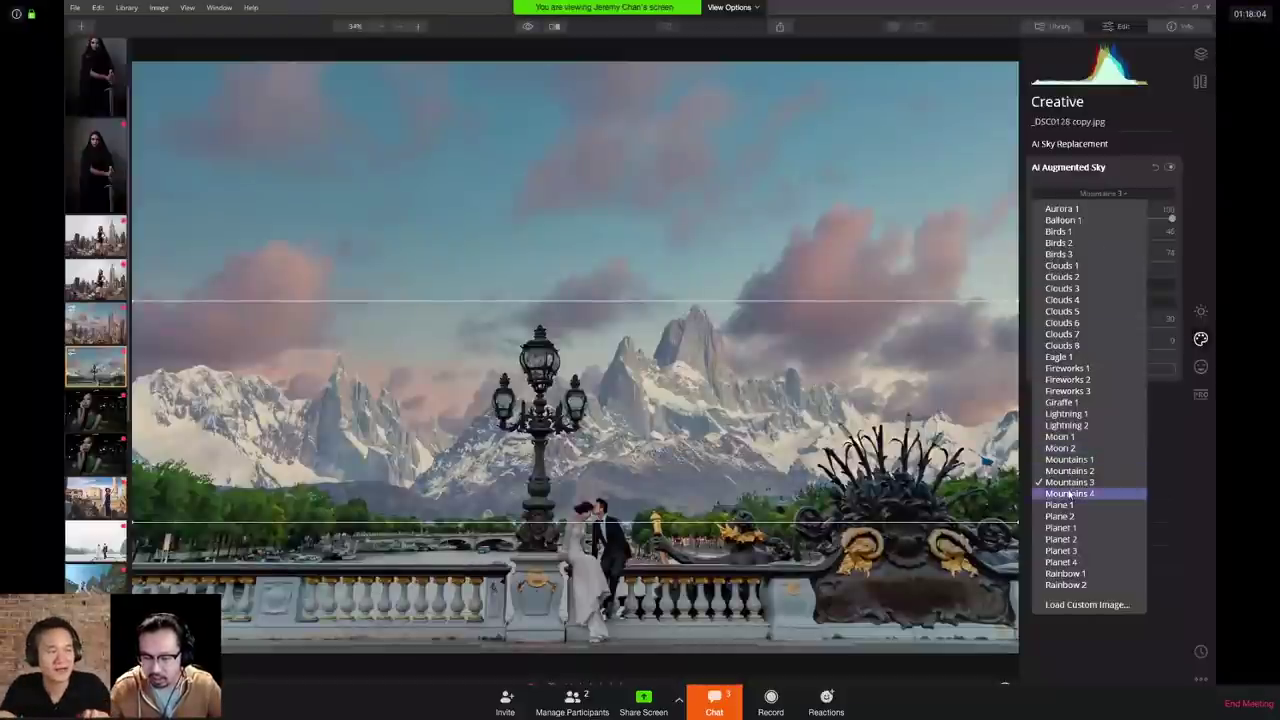
click(1070, 494)
click(1087, 196)
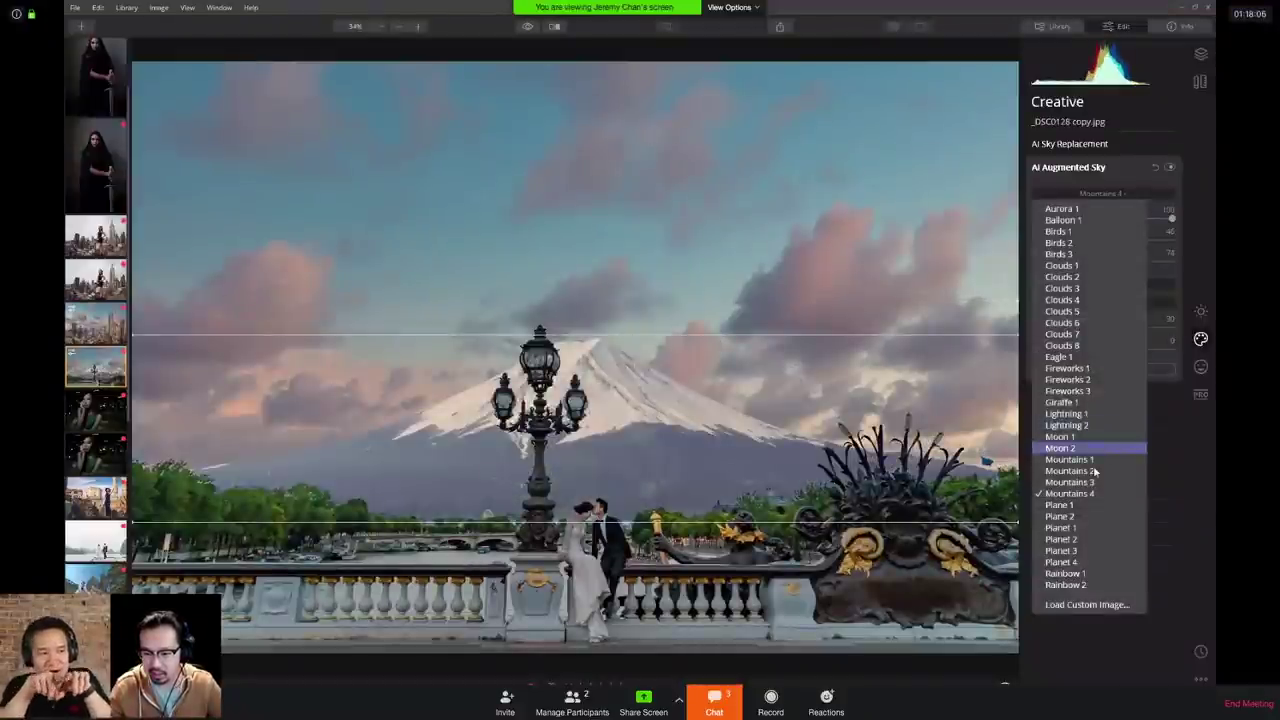
click(1095, 471)
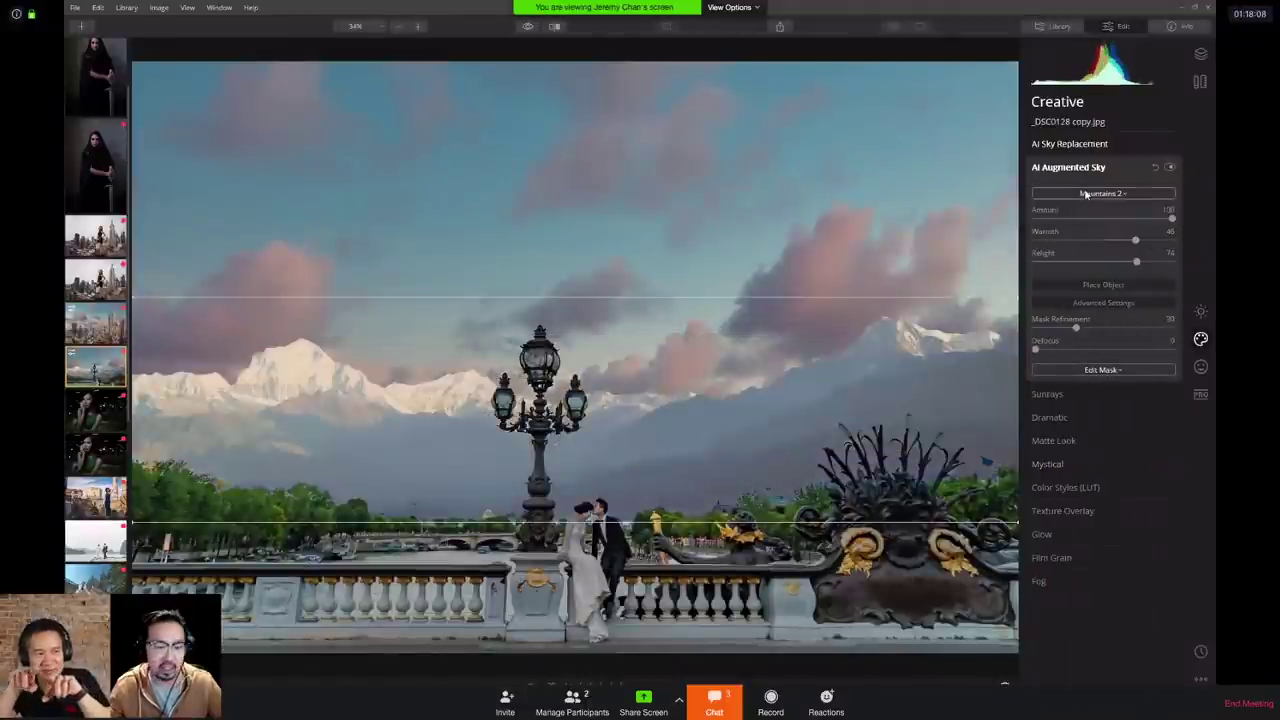
click(1085, 195)
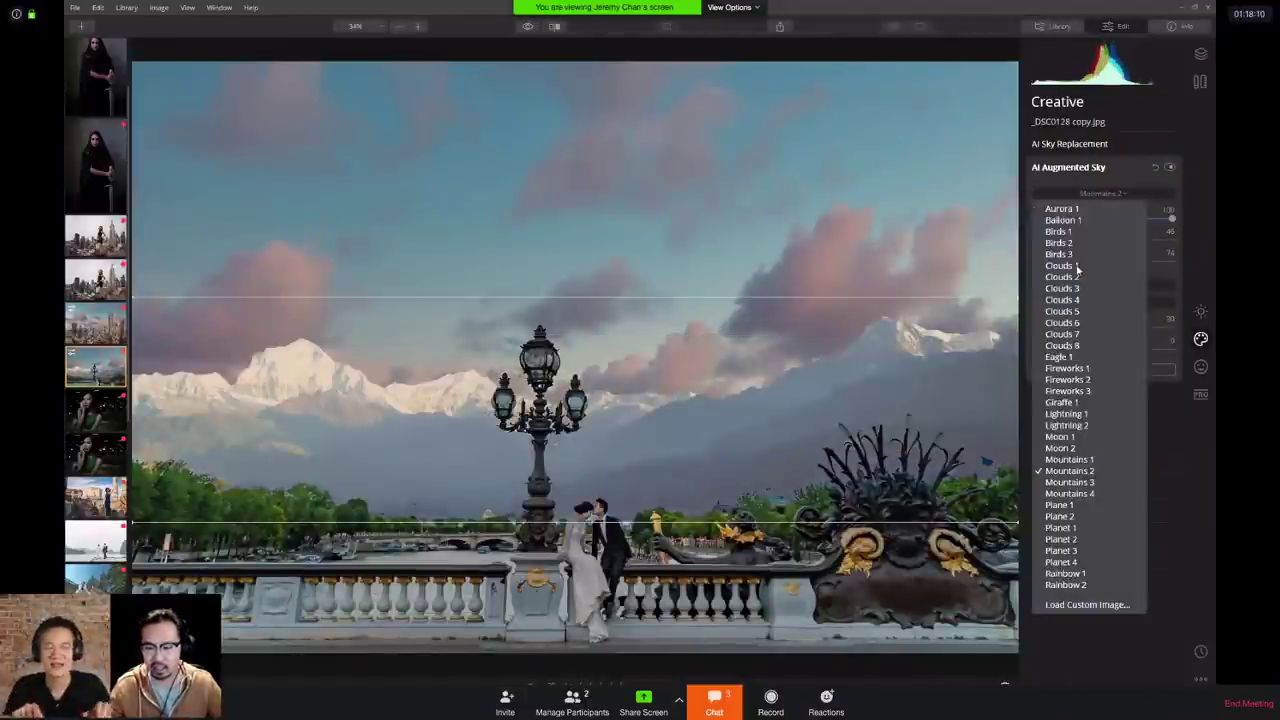
click(1057, 465)
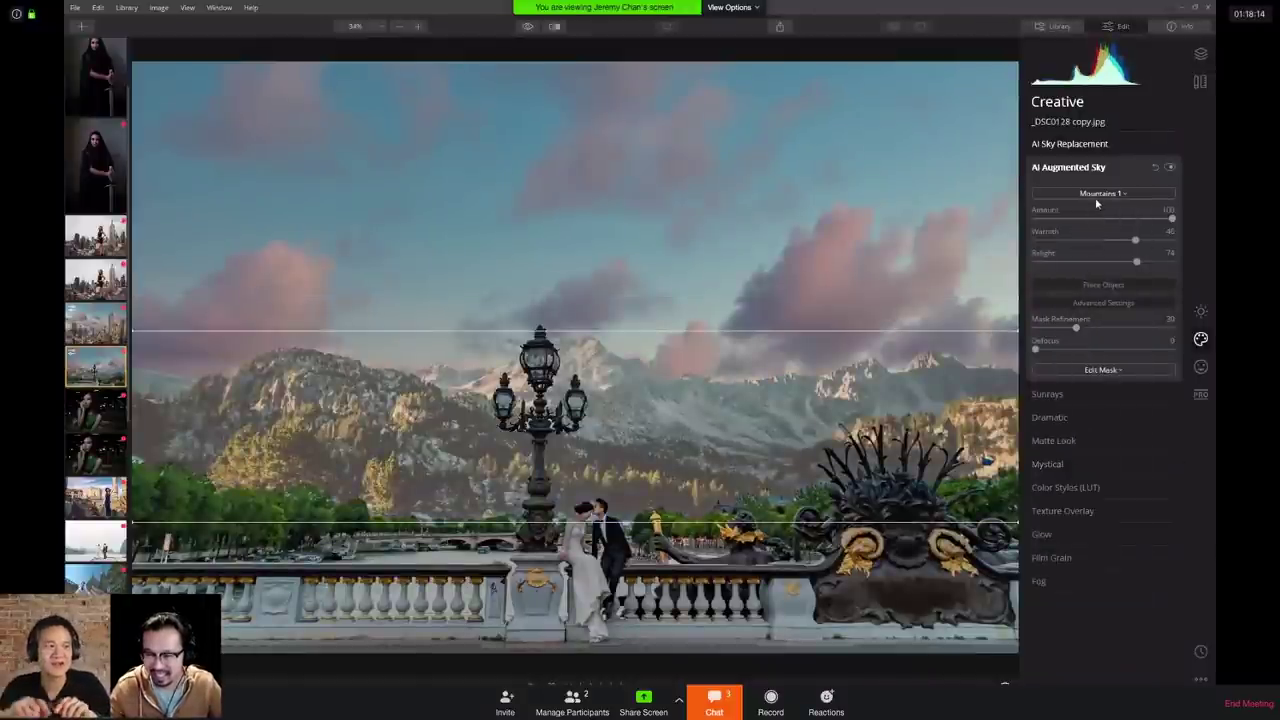
click(1090, 194)
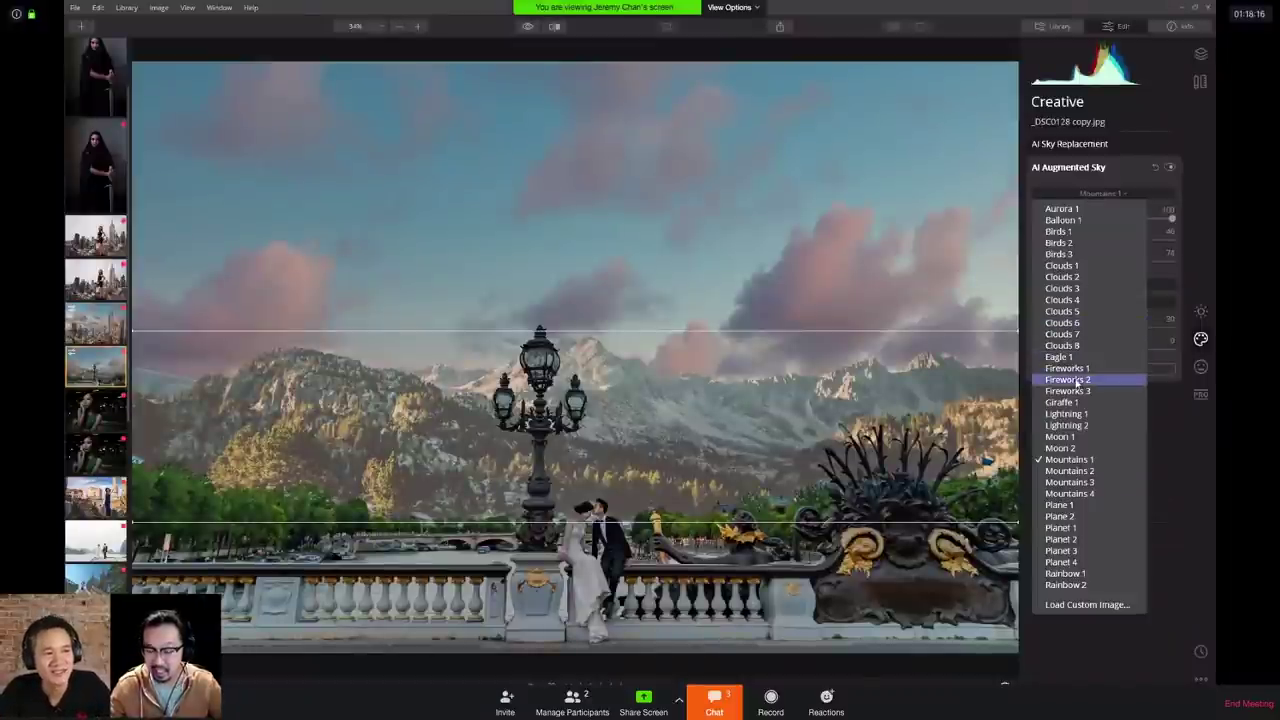
Step: Choose Rainbow 2 and drag it lower in the sky over the lamppost
click(1065, 584)
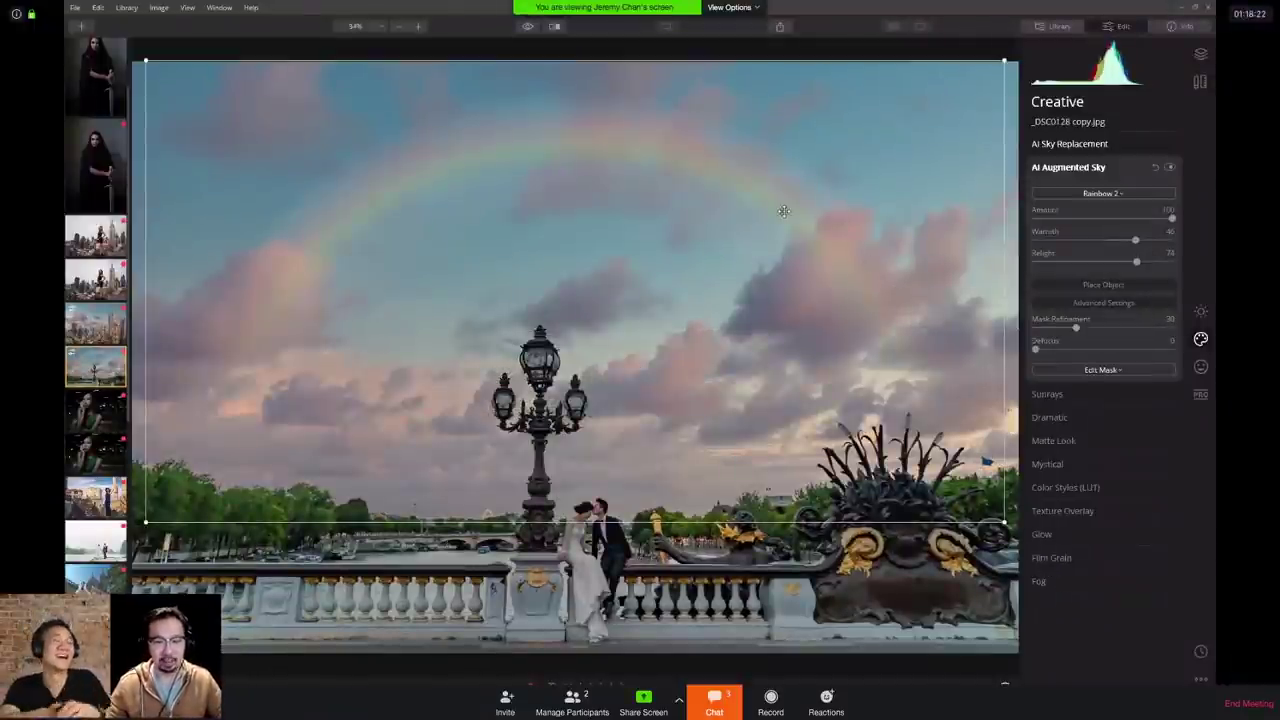
drag(784, 211, 778, 266)
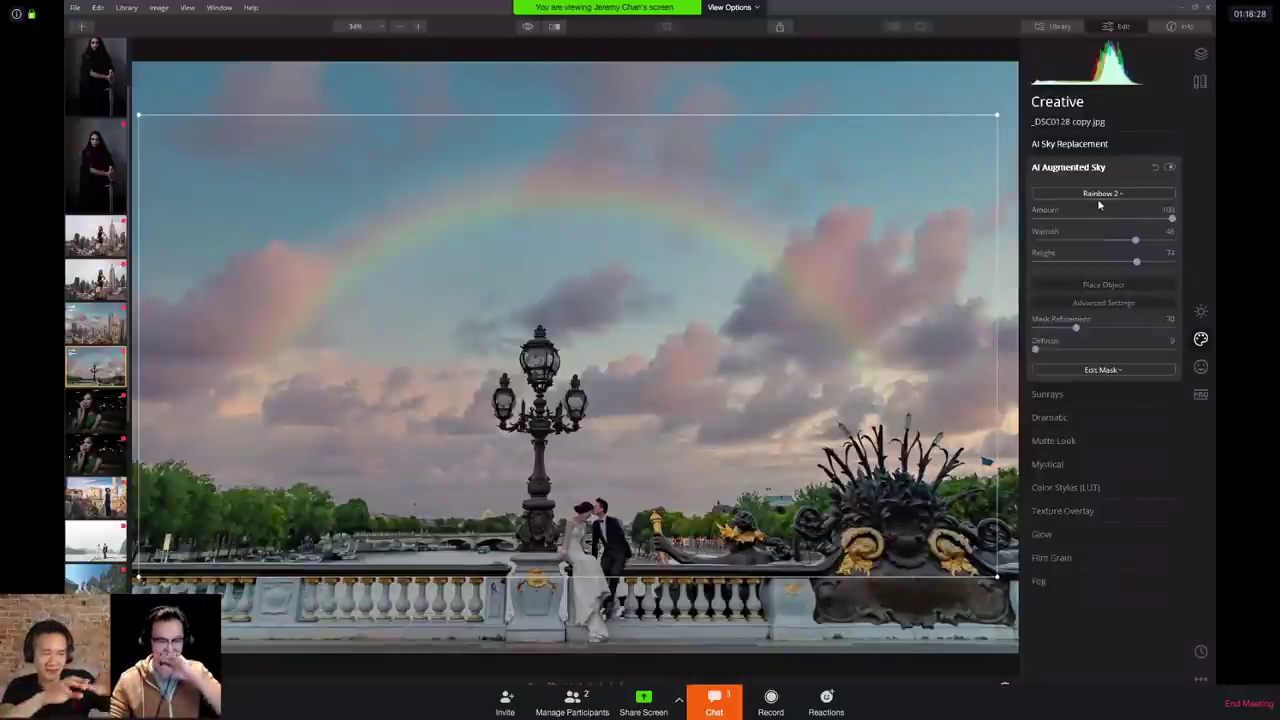
drag(843, 320, 826, 378)
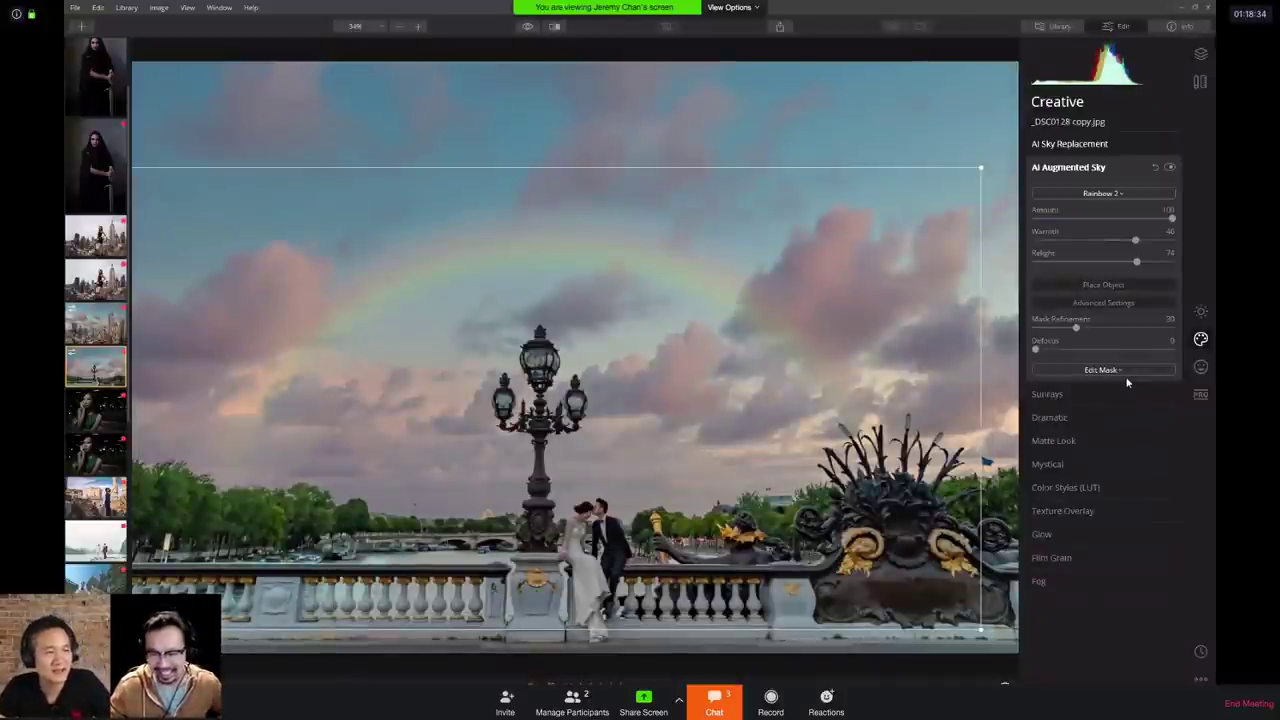
click(1121, 194)
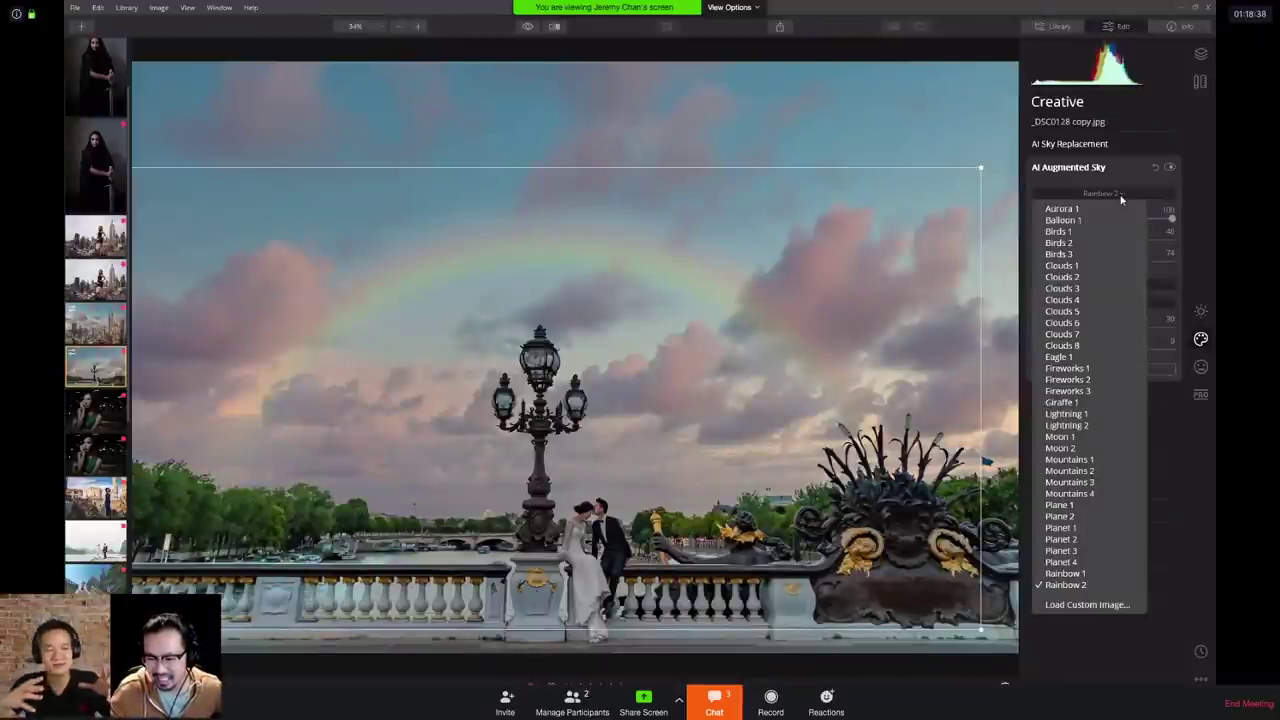
click(1121, 196)
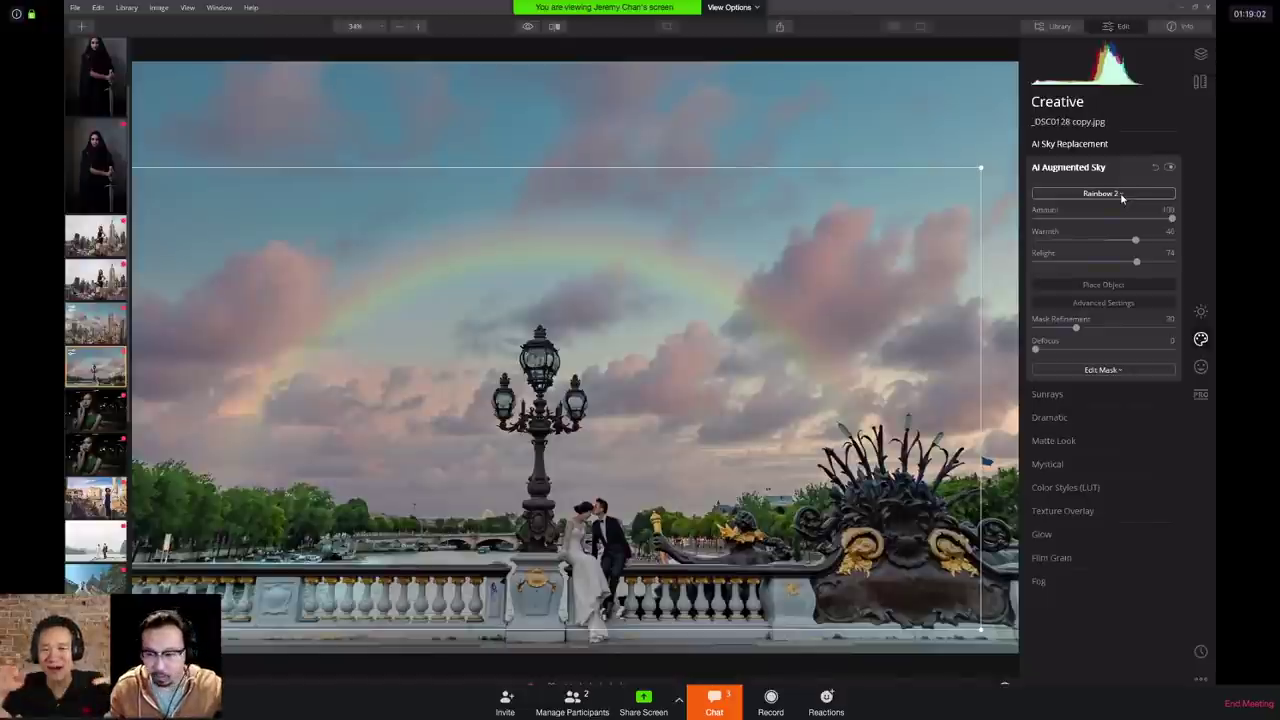
Step: Pick Birds 3, move the flock down-right, and shrink it just above the bridge
click(1121, 197)
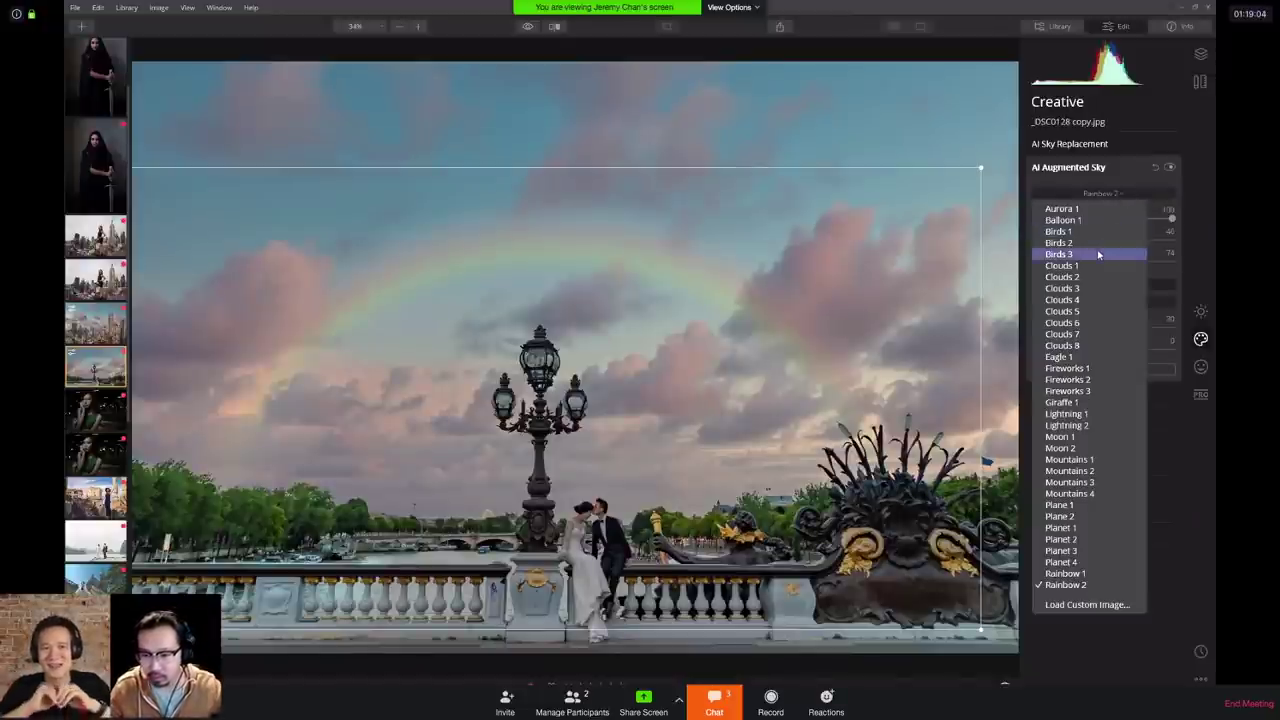
click(1096, 255)
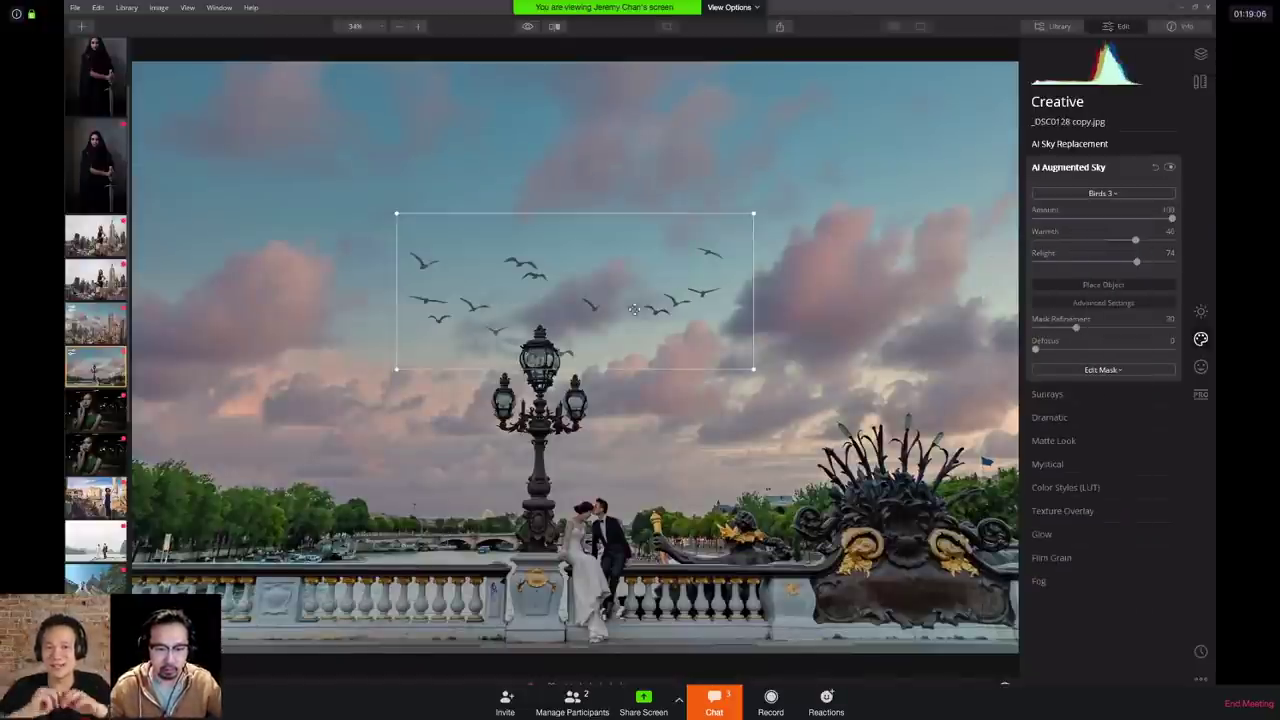
drag(646, 310, 846, 392)
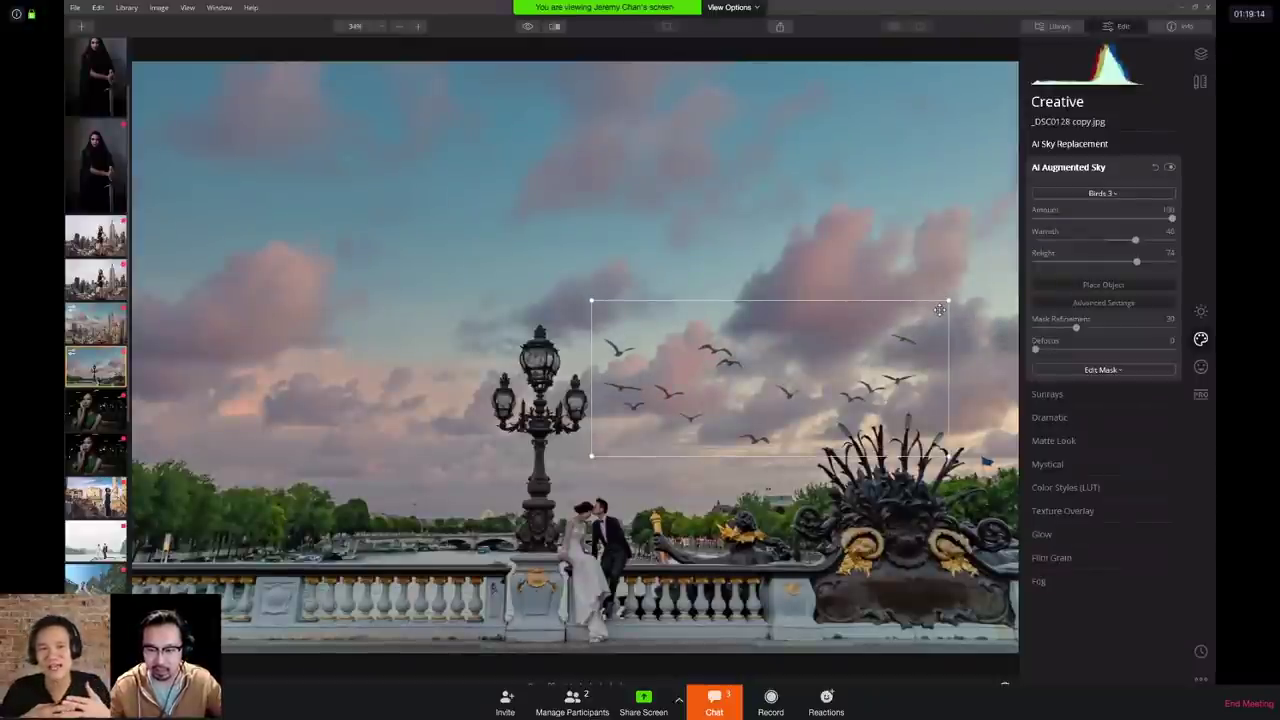
drag(948, 300, 786, 340)
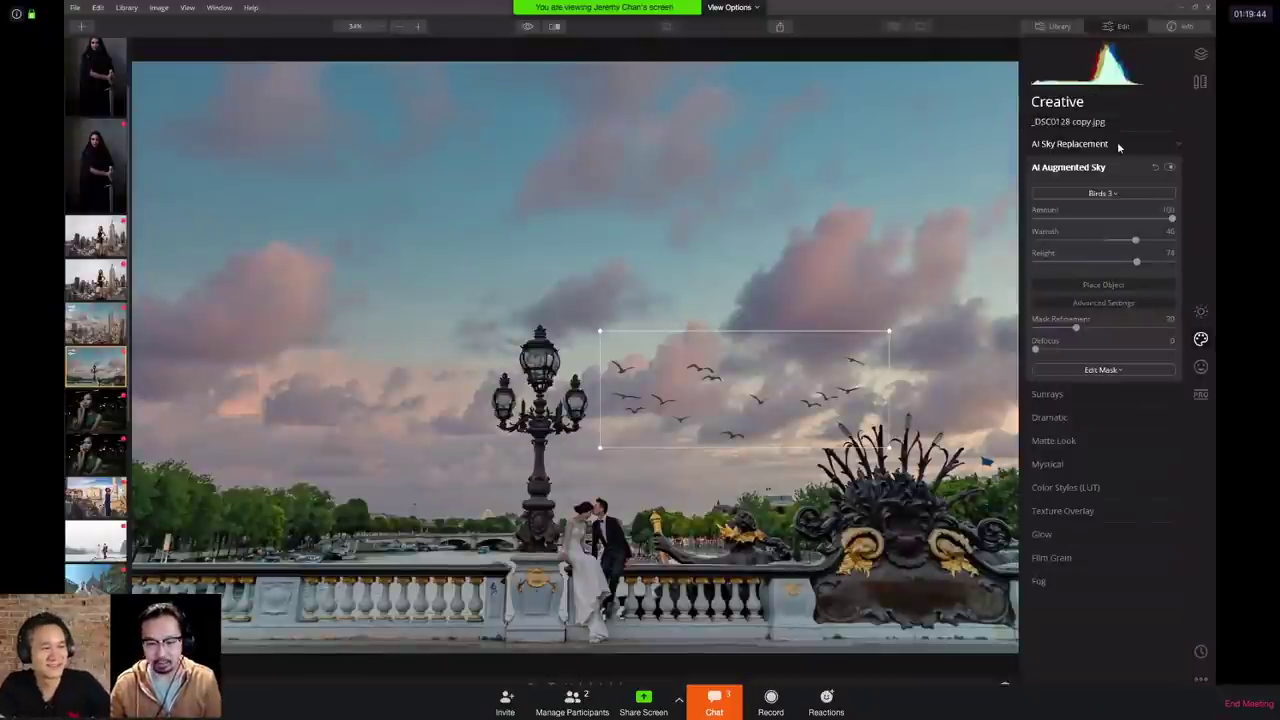
Step: Add an adjustment layer above the photo and view its AI Sky Replacement settings
click(1200, 56)
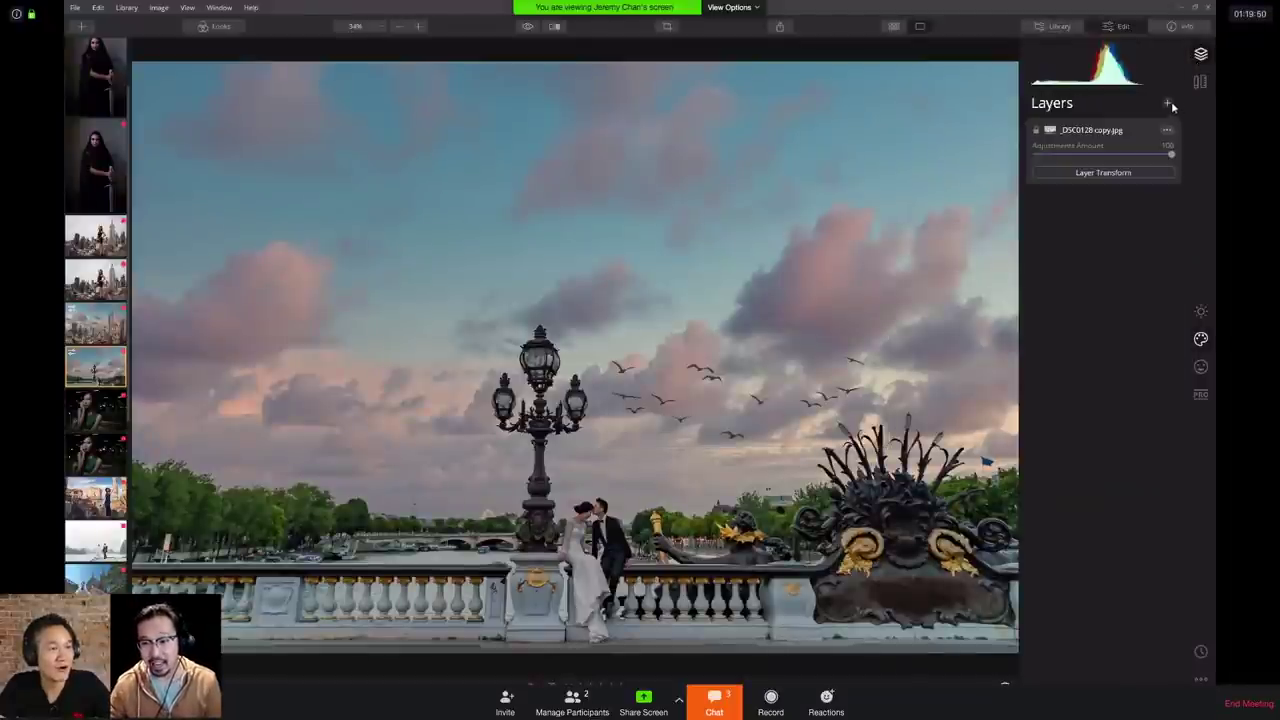
click(1167, 103)
click(1151, 119)
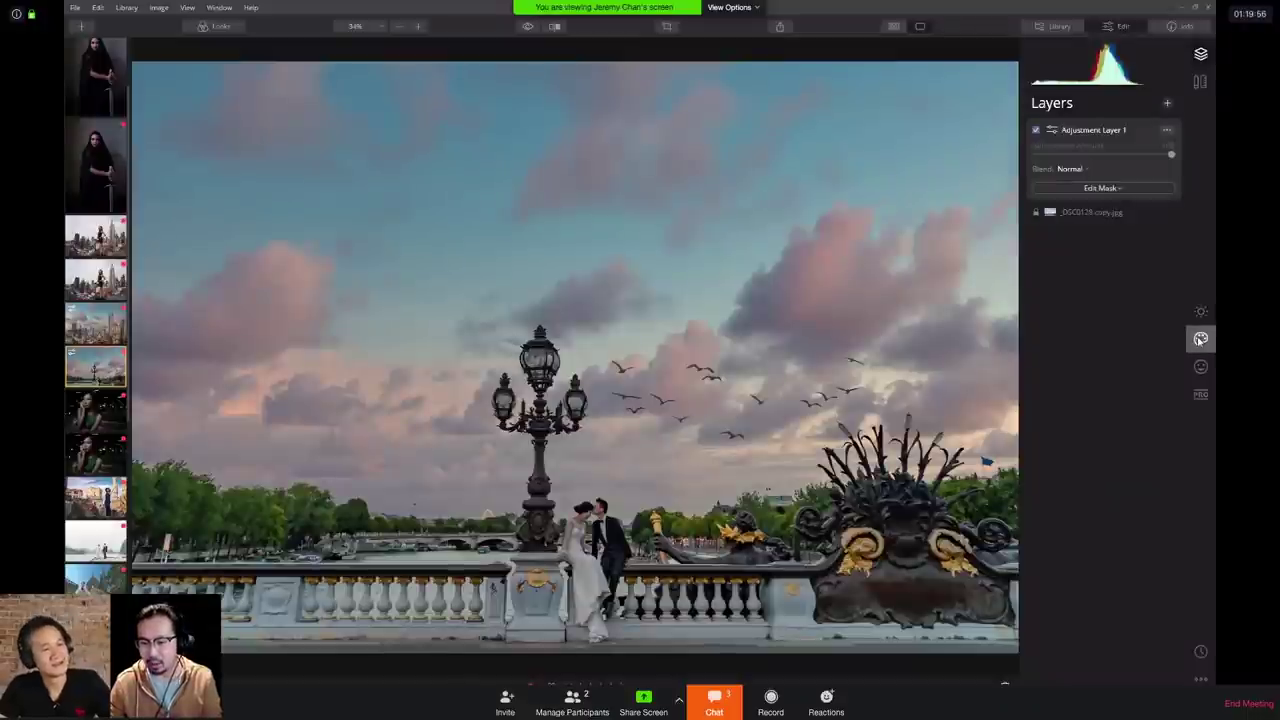
click(1151, 250)
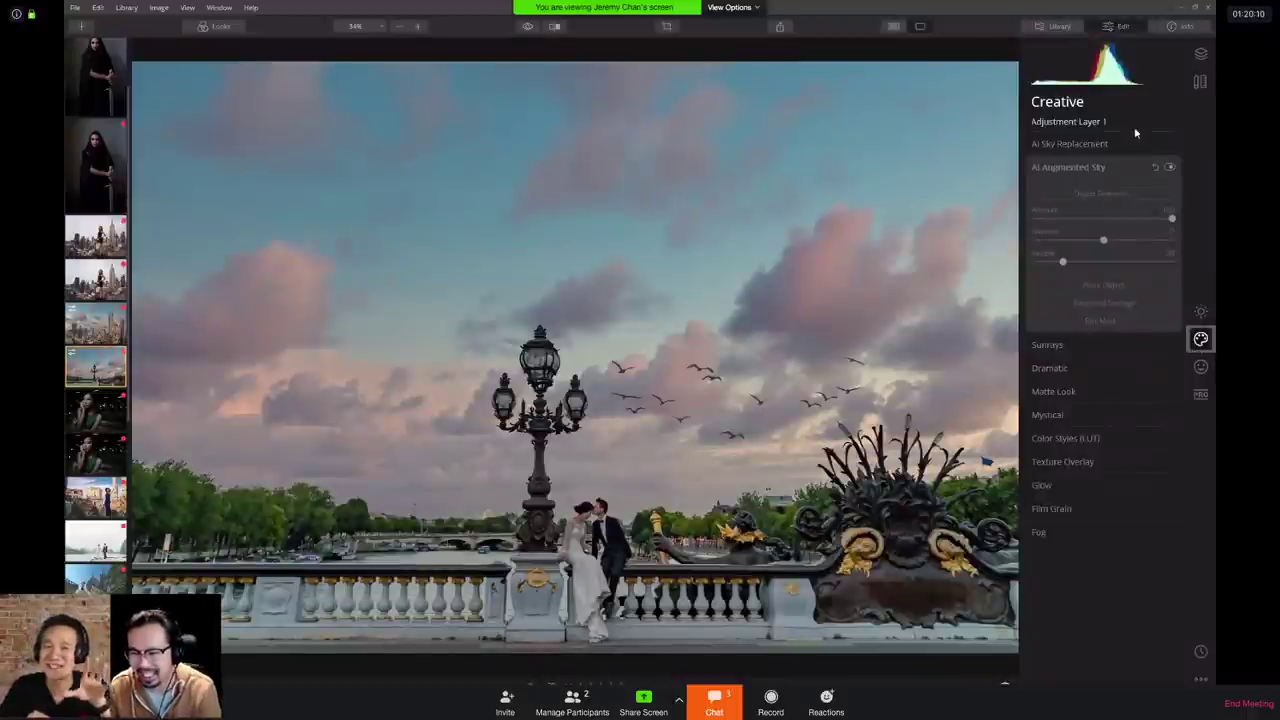
click(1086, 143)
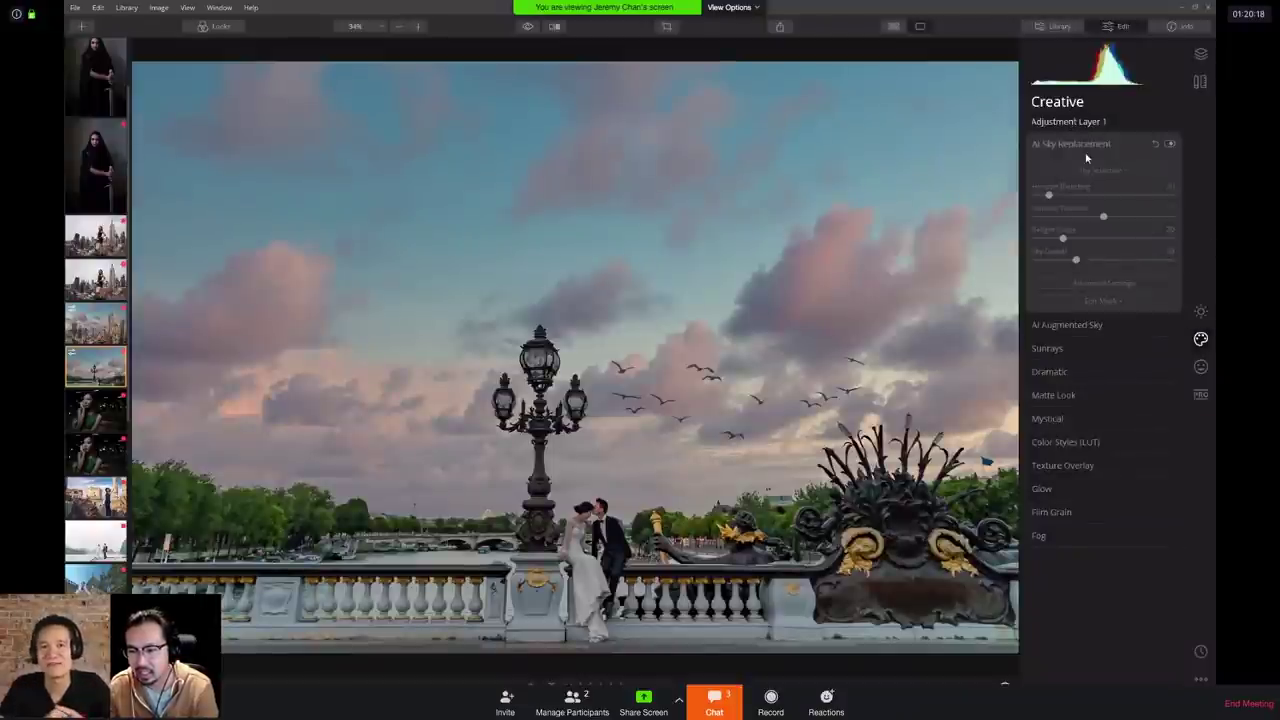
Step: Delete Adjustment Layer 1 from the Layers list
click(1199, 56)
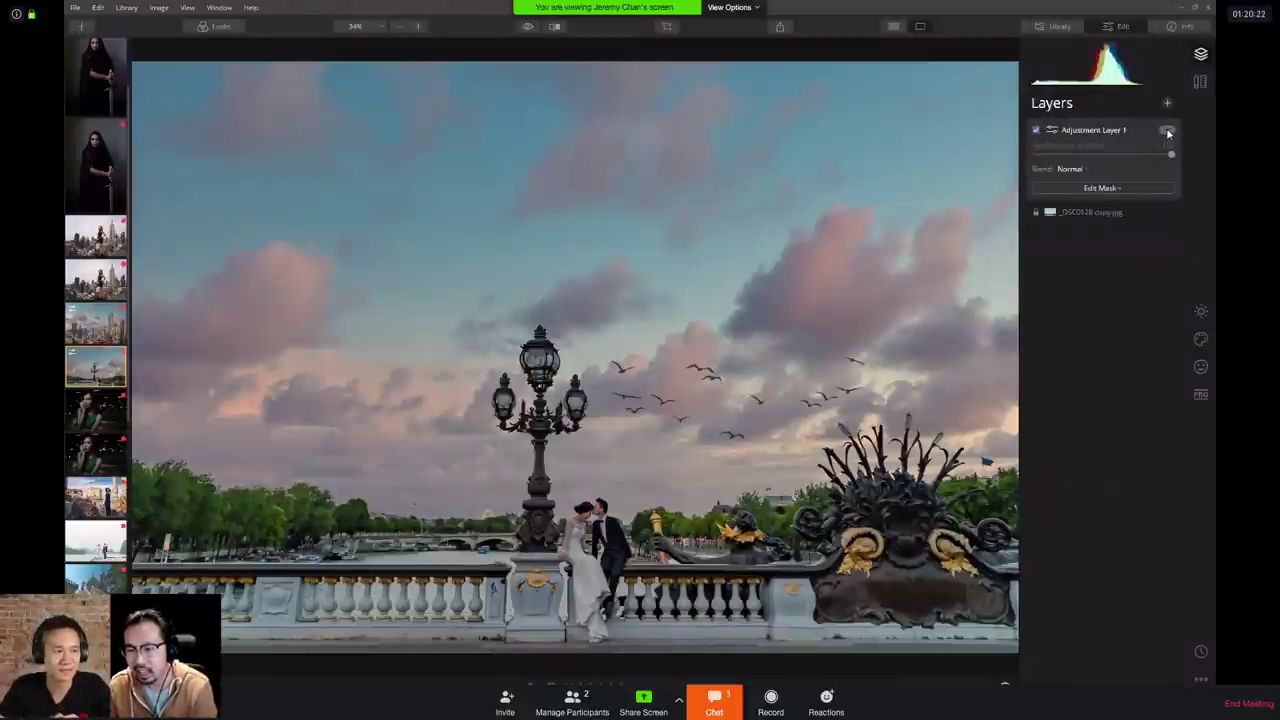
click(1167, 132)
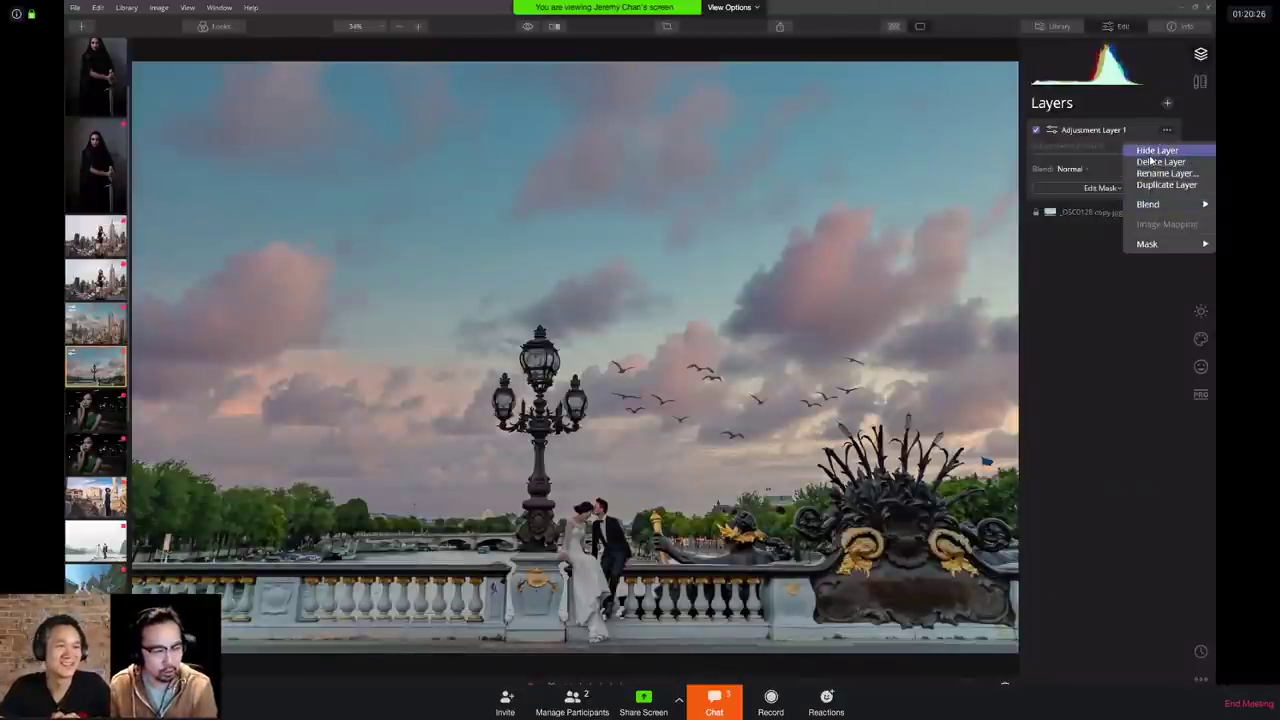
click(1158, 161)
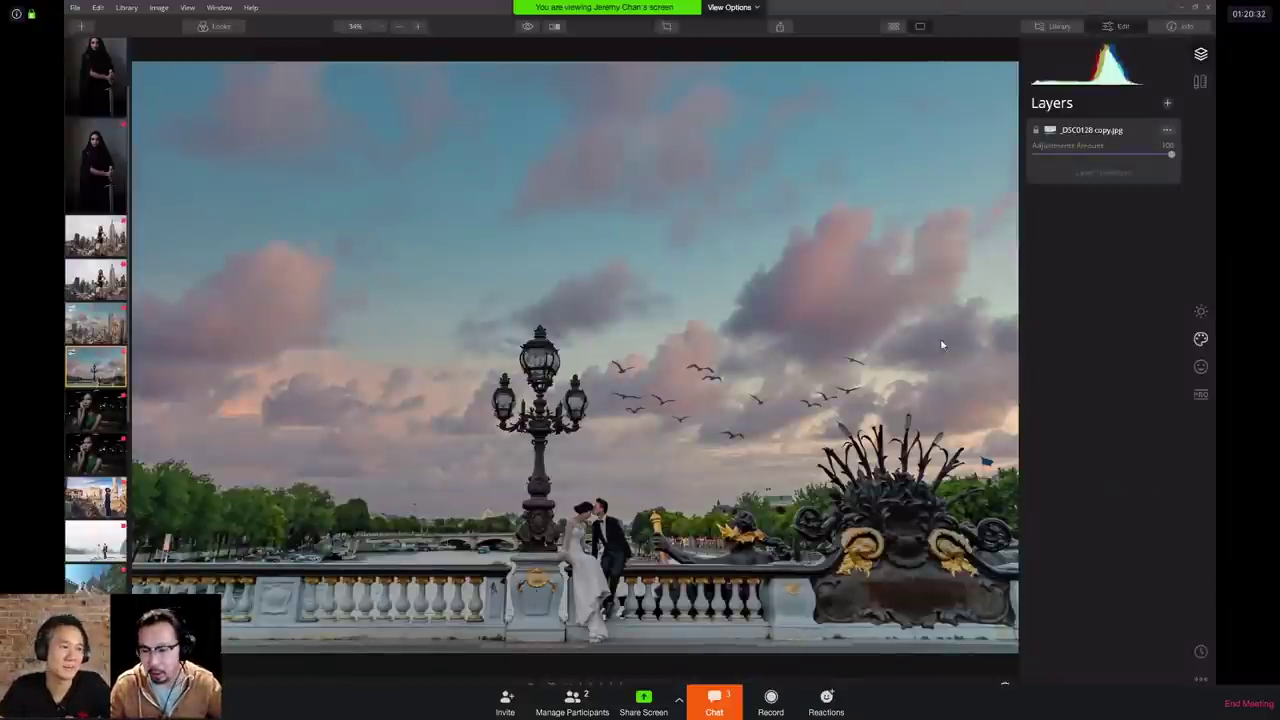
Step: Try Eagle 1 and Fireworks 1, then place Fireworks 2 just right of the lamppost
click(1200, 338)
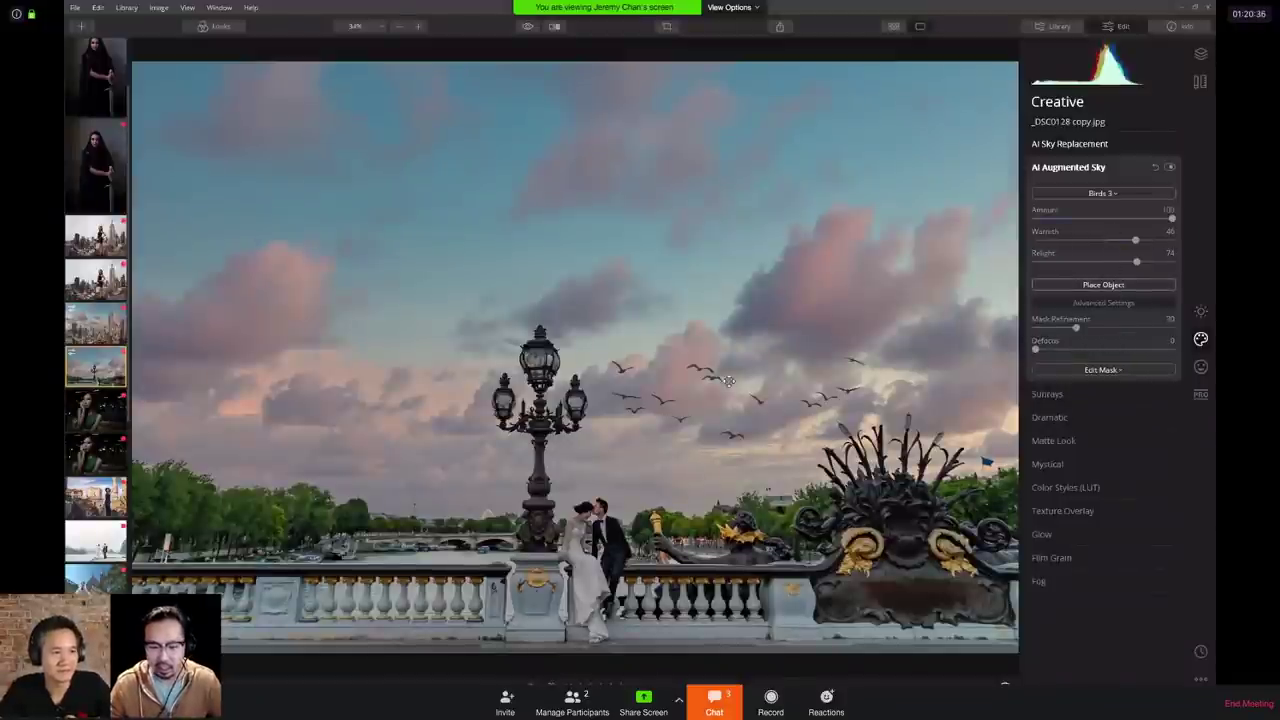
click(1108, 285)
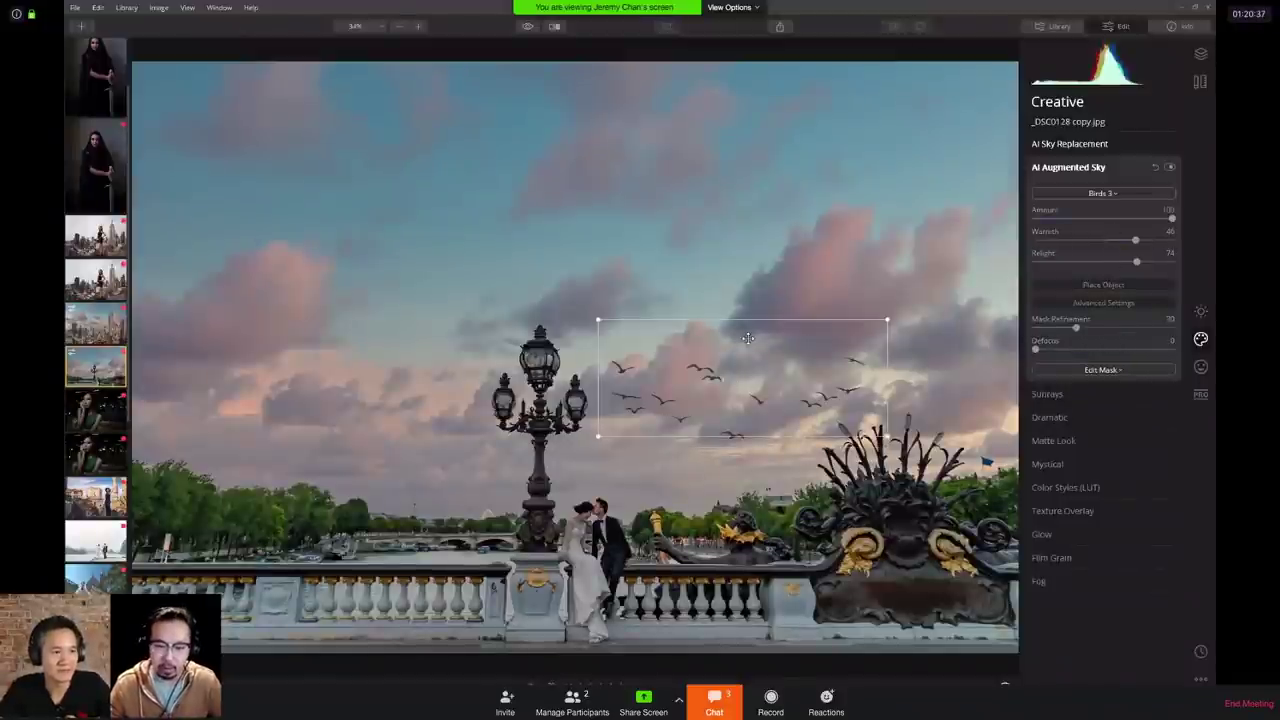
click(1100, 193)
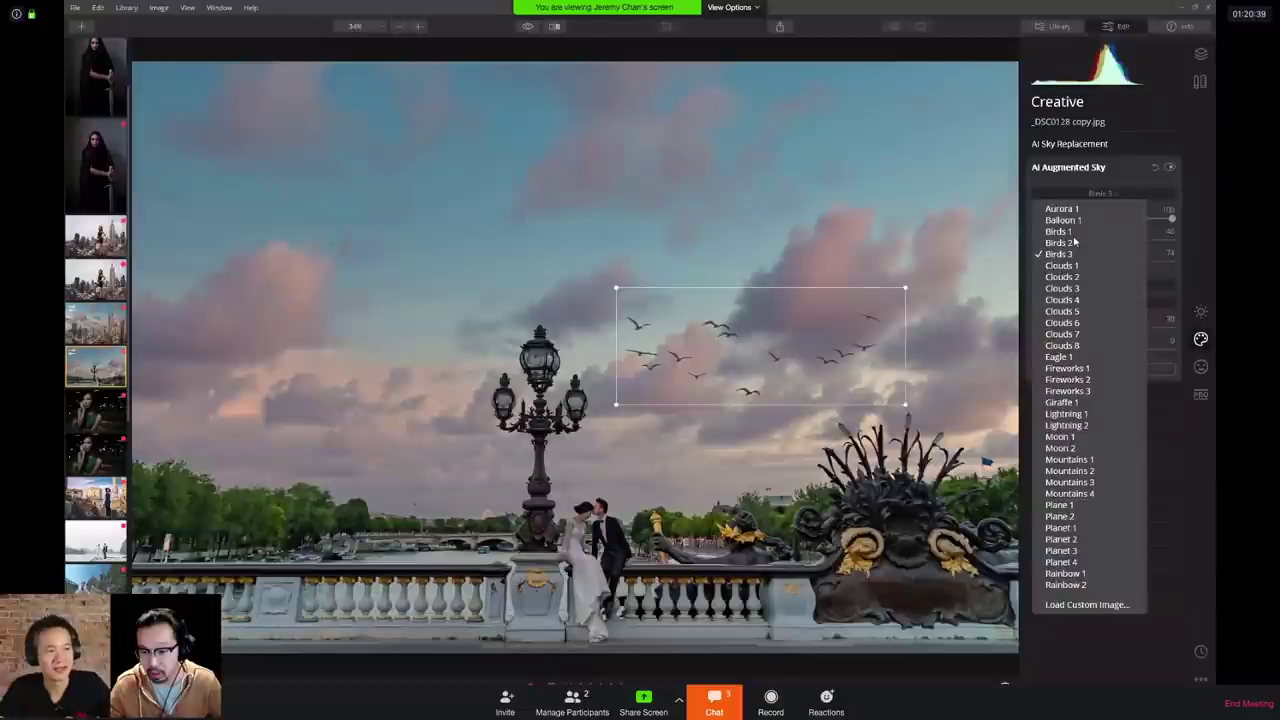
click(1070, 357)
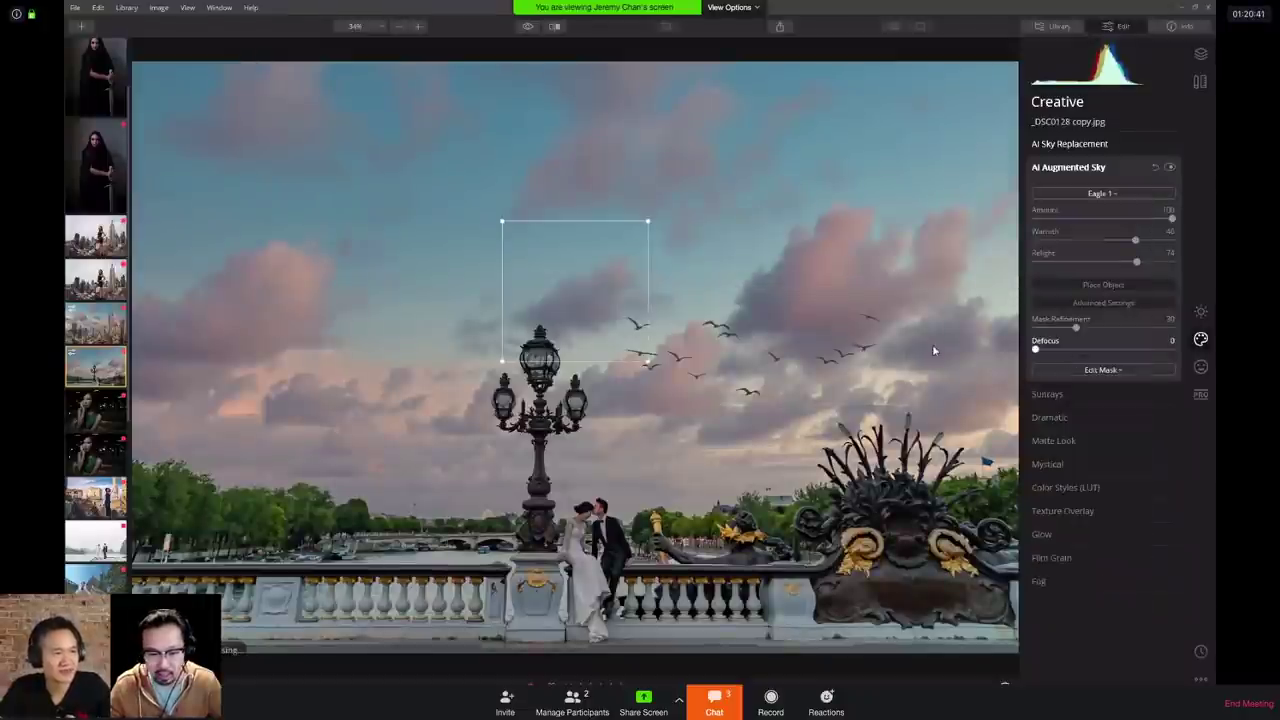
click(1128, 194)
click(1078, 370)
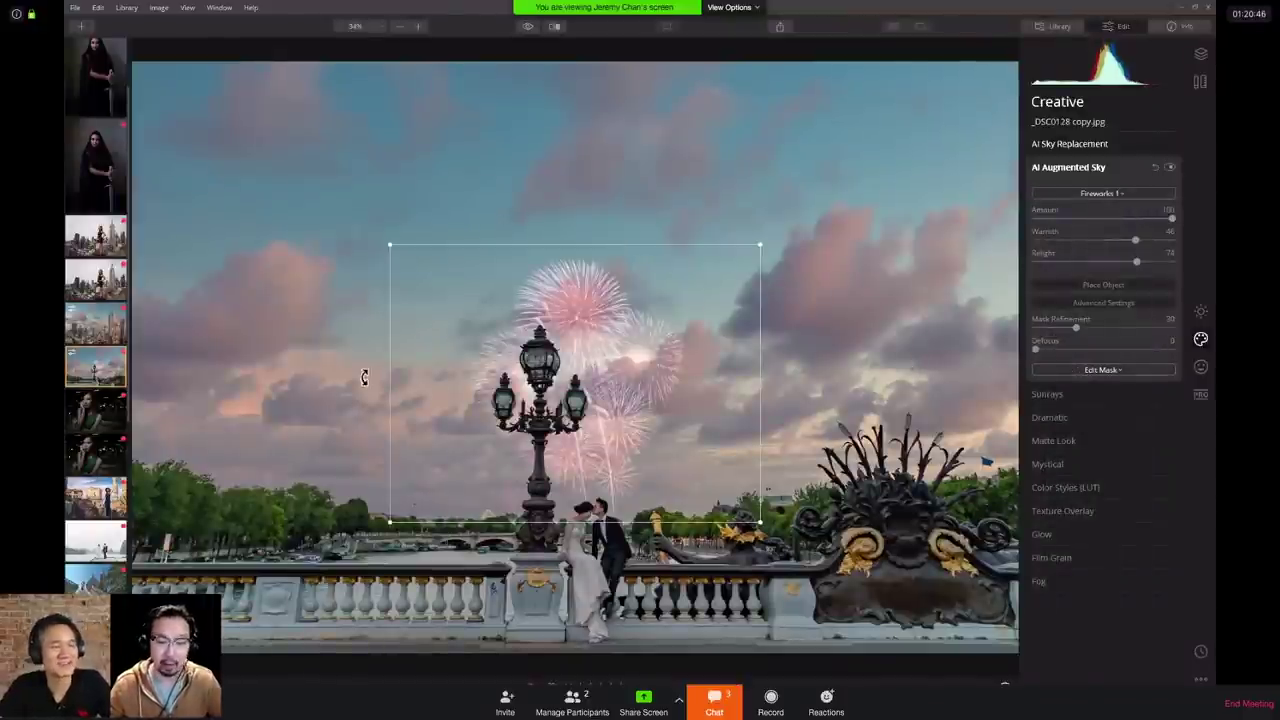
drag(601, 357, 640, 355)
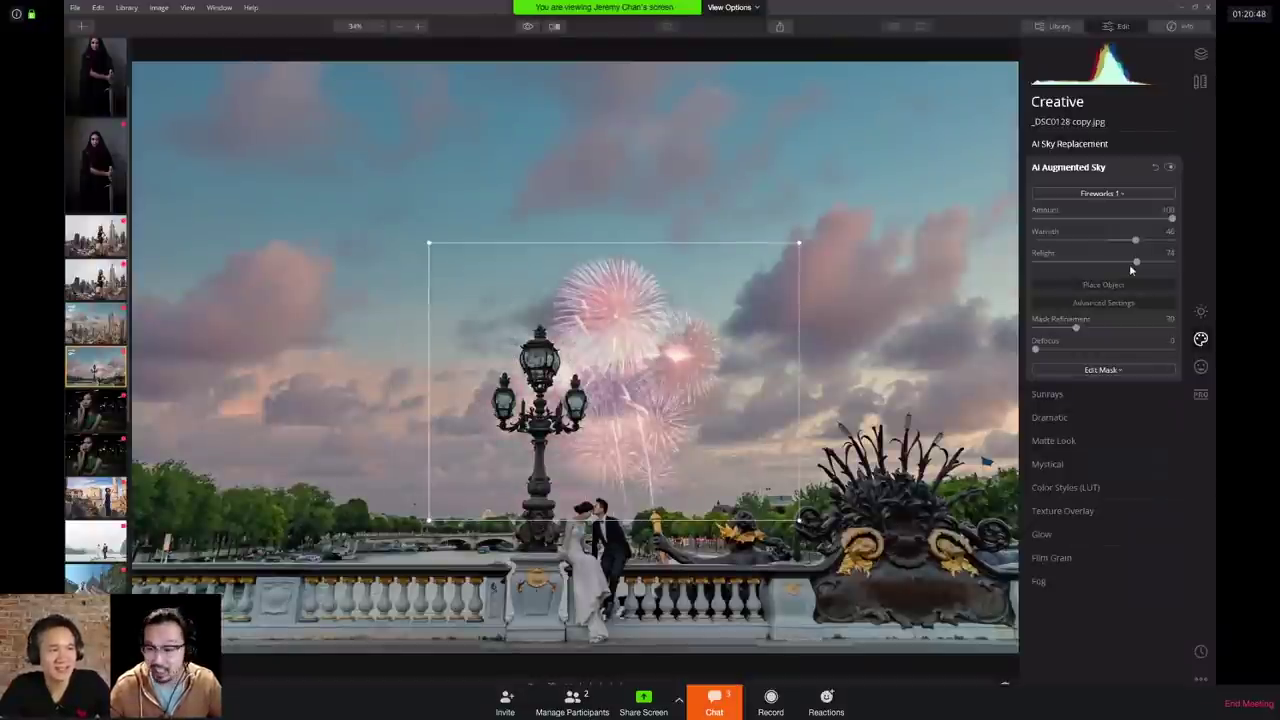
click(1104, 194)
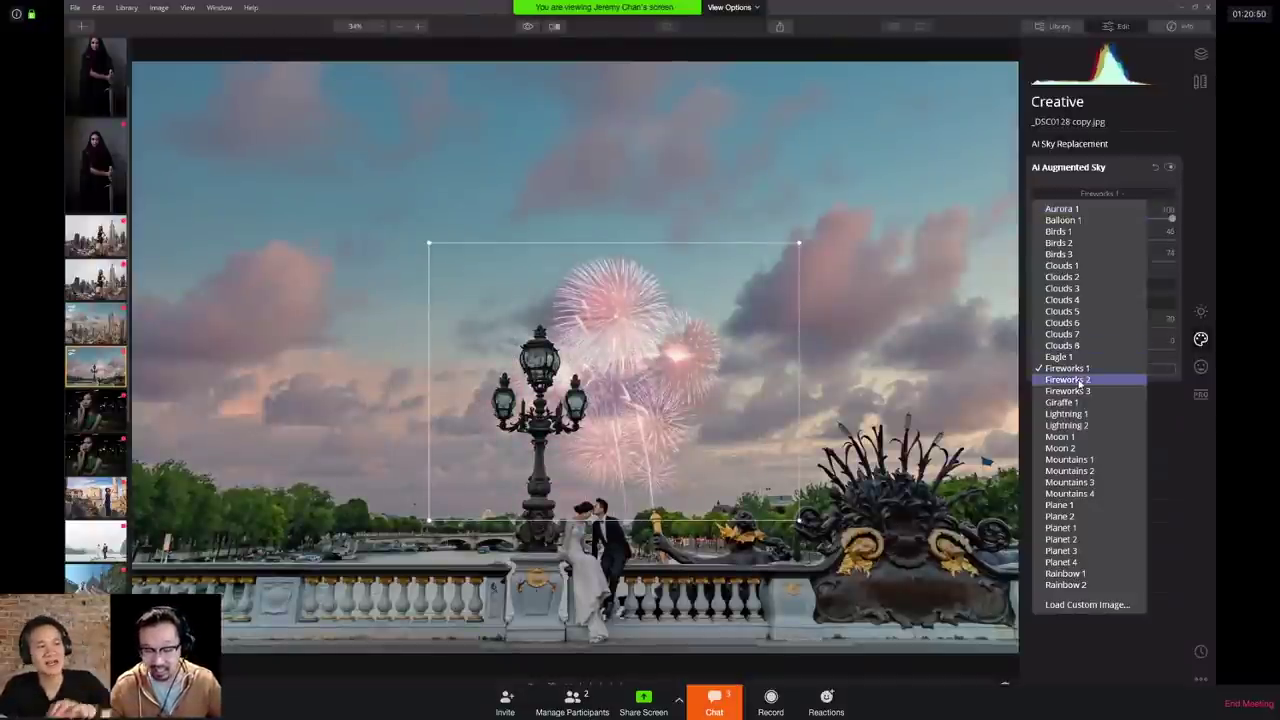
click(1070, 379)
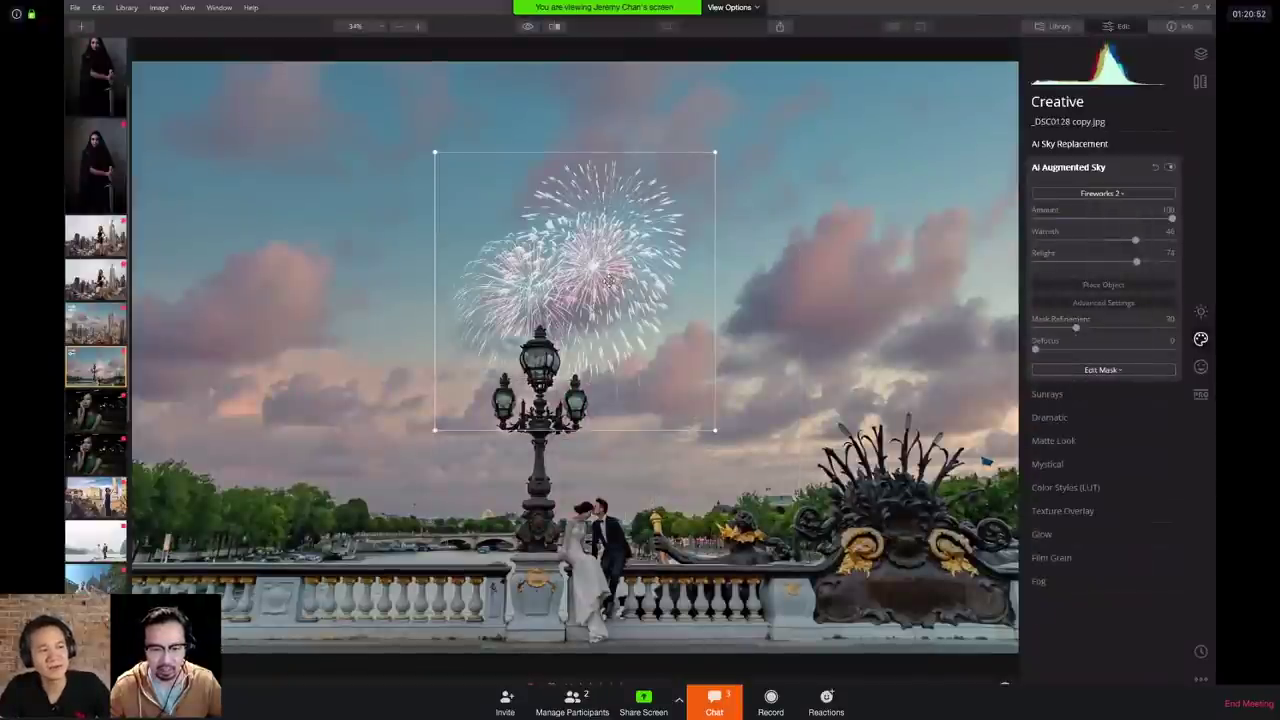
drag(783, 319, 859, 395)
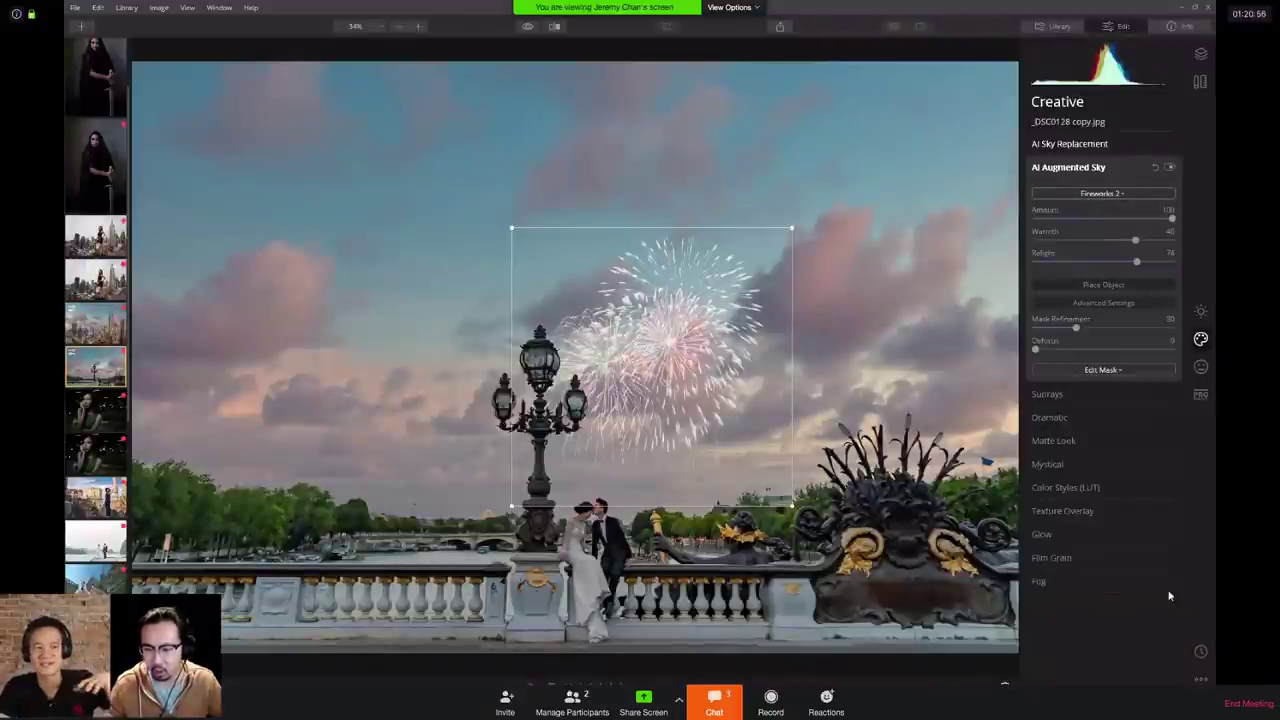
Step: Try the Starry Night 2 sky, then settle on Starry Night 1
click(1077, 143)
click(1094, 171)
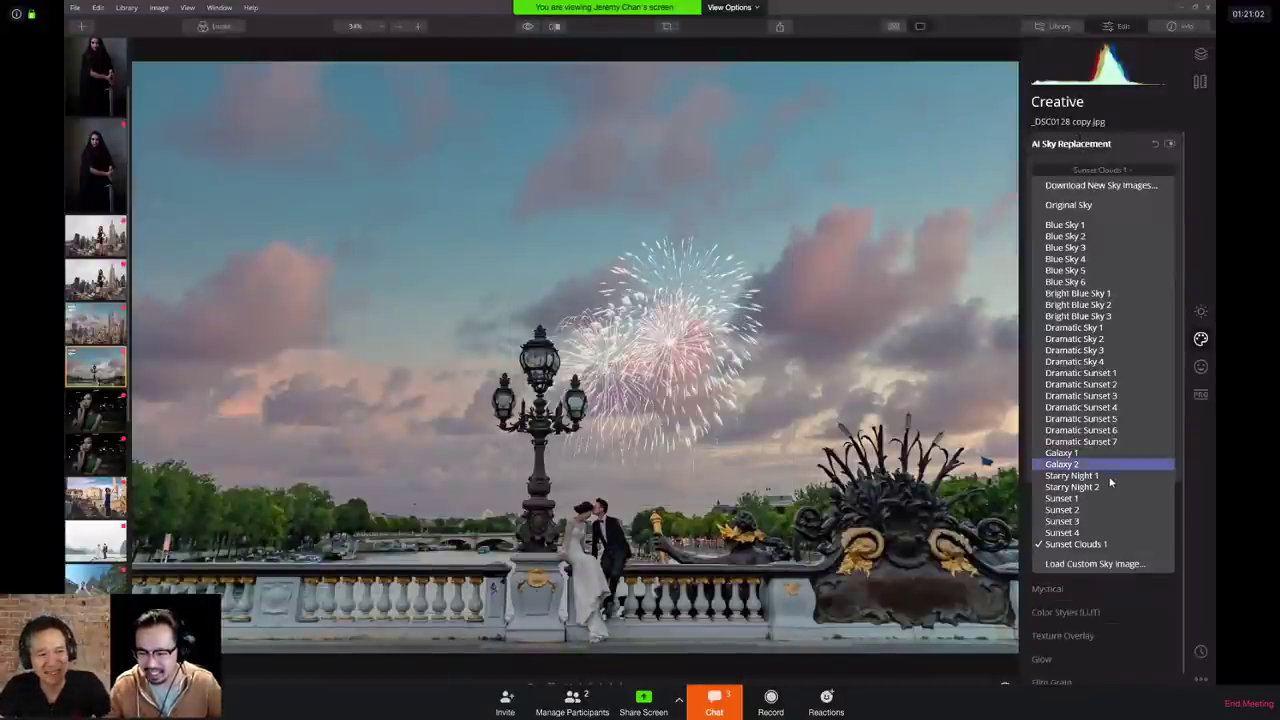
click(1104, 487)
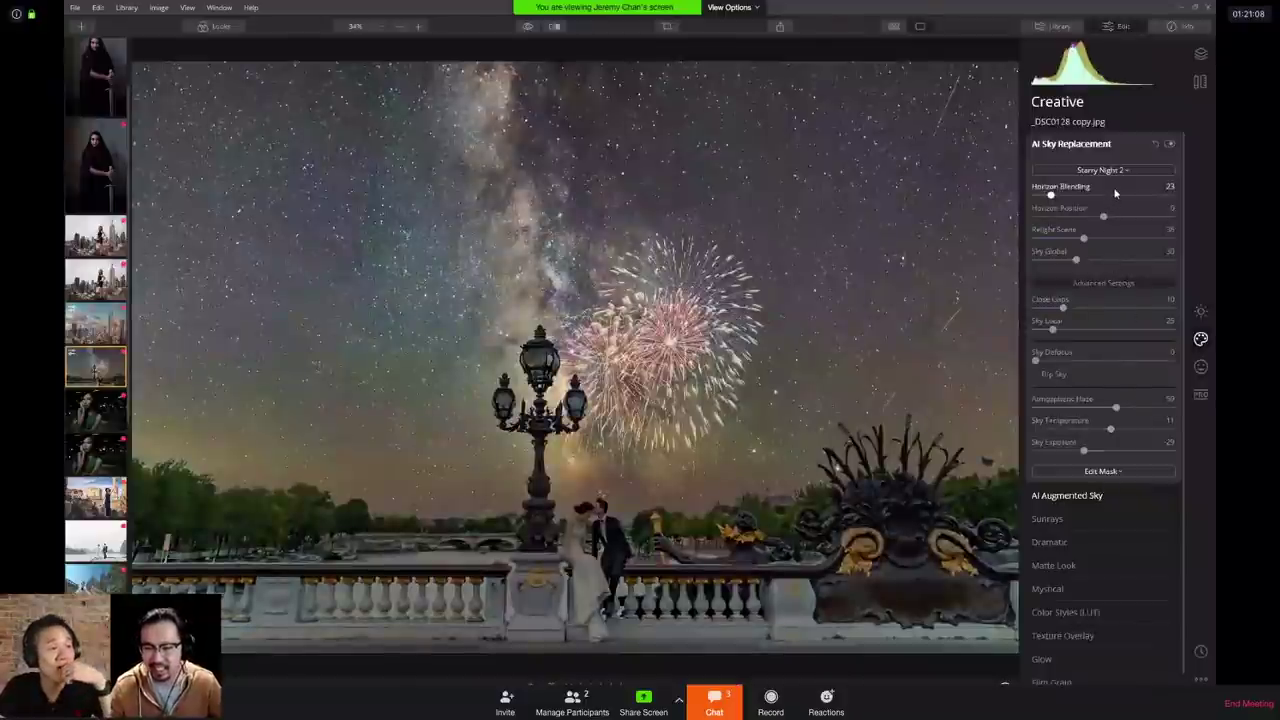
click(1117, 172)
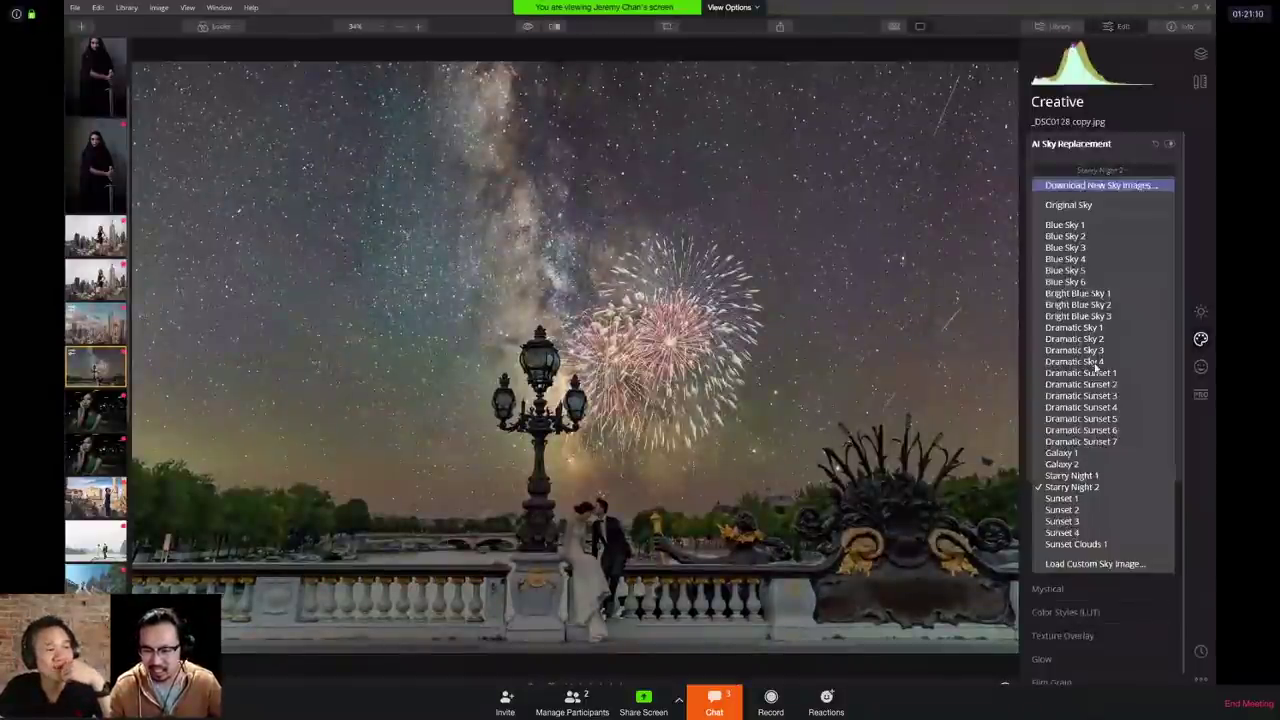
click(1073, 482)
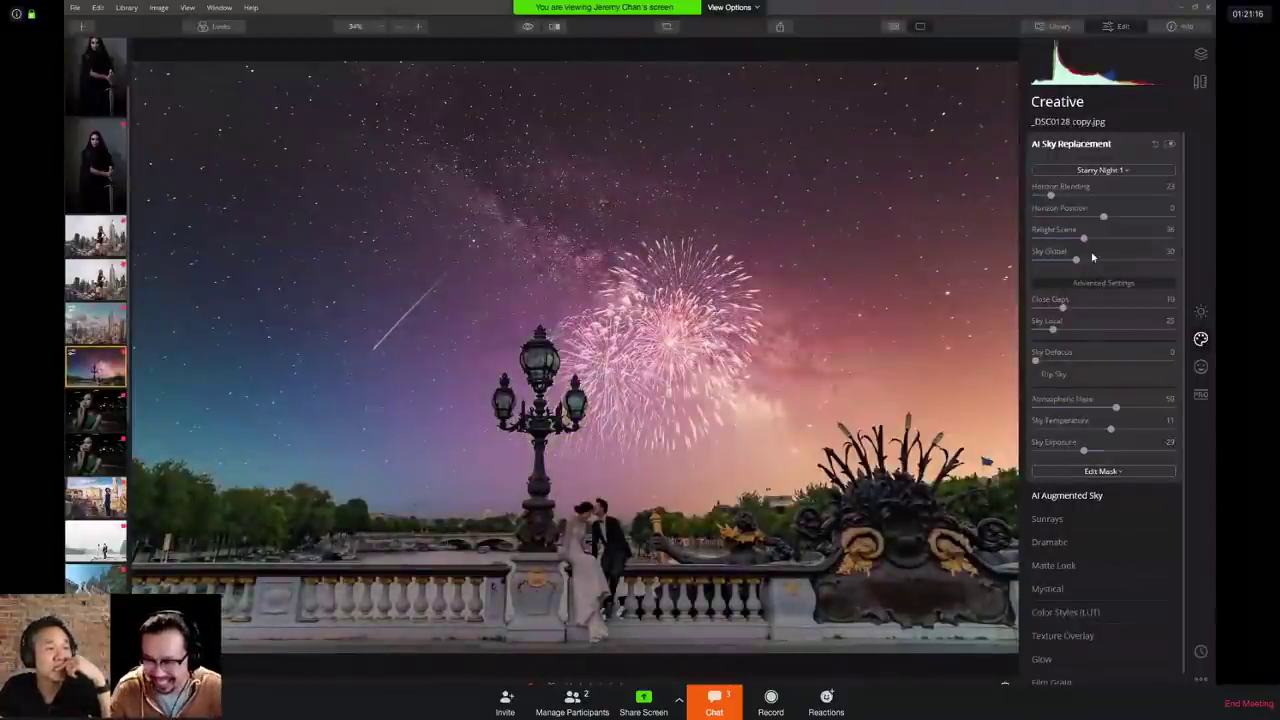
Step: Reset Relight Scene to 0, raise Atmospheric Haze to 82, and darken Sky Exposure to -54
double_click(1038, 235)
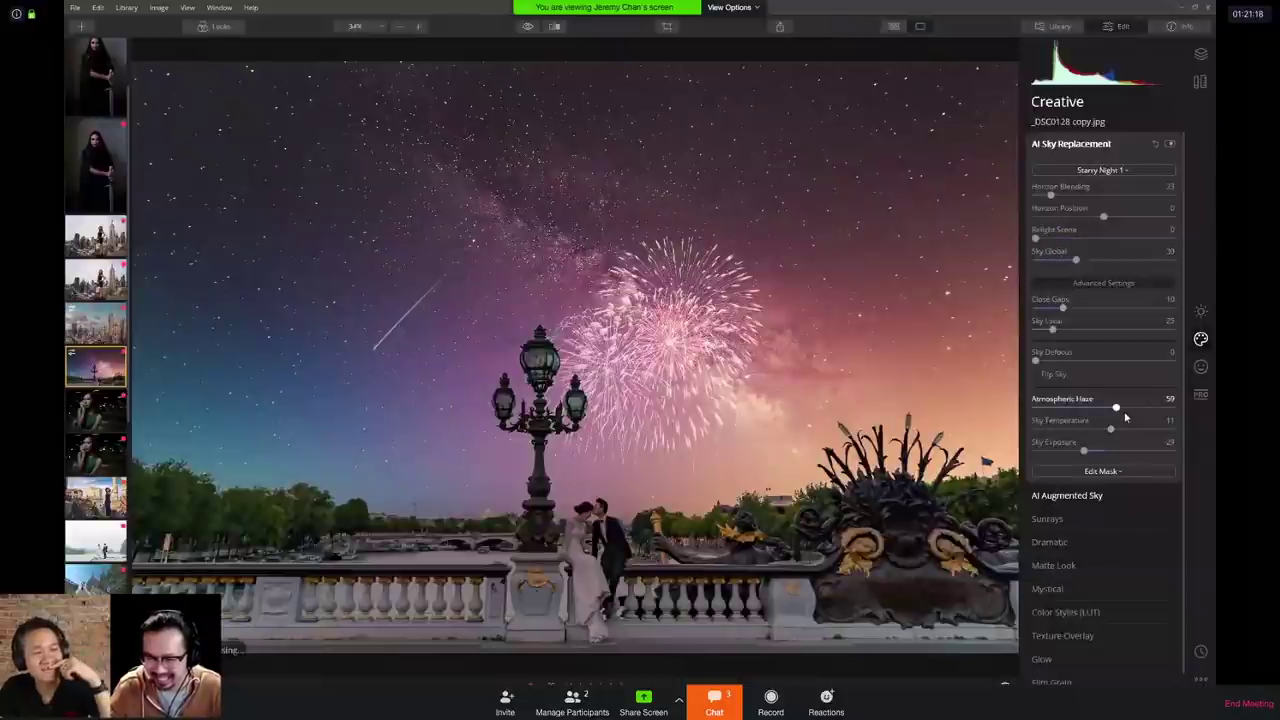
drag(1116, 408, 1147, 410)
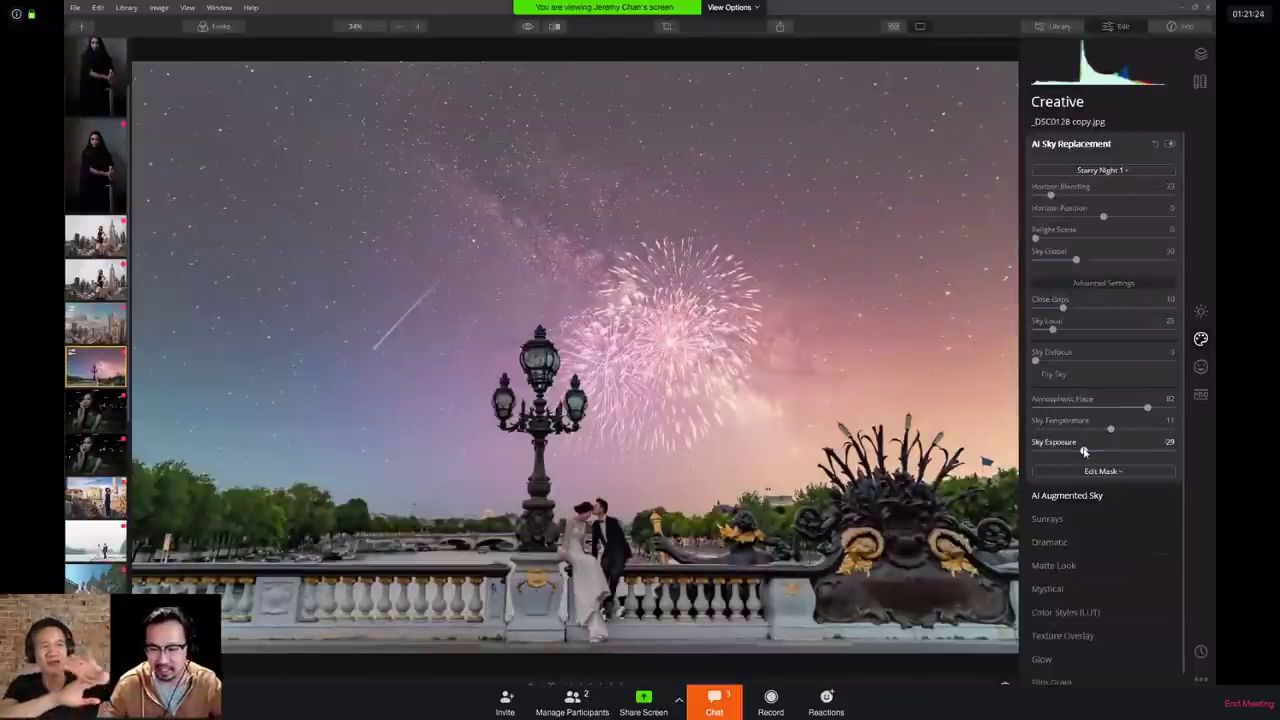
drag(1072, 456, 1119, 428)
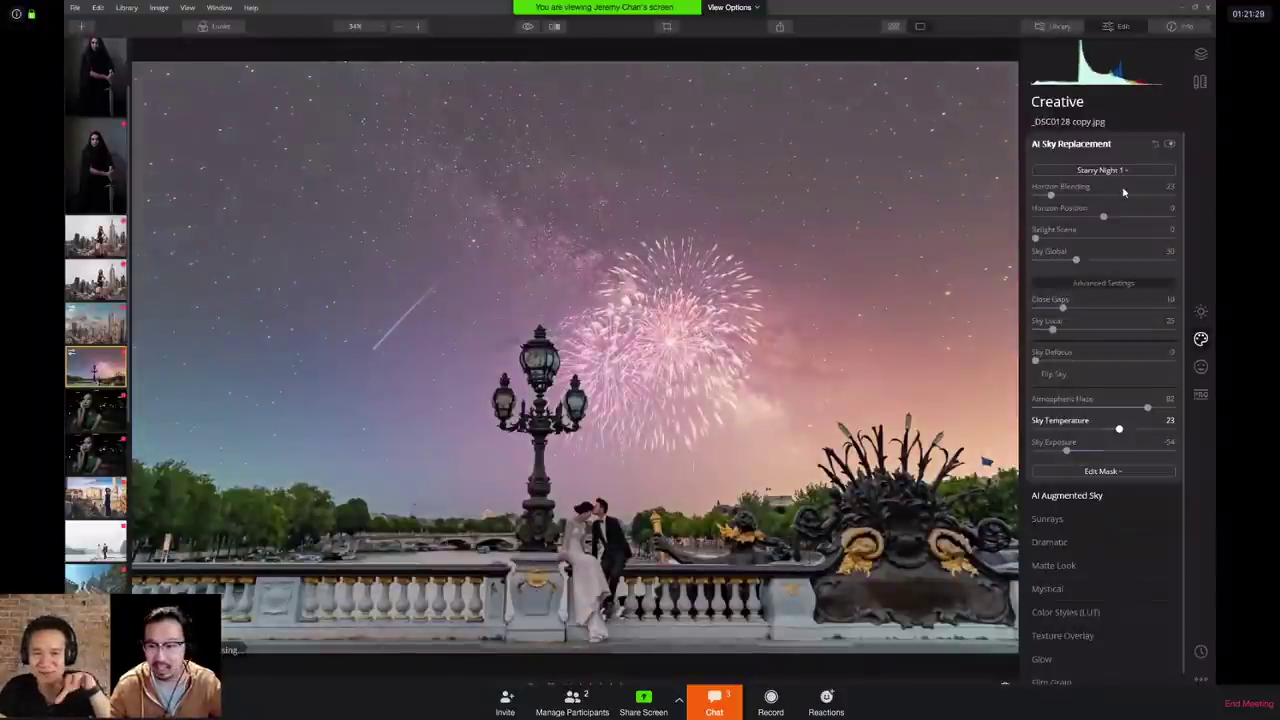
Step: Try the Plane 1 object, then swap it for Moon 1
click(1091, 494)
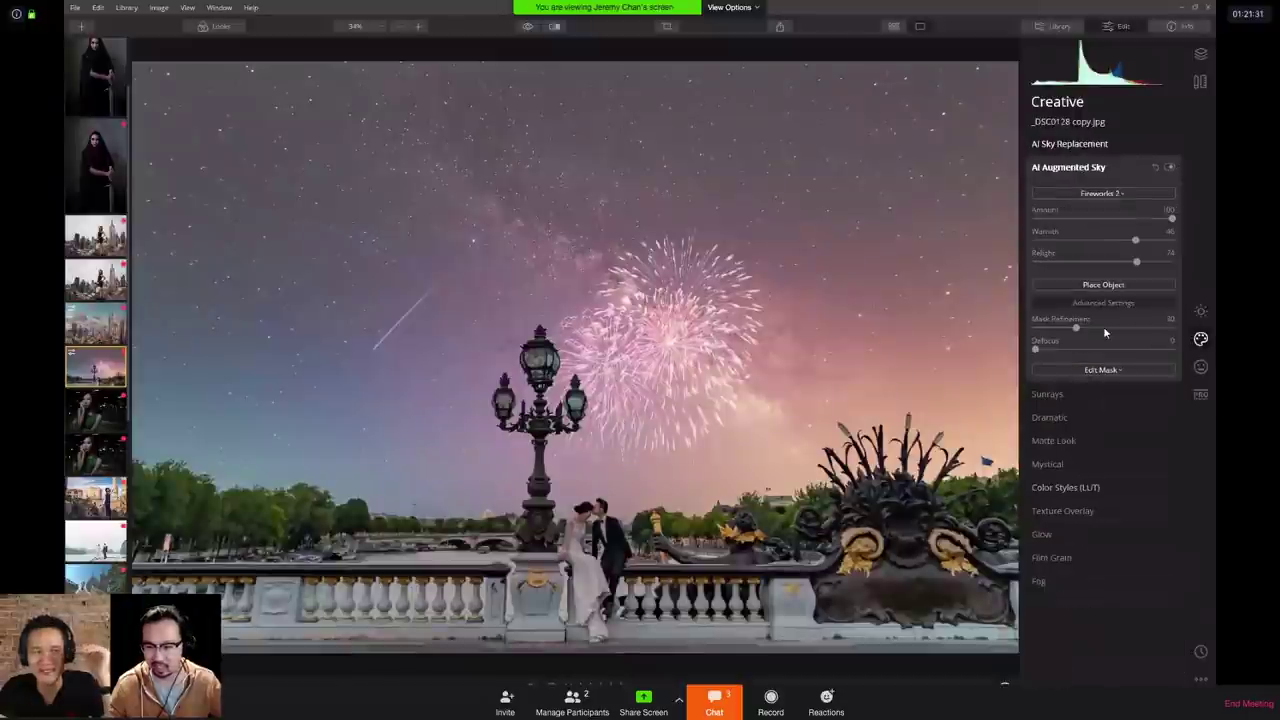
click(1105, 194)
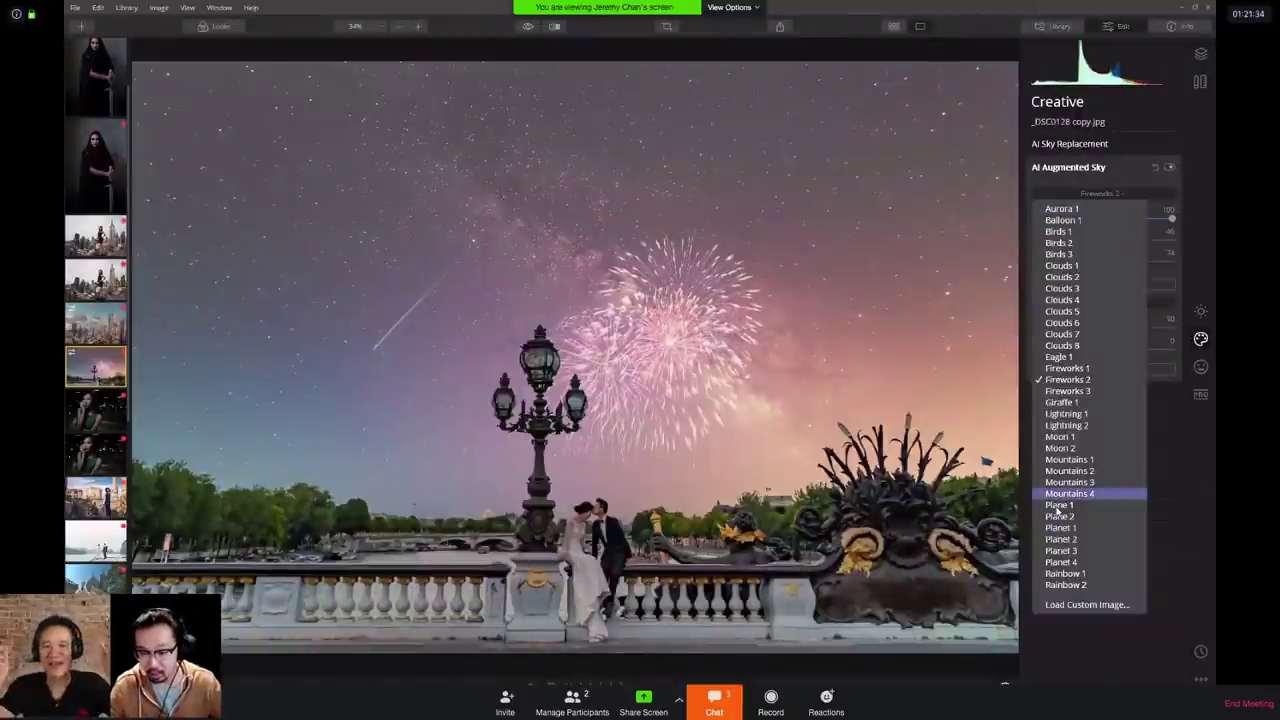
click(1058, 506)
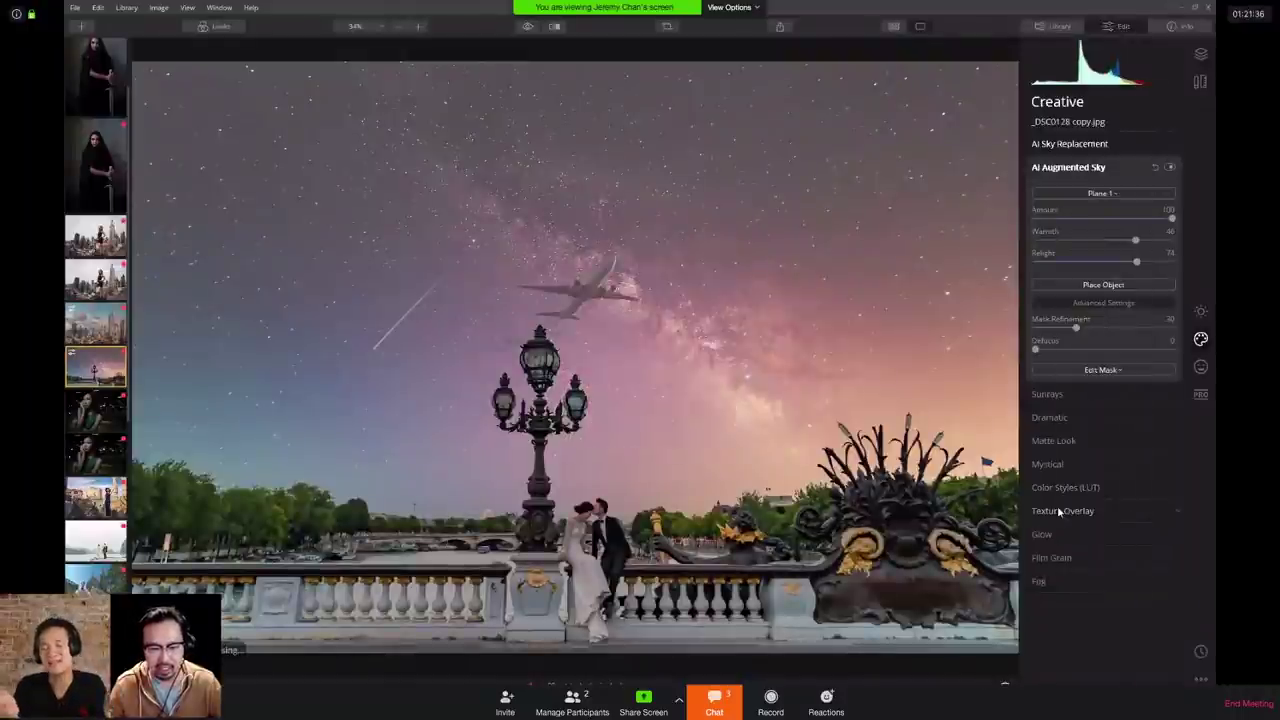
click(1108, 194)
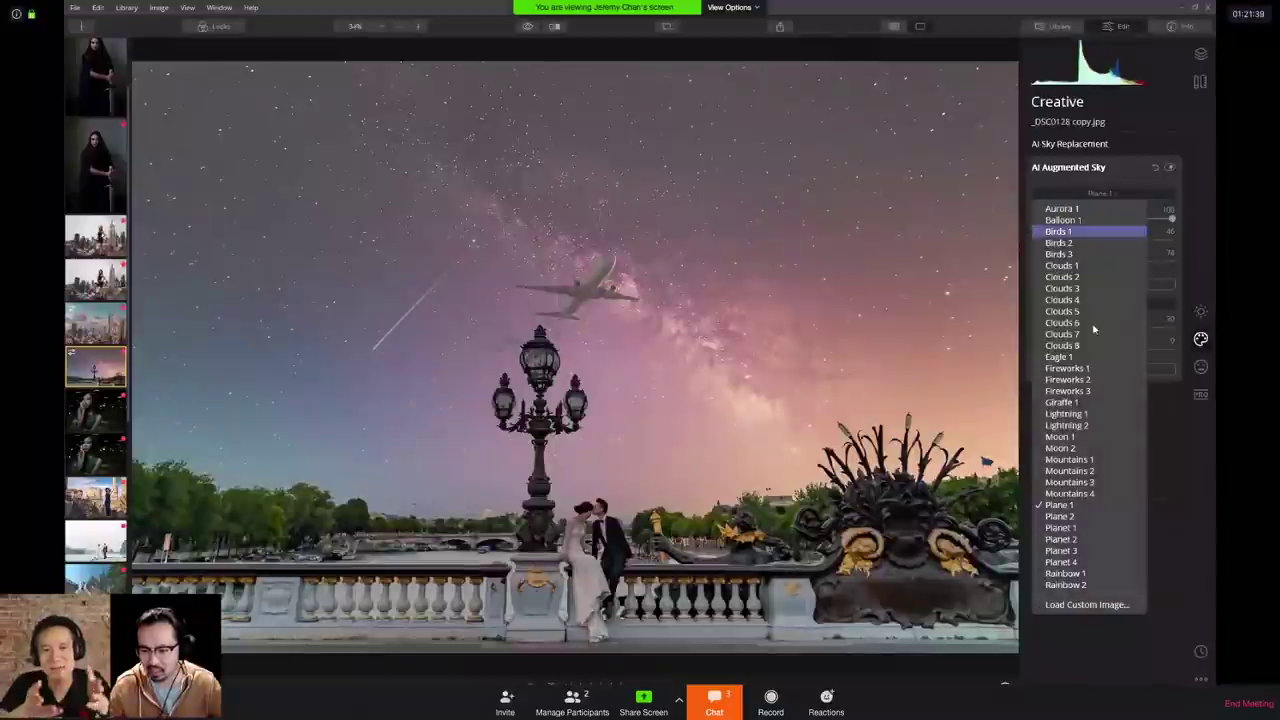
click(1062, 437)
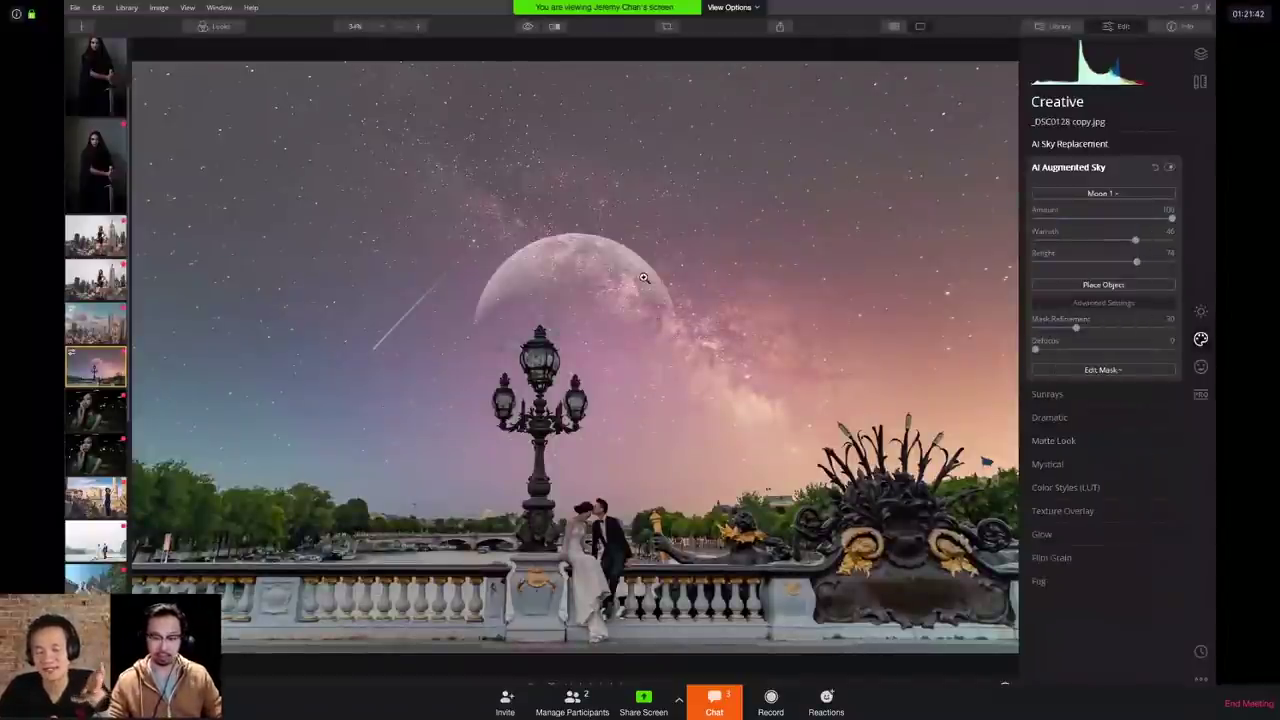
Step: Enable Place Object and position a large moon across the upper-right sky
click(1042, 282)
drag(617, 291, 835, 421)
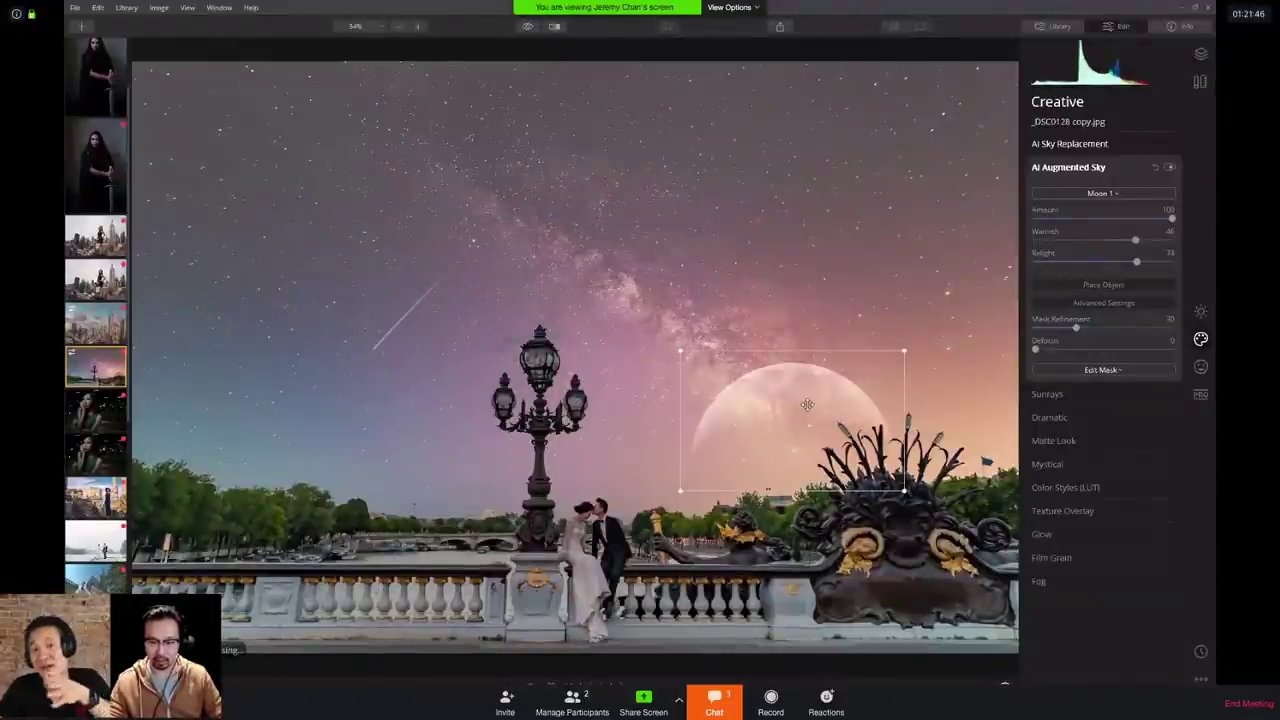
drag(815, 400, 872, 175)
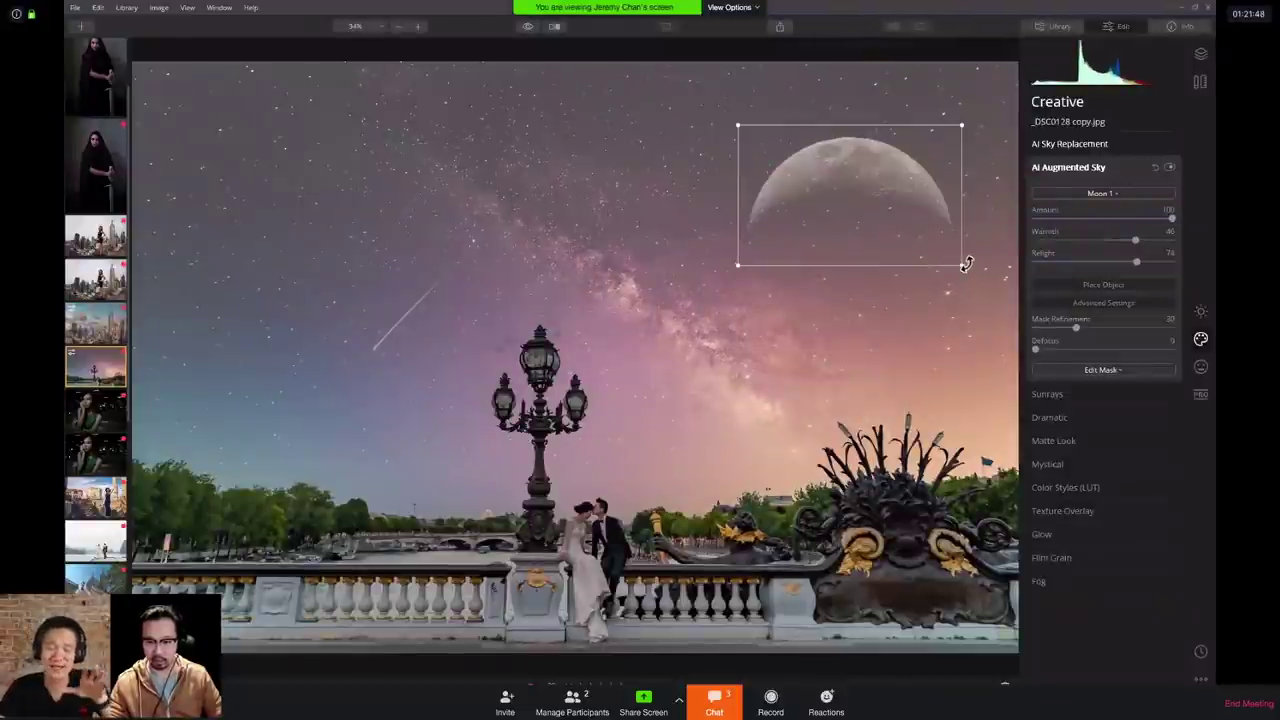
drag(960, 260, 934, 224)
drag(799, 248, 646, 254)
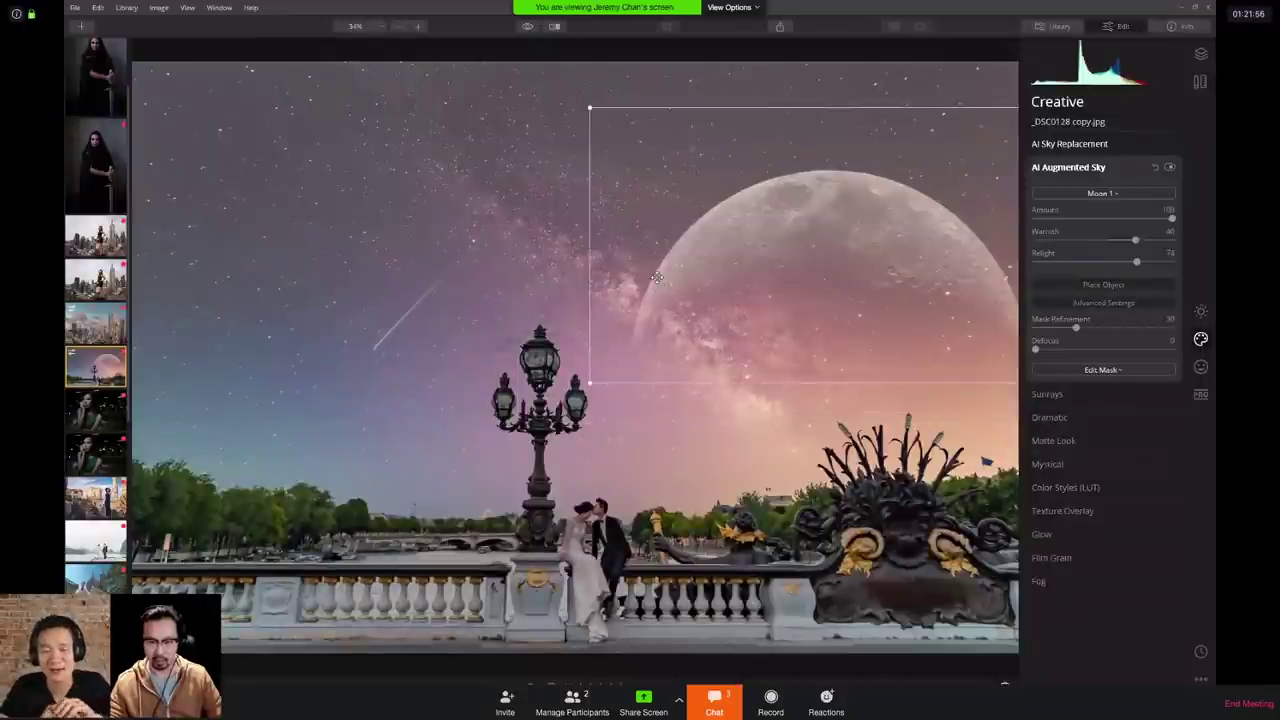
Step: Switch to Moon 2, move it to the upper right, and set Mask Refinement to 22
click(1061, 193)
click(1076, 455)
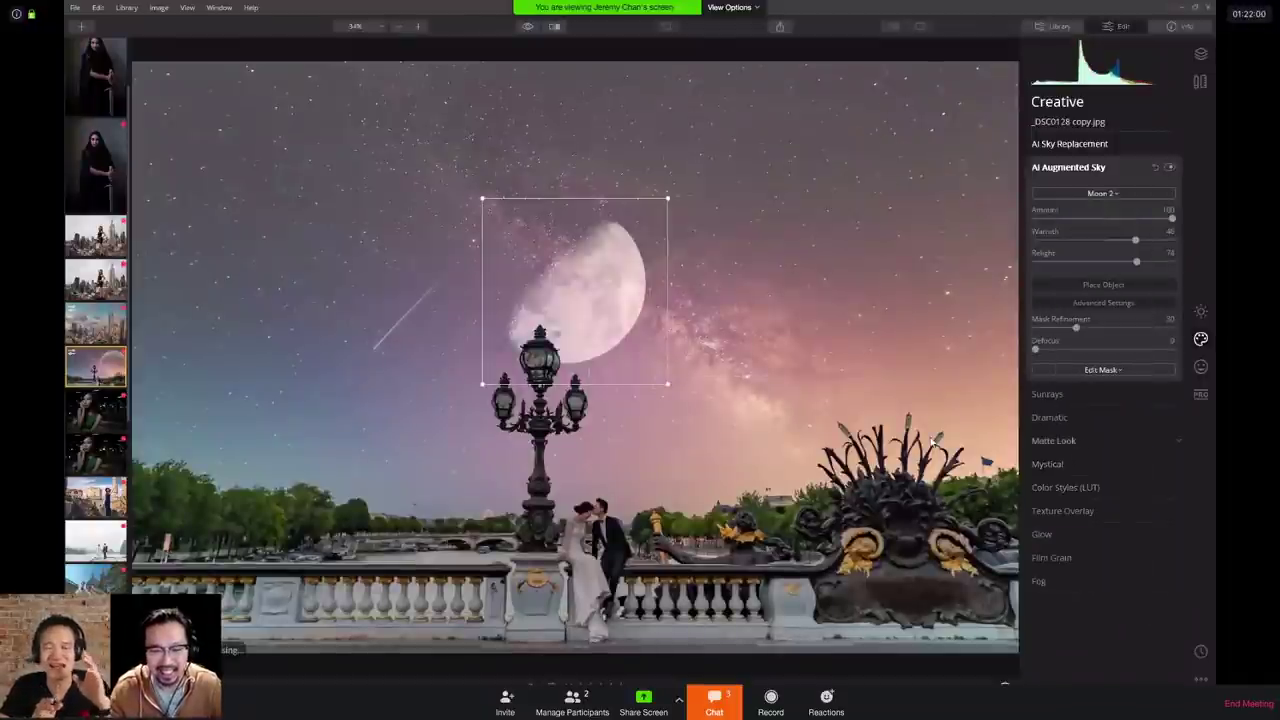
drag(614, 314, 909, 208)
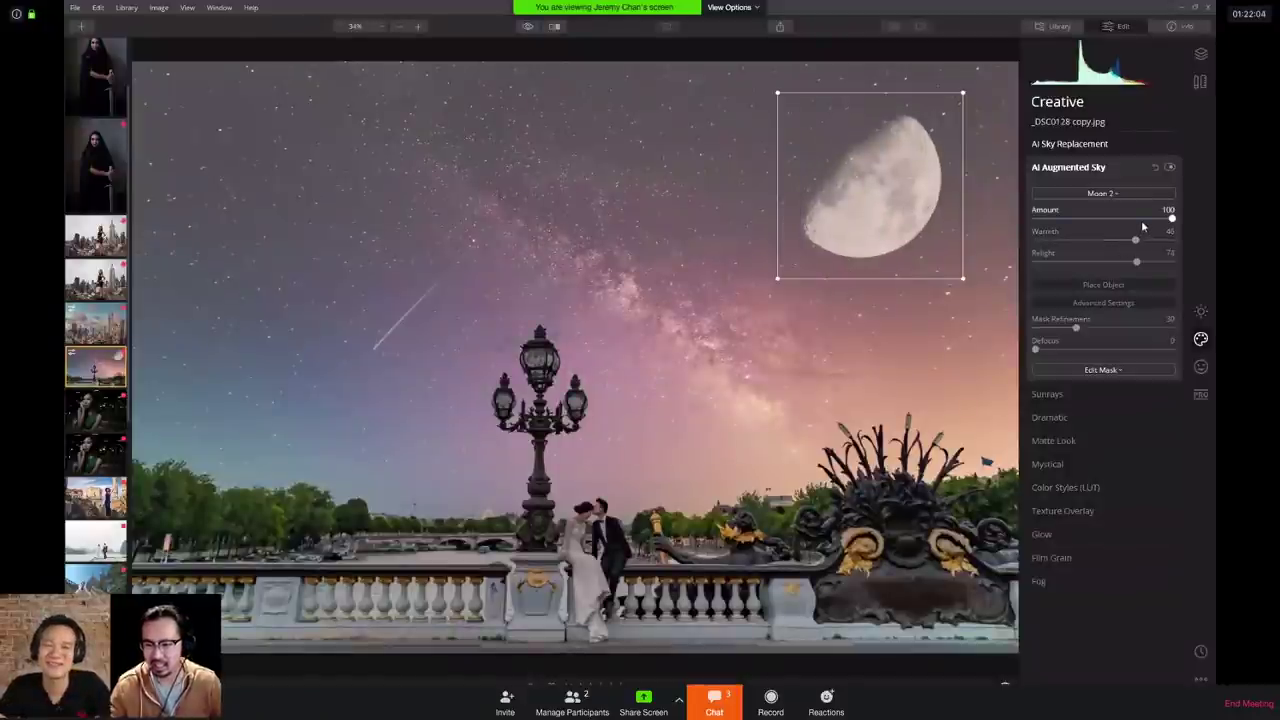
mouse_move(1171, 217)
mouse_down()
mouse_move(1129, 220)
mouse_move(1171, 217)
mouse_up()
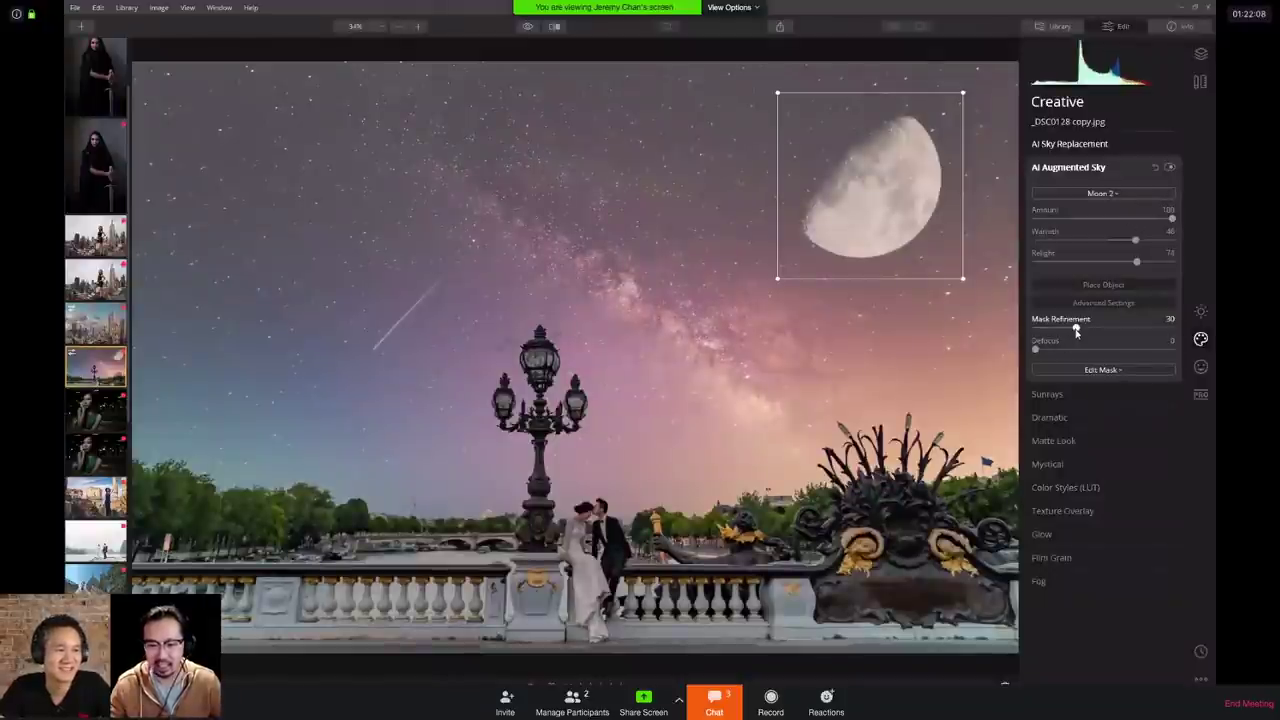
drag(1075, 327, 1064, 327)
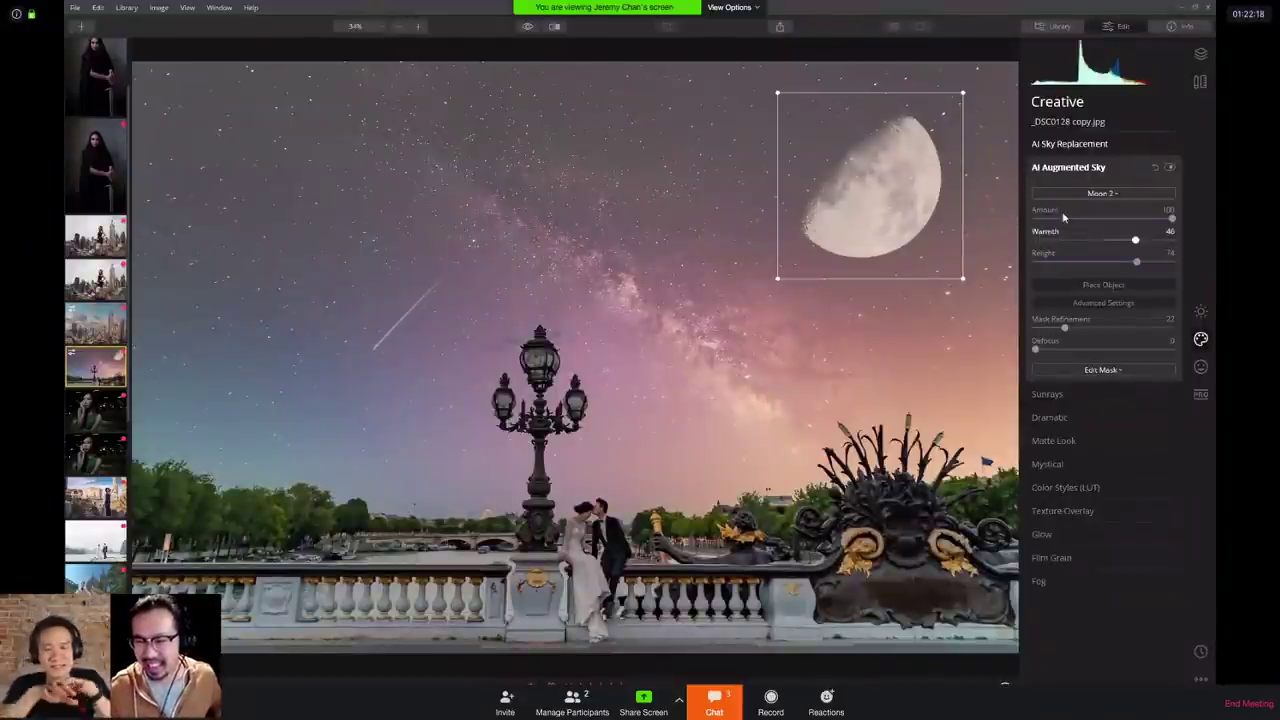
click(1092, 169)
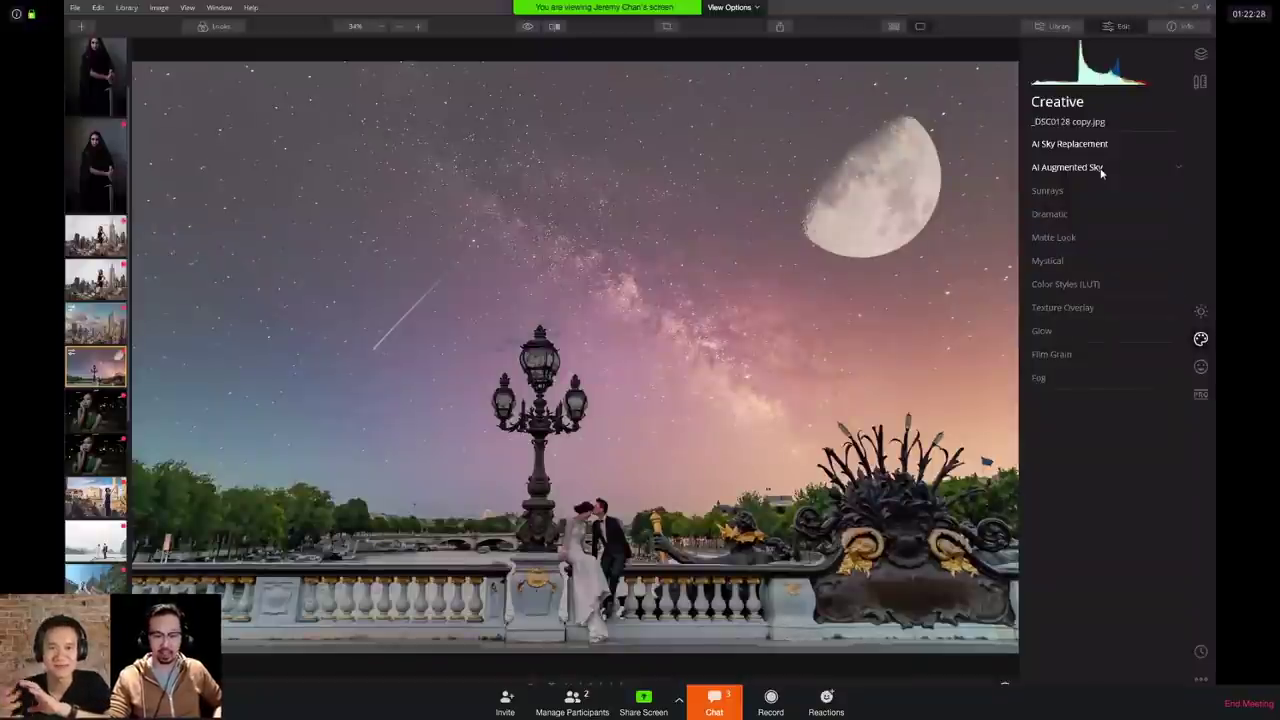
Step: Try Lightning 1, then choose Lightning 2 bolts in place of the moon
click(1099, 169)
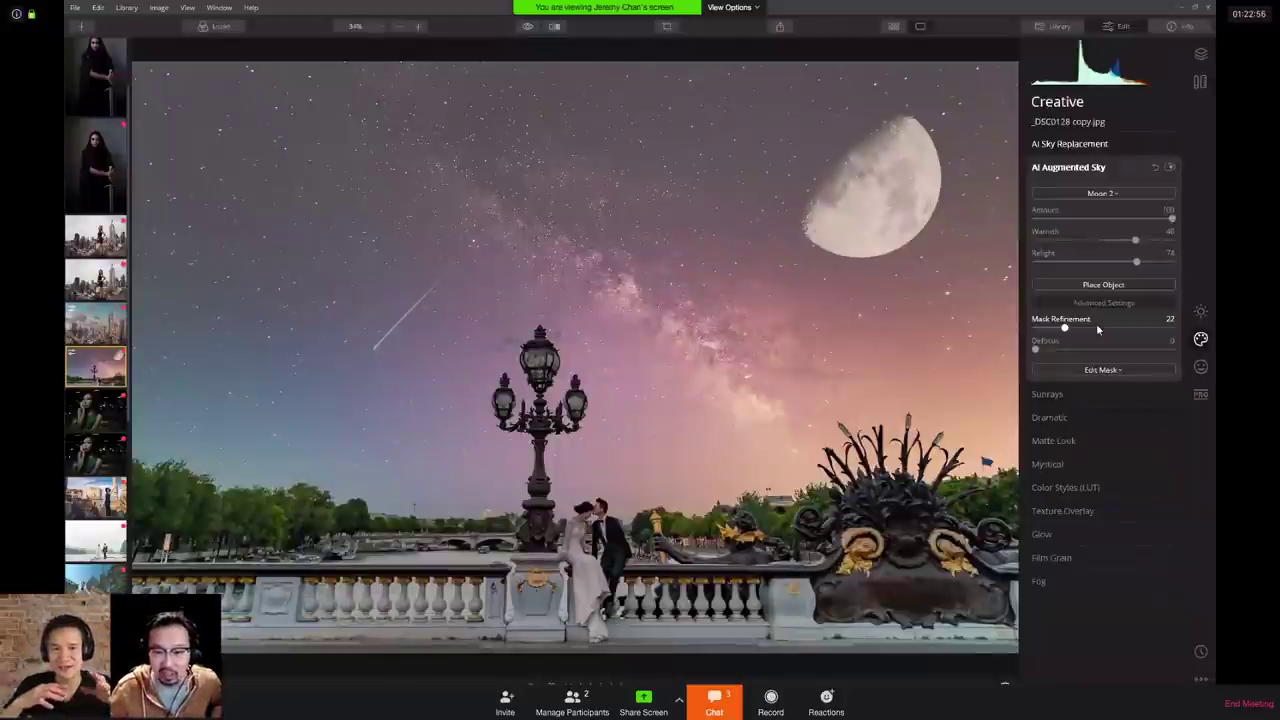
click(1106, 194)
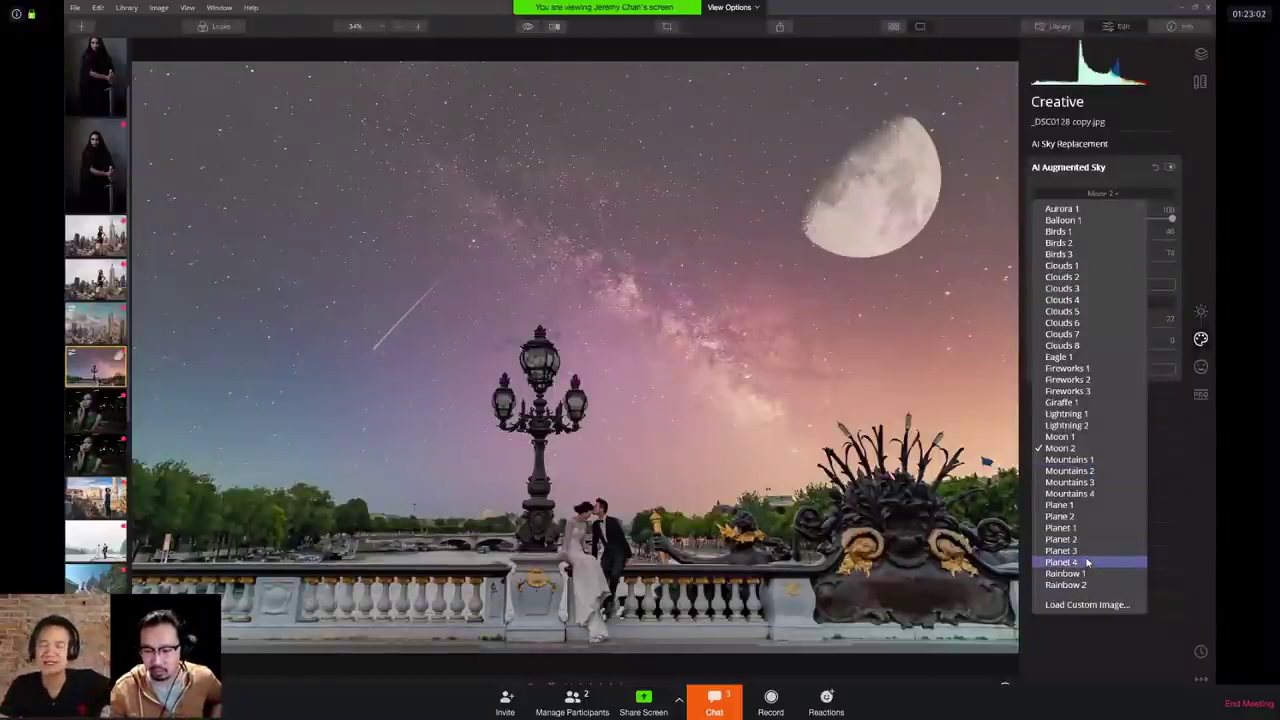
click(1092, 415)
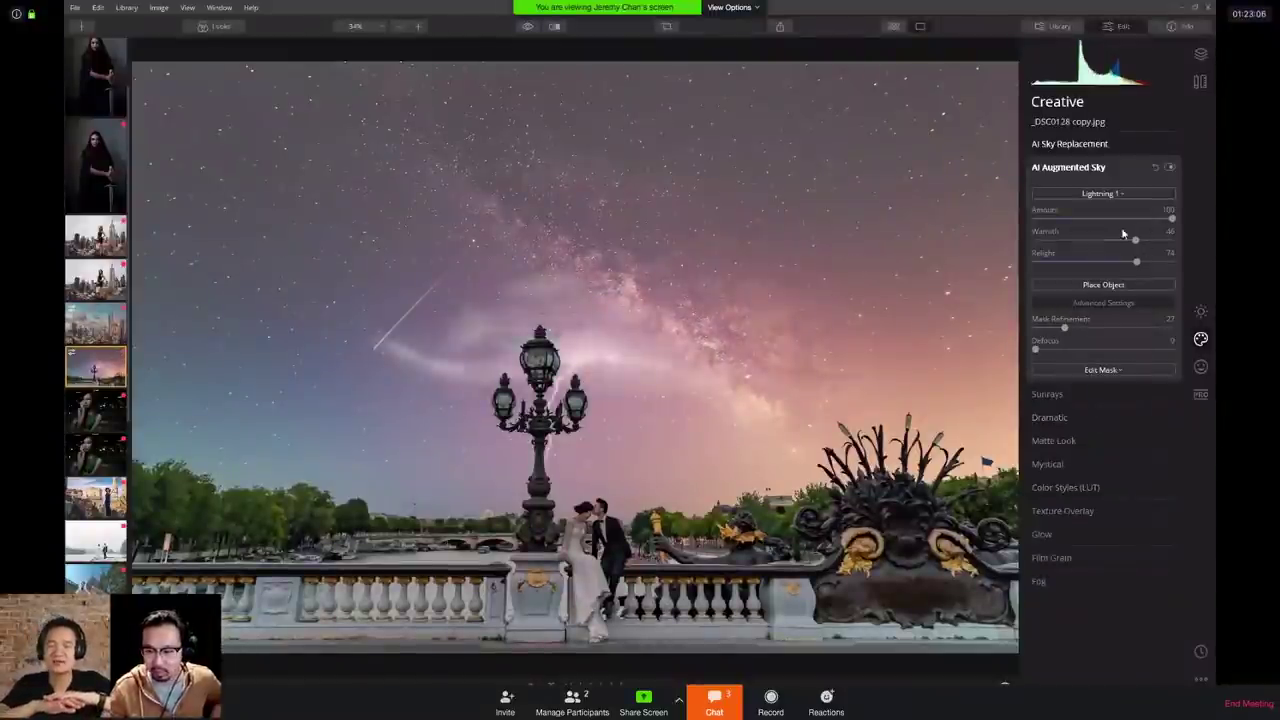
click(1116, 194)
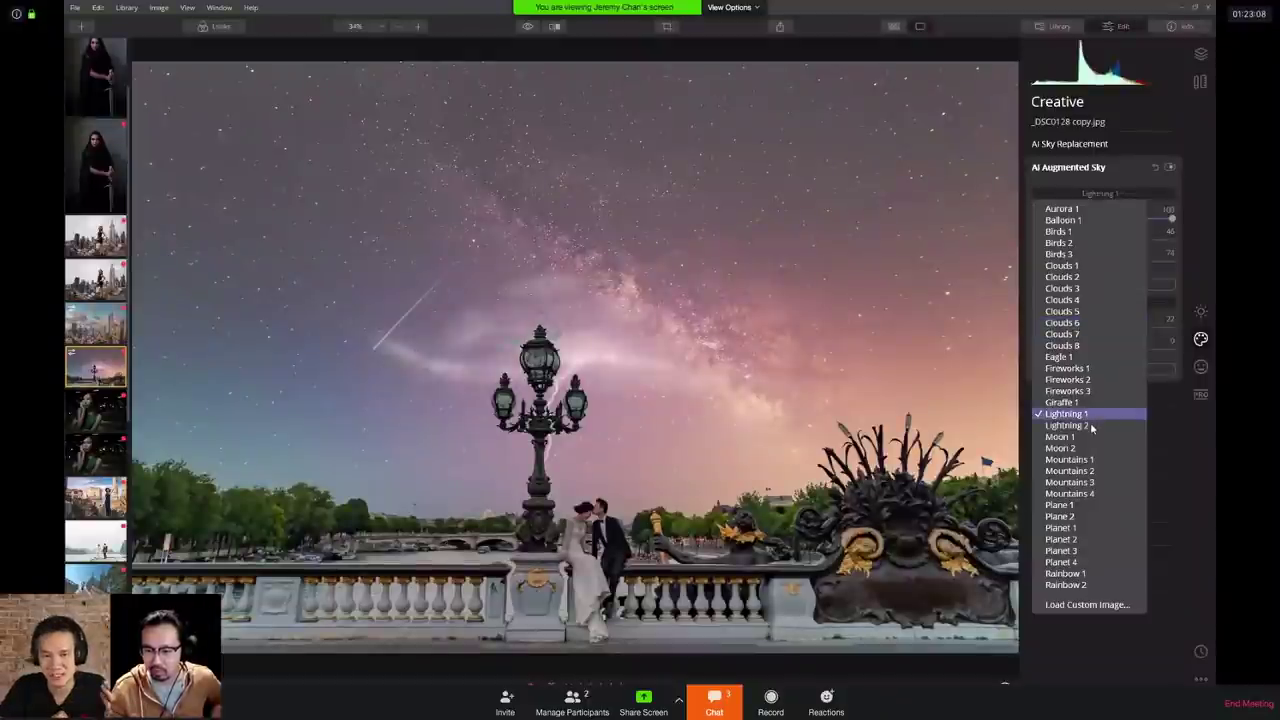
click(1090, 424)
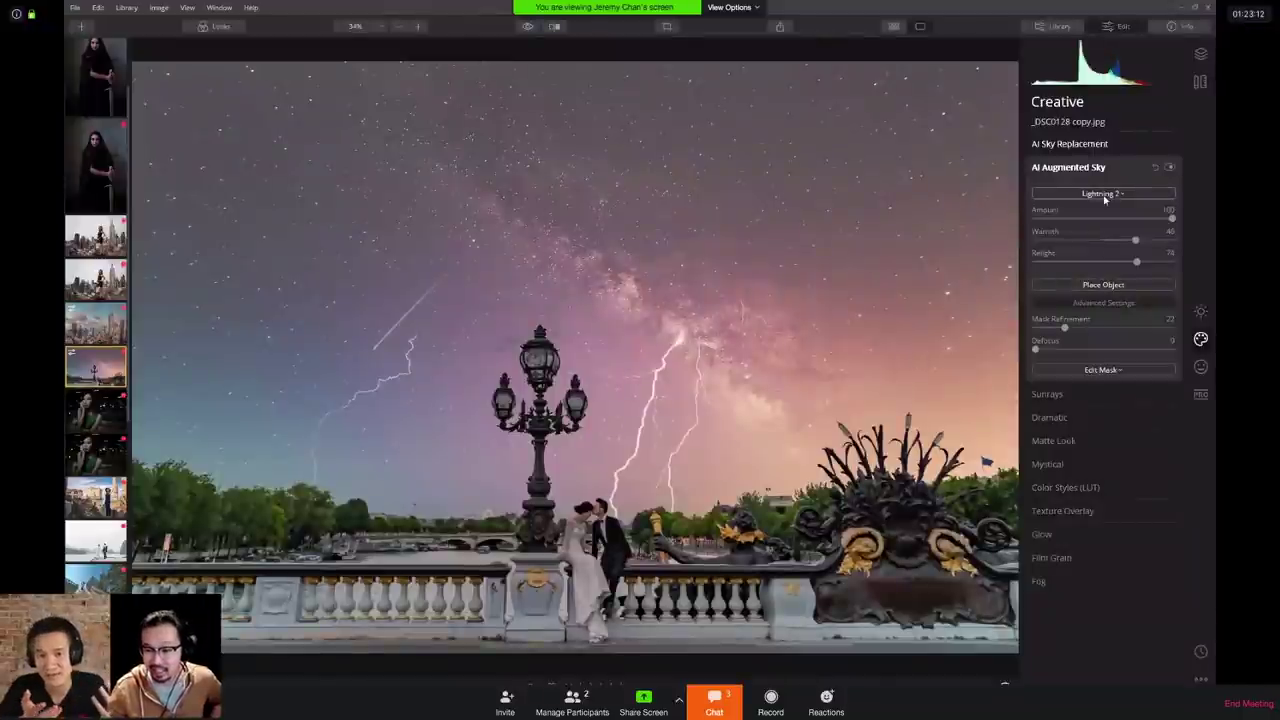
click(1100, 143)
Step: Try Galaxy 2 and Dramatic Sky 4, then settle on the Dramatic Sunset 4 sky
click(1128, 171)
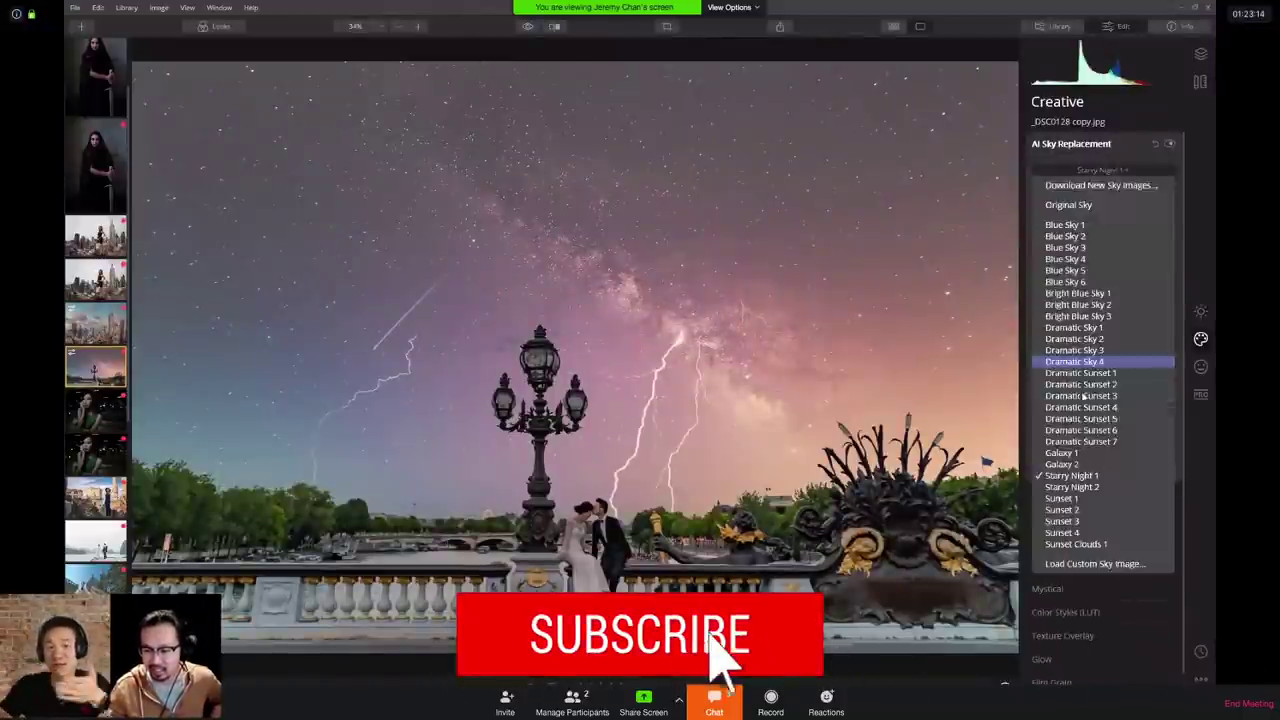
click(1063, 464)
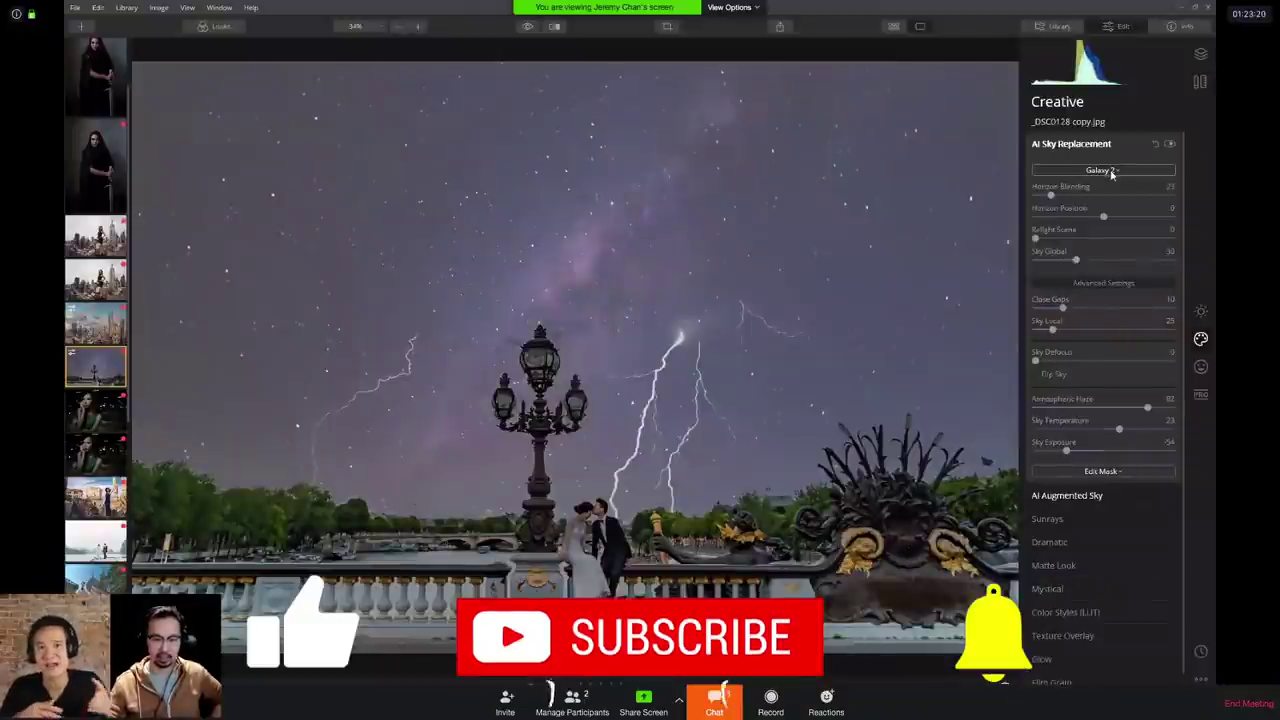
click(1111, 172)
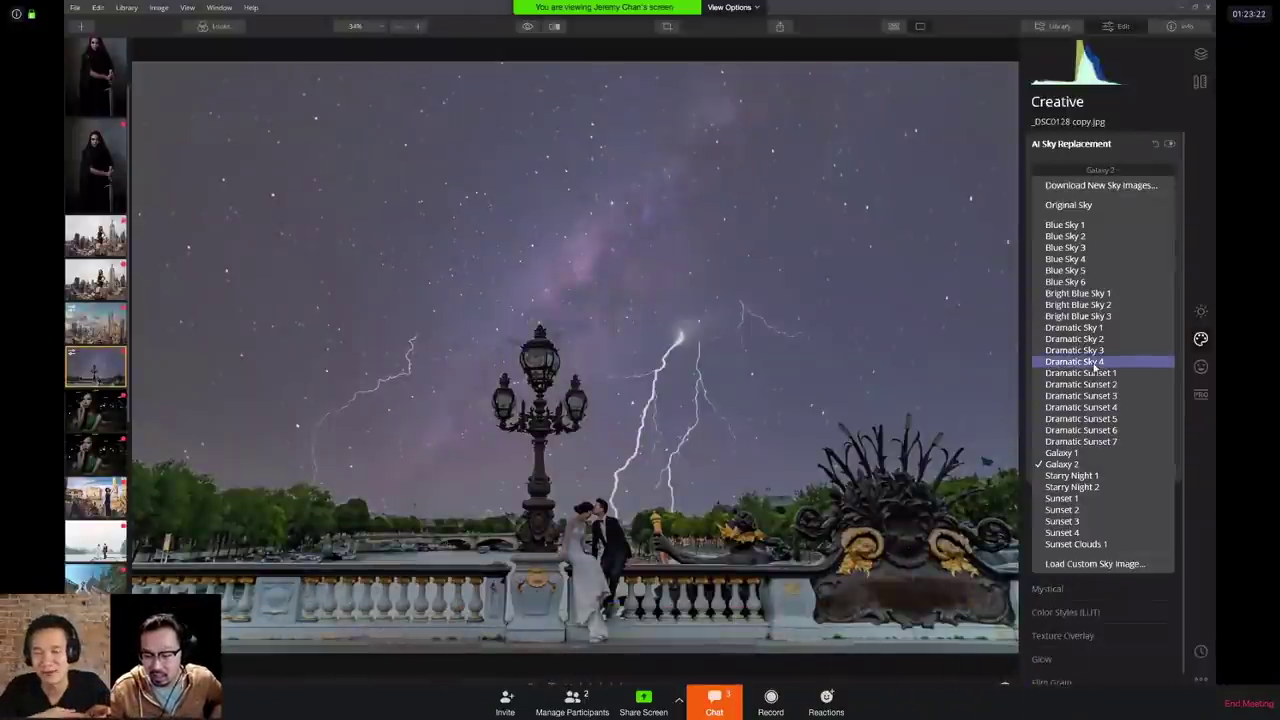
click(1094, 364)
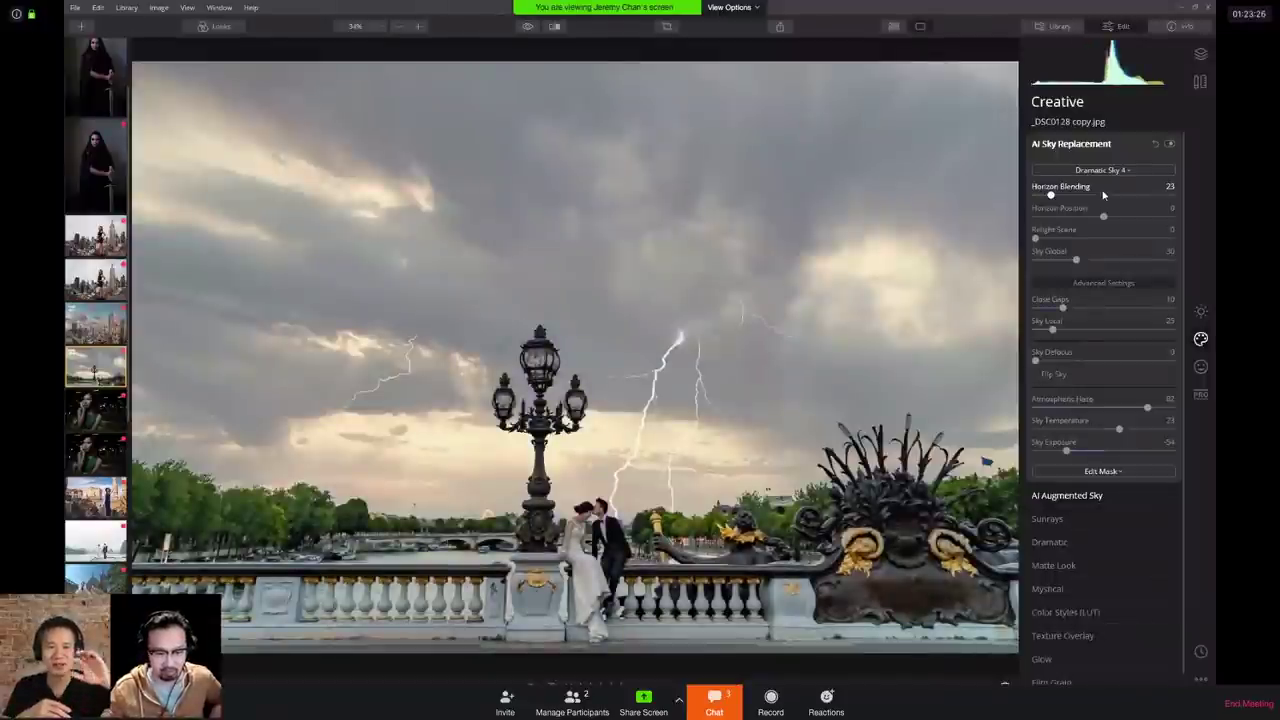
click(1101, 170)
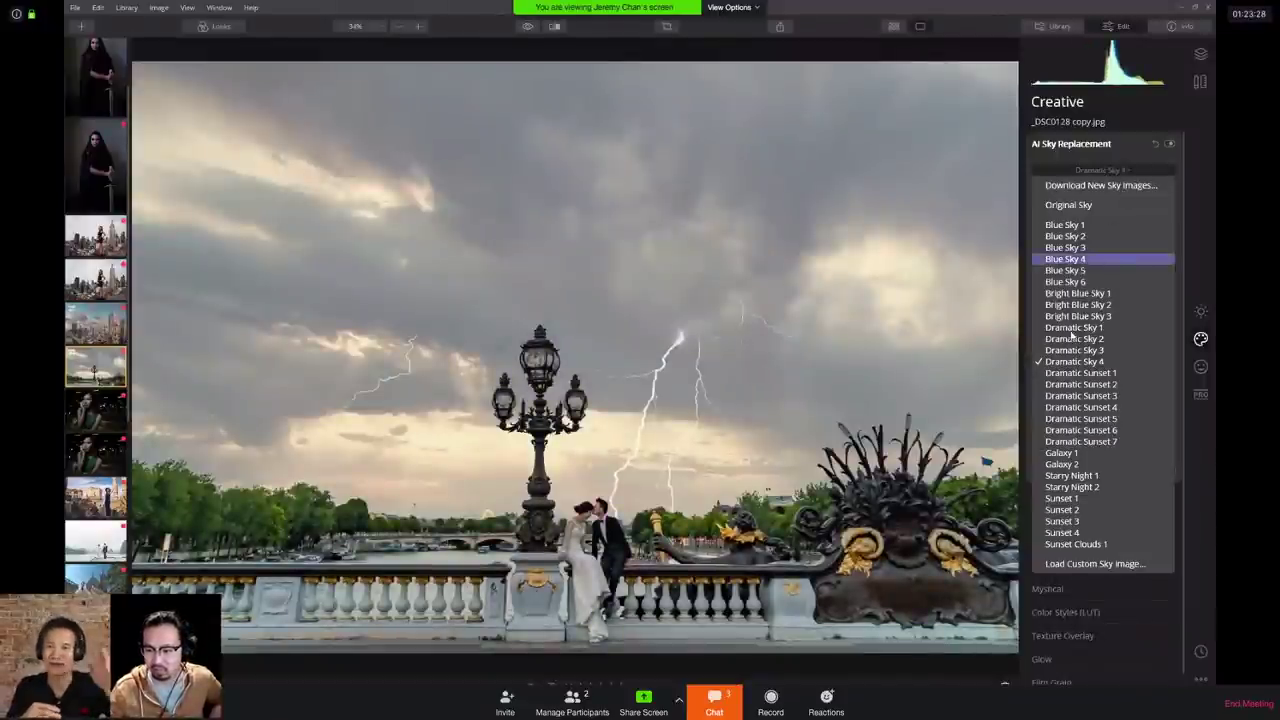
click(1077, 407)
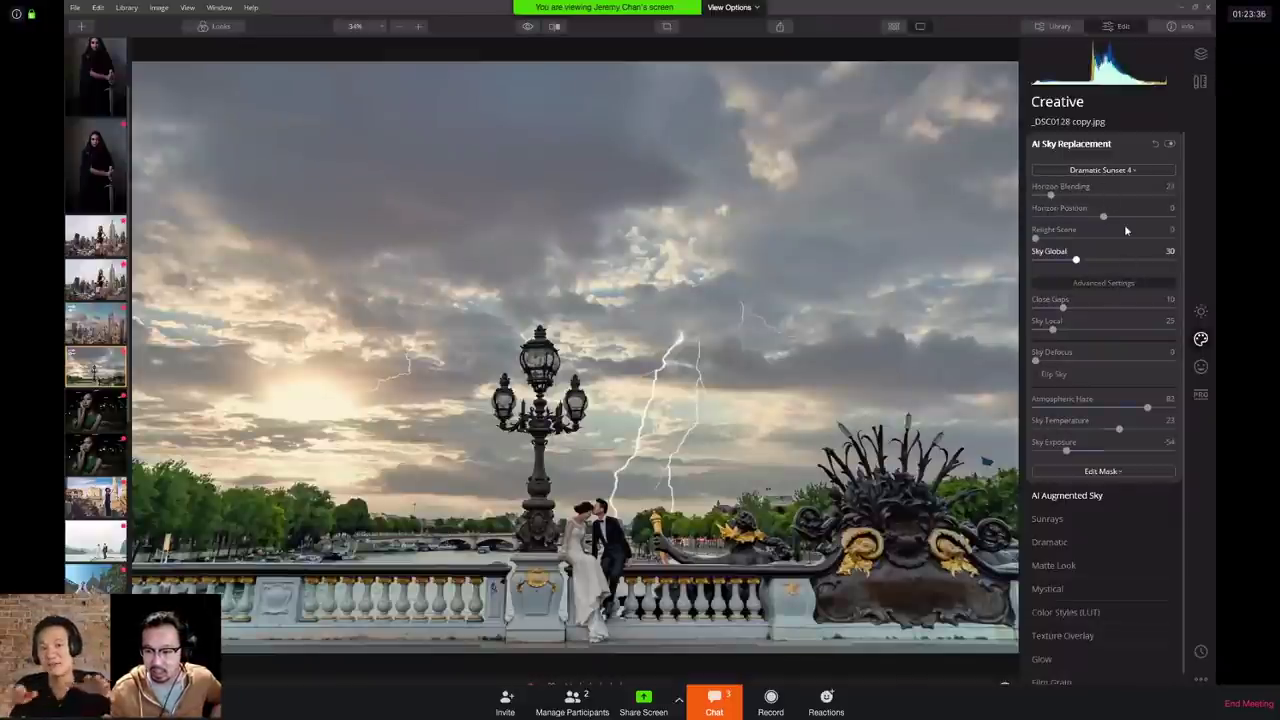
Step: Reset AI Augmented Sky to clear the lightning bolts, then lower its Amount slider
click(1070, 495)
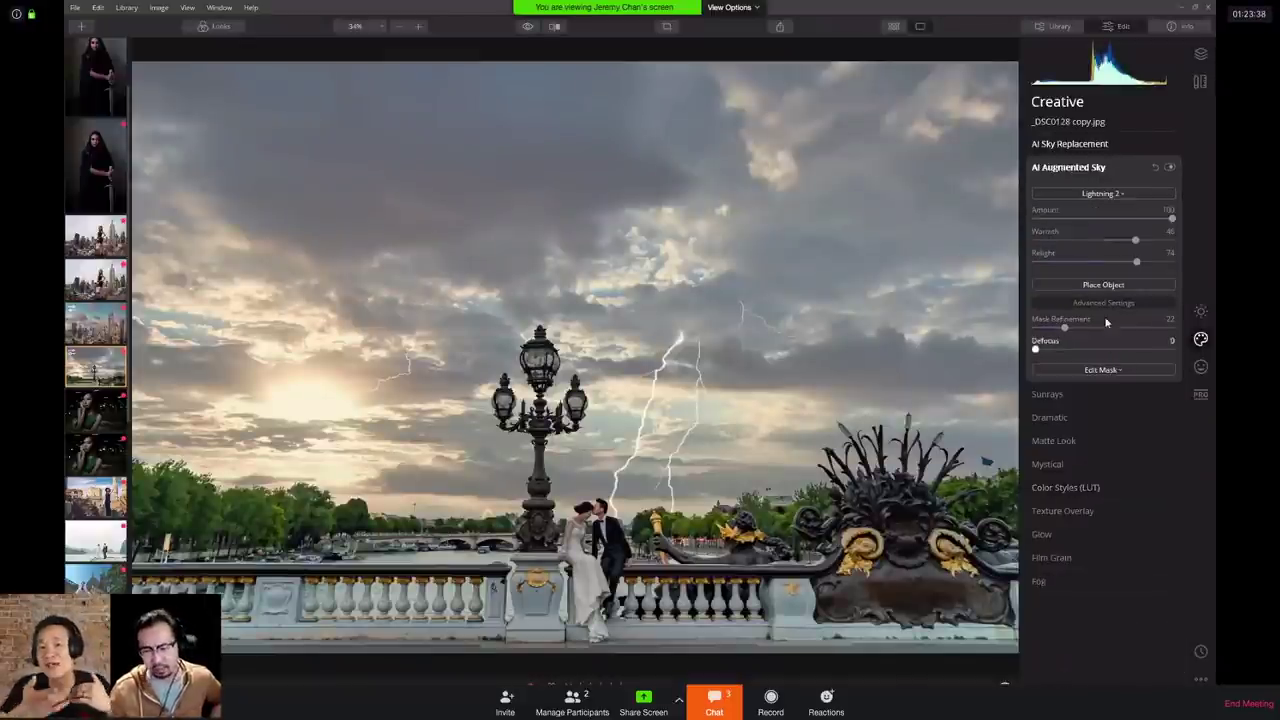
click(1154, 171)
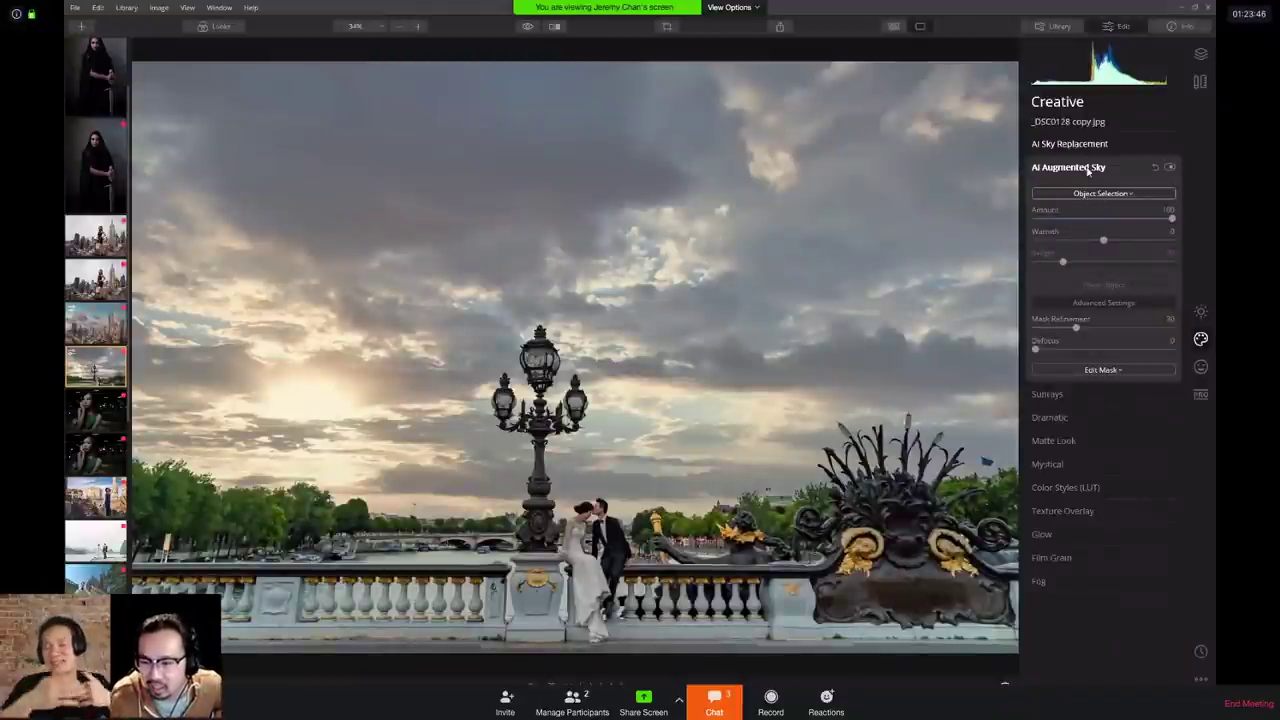
click(1089, 169)
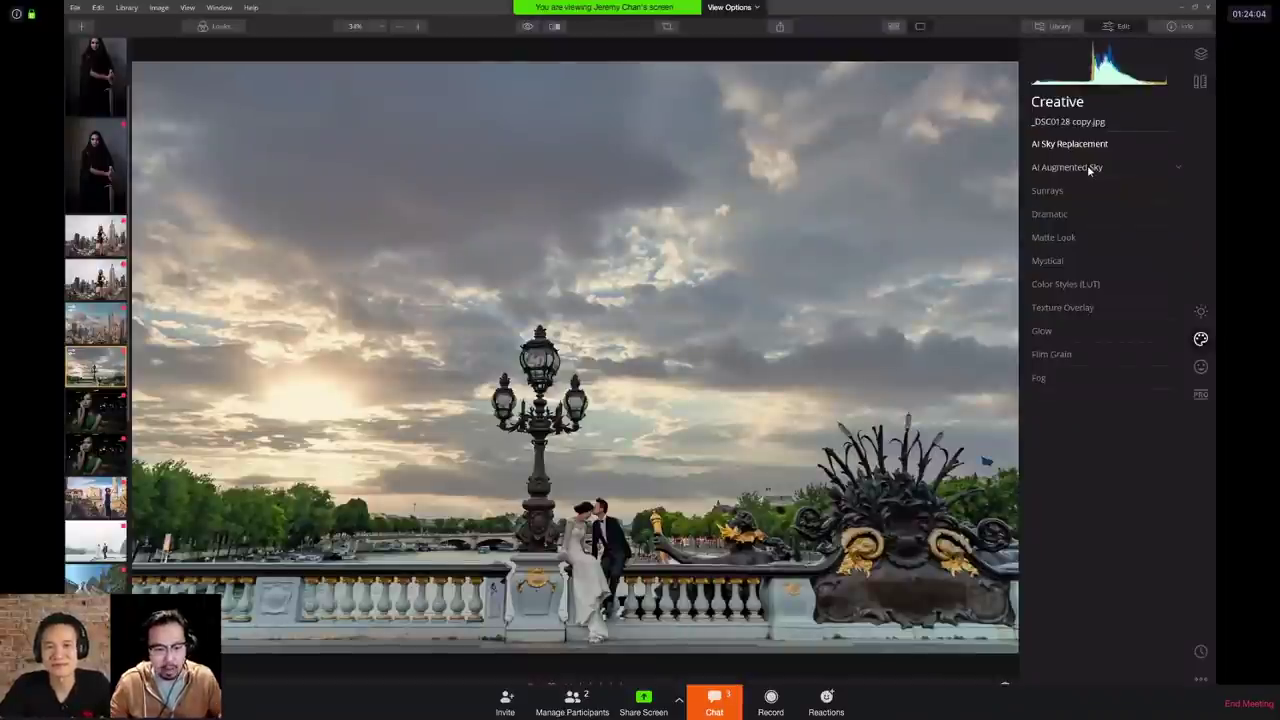
click(1090, 168)
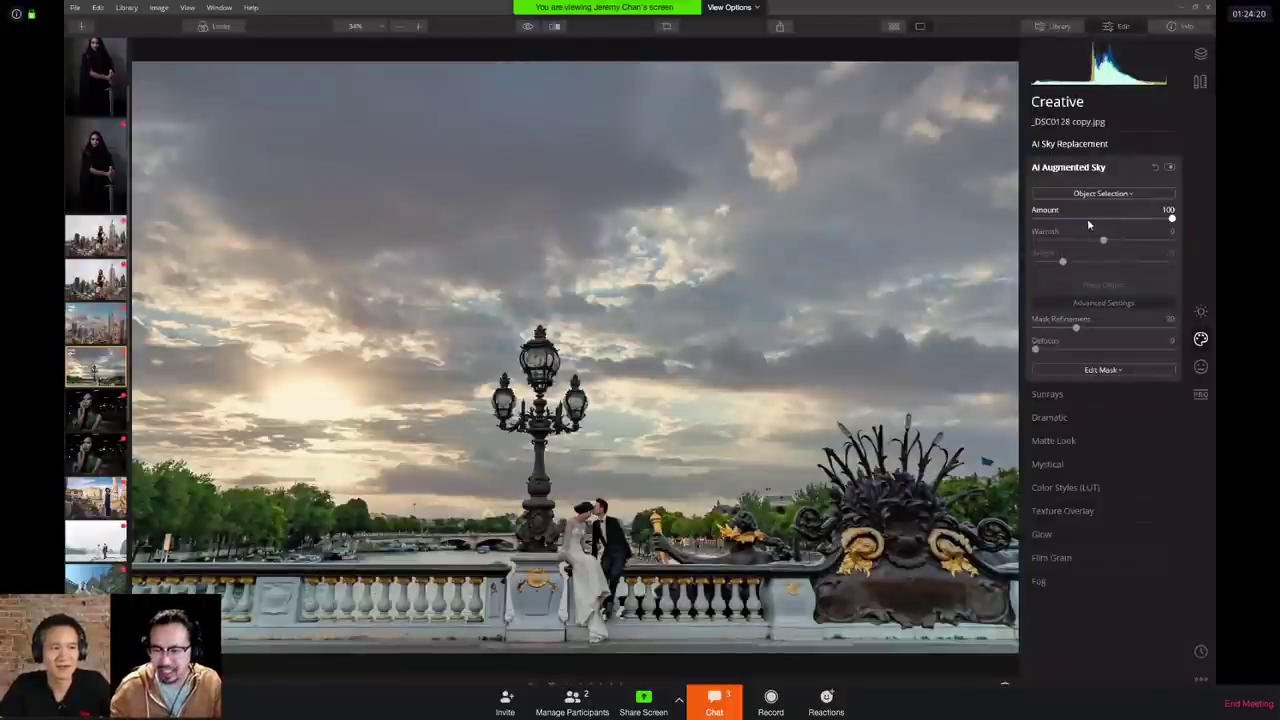
drag(1088, 221, 1164, 230)
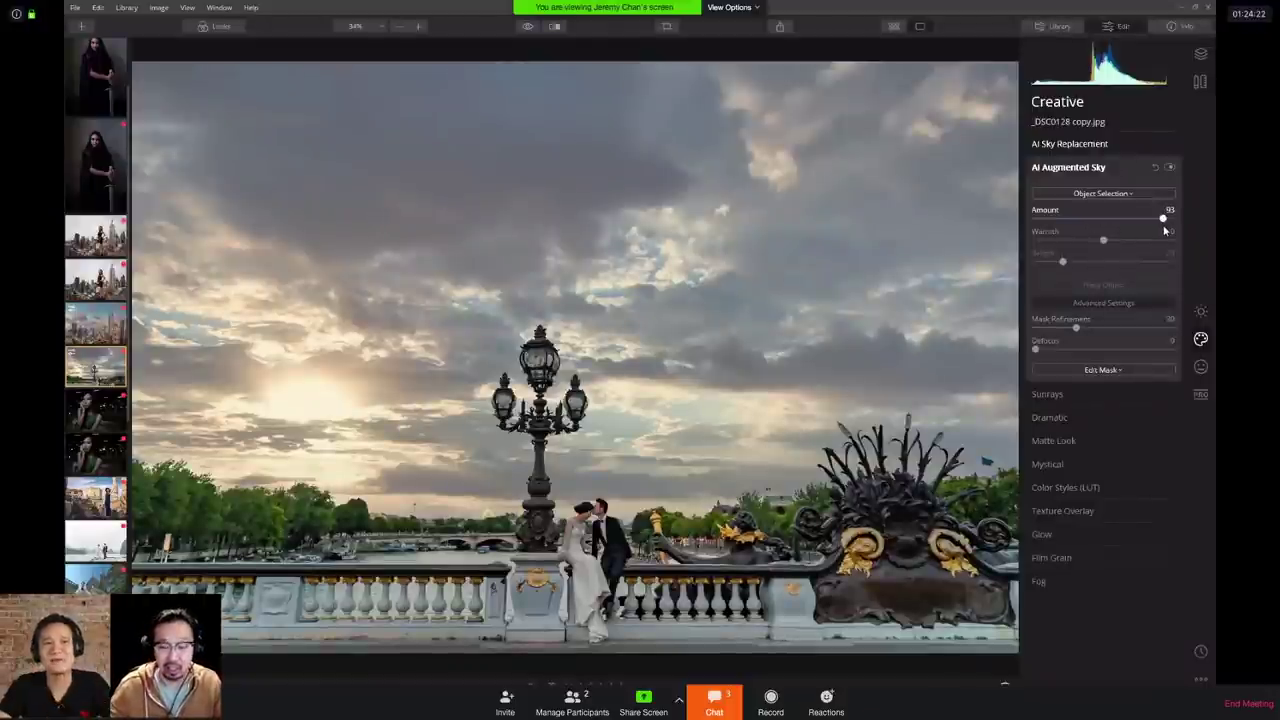
click(1099, 146)
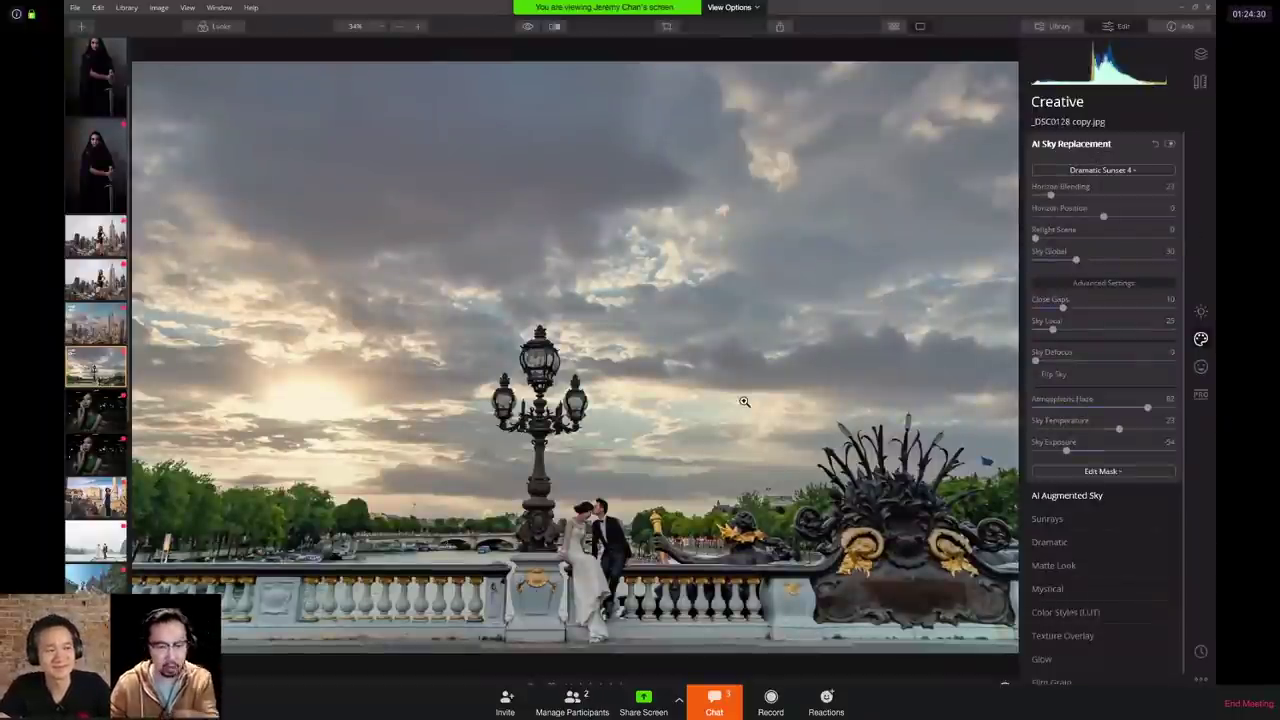
Step: Set Sky Global to about 98, Horizon Position to -65 and Sky Local to 164
drag(1083, 261, 1168, 260)
drag(1103, 216, 1122, 195)
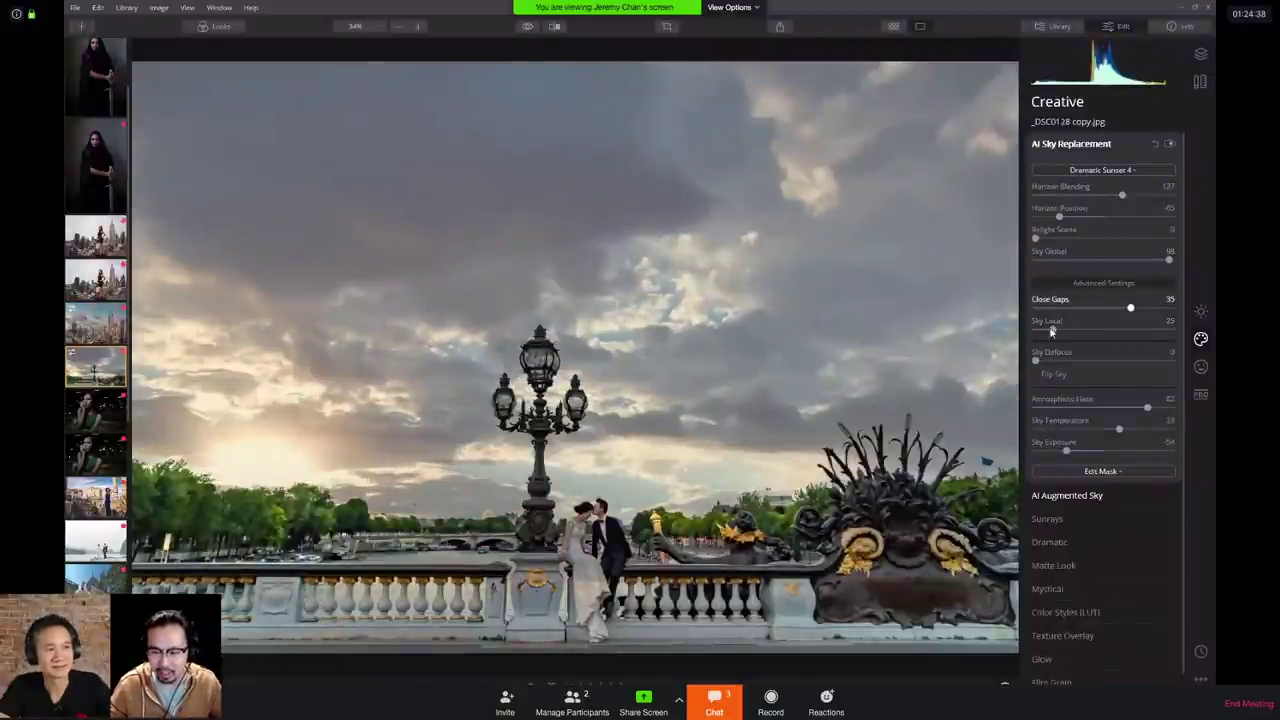
drag(1051, 330, 1147, 330)
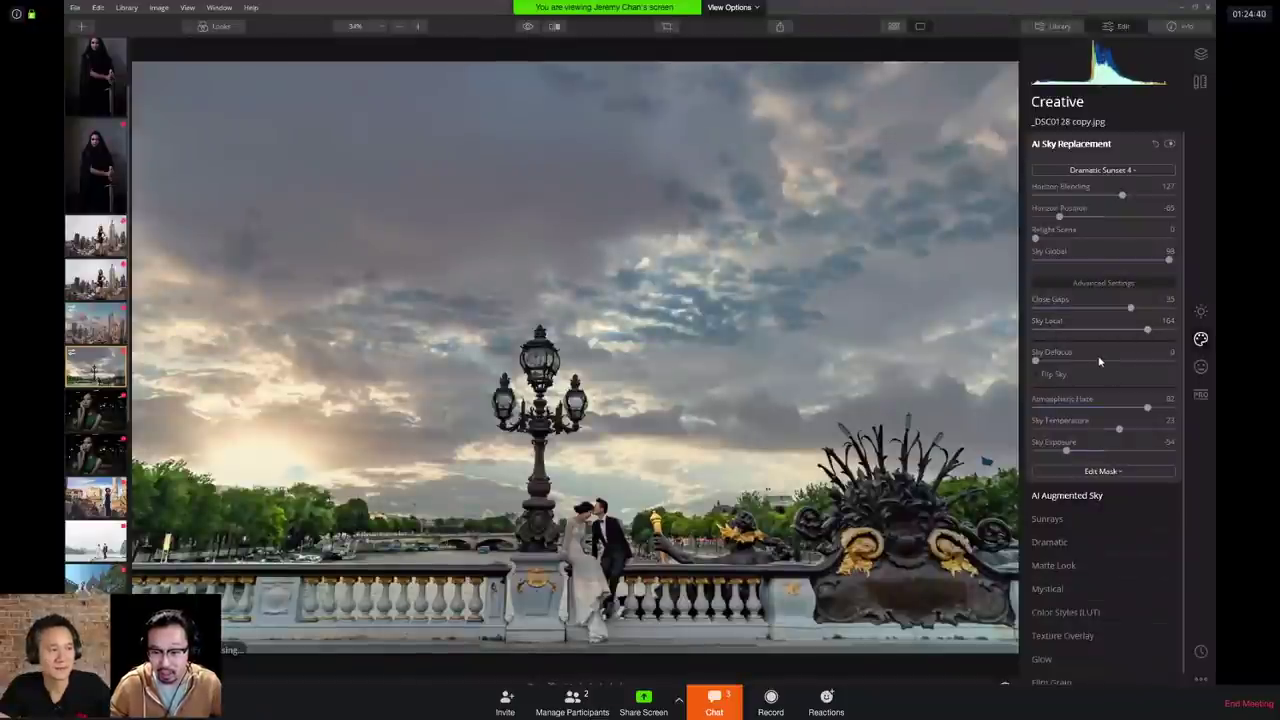
Step: Set Sky Defocus to 45 and Atmospheric Haze to 11, then reset AI Sky Replacement to defaults
click(1099, 361)
click(1049, 407)
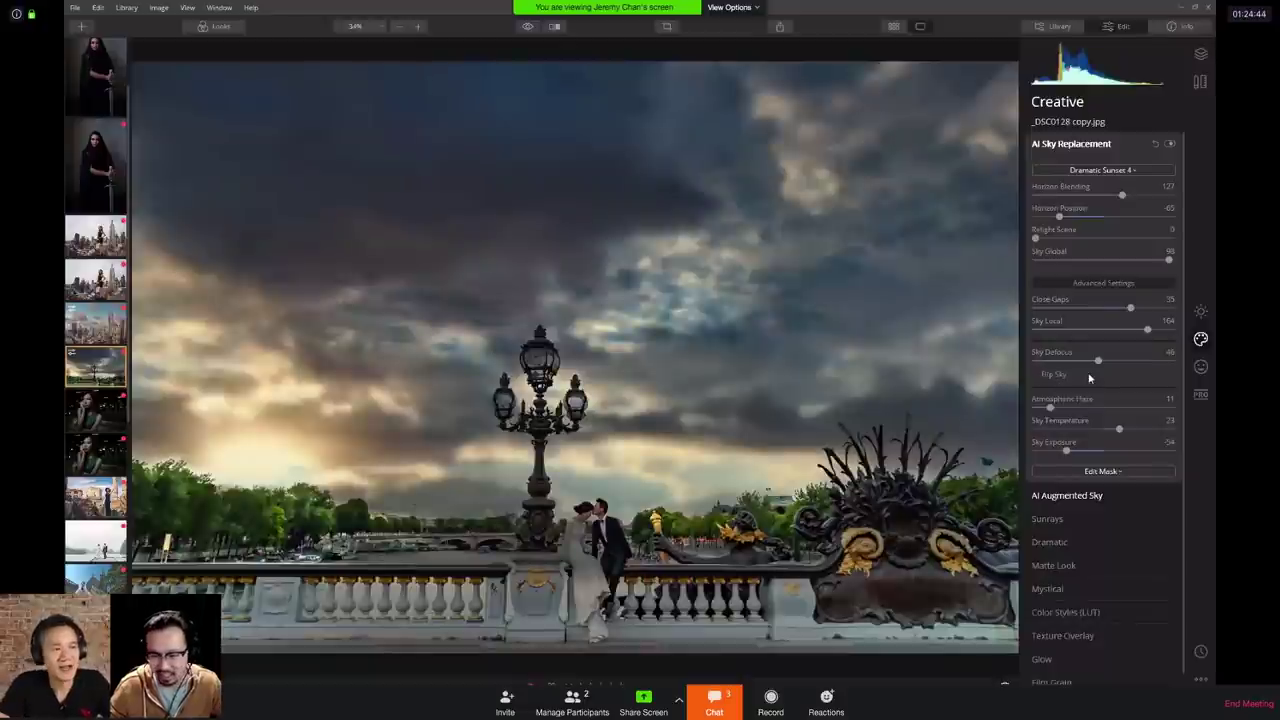
click(1155, 145)
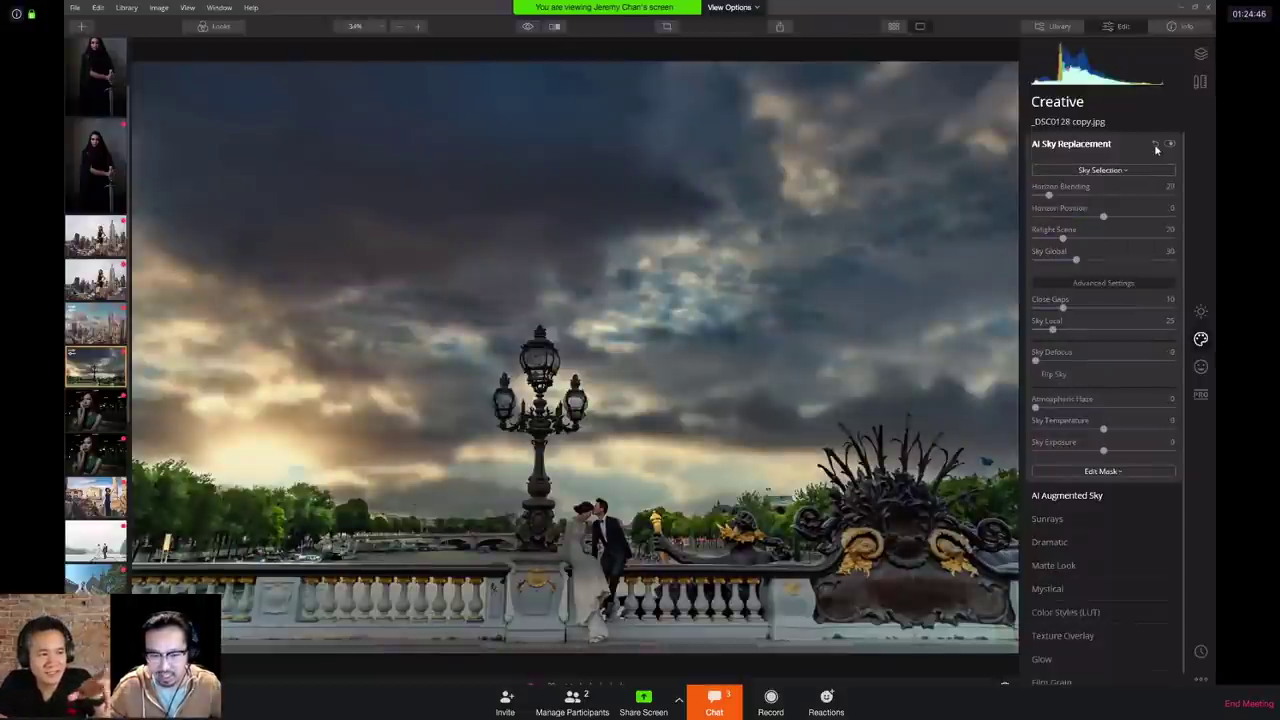
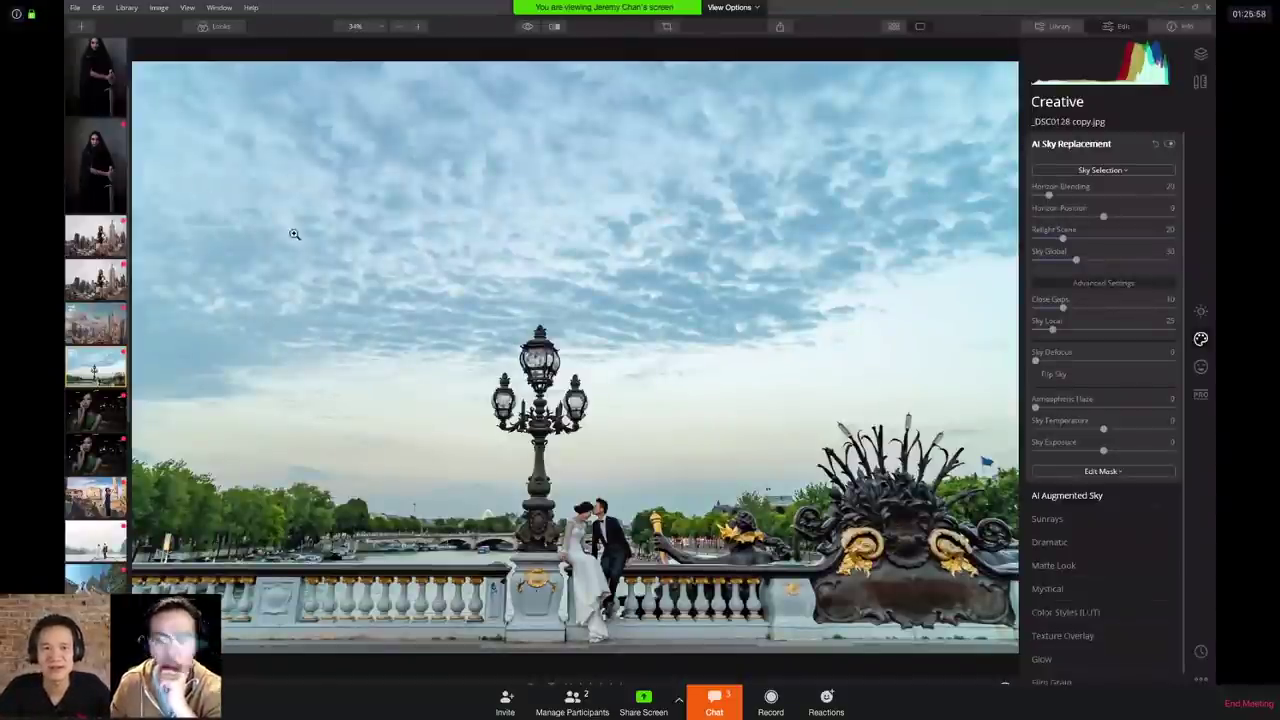
Step: Return to the library and open the wedding-stairs photo in the editor
scroll(169, 326, down, 2)
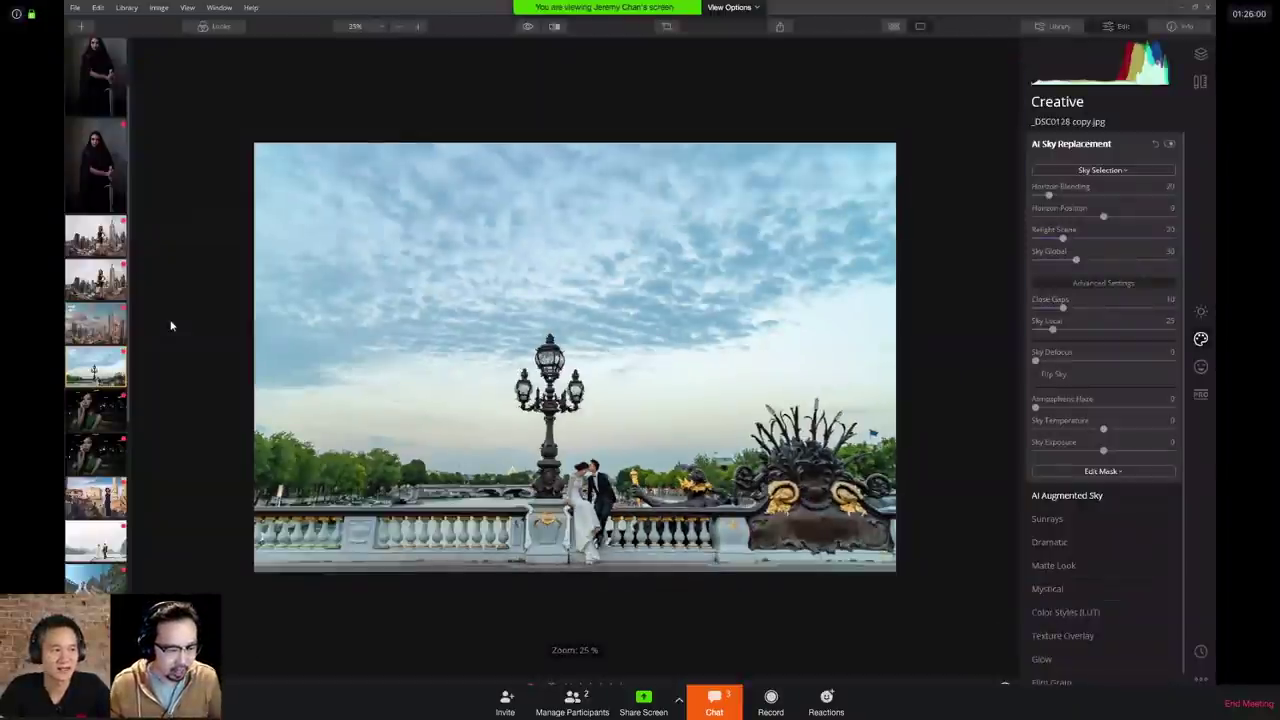
scroll(168, 328, up, 1)
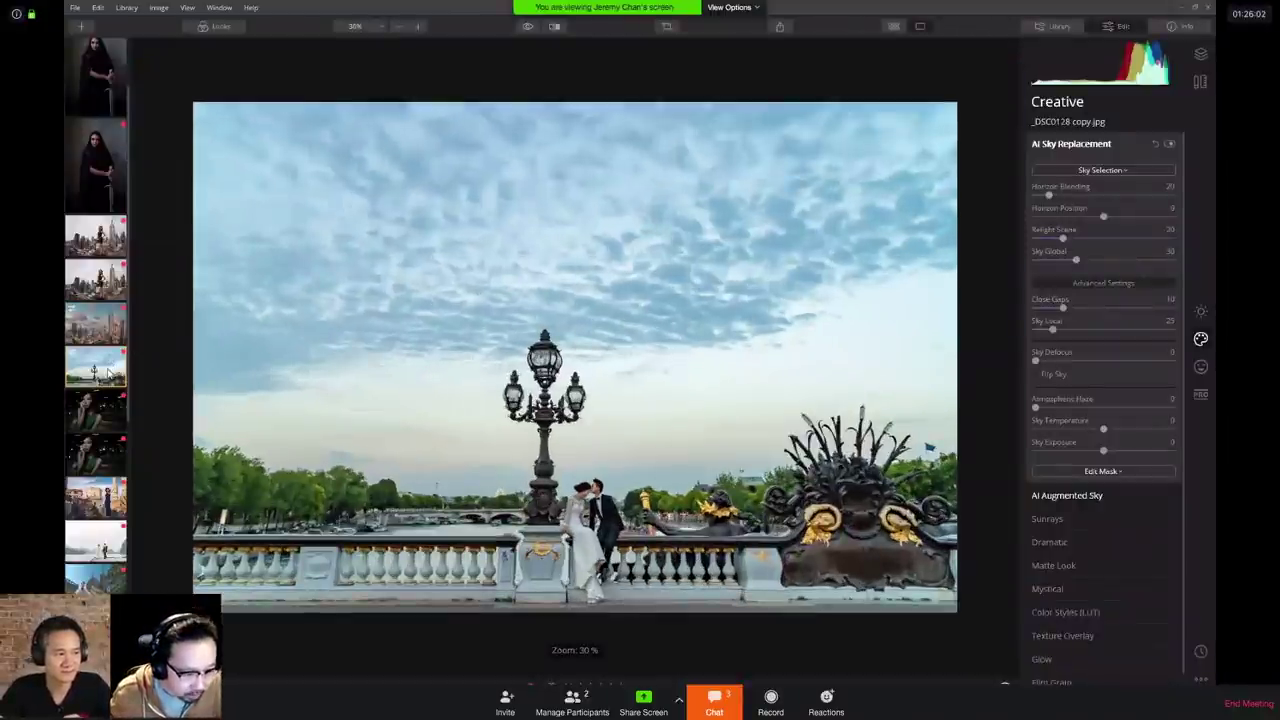
scroll(112, 368, down, 3)
scroll(112, 370, down, 6)
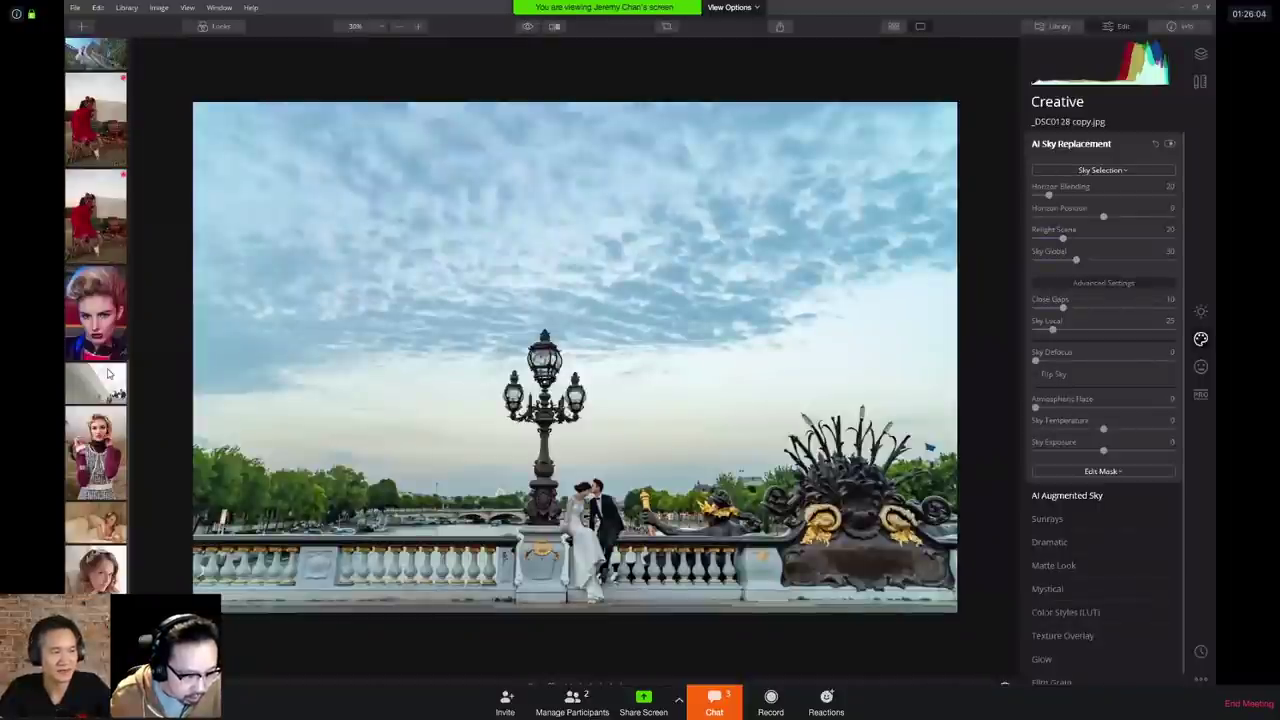
scroll(112, 370, up, 5)
scroll(117, 368, up, 4)
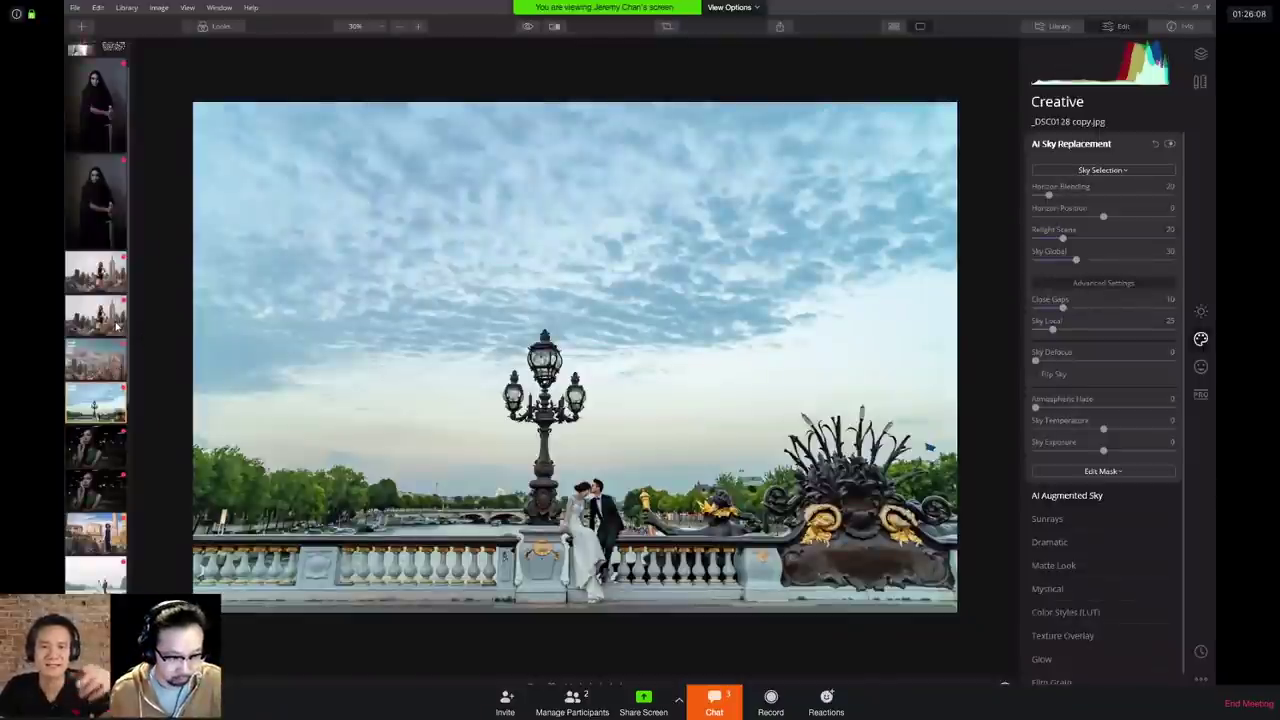
click(895, 28)
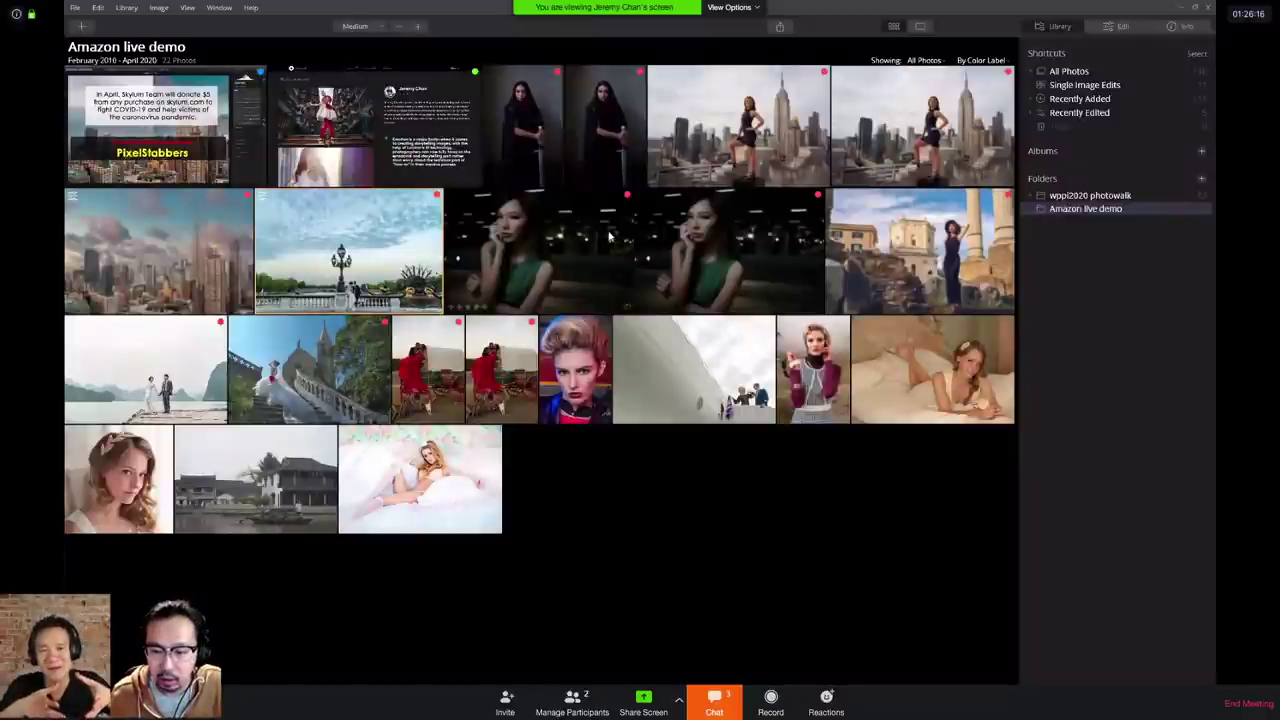
click(315, 370)
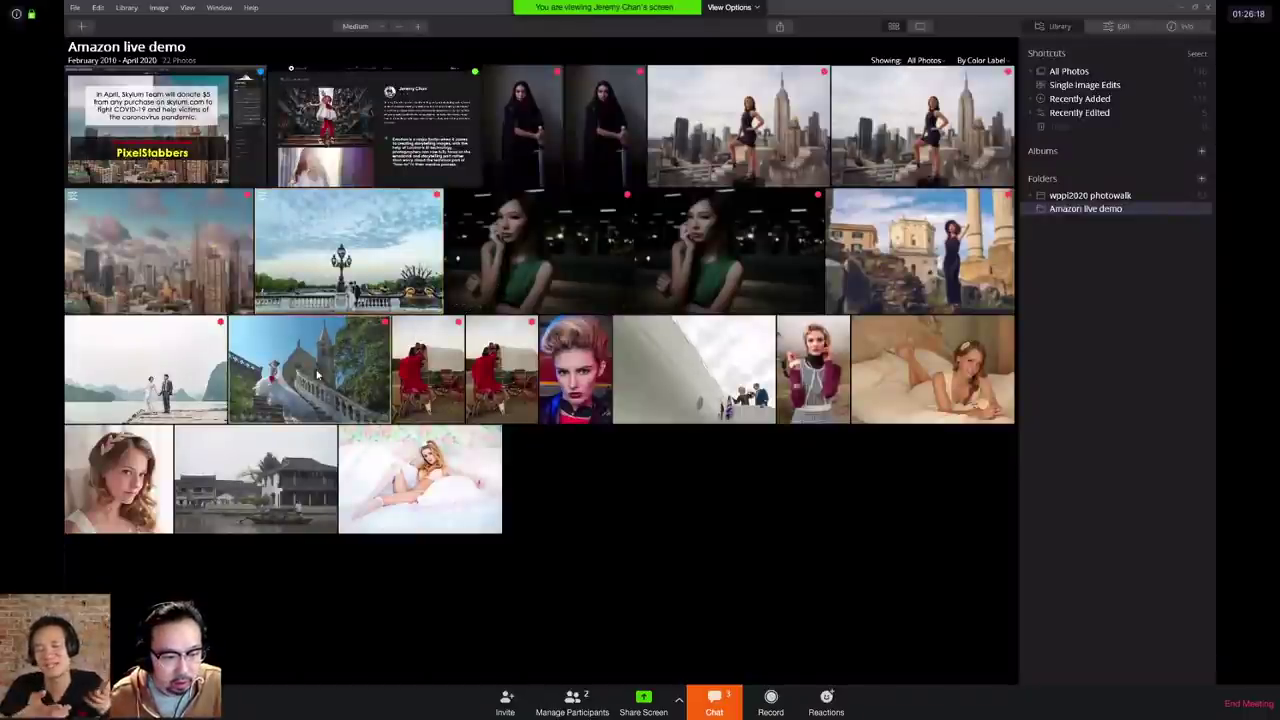
double_click(381, 353)
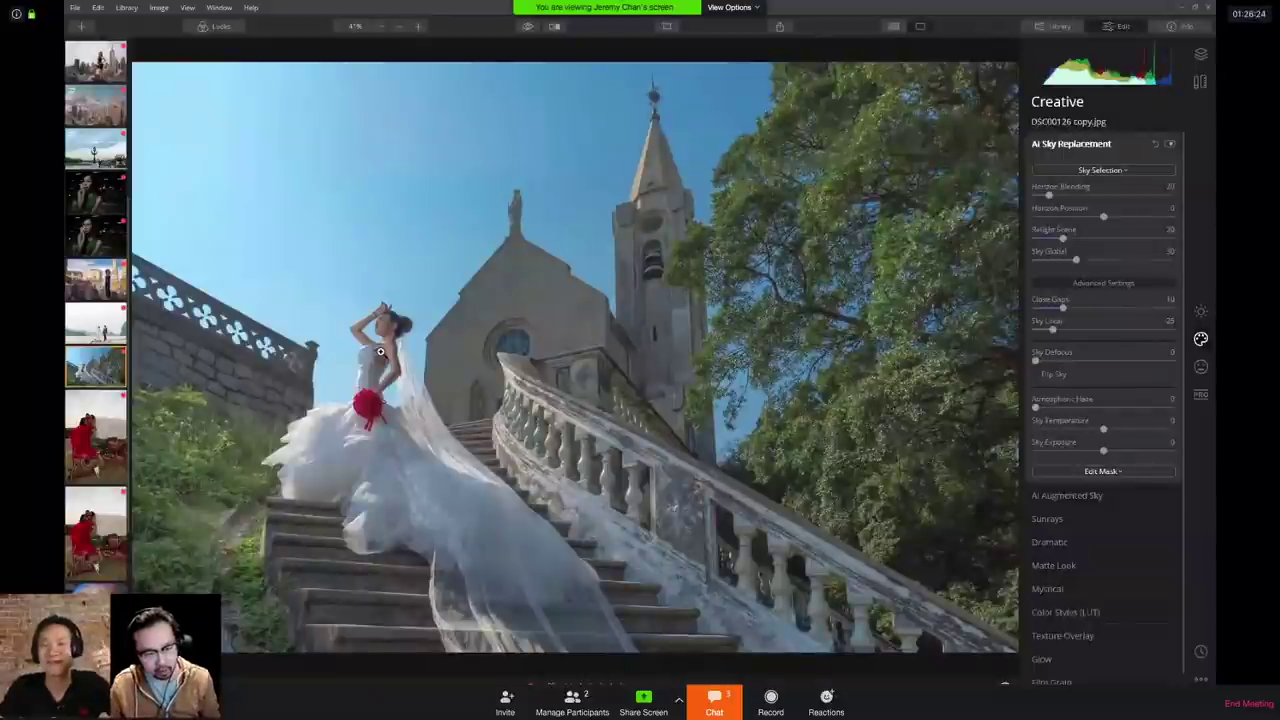
Step: Switch to the green-dress night portrait from the filmstrip
click(117, 250)
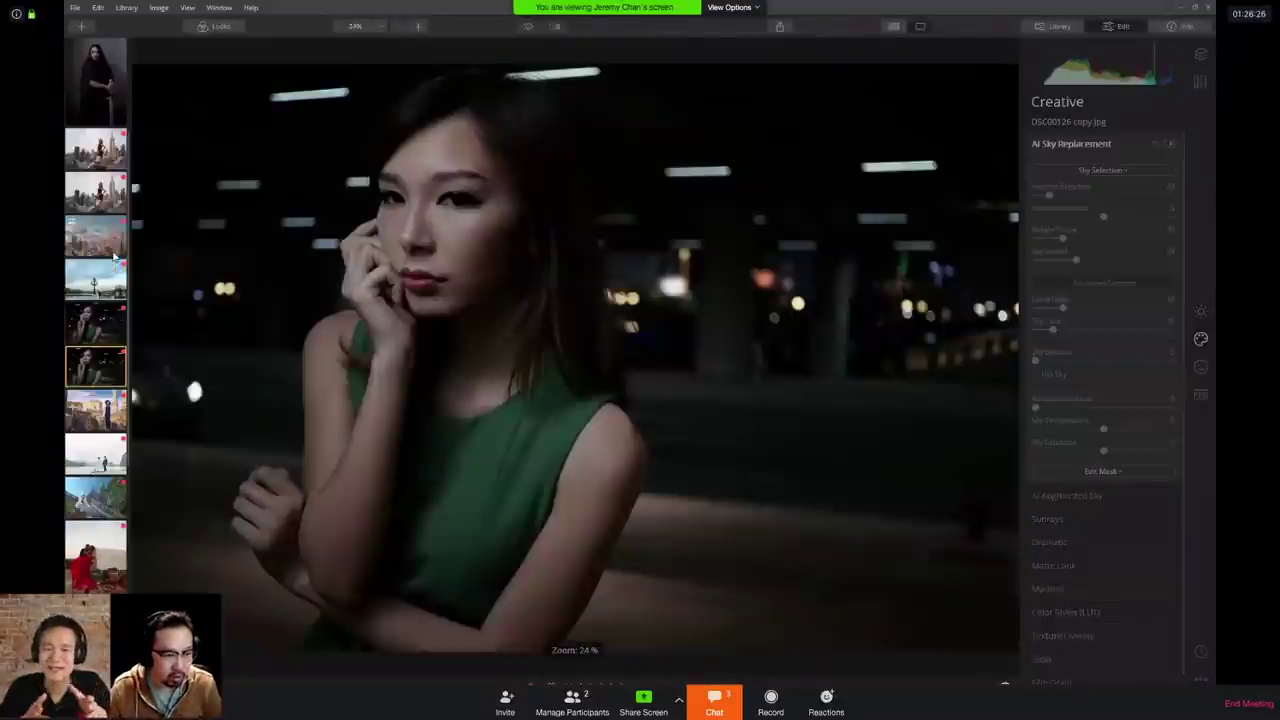
scroll(106, 402, down, 5)
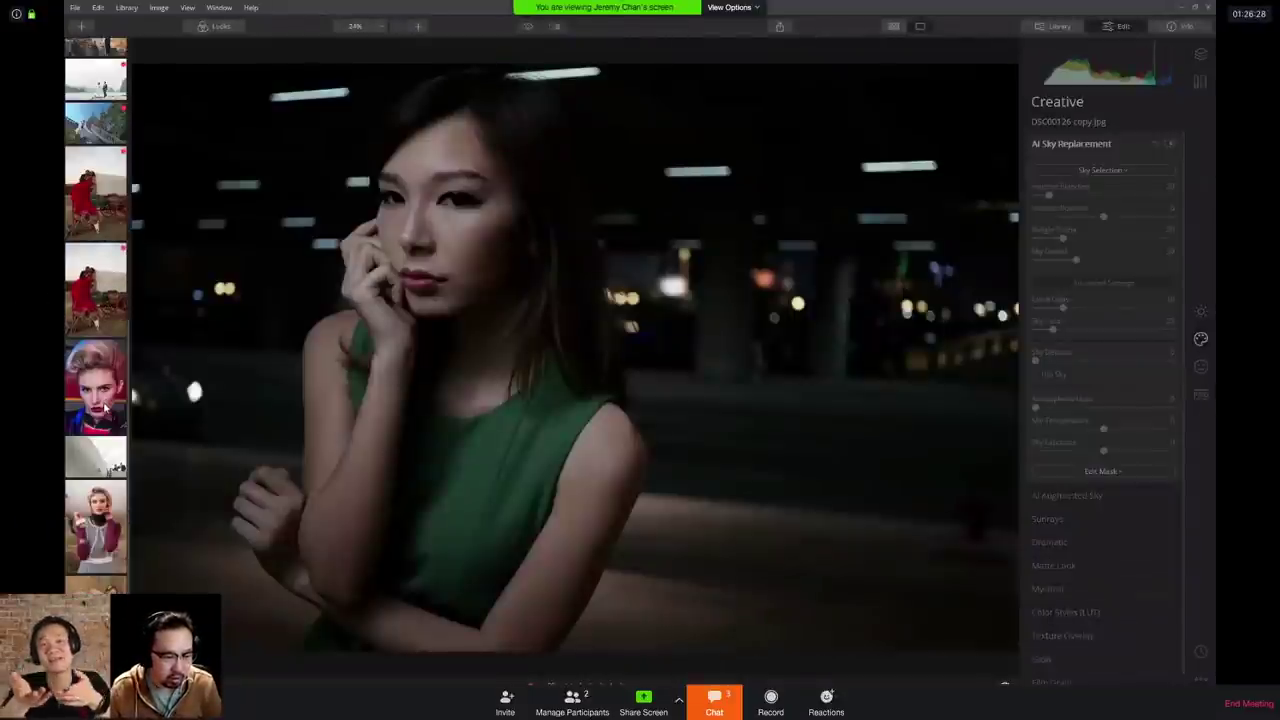
scroll(106, 402, down, 3)
Step: Open the curly-haired girl's portrait, check it at 100% and 38%, and show Portrait tools
click(95, 587)
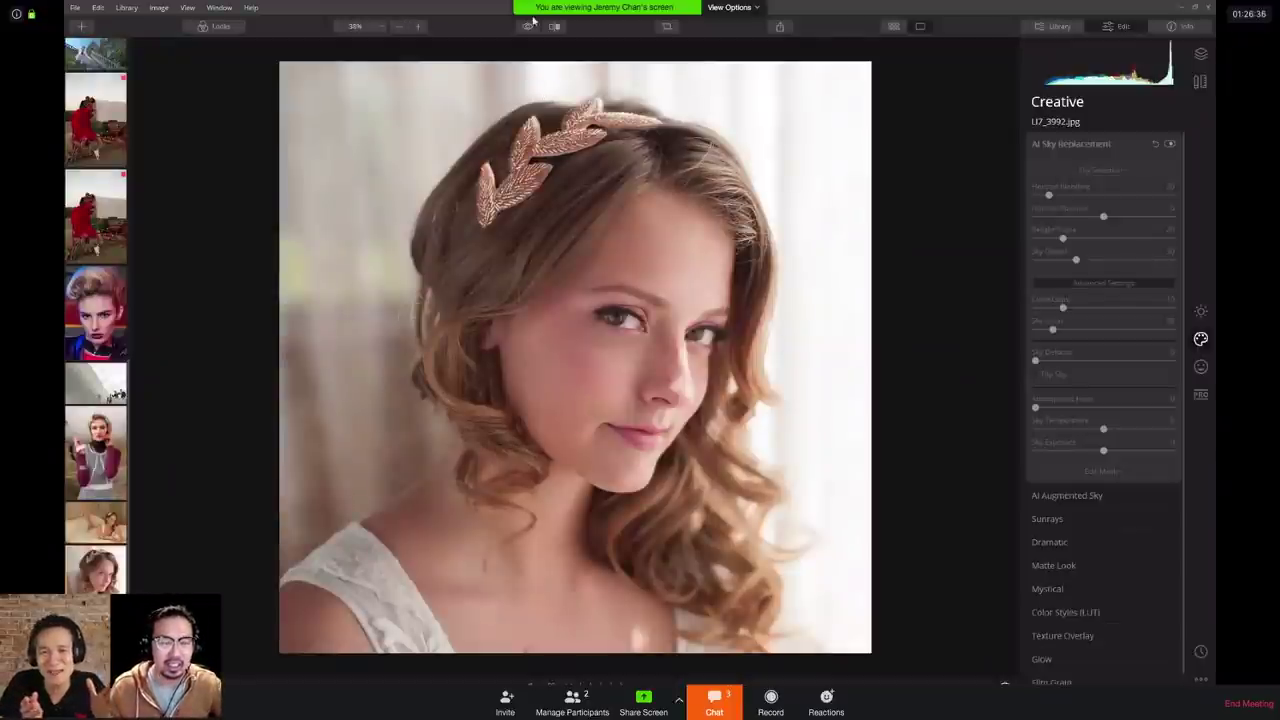
click(423, 26)
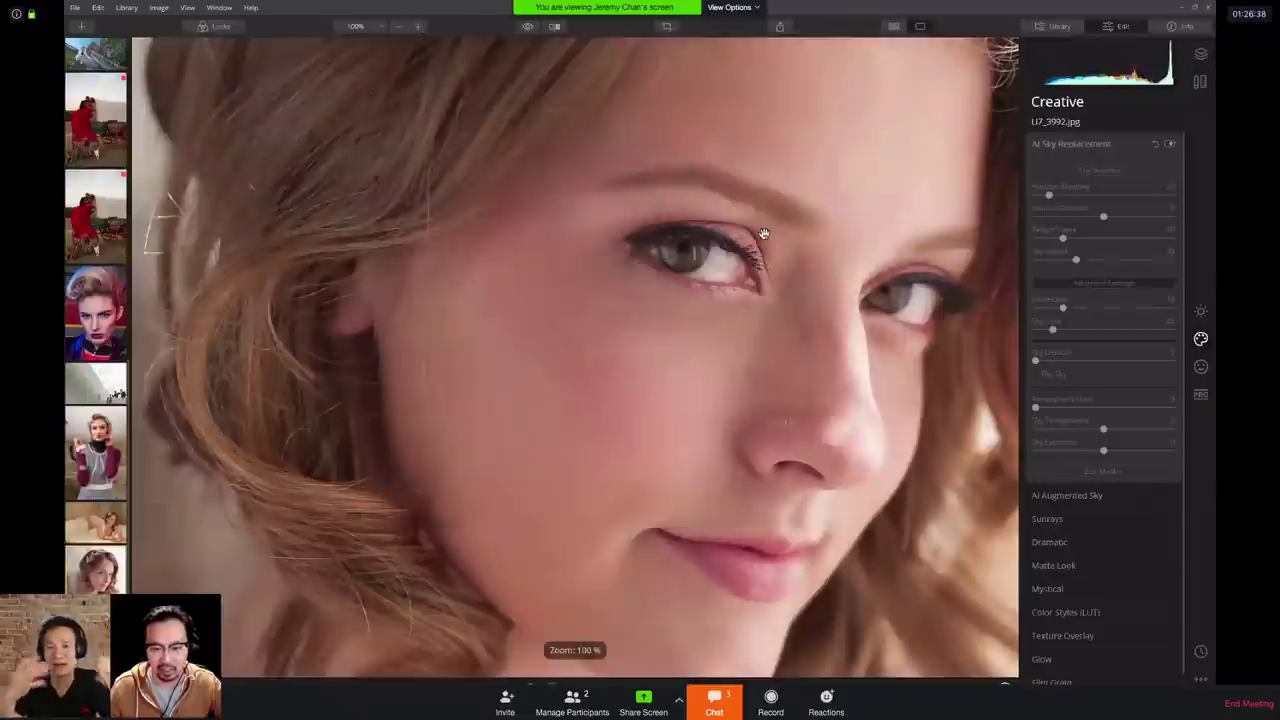
scroll(704, 259, right, 3)
scroll(704, 259, up, 2)
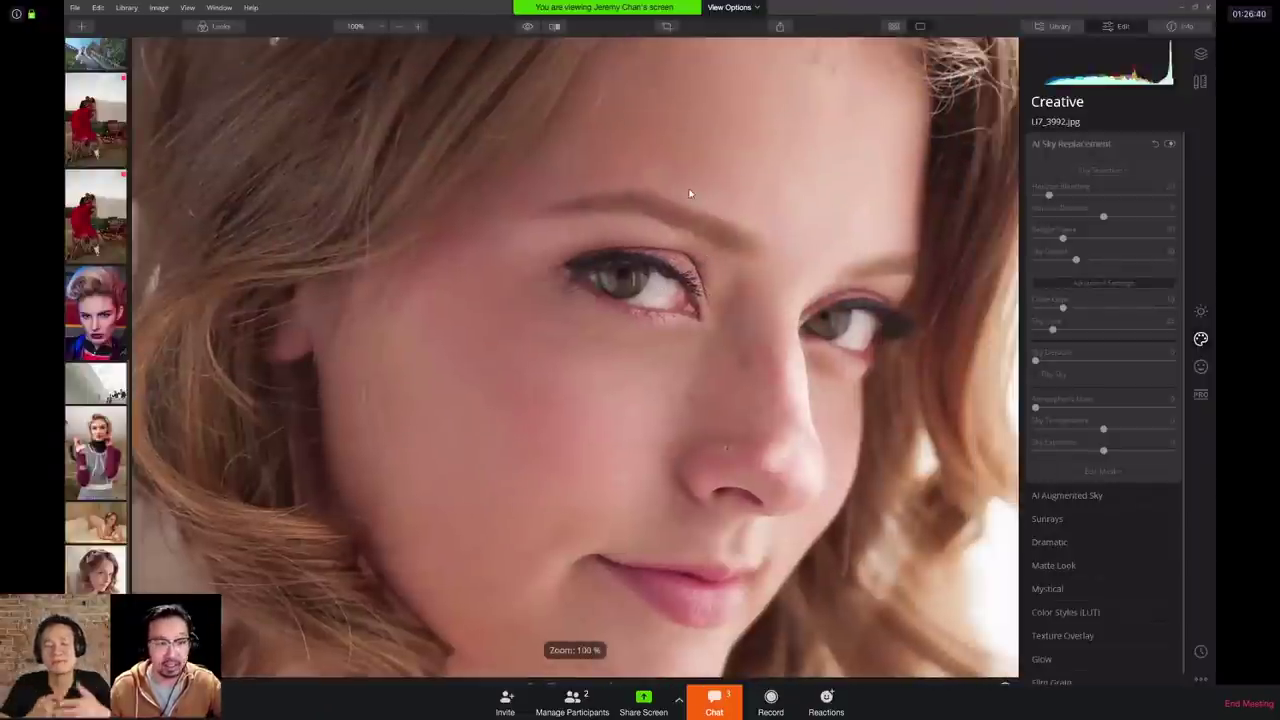
click(398, 27)
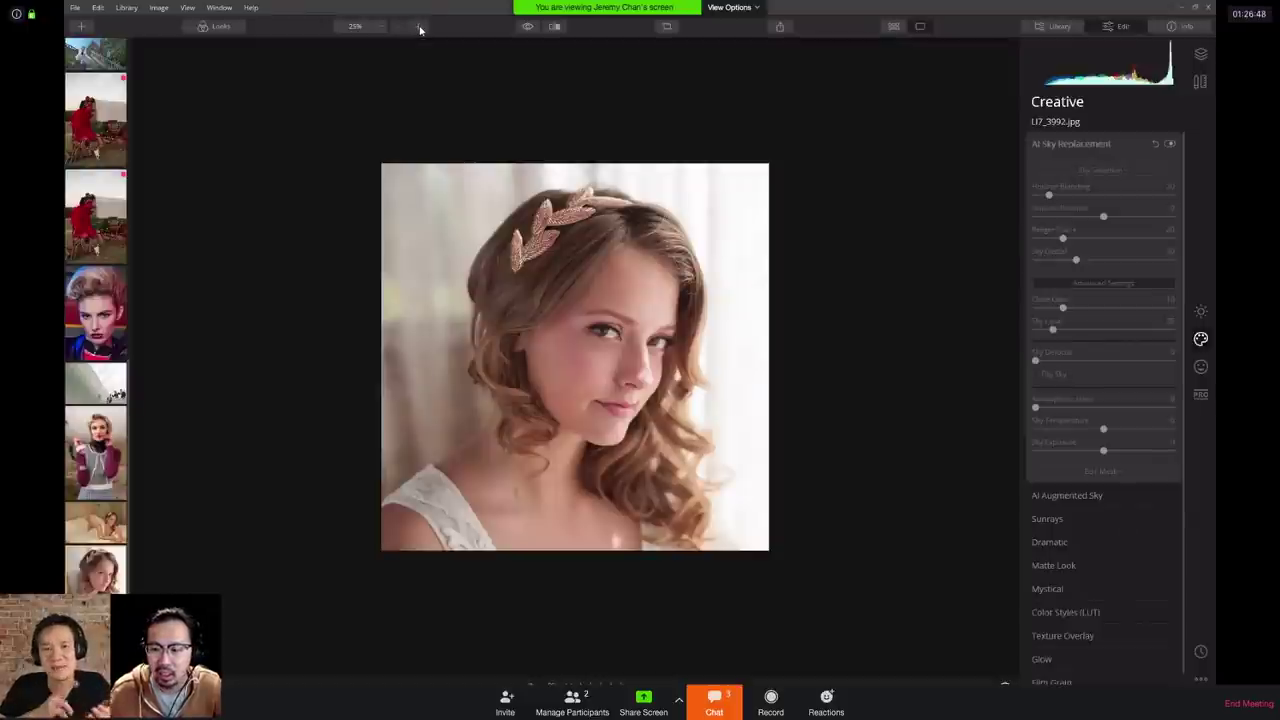
click(420, 29)
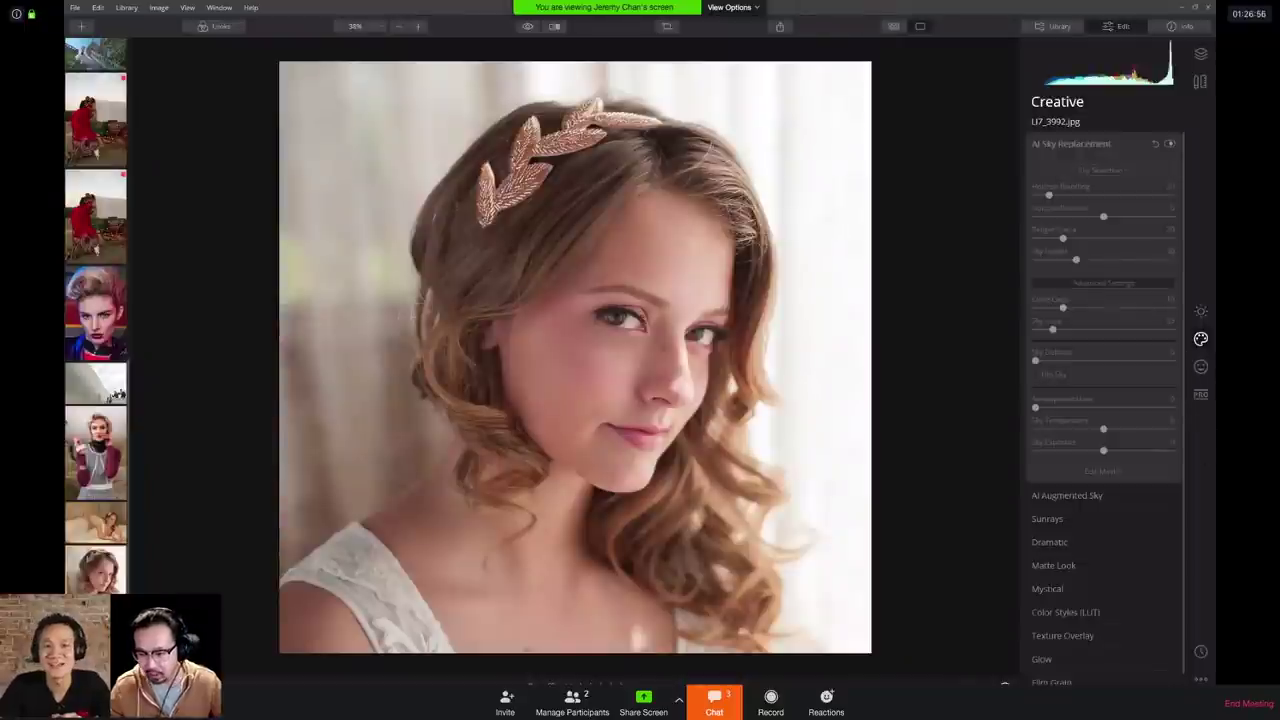
click(1201, 368)
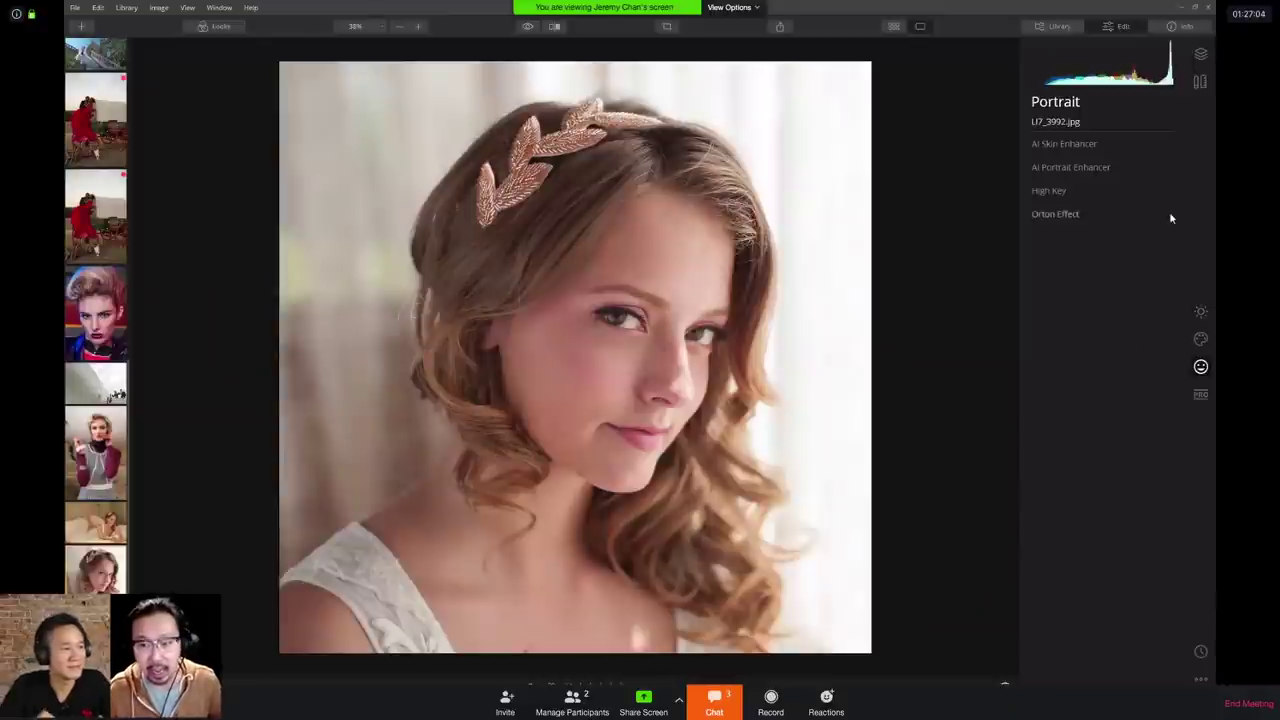
Step: Enable AI Skin Defects Removal with Amount 57 at 100% zoom and compare with the original
click(1081, 145)
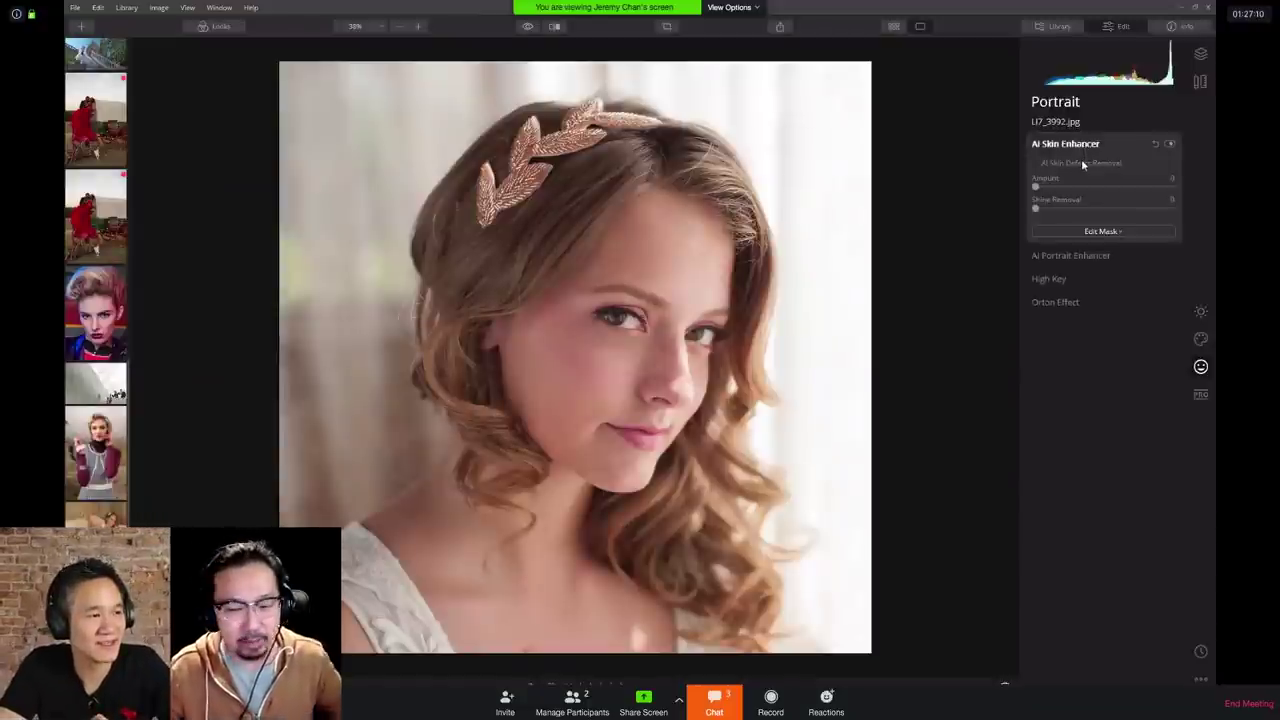
click(420, 27)
scroll(720, 340, right, 3)
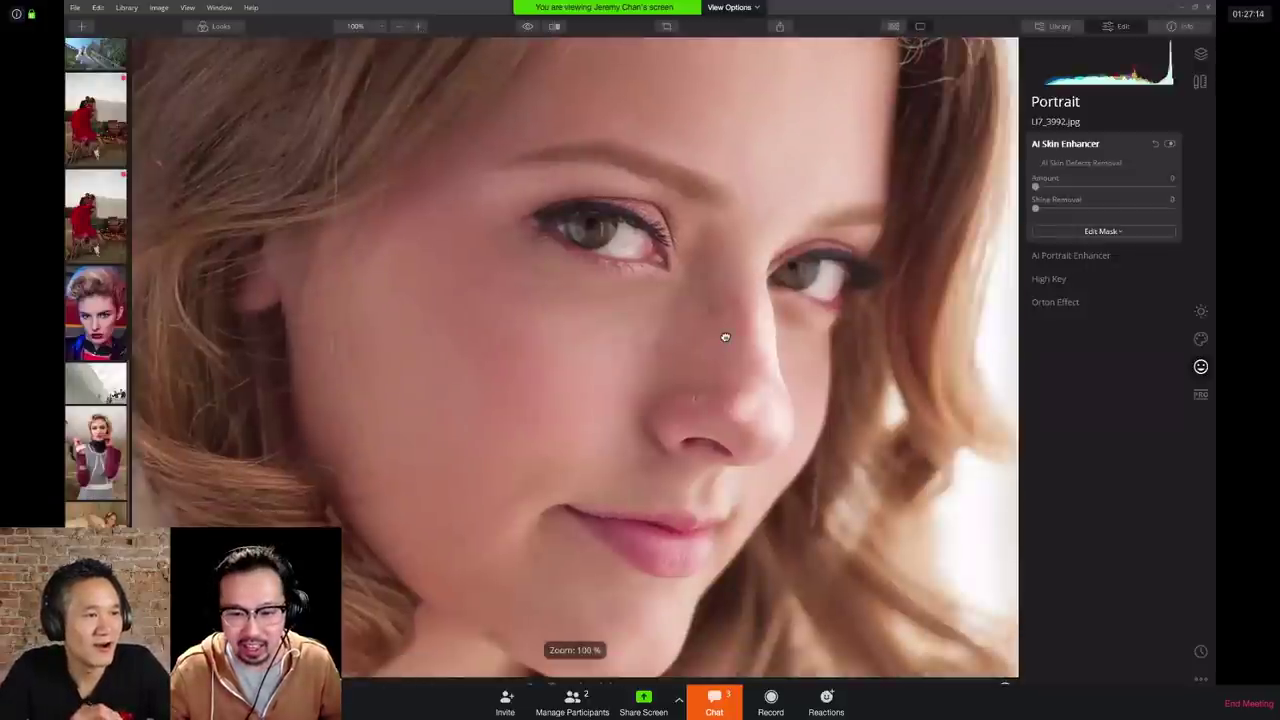
click(1035, 163)
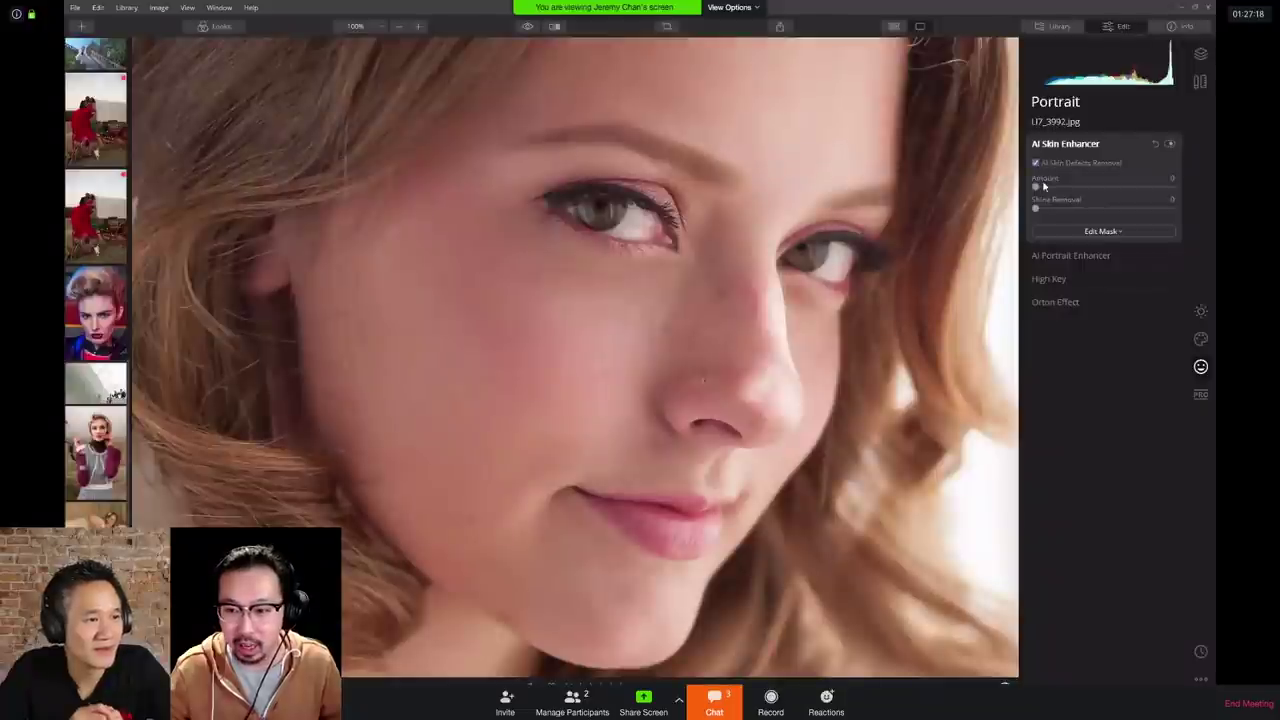
drag(1045, 188, 1160, 191)
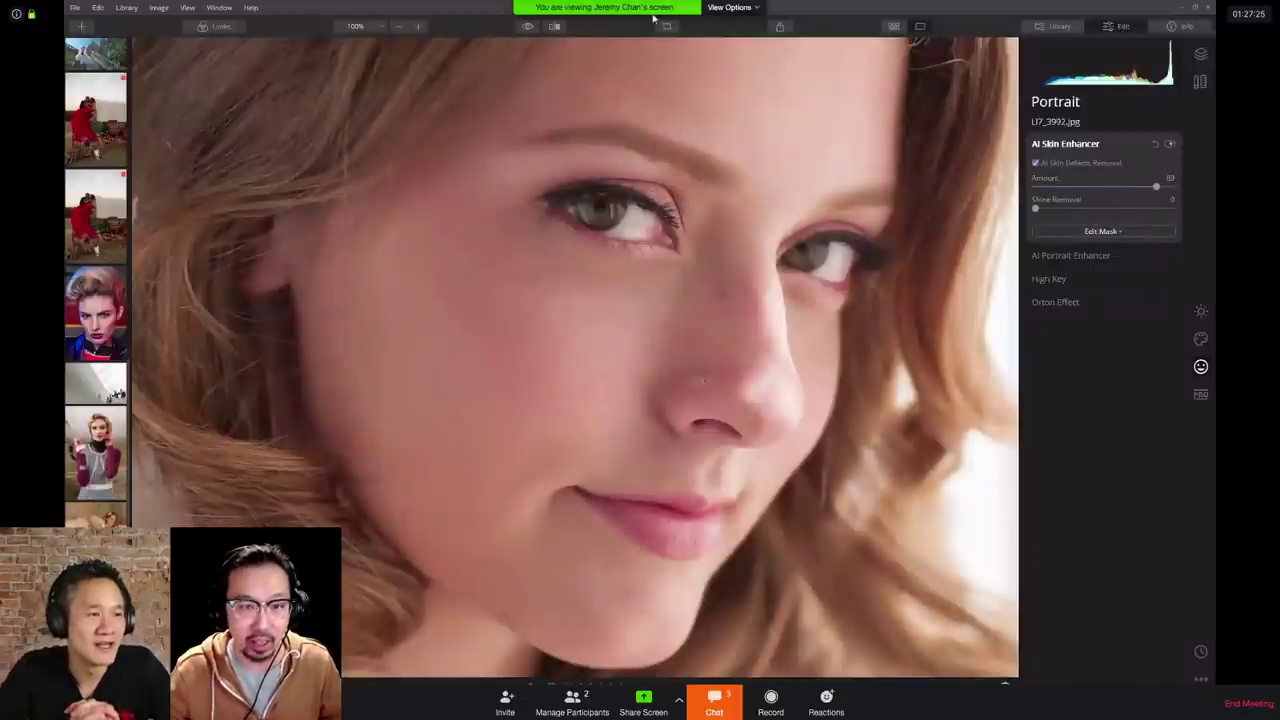
click(530, 27)
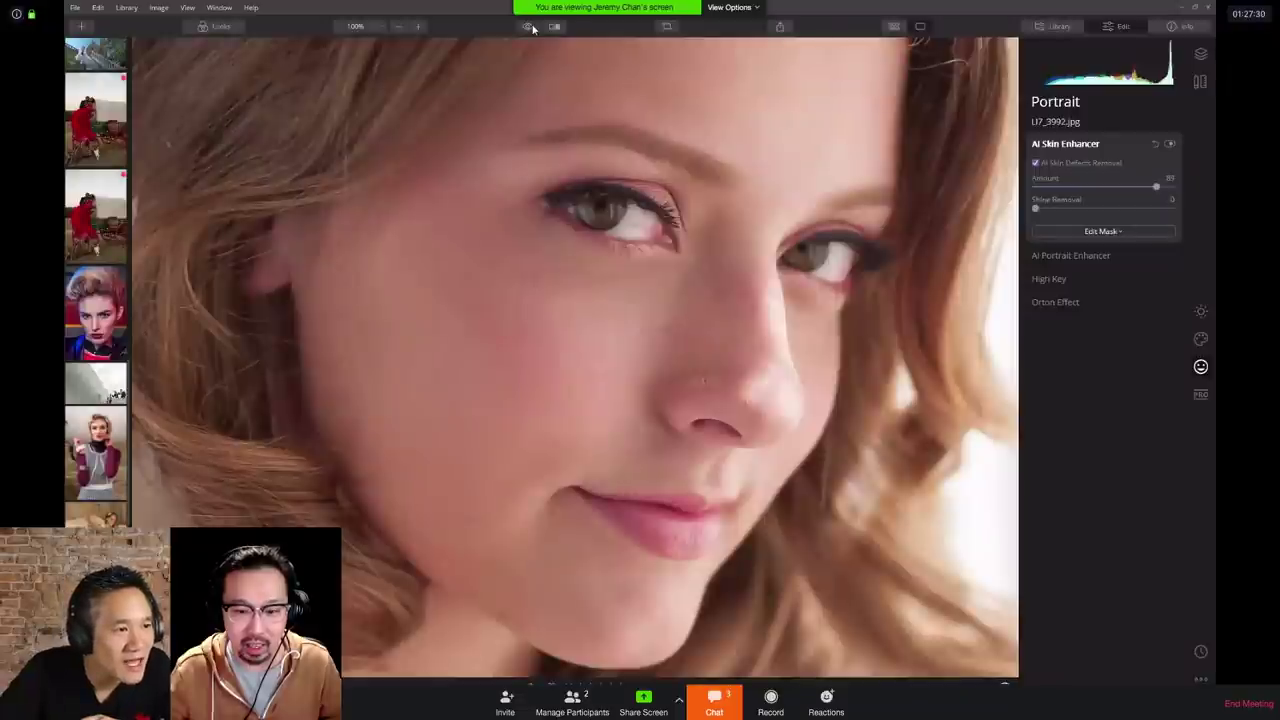
click(532, 28)
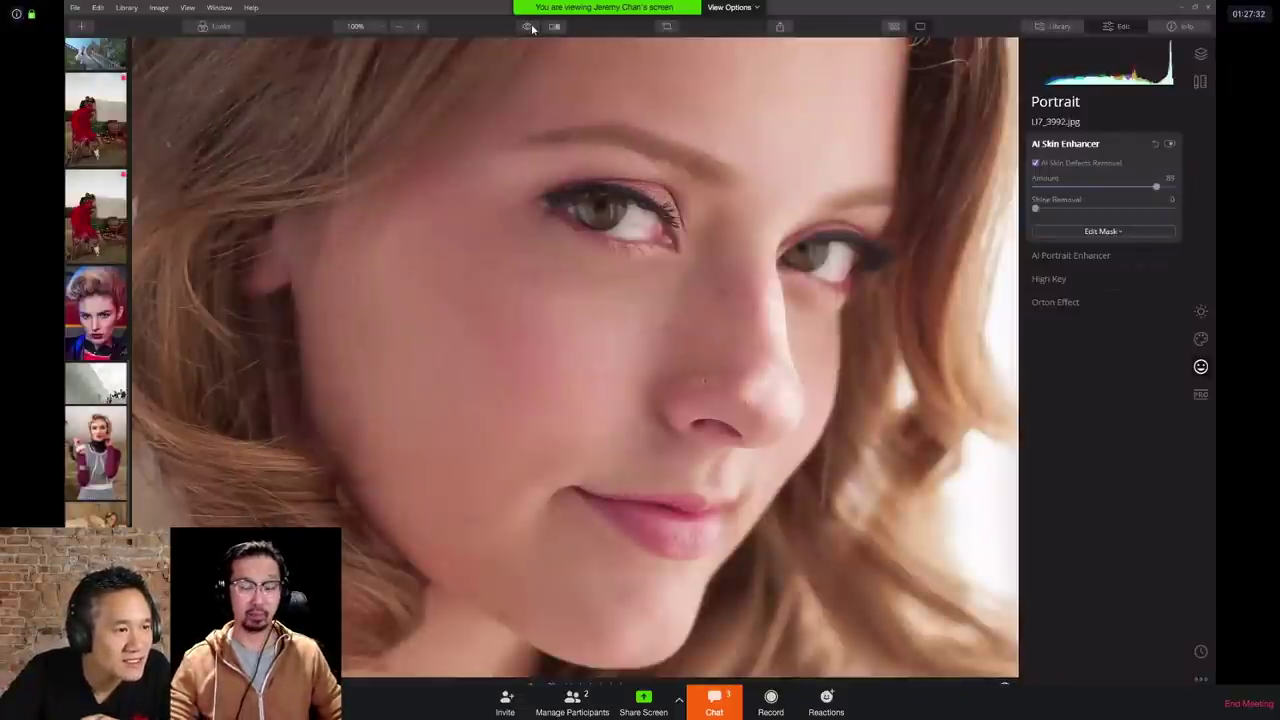
click(530, 27)
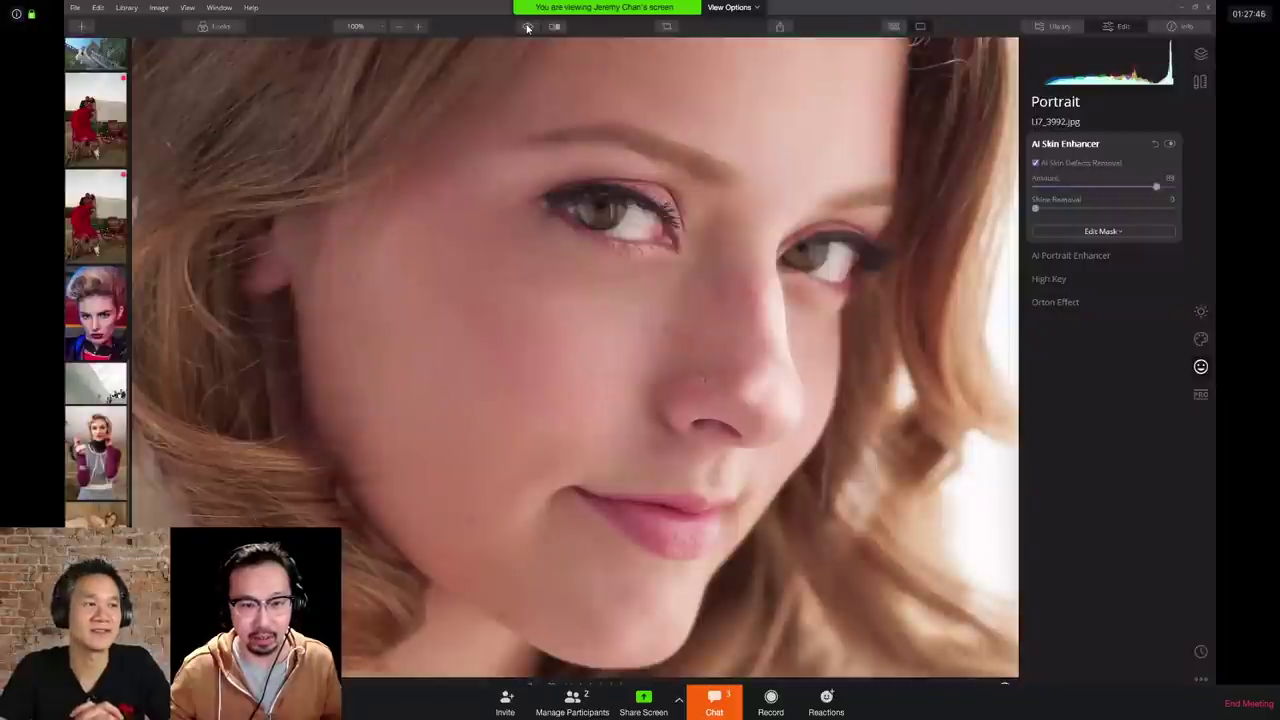
click(527, 27)
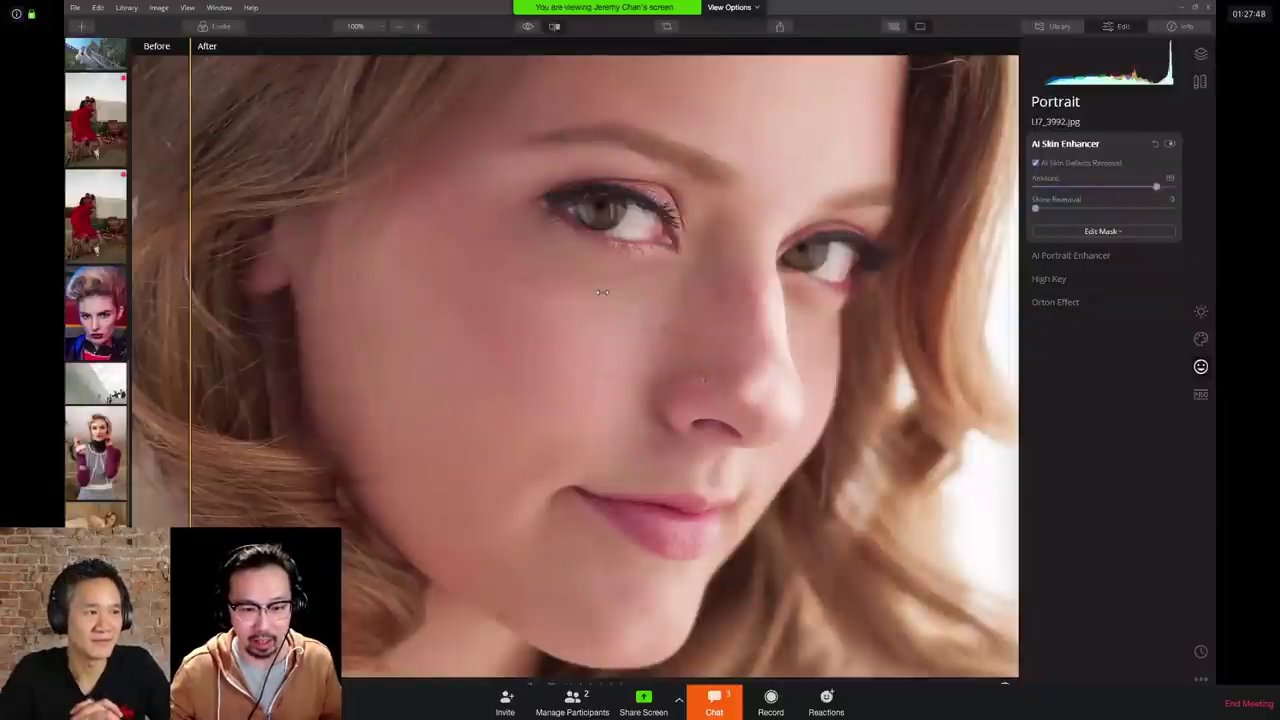
drag(602, 292, 589, 296)
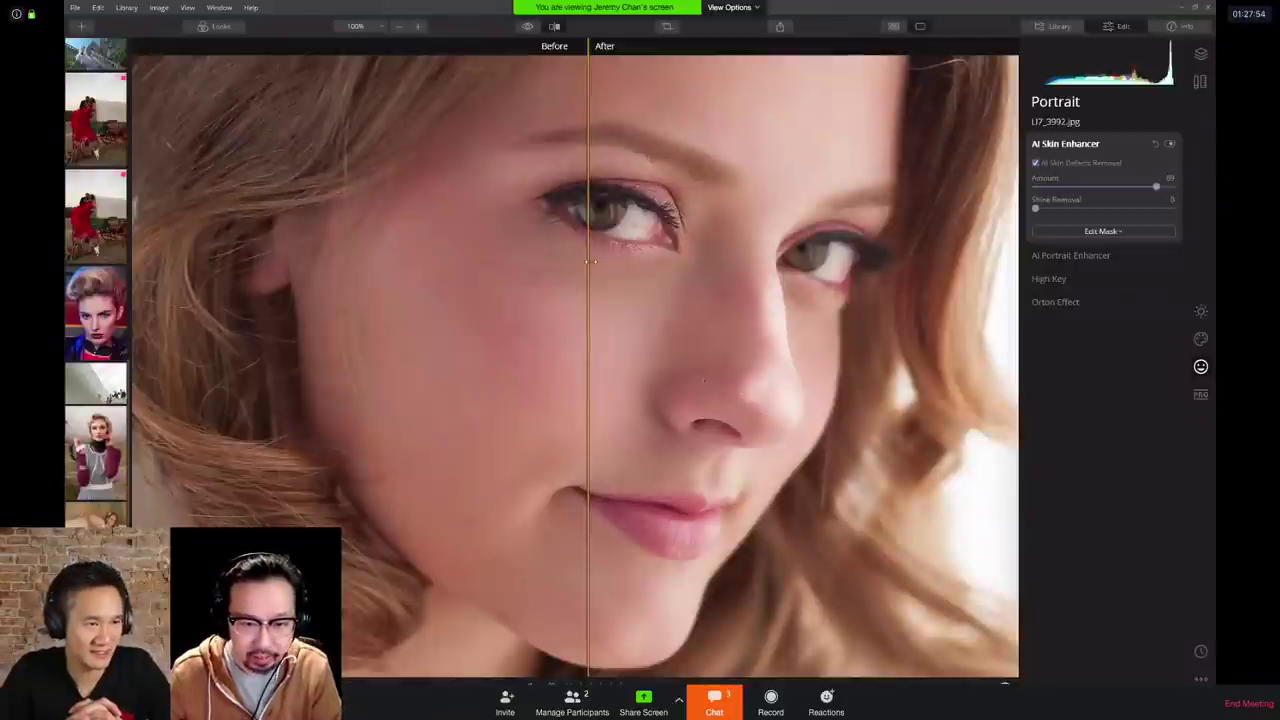
mouse_move(588, 268)
mouse_down()
mouse_move(744, 283)
mouse_move(537, 290)
mouse_move(771, 300)
mouse_move(641, 286)
mouse_up()
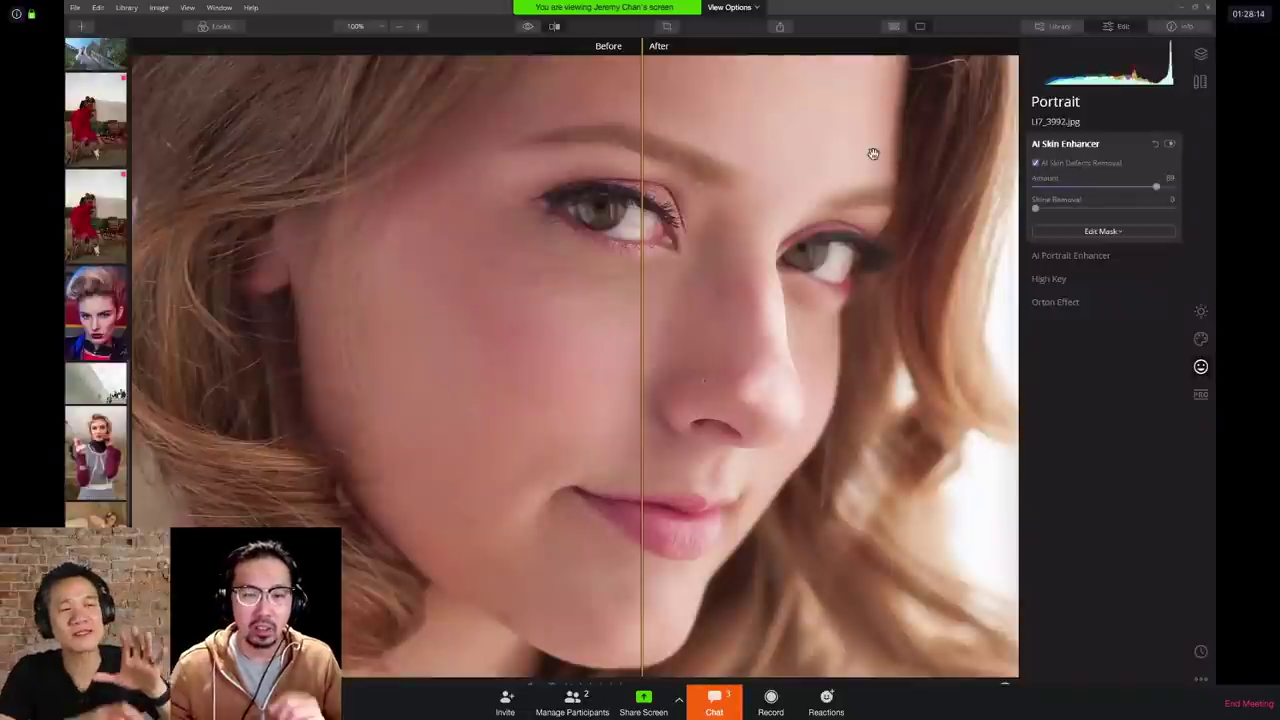
click(403, 31)
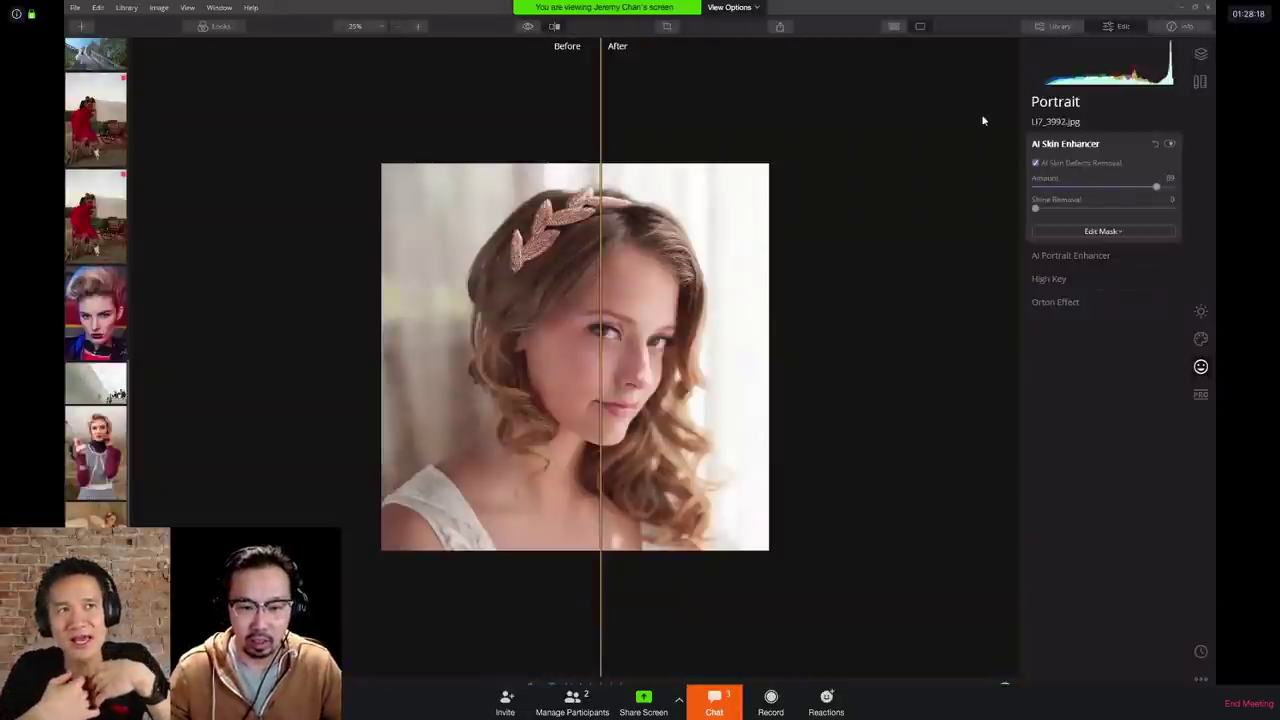
click(554, 26)
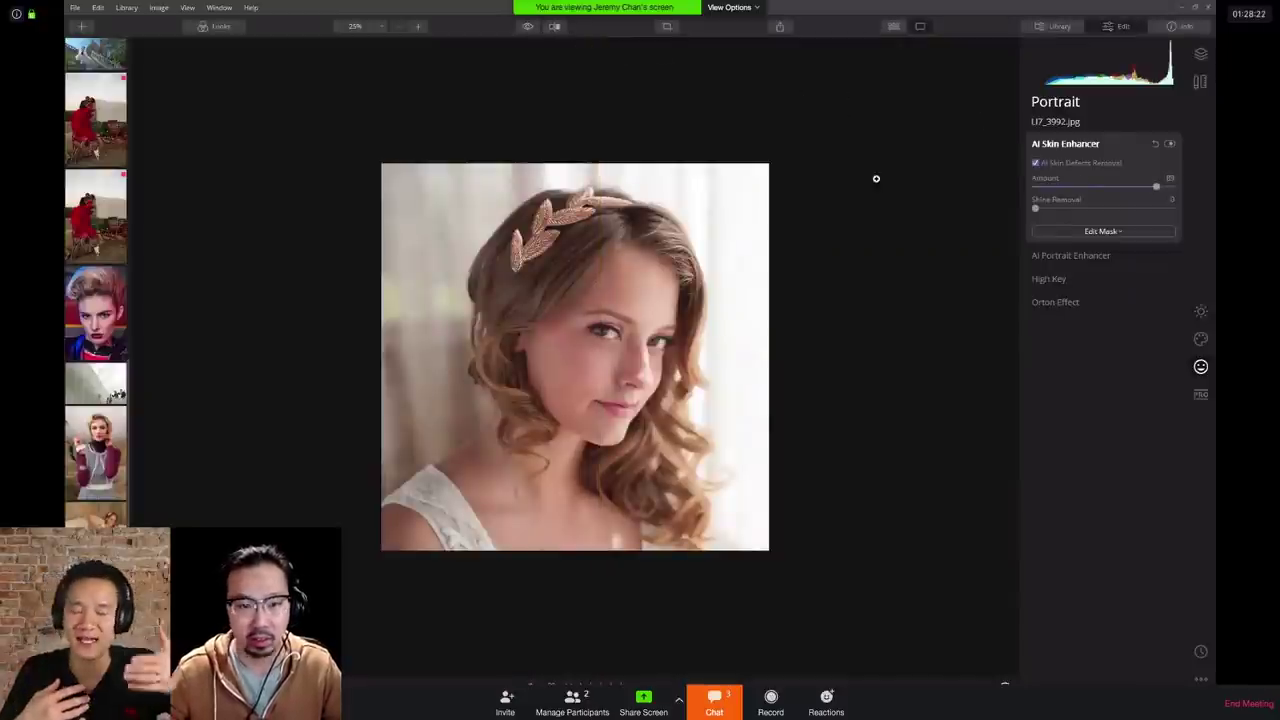
click(419, 27)
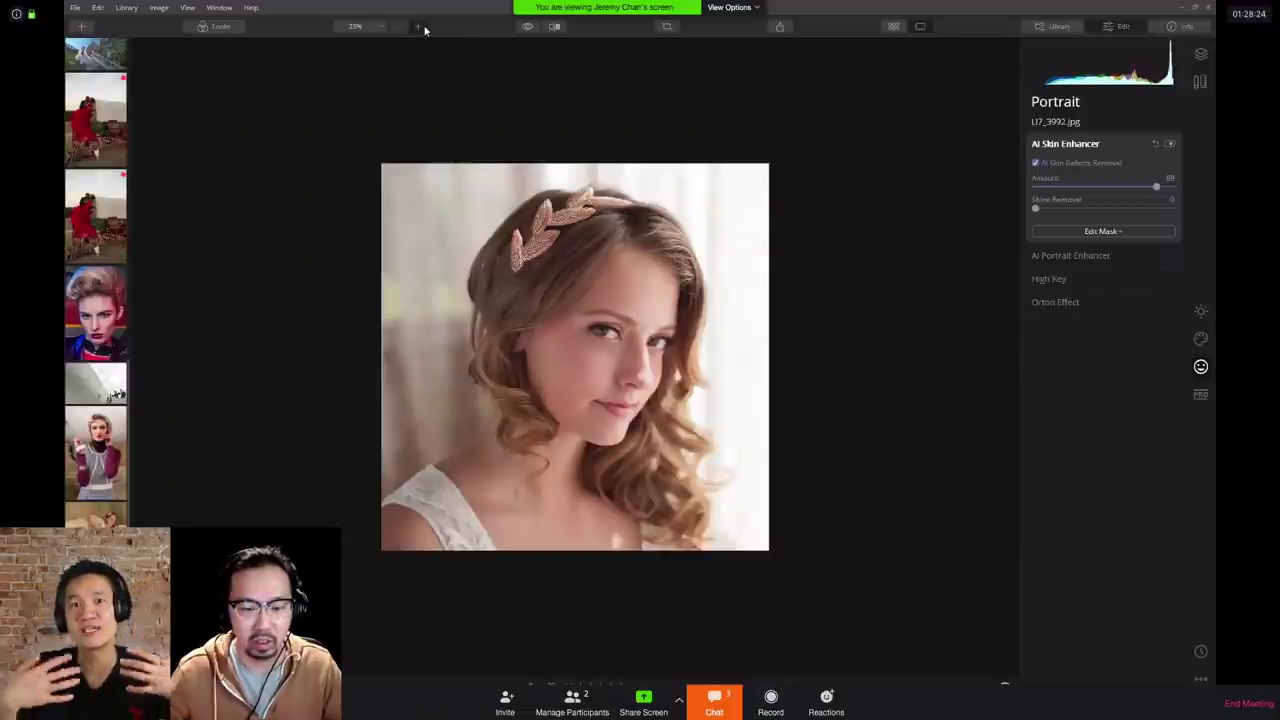
click(419, 27)
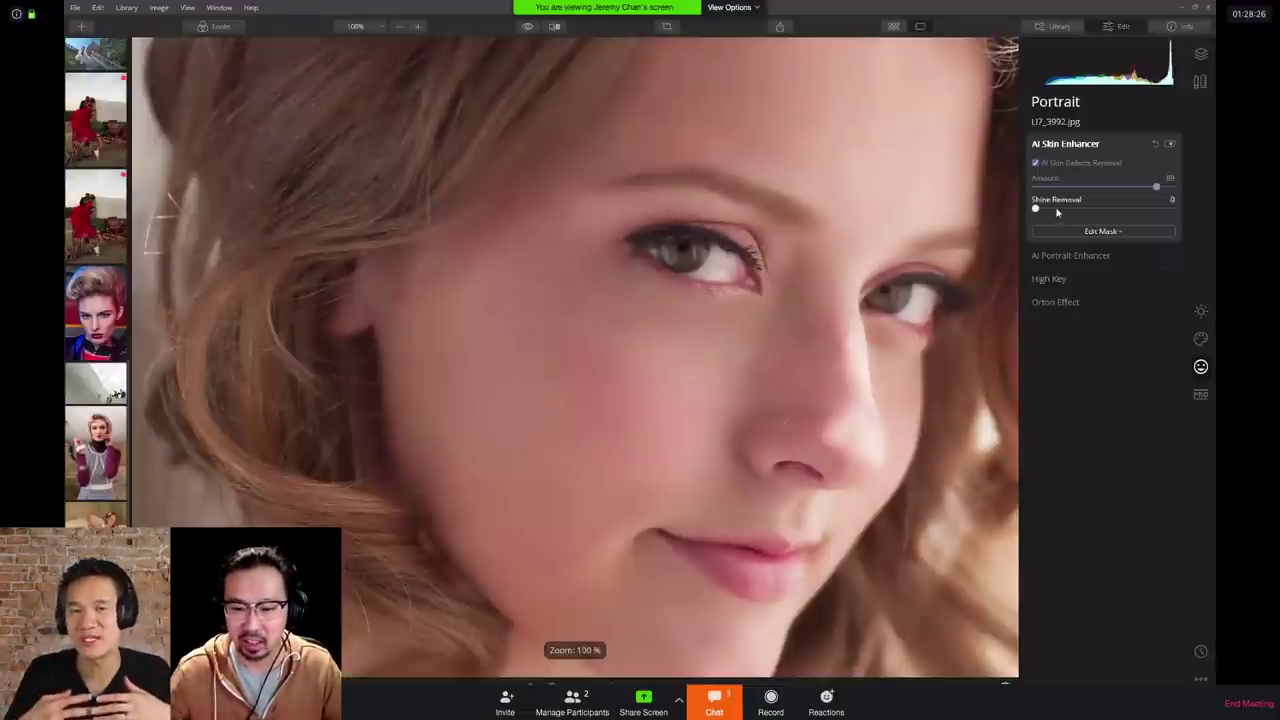
drag(1055, 212, 1122, 210)
click(1084, 209)
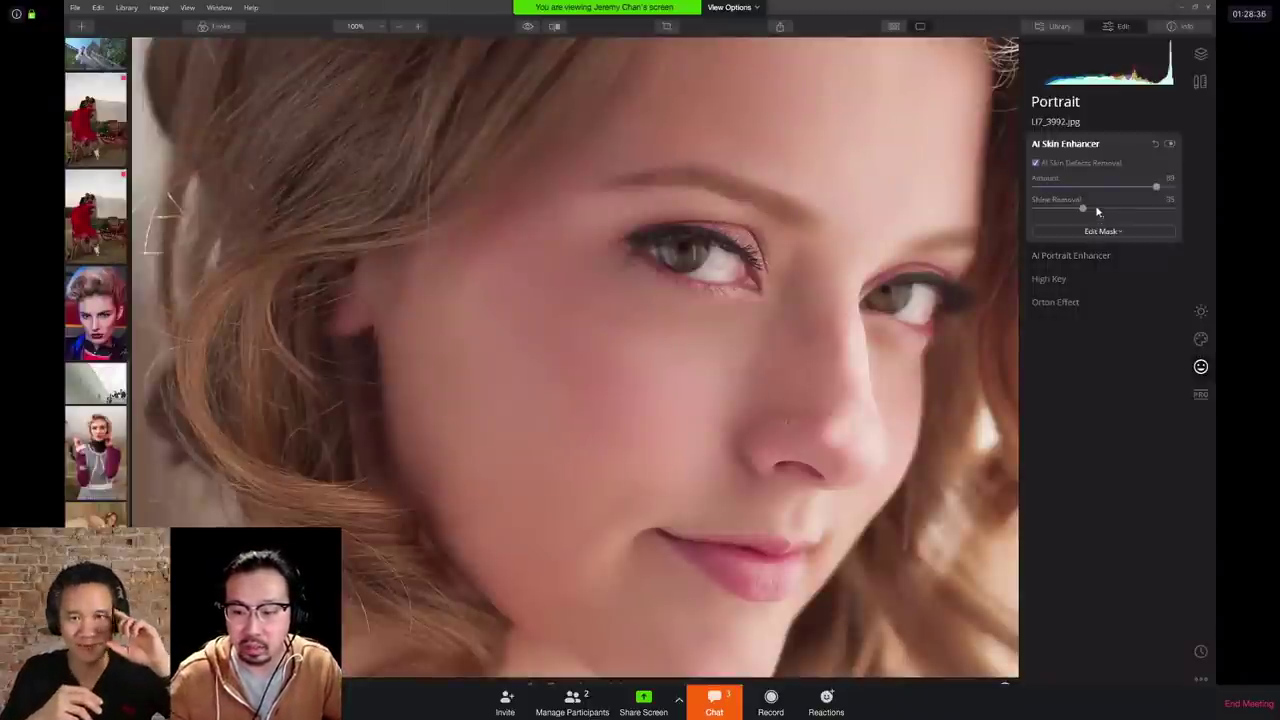
drag(1051, 212, 1028, 215)
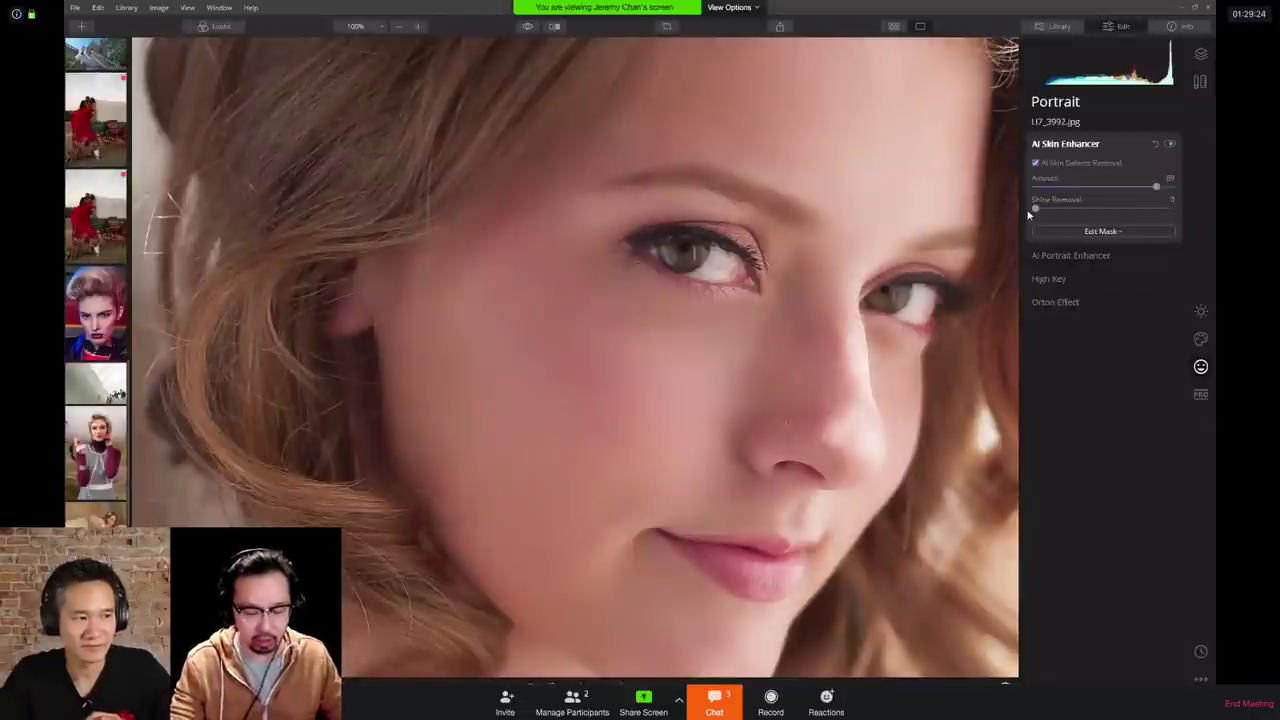
key(ctrl+minus)
key(ctrl+minus)
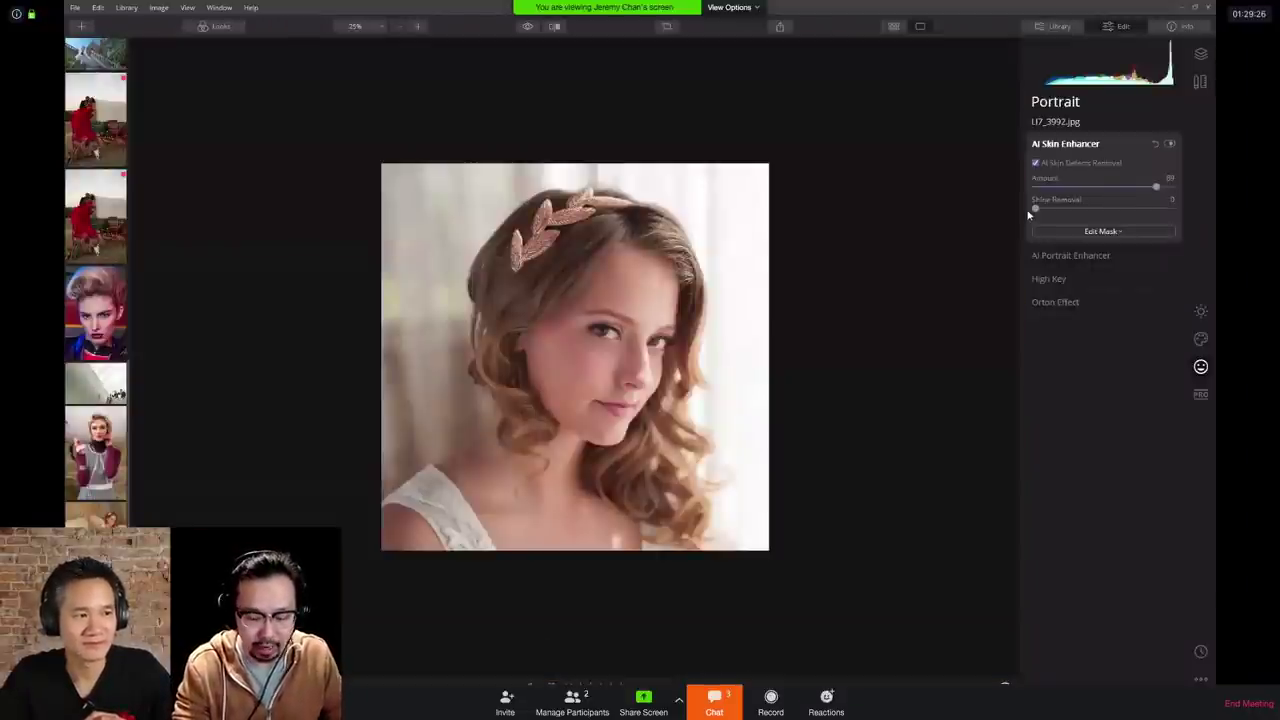
key(ctrl+plus)
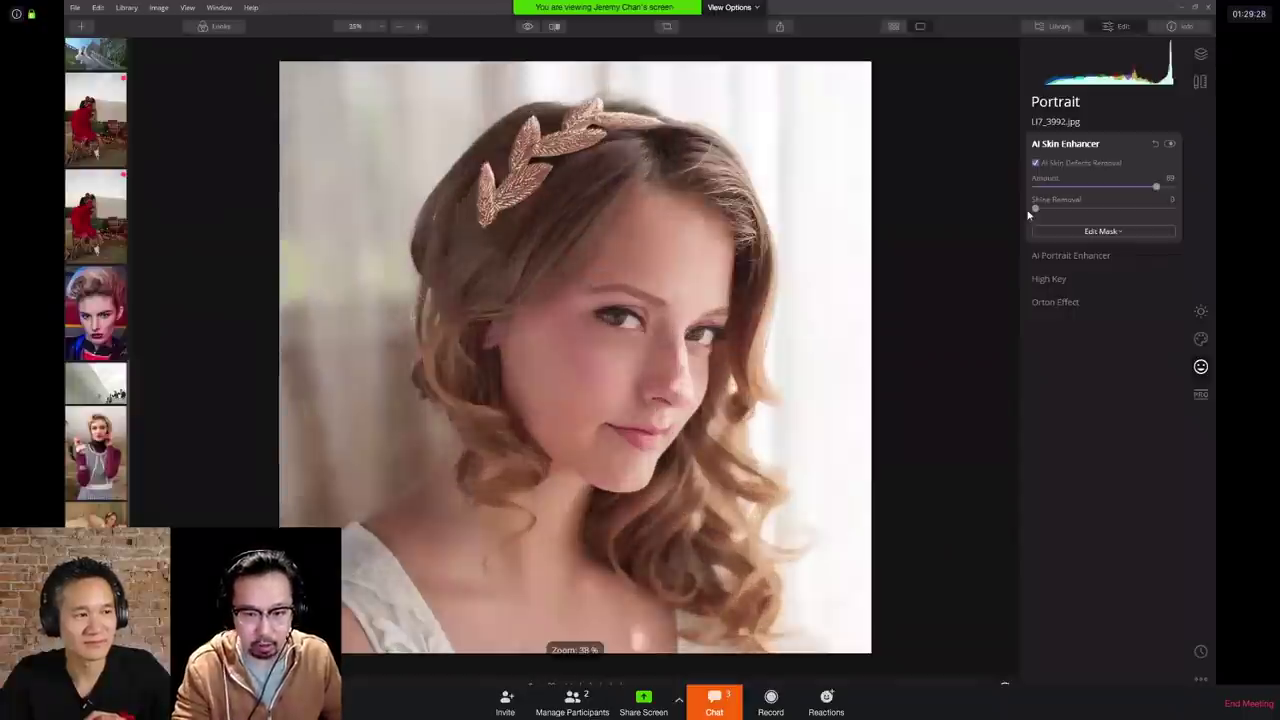
key(ctrl+plus)
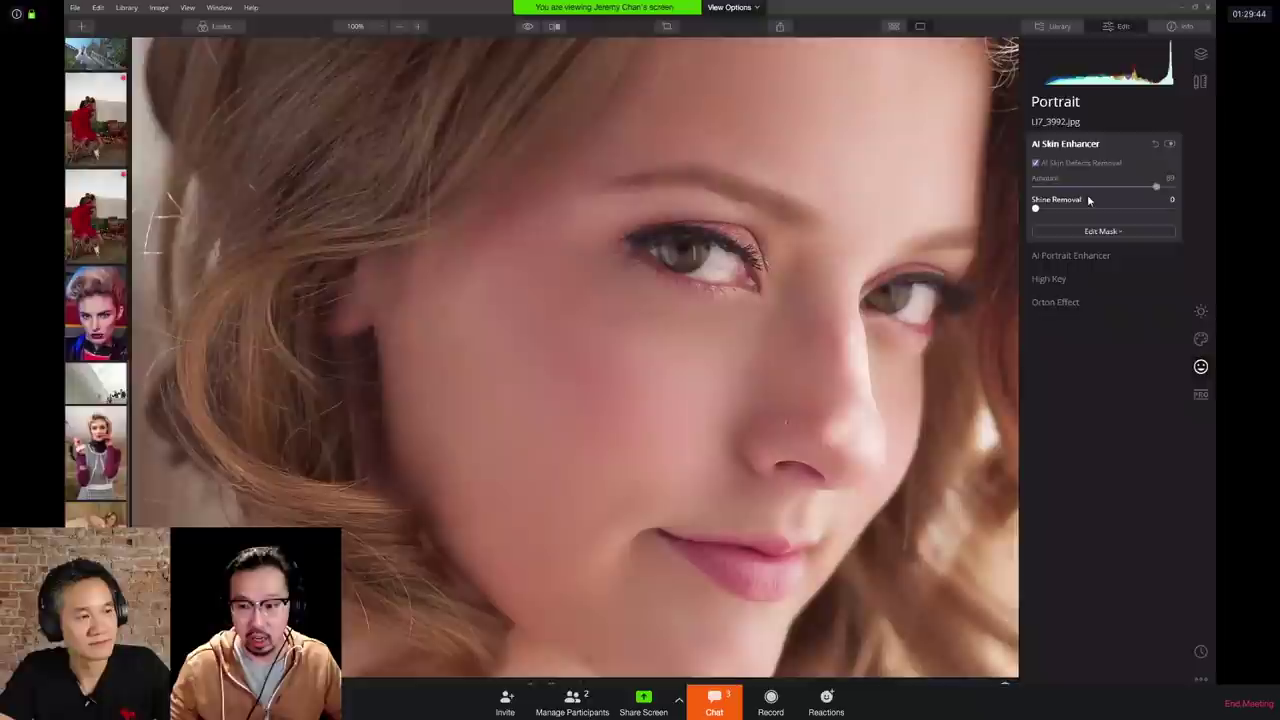
click(554, 27)
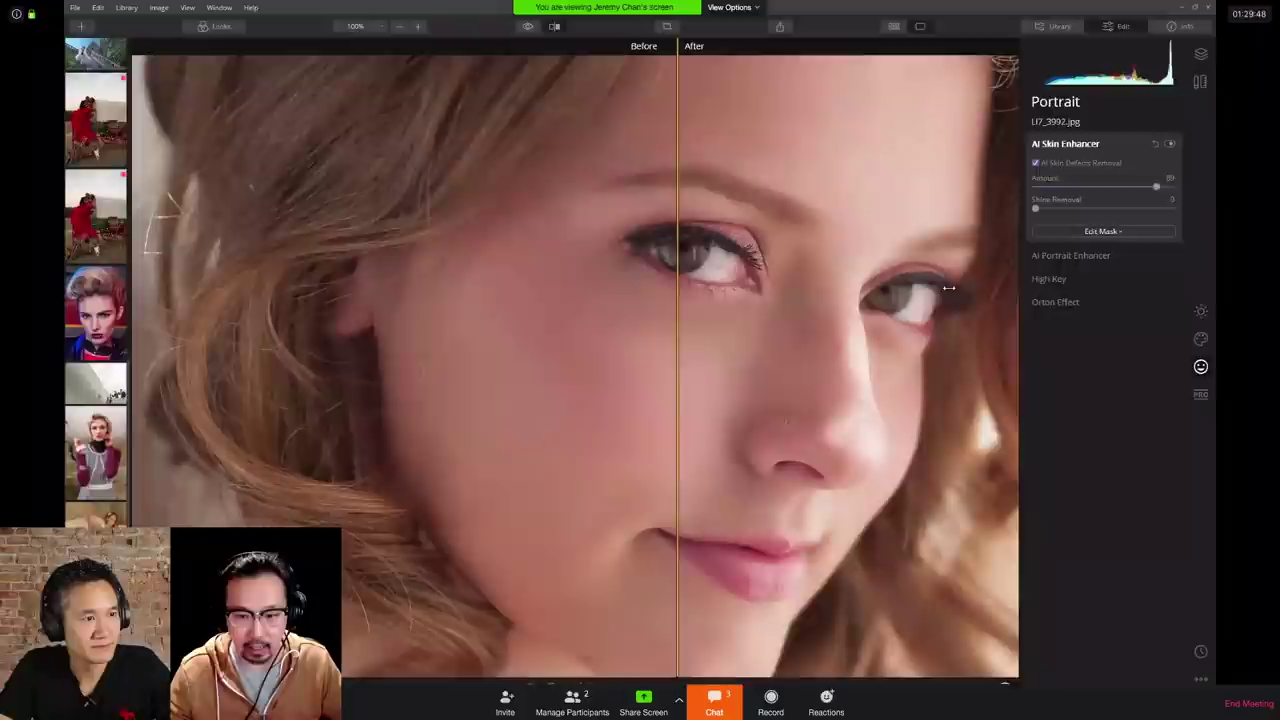
drag(553, 268, 650, 242)
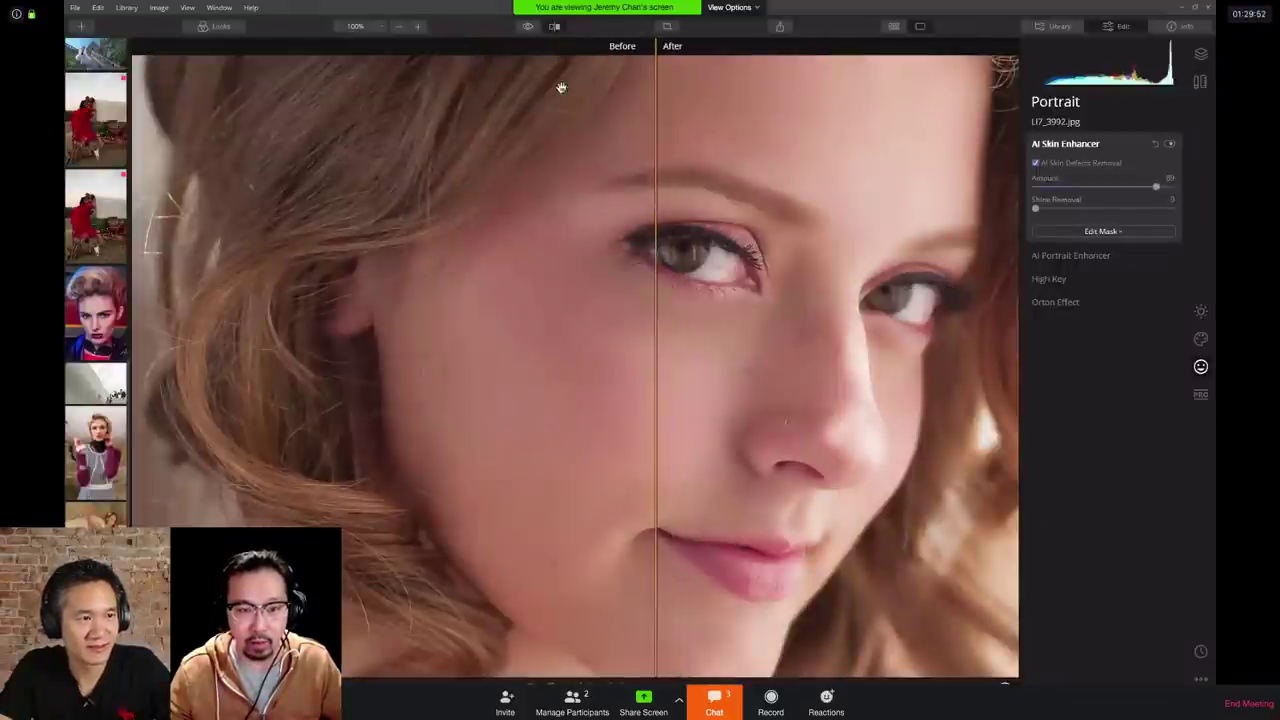
click(554, 27)
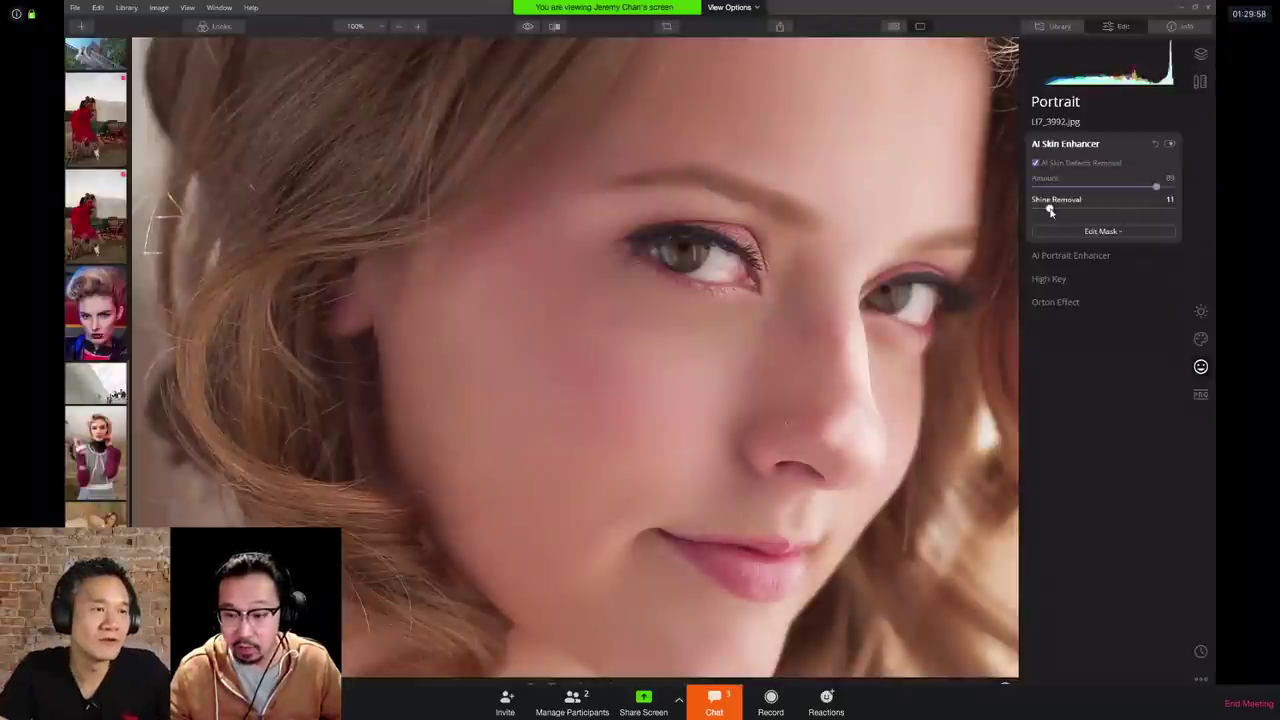
Step: Raise Shine Removal to 51 and view the whole portrait
drag(1036, 209, 1106, 219)
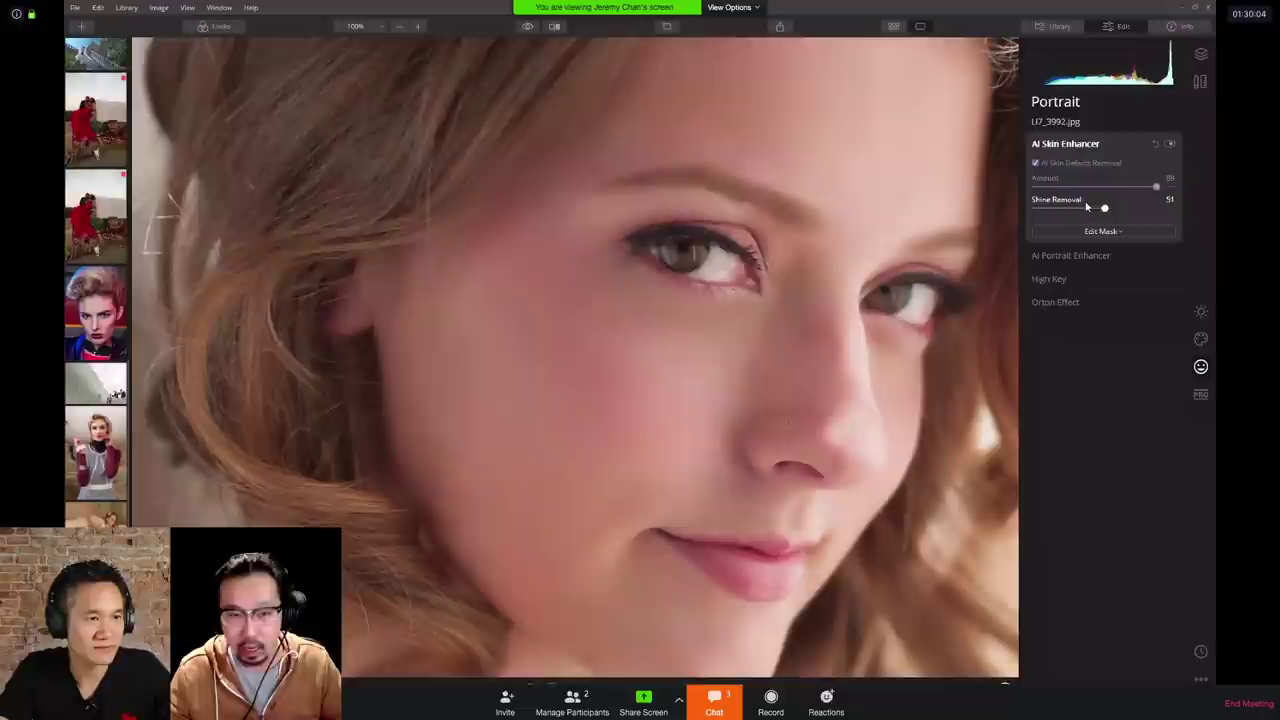
click(399, 27)
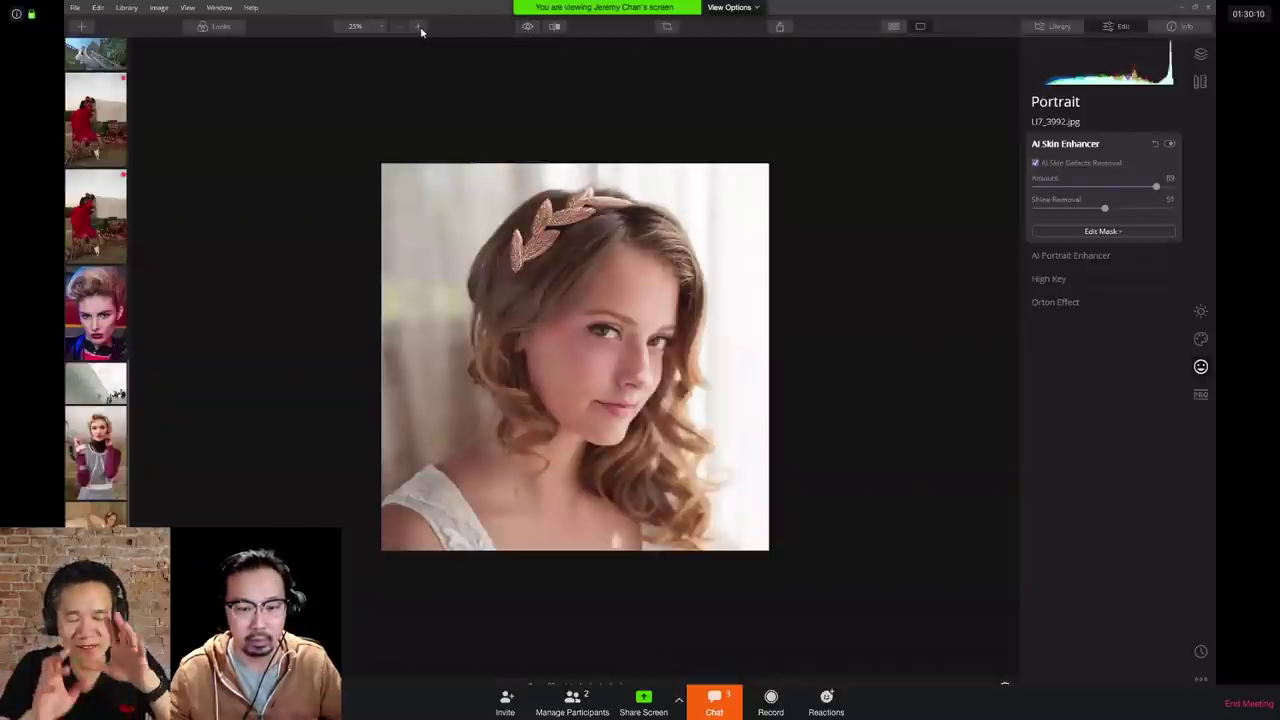
click(419, 27)
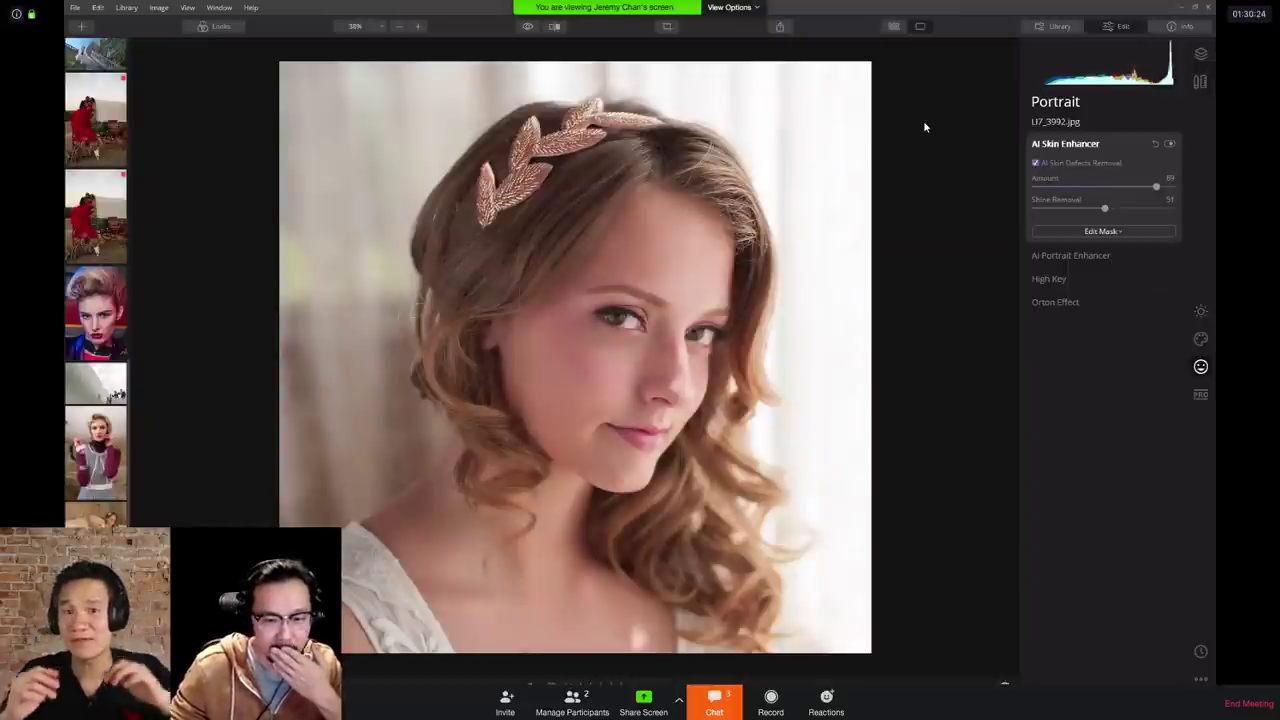
Step: Lower the AI Skin Enhancer Amount to 70 while checking the face at 100%
click(418, 27)
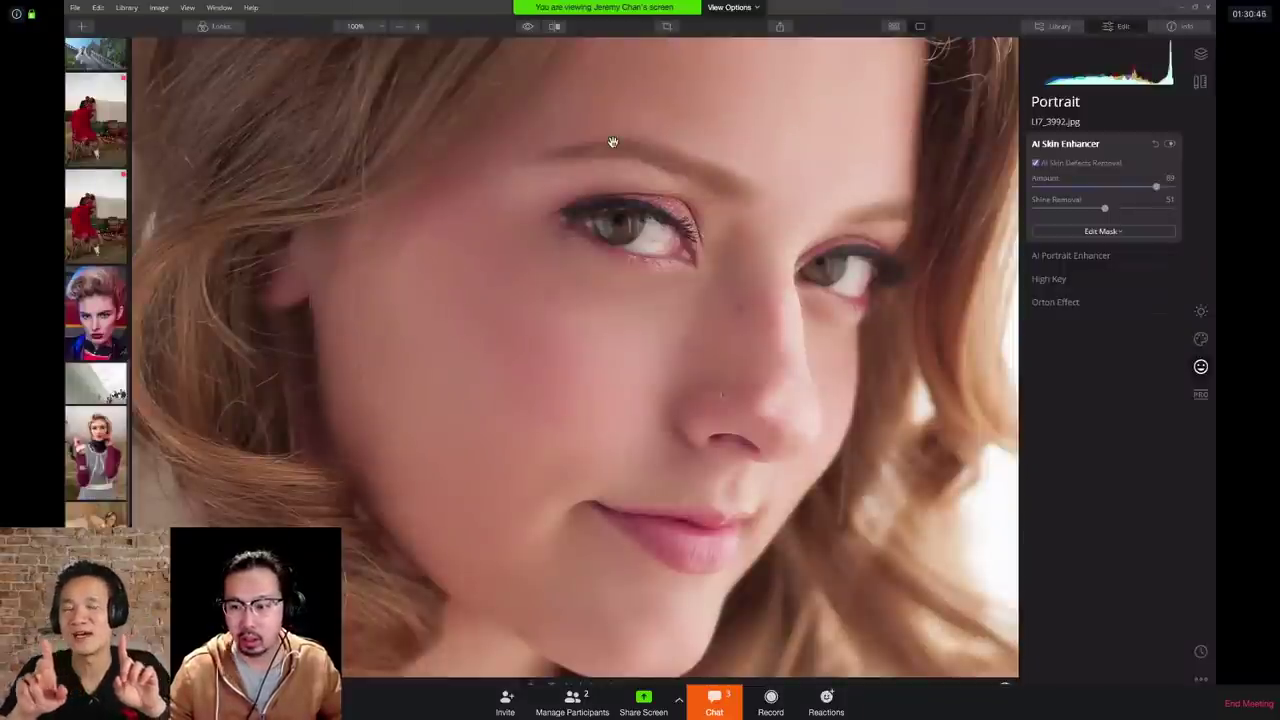
drag(645, 178, 644, 227)
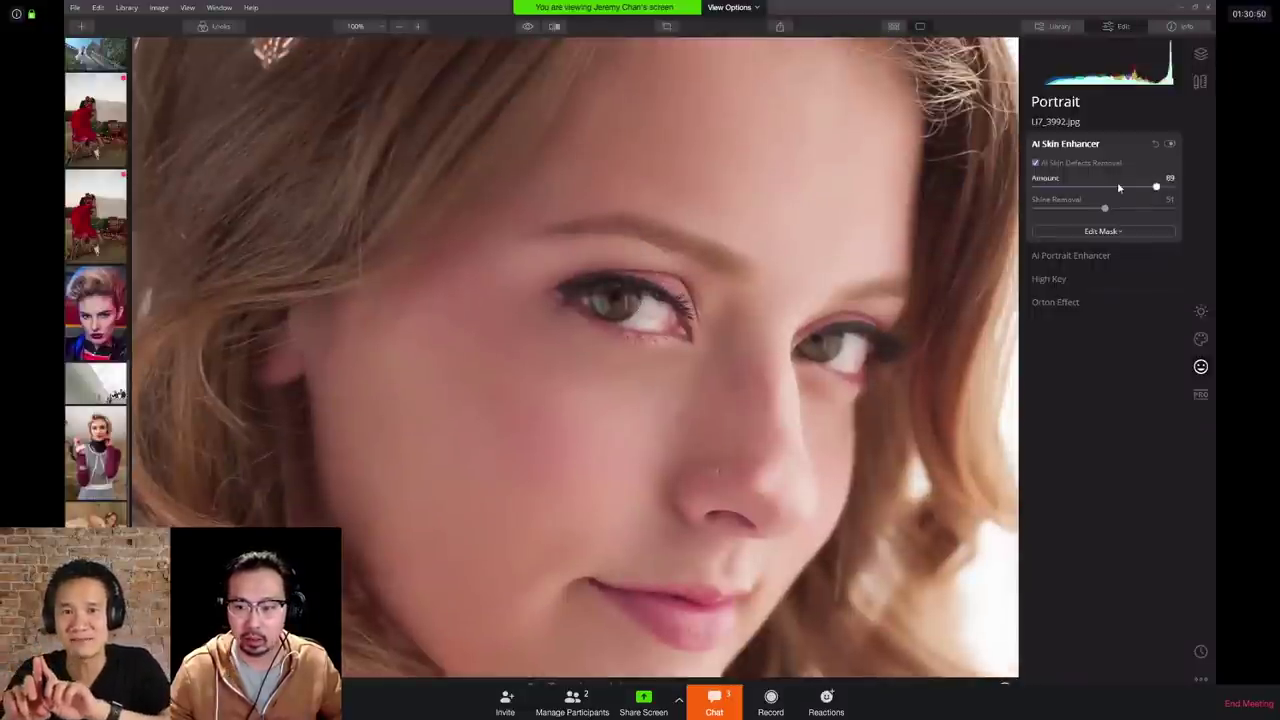
drag(1156, 188, 1130, 187)
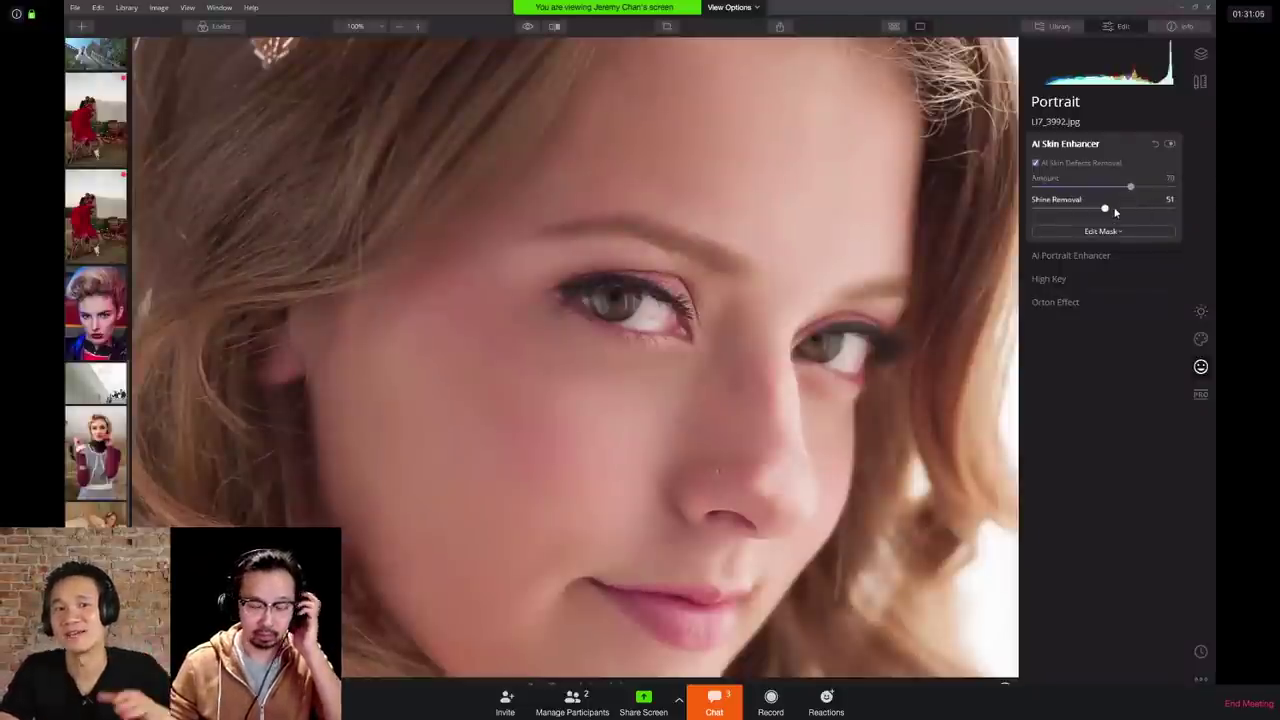
click(358, 27)
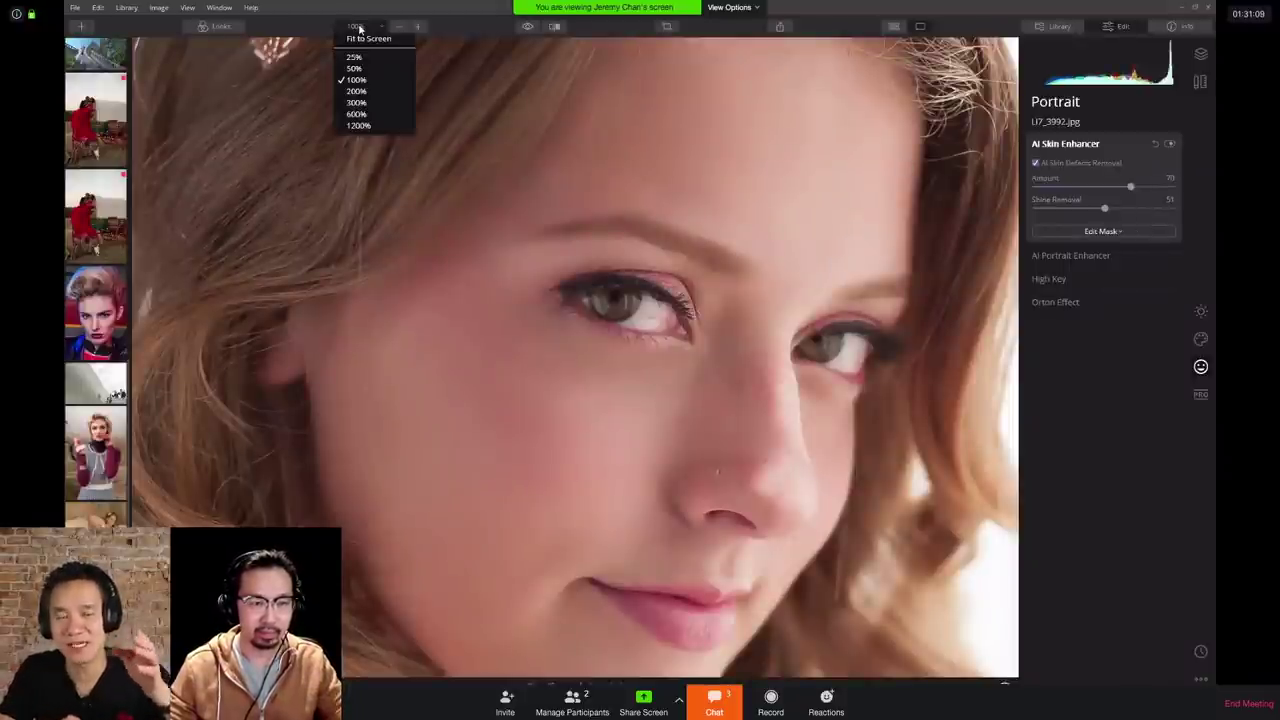
click(354, 57)
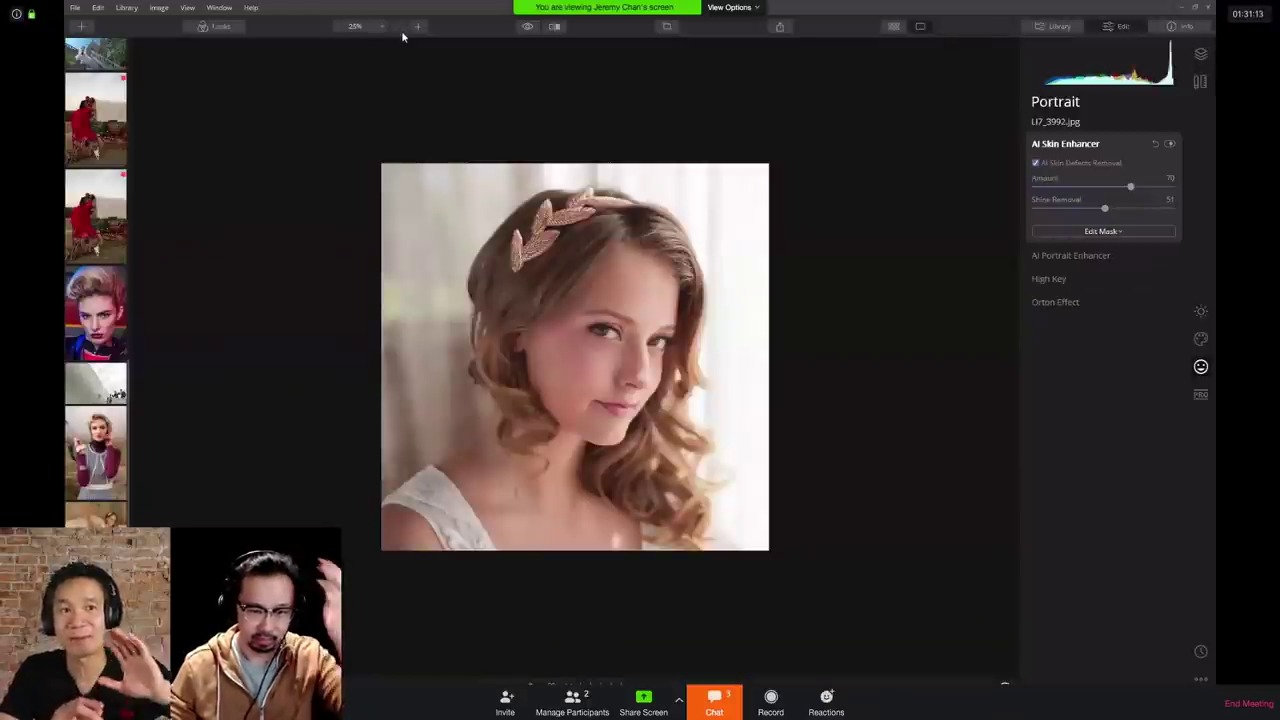
click(418, 27)
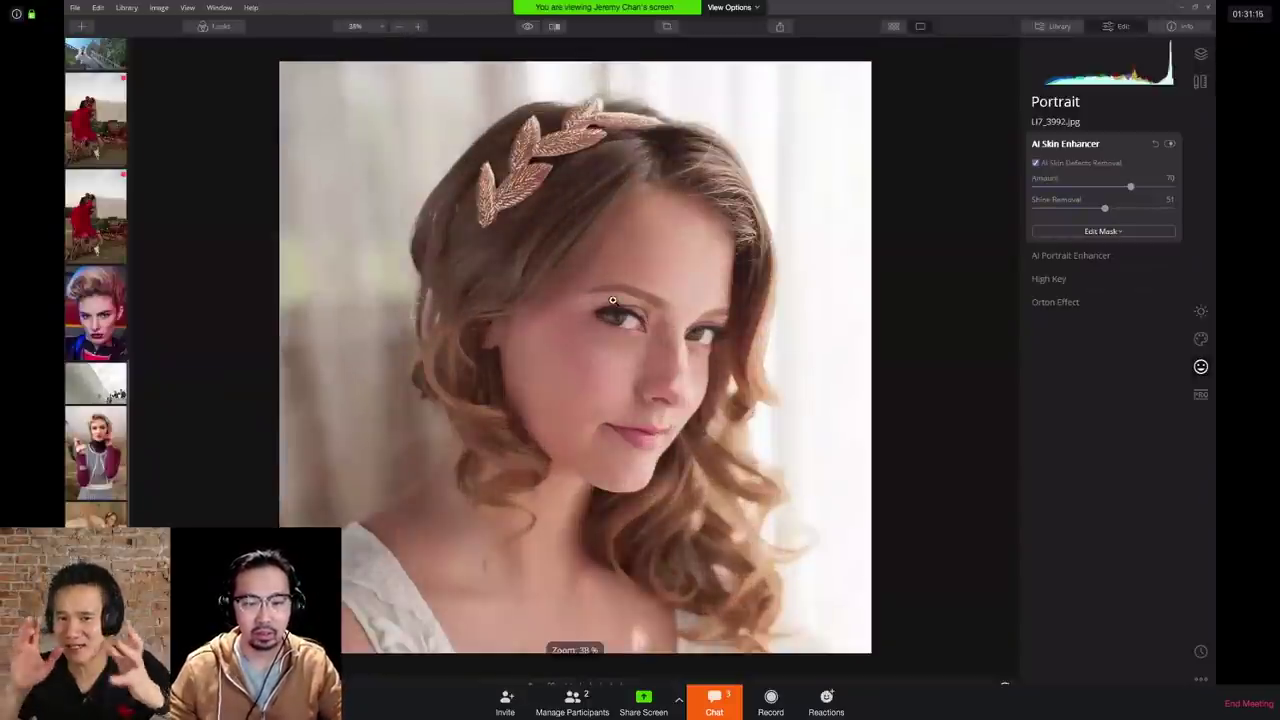
click(1077, 257)
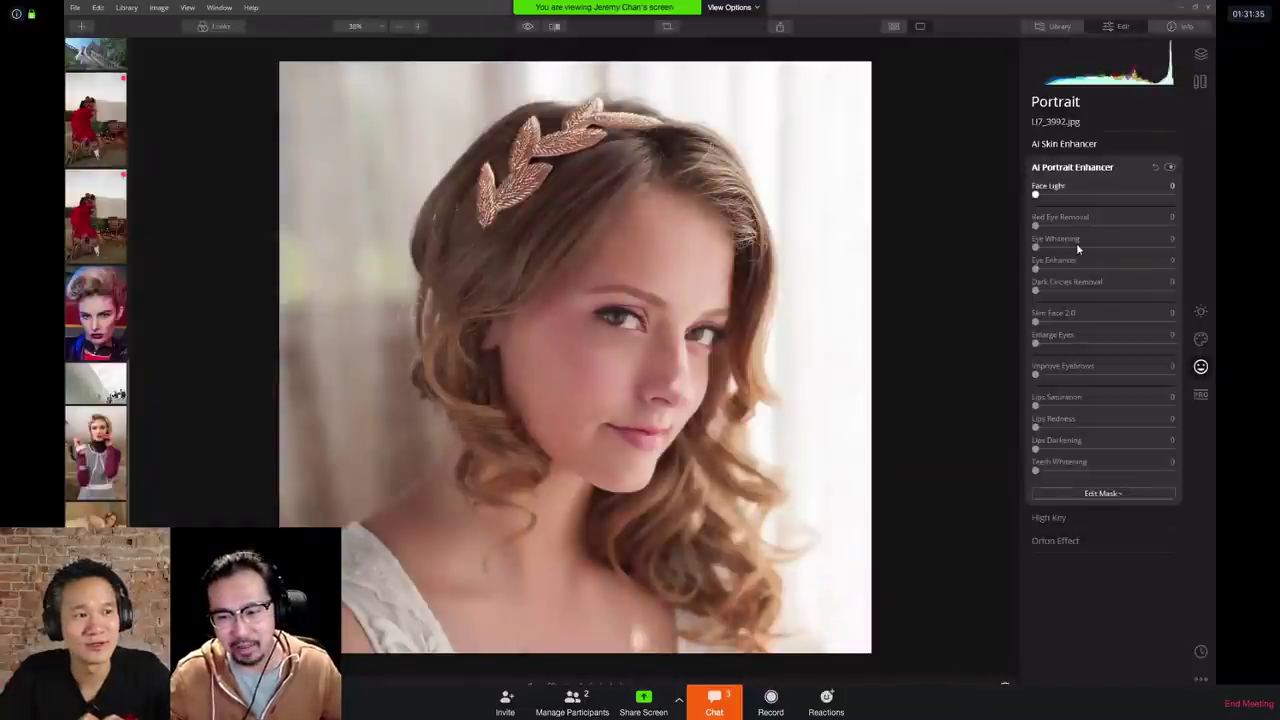
Step: Set Eye Enhancer to 77 and Eye Whitening to 49, checking the eyes in split view
click(418, 27)
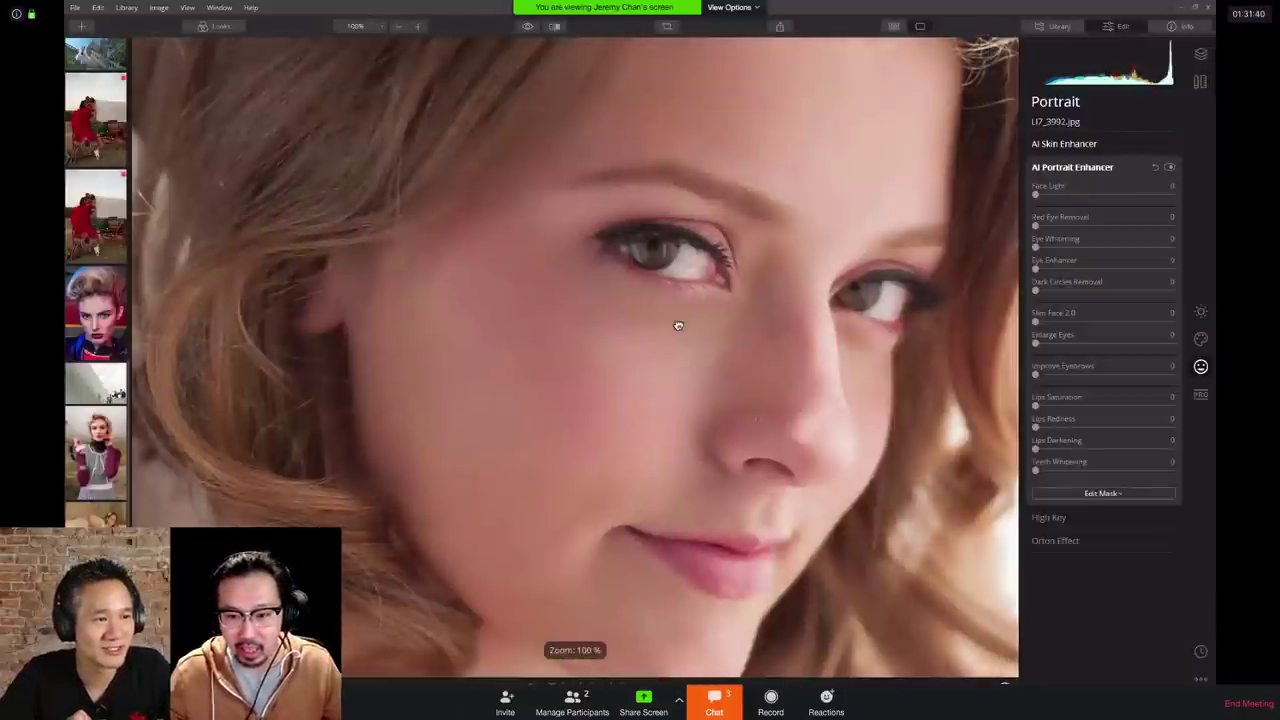
drag(678, 325, 603, 285)
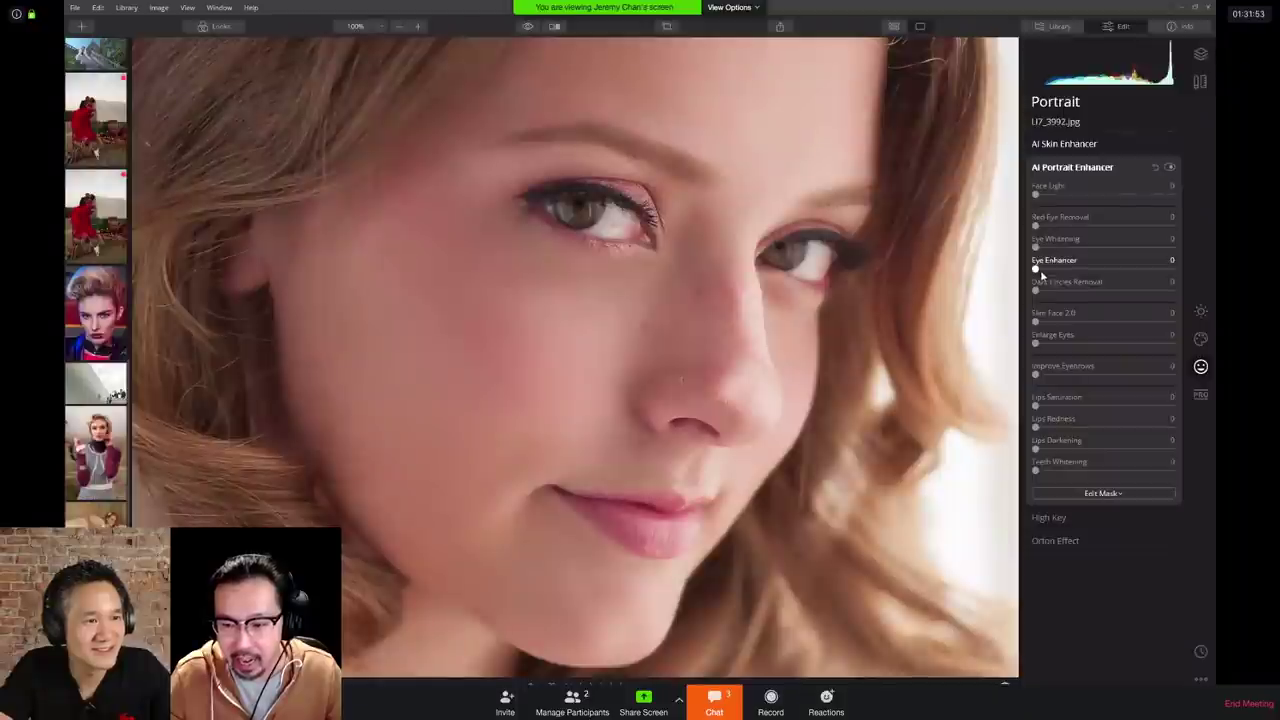
drag(1040, 274, 1140, 270)
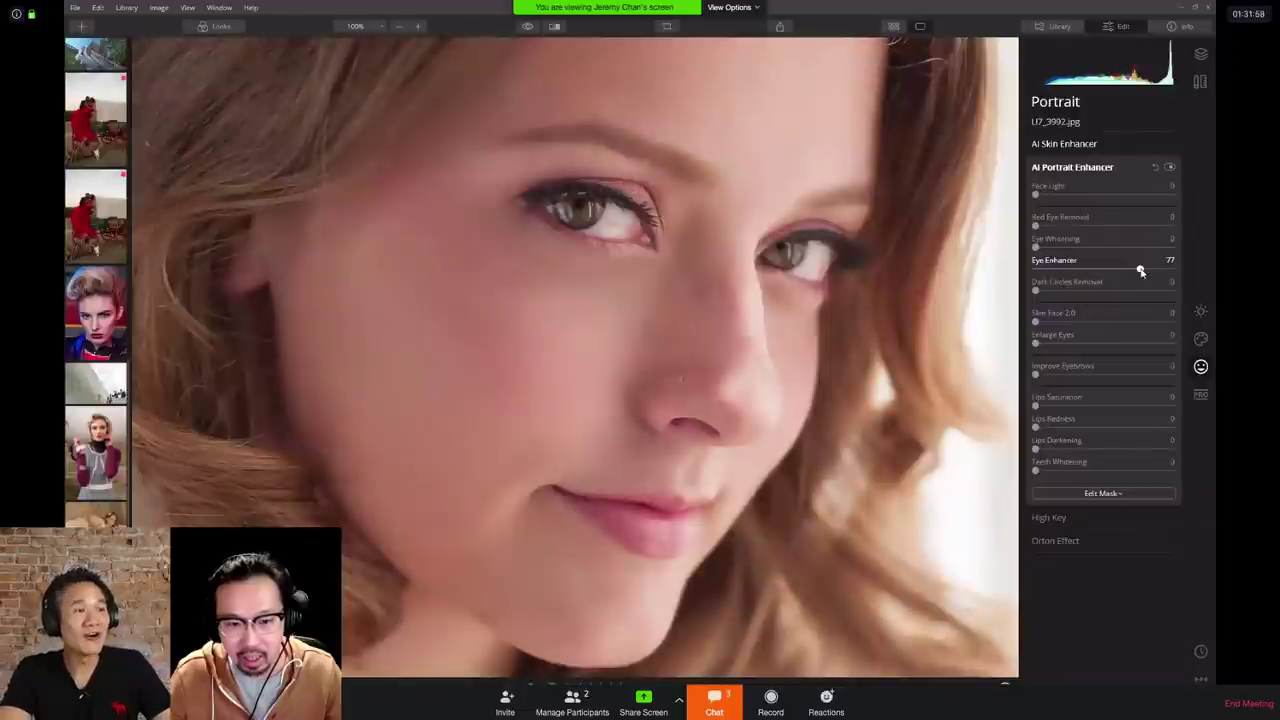
click(1045, 249)
drag(1075, 256, 1103, 258)
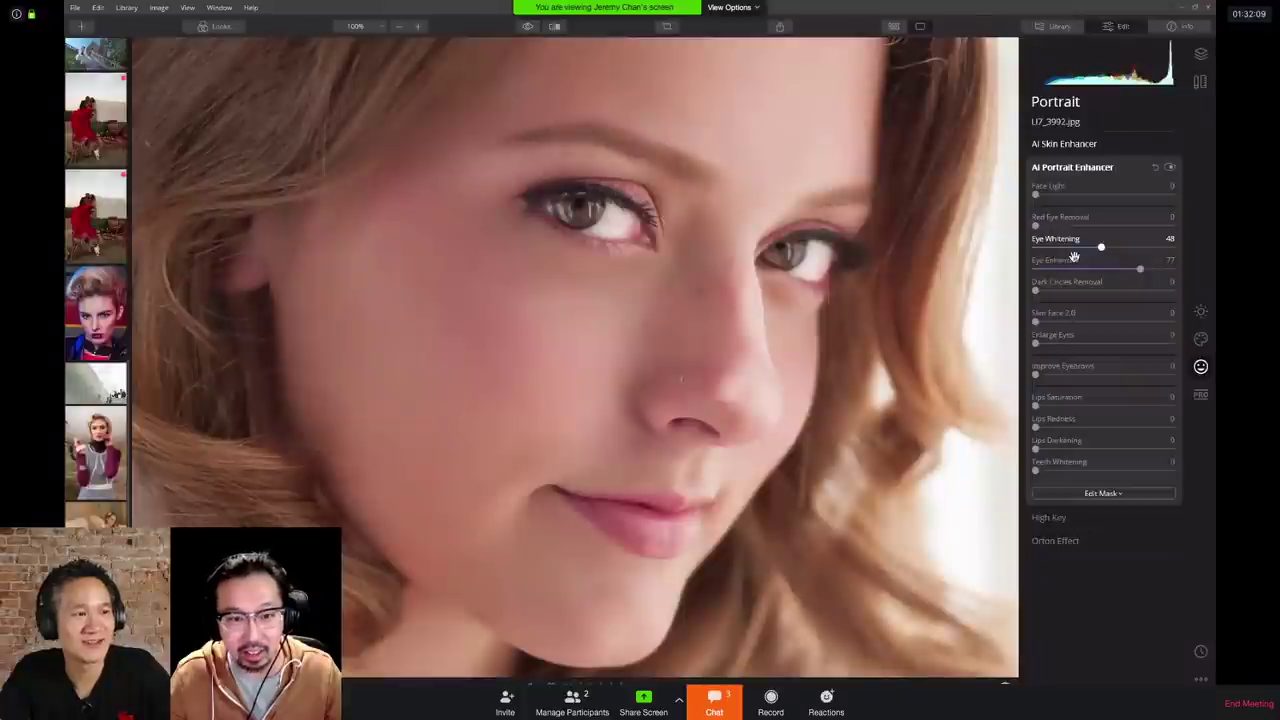
click(555, 26)
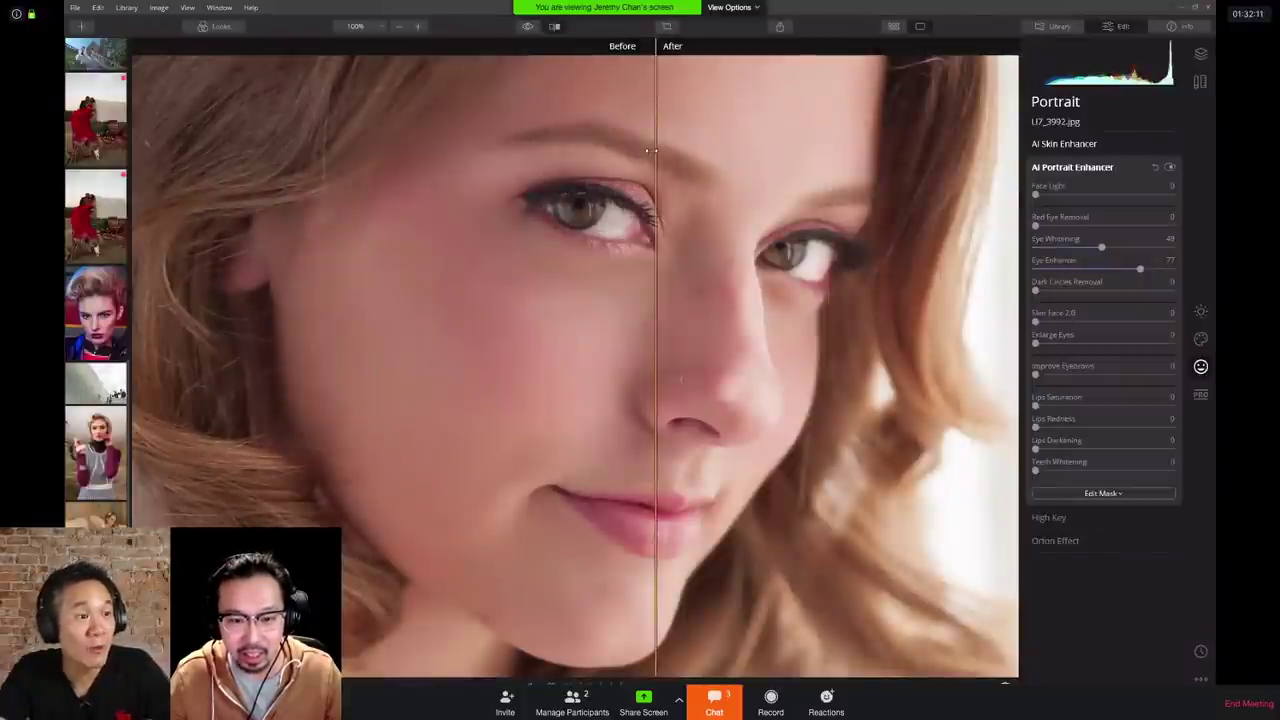
drag(644, 148, 493, 140)
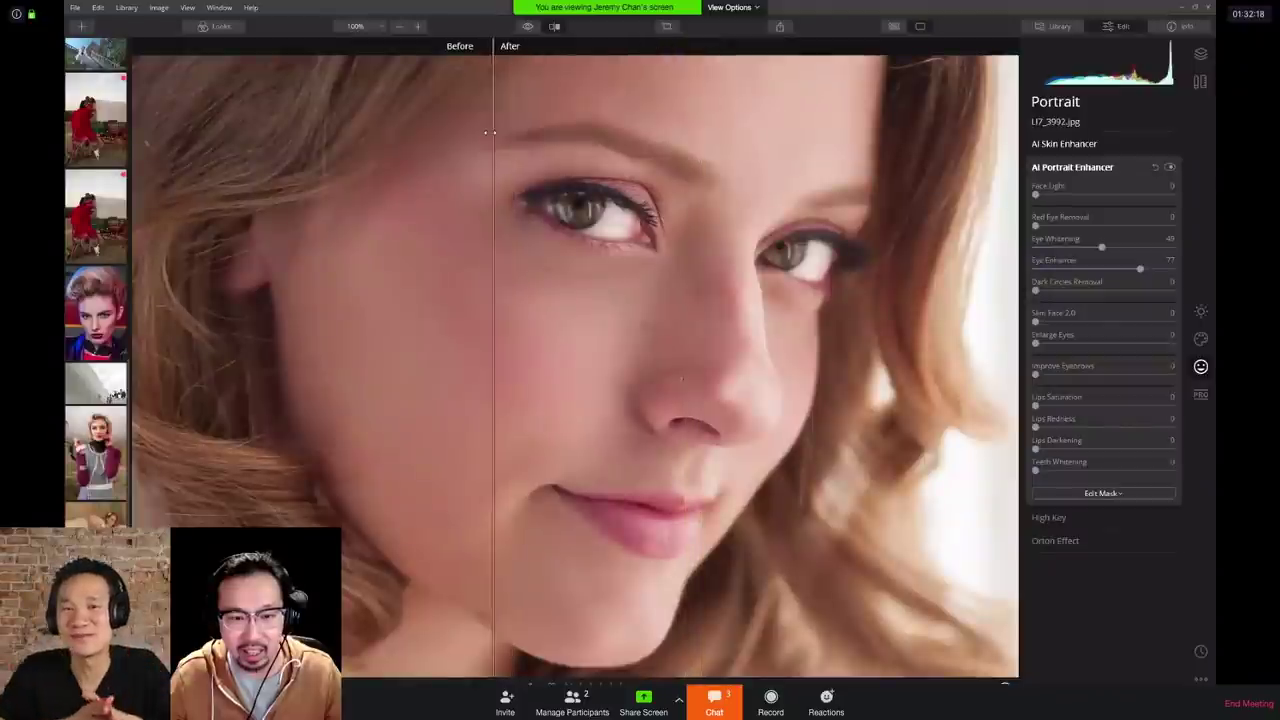
click(555, 26)
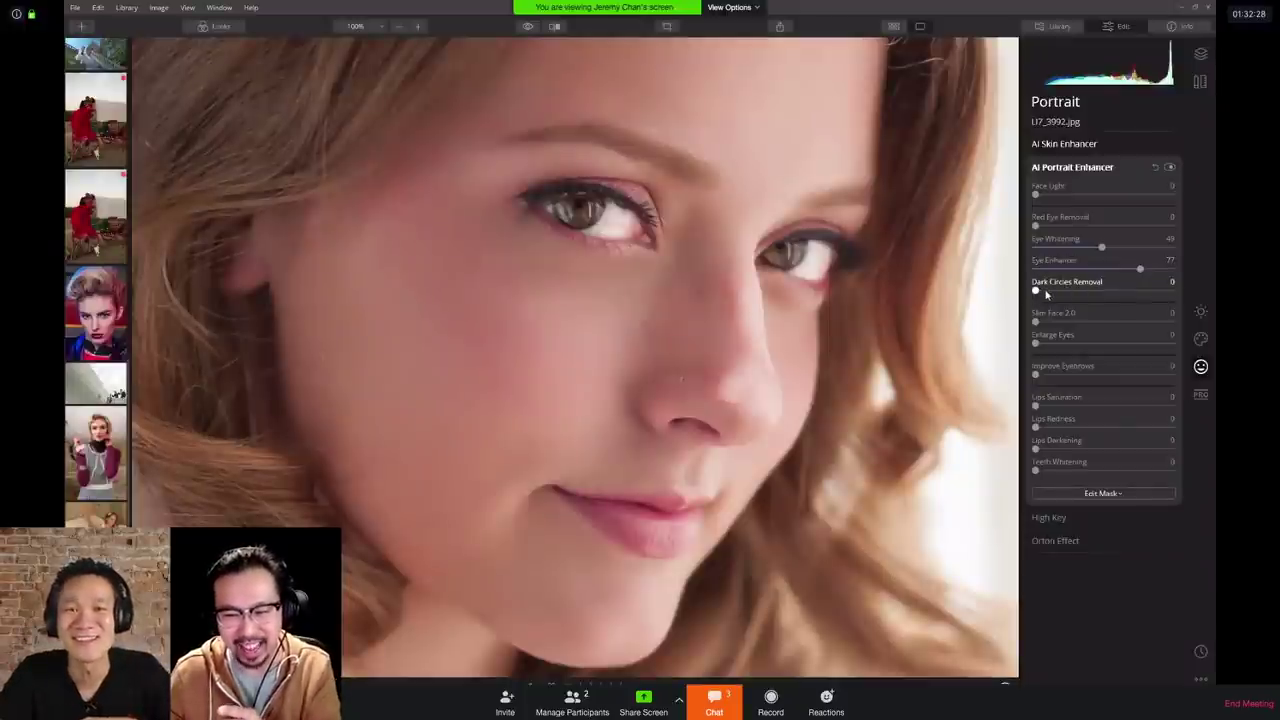
mouse_move(1045, 293)
mouse_down()
mouse_move(1156, 298)
mouse_move(1066, 303)
mouse_move(1130, 303)
mouse_move(1036, 297)
mouse_move(1134, 298)
mouse_move(1030, 288)
mouse_up()
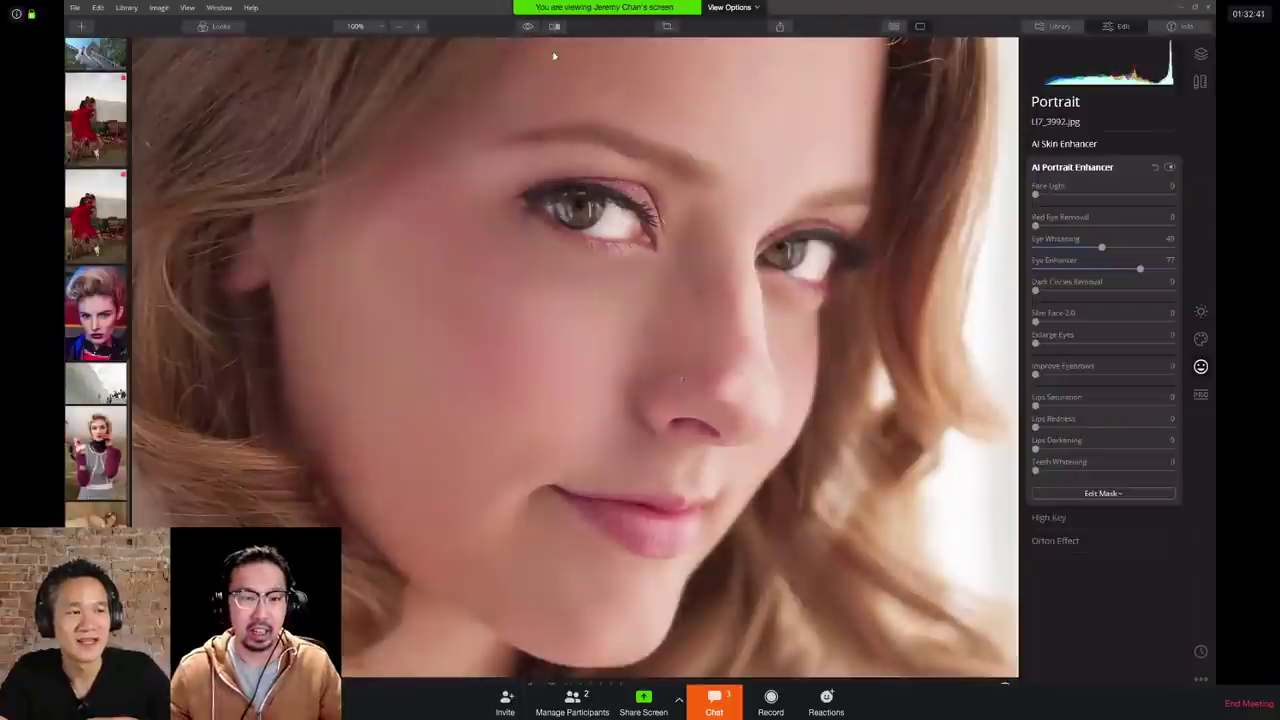
click(399, 27)
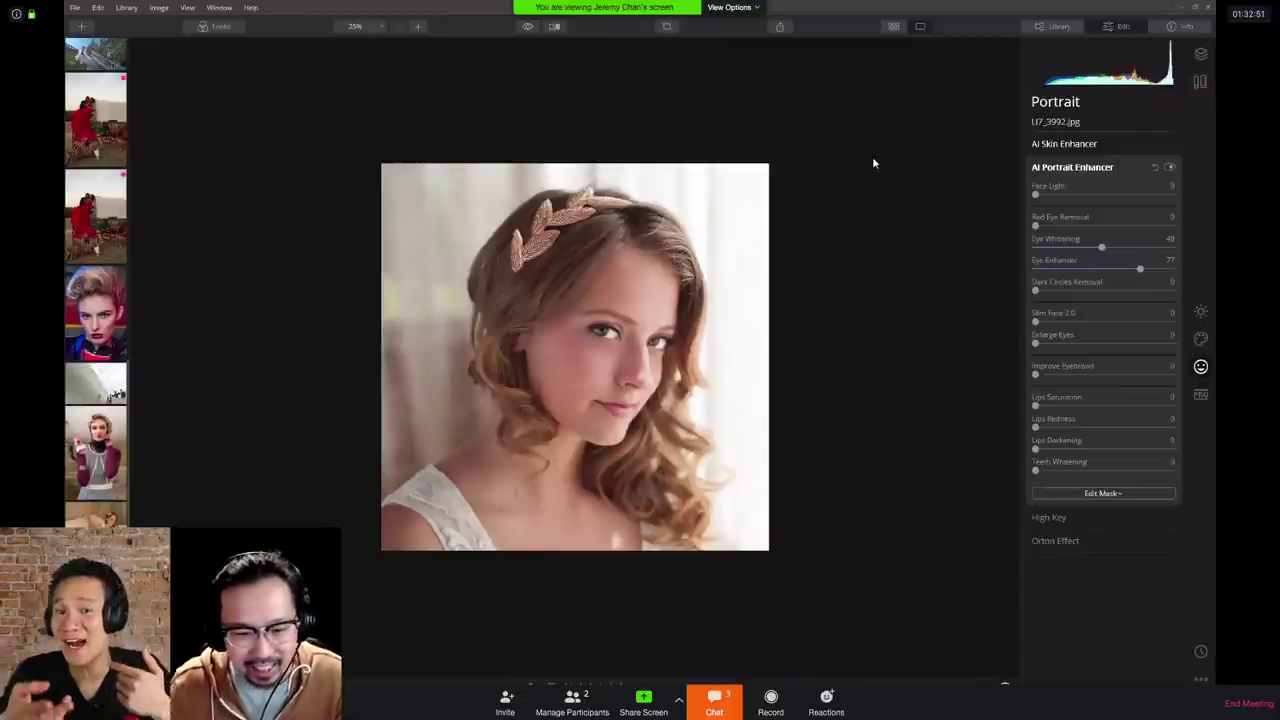
Step: Set Slim Face 2.0 to 70 and compare the slimmed face with the original
click(1039, 323)
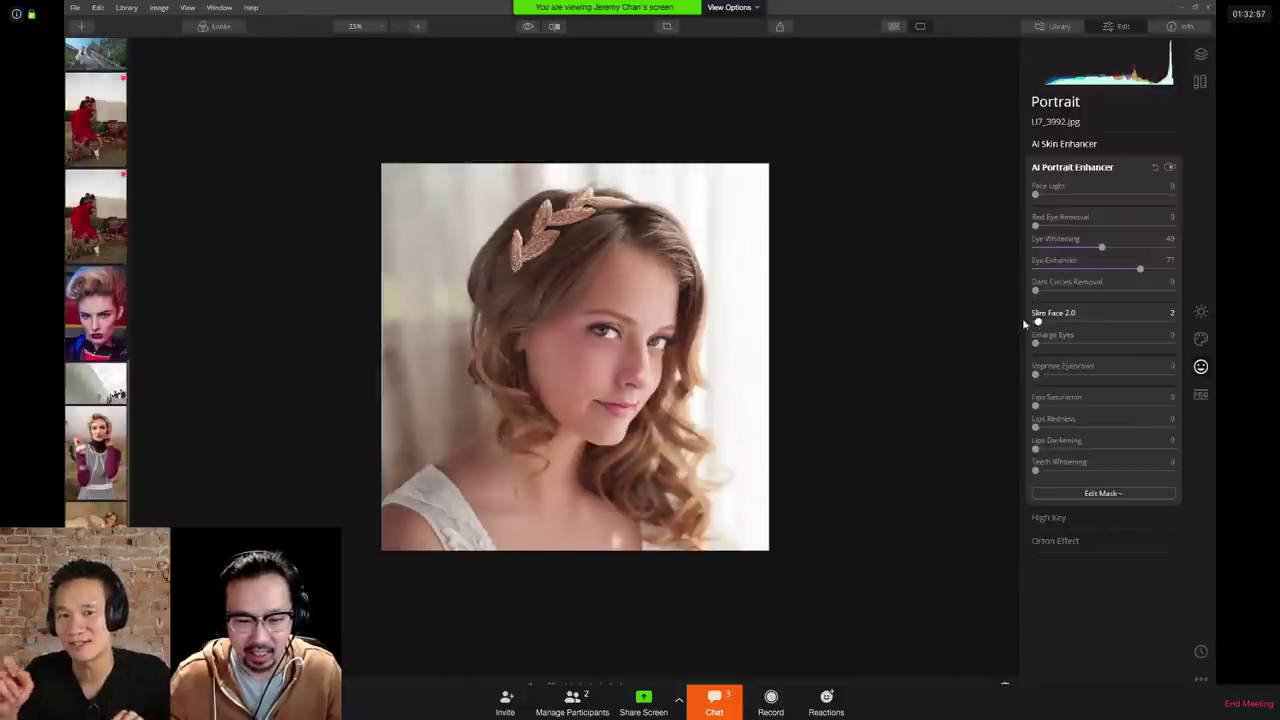
drag(1022, 322, 1013, 323)
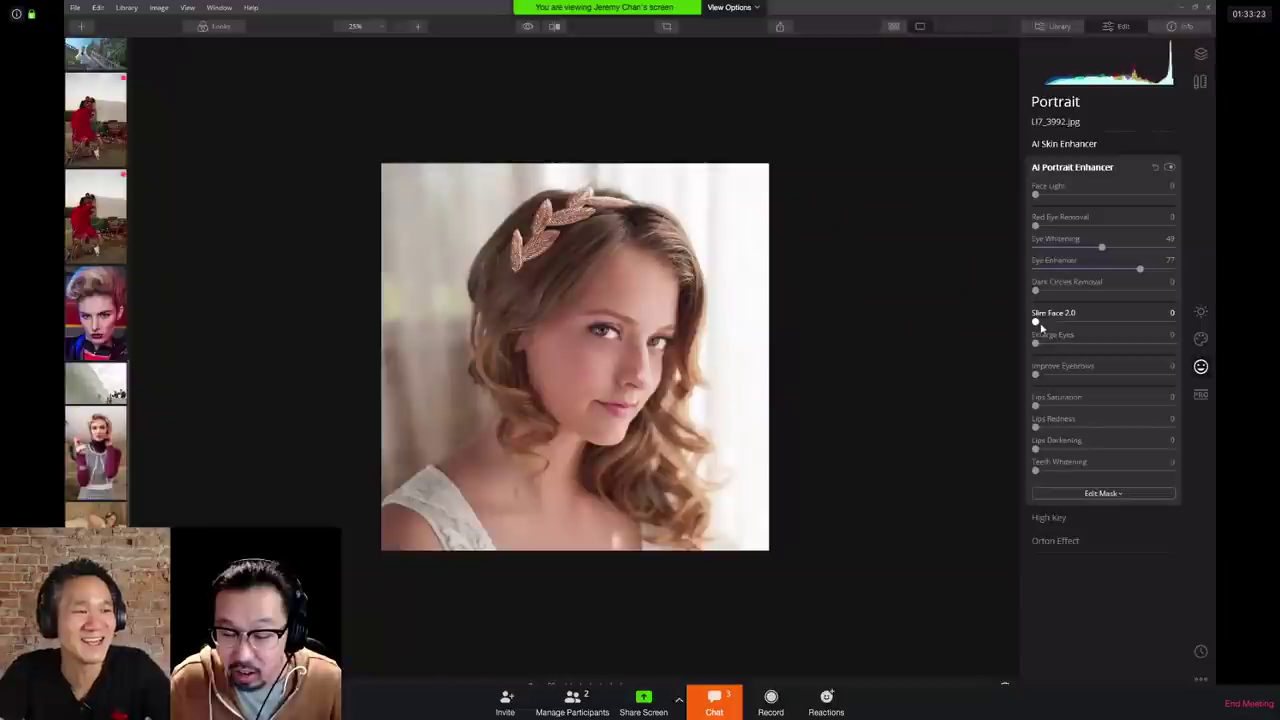
drag(1037, 322, 1132, 337)
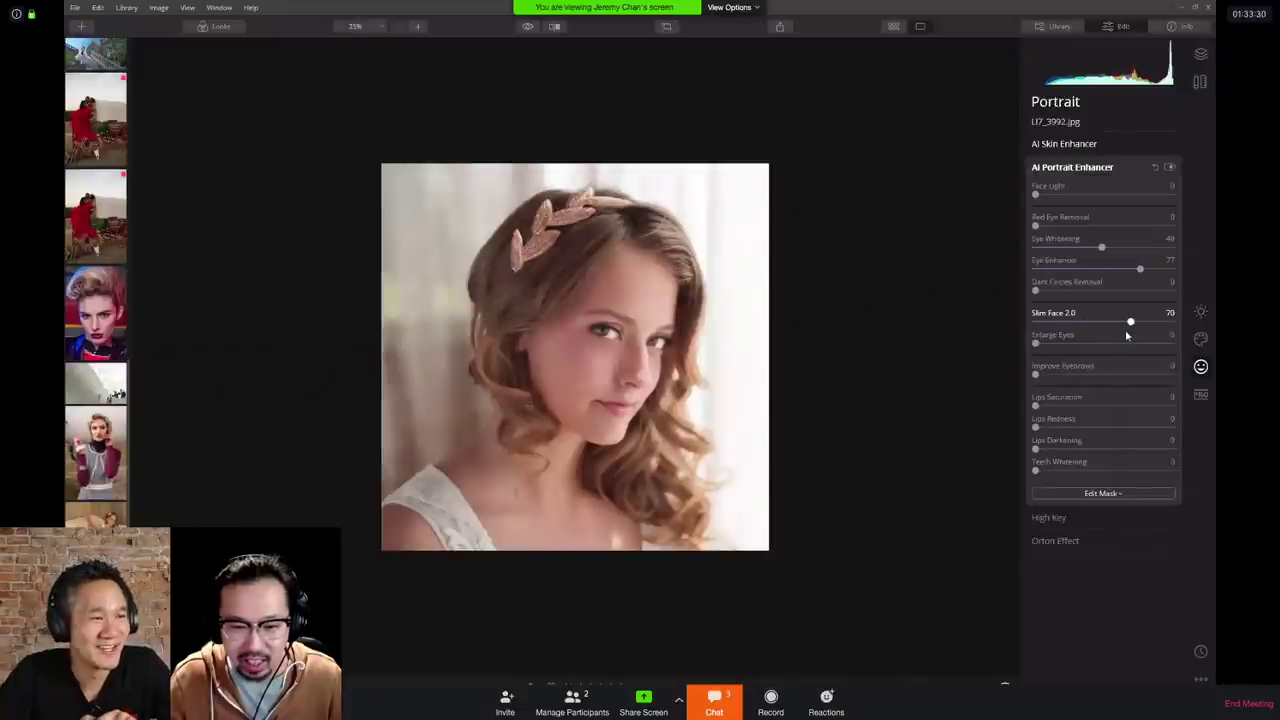
click(526, 27)
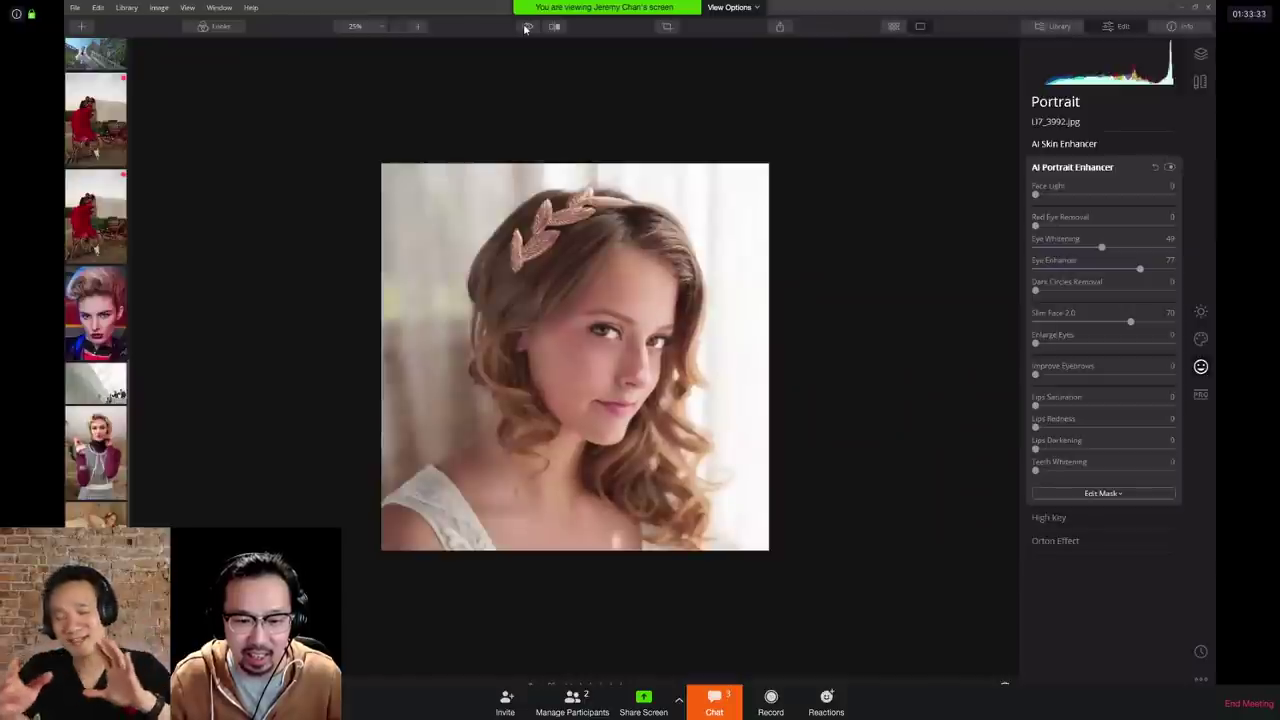
click(526, 27)
click(526, 27)
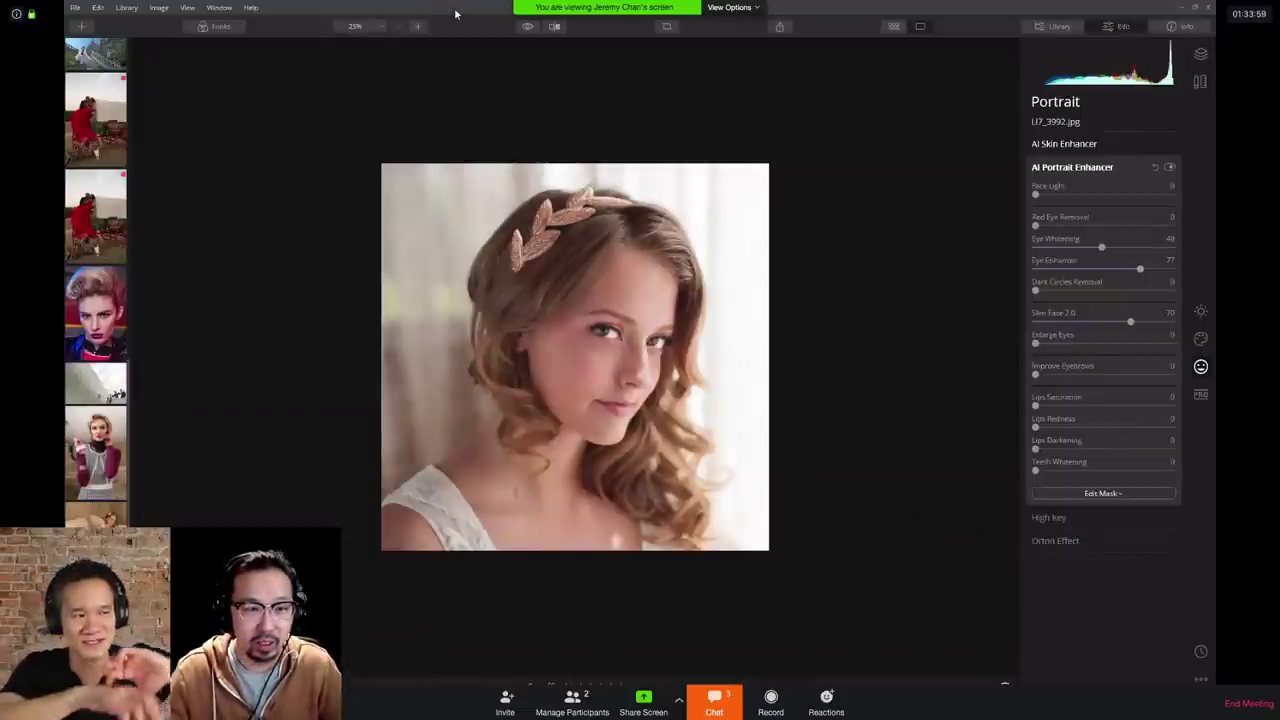
Step: Raise Enlarge Eyes to 100, checking the eyes with the before/after split divider
click(419, 26)
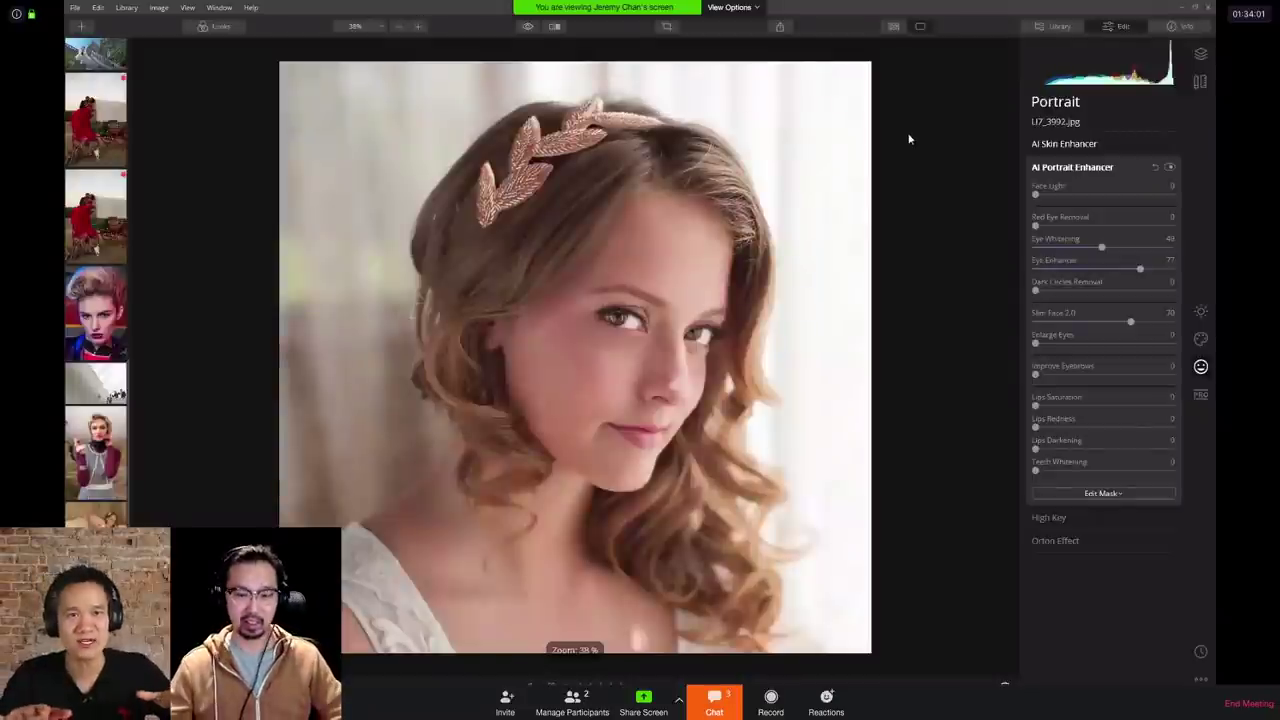
click(527, 26)
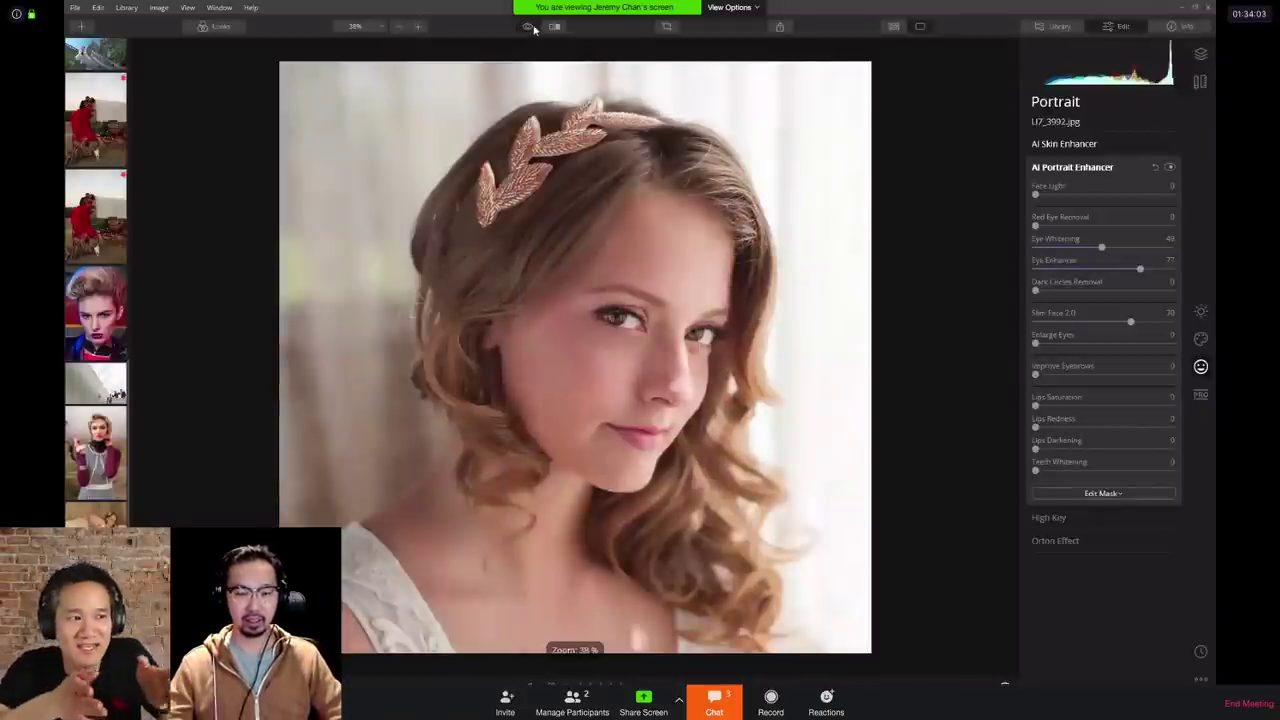
click(555, 27)
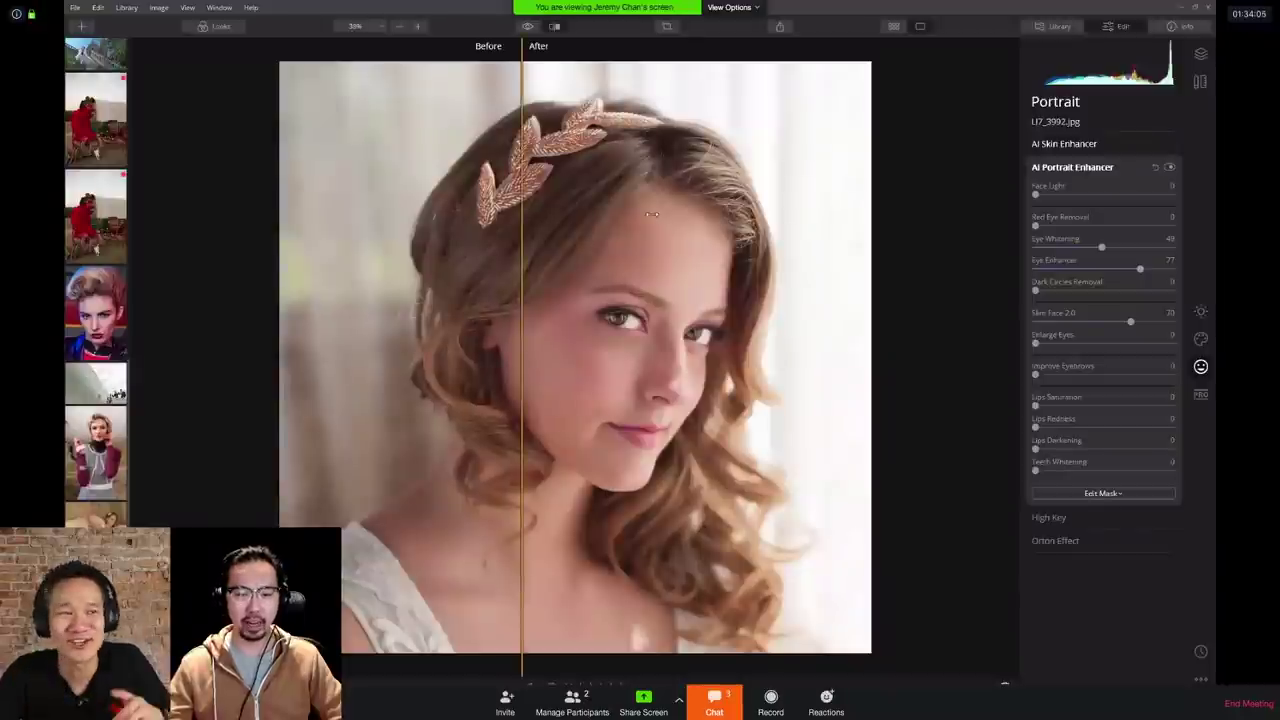
drag(688, 217, 338, 210)
drag(738, 222, 380, 215)
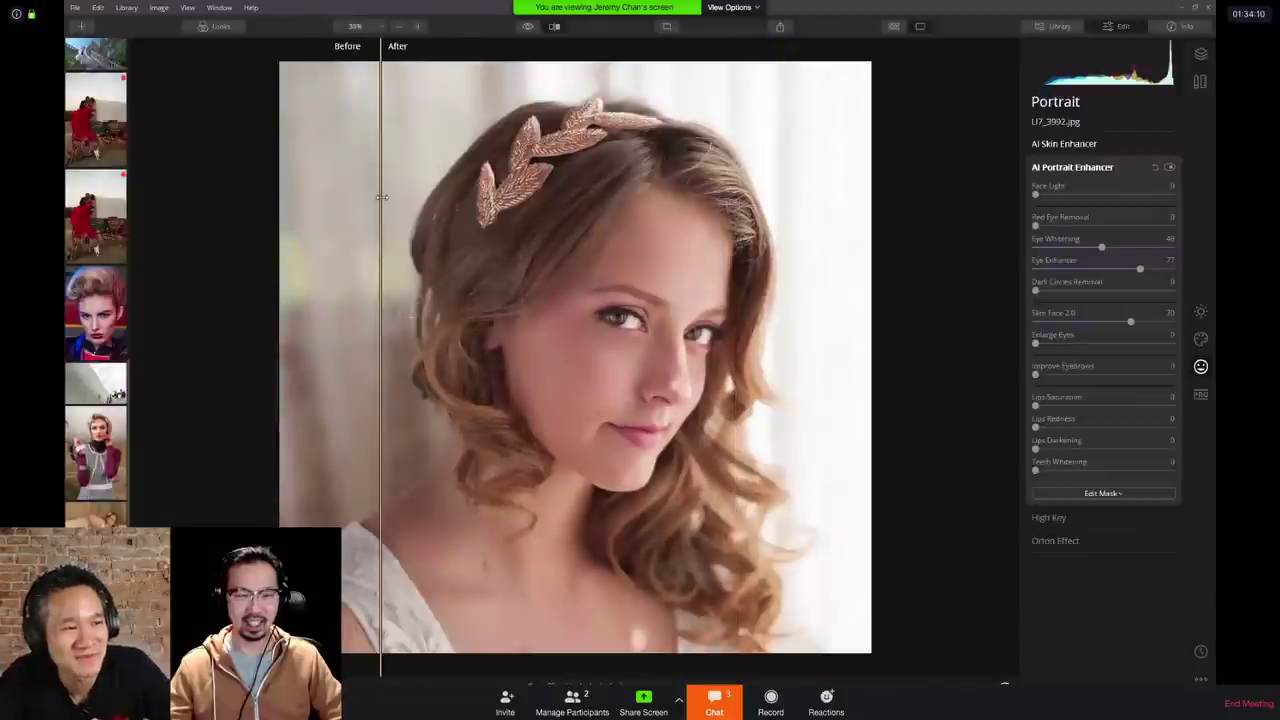
click(555, 27)
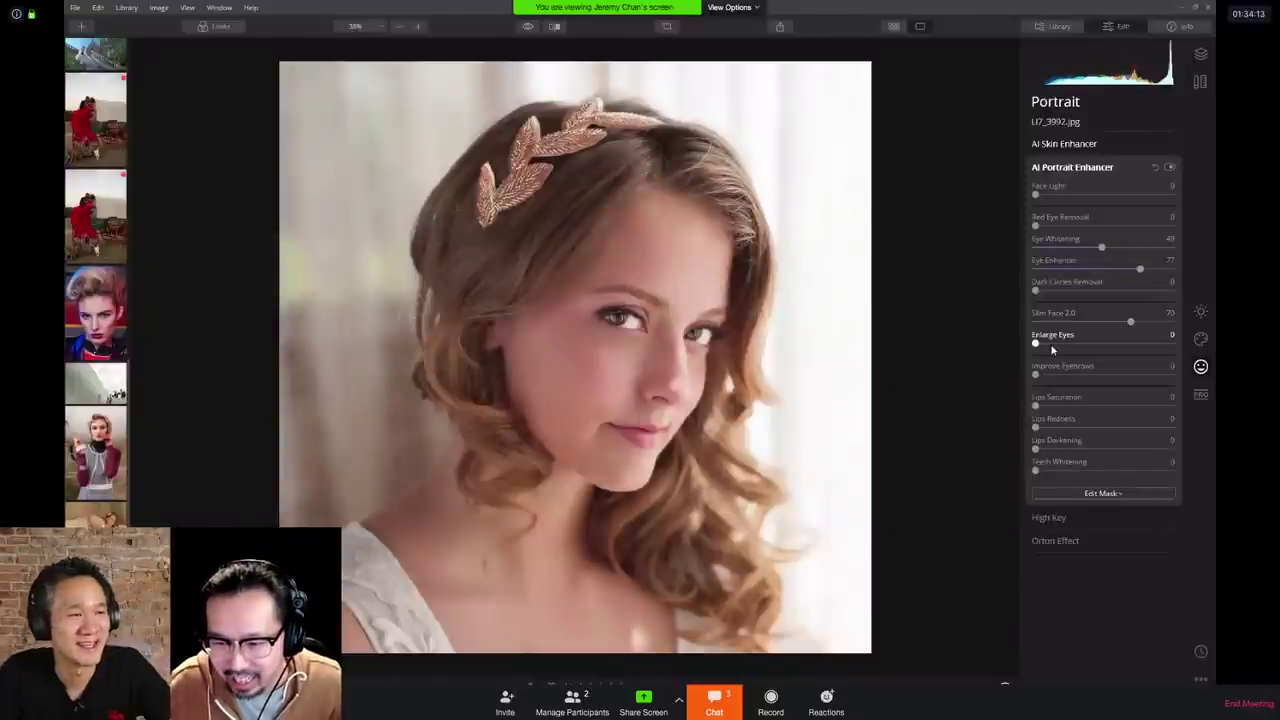
drag(1042, 346, 1178, 357)
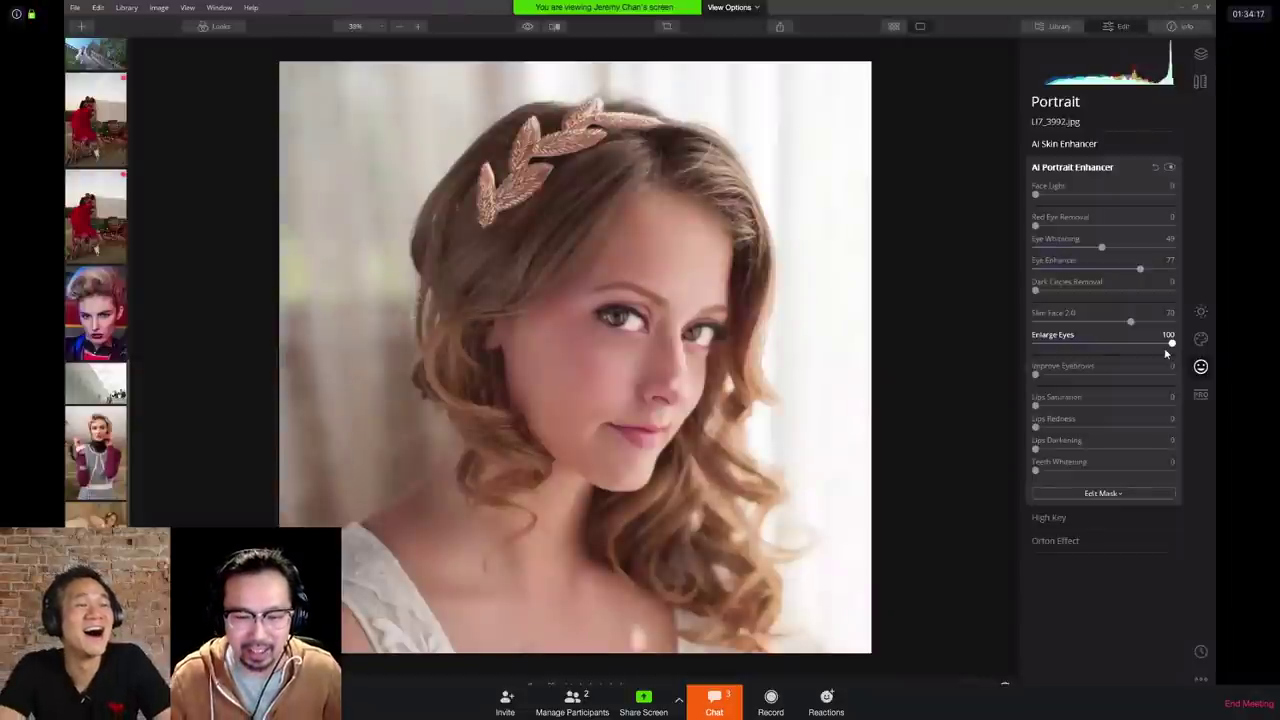
click(555, 27)
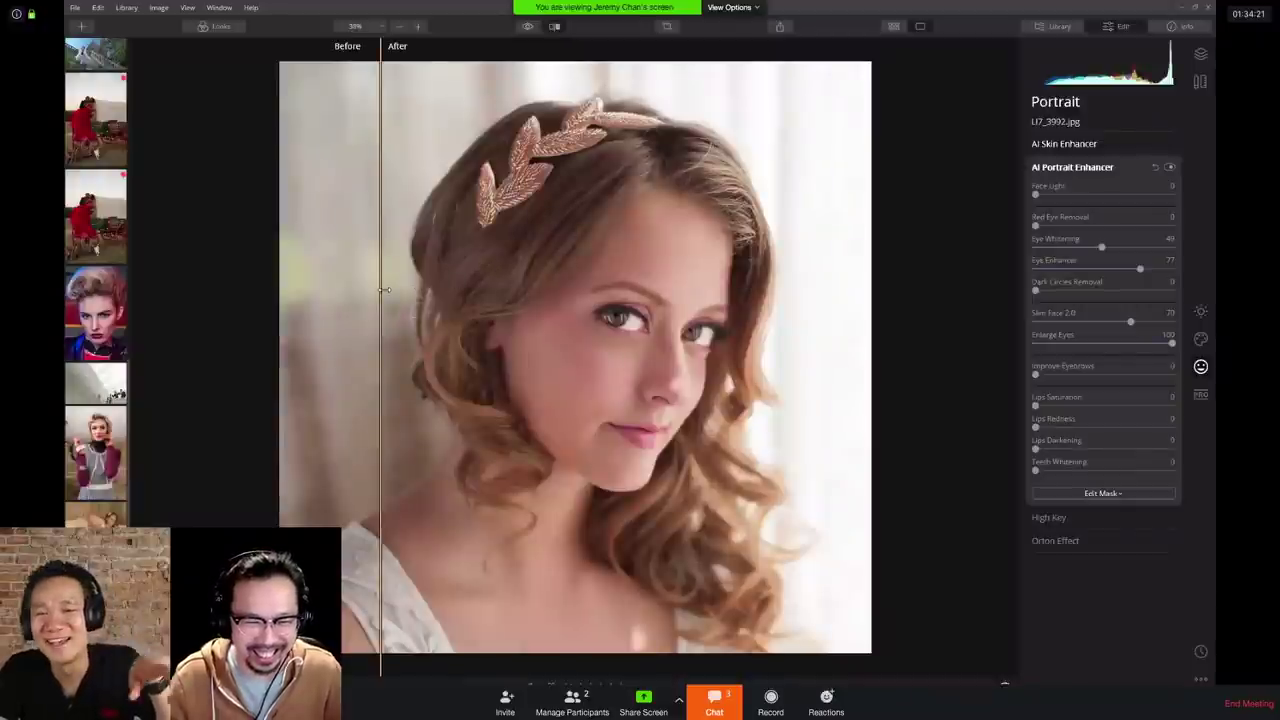
drag(383, 290, 338, 310)
click(553, 27)
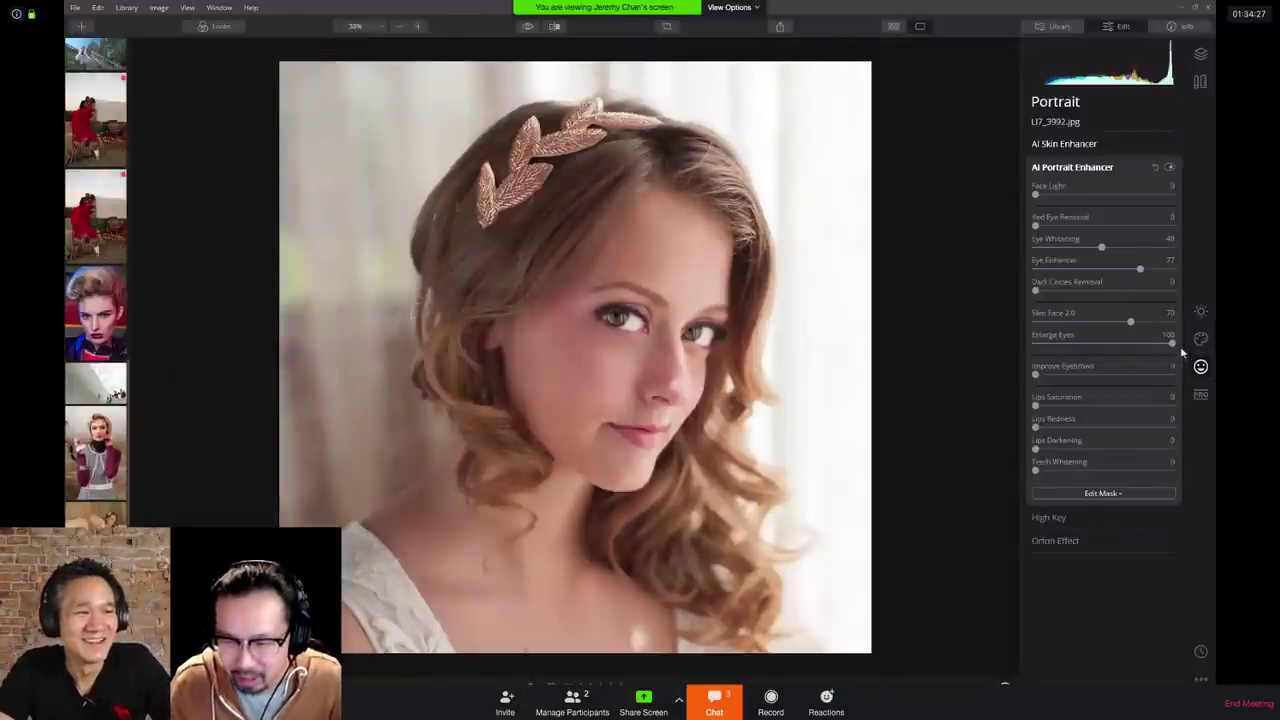
Step: Reduce Enlarge Eyes to 21 and set Improve Eyebrows to 97
drag(1172, 343, 1062, 341)
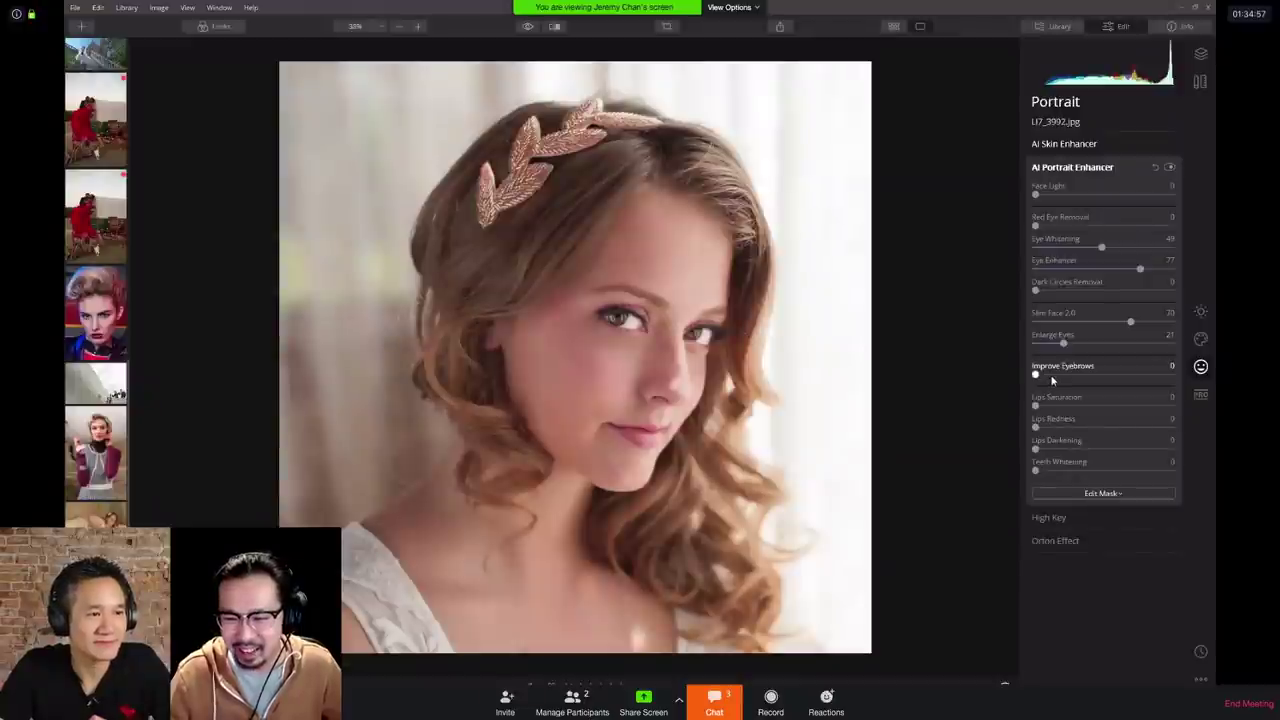
drag(1036, 375, 1176, 388)
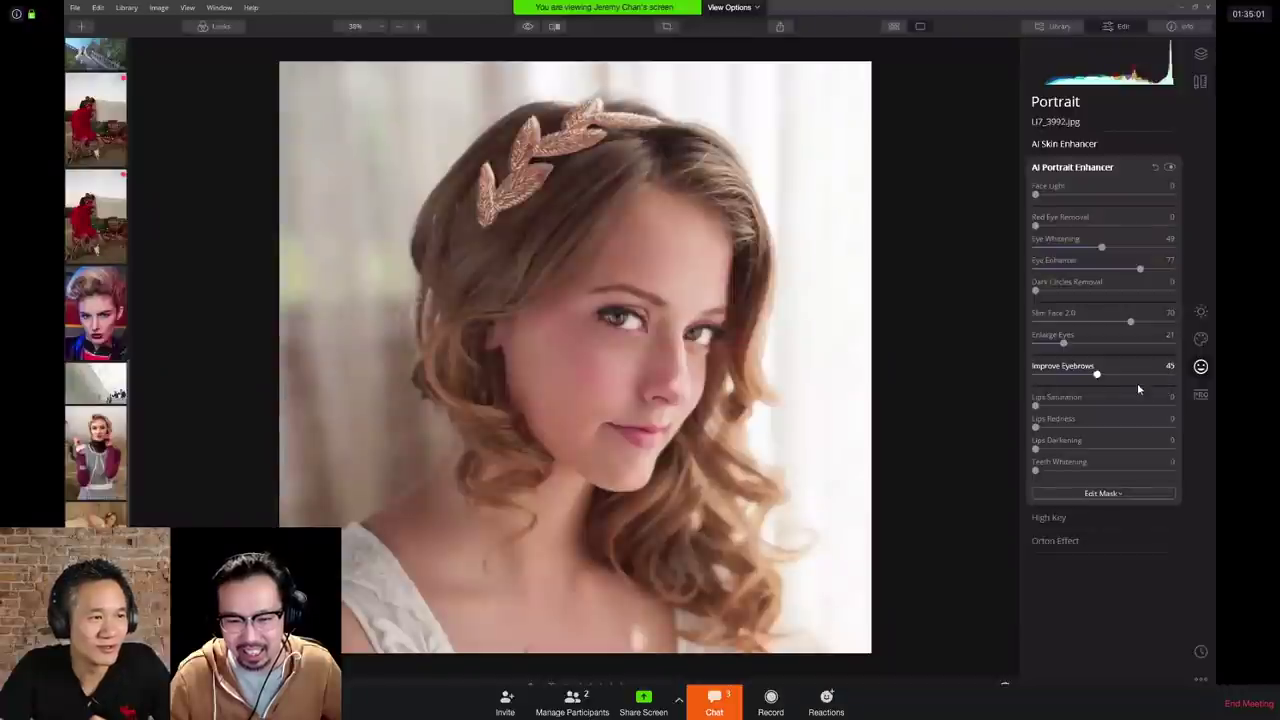
click(1170, 391)
Step: Give the lips Saturation 91, Redness 79 and Darkening 11, comparing in split view
drag(1035, 406, 1160, 408)
drag(1046, 427, 1144, 430)
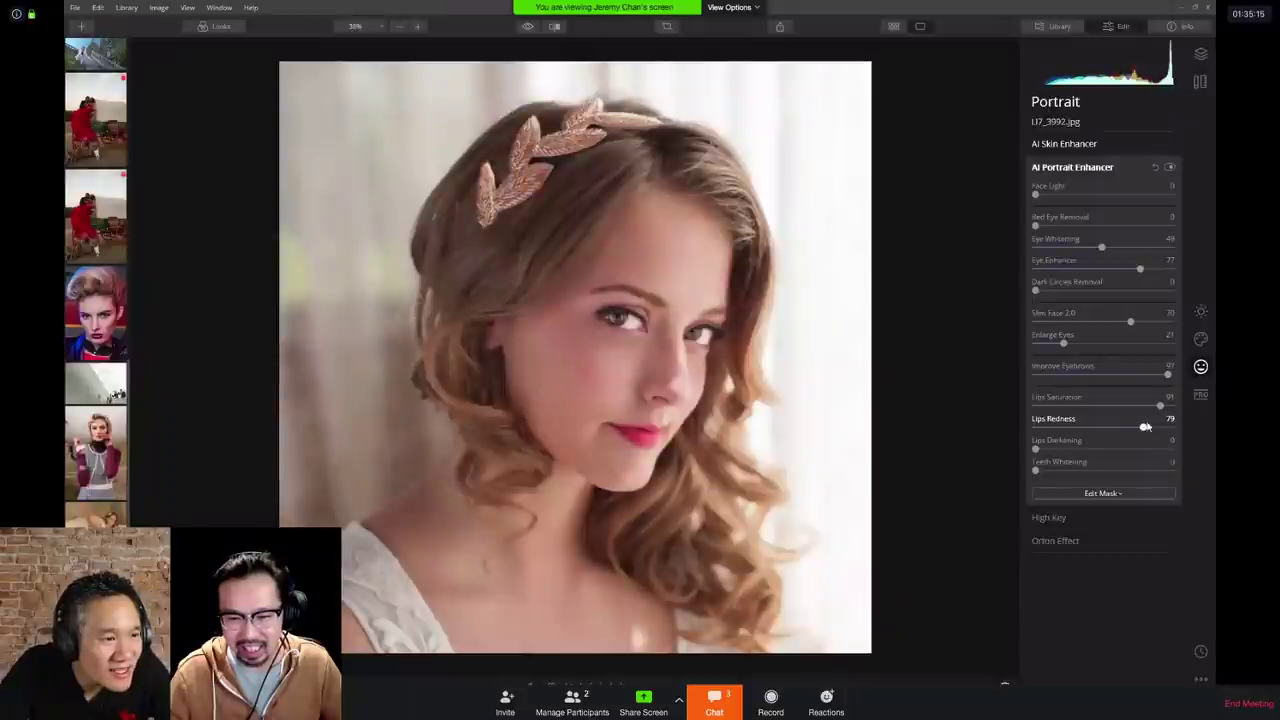
click(555, 26)
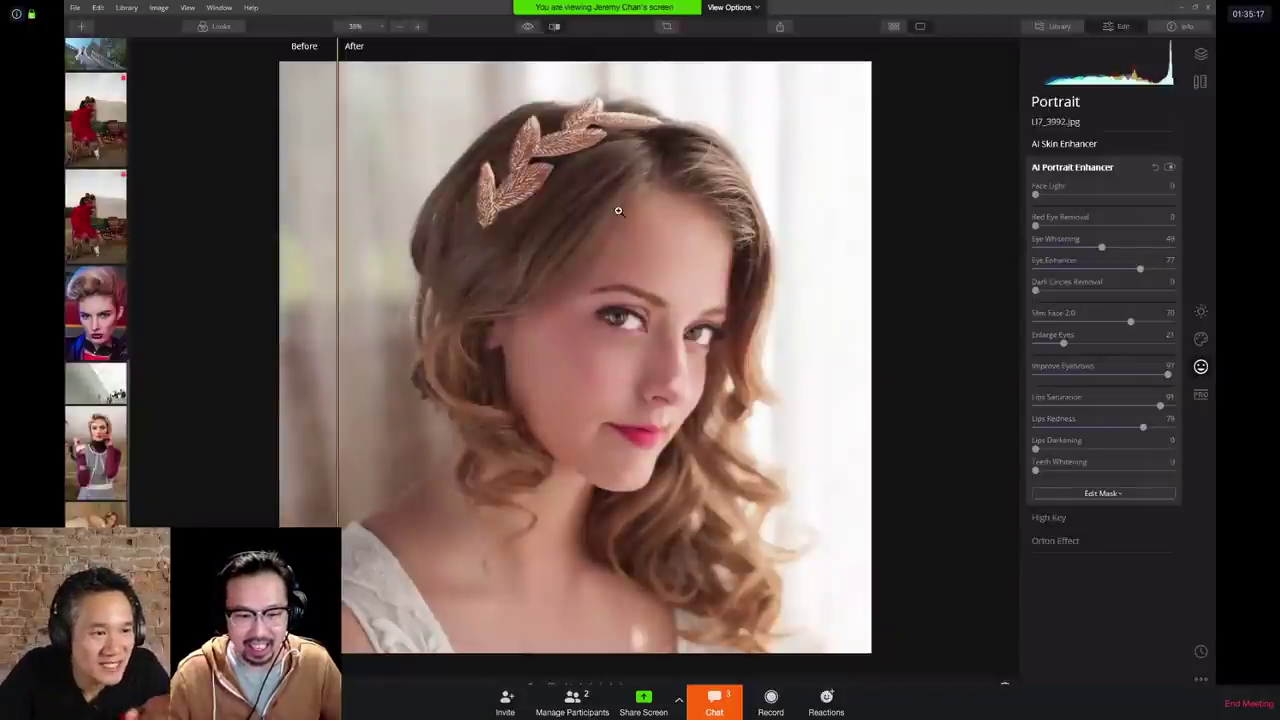
drag(337, 306, 536, 307)
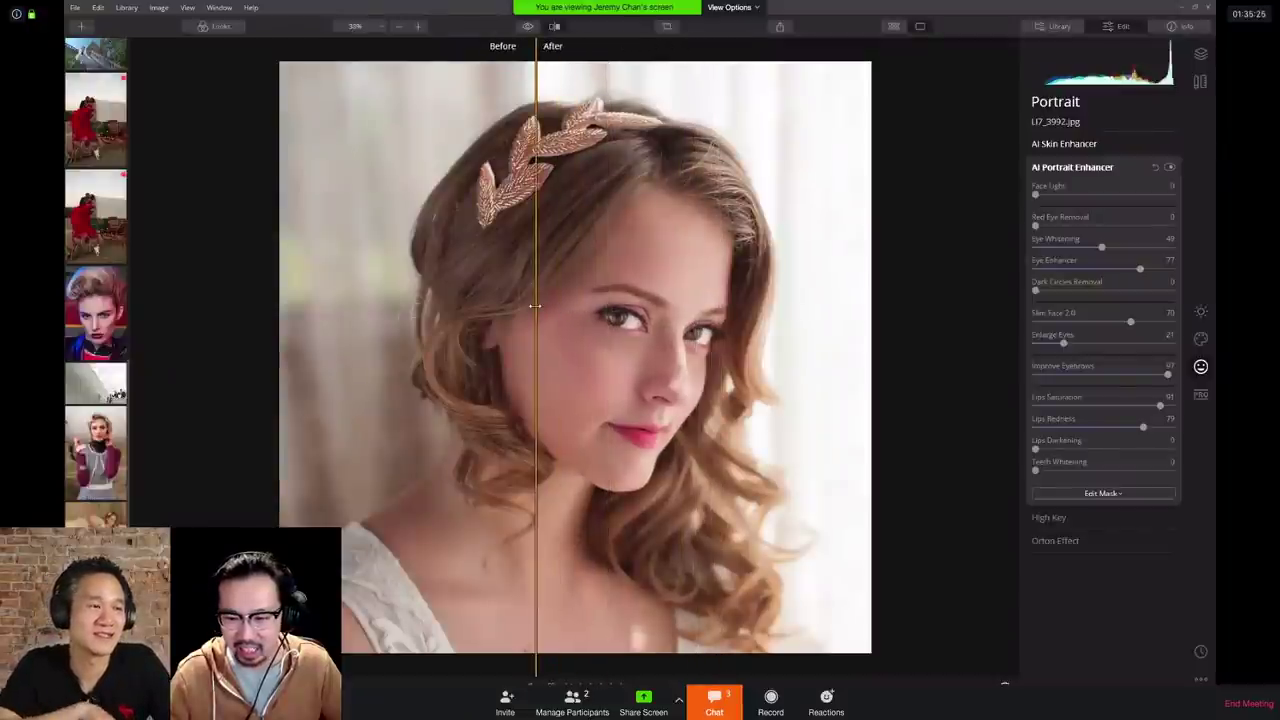
drag(1035, 449, 1041, 449)
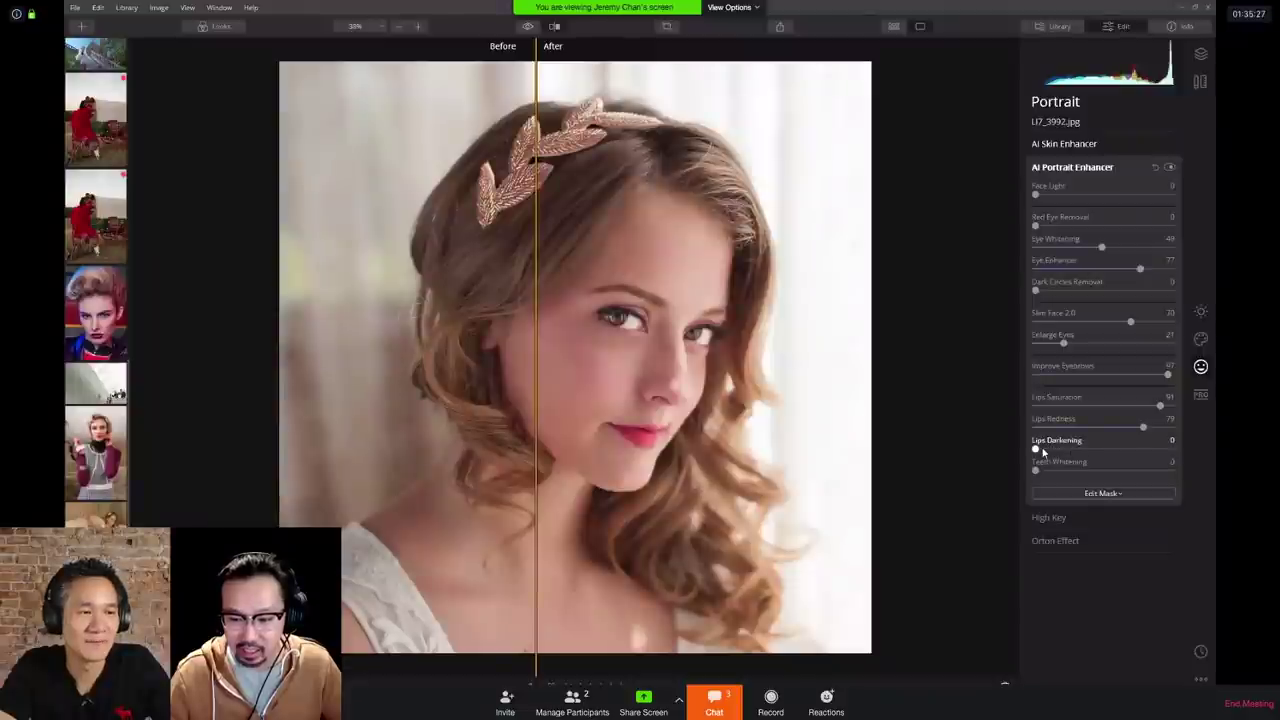
drag(1124, 462, 1049, 464)
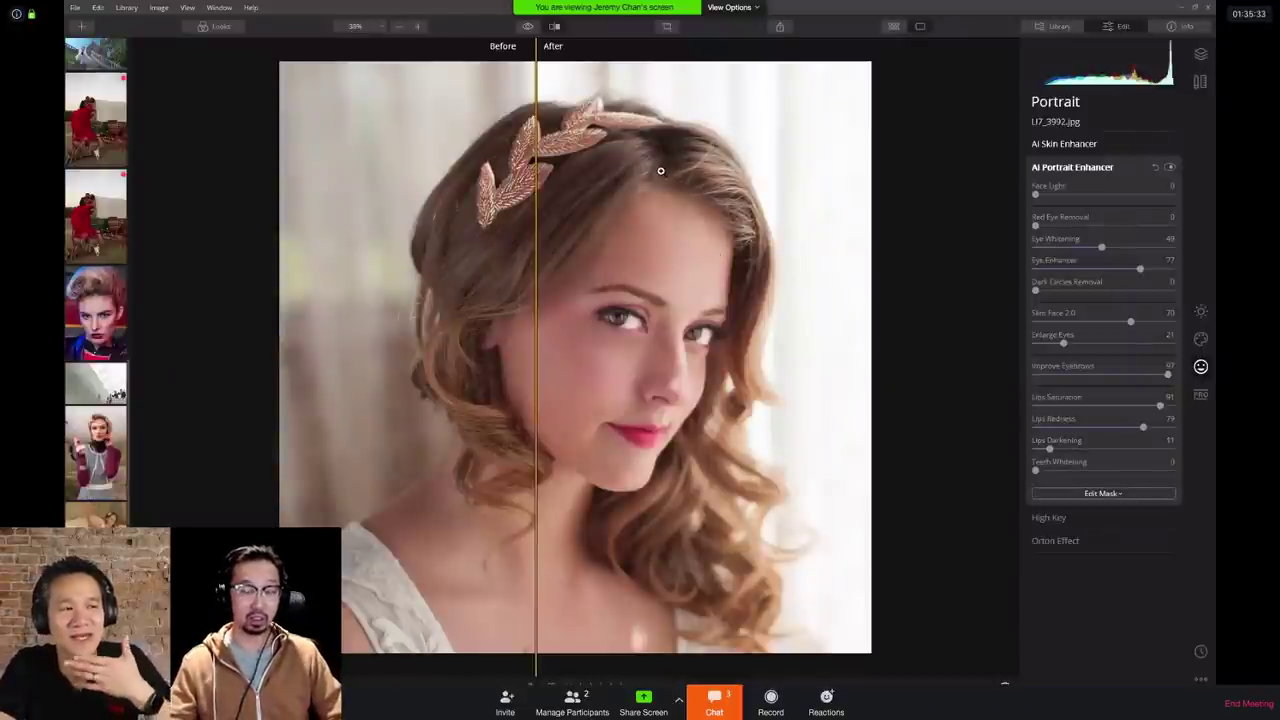
click(554, 27)
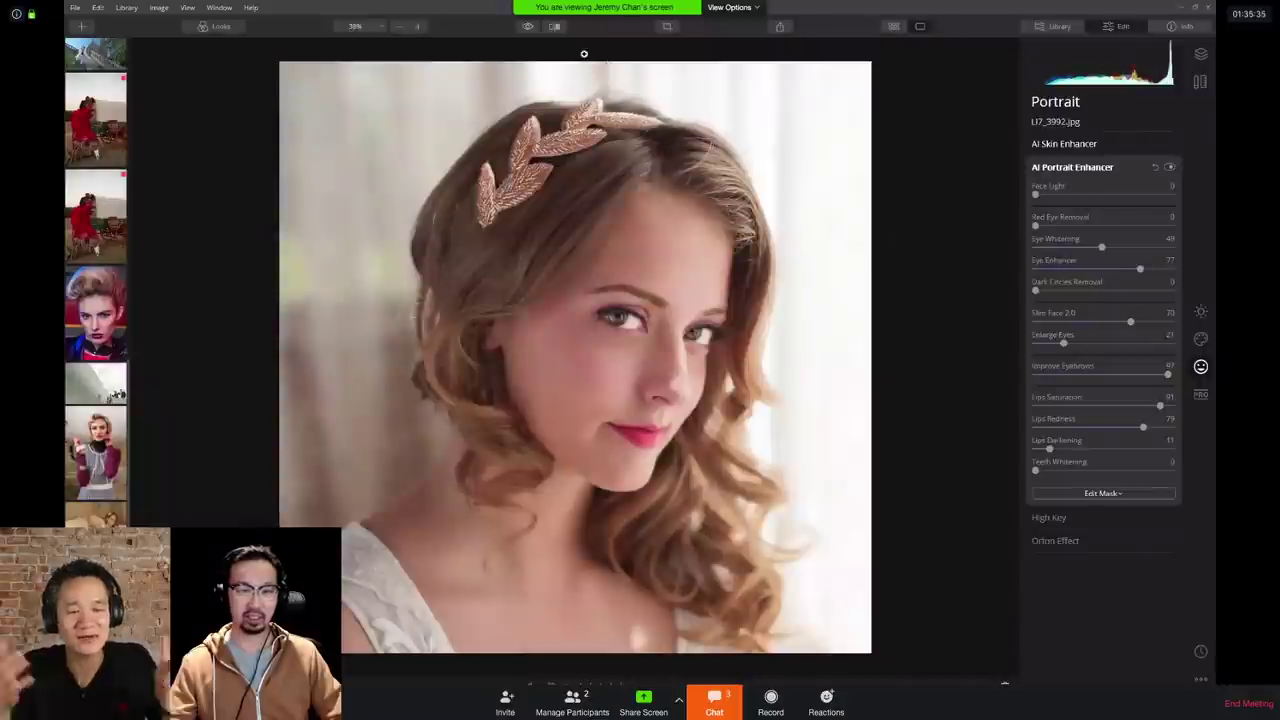
Step: Remove the eye enlargement, set Dark Circles Removal to 12 and try Red Eye Removal
click(528, 27)
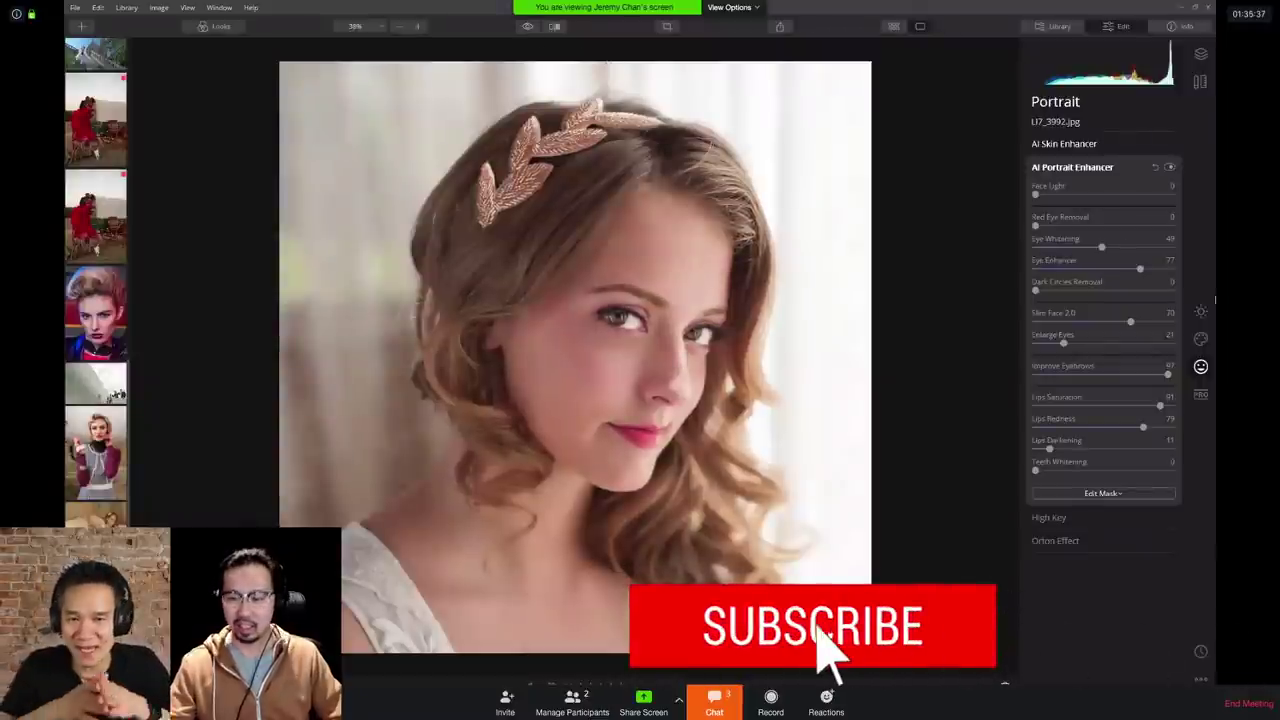
drag(1063, 342, 1043, 342)
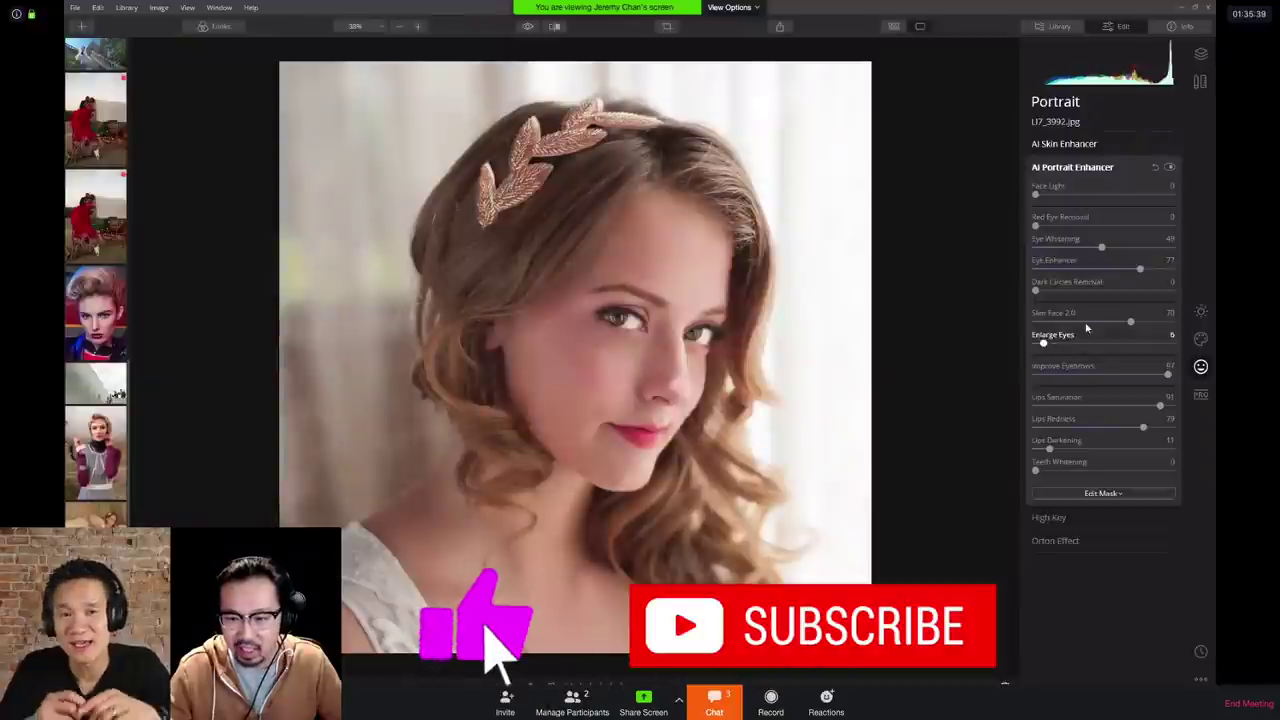
drag(1035, 290, 1051, 290)
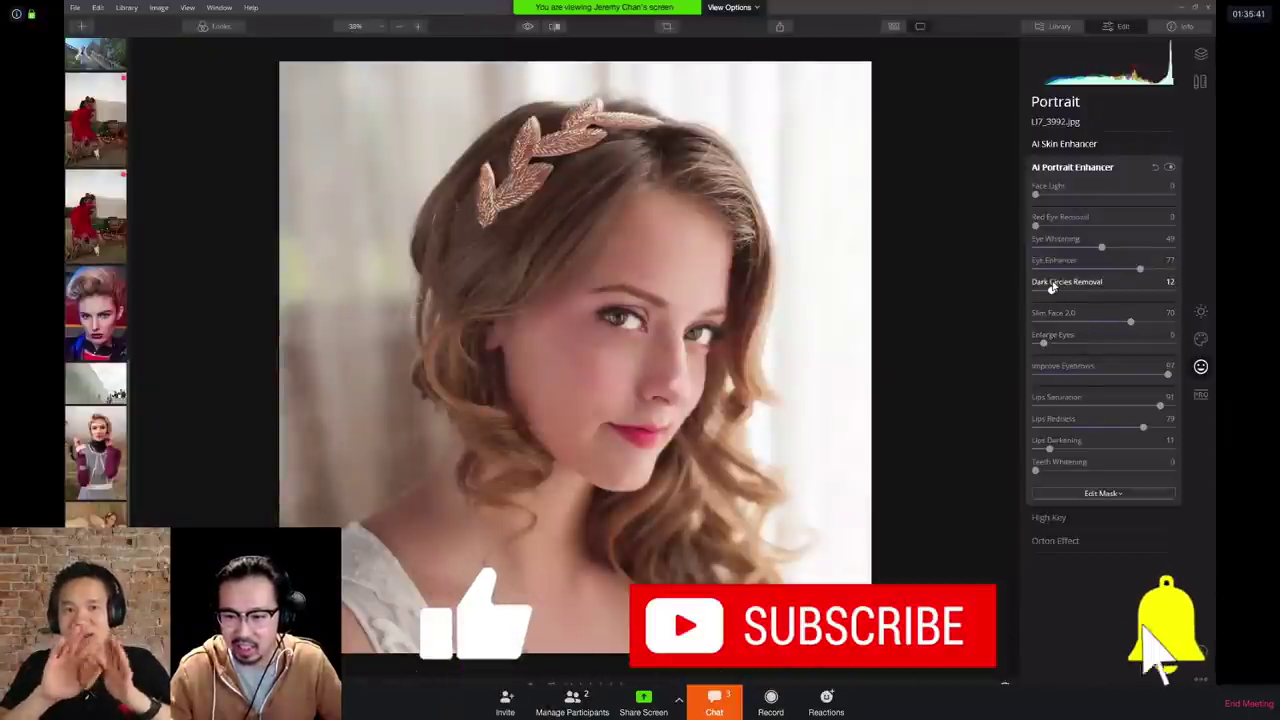
mouse_move(1035, 225)
mouse_down()
mouse_move(1049, 224)
mouse_move(1029, 219)
mouse_up()
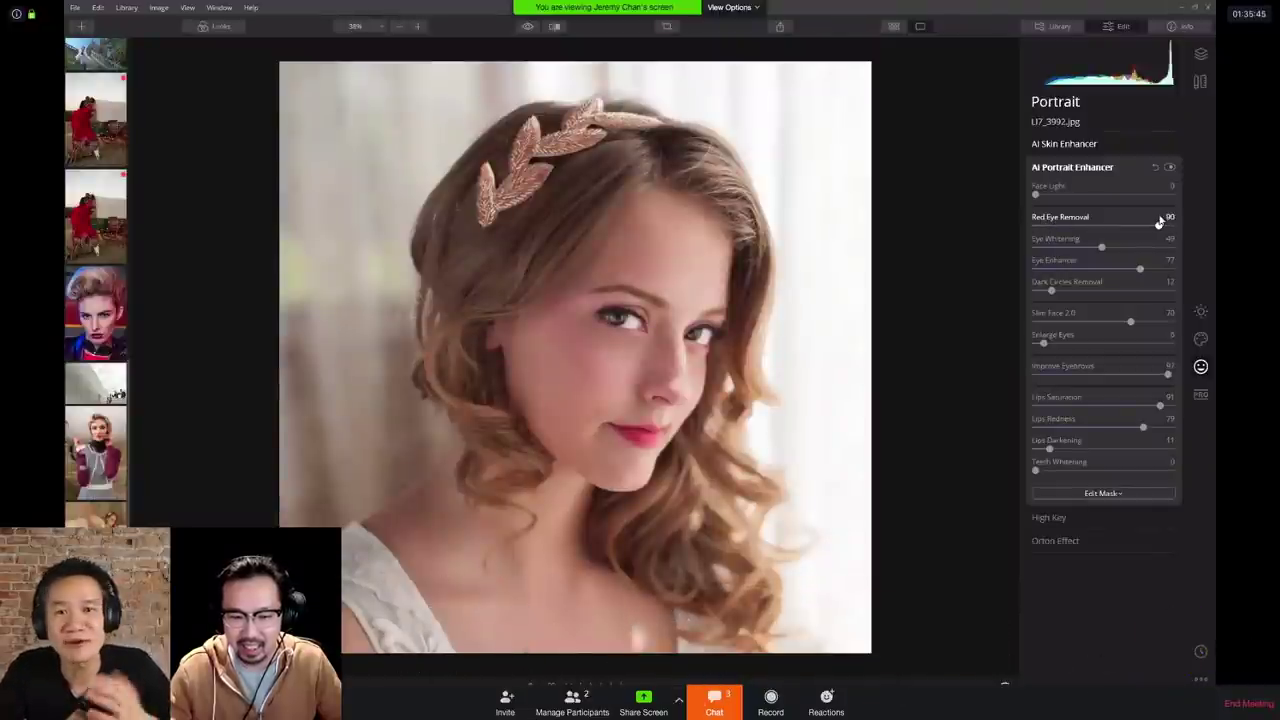
Step: Fine-tune Red Eye Removal at 100% zoom and lower Eye Enhancer to 49
click(420, 27)
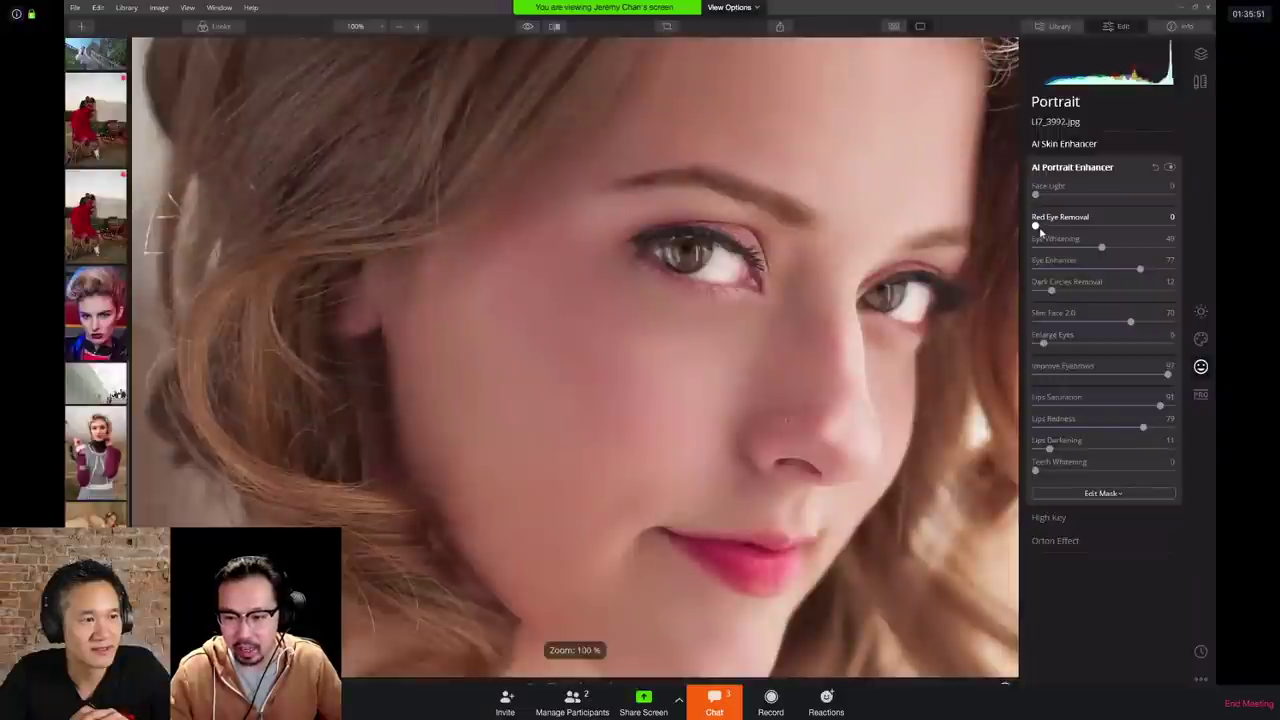
drag(1038, 226, 1060, 226)
click(1154, 226)
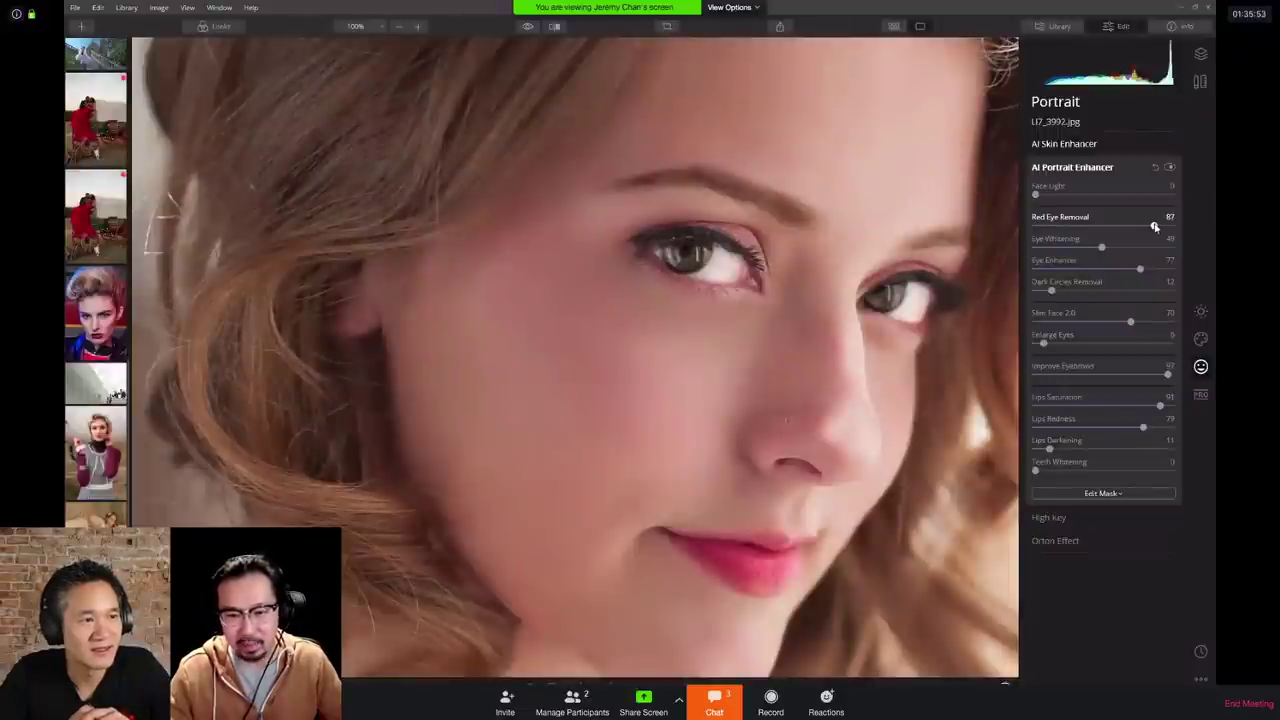
drag(1154, 226, 1057, 227)
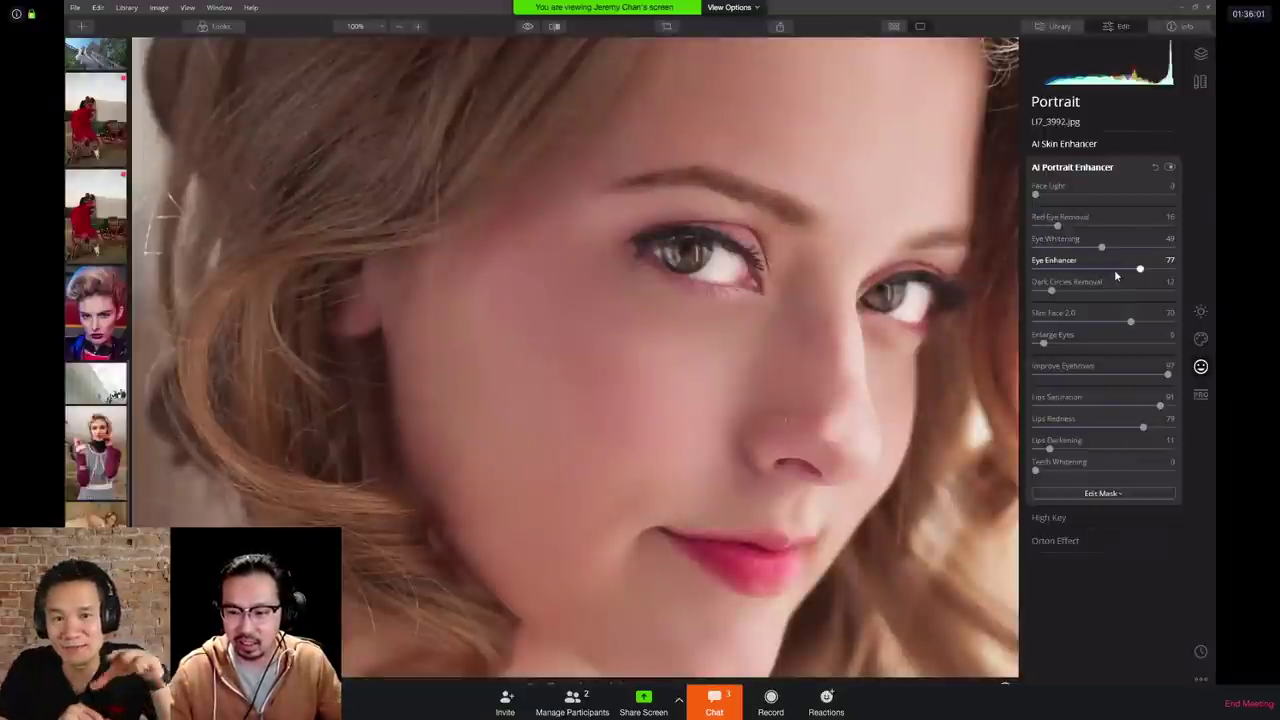
drag(1137, 269, 1101, 268)
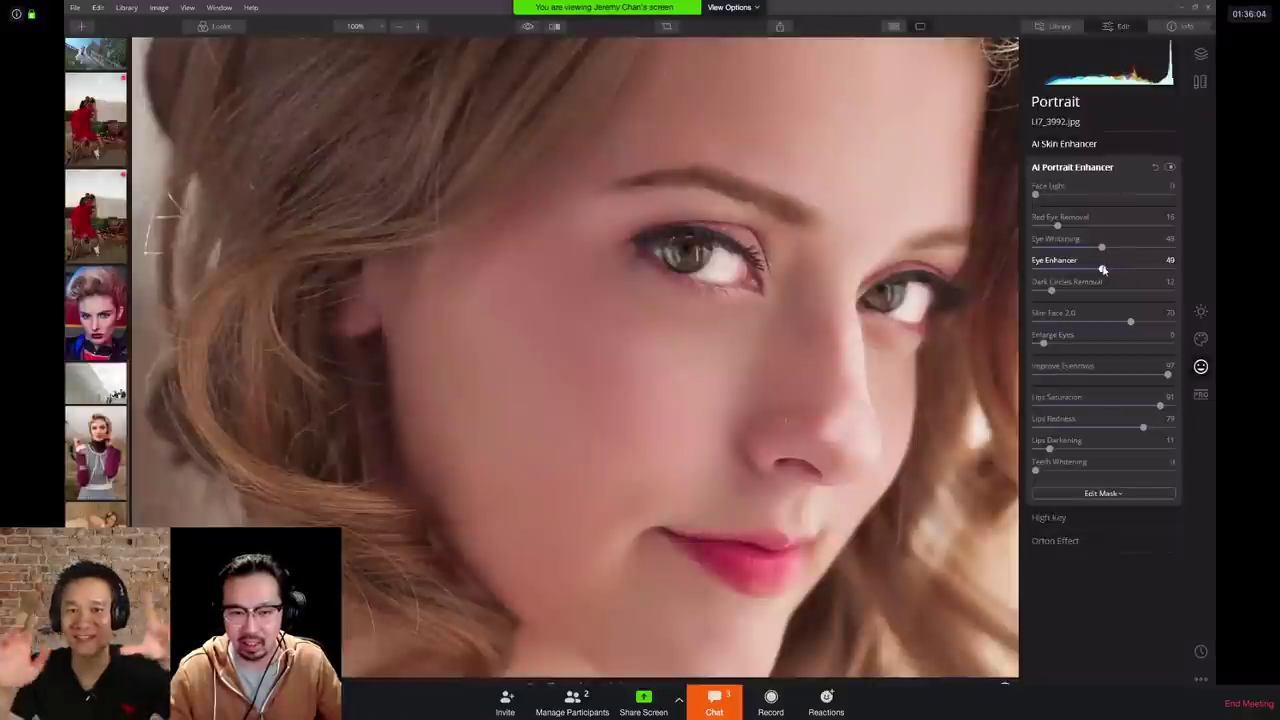
click(398, 26)
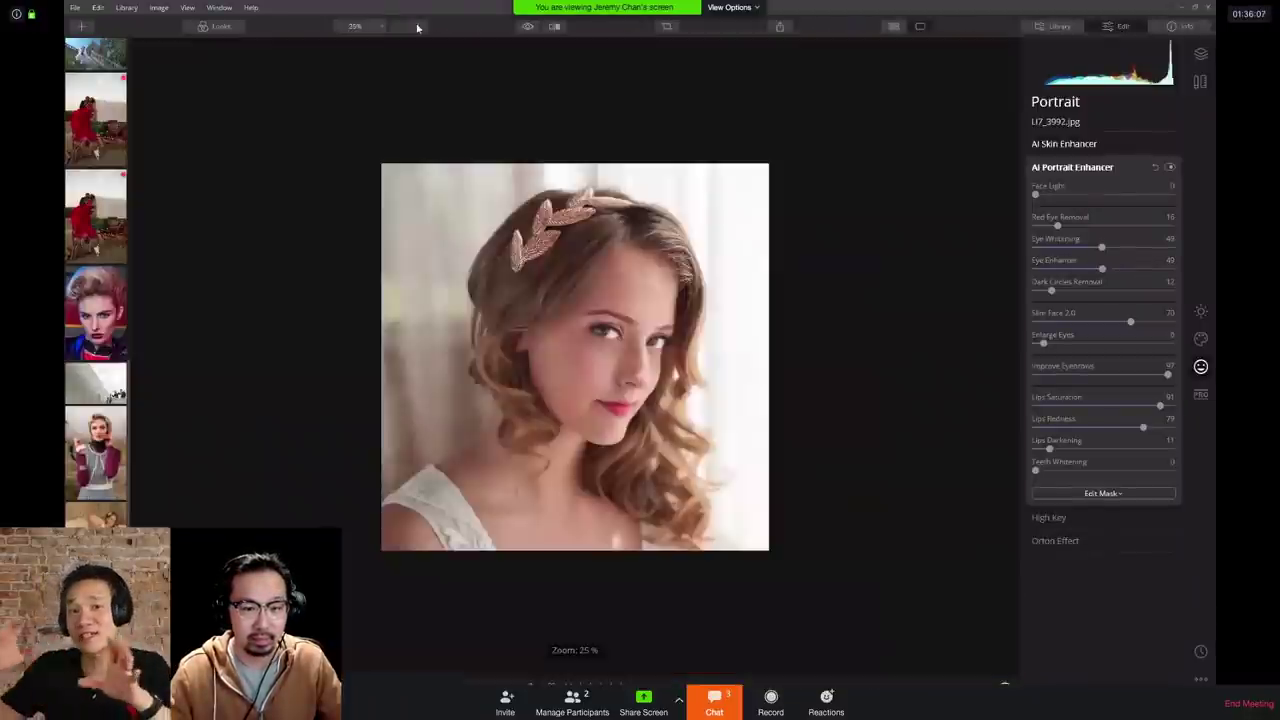
click(417, 26)
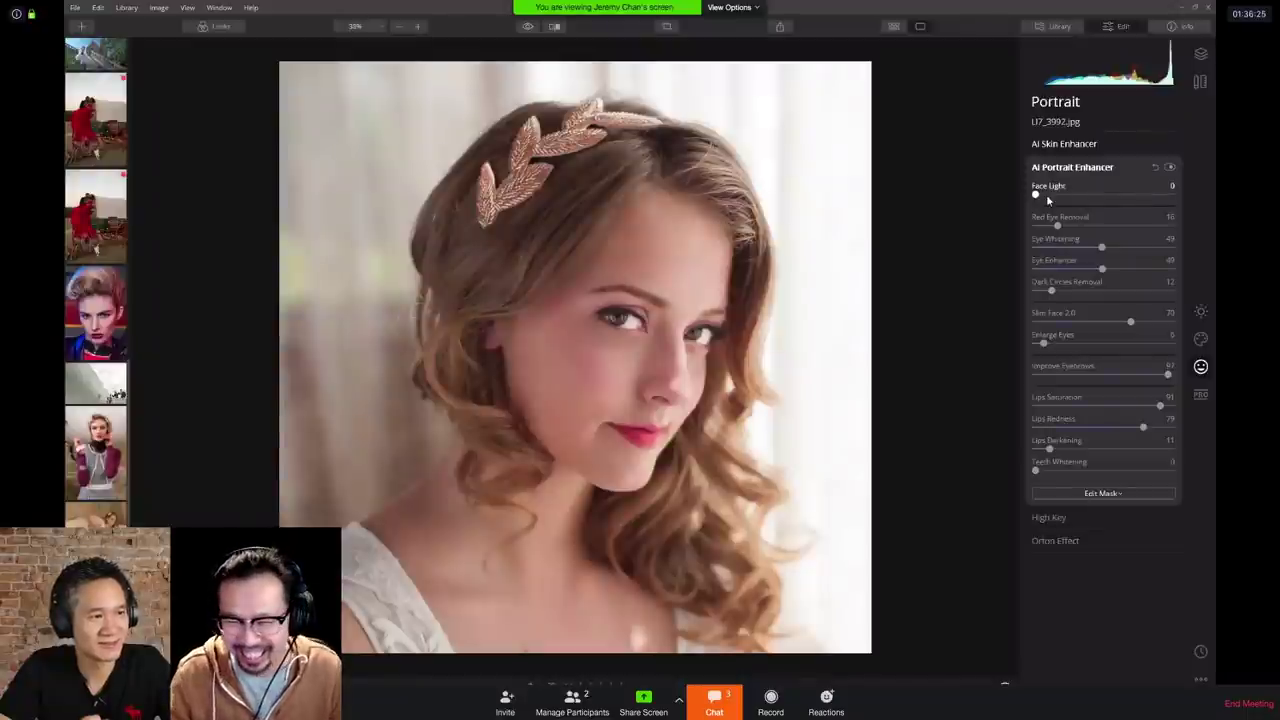
Step: Set Face Light to 50 and compare the brightened face with the original
drag(1048, 200, 1110, 196)
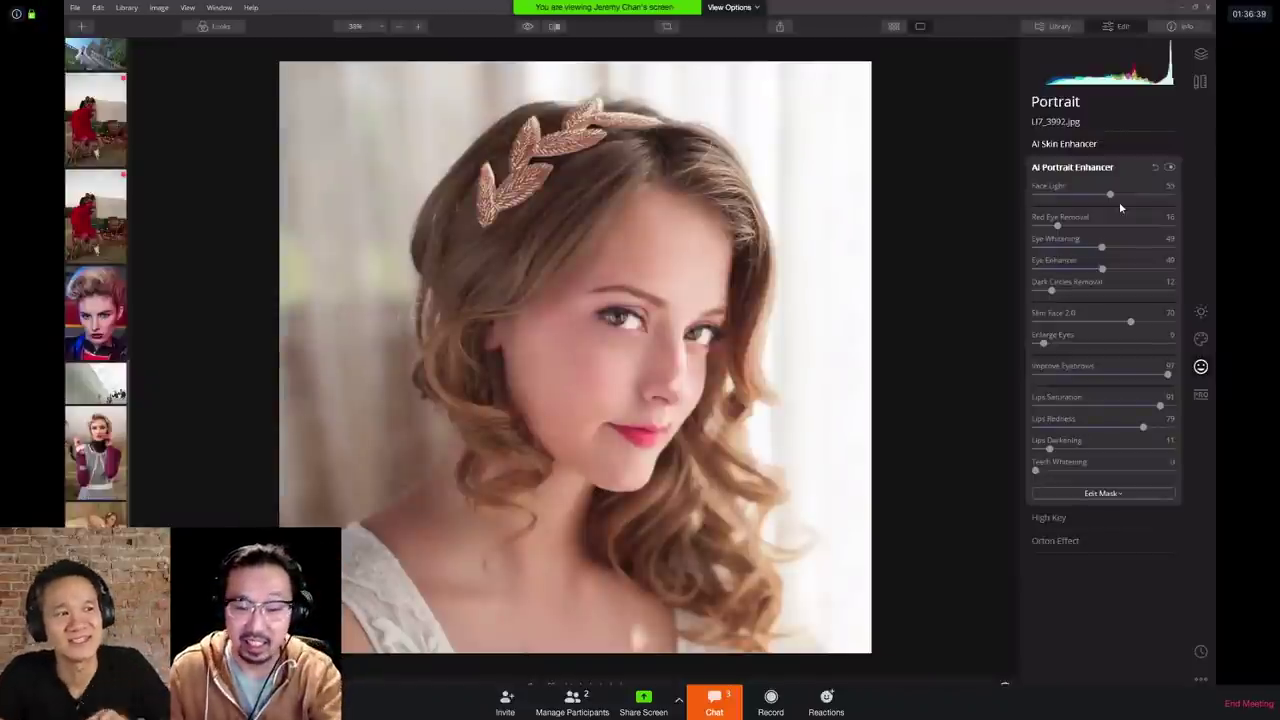
drag(1113, 197, 1103, 196)
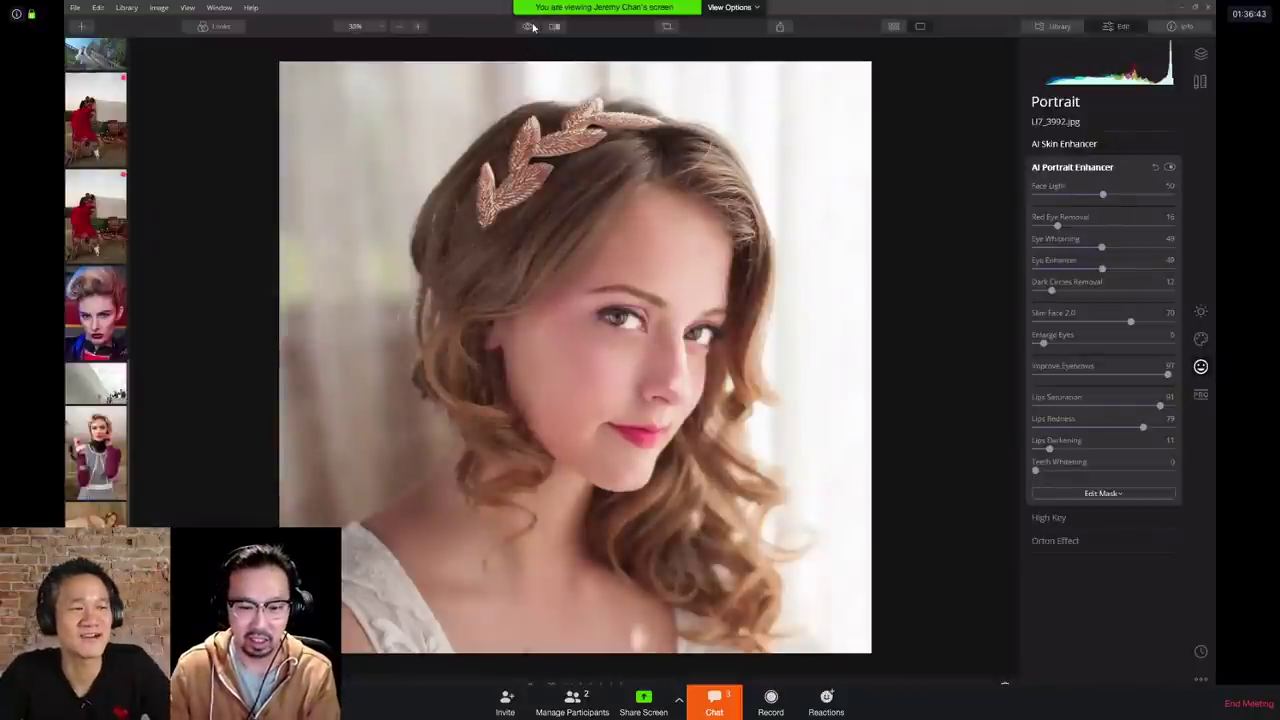
drag(530, 27, 530, 27)
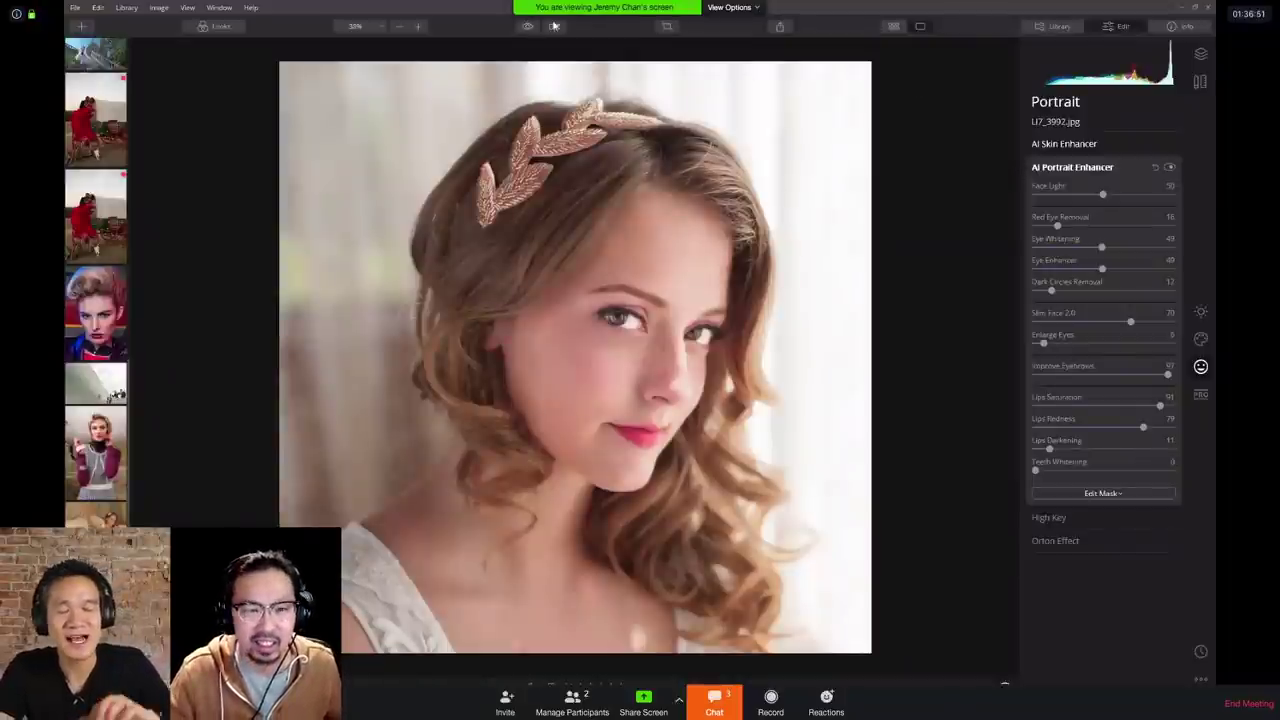
click(530, 27)
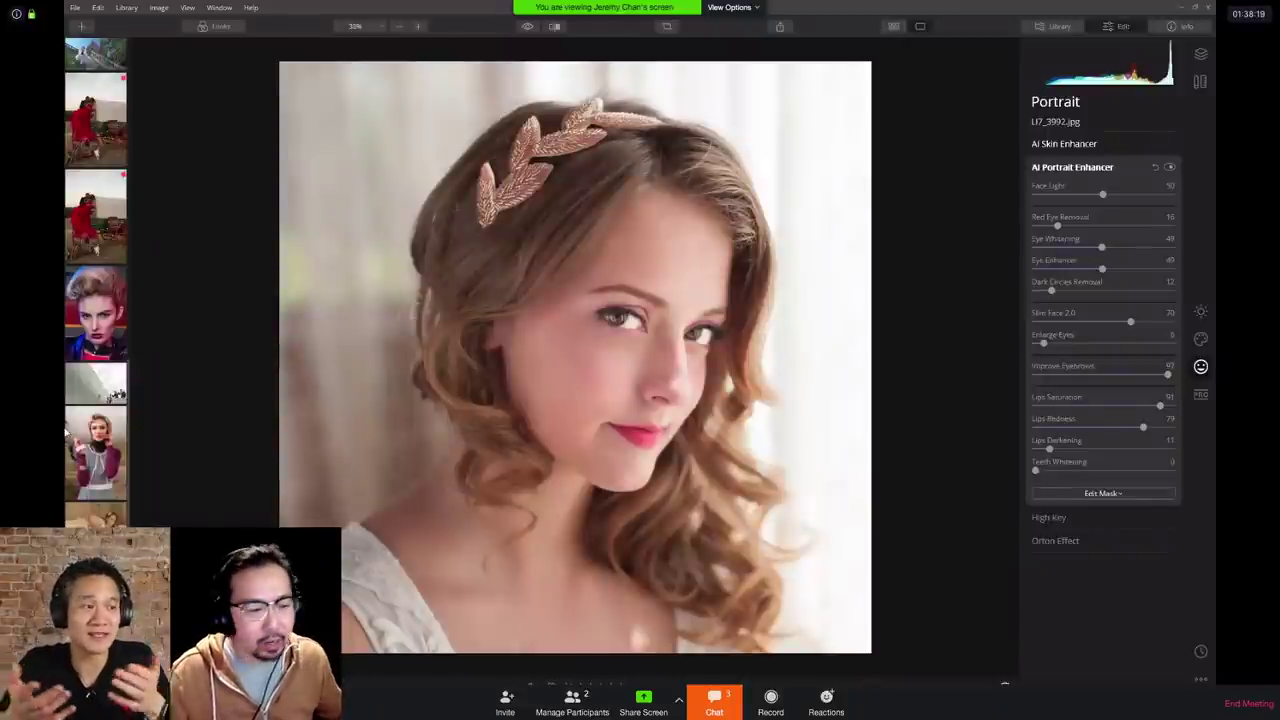
Step: Select the bed photo L7_4149.NEF, view it in Library and Info, then reopen it in Edit's Essentials
click(118, 395)
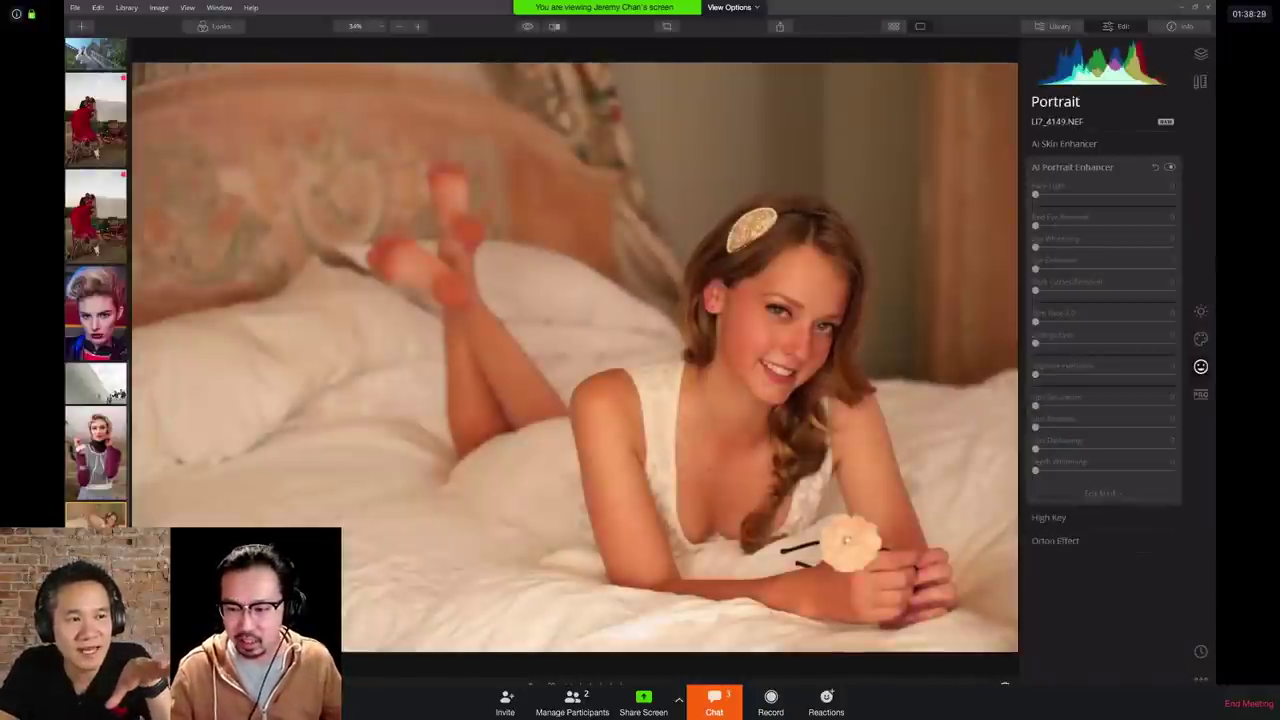
click(1066, 145)
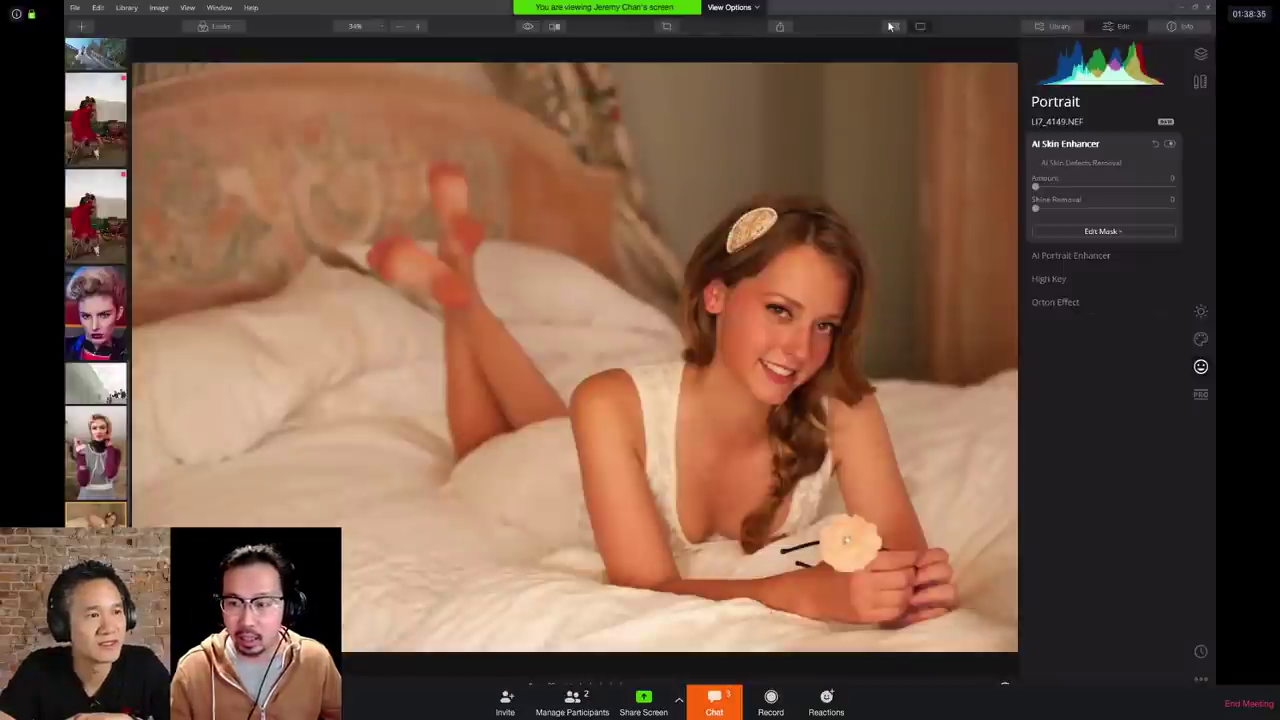
key(g)
click(1184, 29)
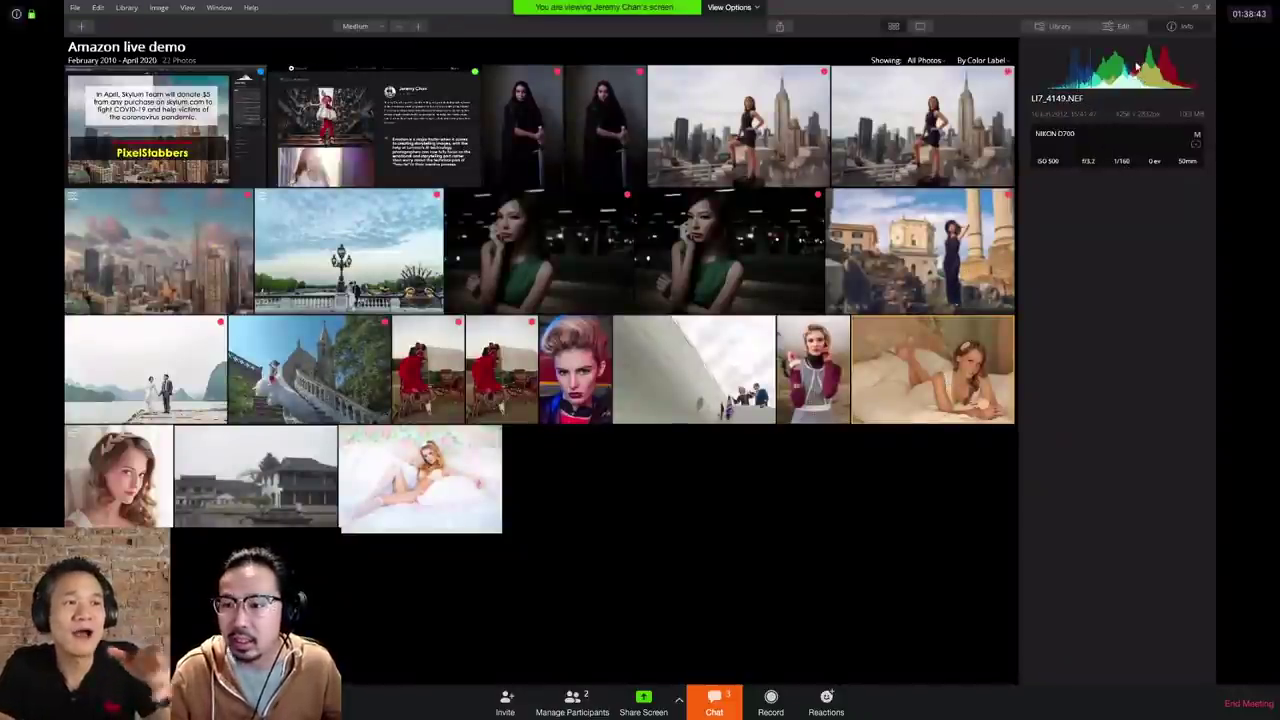
click(1118, 27)
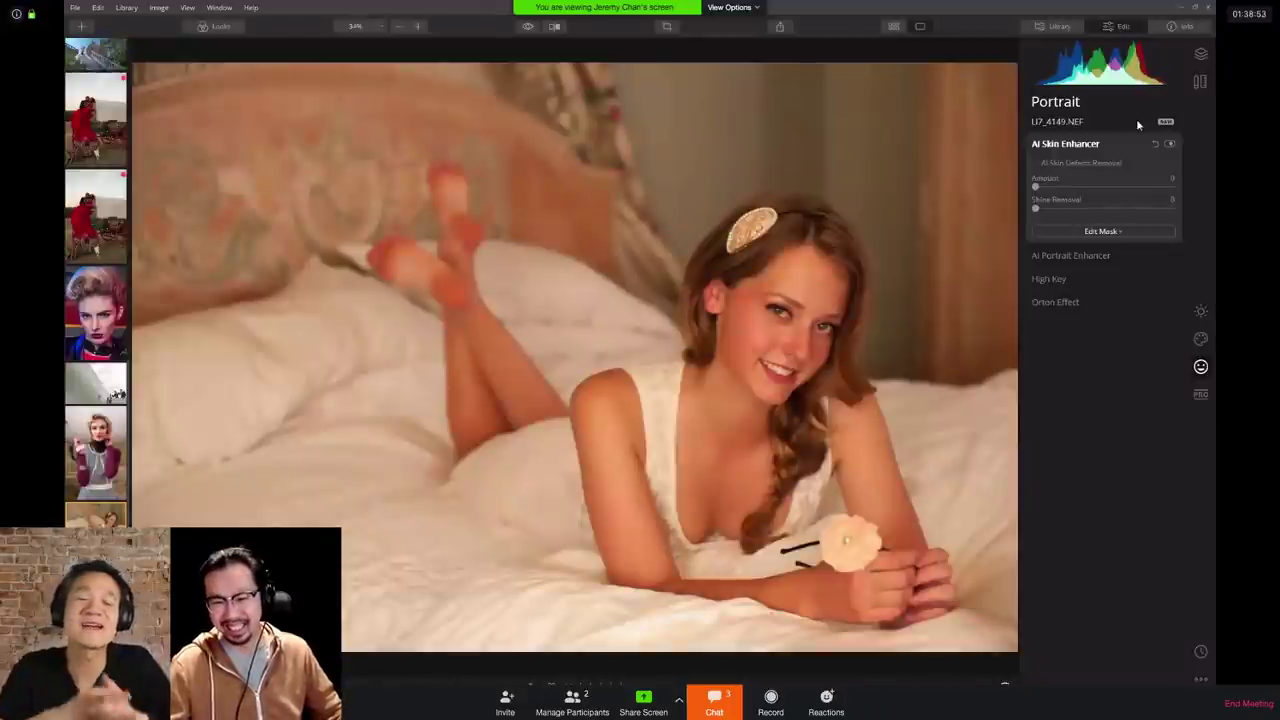
click(1201, 312)
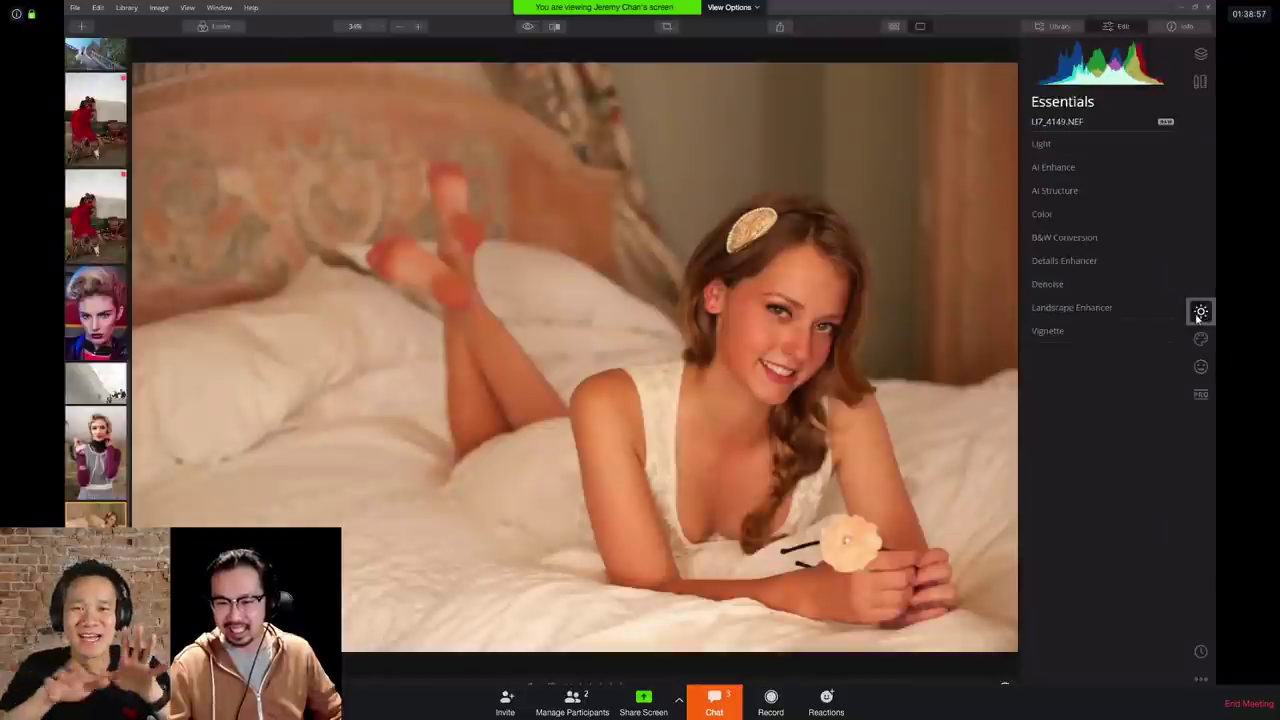
Step: Sample white balance from the face in Light and set Temperature to 2673
click(1059, 147)
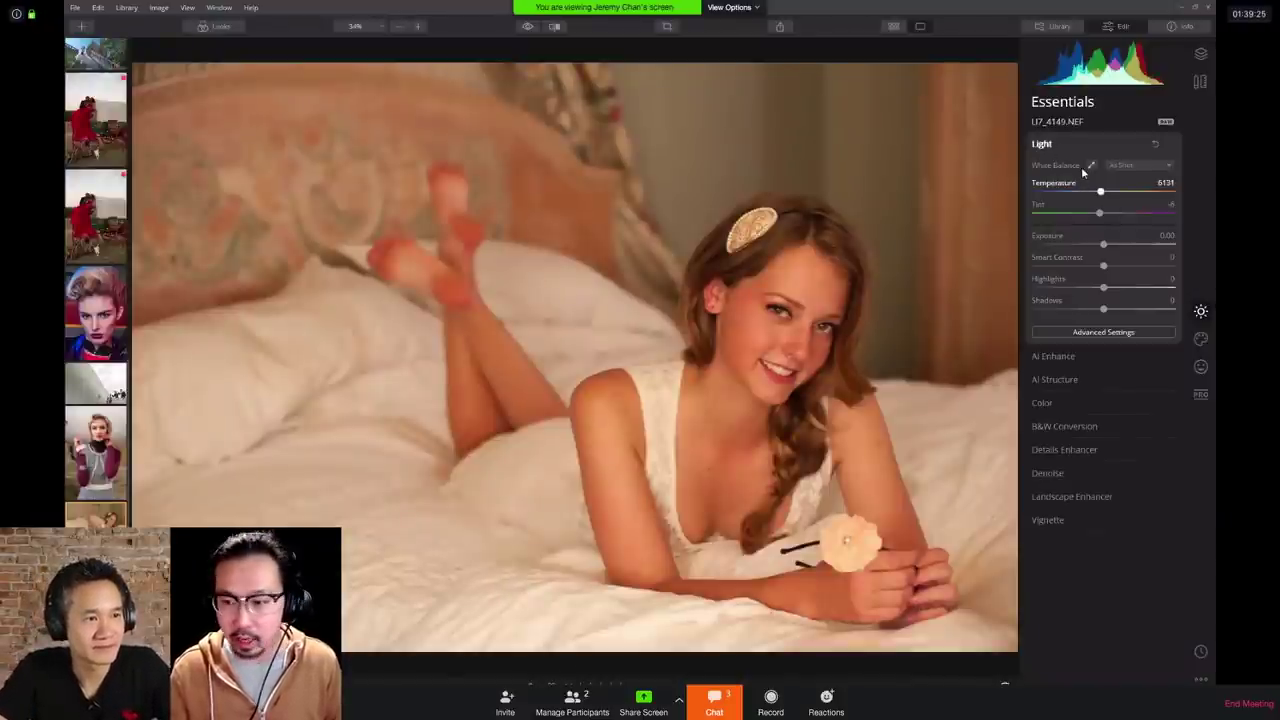
click(1091, 166)
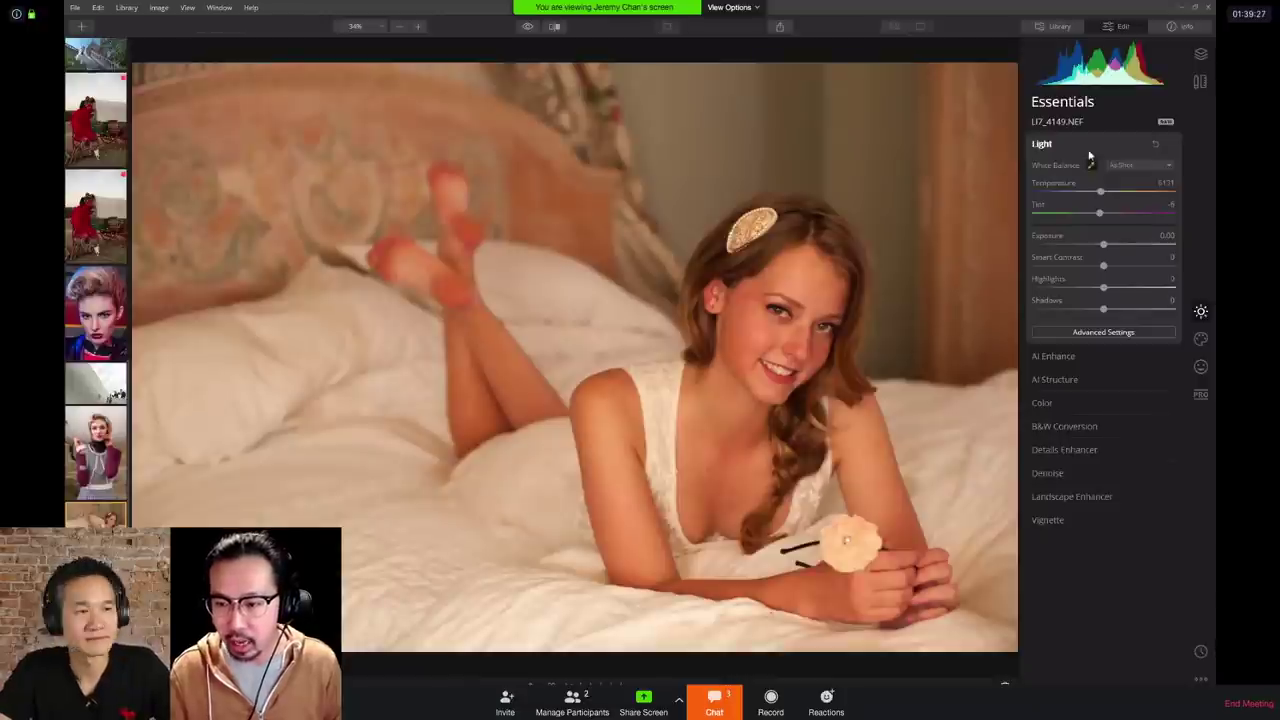
click(813, 314)
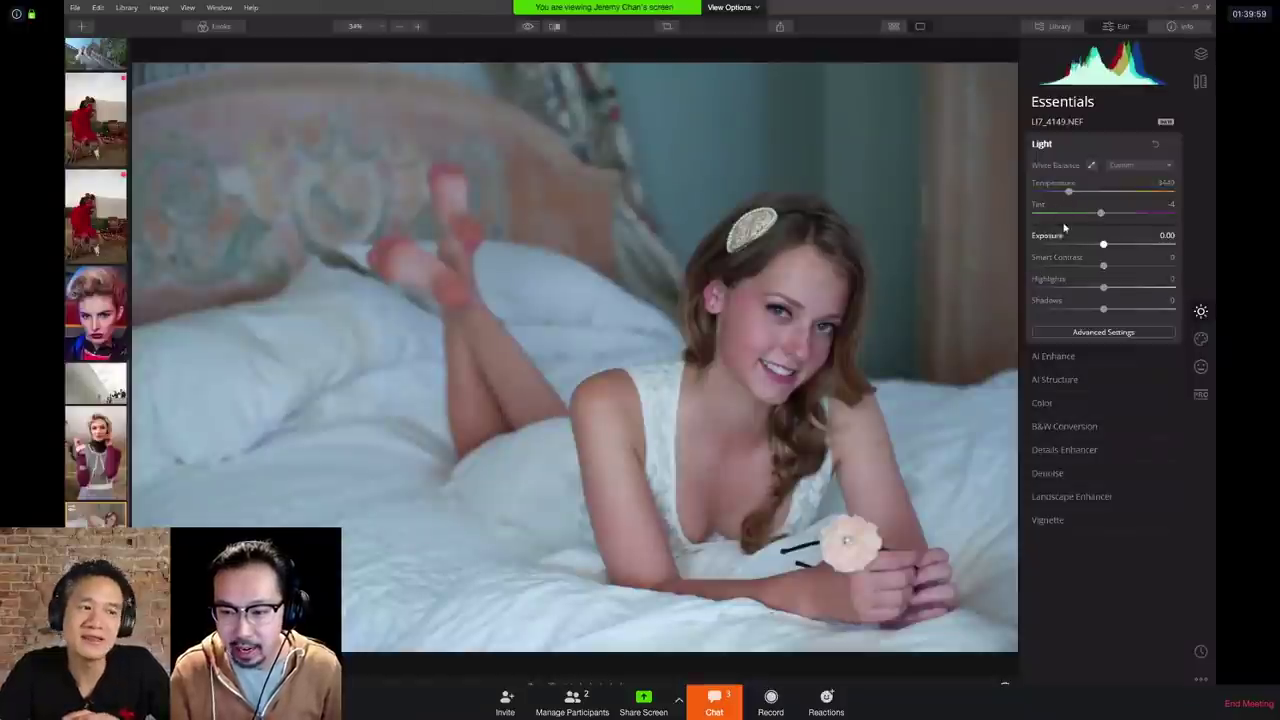
drag(1069, 193, 1065, 192)
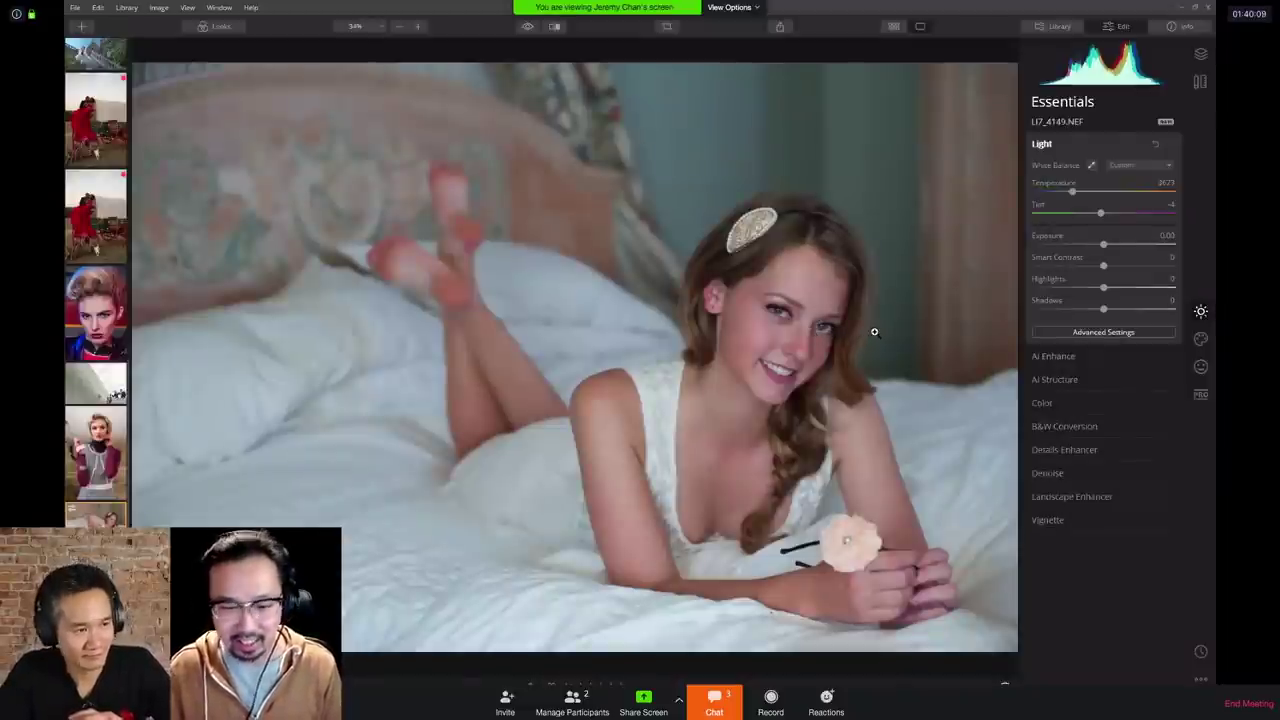
click(1063, 358)
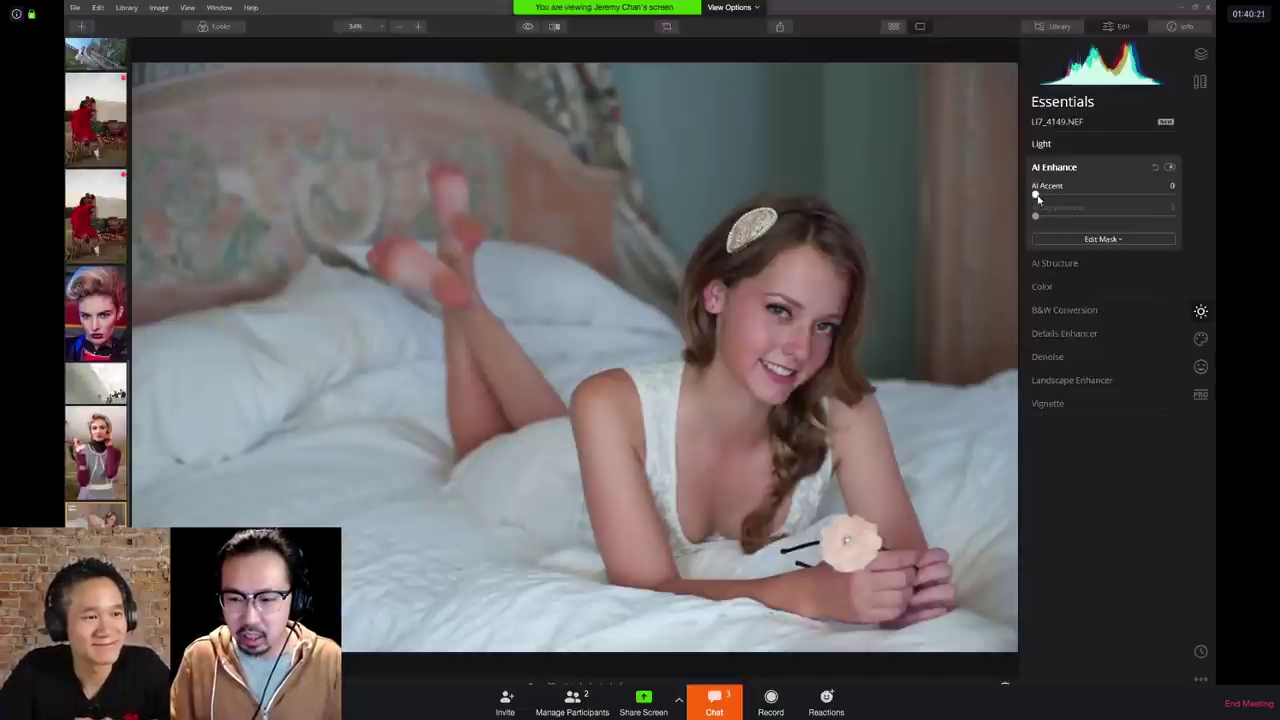
drag(1037, 198, 1129, 206)
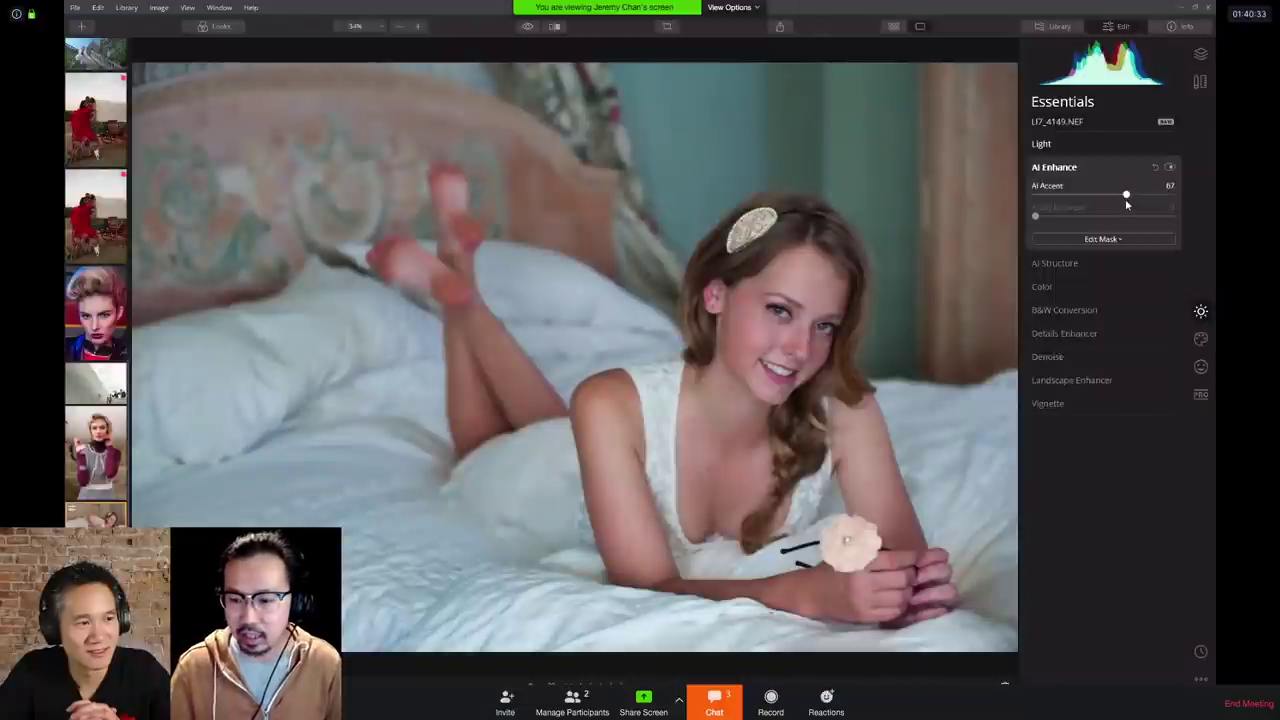
drag(1128, 199, 1121, 196)
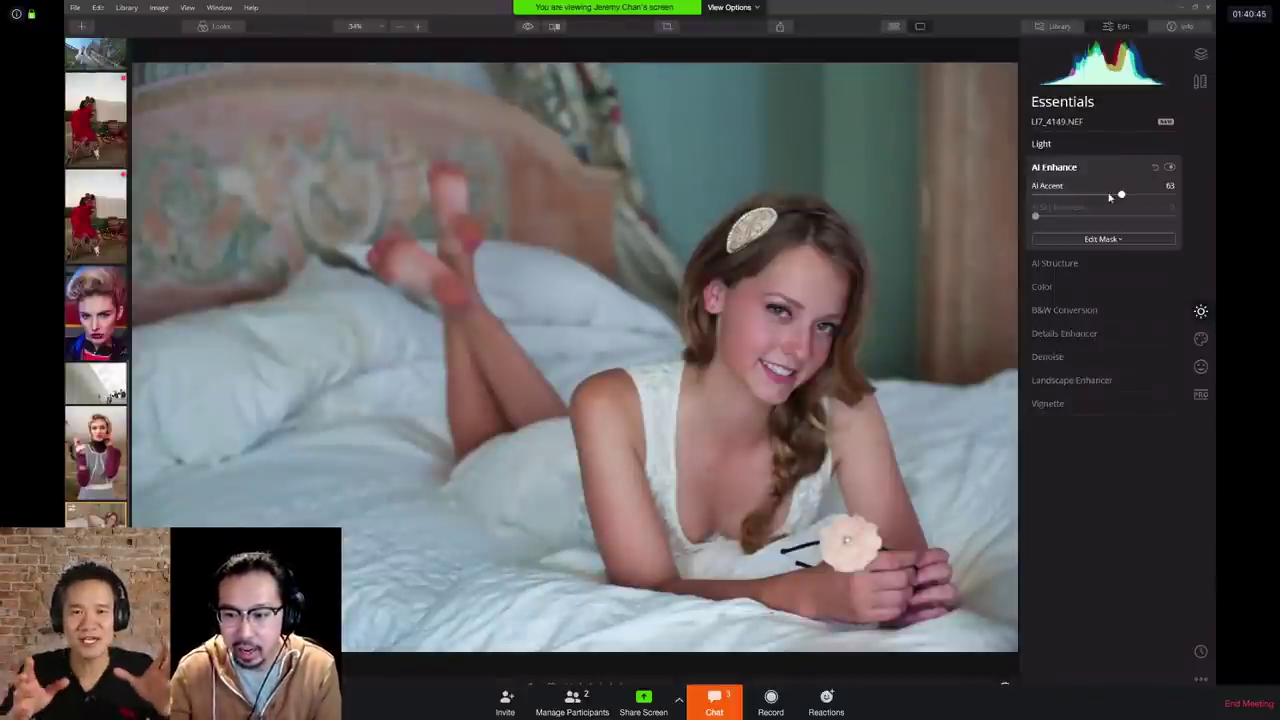
drag(1121, 195, 1032, 200)
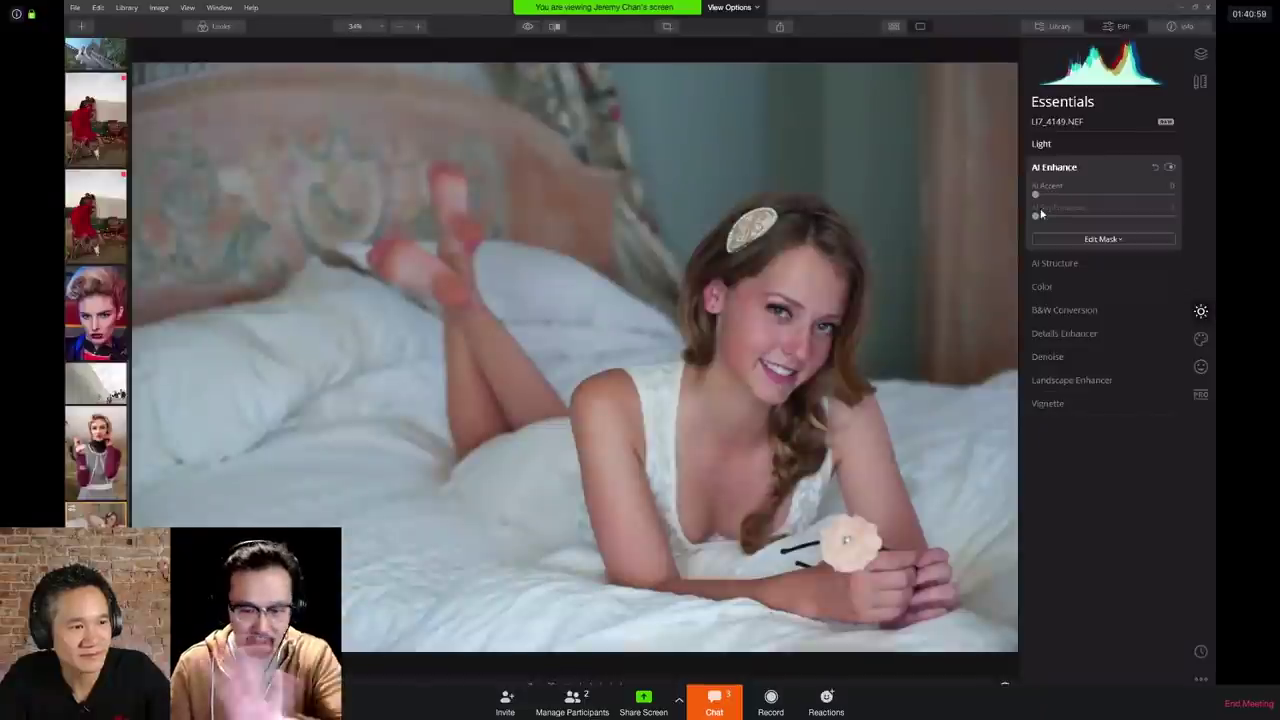
drag(1042, 197, 1116, 206)
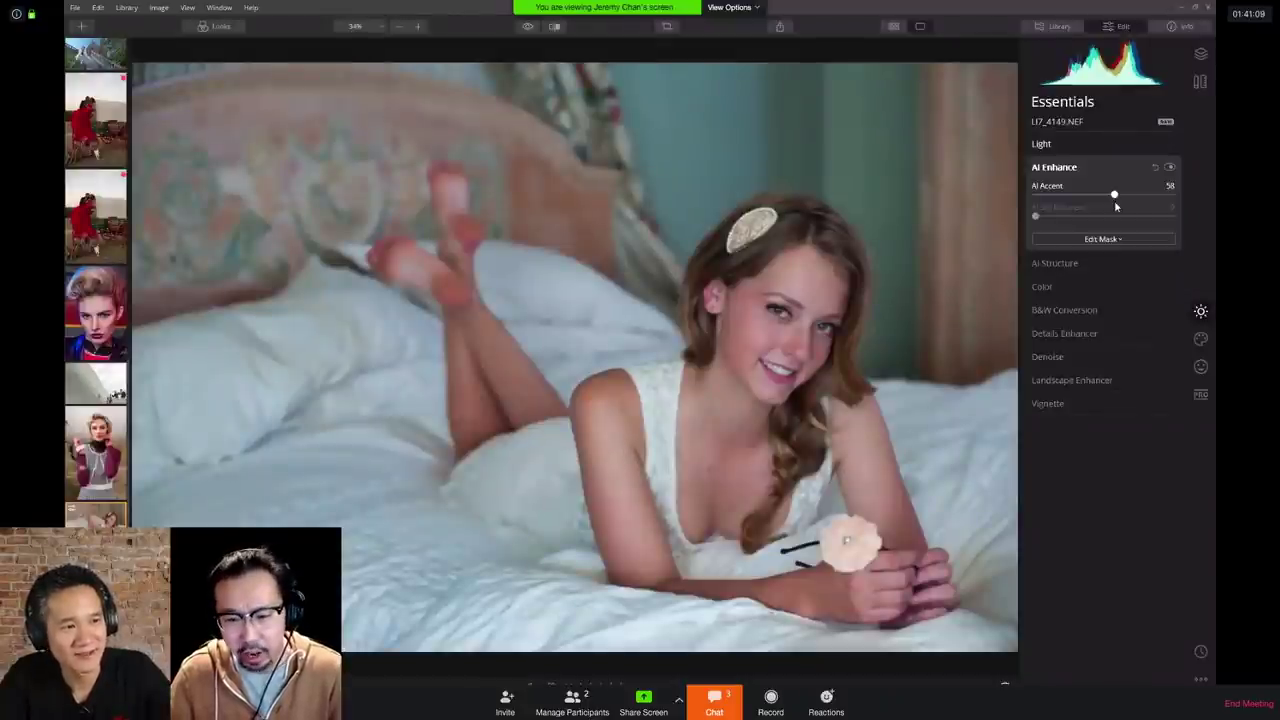
drag(1116, 206, 1148, 204)
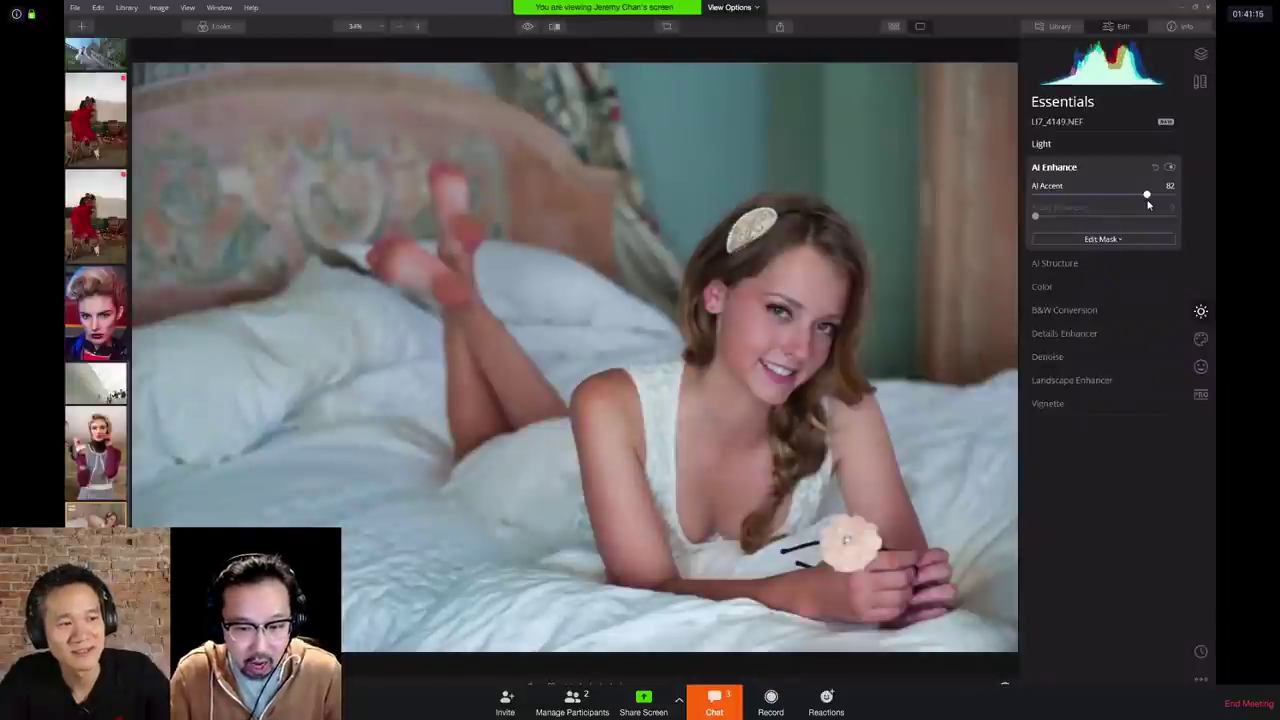
drag(1148, 204, 1030, 194)
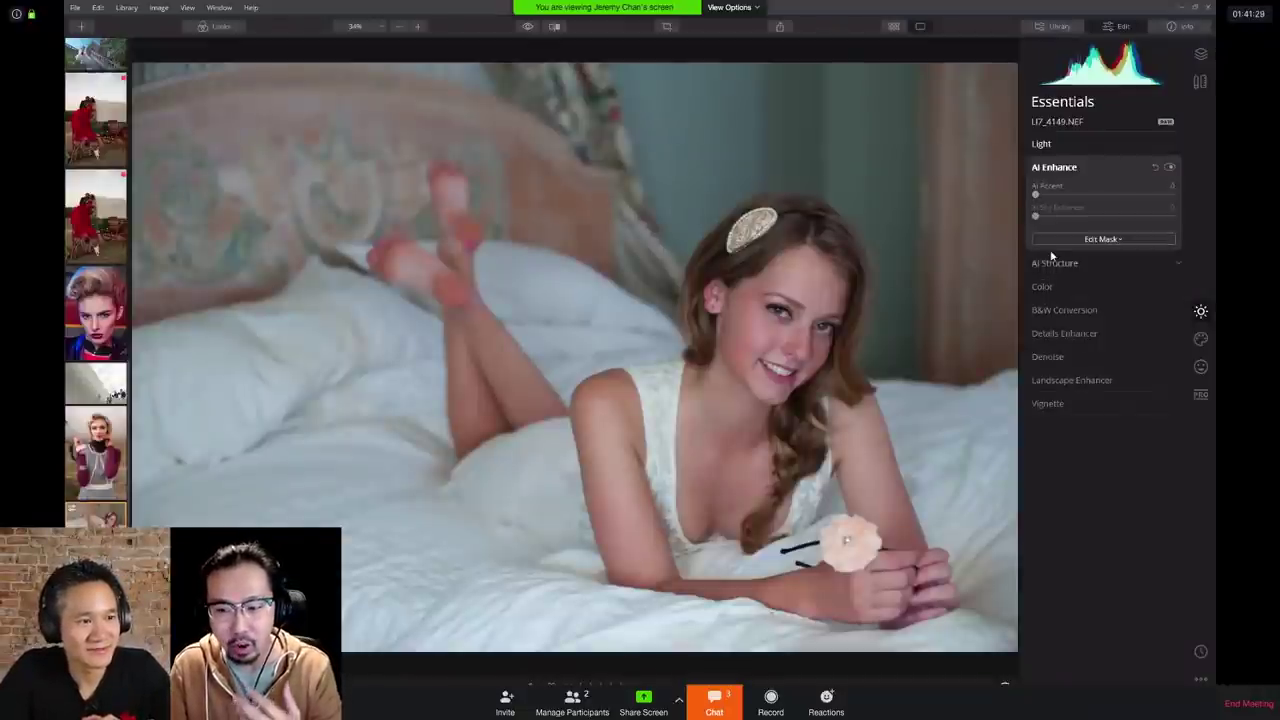
Step: Raise the bed photo's Exposure in the Light section to 0.39
click(1047, 150)
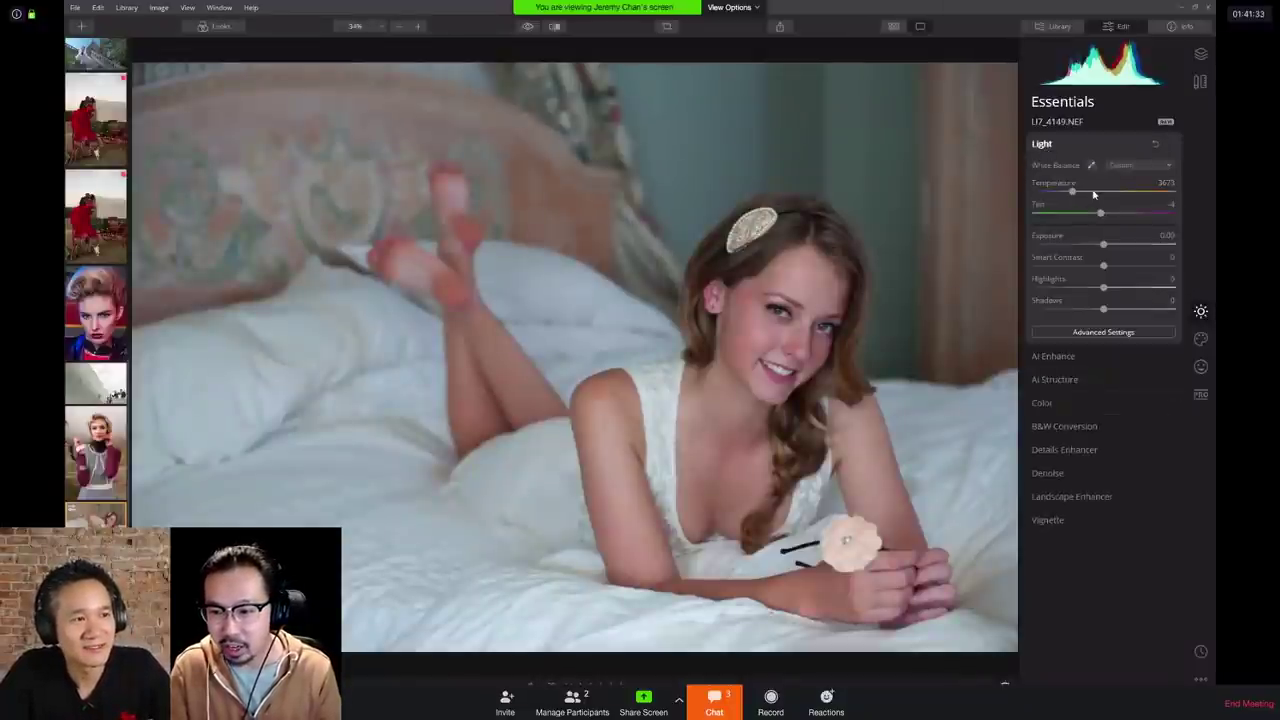
drag(1105, 246, 1106, 251)
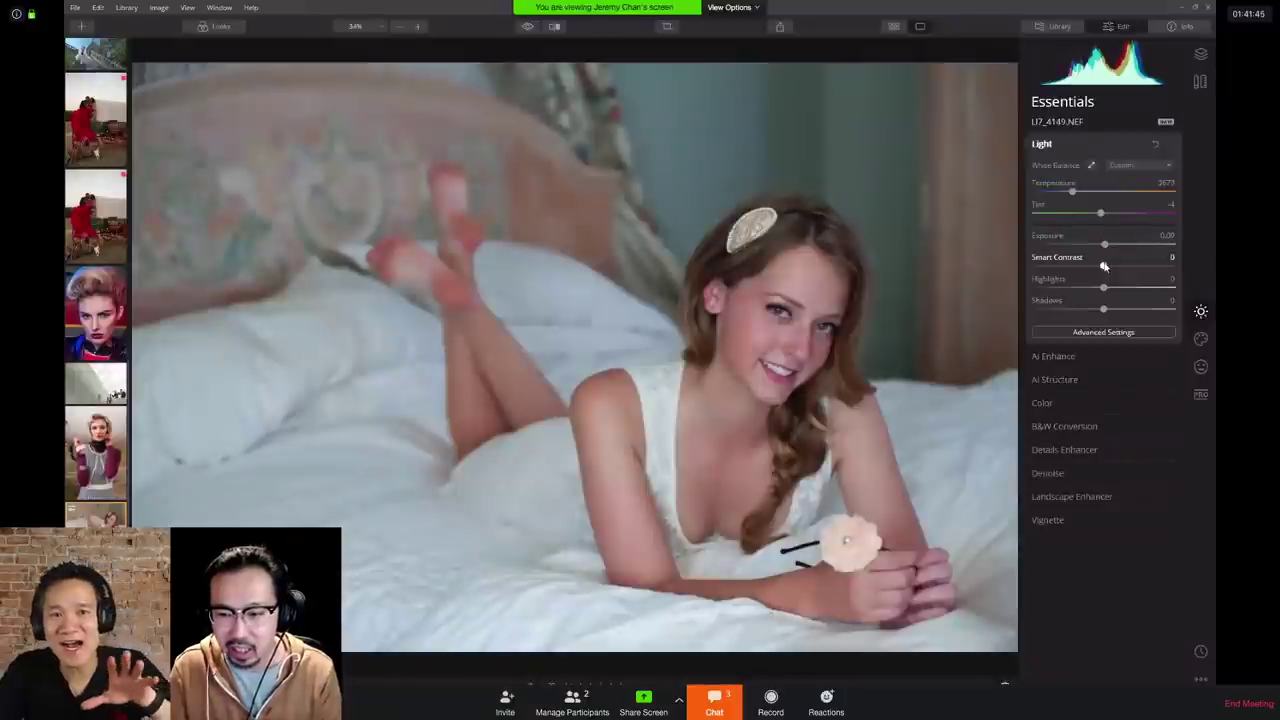
Step: Bring the AI Enhance adjustments back into view for the bed photo
click(1052, 356)
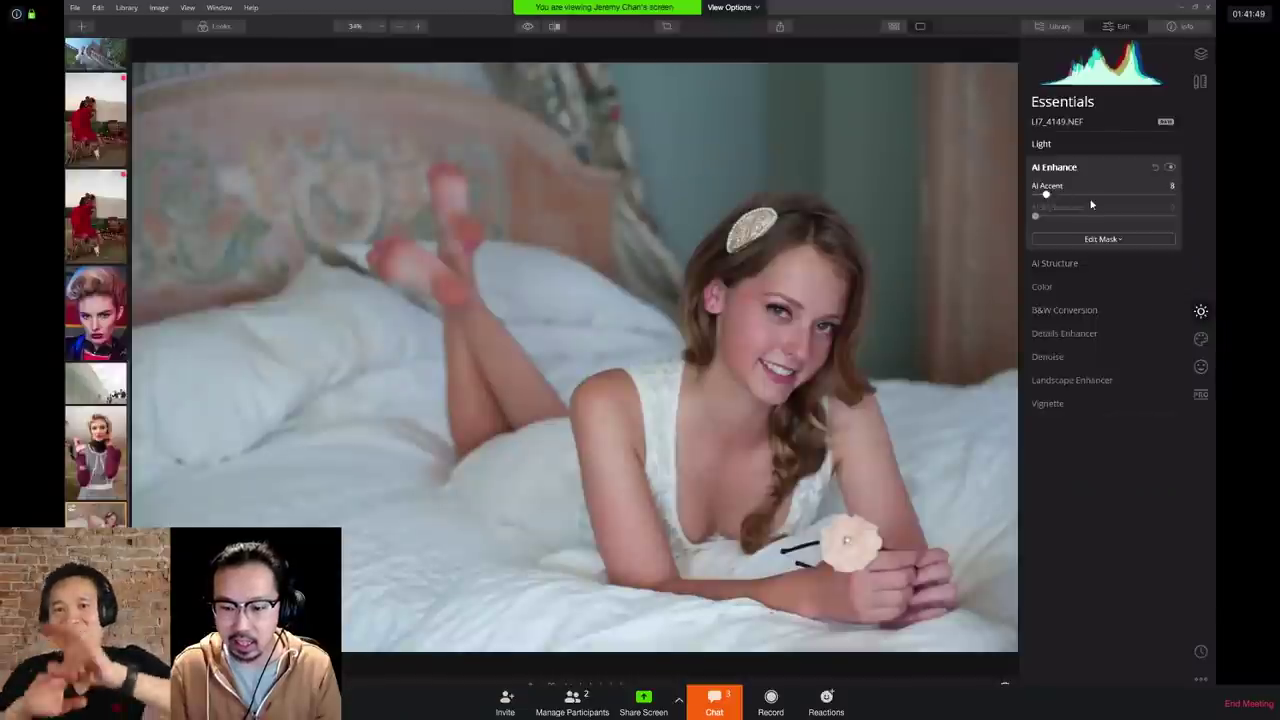
Step: Drag AI Accent in AI Enhance up to 80
drag(1091, 204, 1123, 204)
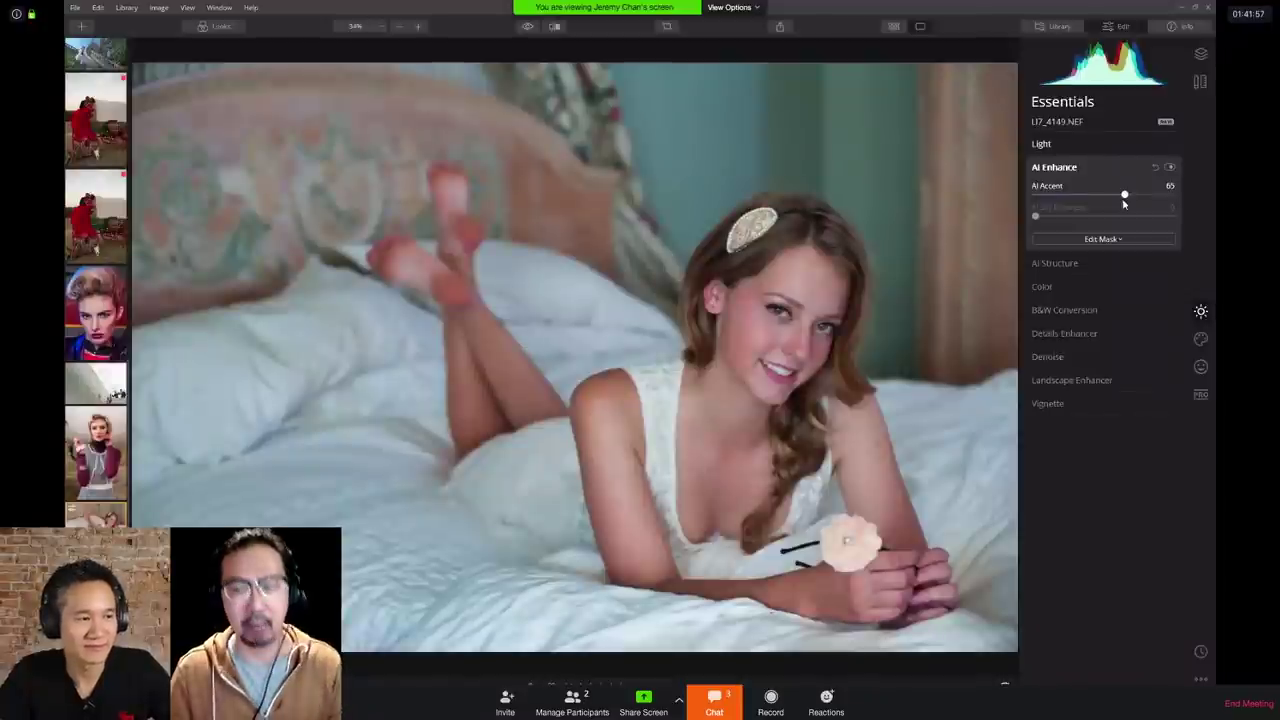
drag(1148, 196, 1150, 195)
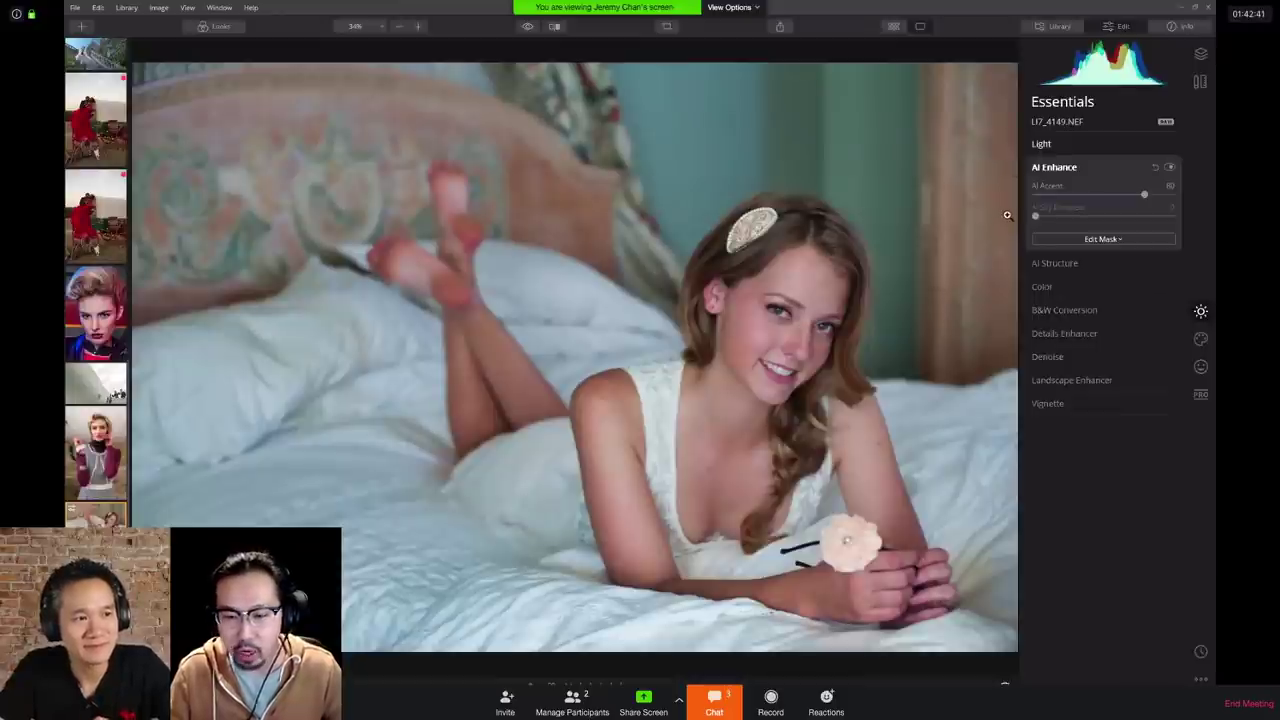
Step: Adjust the orange hue's luminance in Color's advanced settings to soften skin tones
click(1054, 289)
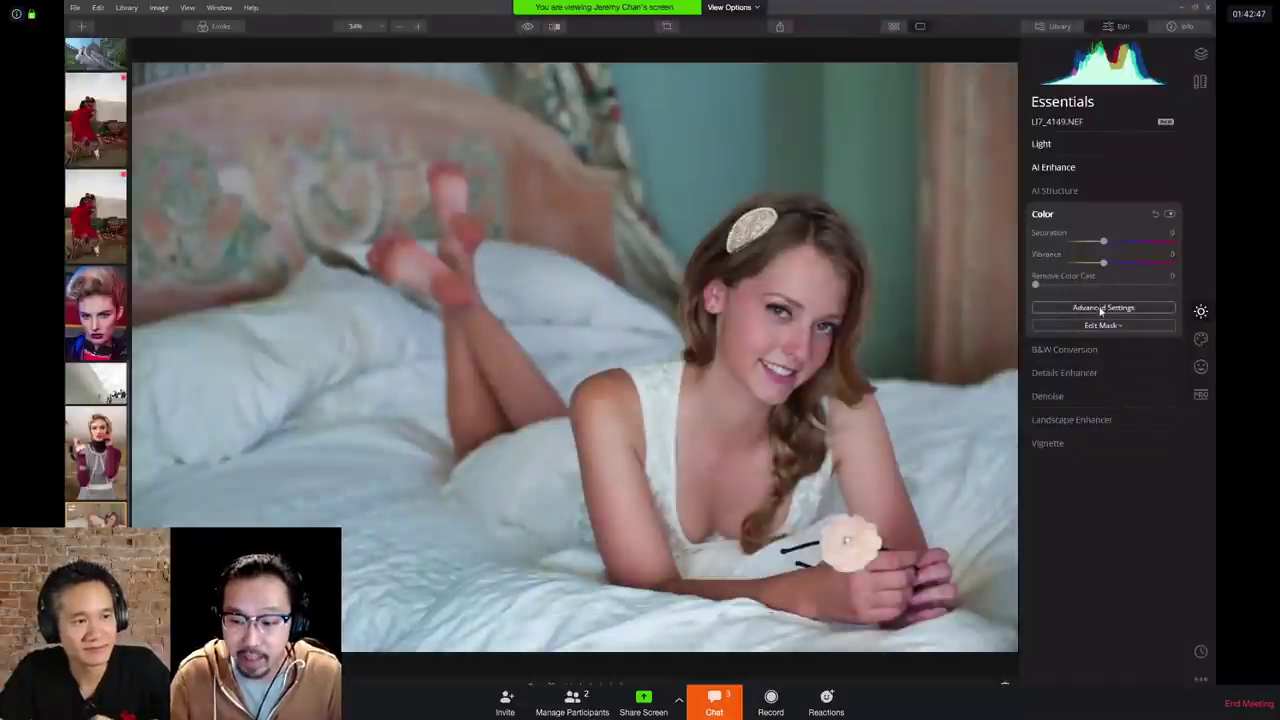
click(1101, 309)
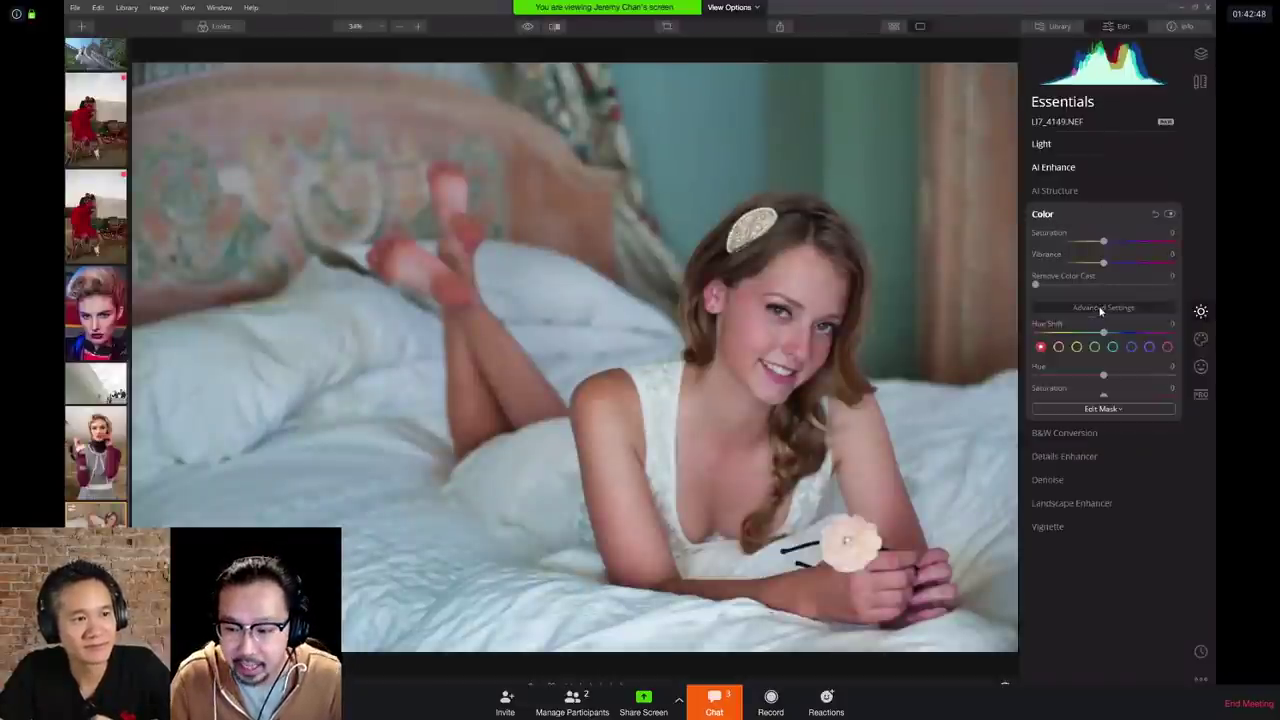
click(1059, 347)
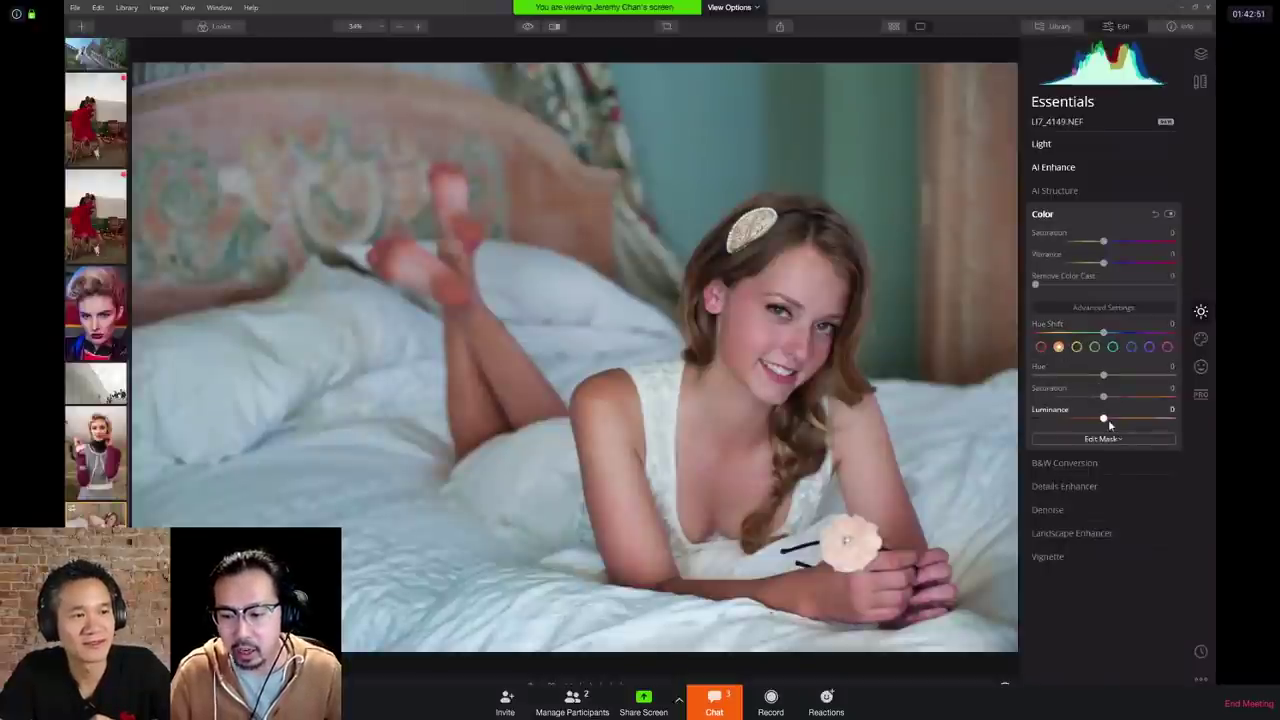
mouse_move(1103, 418)
mouse_down()
mouse_move(1131, 417)
mouse_move(1111, 420)
mouse_move(1097, 398)
mouse_up()
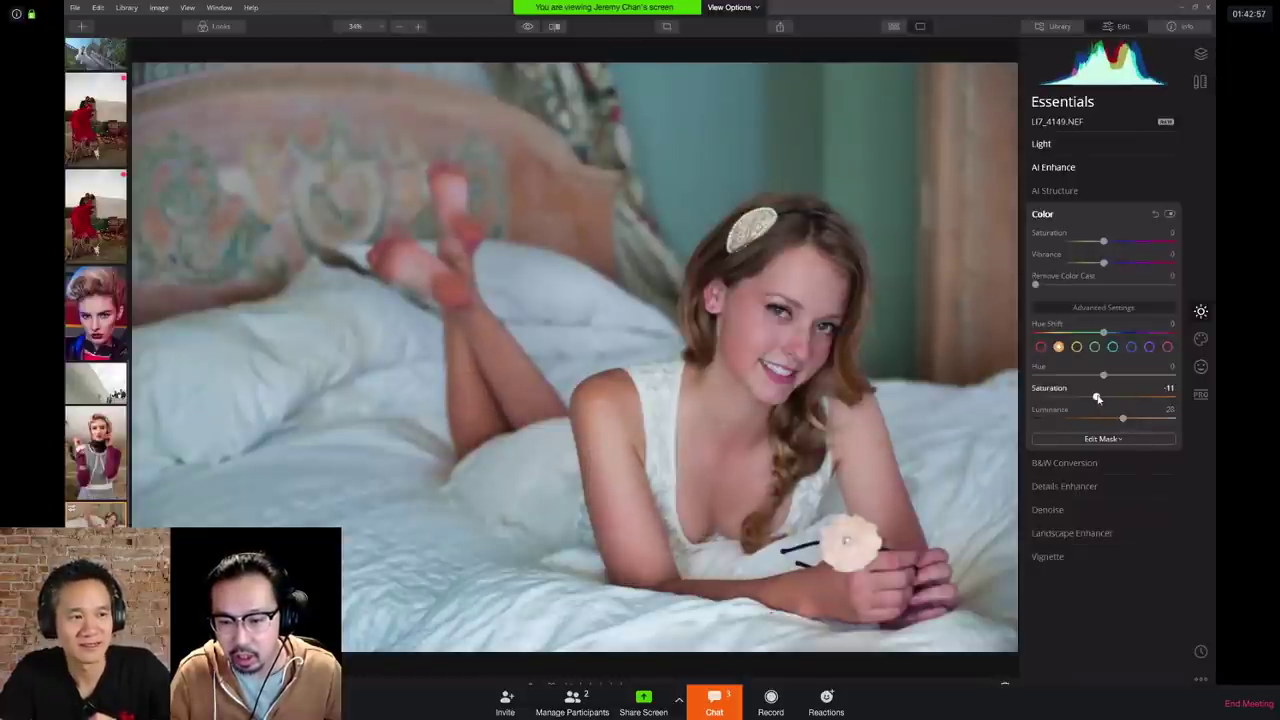
Step: Compare Color on and off, collapse the Color section, and zoom to 100% on the face
click(1169, 215)
click(1169, 215)
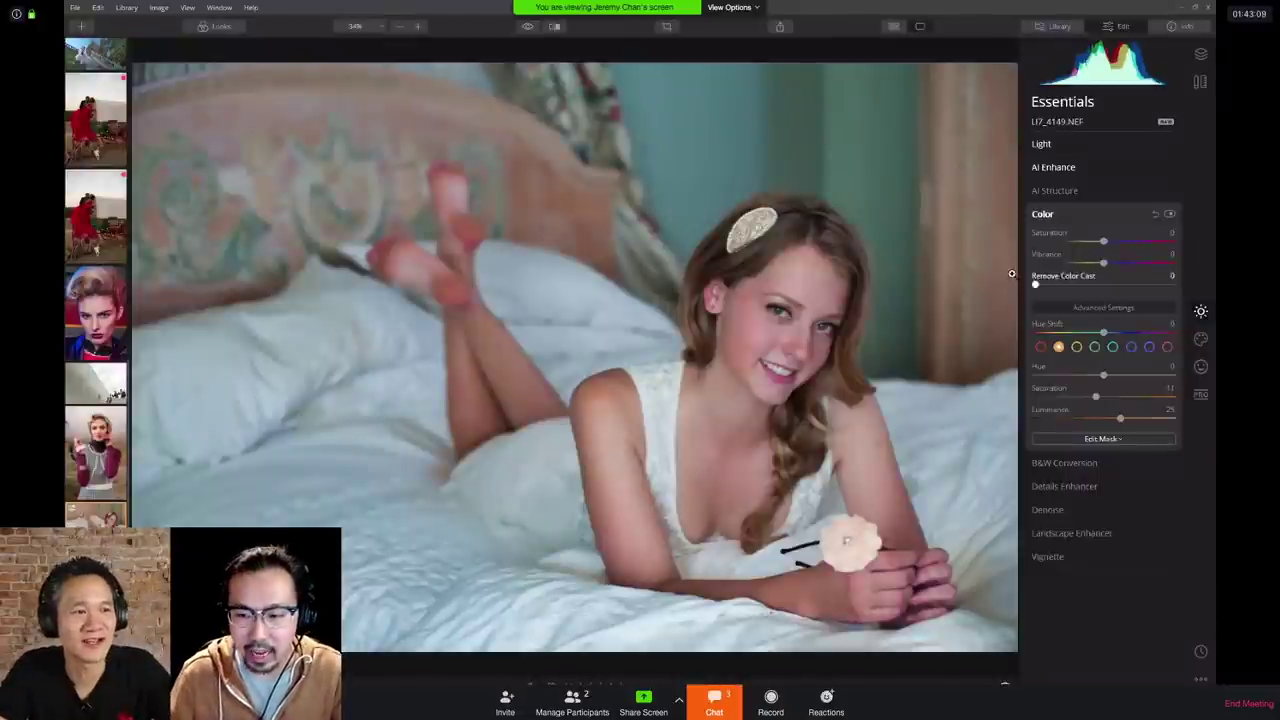
click(1104, 309)
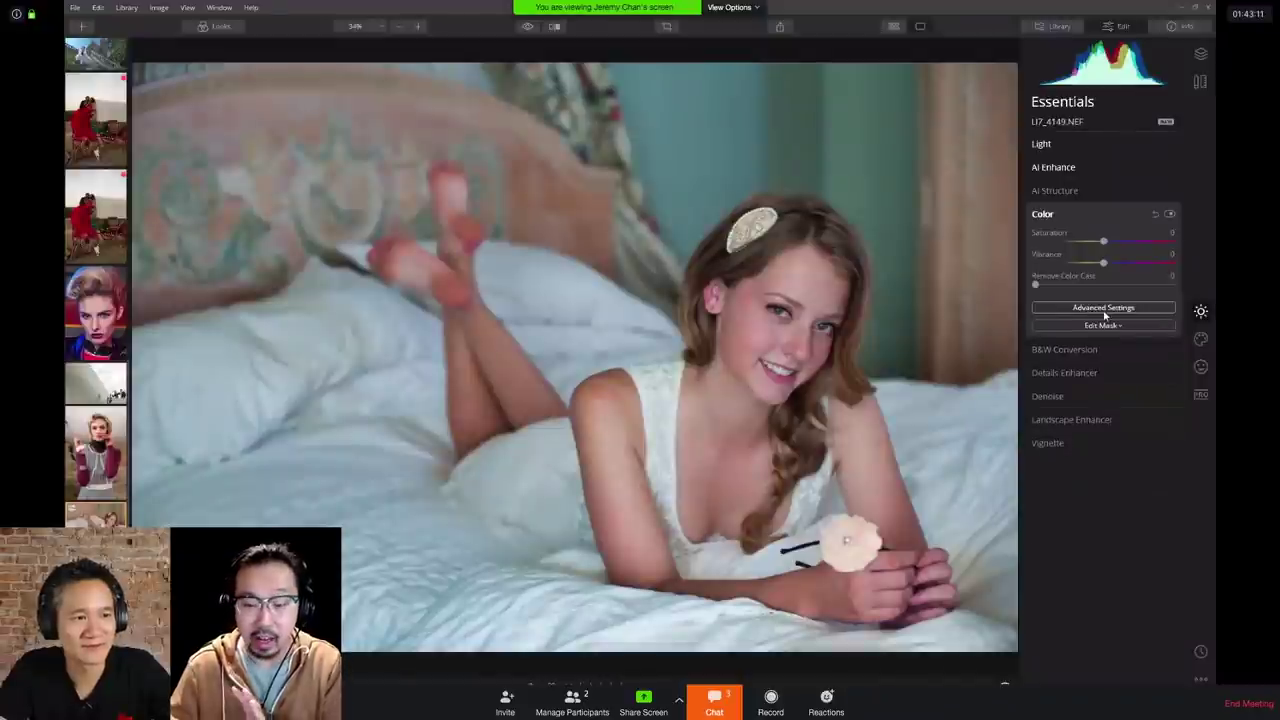
click(1104, 309)
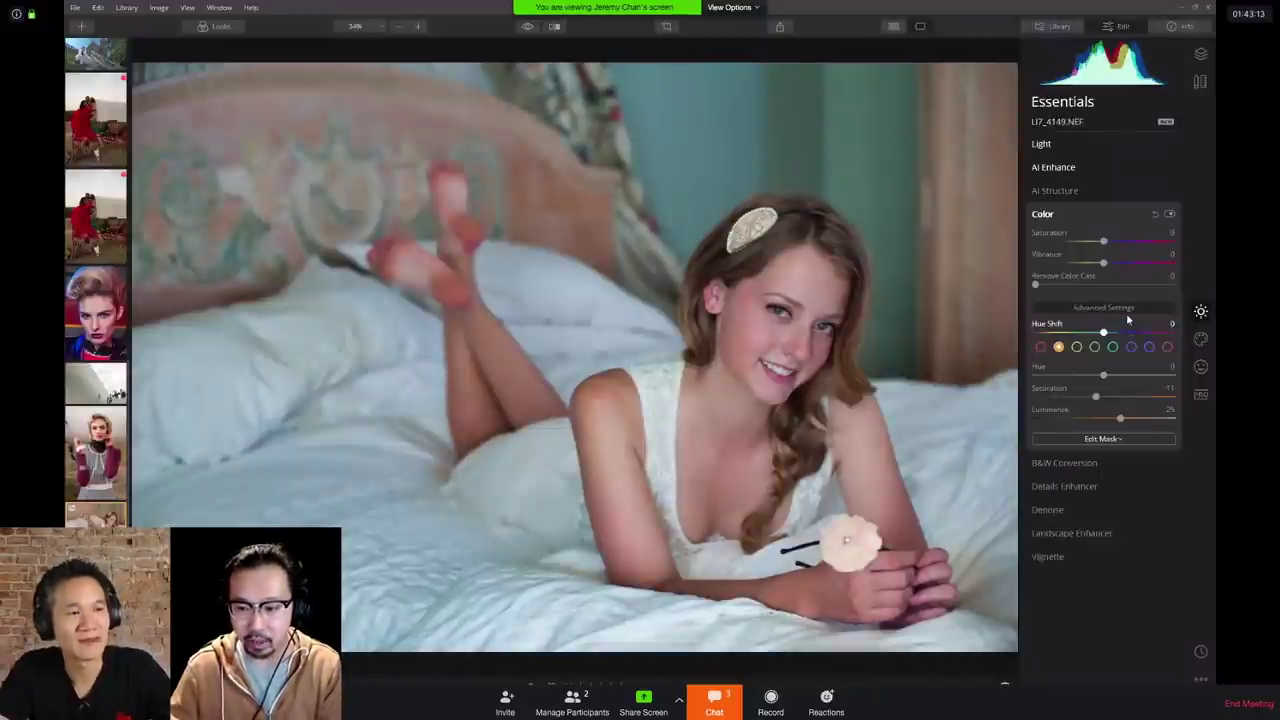
click(1125, 310)
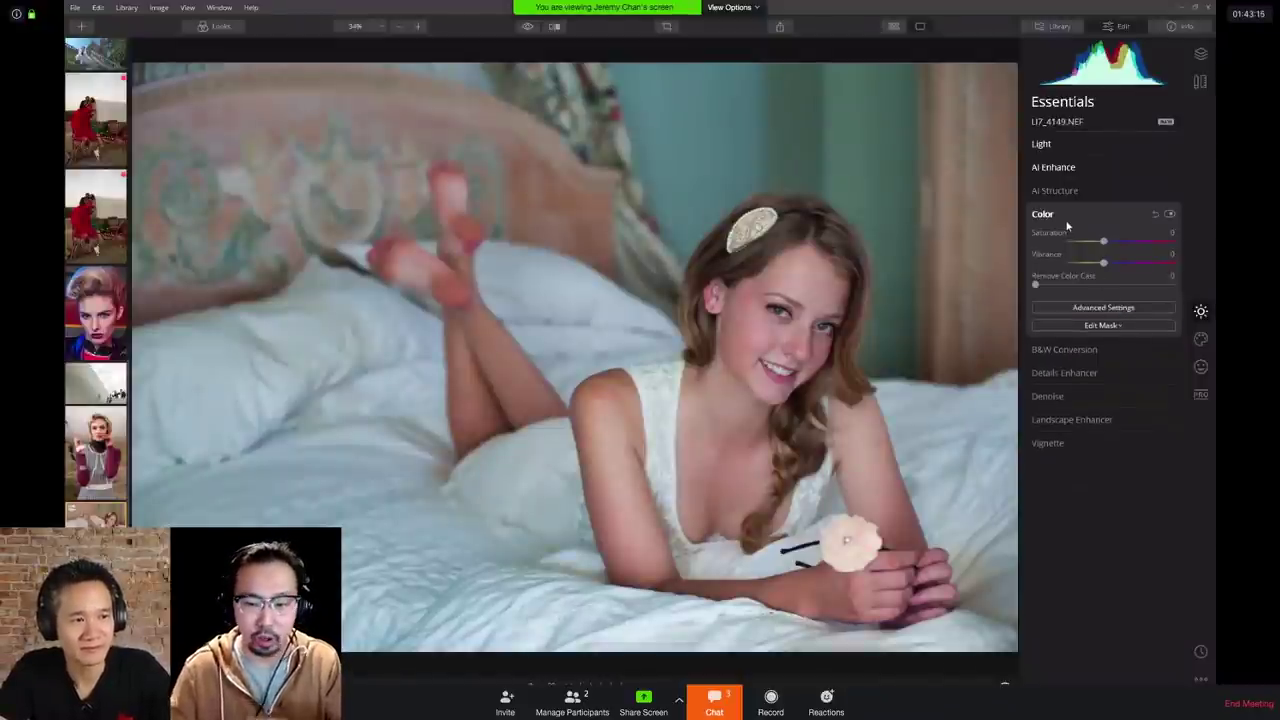
click(1095, 308)
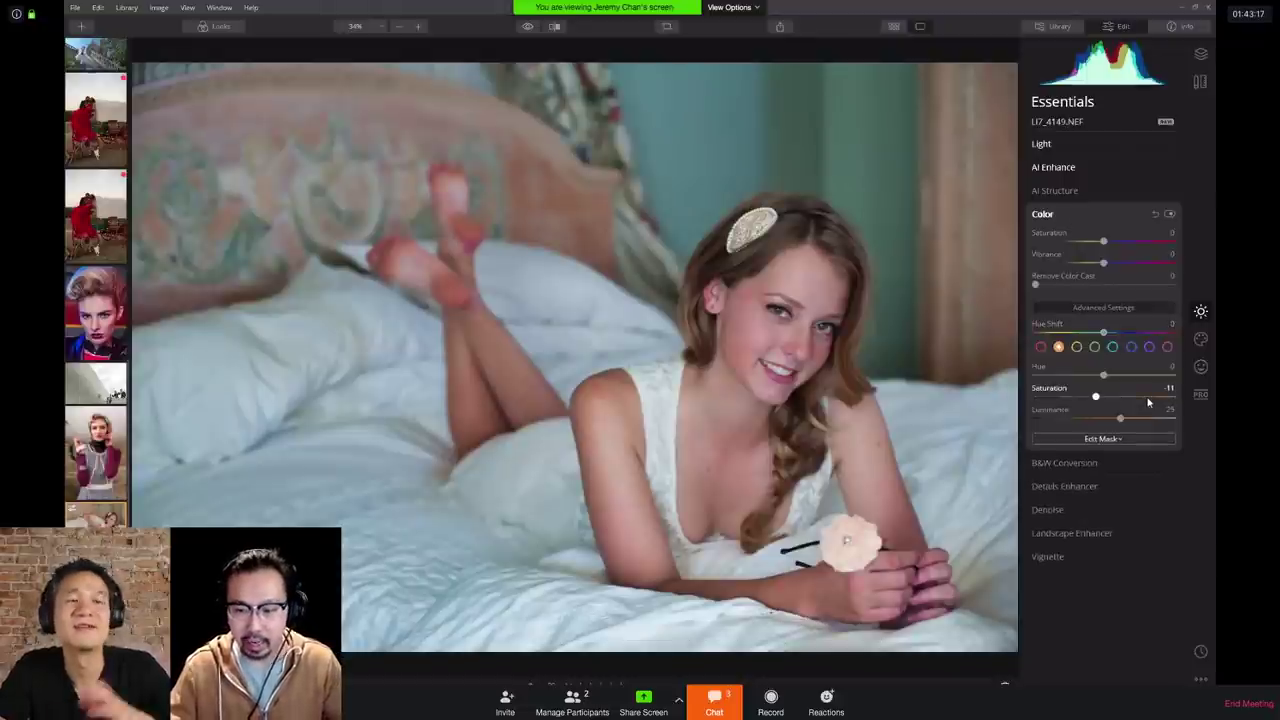
click(1115, 307)
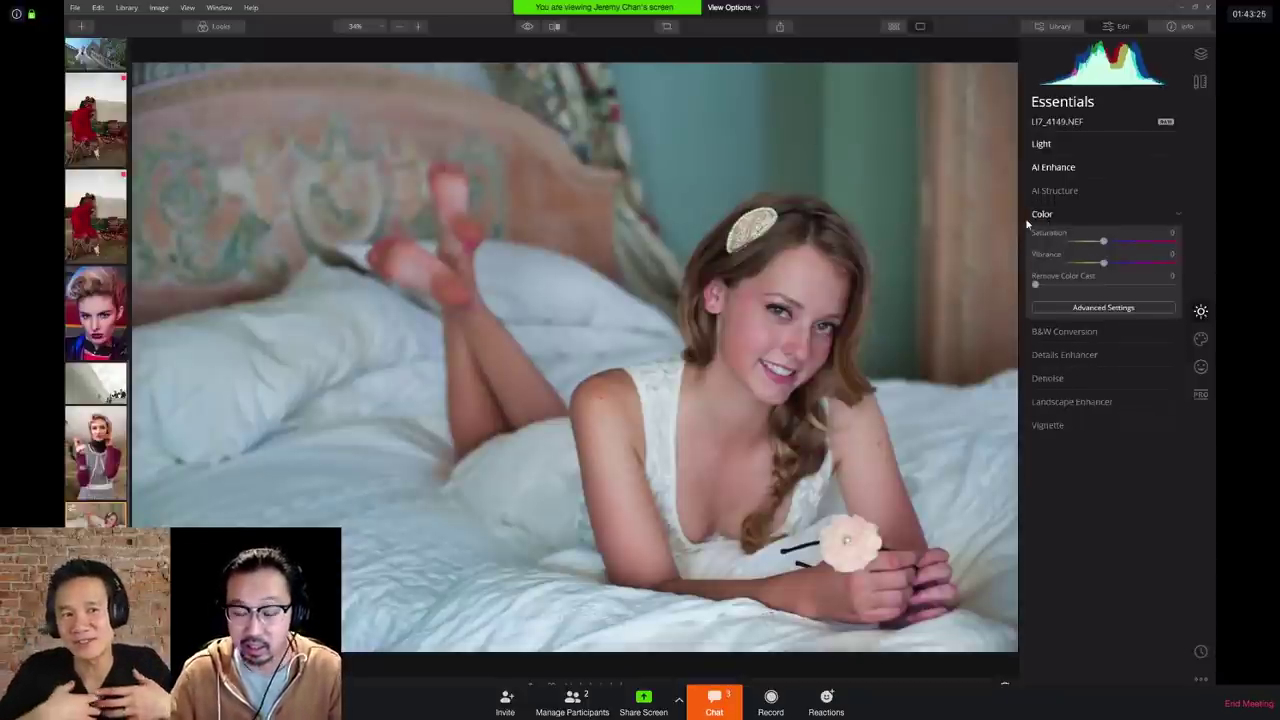
click(1042, 215)
click(824, 320)
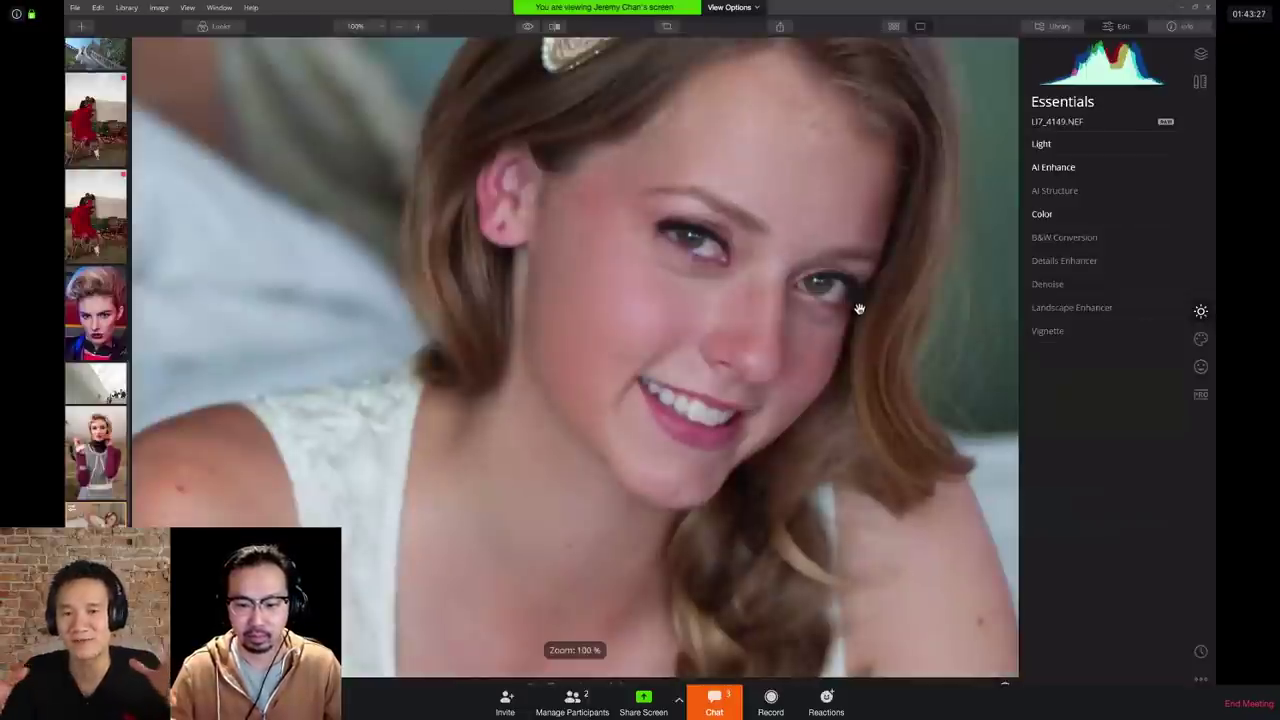
Step: Pan the 100% close-up to frame the model's face
drag(857, 306, 800, 360)
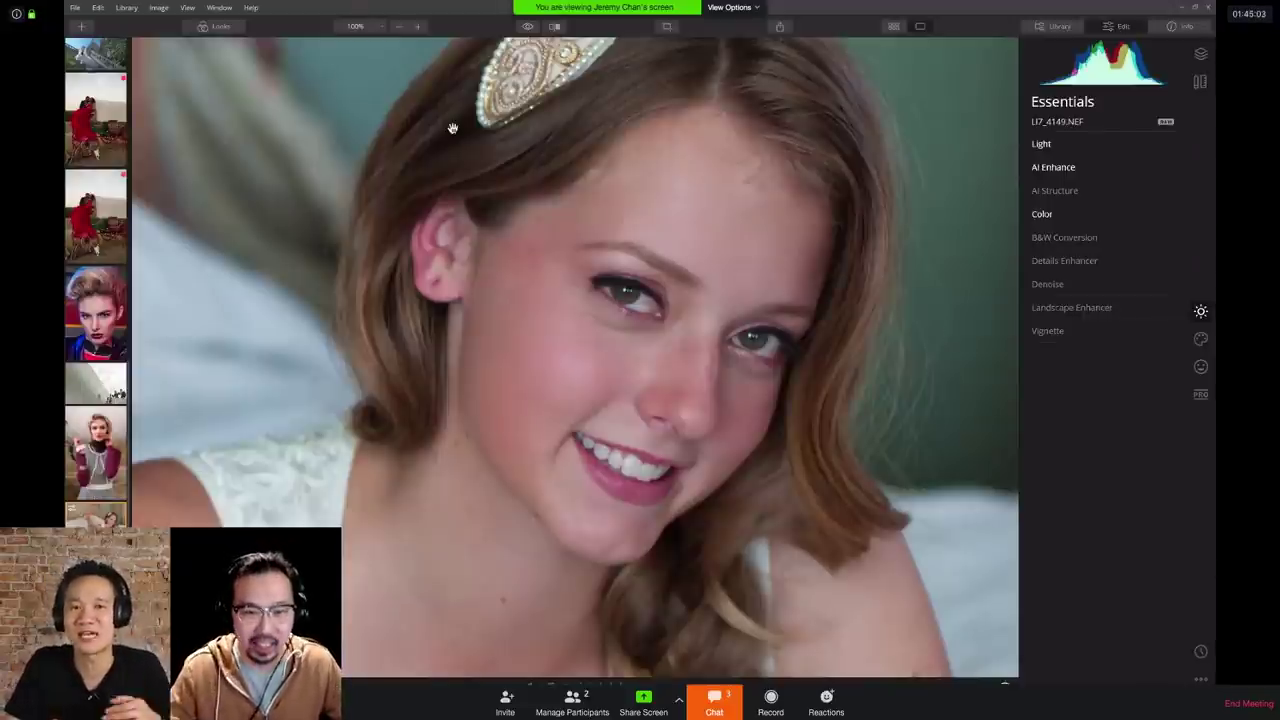
Step: Zoom out and flip between the cool edit and the warm original to compare
click(397, 28)
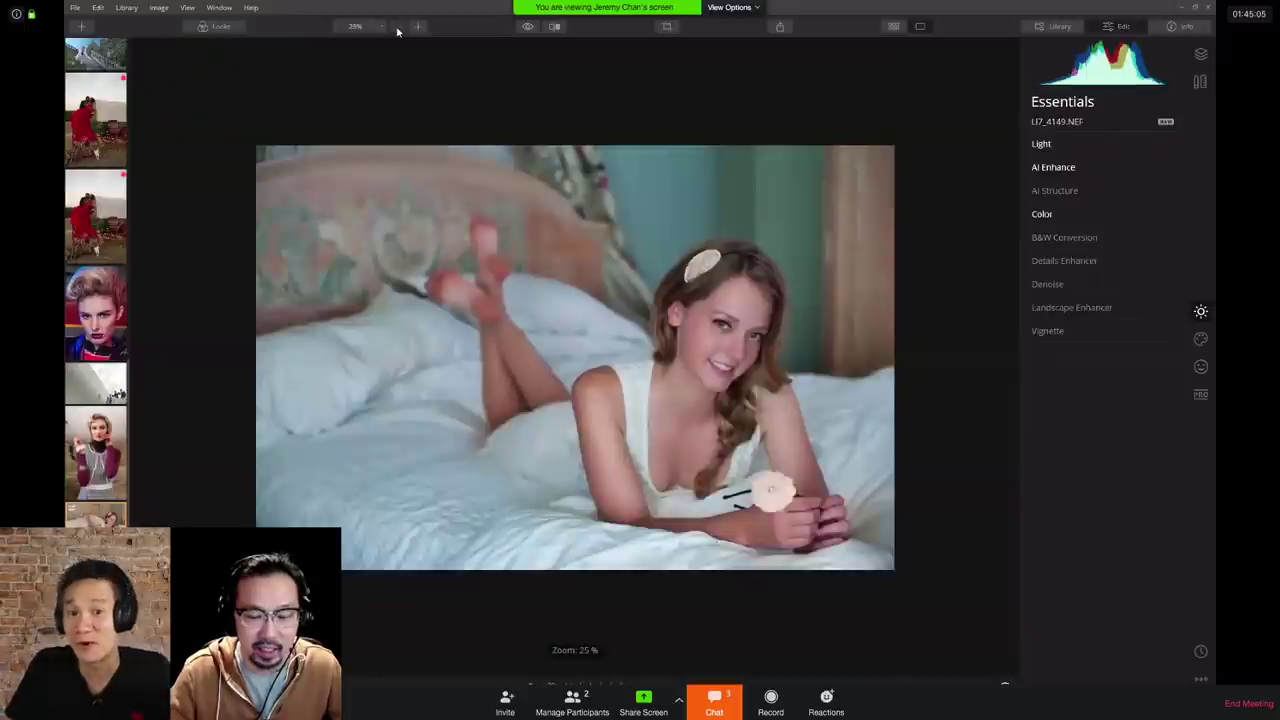
click(533, 28)
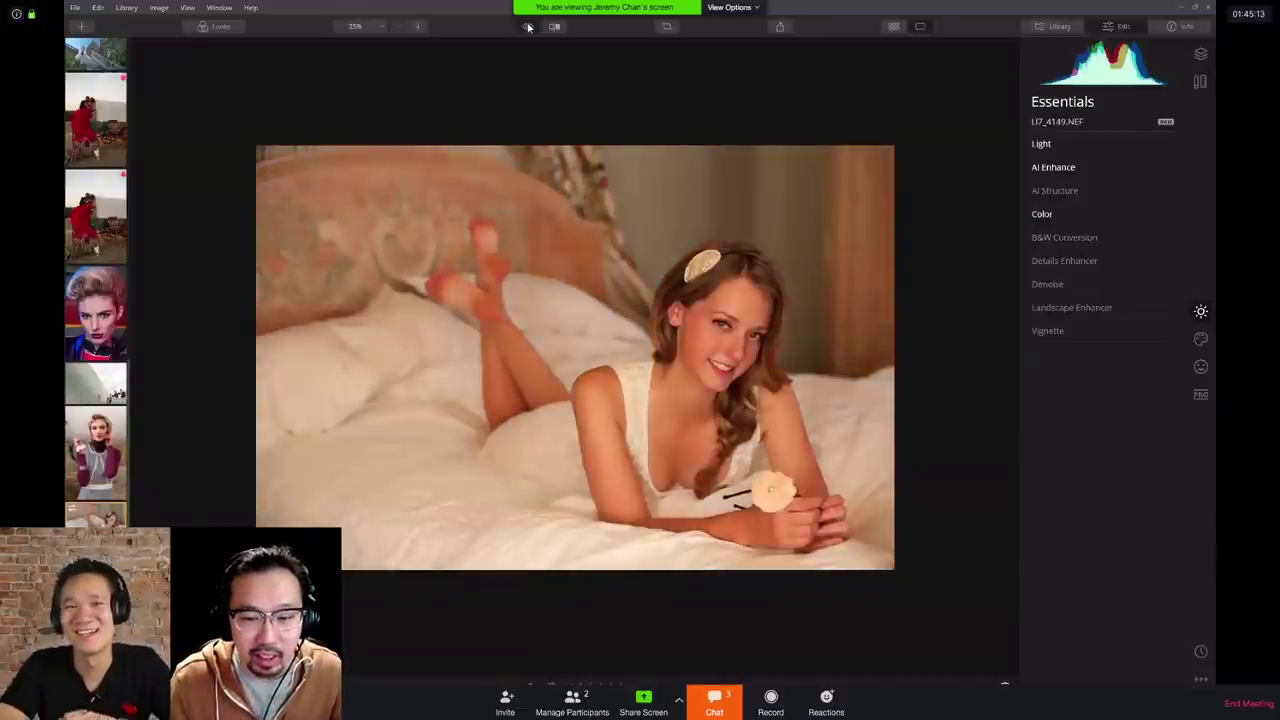
click(528, 27)
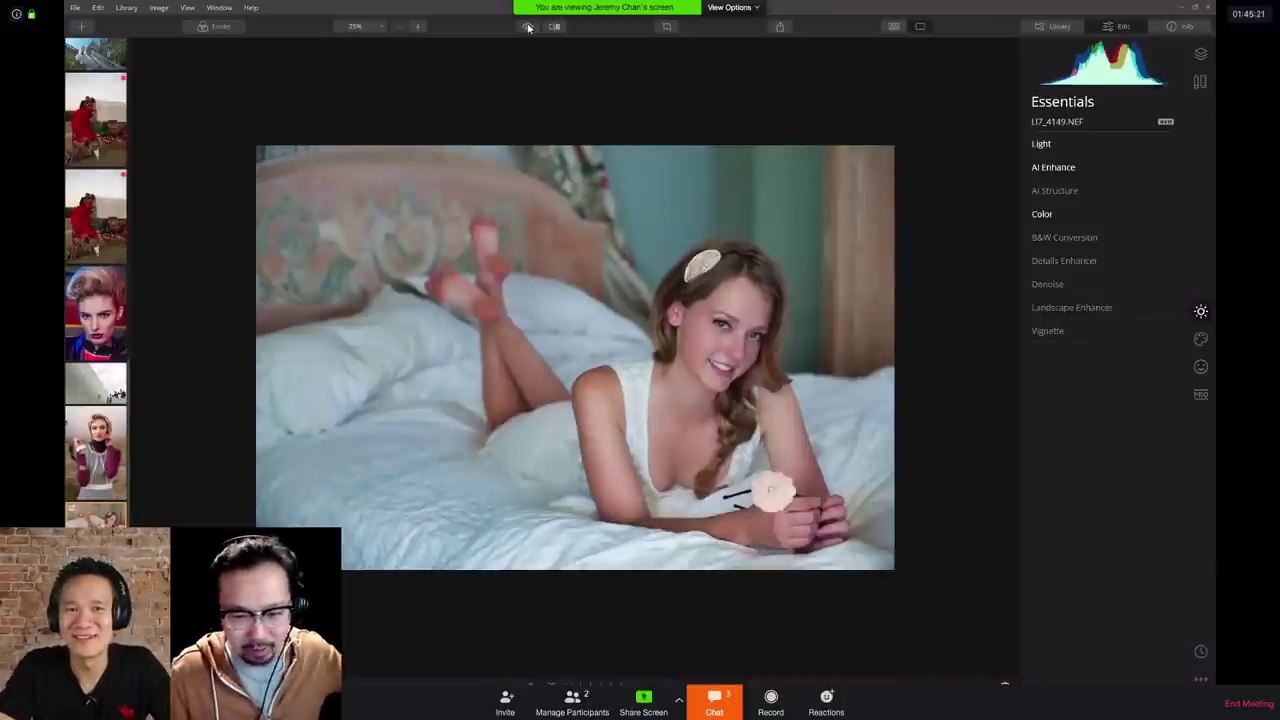
click(528, 27)
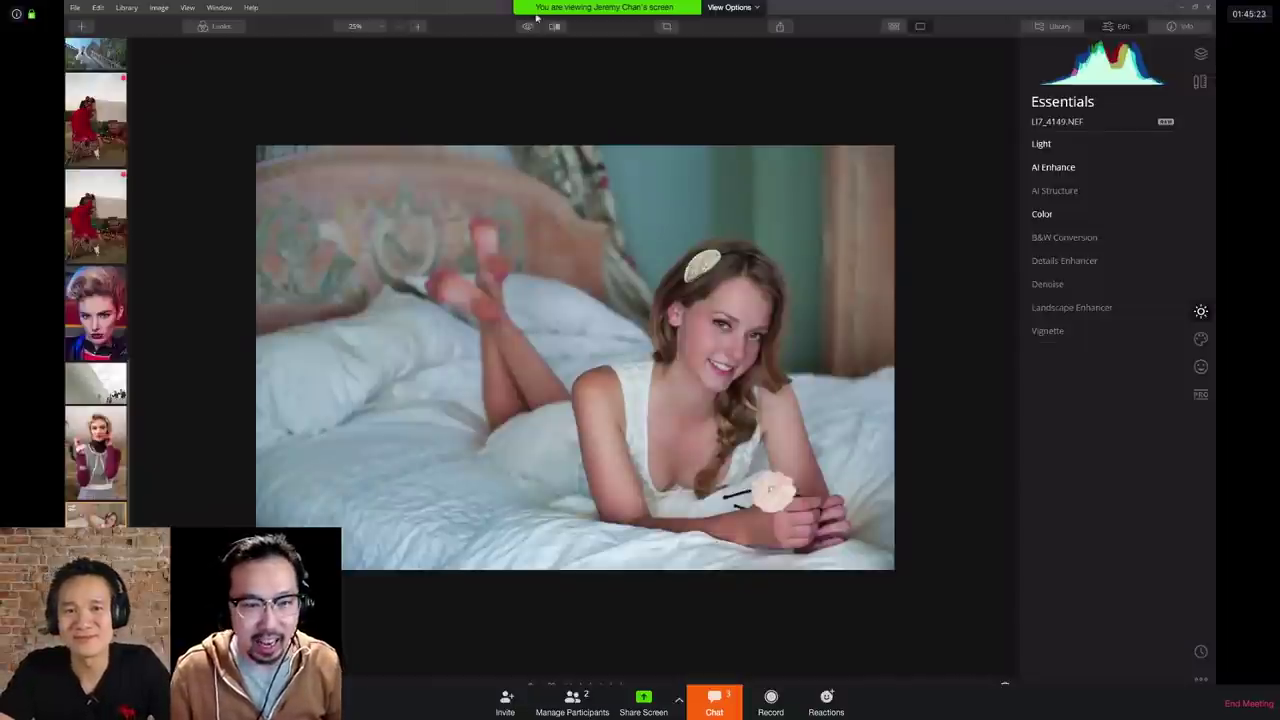
click(526, 29)
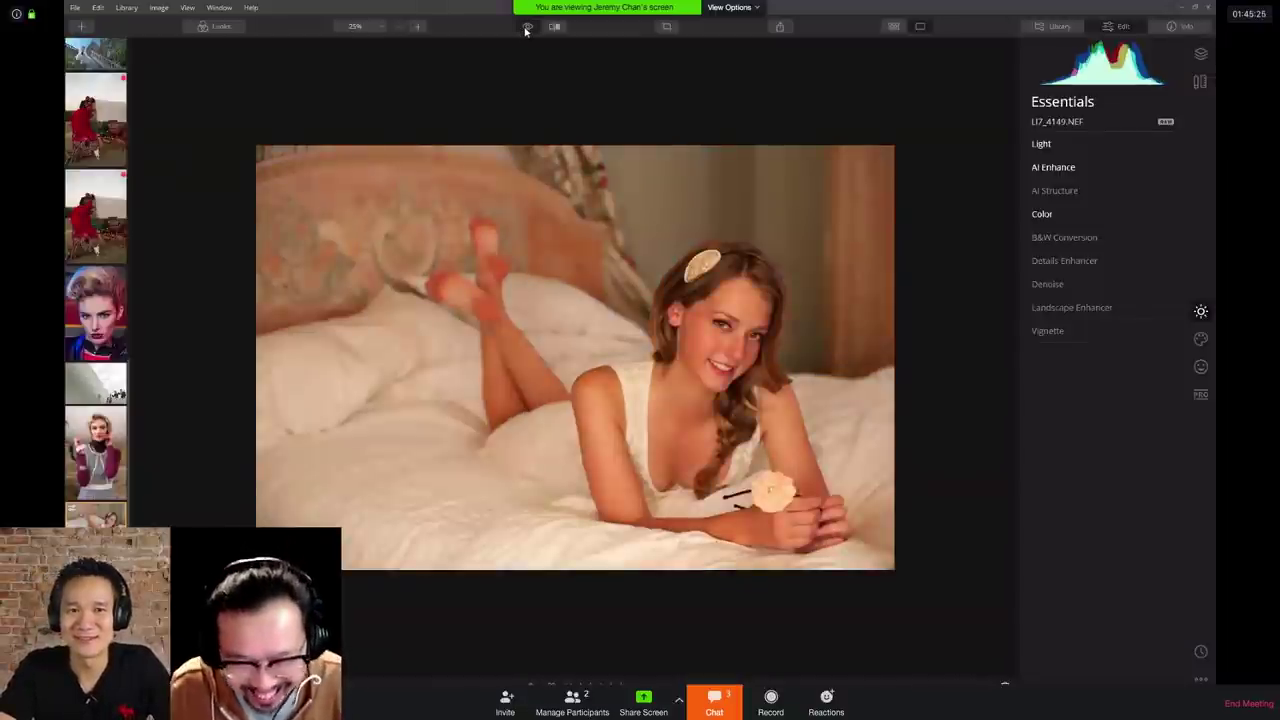
click(527, 28)
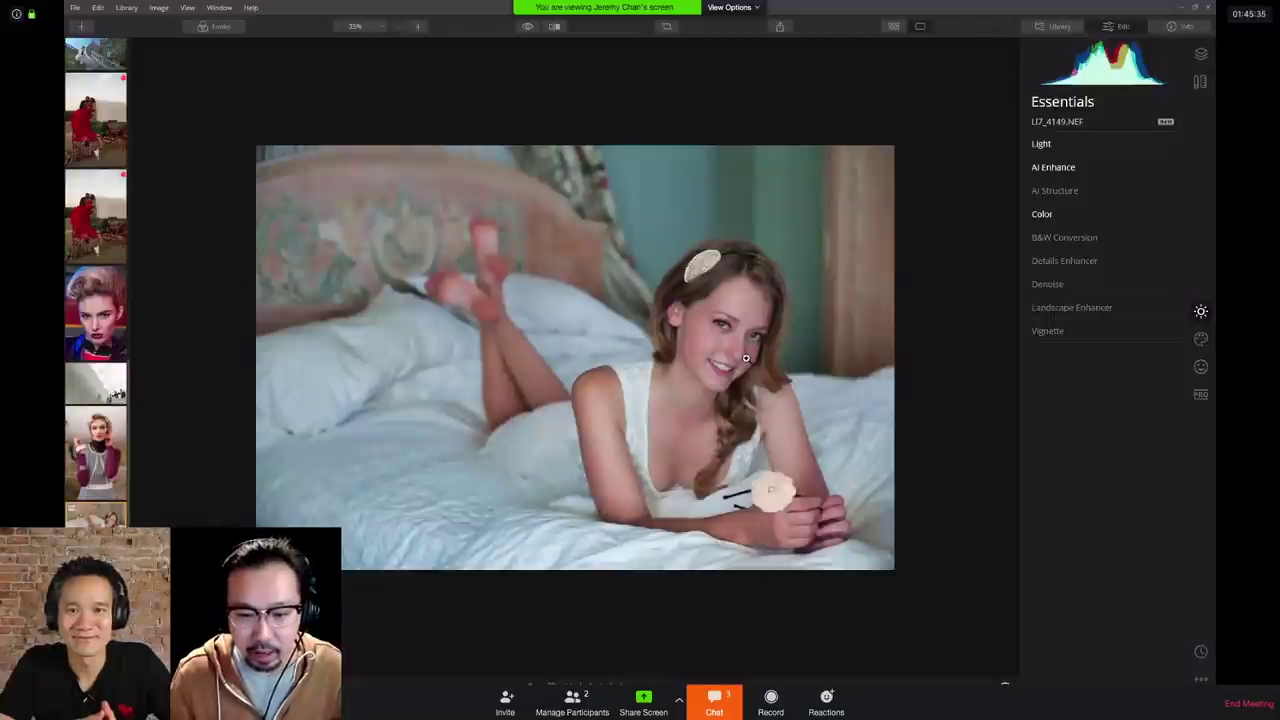
Step: Zoom to 100% and pan the face into view
click(421, 27)
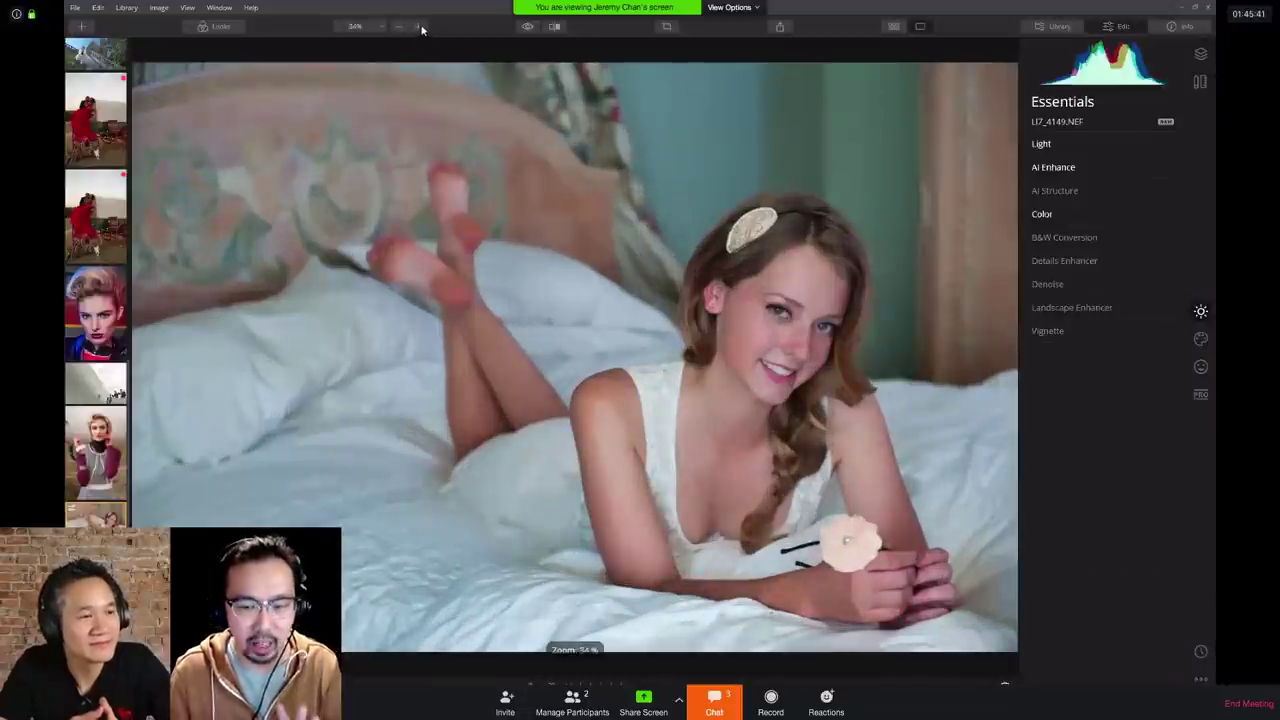
click(421, 27)
drag(880, 381, 445, 369)
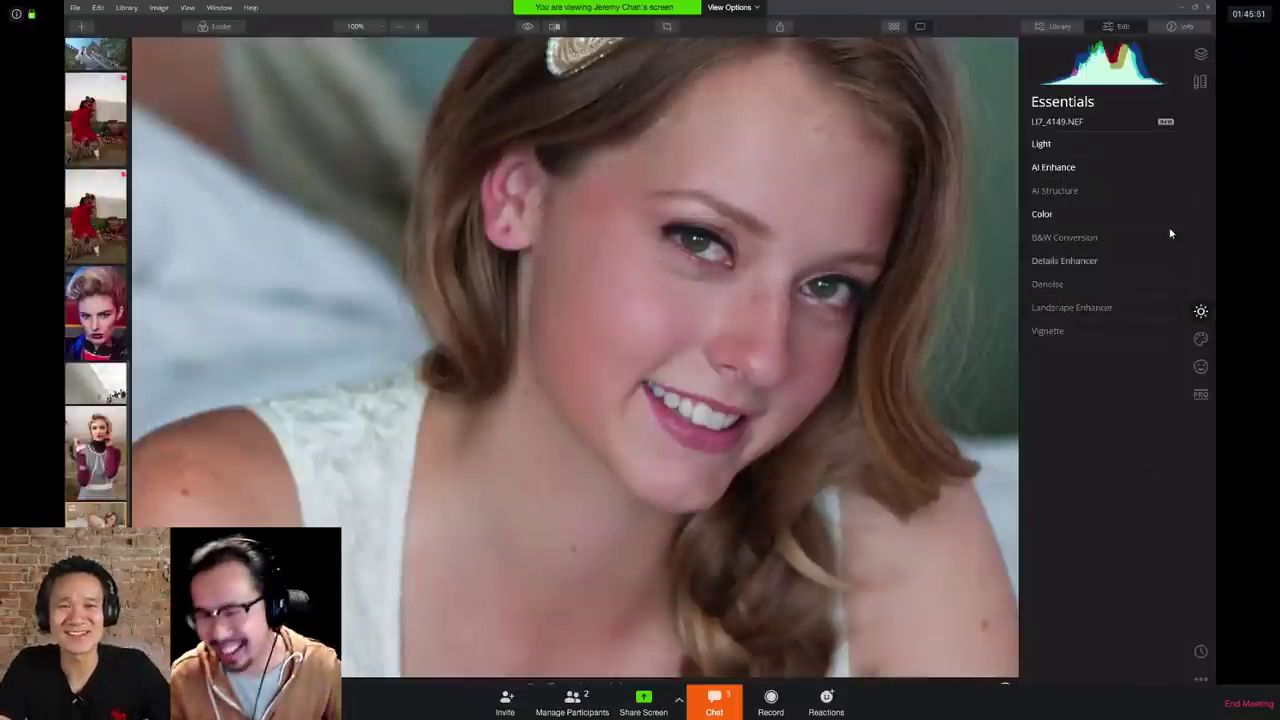
Step: In Portrait's AI Skin Enhancer, enable AI Skin Defects Removal and set Amount to 77
click(1201, 368)
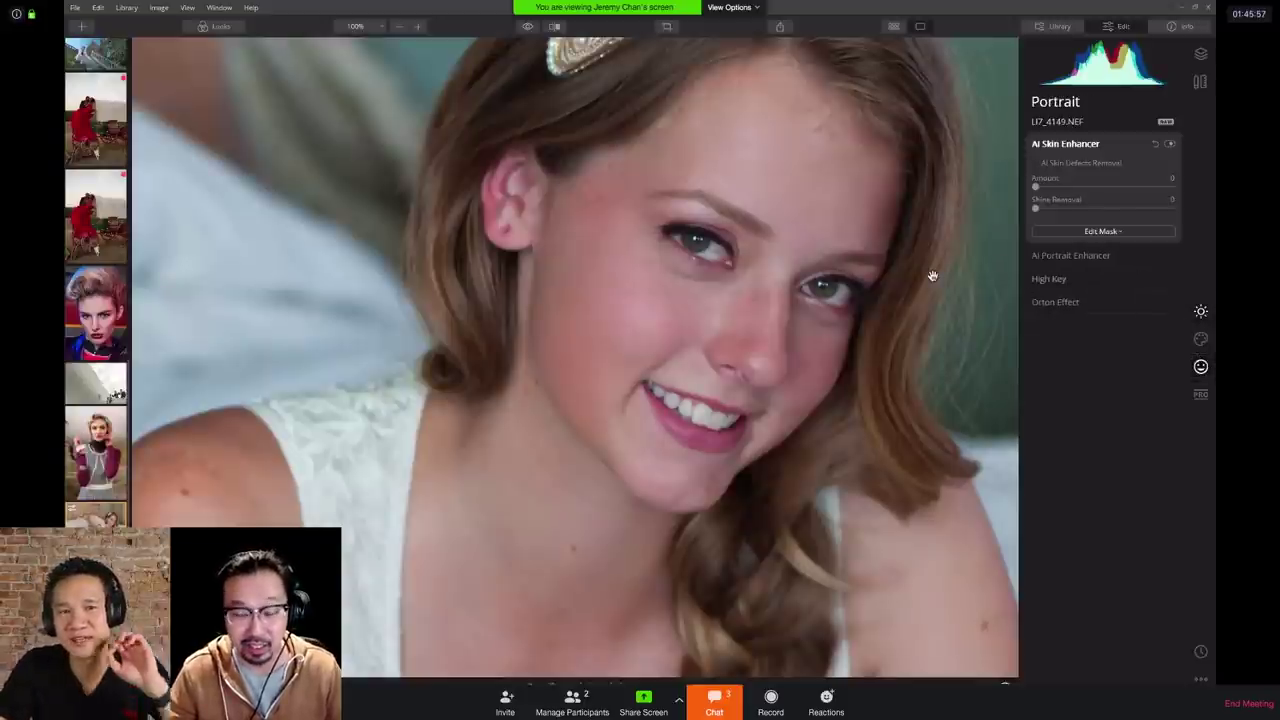
drag(931, 274, 883, 312)
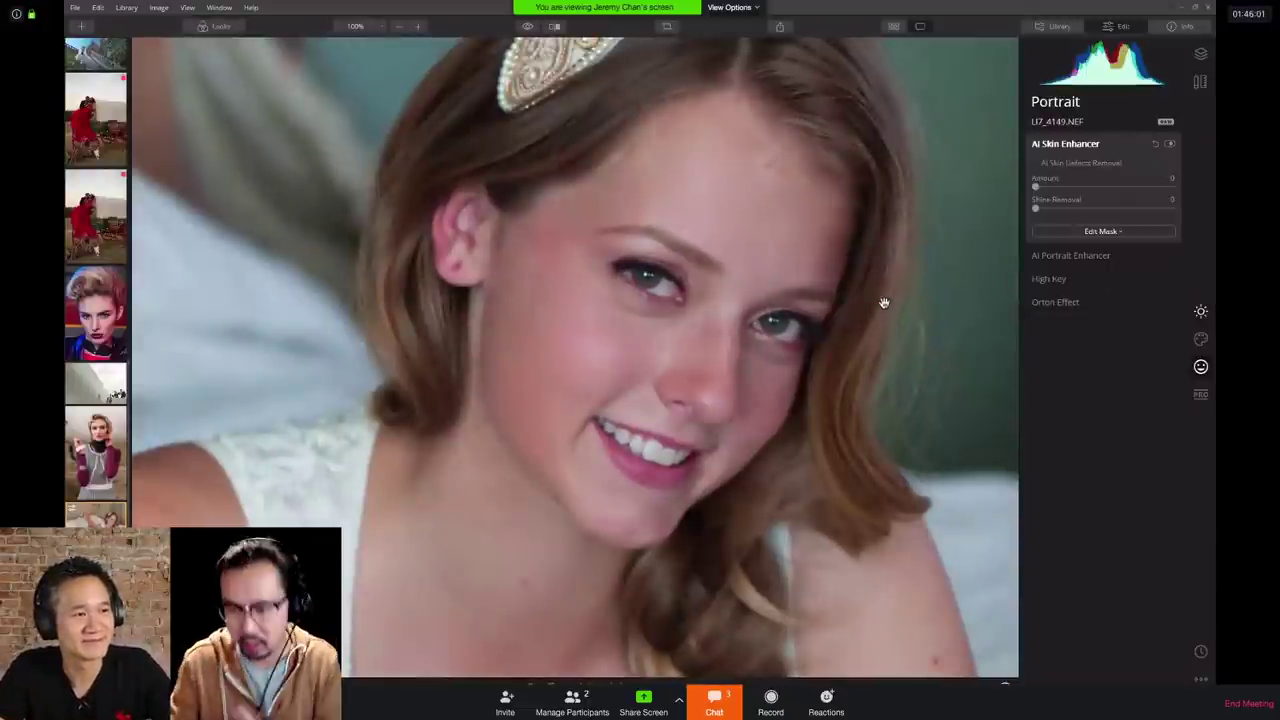
click(1036, 164)
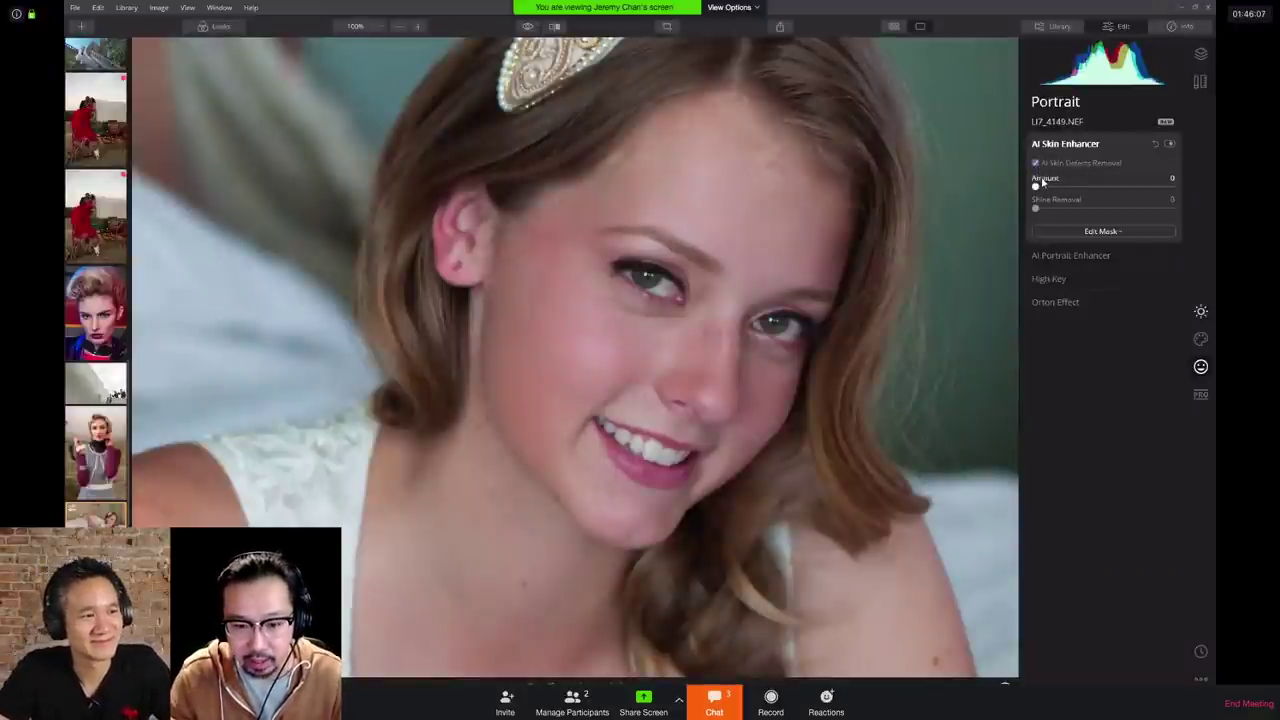
drag(1053, 188, 1140, 194)
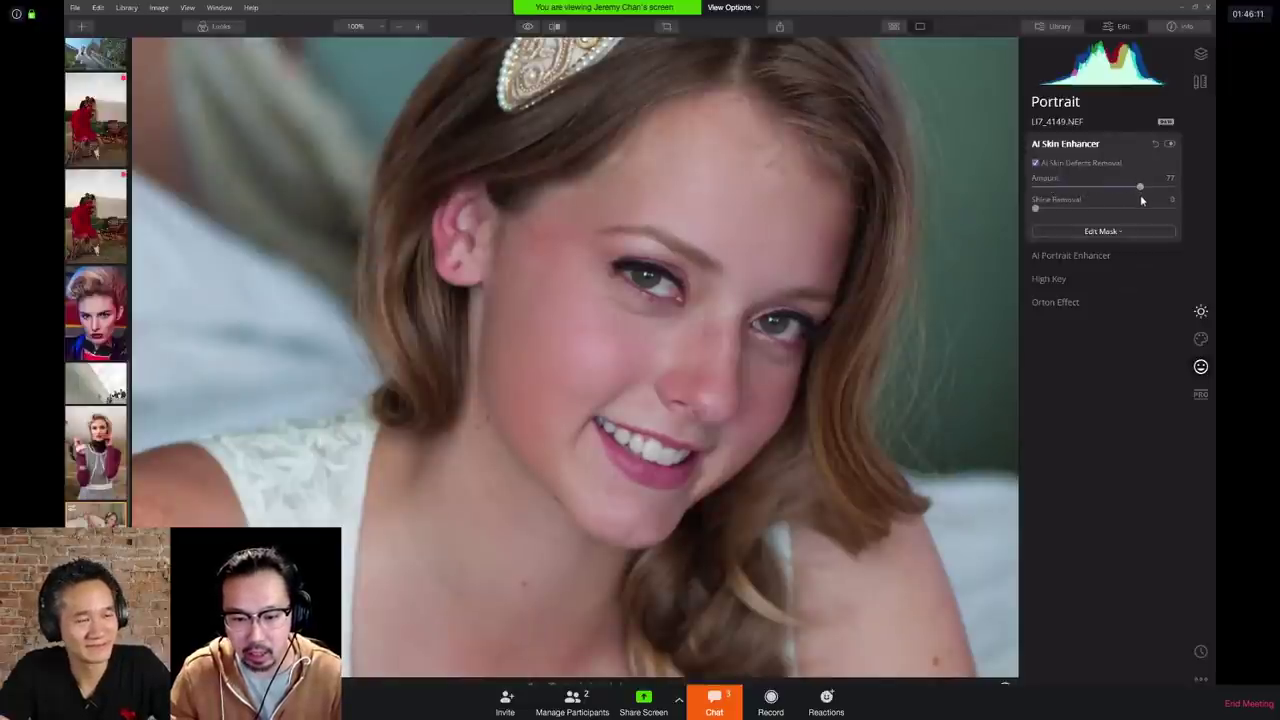
Step: Compare the skin smoothing with the original by toggling AI Skin Enhancer off and on
click(528, 26)
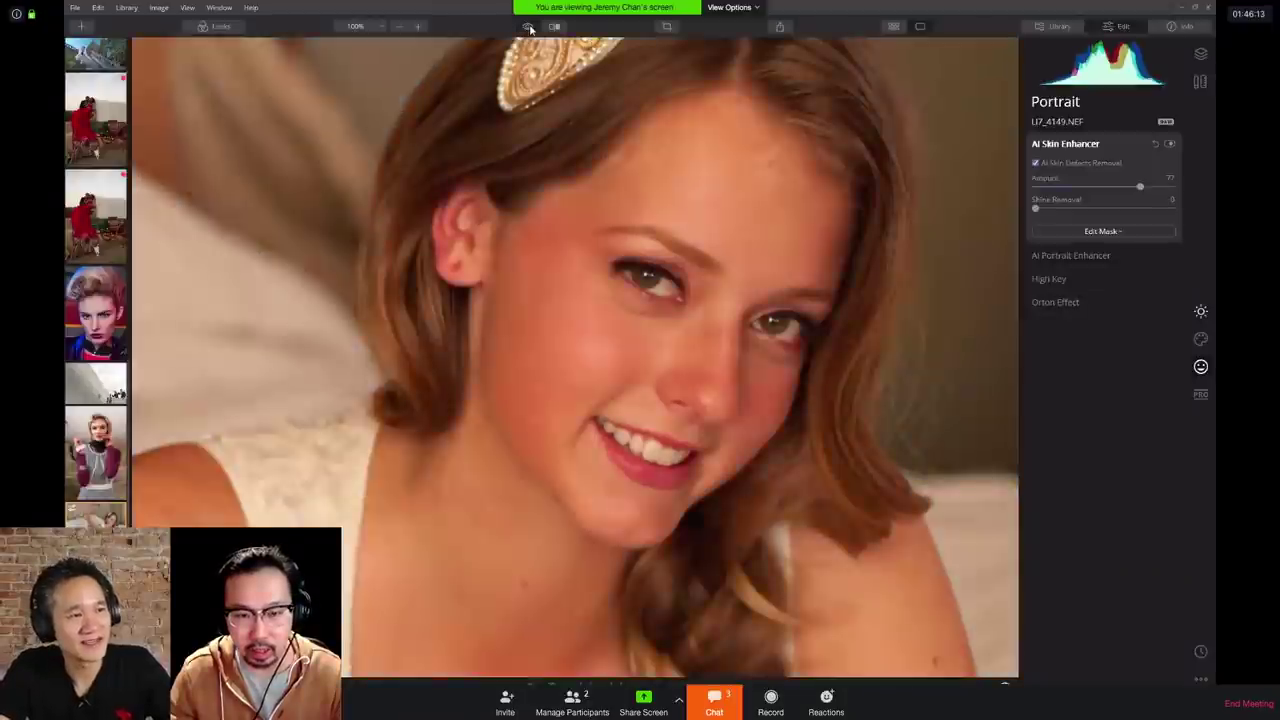
click(1170, 144)
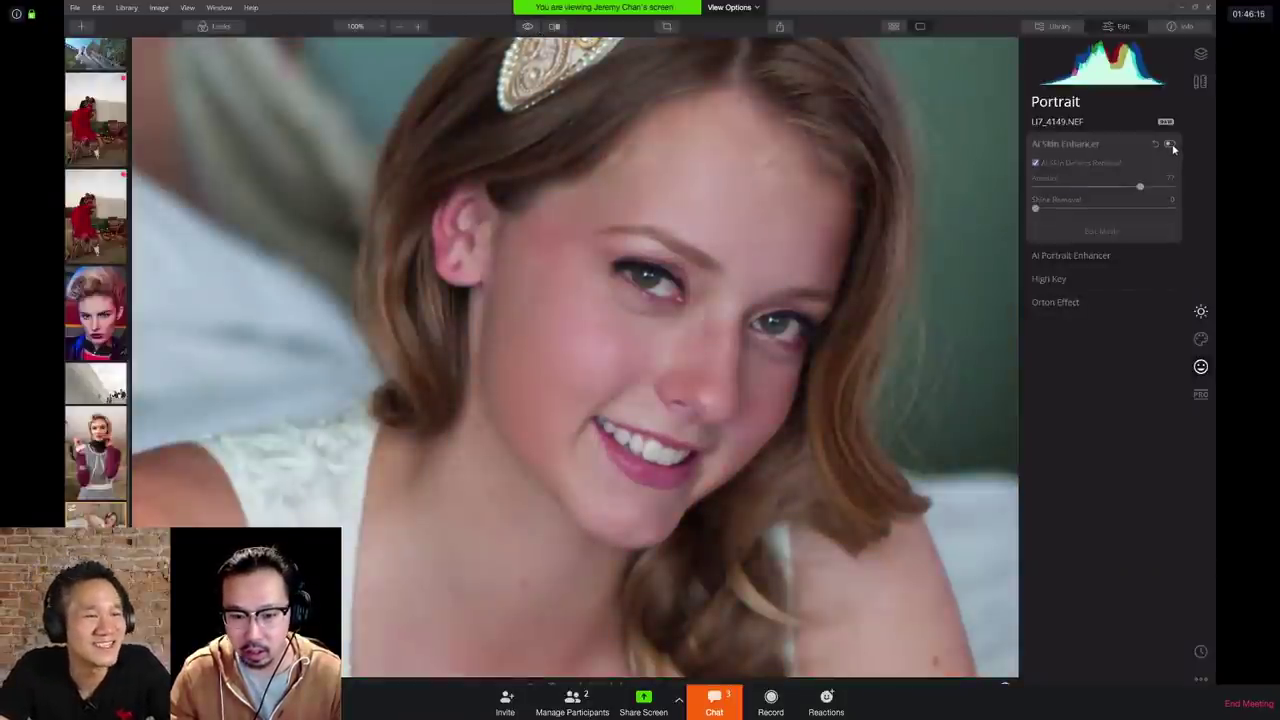
click(1170, 144)
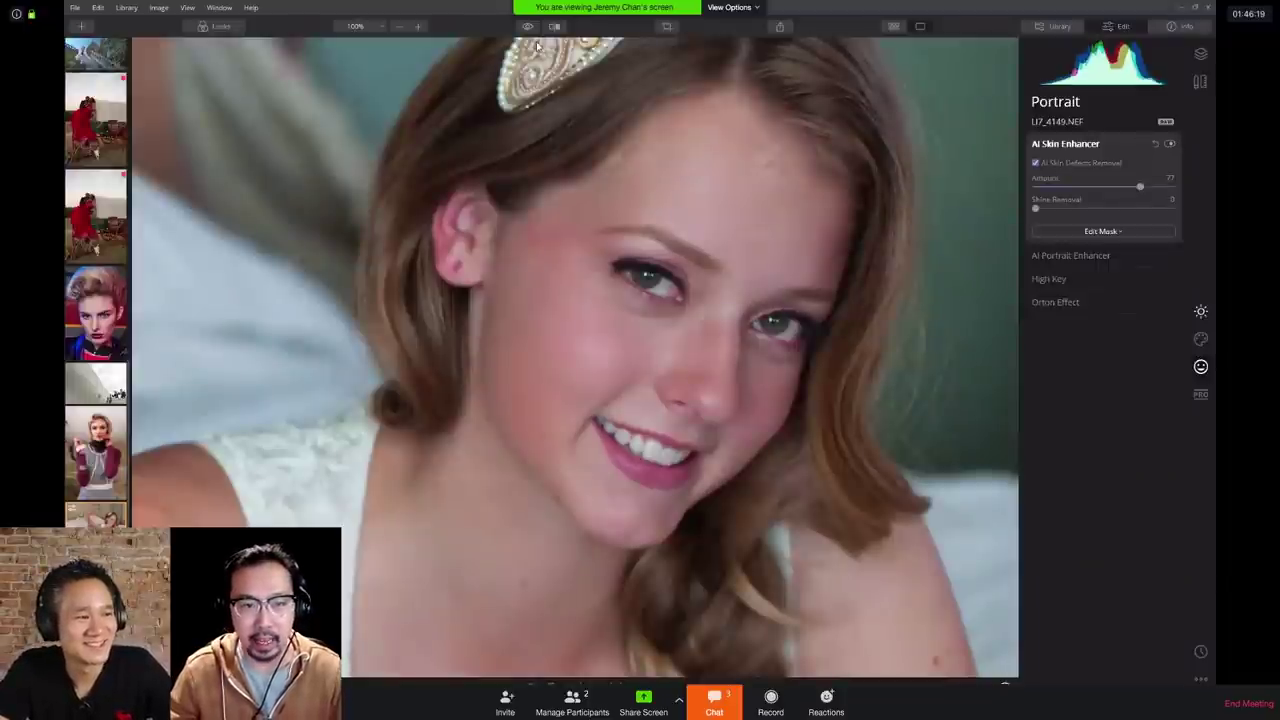
drag(527, 30, 527, 30)
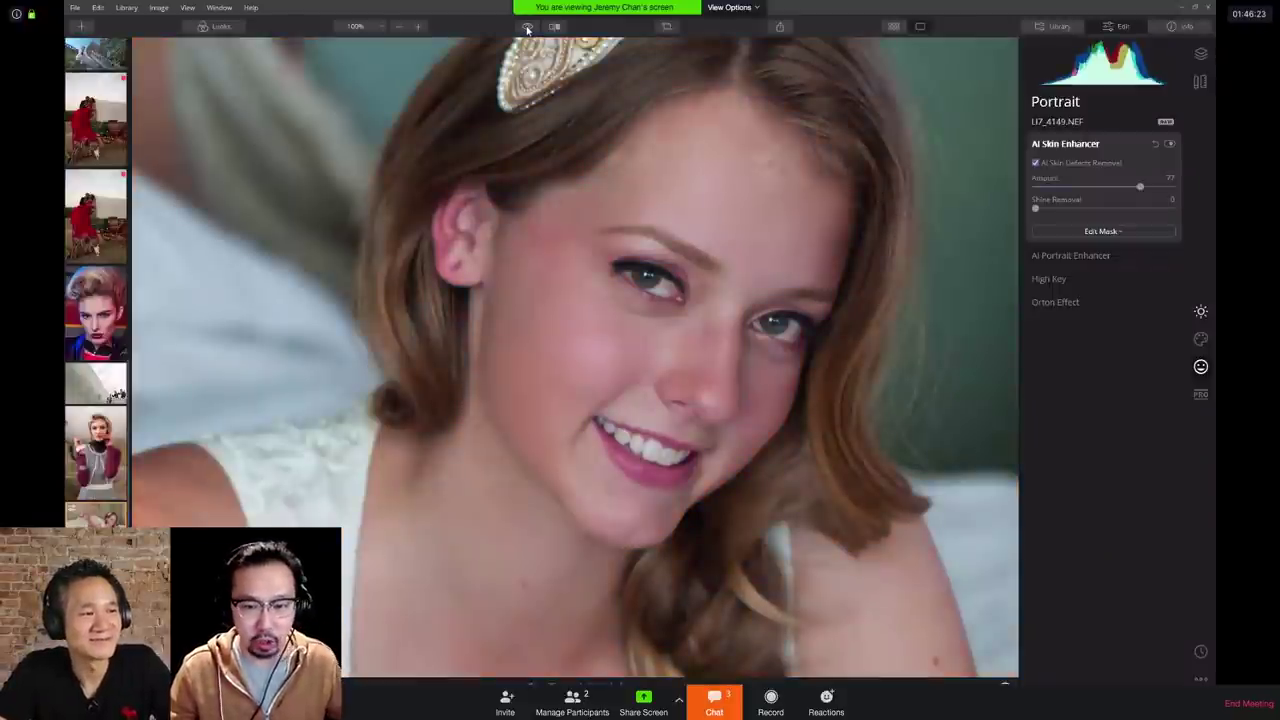
click(1170, 146)
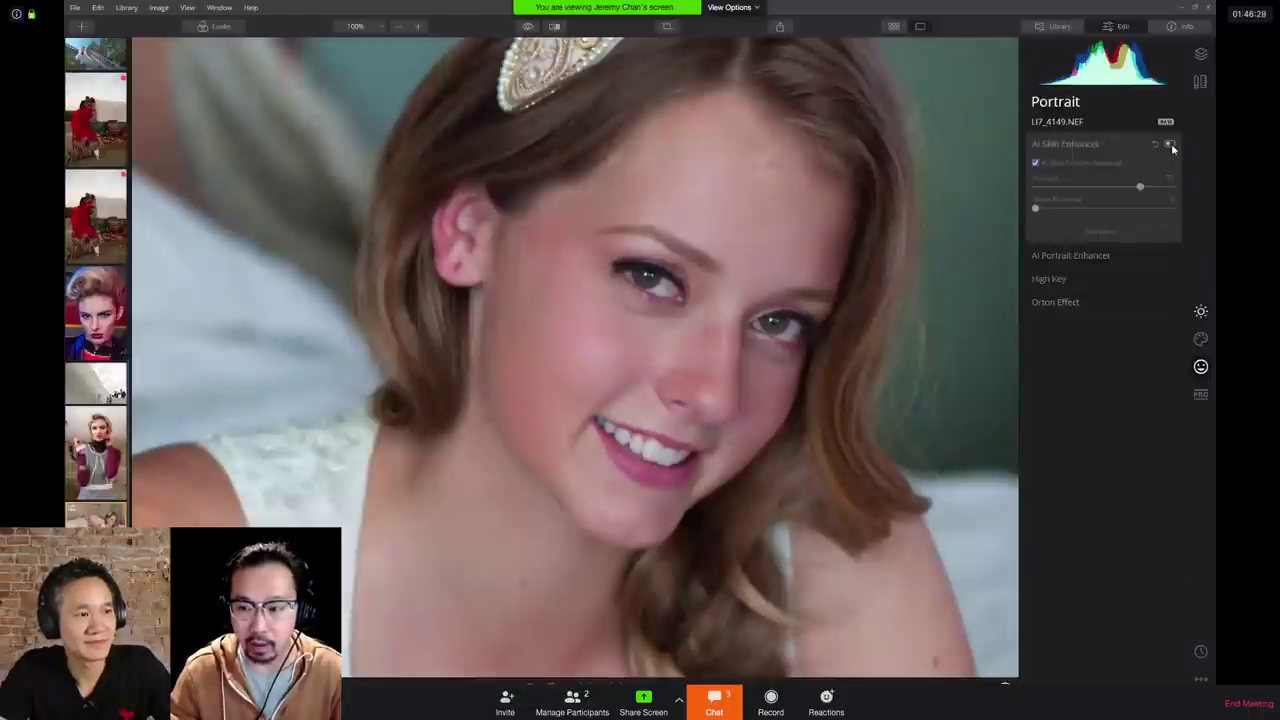
click(1171, 145)
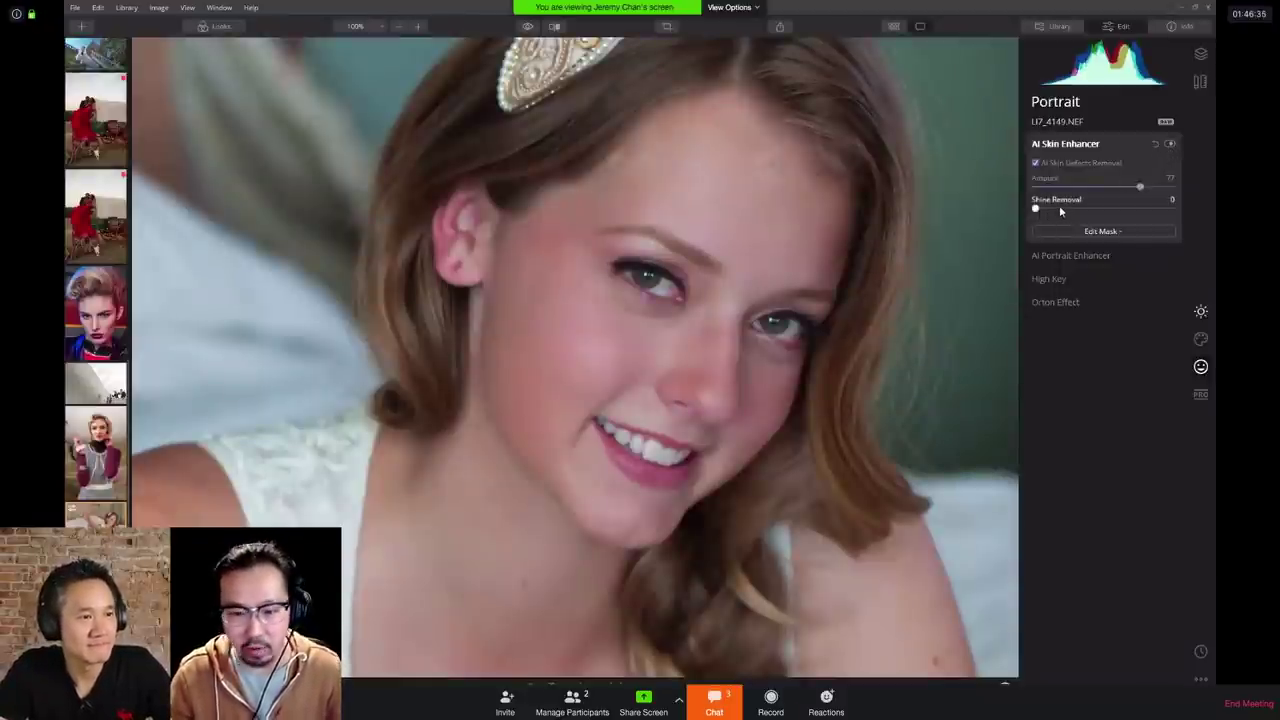
click(1086, 258)
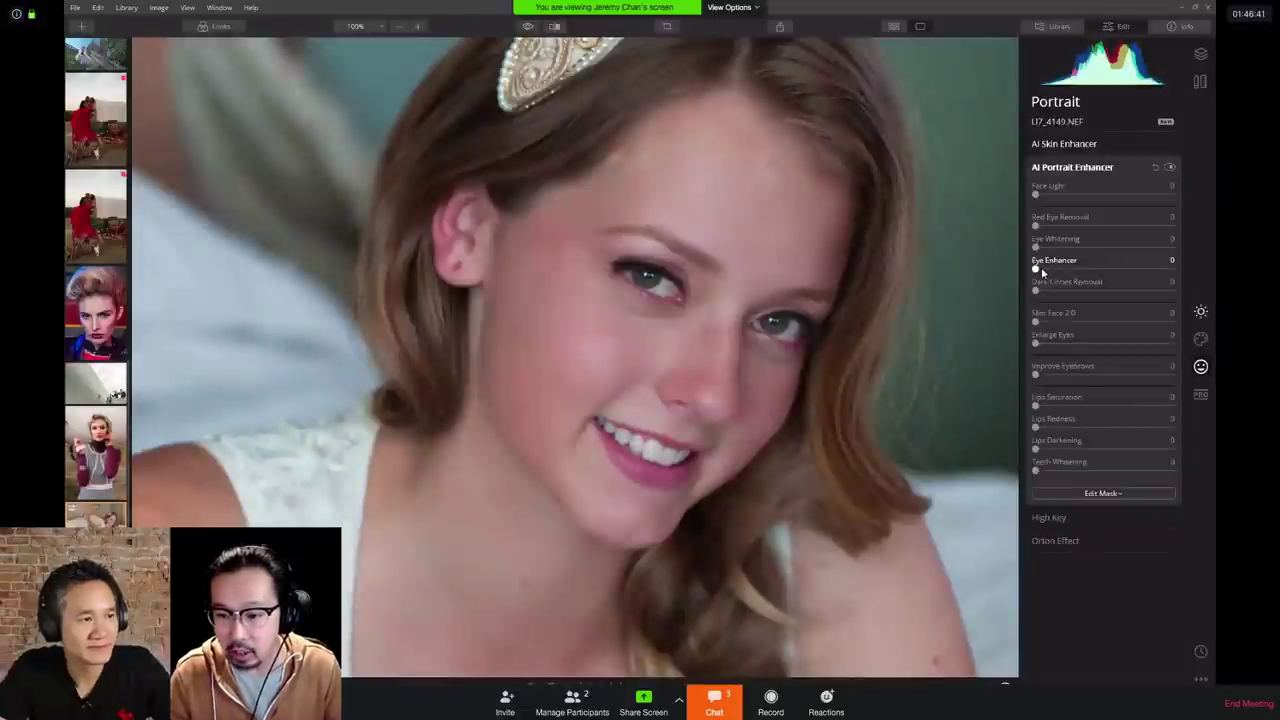
Step: Set Eye Enhancer to 59, eye whitening to 34, Dark Circles Removal to 75, and compare
drag(1040, 267, 1116, 276)
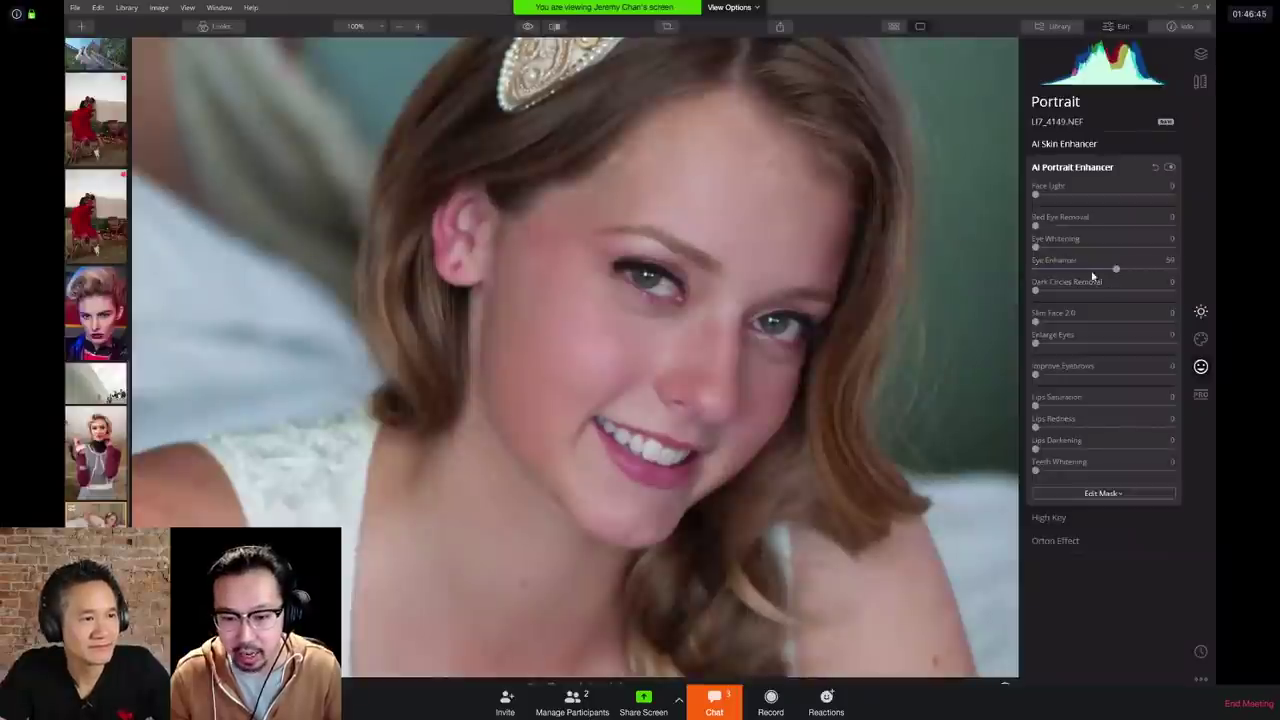
drag(1035, 247, 1095, 252)
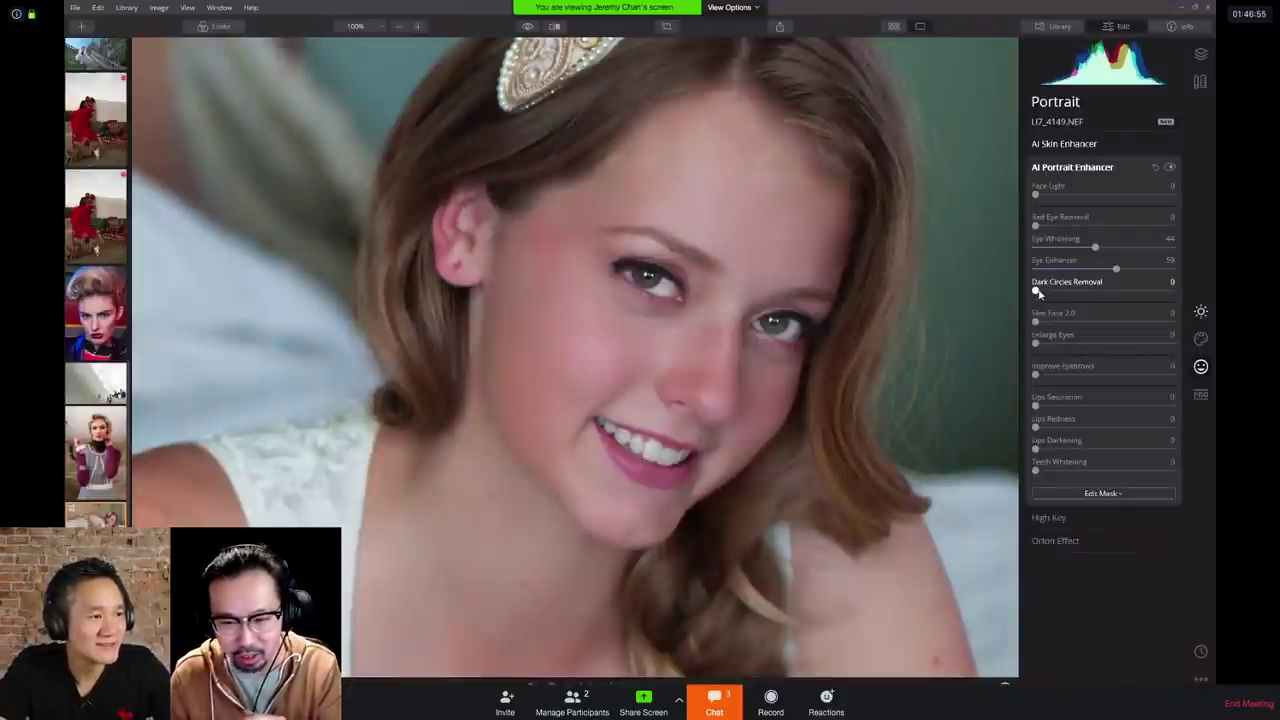
drag(1038, 292, 1132, 291)
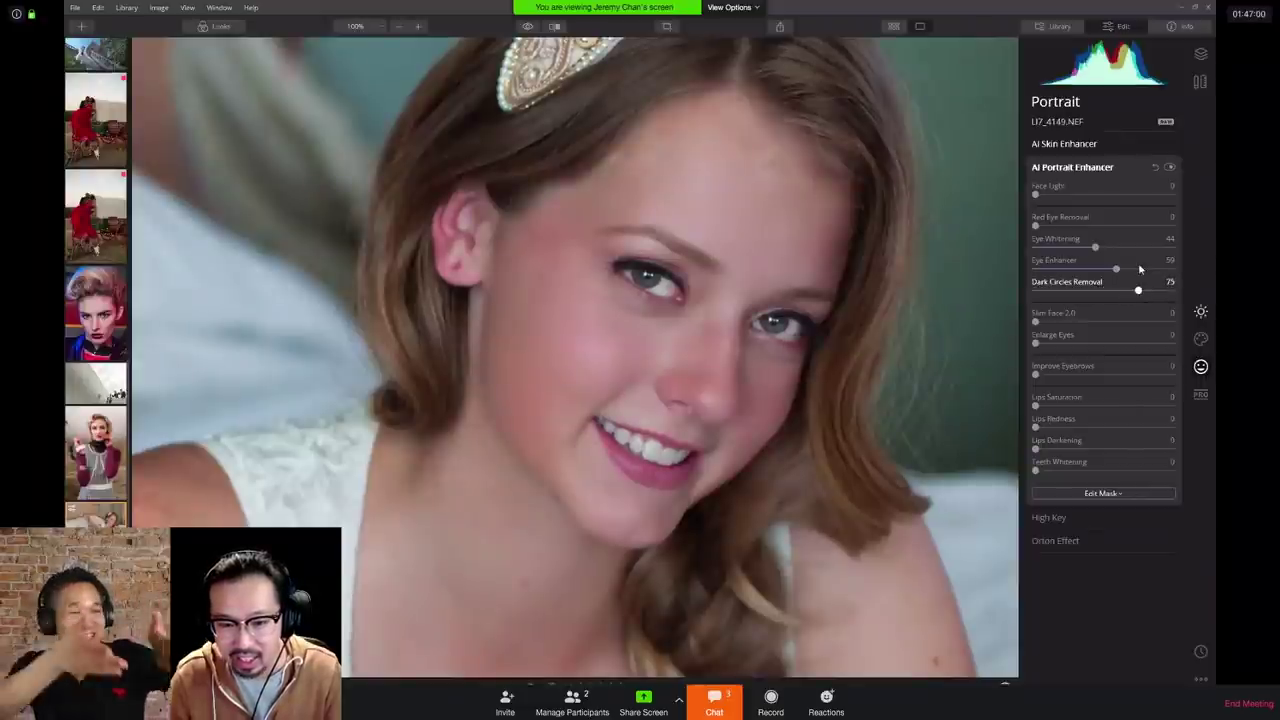
click(1171, 169)
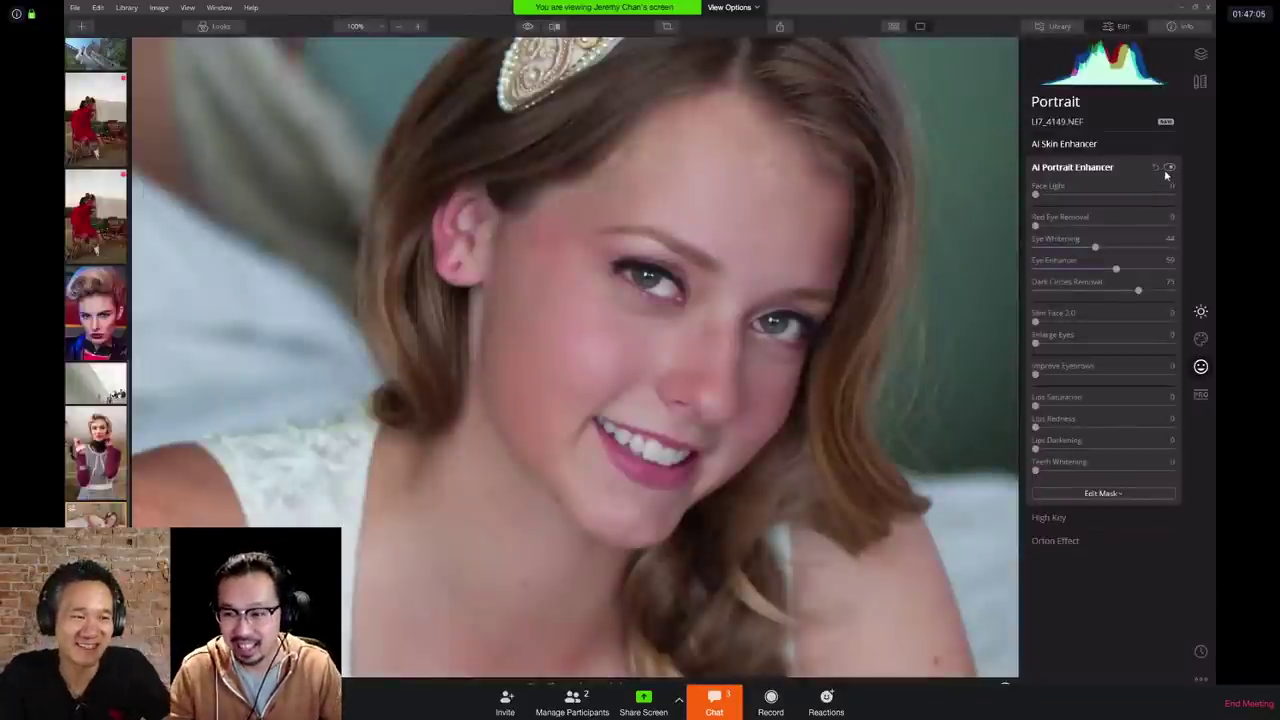
click(1170, 168)
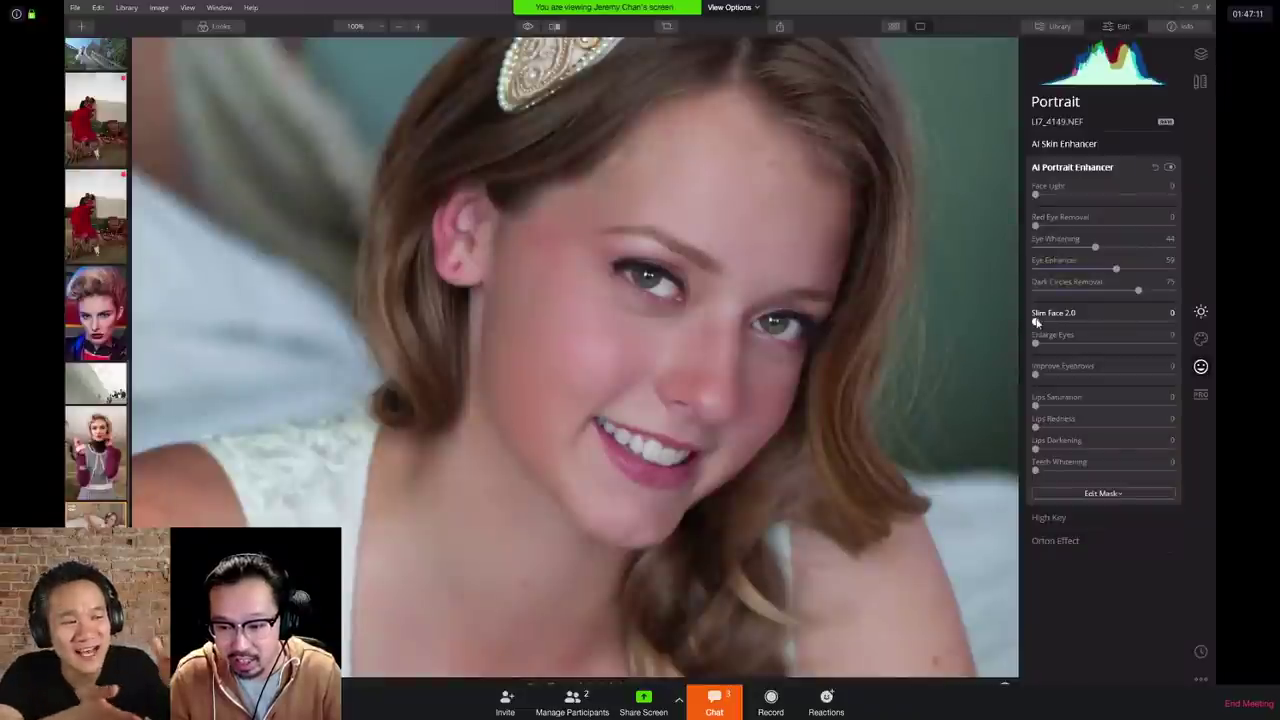
Step: Set Slim Face 47, enlarge eyes, Eyebrows 66, and deepen lips, then compare before and after
drag(1036, 322, 1099, 324)
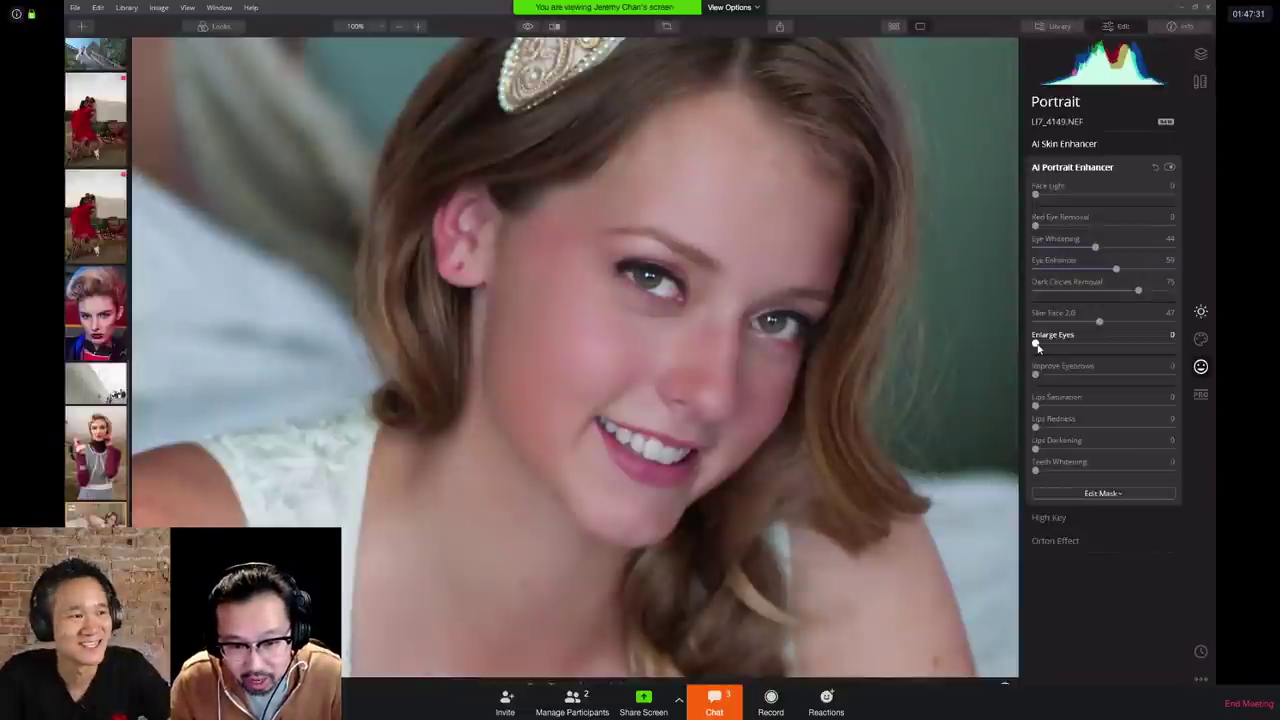
drag(1051, 345, 1102, 352)
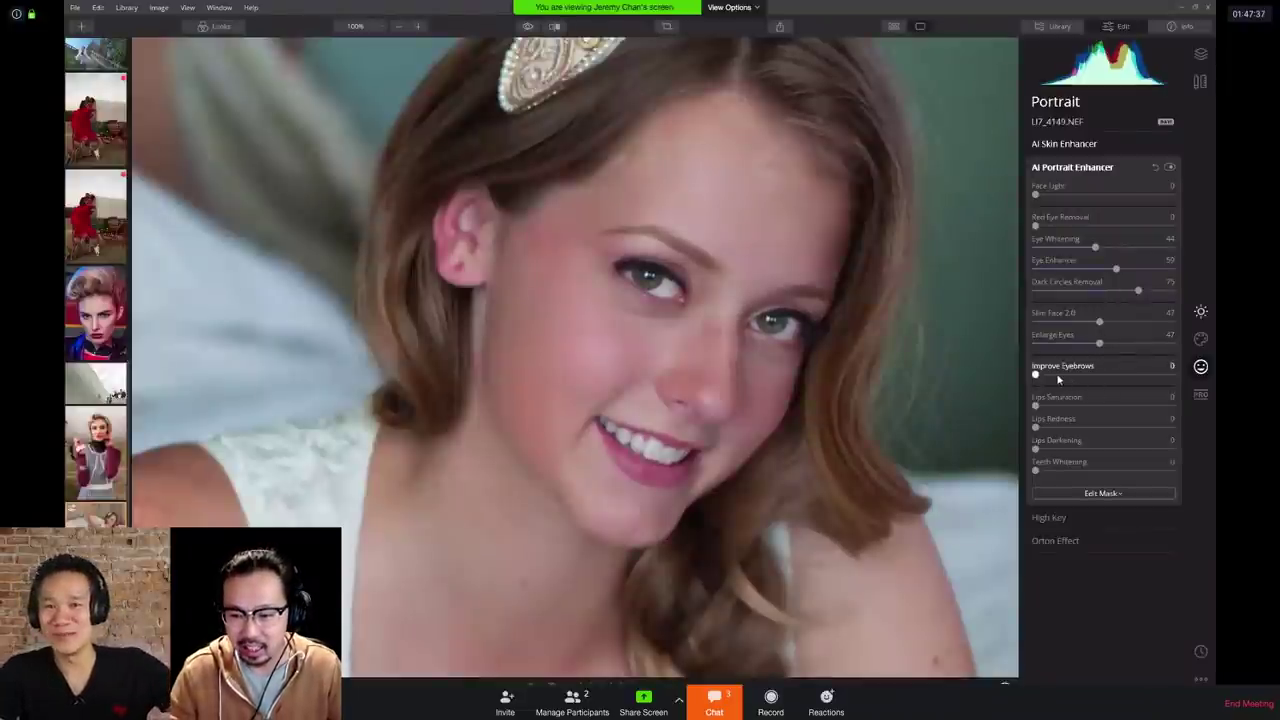
drag(1058, 377, 1126, 375)
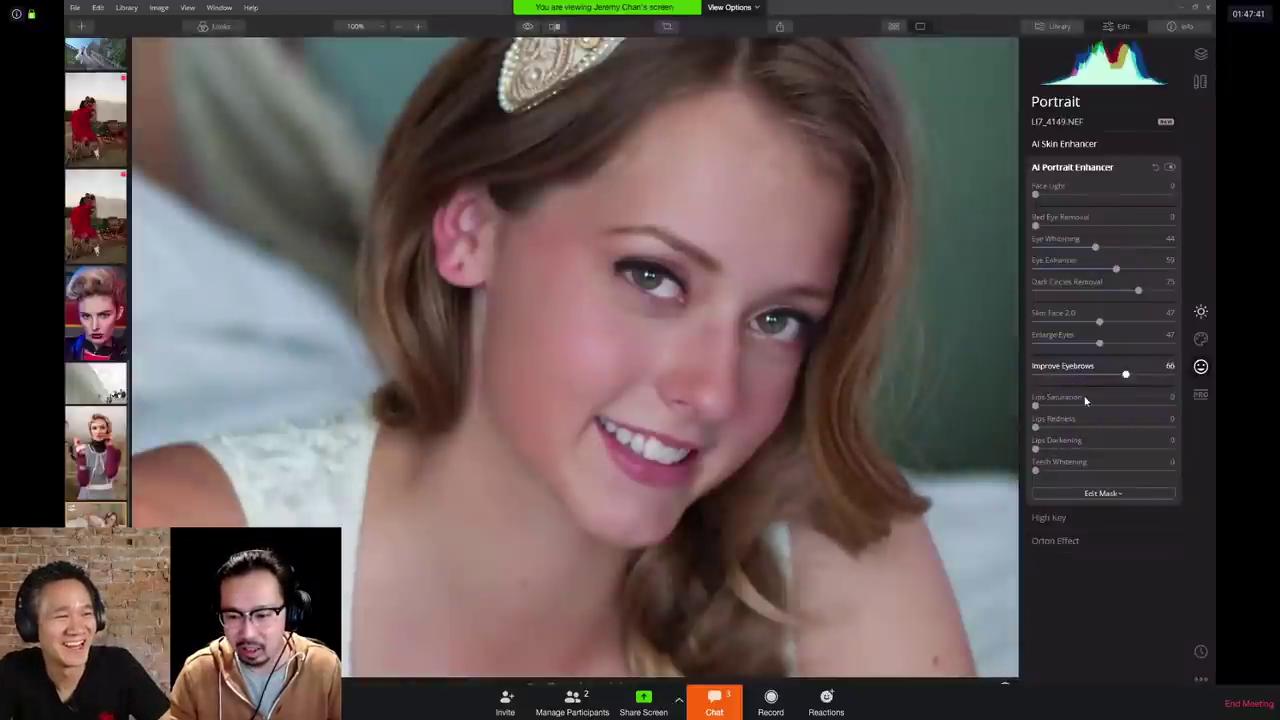
drag(1035, 406, 1090, 471)
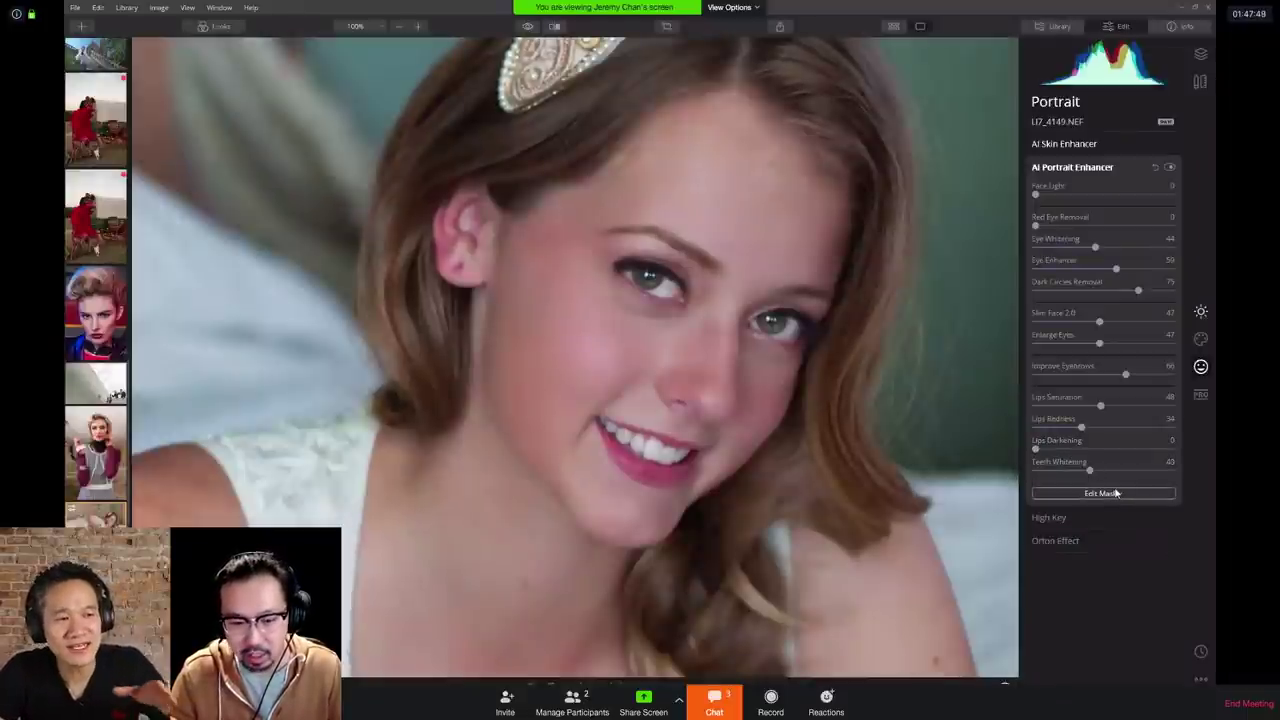
click(1170, 168)
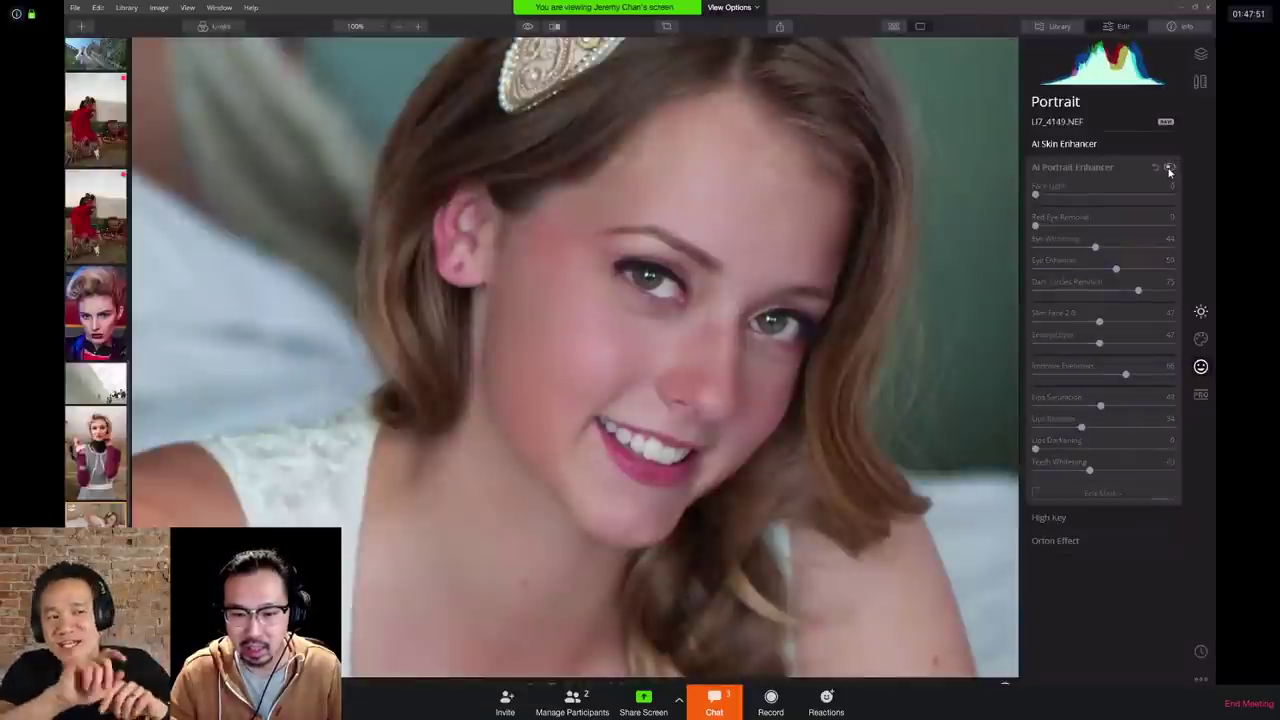
click(1170, 168)
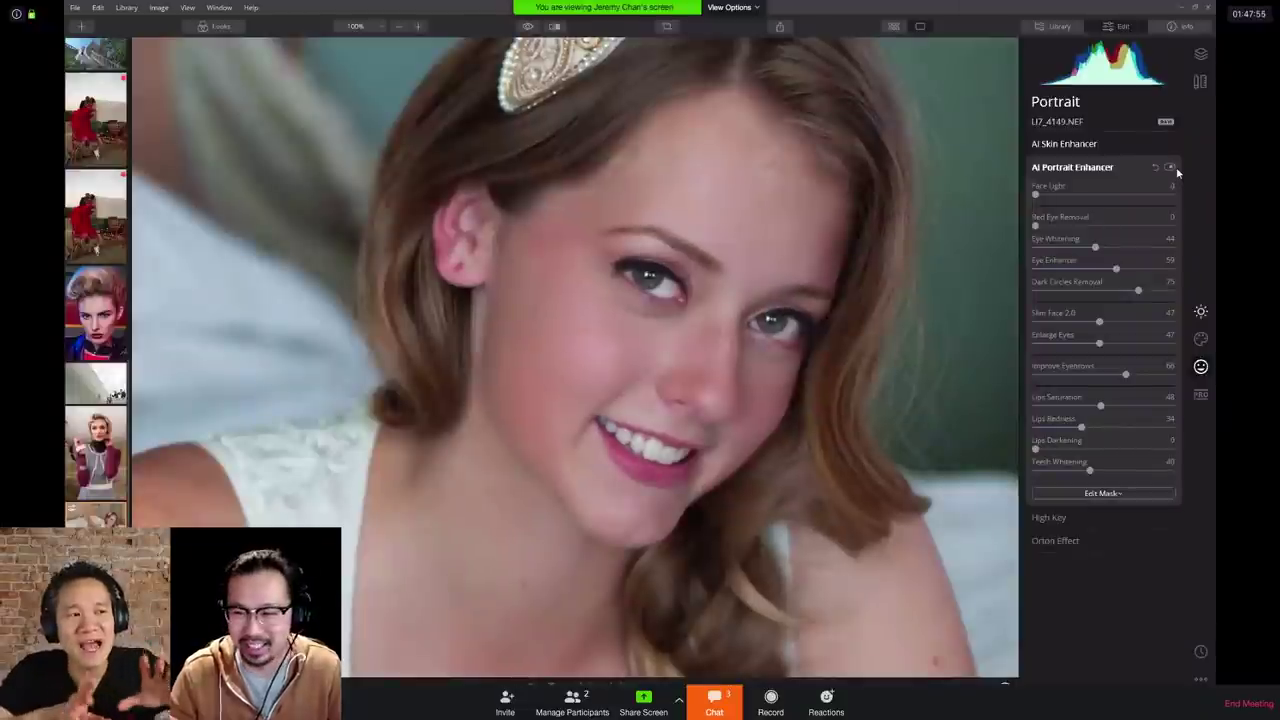
click(1170, 168)
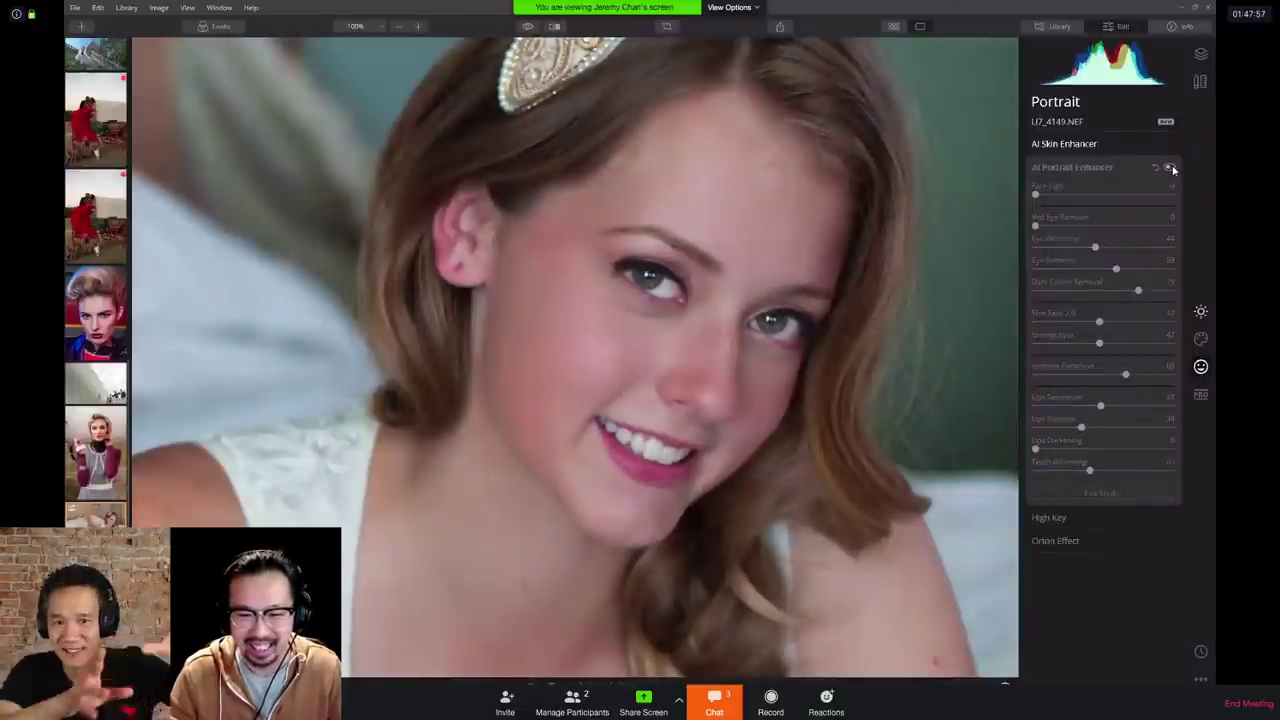
click(1170, 168)
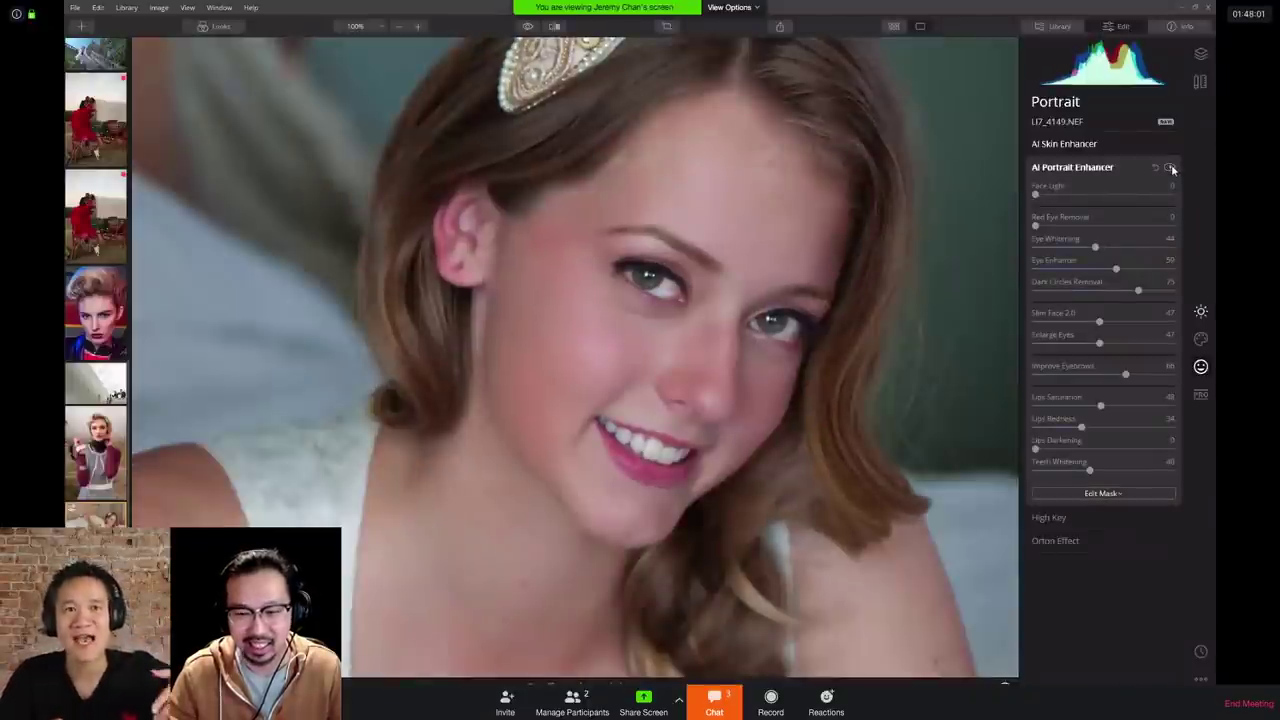
Step: Zoom out to 25%, compare the portrait retouch, then set Dark Circles Removal 47 and Enlarge Eyes 24
click(400, 27)
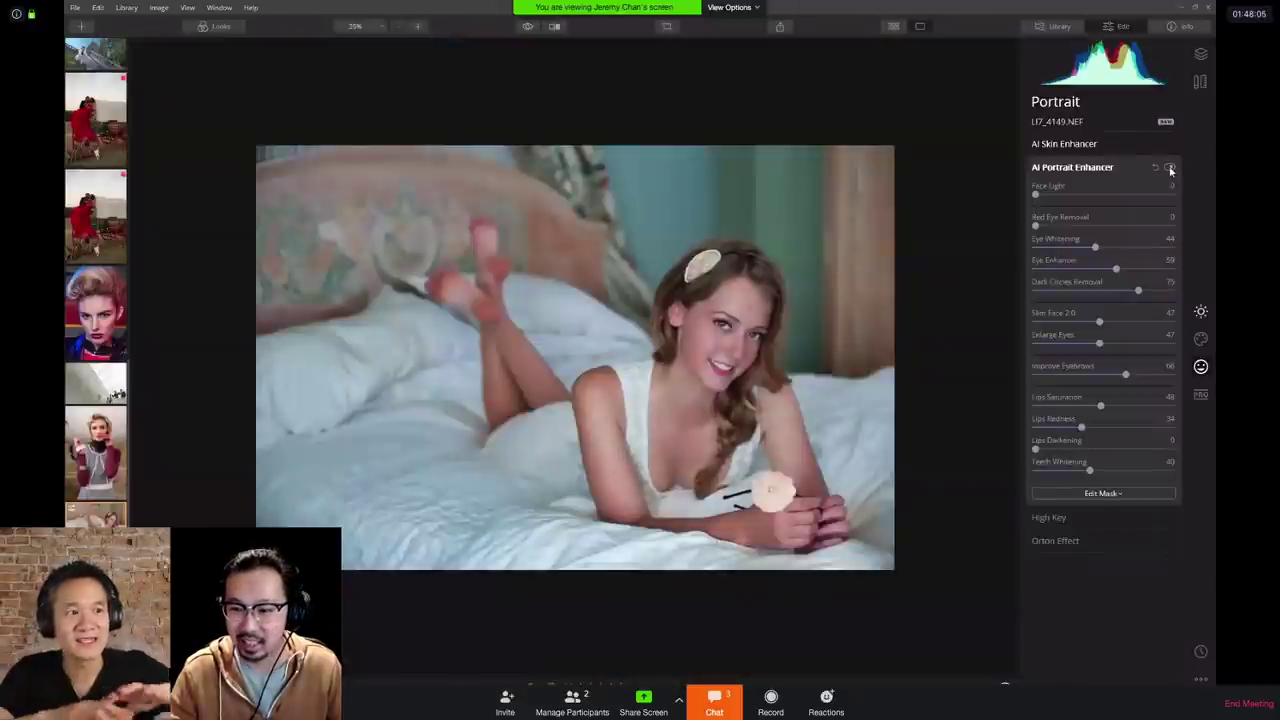
click(1170, 168)
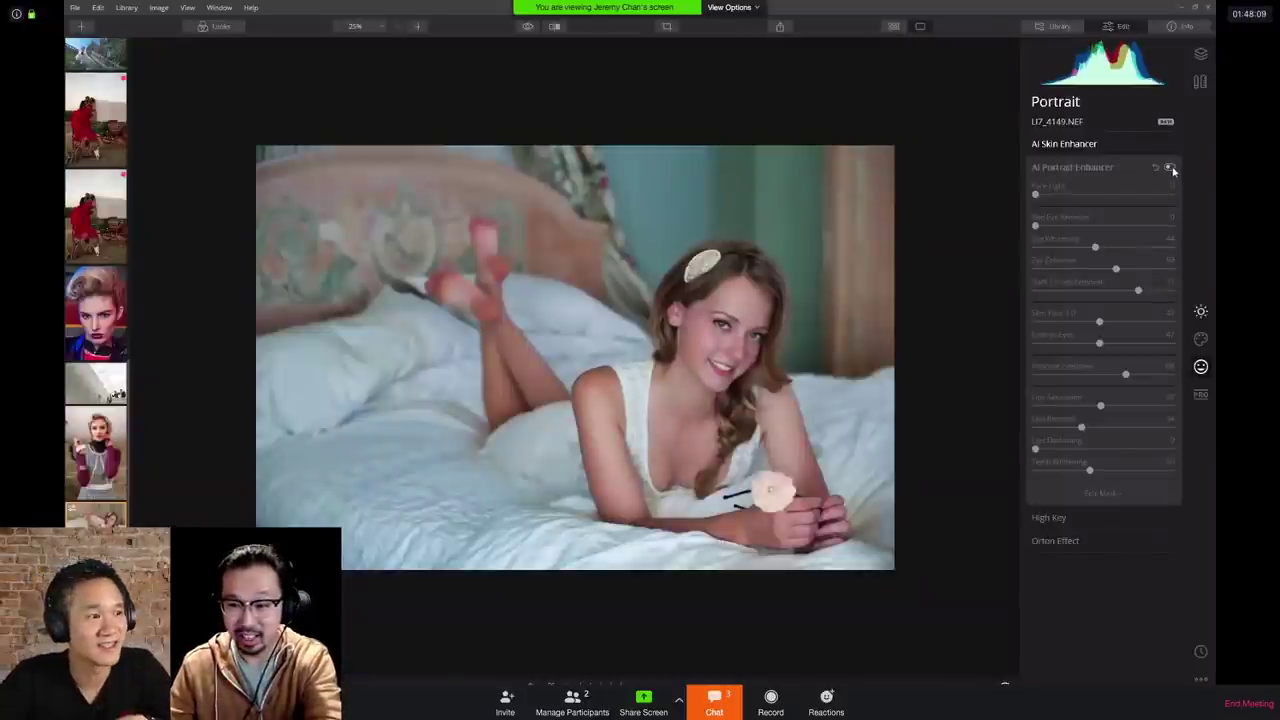
click(1171, 169)
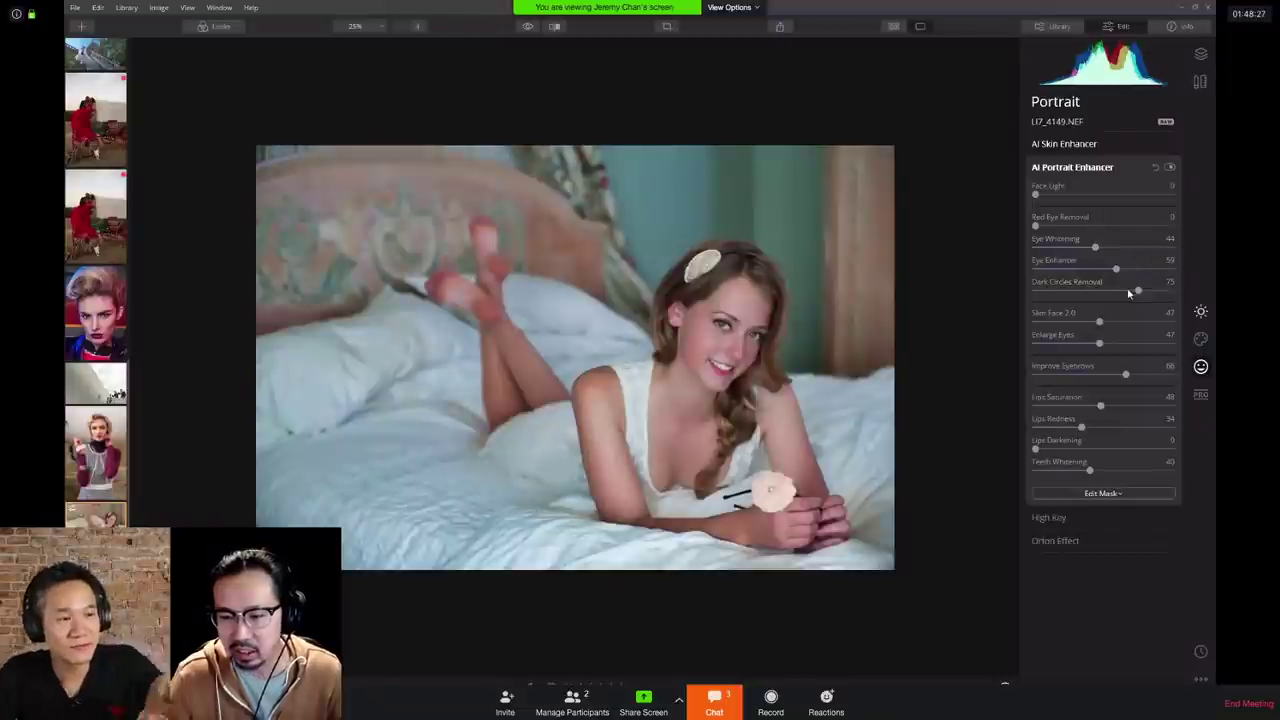
drag(1137, 289, 1106, 268)
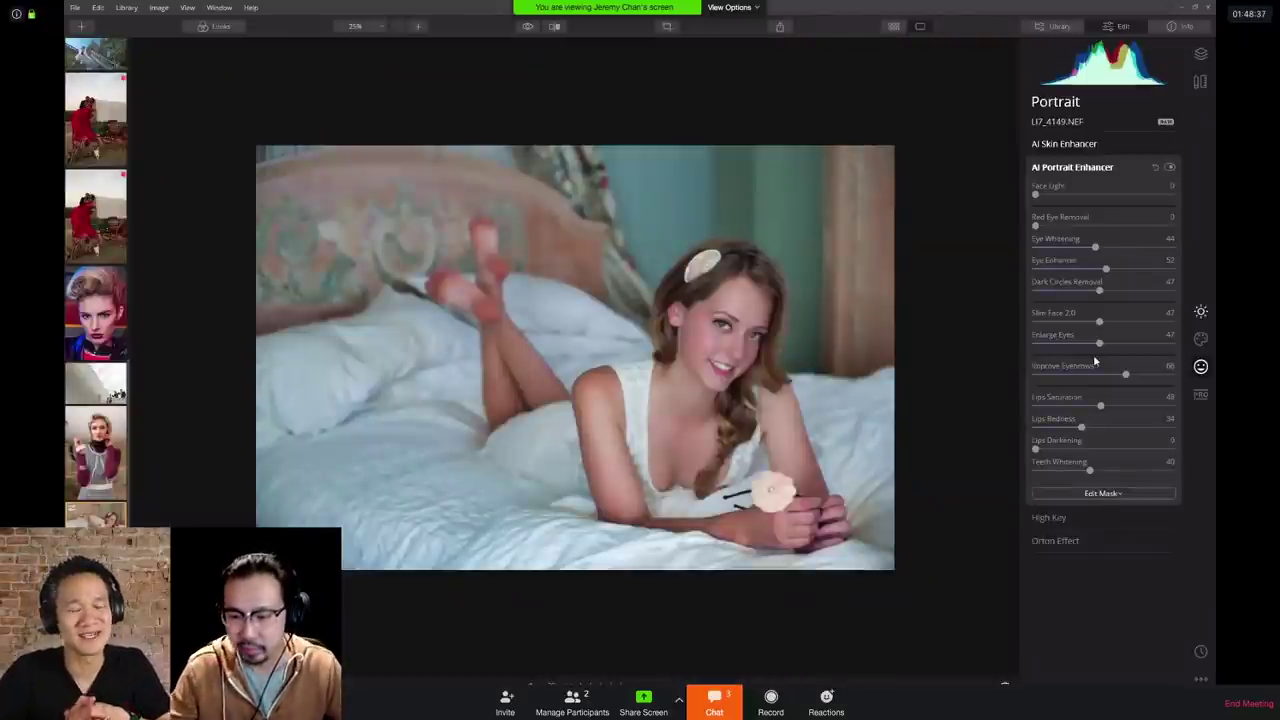
click(1069, 344)
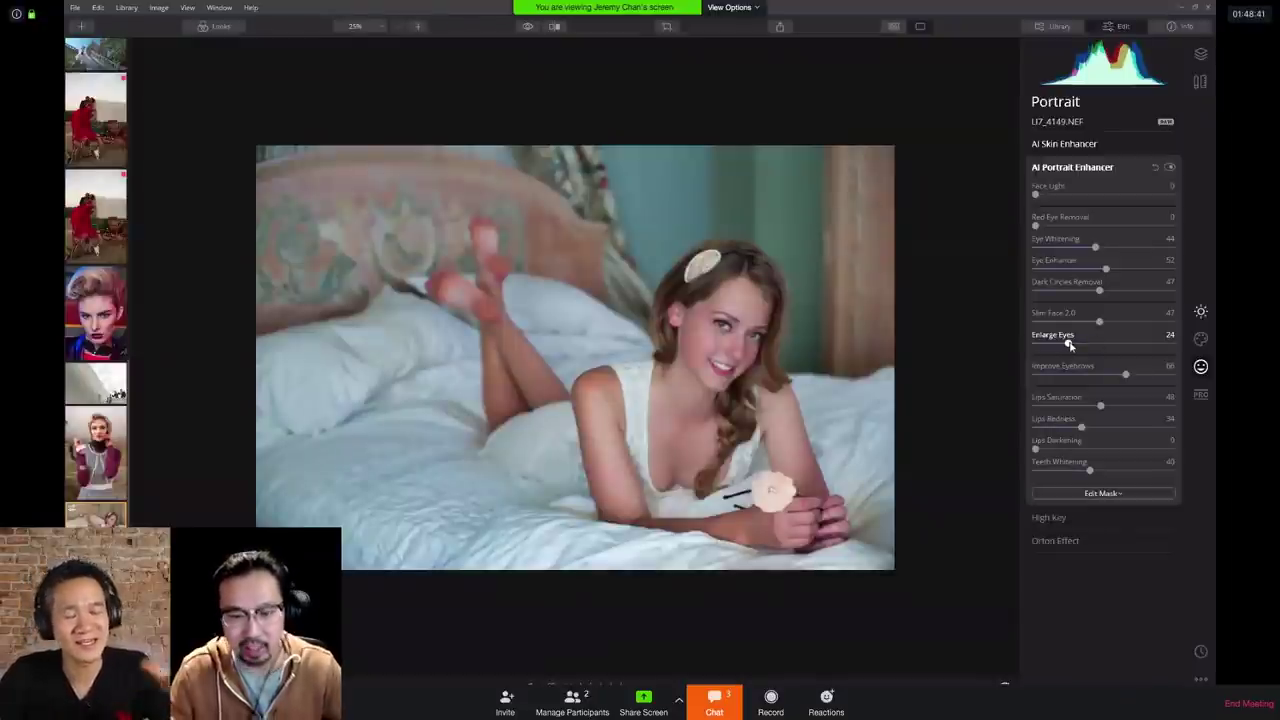
Step: Preview High Key brightening and an Orton Effect glow, returning Orton Amount to 0
click(1060, 519)
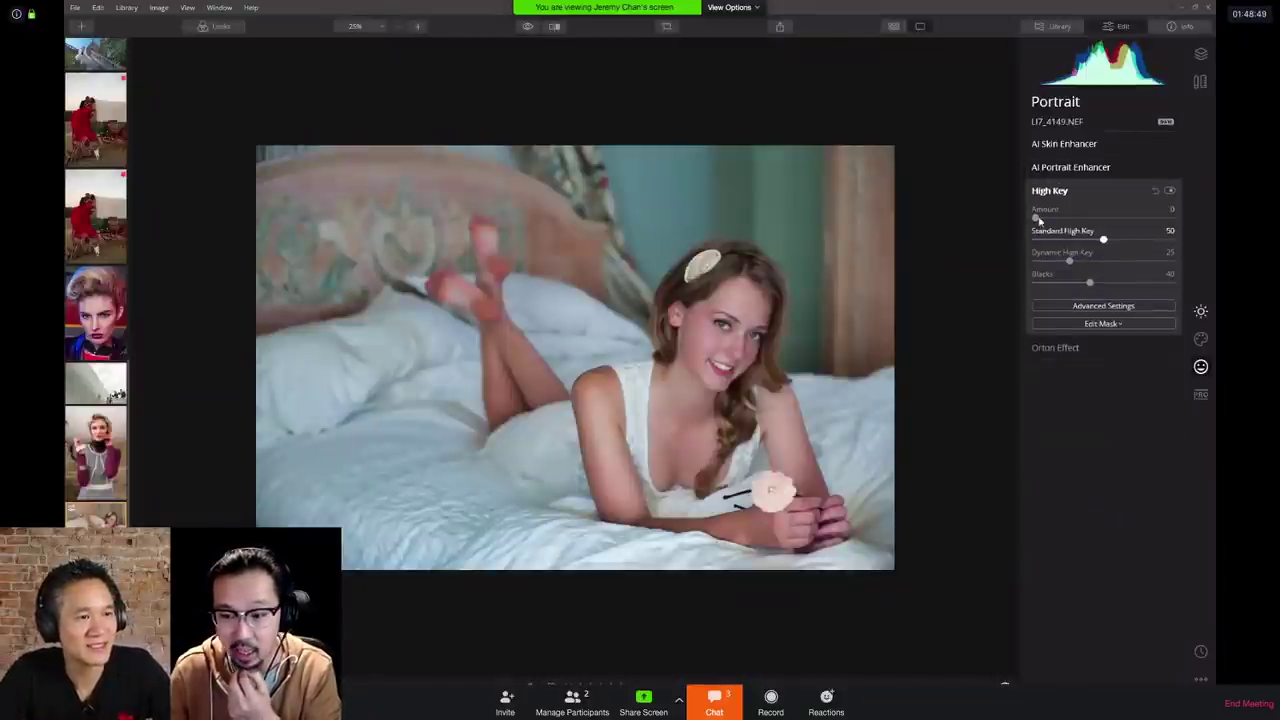
mouse_move(1036, 219)
mouse_down()
mouse_move(1135, 224)
mouse_move(1026, 218)
mouse_up()
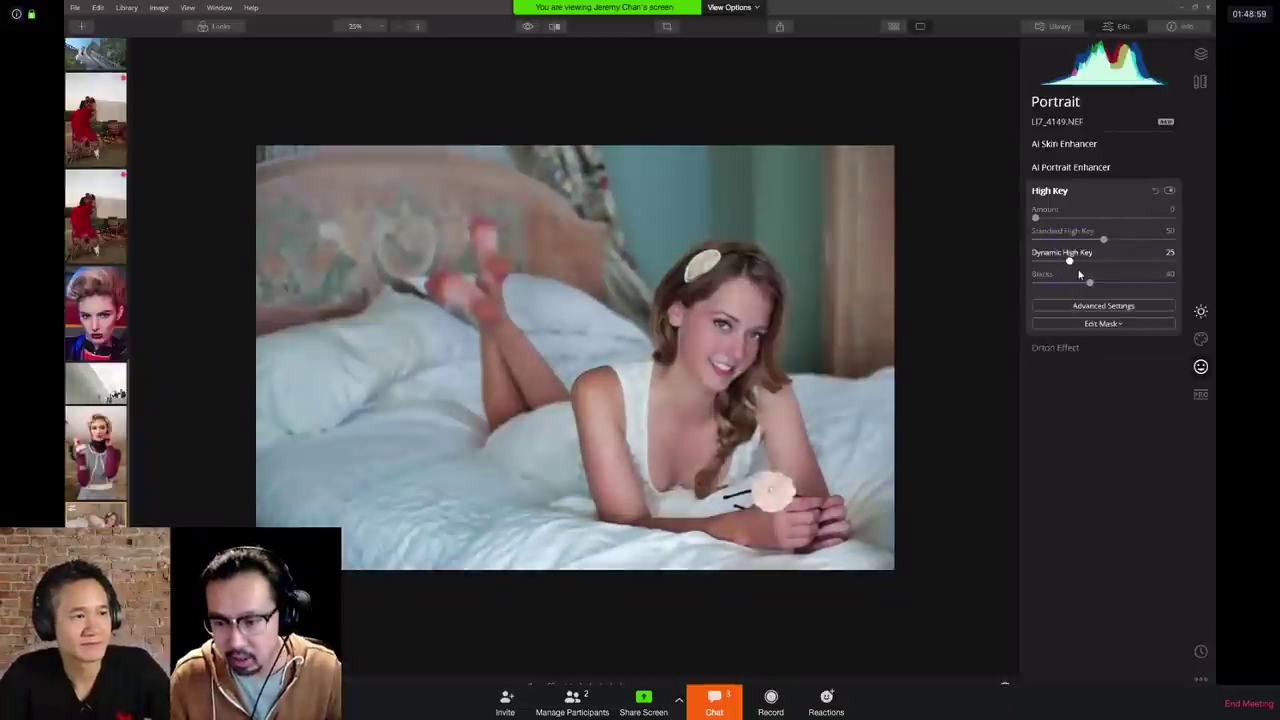
click(1059, 349)
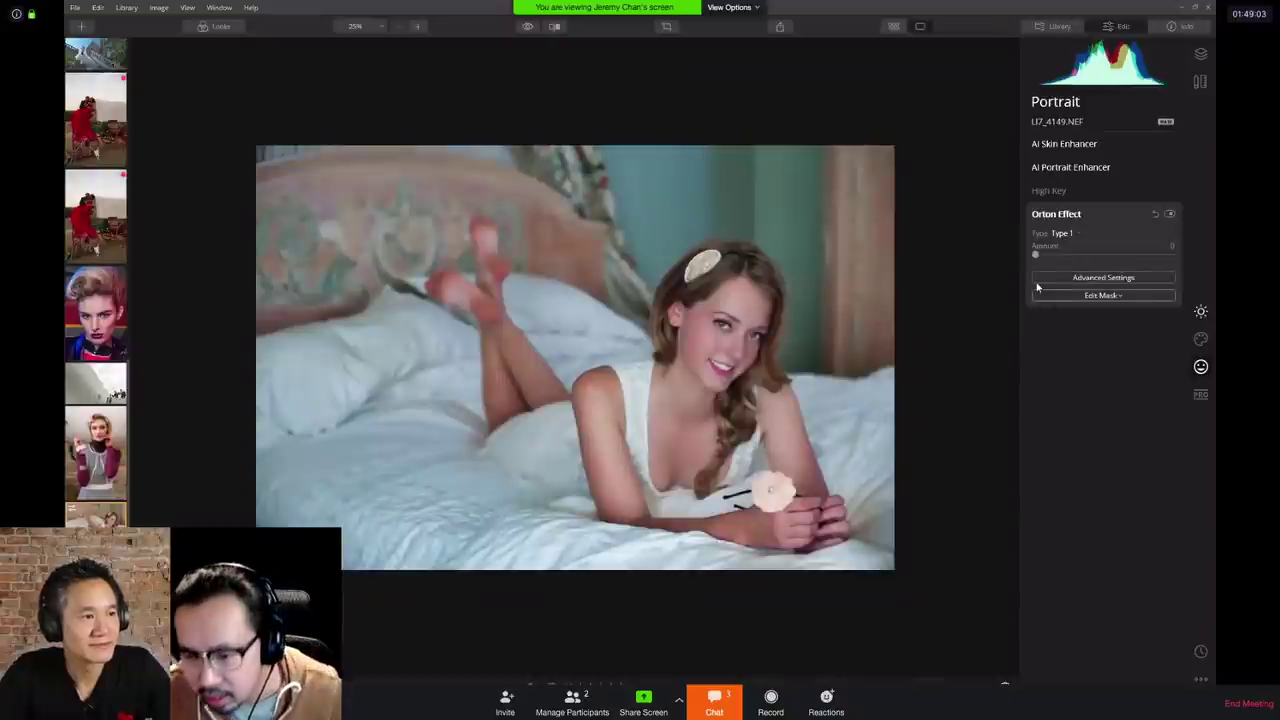
drag(1044, 255, 1119, 255)
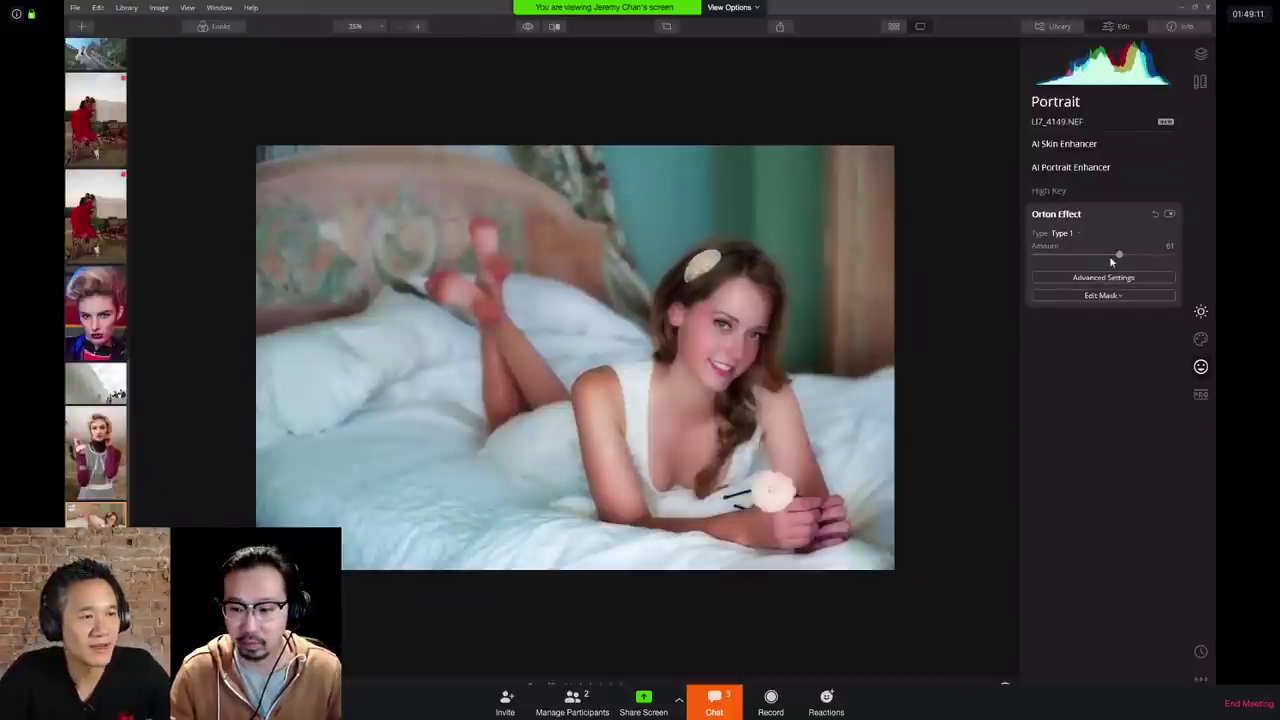
click(1170, 216)
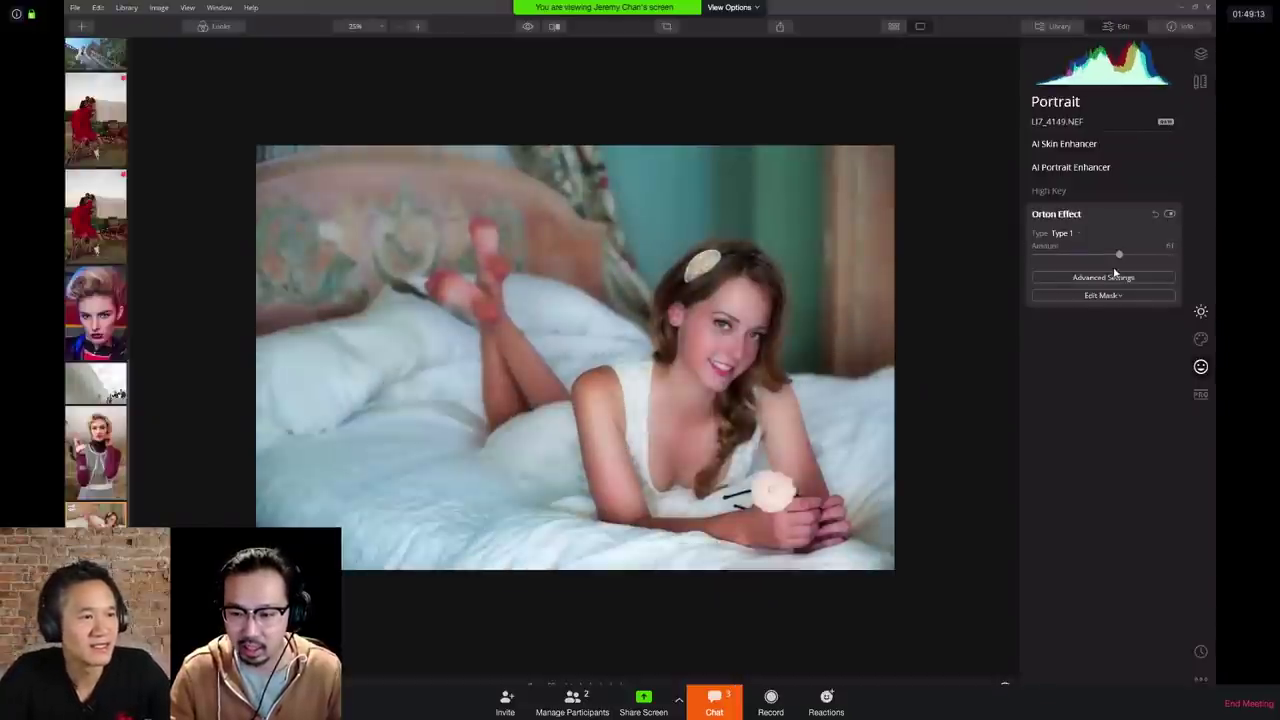
drag(1119, 255, 1019, 266)
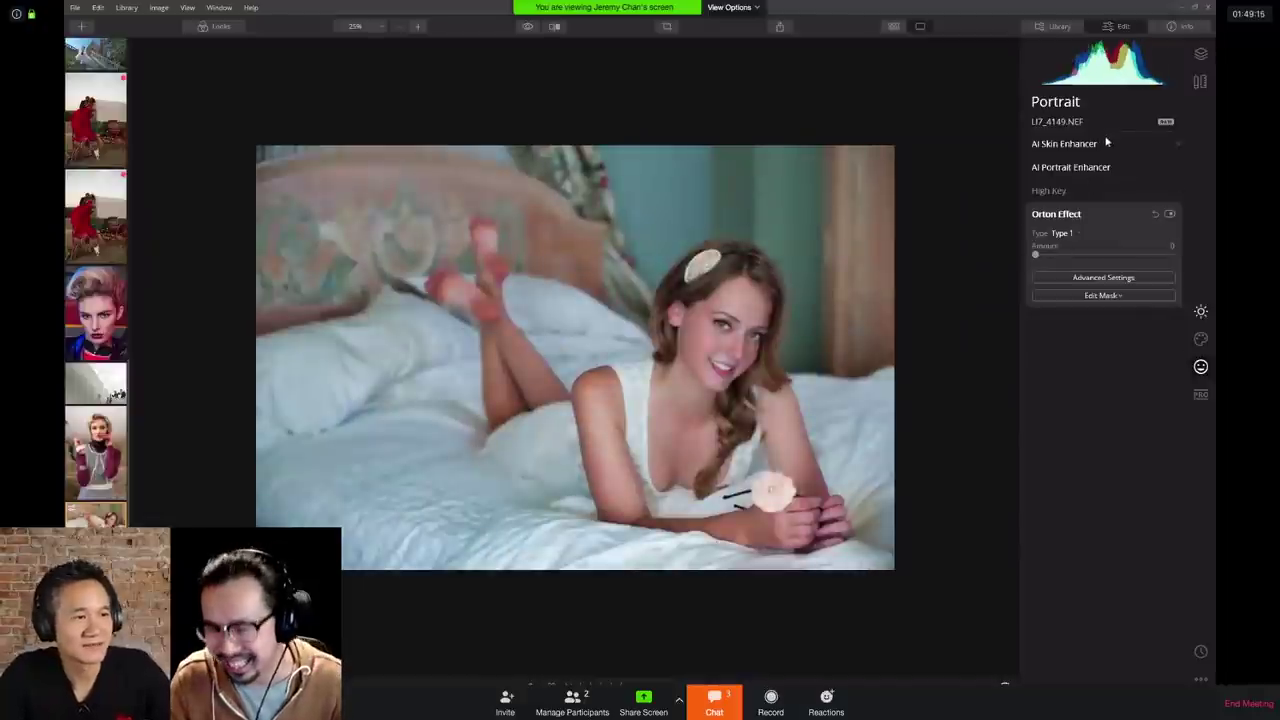
Step: Open the Choose LUT list in the Creative tools' Color Styles (LUT) section
click(1201, 339)
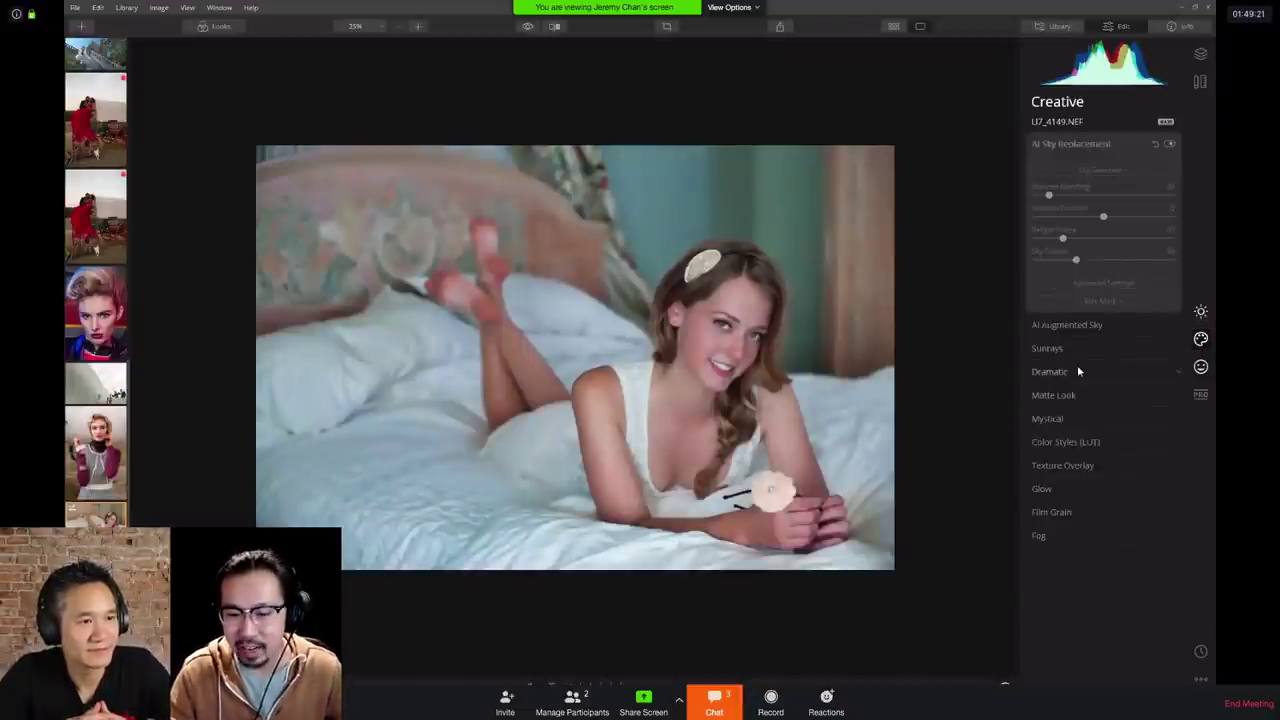
click(1067, 443)
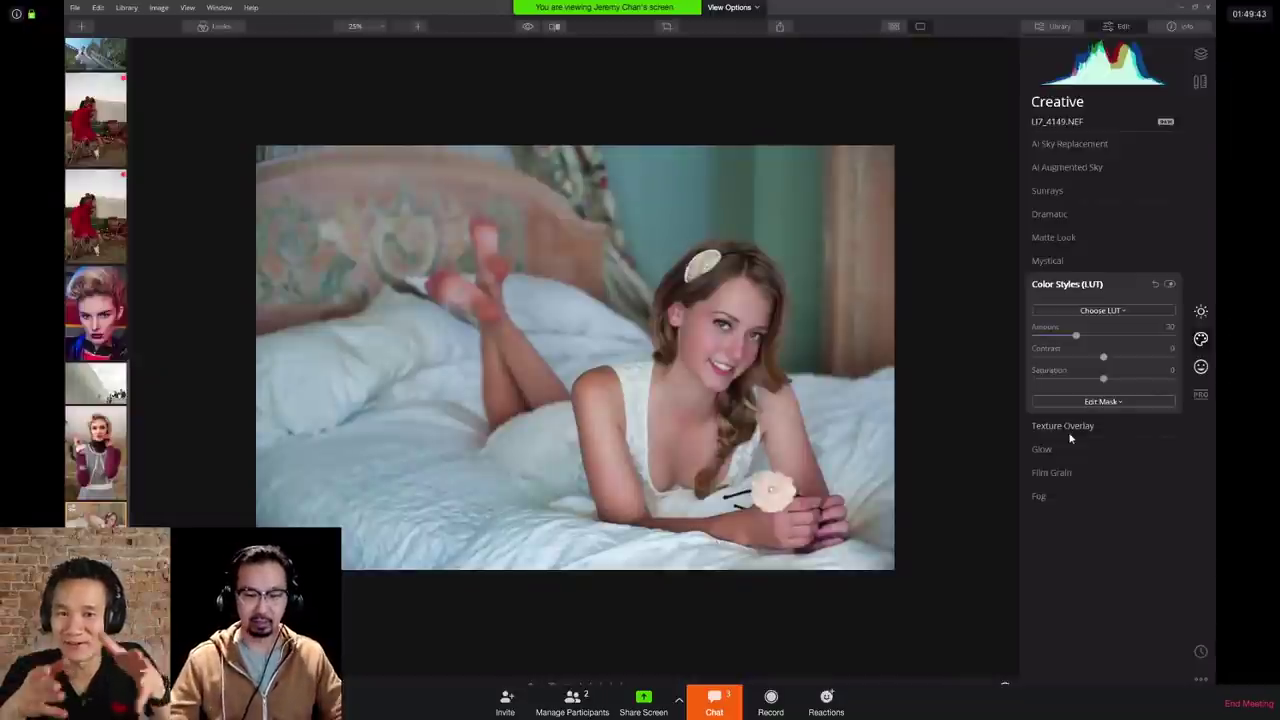
click(1111, 316)
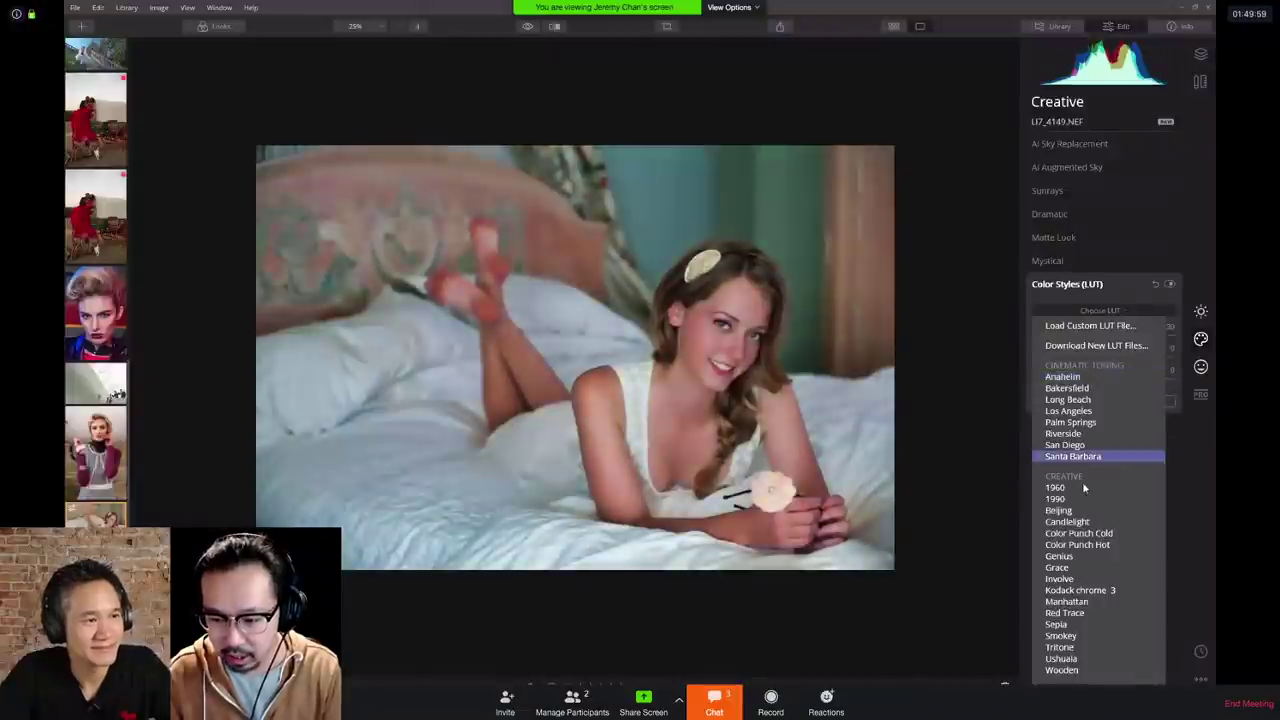
Step: Scroll through the LUT presets, previewing different looks on the bedroom portrait
scroll(1094, 526, down, 3)
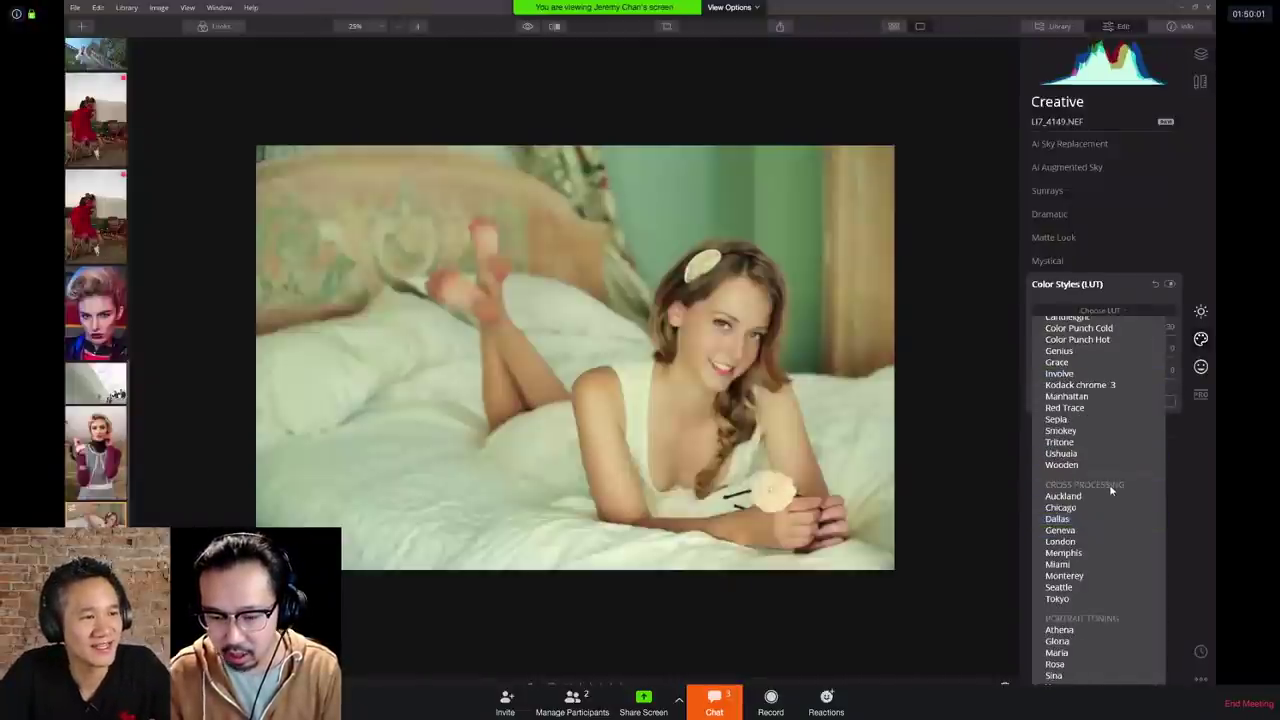
scroll(1128, 590, up, 3)
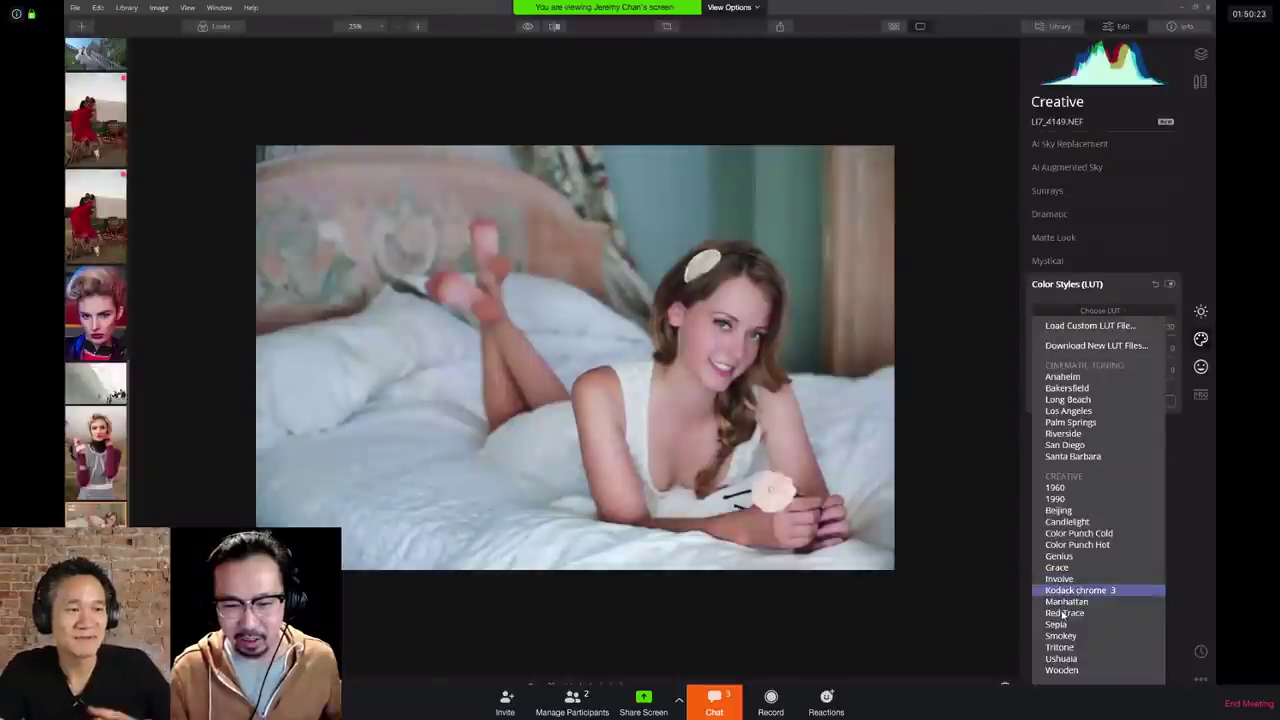
scroll(1062, 609, down, 1)
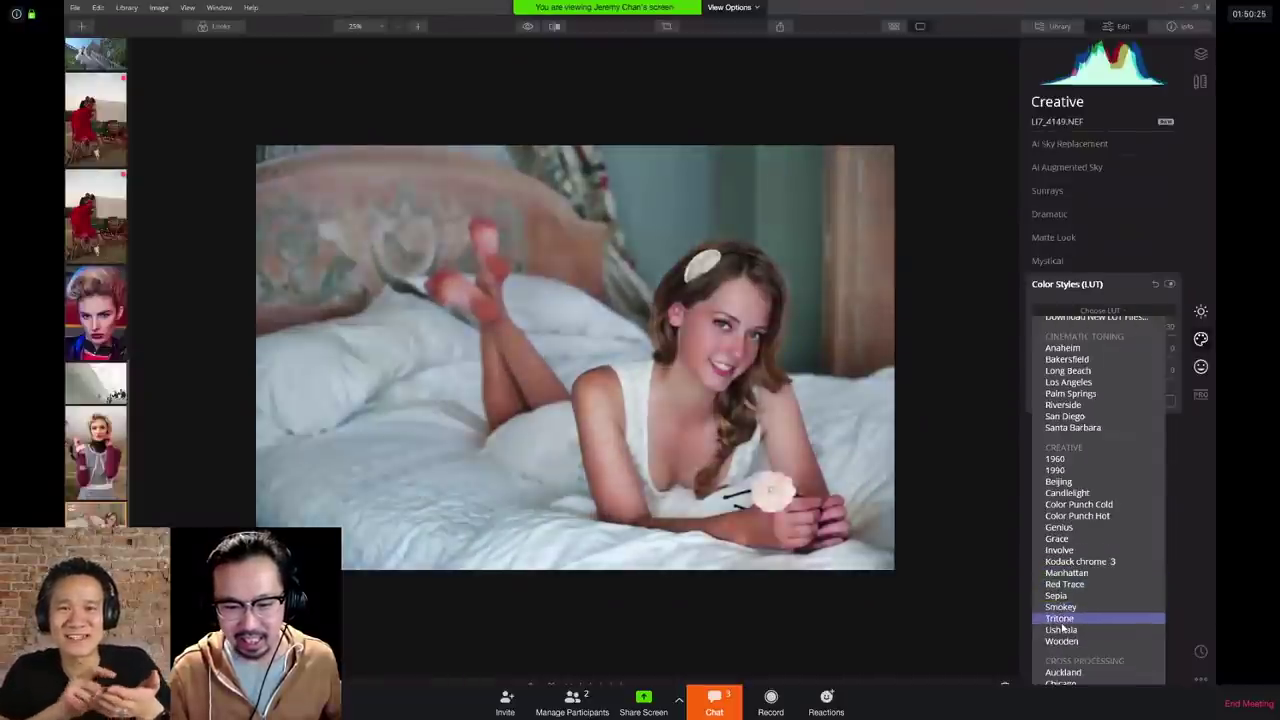
scroll(1062, 630, down, 3)
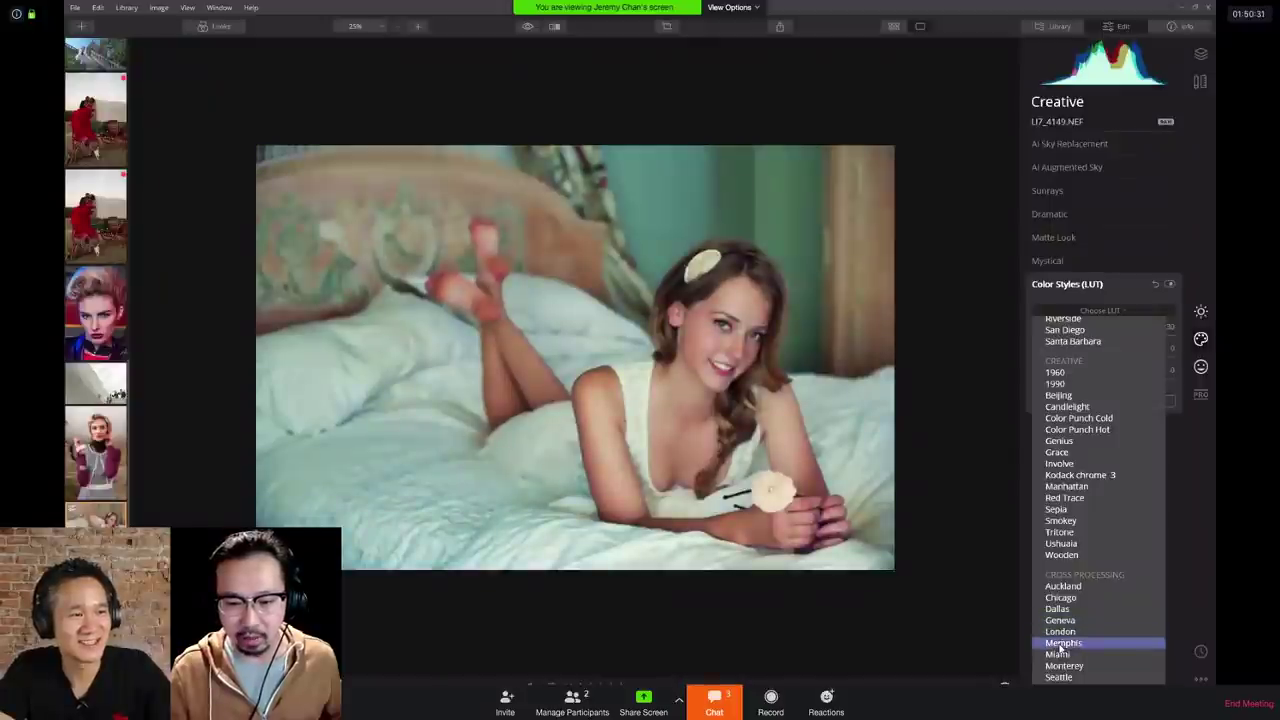
scroll(1058, 656, down, 3)
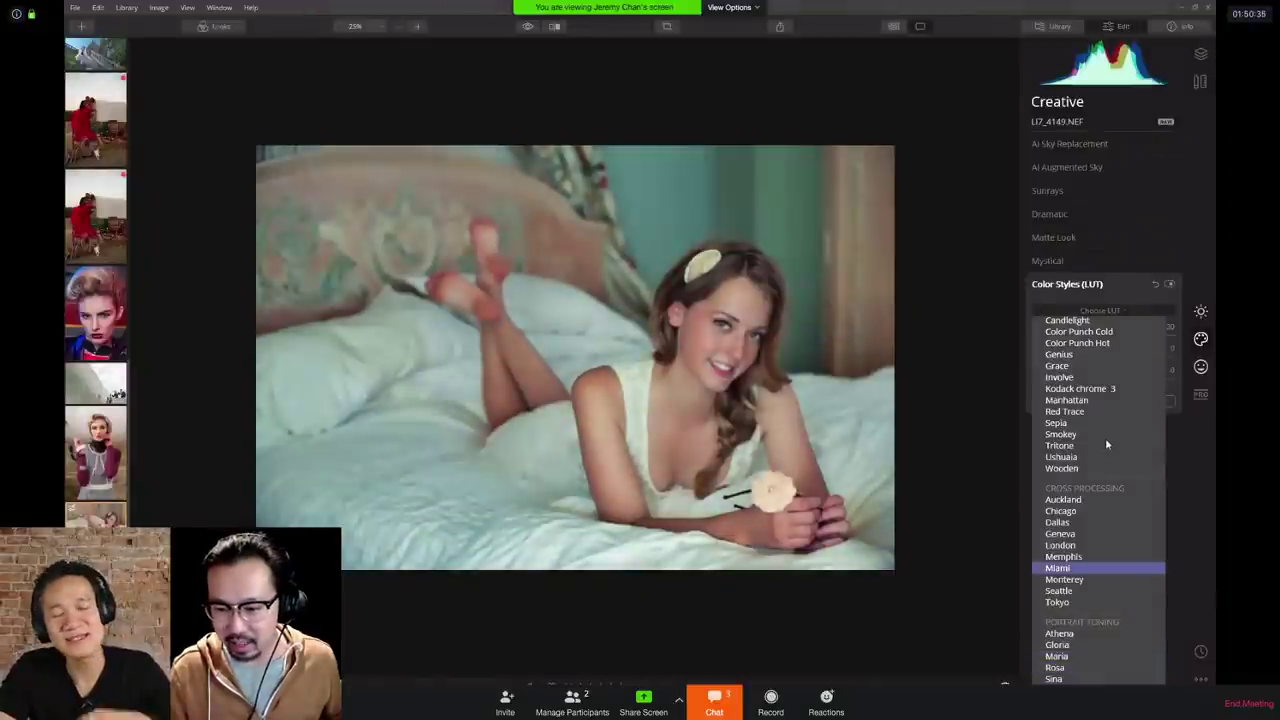
scroll(1105, 438, up, 2)
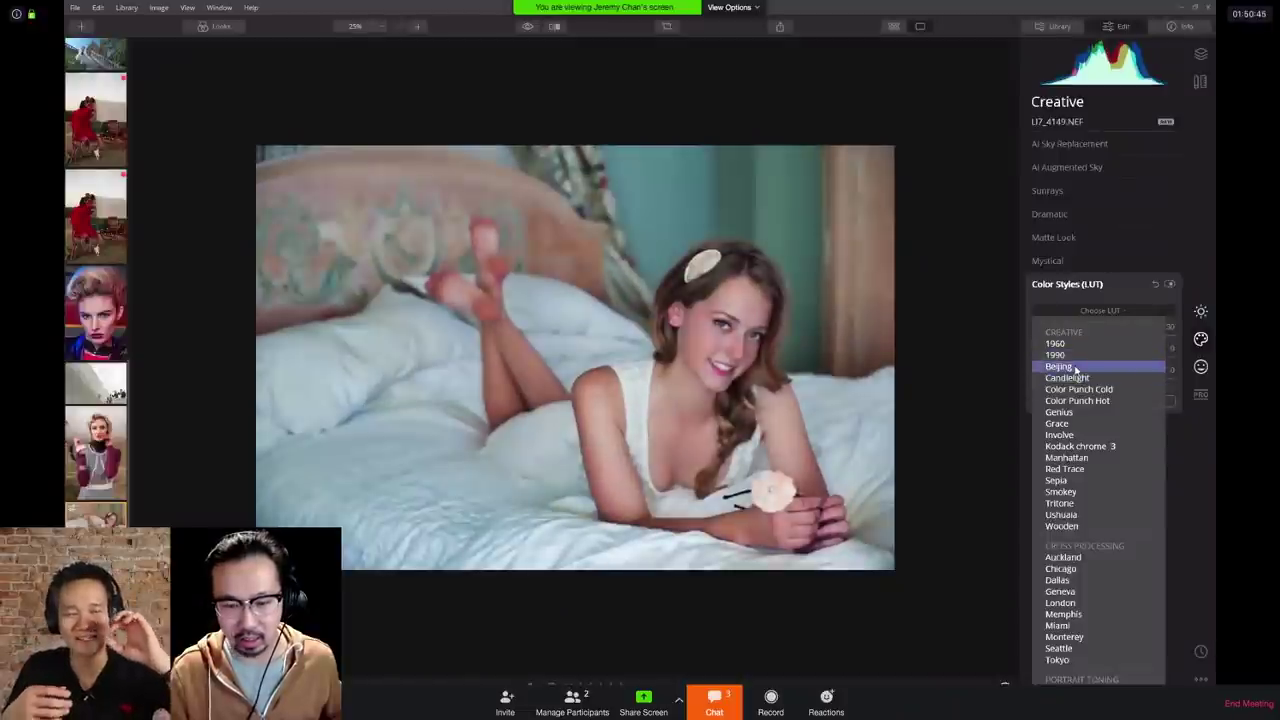
Step: Try the Beijing LUT, comparing it with the original and raising its contrast
click(1075, 368)
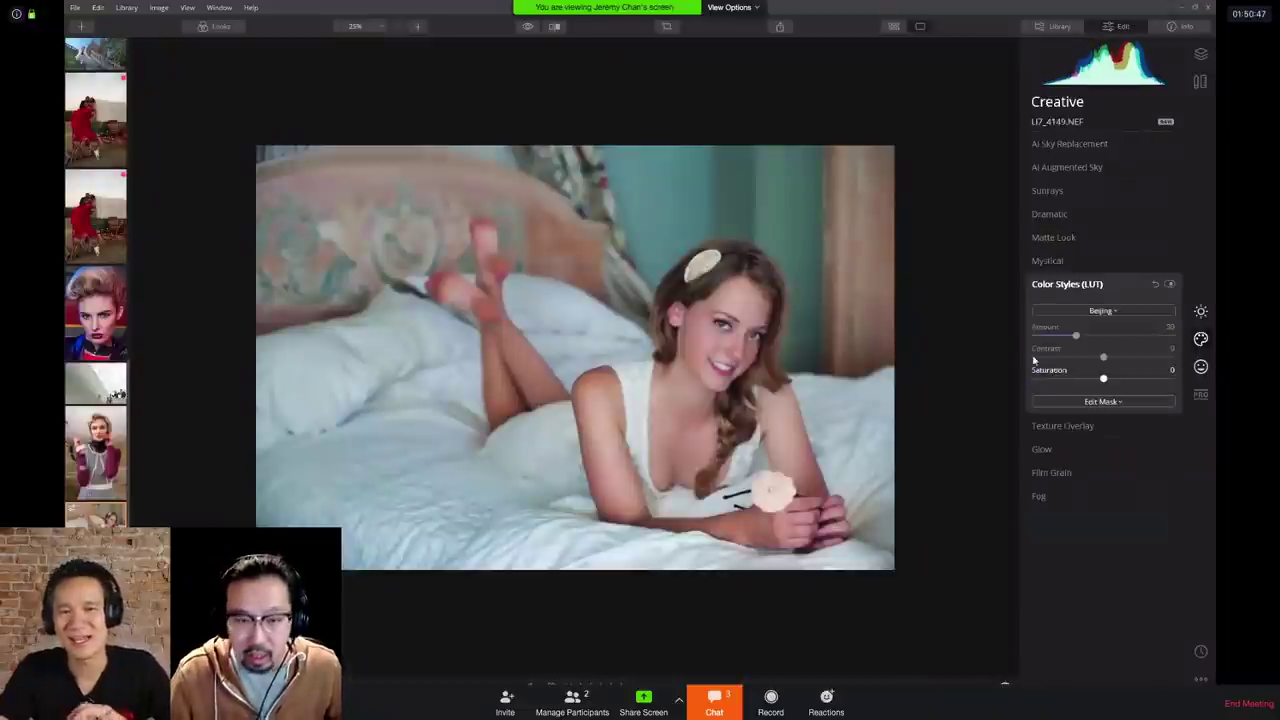
click(1170, 284)
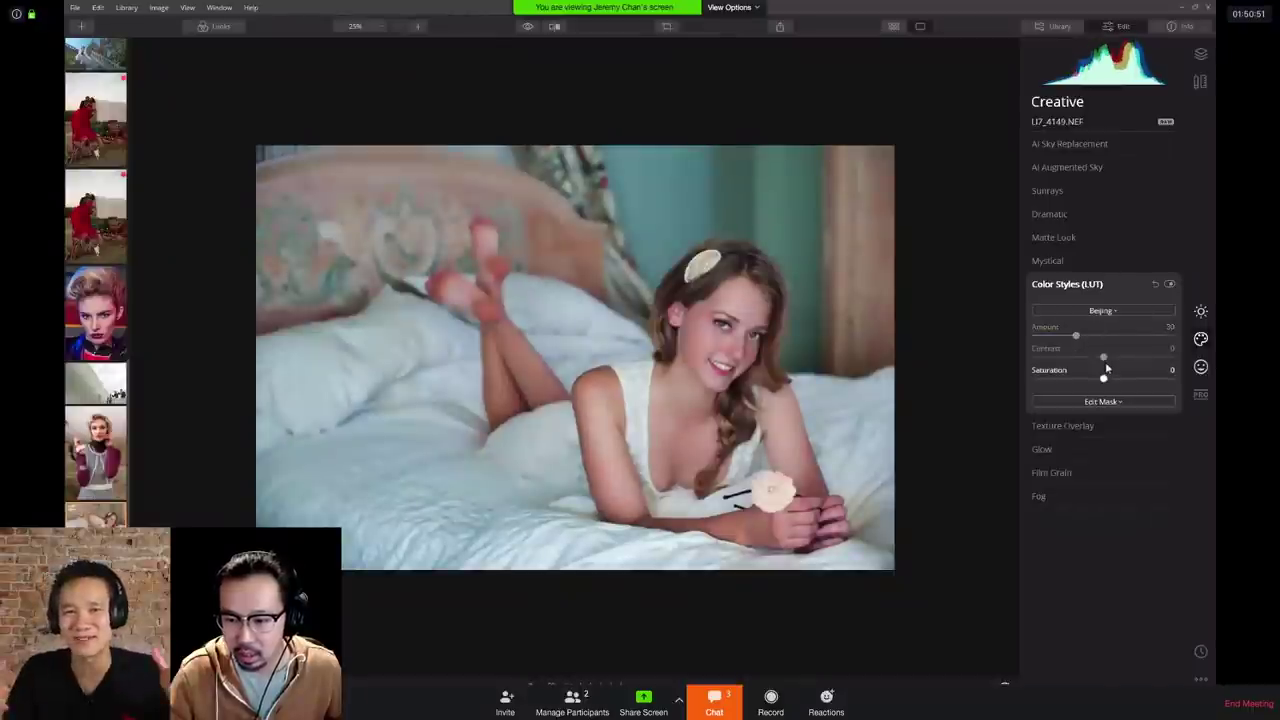
mouse_move(1103, 357)
mouse_down()
mouse_move(1131, 357)
mouse_move(1101, 358)
mouse_move(1132, 381)
mouse_move(1100, 382)
mouse_up()
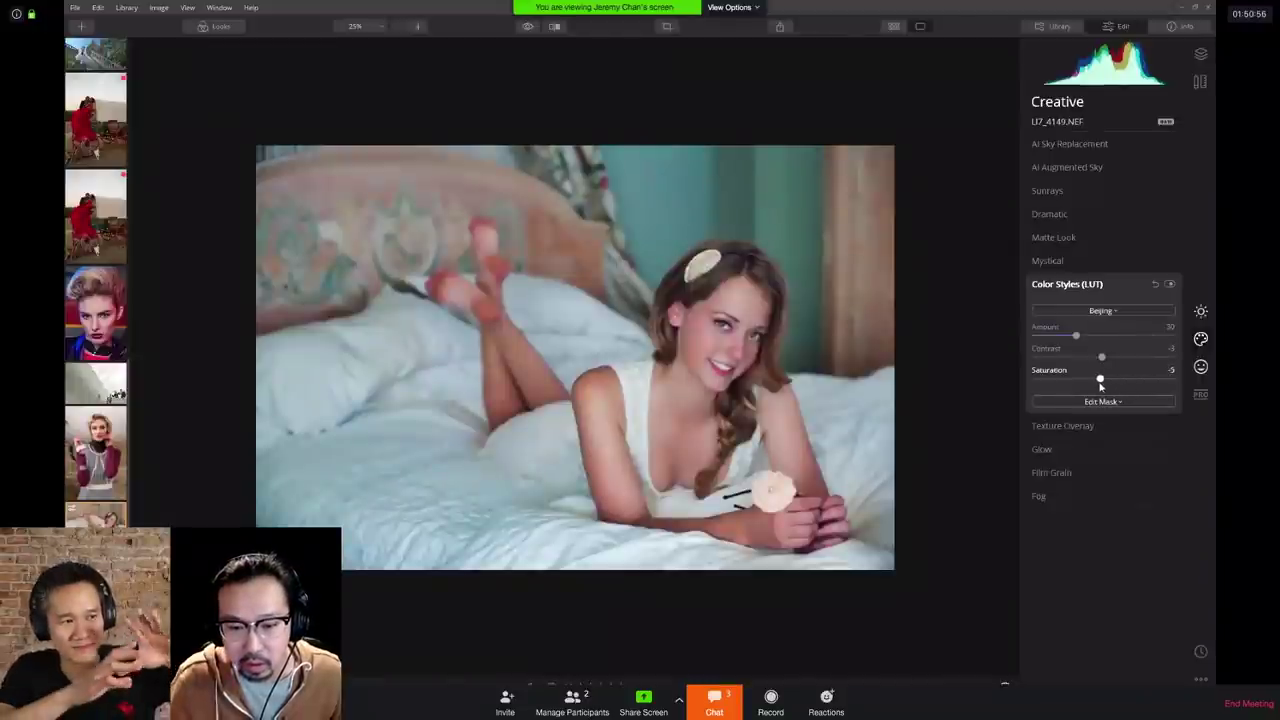
Step: Switch to the Memphis LUT at Amount 29, Contrast -21, Saturation 11, and compare before/after
click(1092, 313)
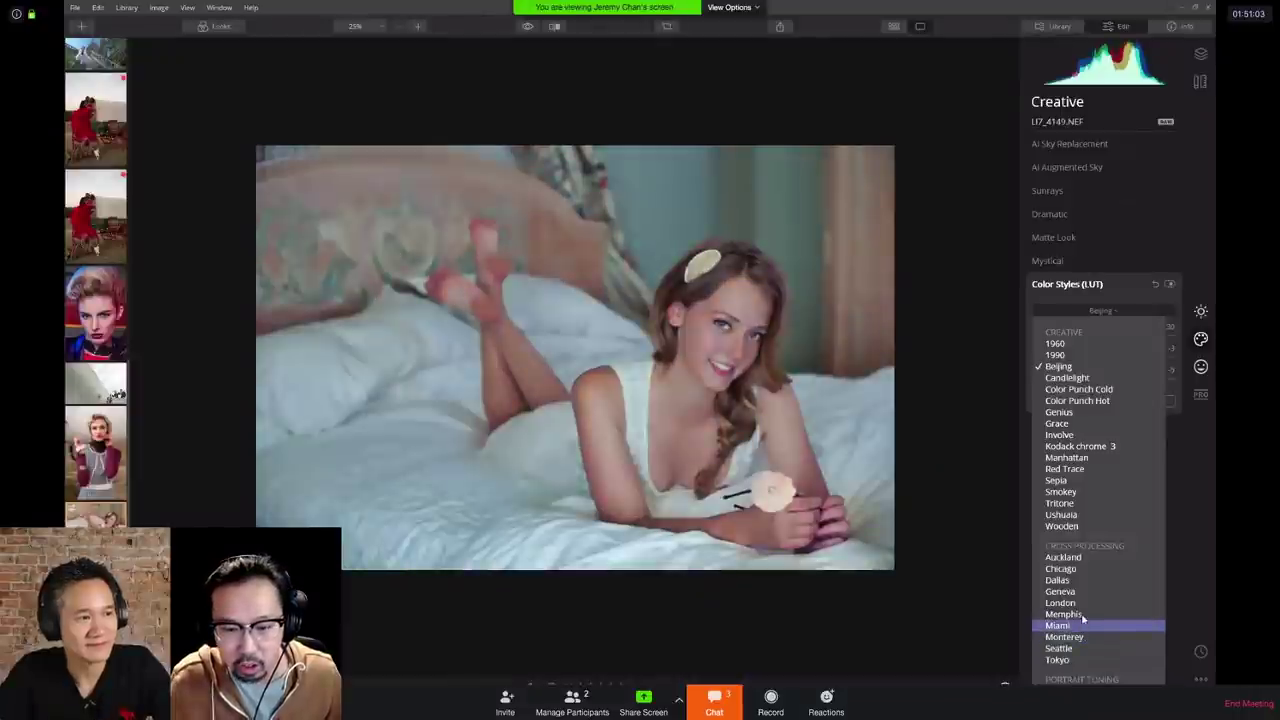
click(1083, 617)
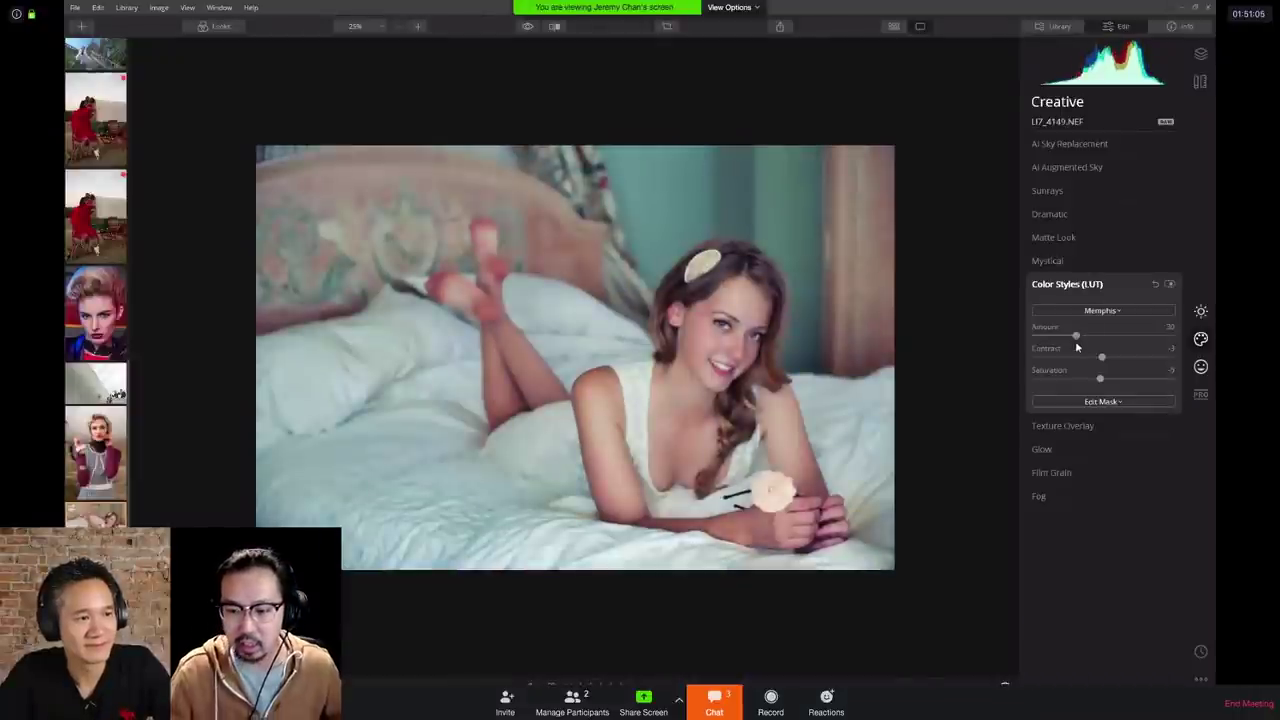
drag(1153, 336, 1108, 381)
click(1125, 358)
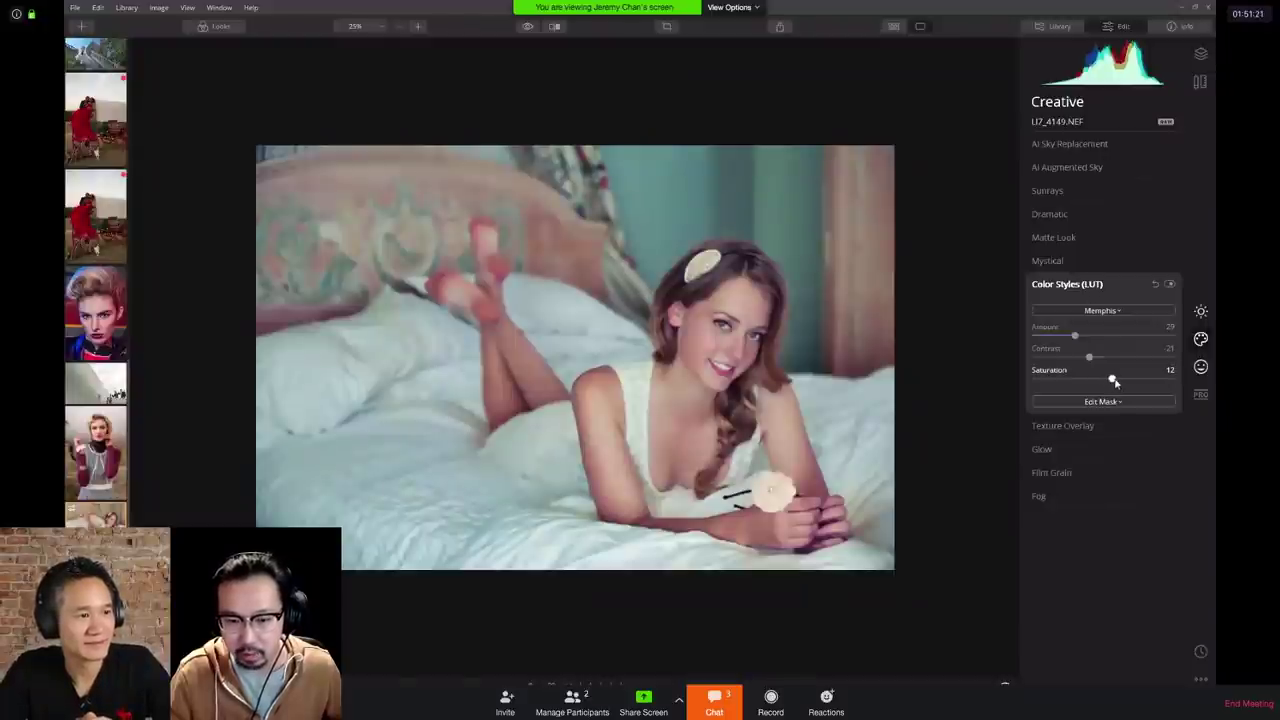
click(1170, 285)
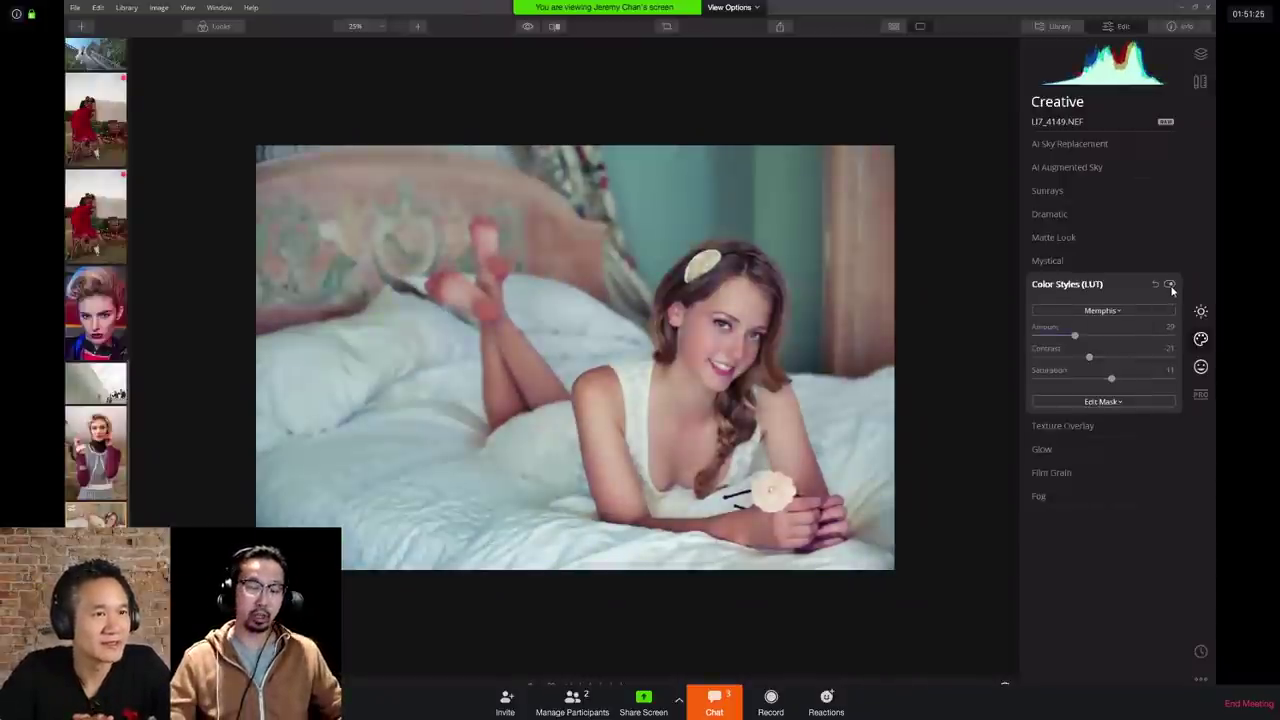
click(1170, 285)
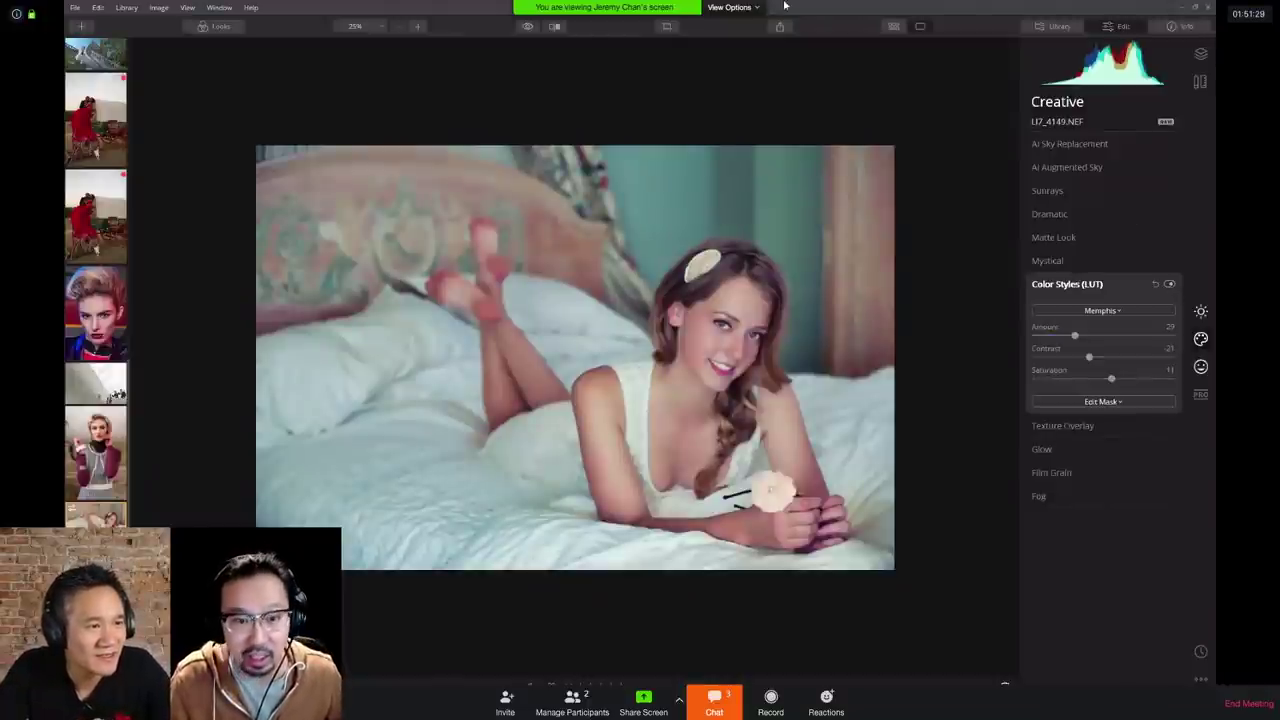
Step: Compare before/after, then crop tighter from the top-left corner, keeping the original aspect ratio
click(525, 28)
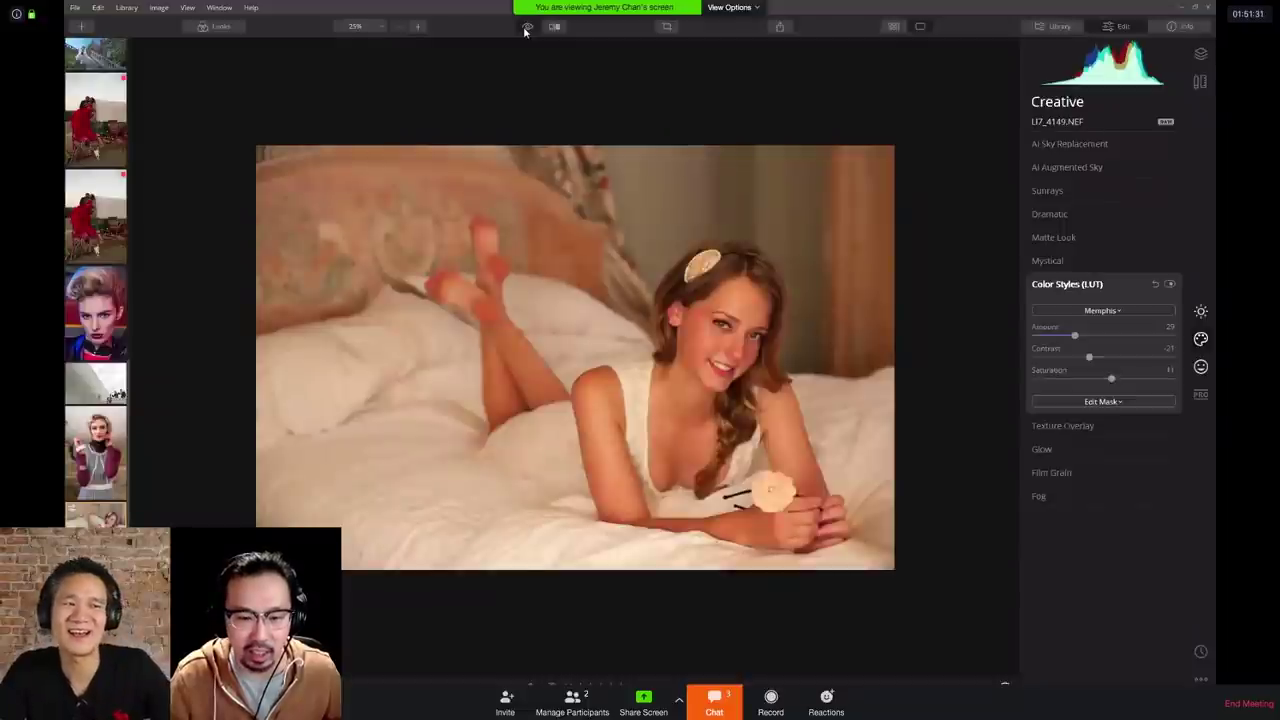
click(525, 29)
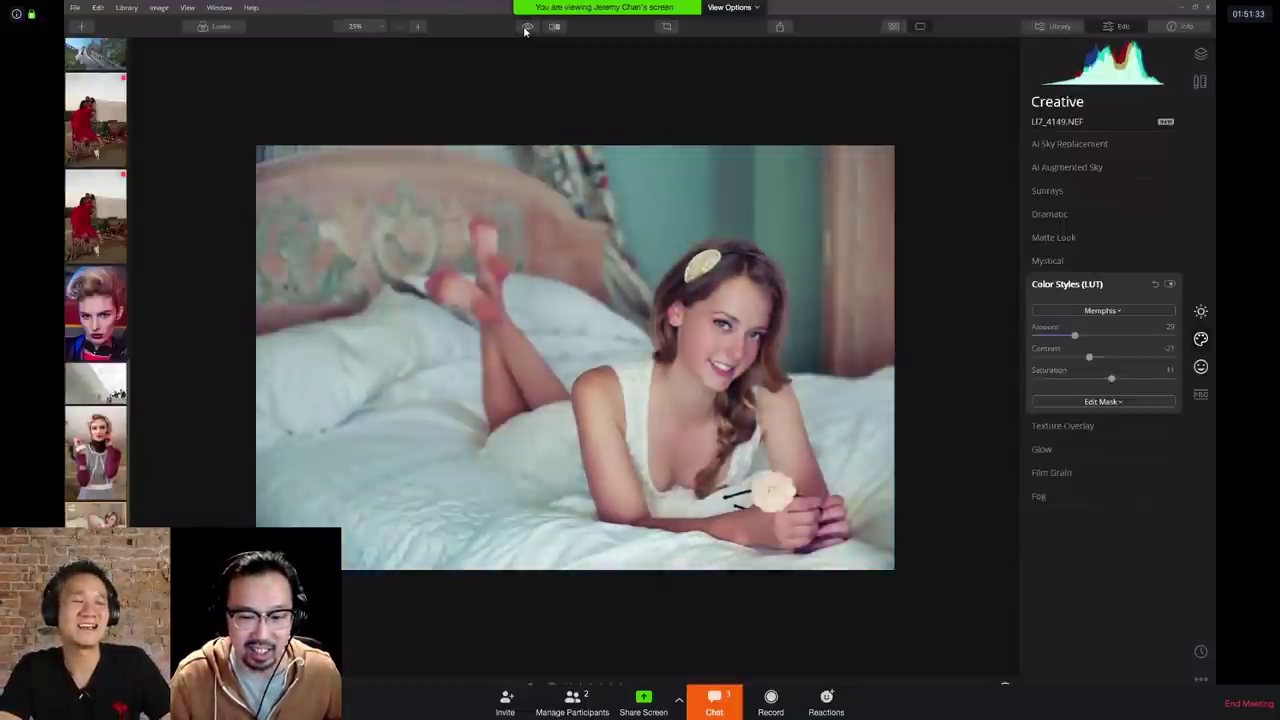
click(667, 27)
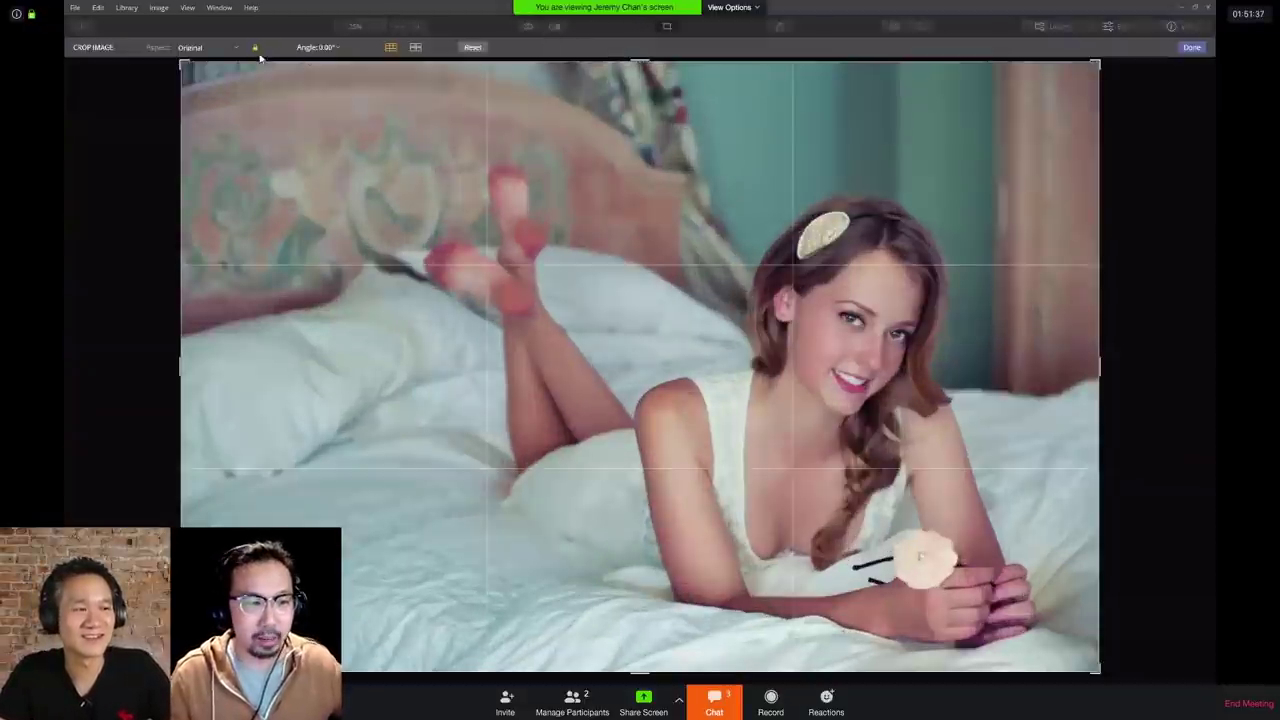
drag(184, 64, 216, 84)
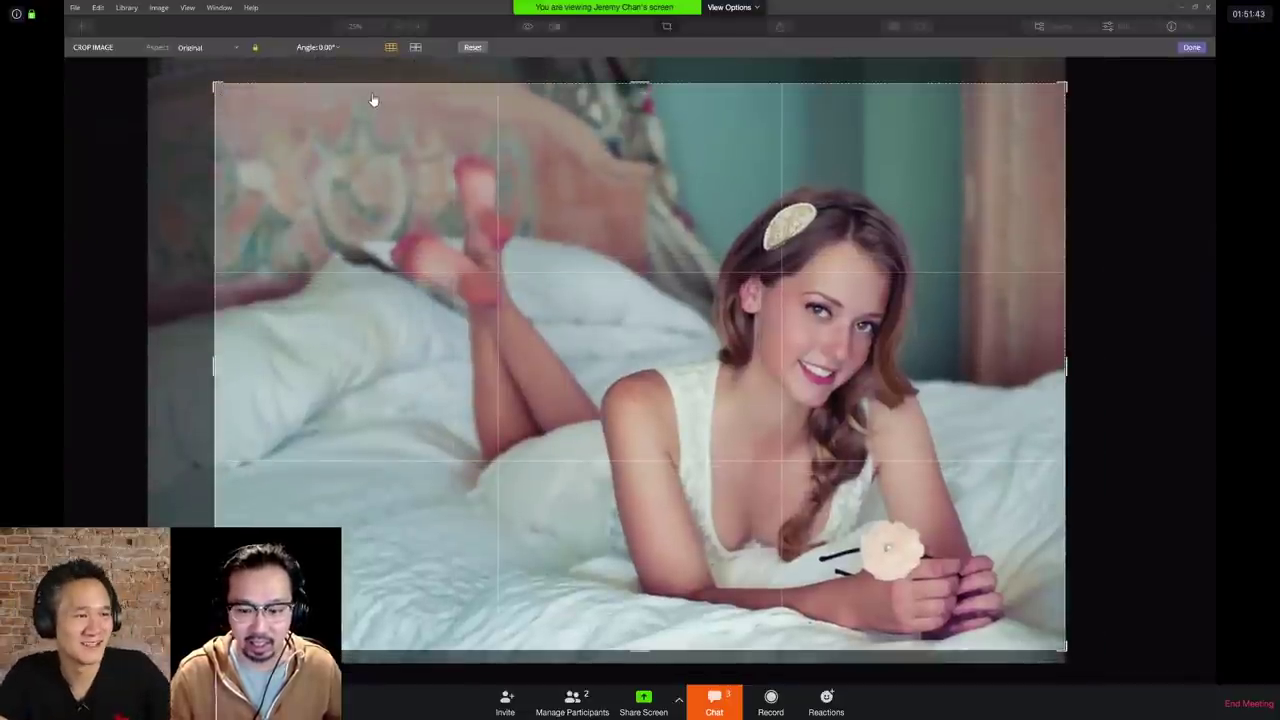
click(1191, 47)
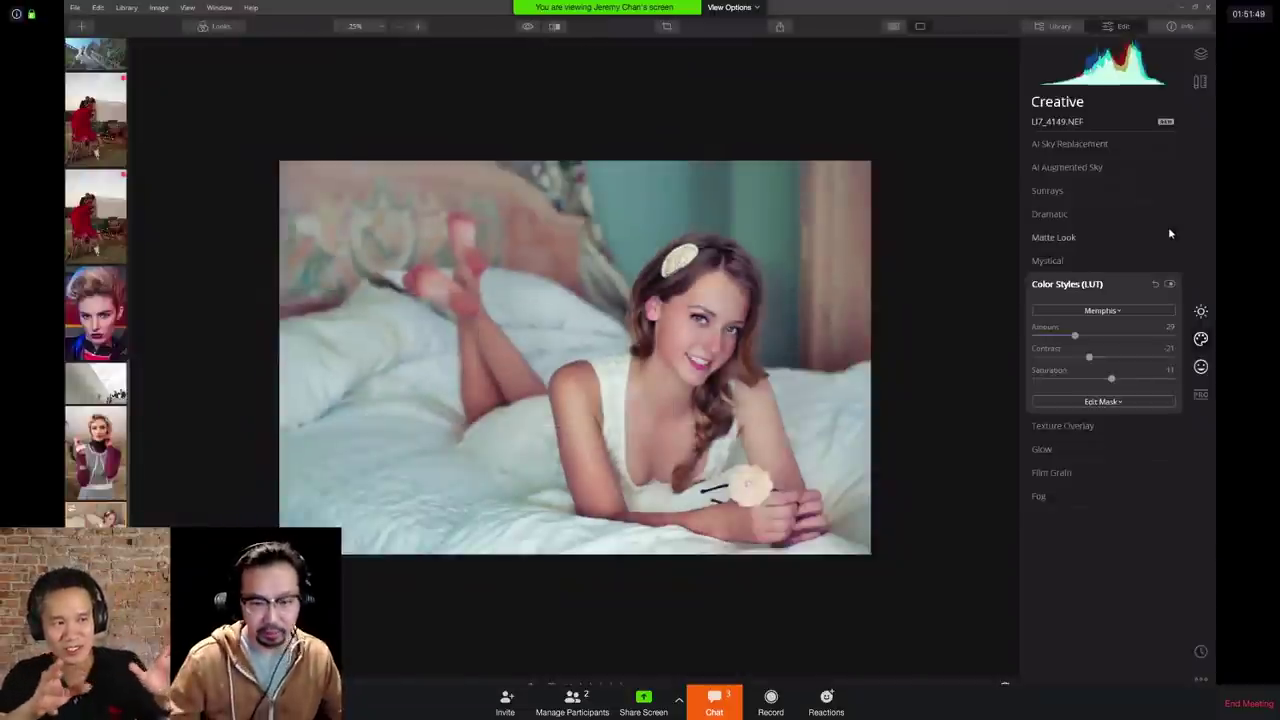
click(528, 28)
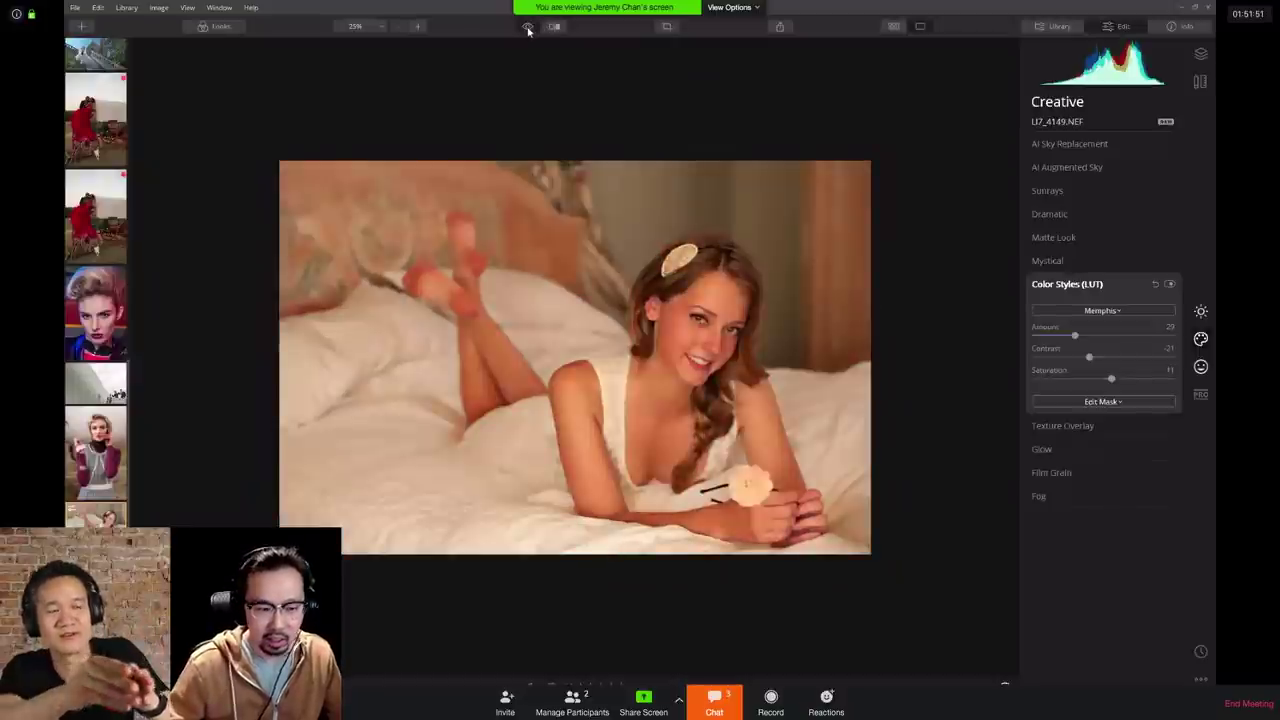
click(528, 28)
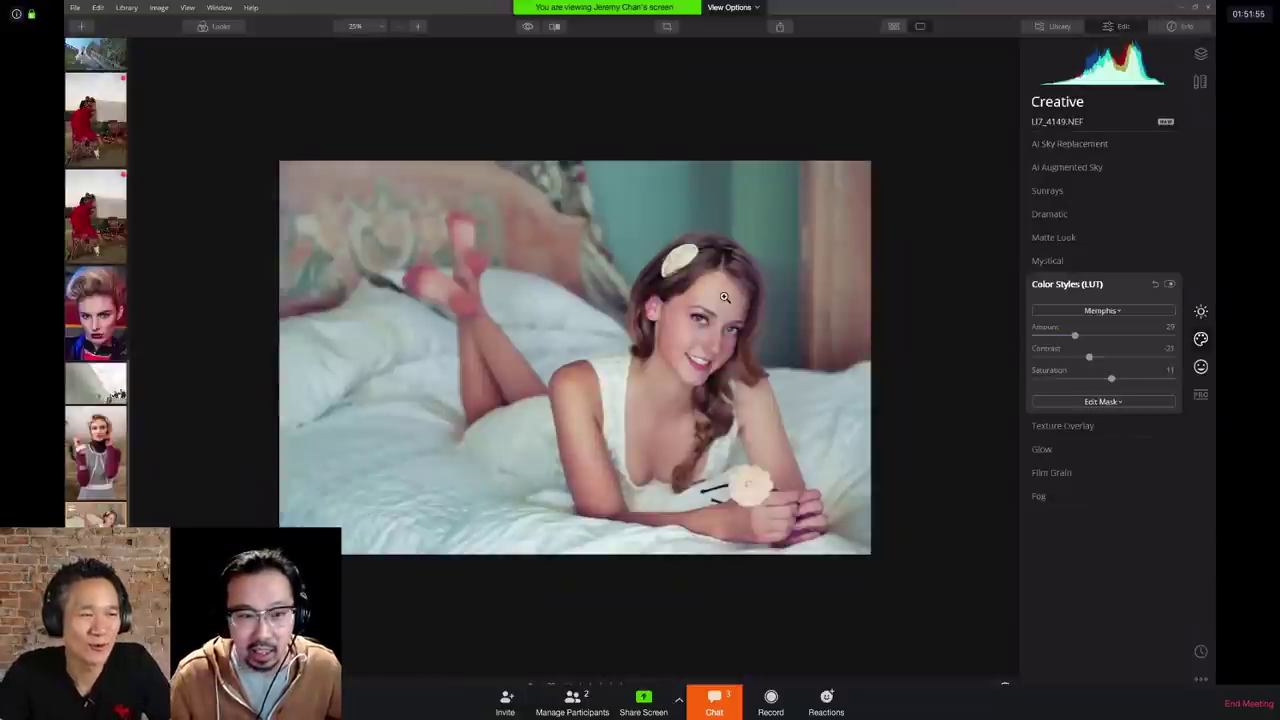
click(417, 26)
click(417, 26)
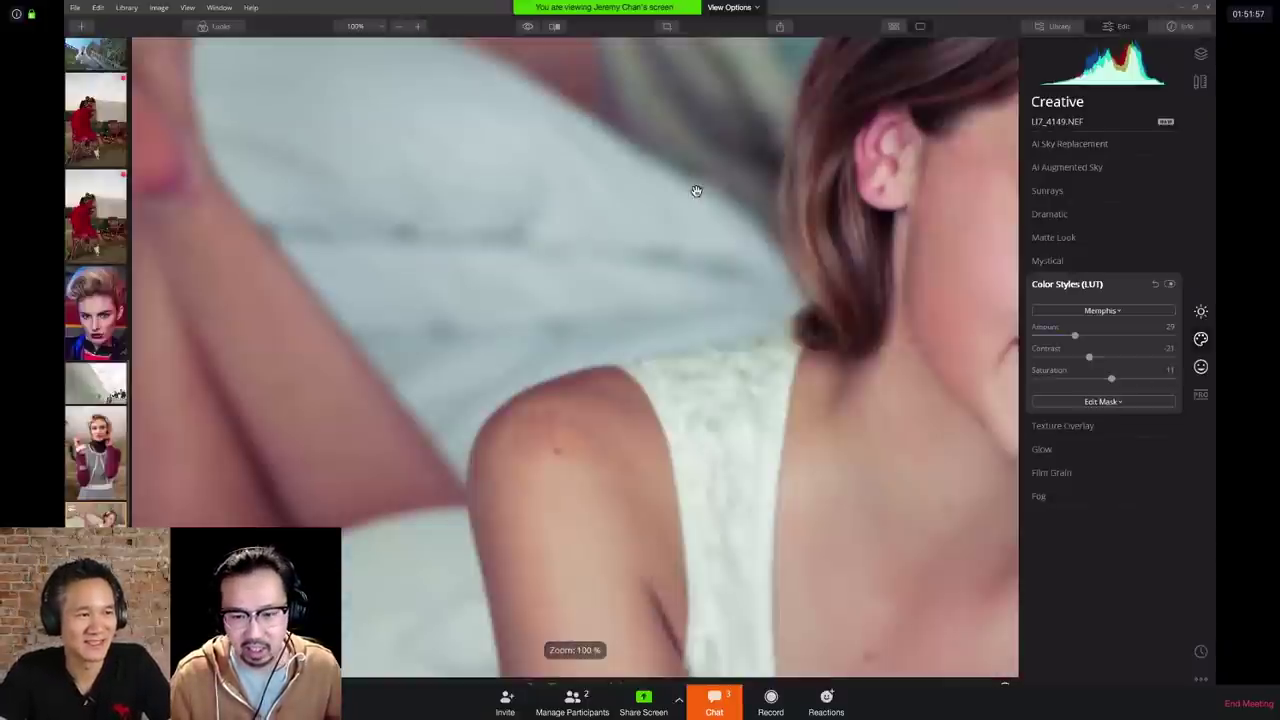
drag(903, 234, 569, 209)
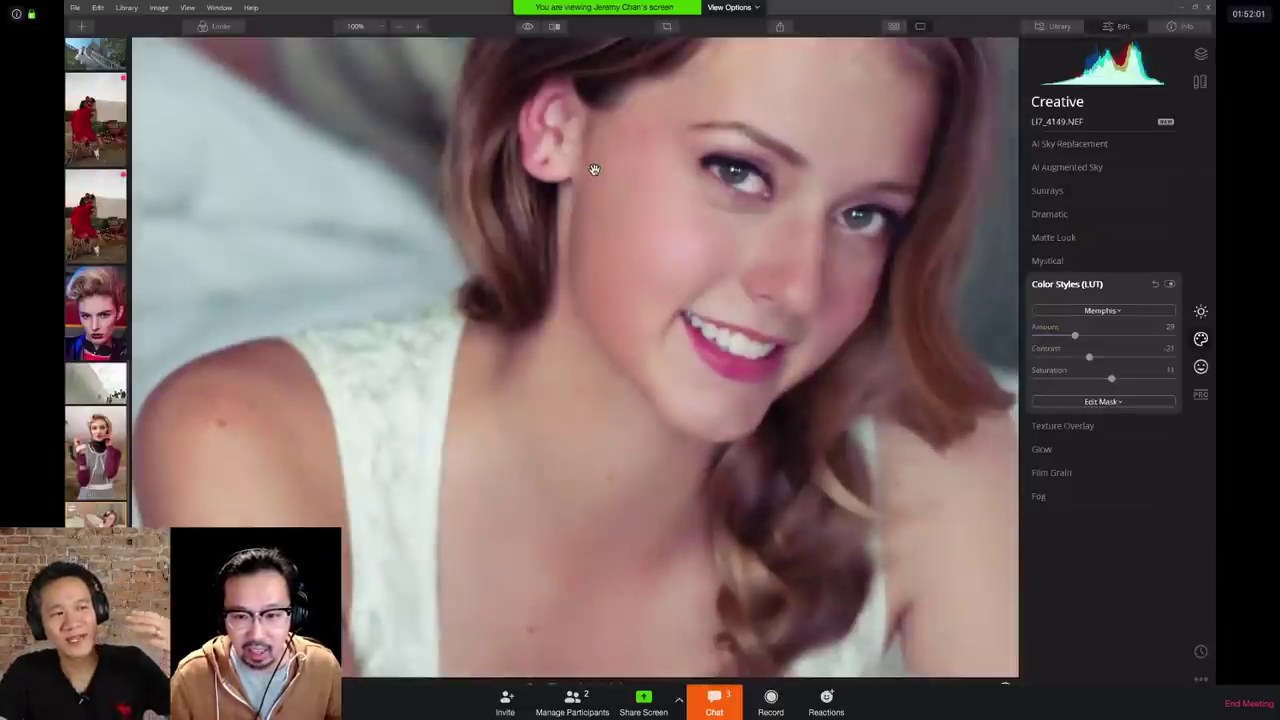
drag(600, 161, 600, 195)
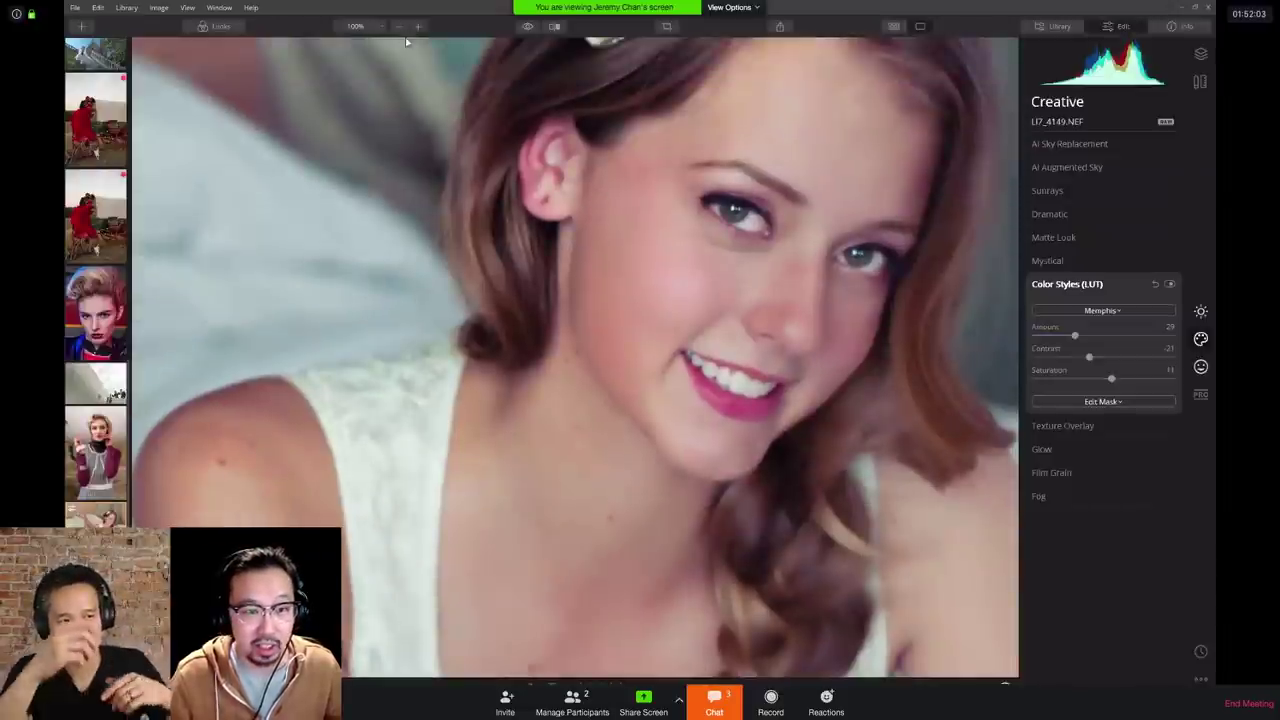
click(400, 30)
click(401, 31)
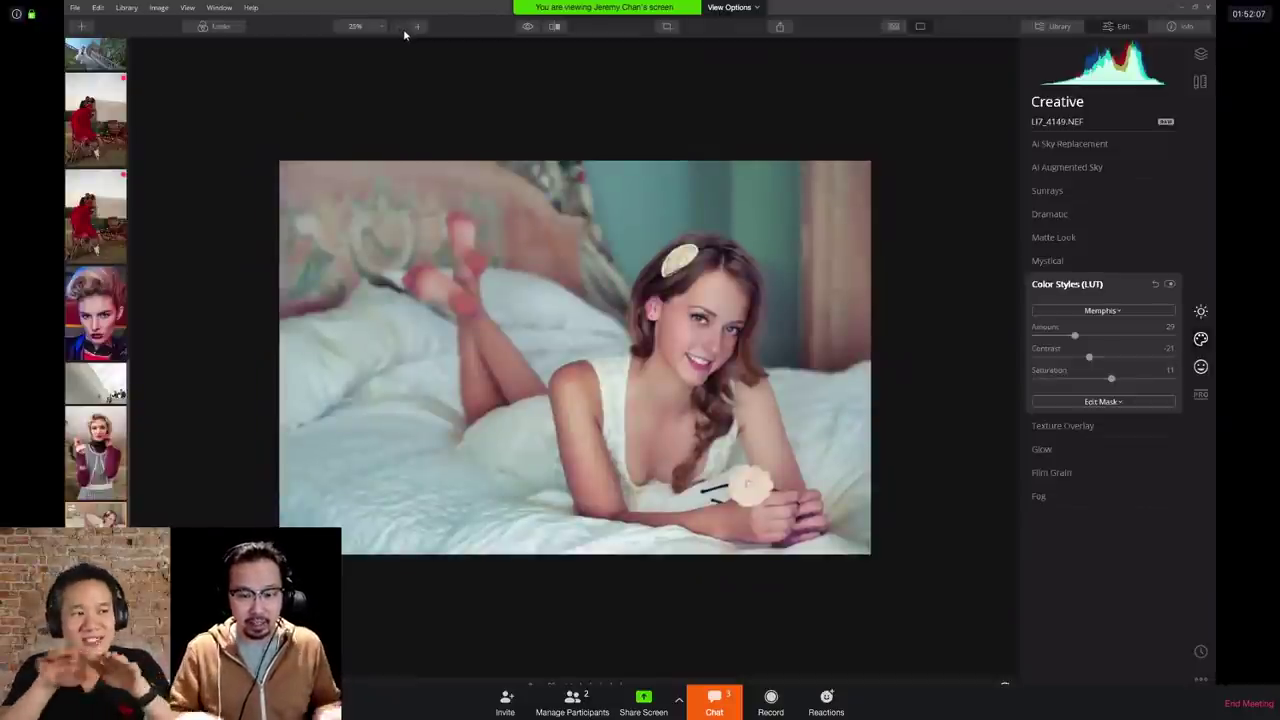
click(527, 28)
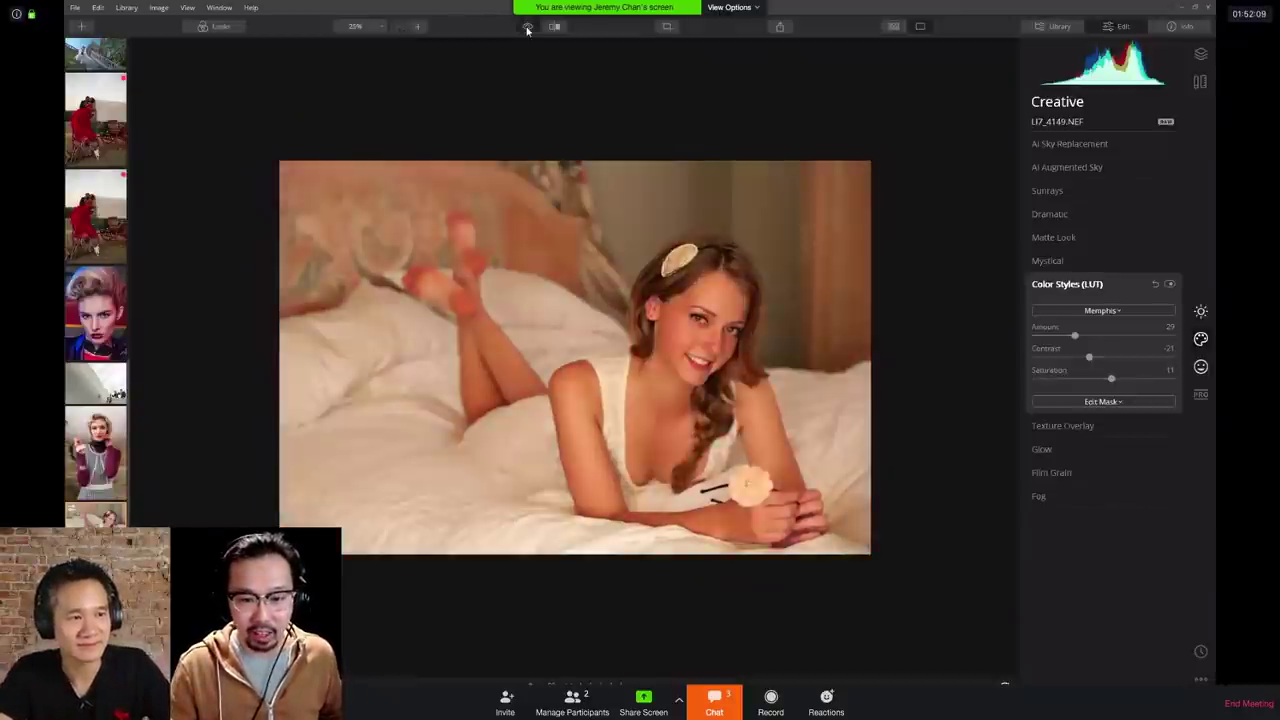
click(527, 28)
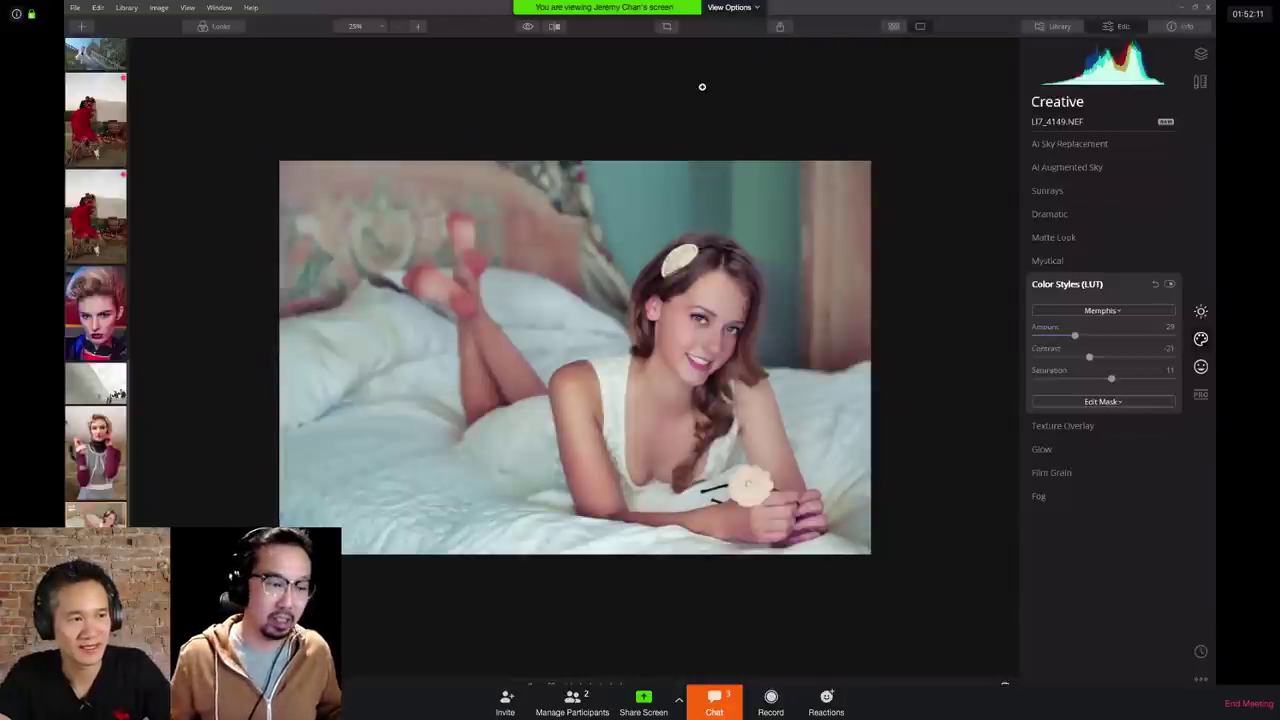
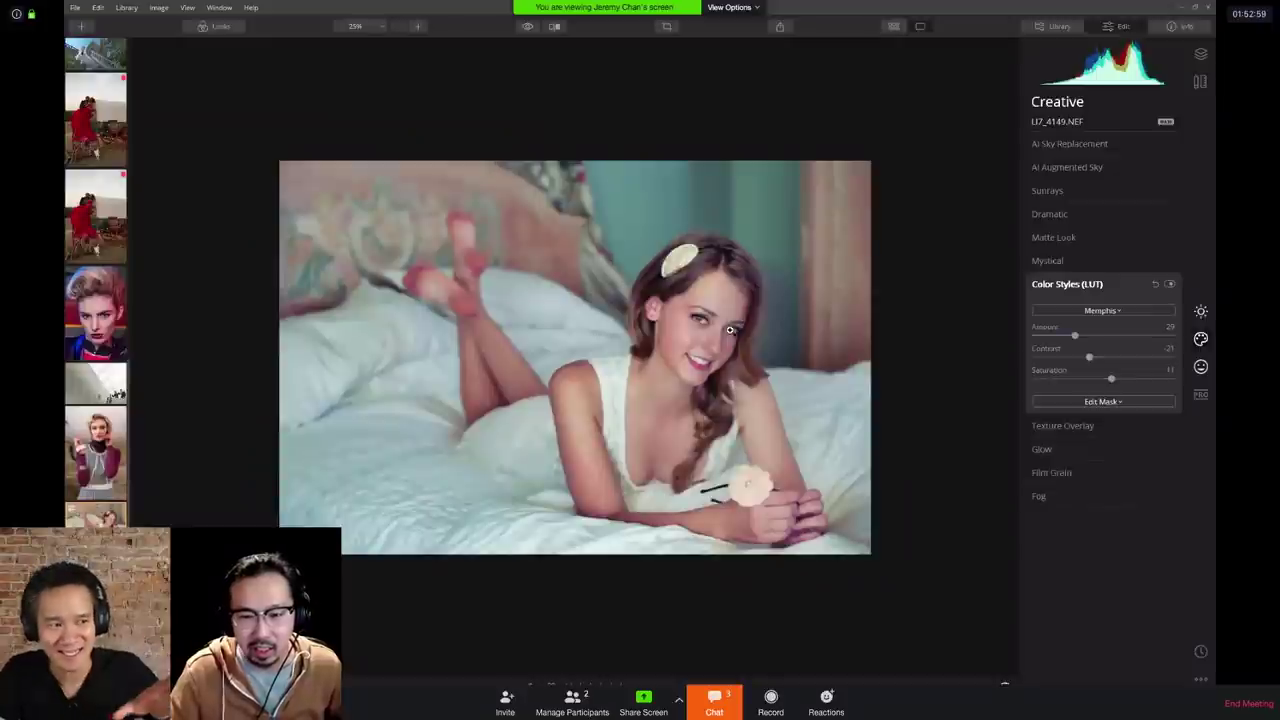
Step: Apply the Matte Look at Amount 54 with a slight Fade, viewing the photo at 100%
scroll(730, 329, up, 3)
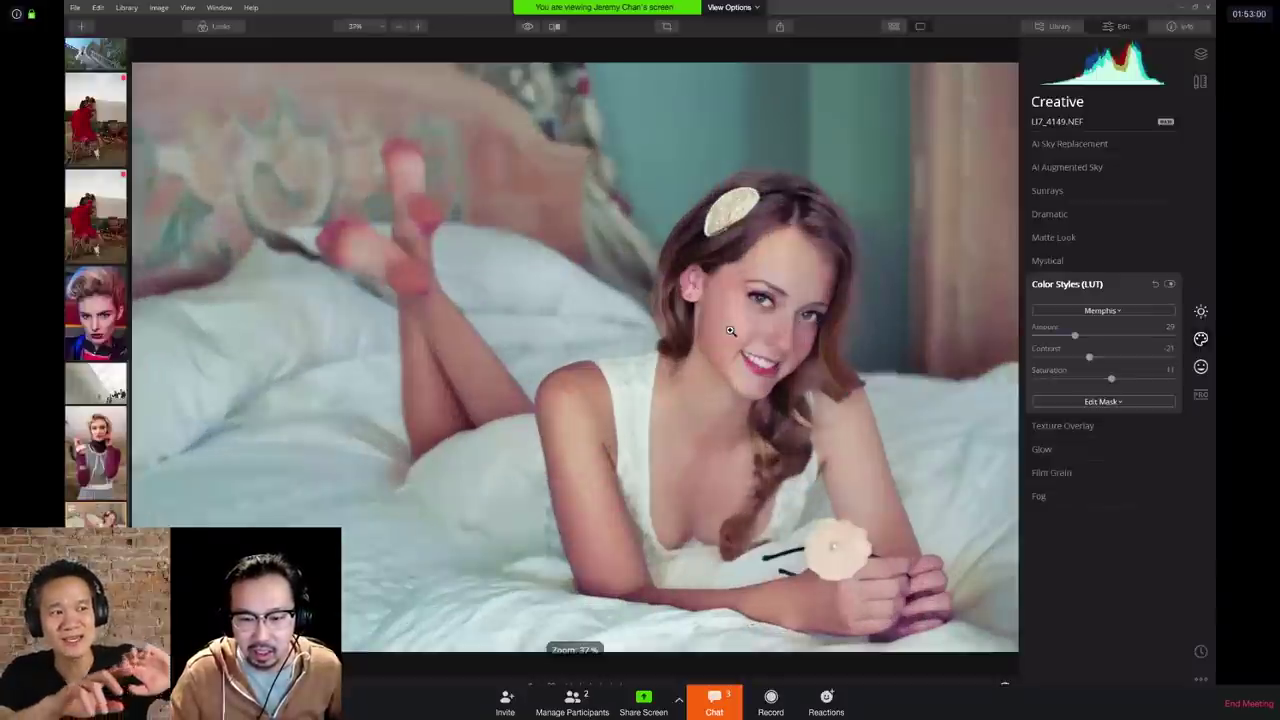
click(1054, 240)
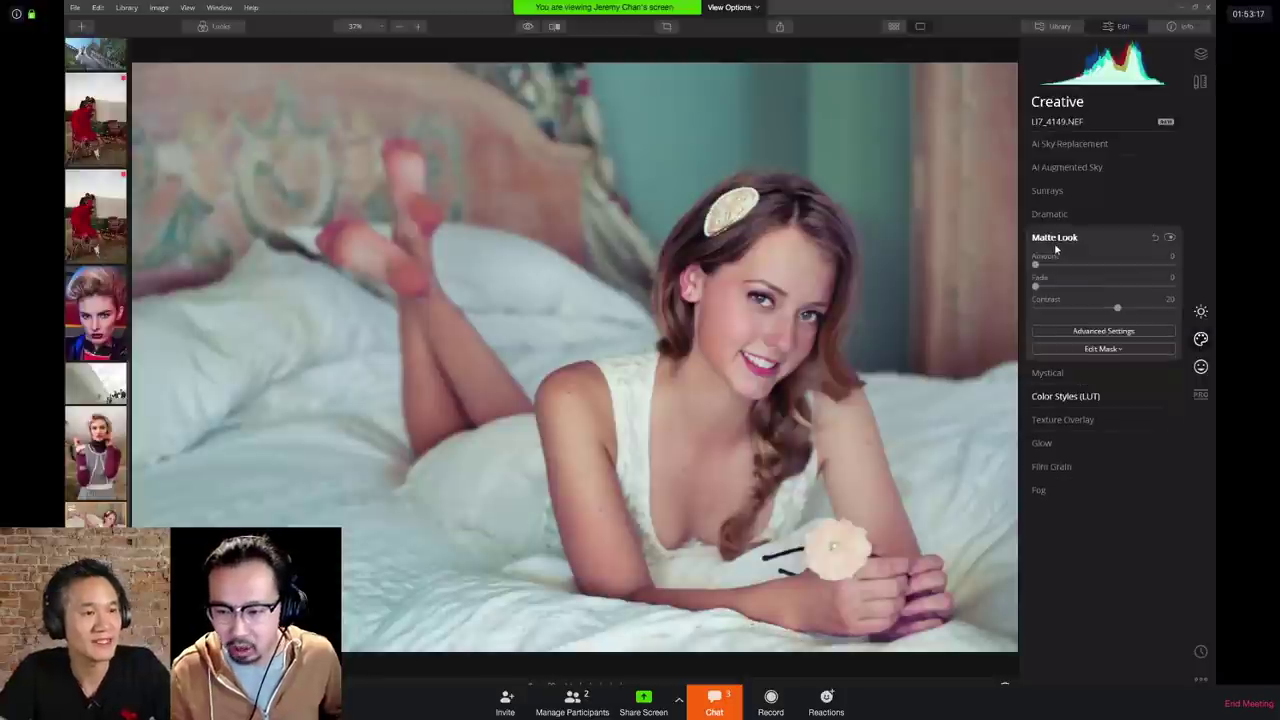
click(419, 26)
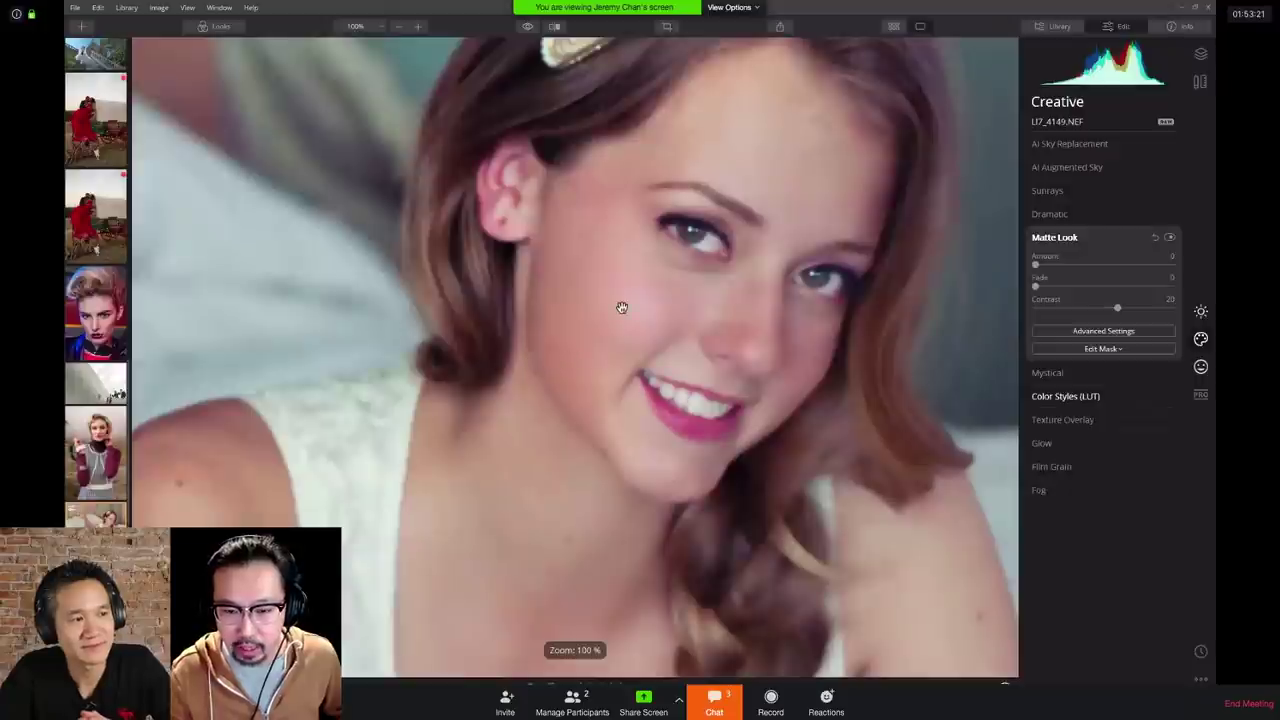
scroll(658, 349, up, 2)
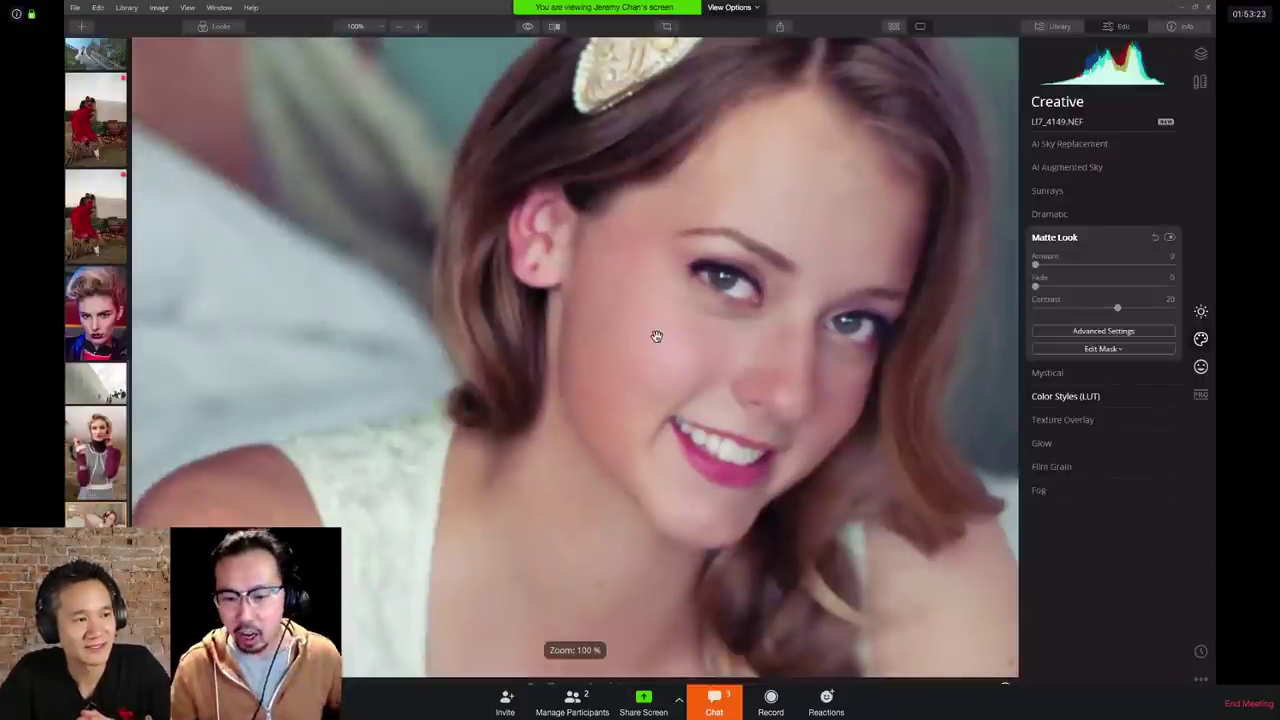
drag(1036, 264, 1110, 265)
drag(1036, 286, 1054, 286)
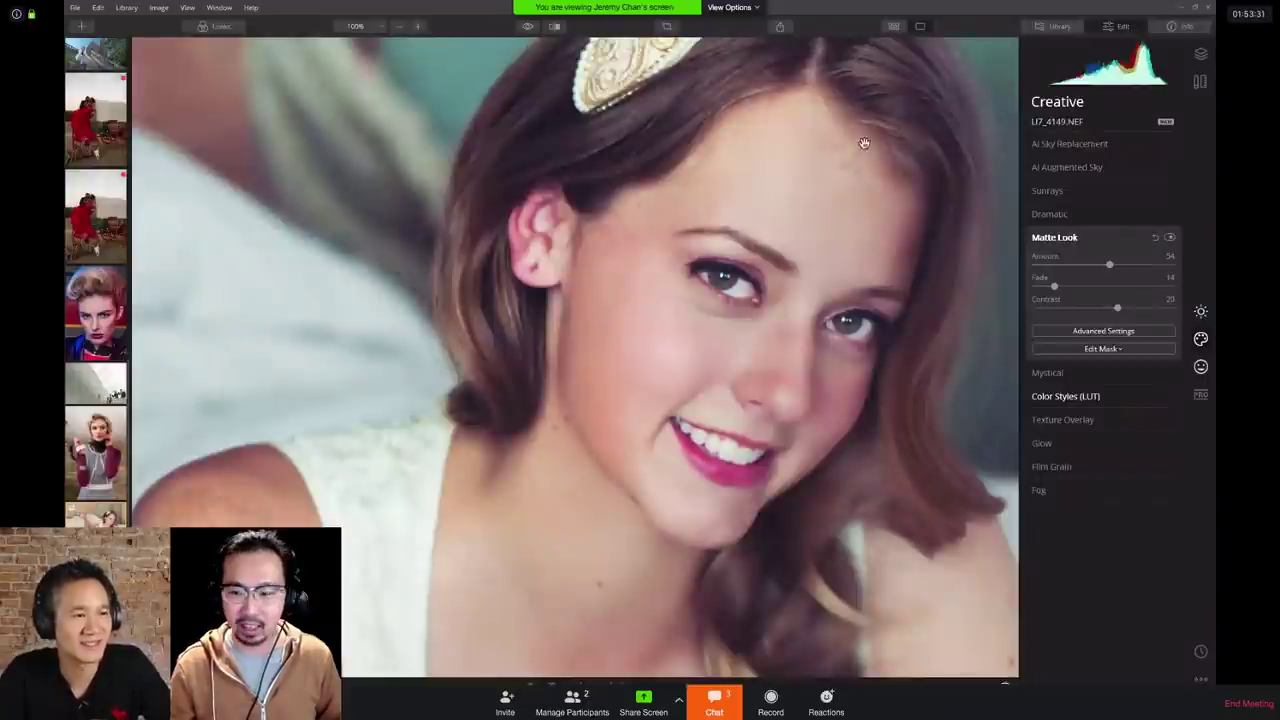
Step: Toggle the Matte Look off and on to compare before and after
click(1170, 238)
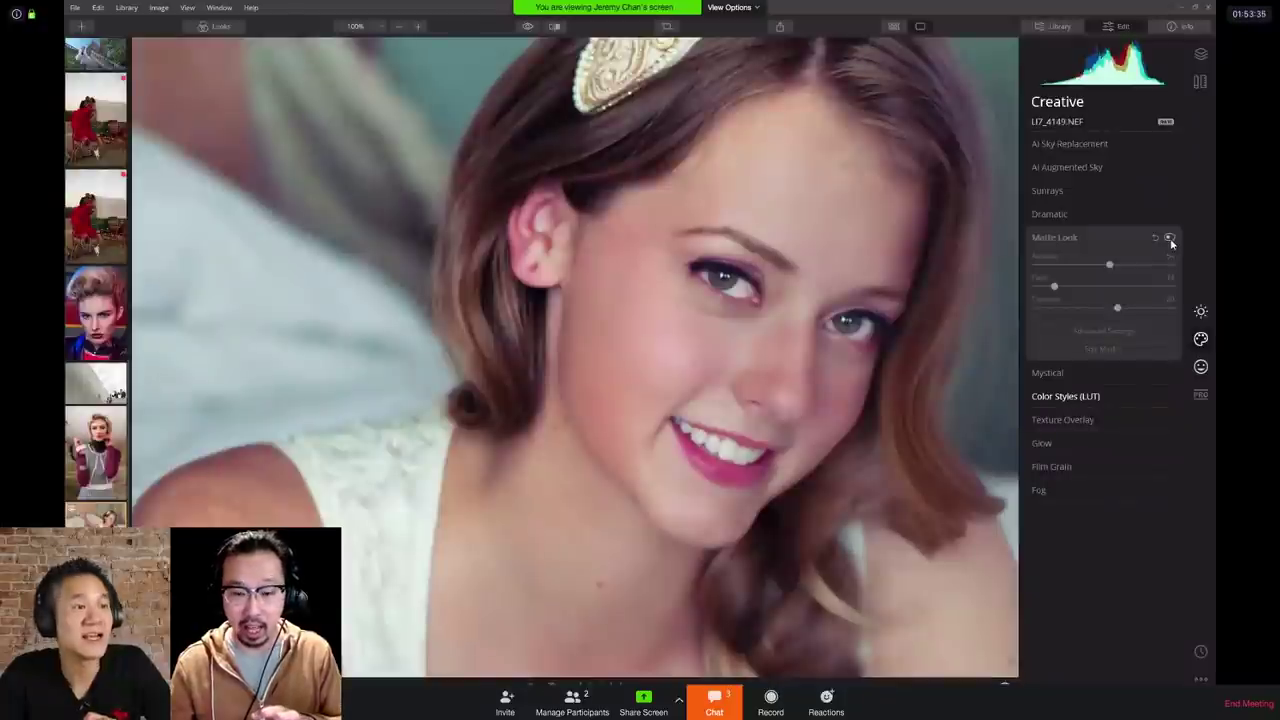
click(1170, 239)
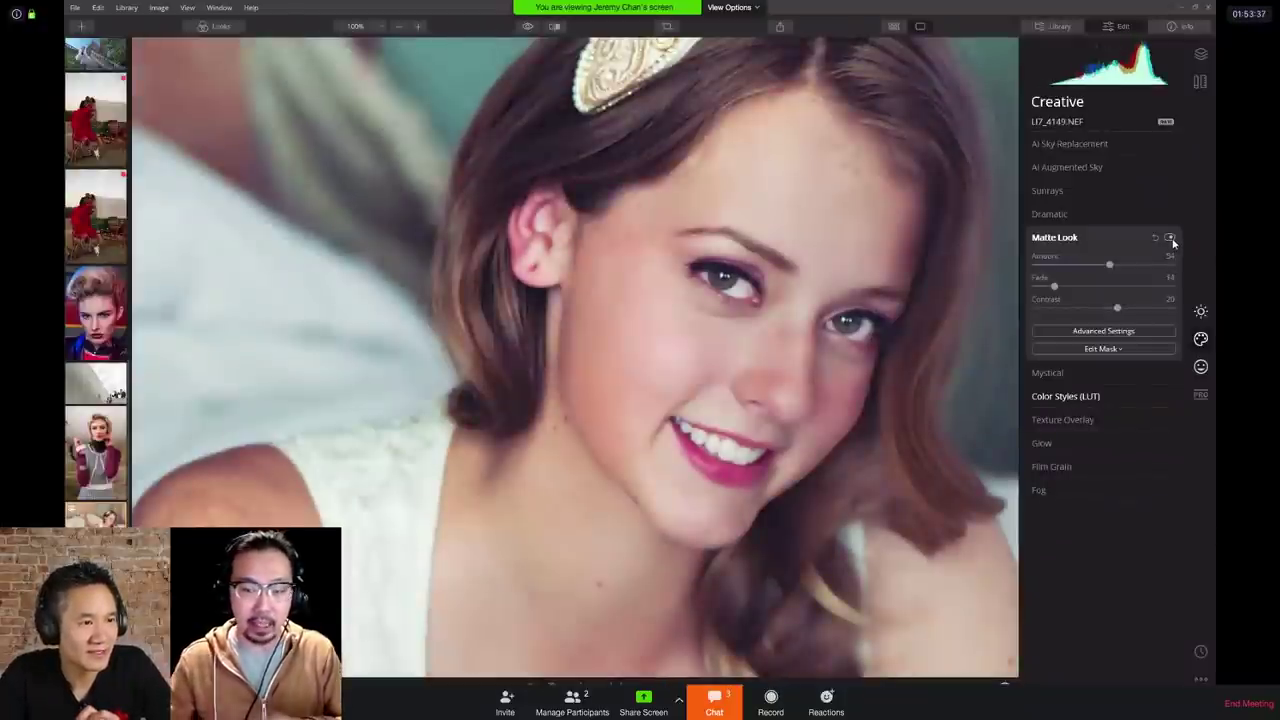
click(1170, 238)
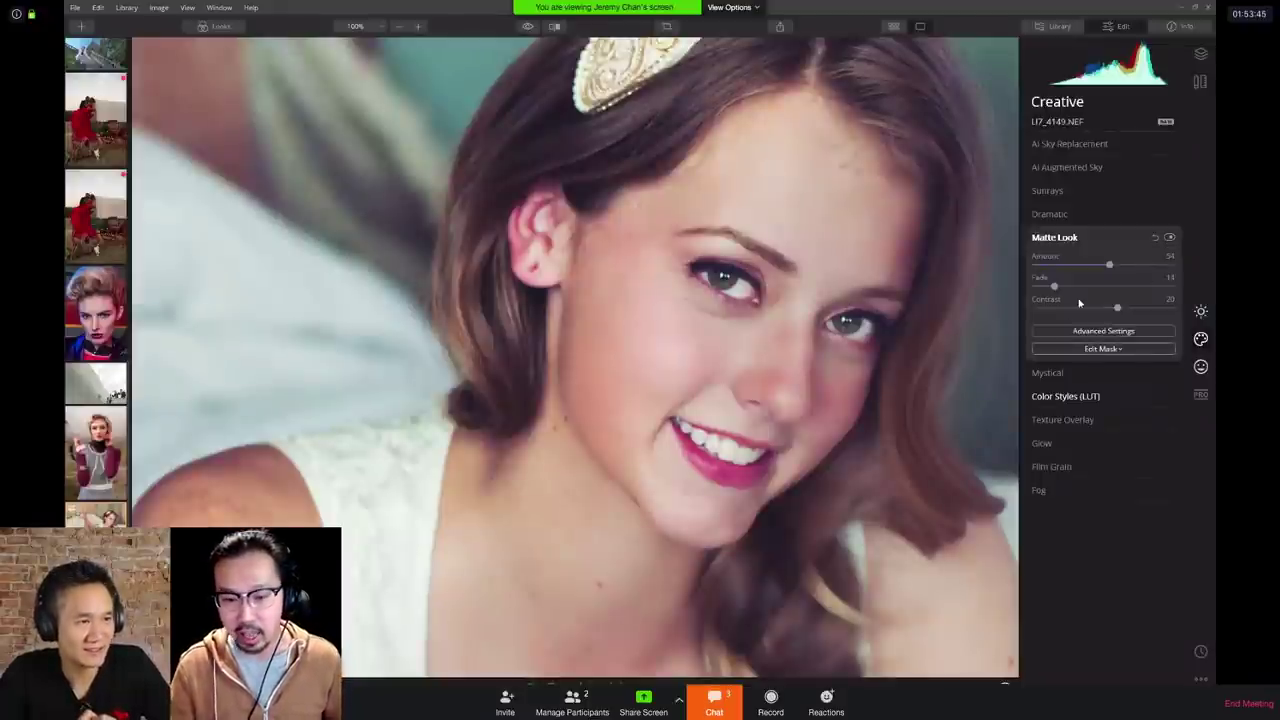
Step: Try Film Grain at Amount 22 with a smaller grain size, then return Amount to 0
click(1052, 467)
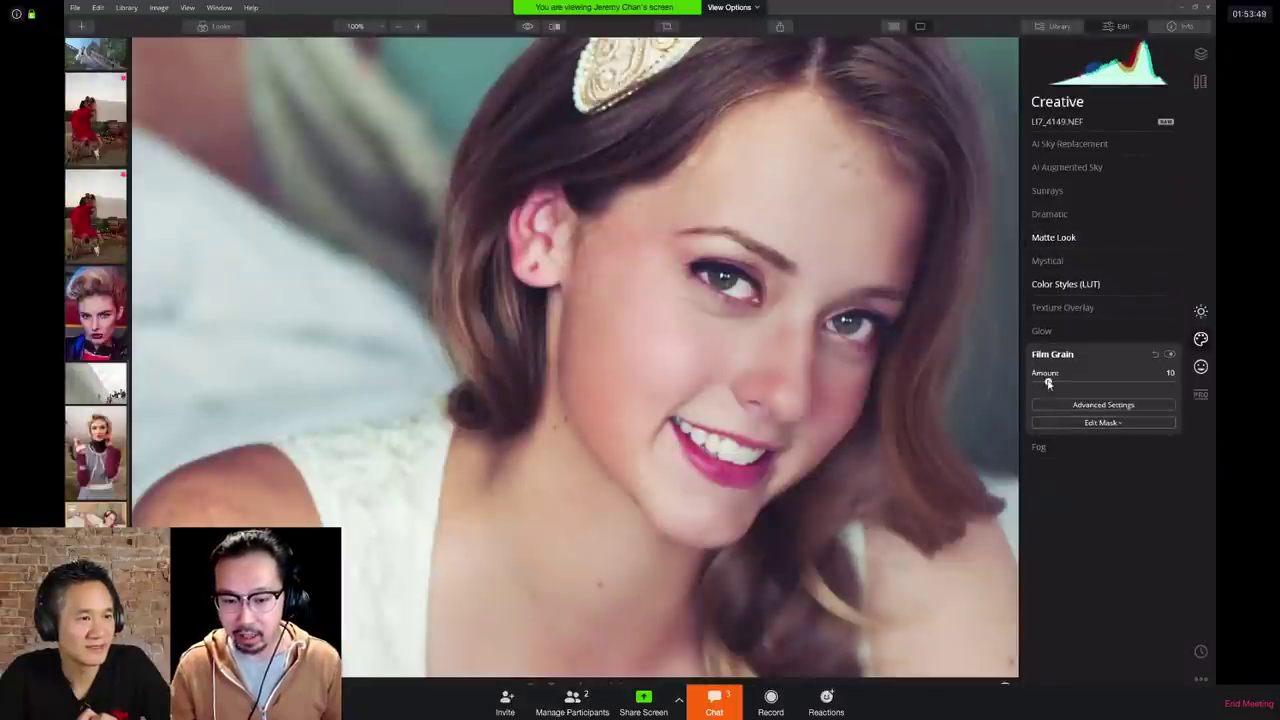
drag(1048, 383, 1065, 382)
click(1095, 404)
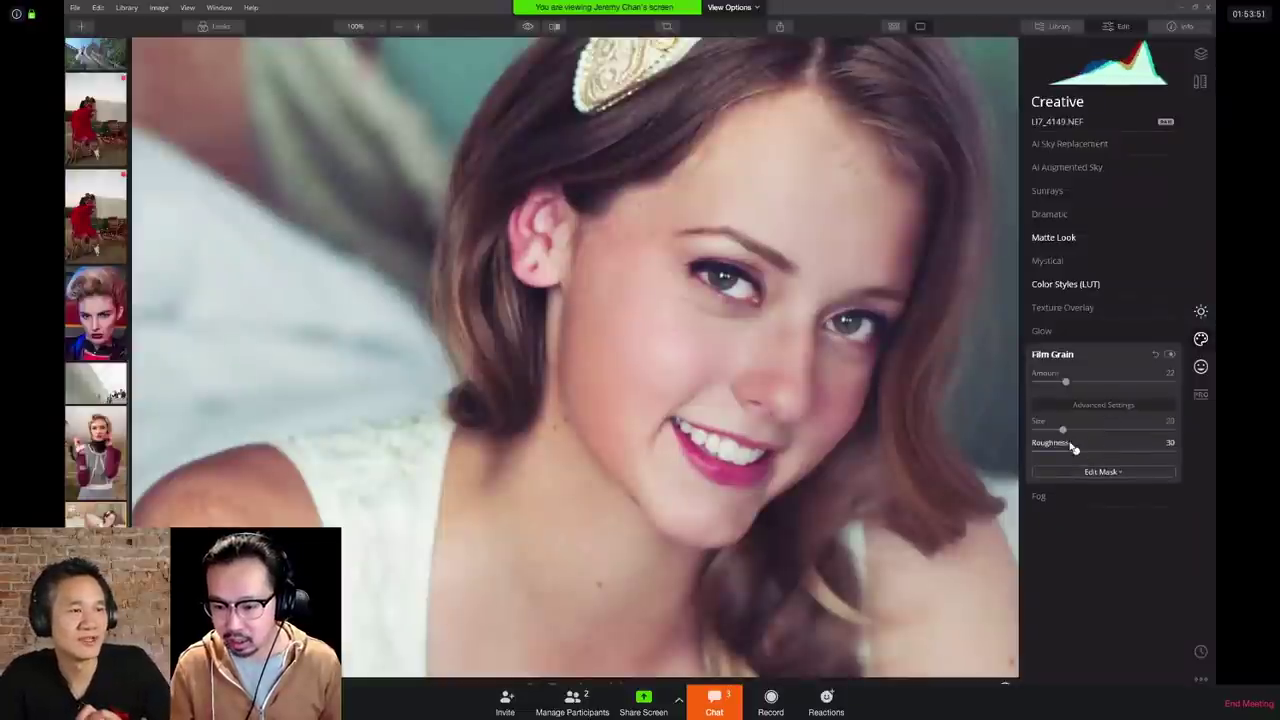
mouse_move(1062, 429)
mouse_down()
mouse_move(1051, 429)
mouse_move(1065, 452)
mouse_move(1043, 430)
mouse_move(1056, 452)
mouse_up()
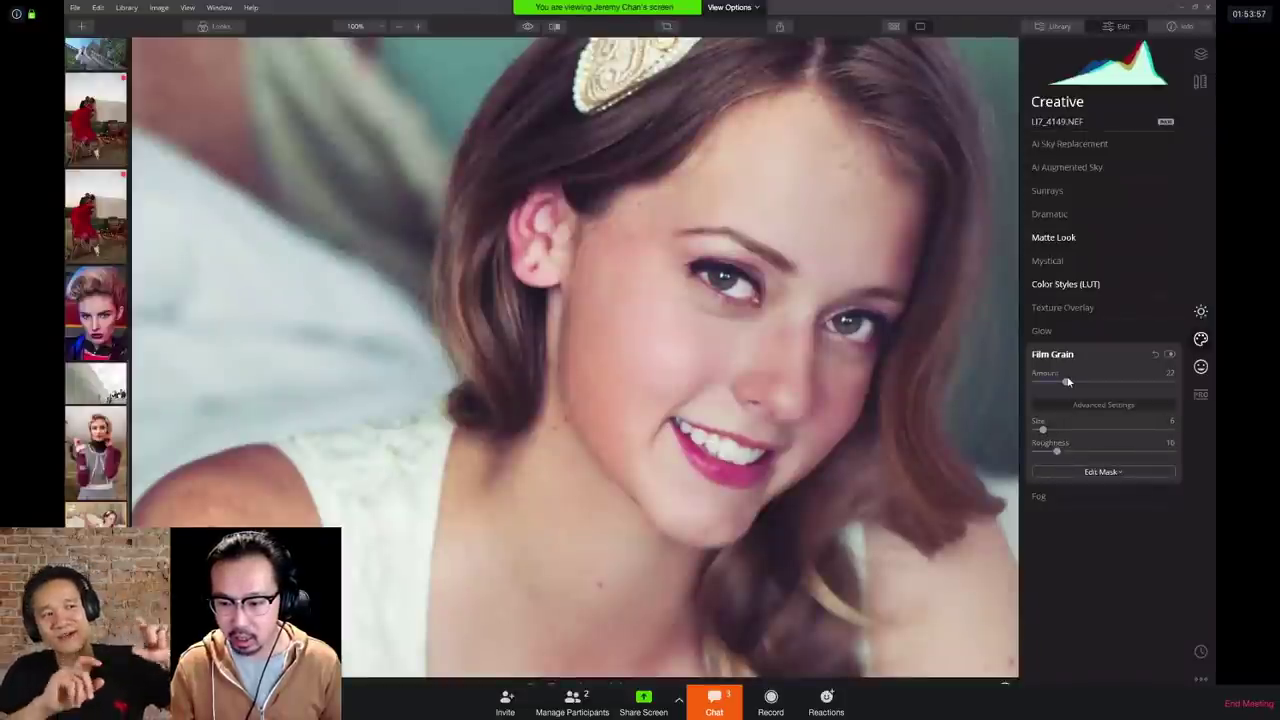
drag(1066, 382, 1048, 382)
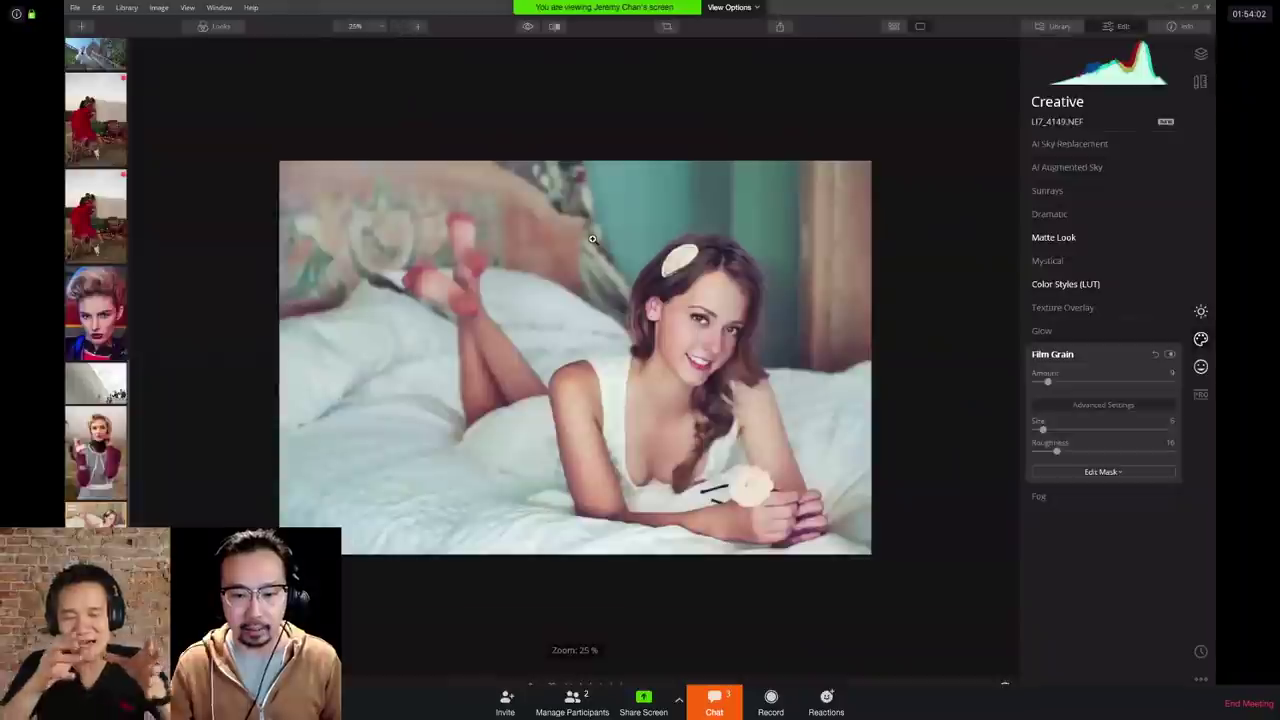
Step: Inspect the face at 100% zoom, then zoom back out to fit the whole photo
click(404, 29)
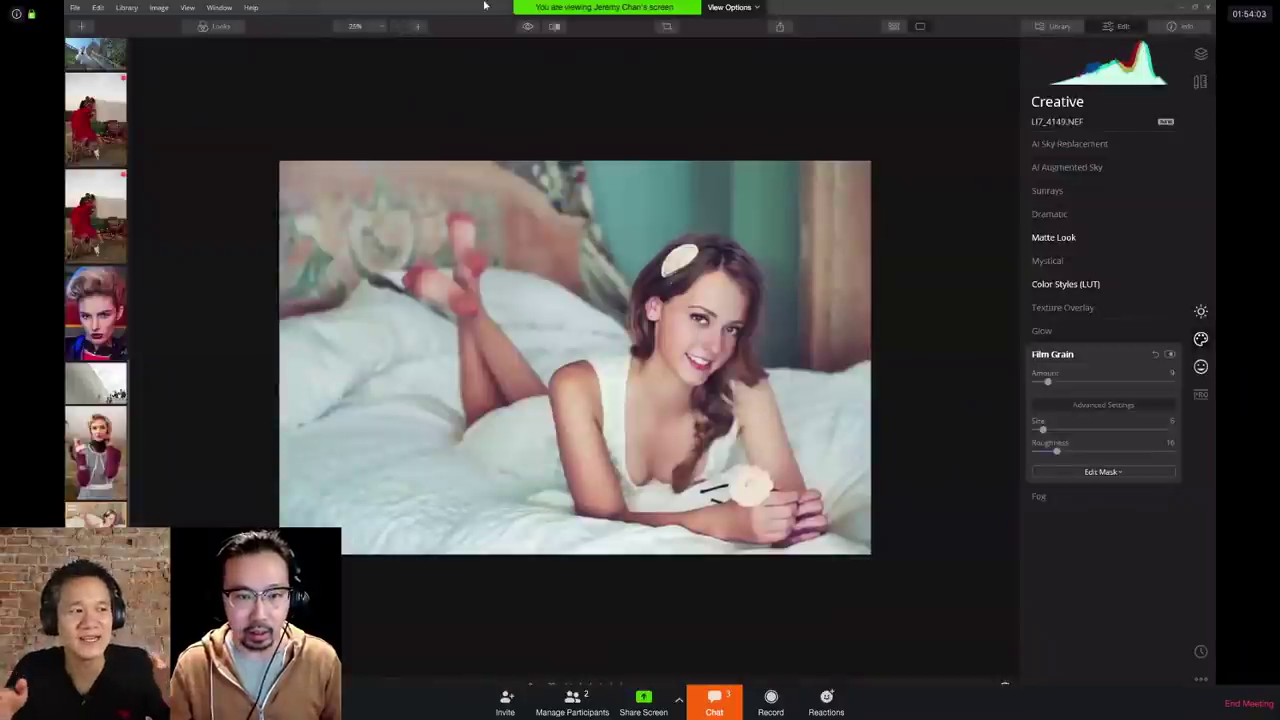
click(417, 26)
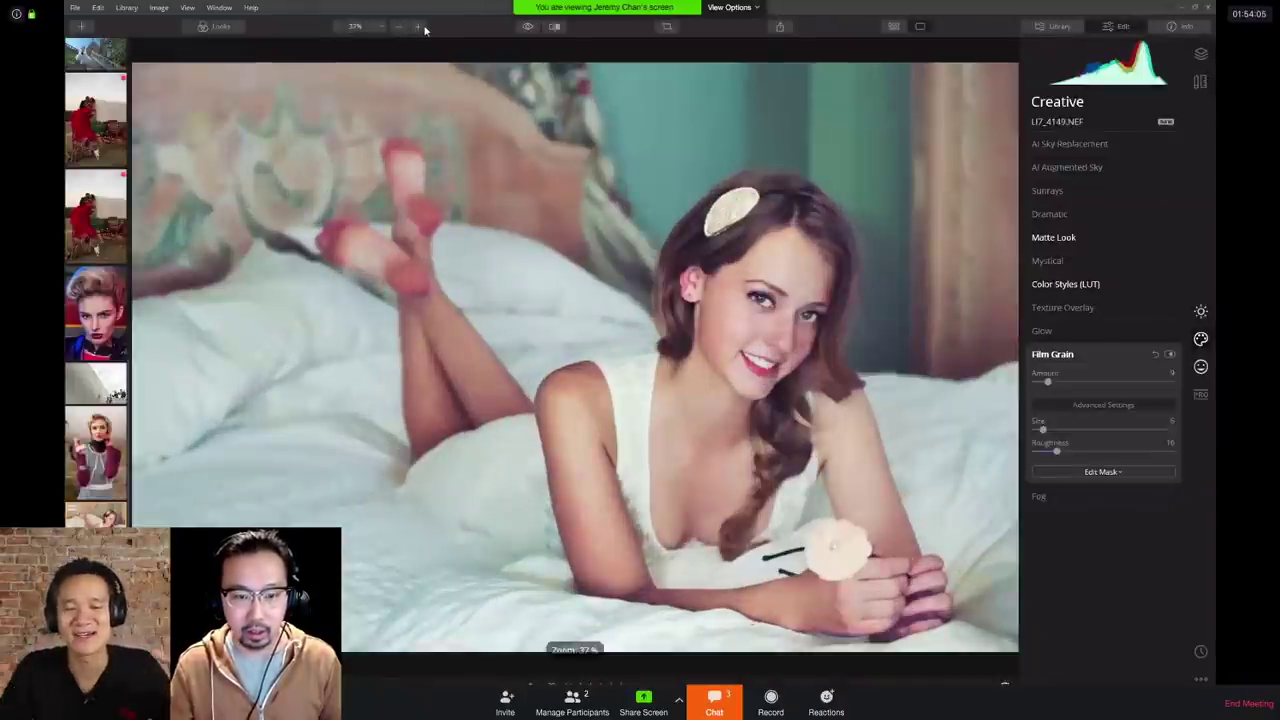
click(568, 400)
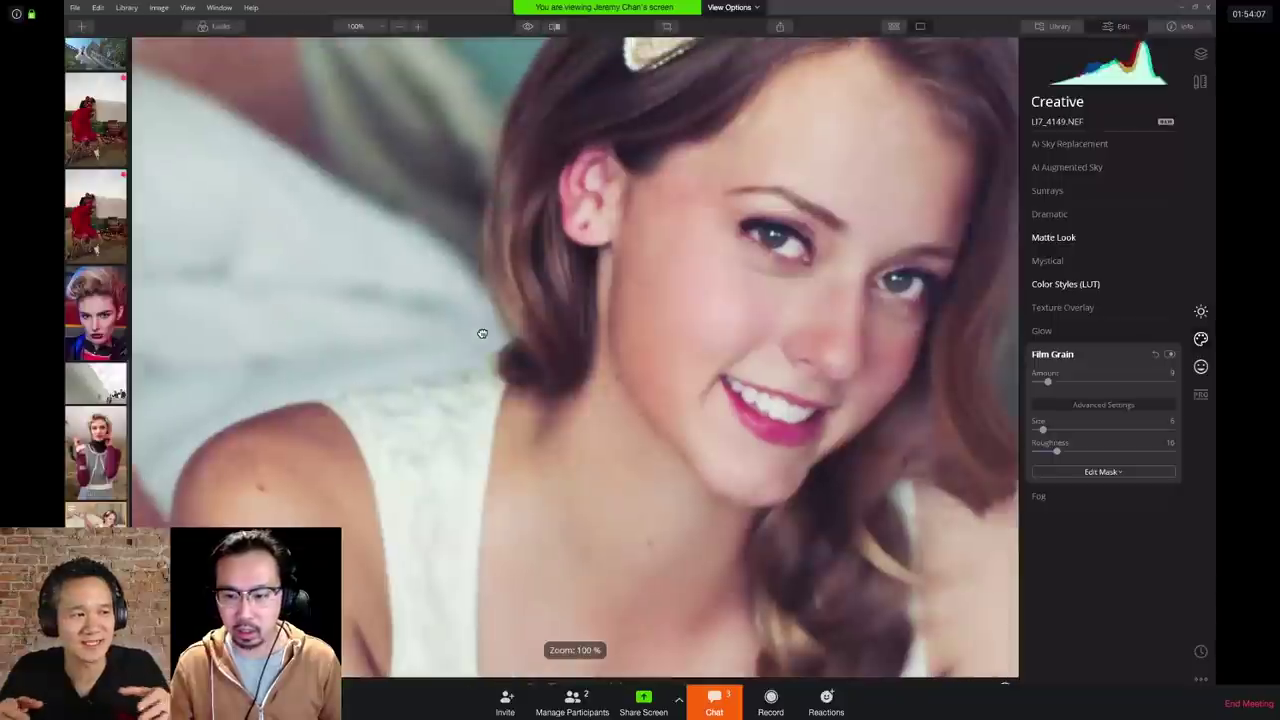
drag(936, 313, 872, 333)
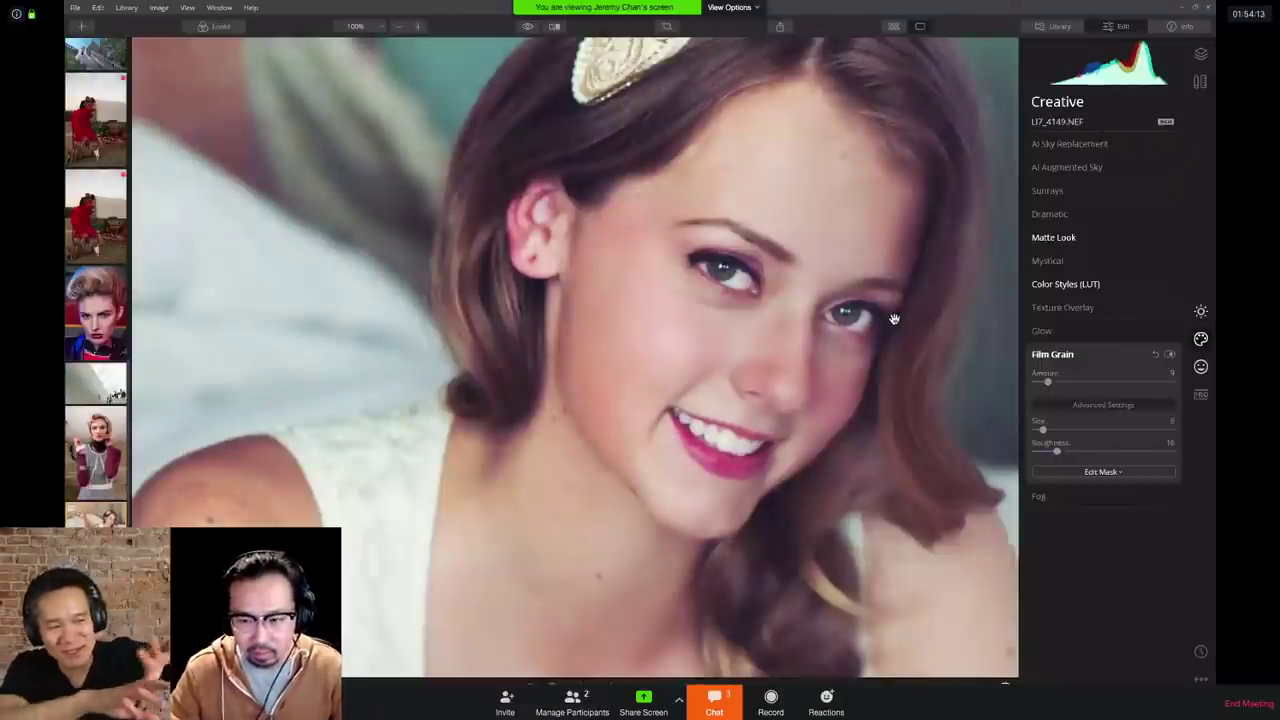
click(1050, 338)
click(1049, 337)
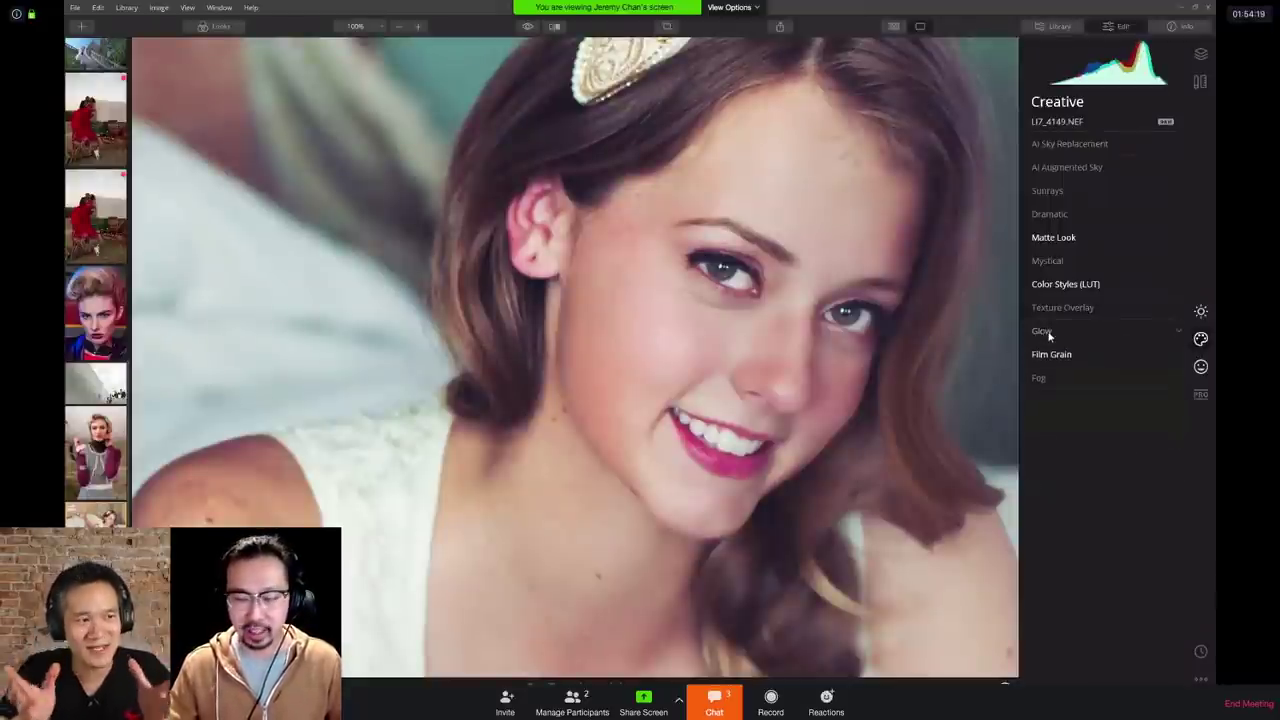
click(407, 28)
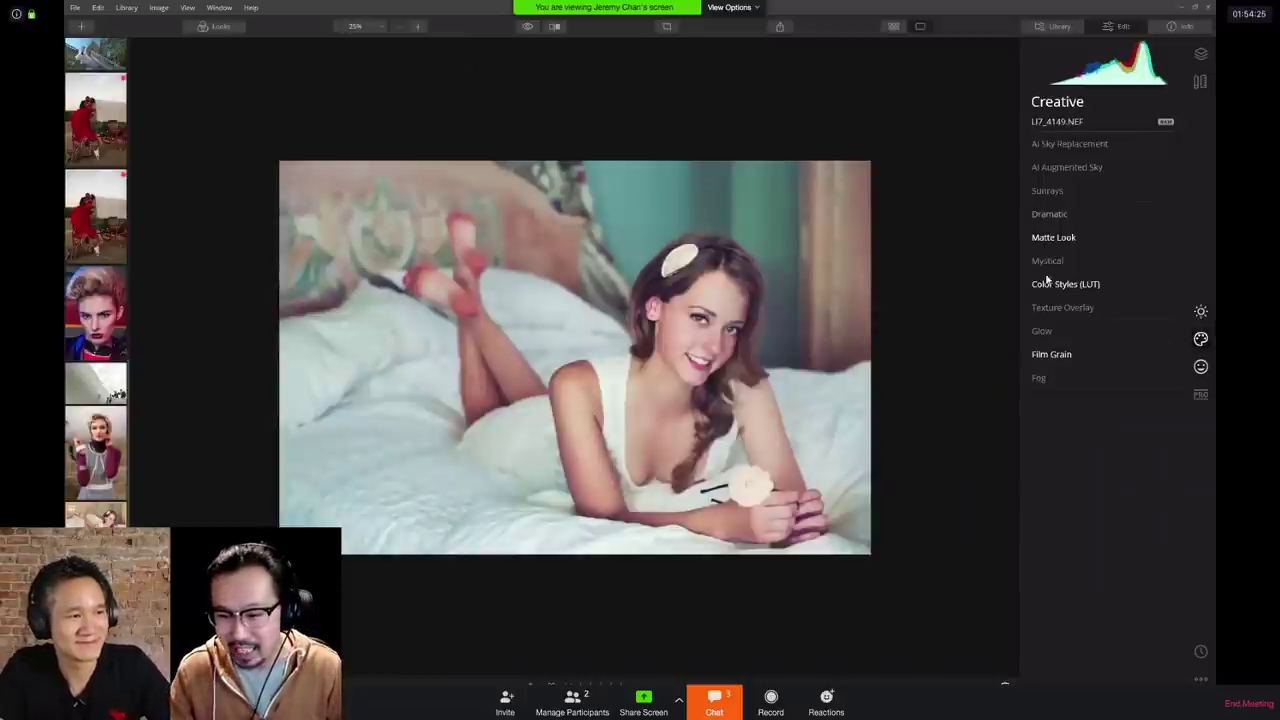
Step: Load OldPhotoTexture 4 from PS texture > #Vintage photo texture BW as the Texture Overlay
click(1055, 311)
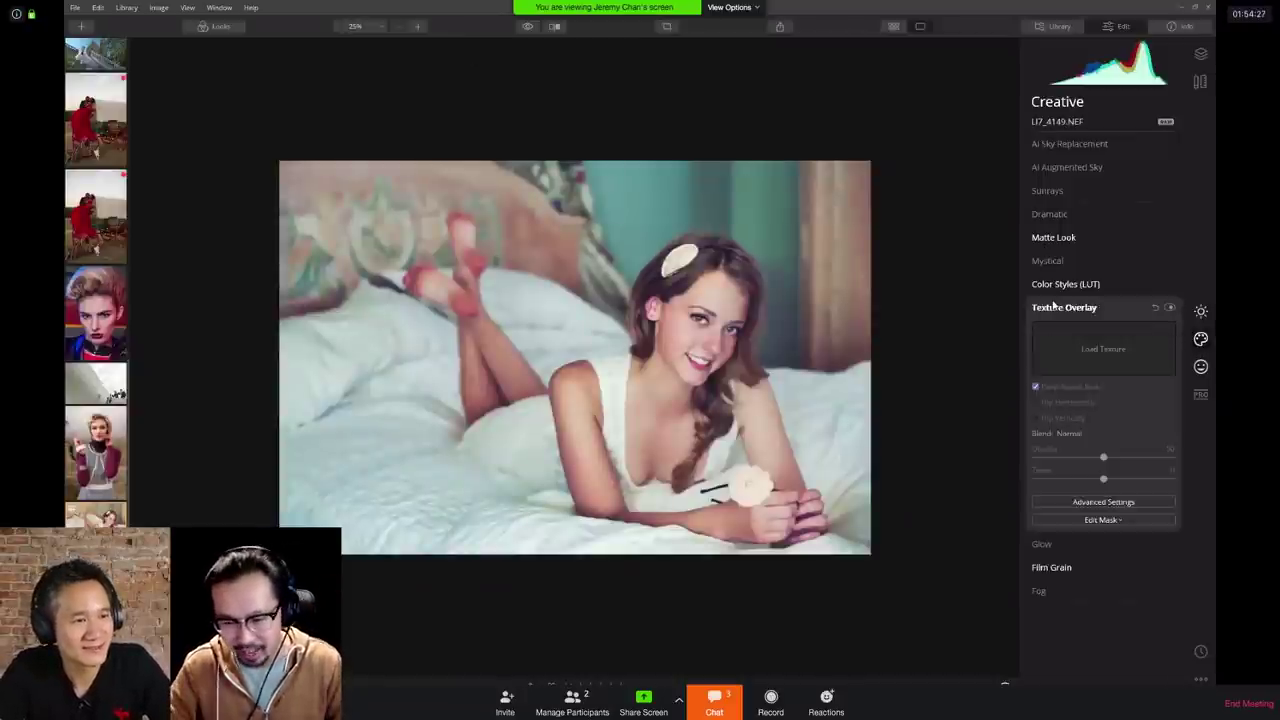
click(1126, 358)
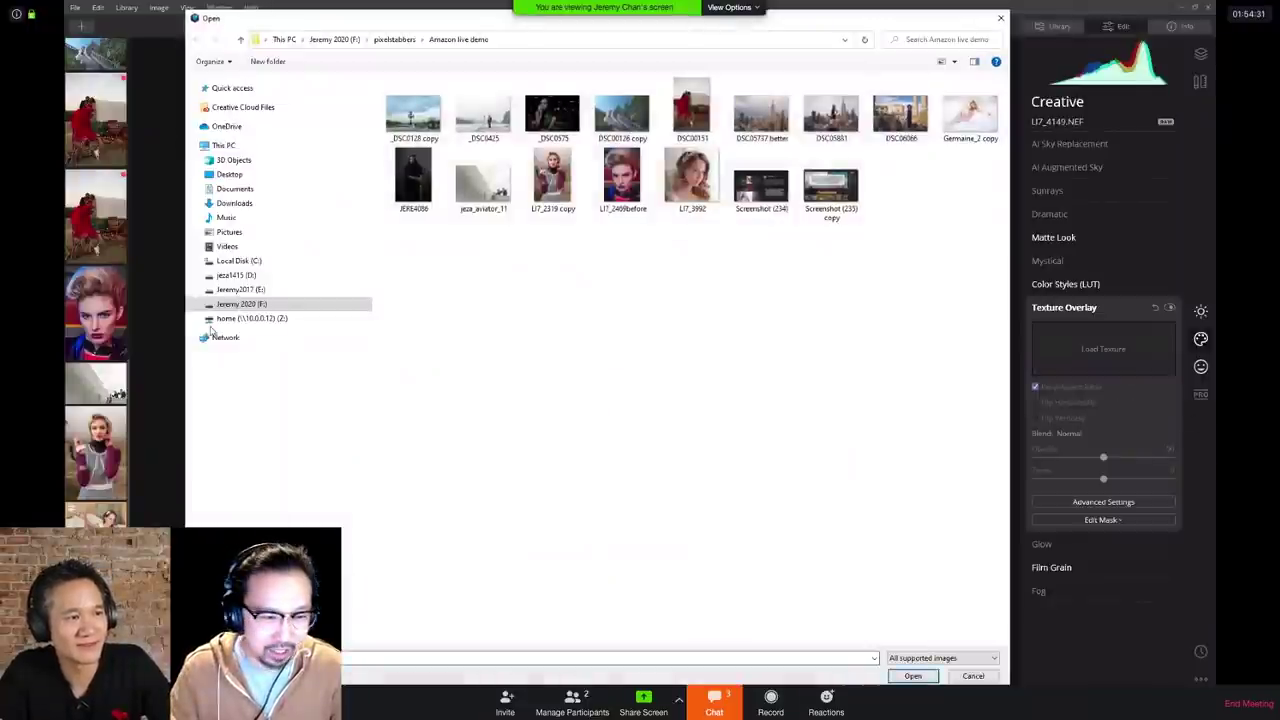
click(245, 290)
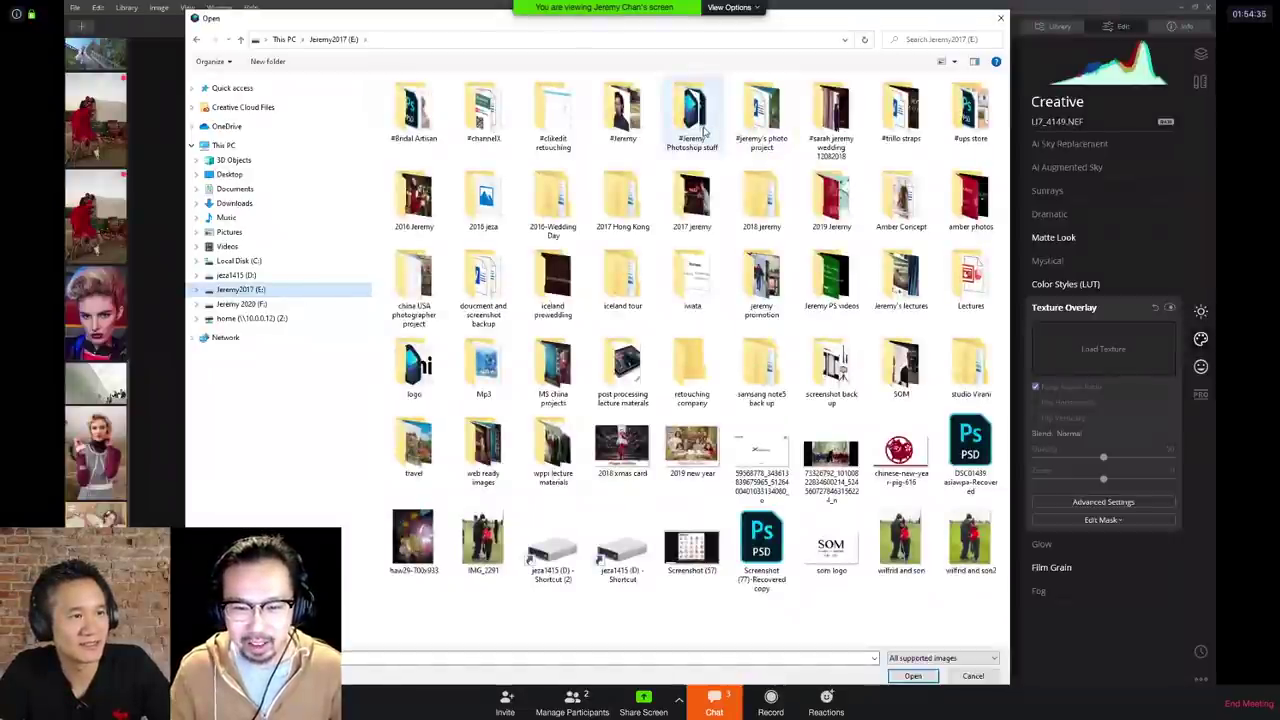
double_click(705, 130)
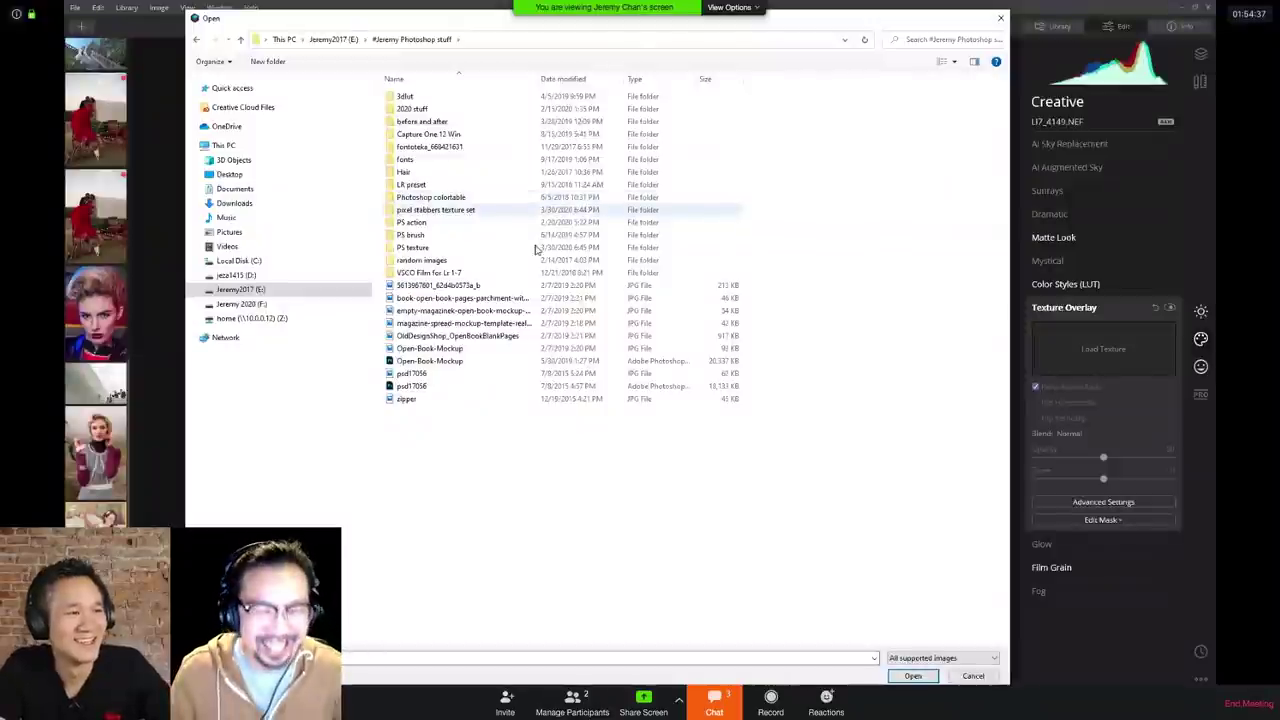
double_click(536, 249)
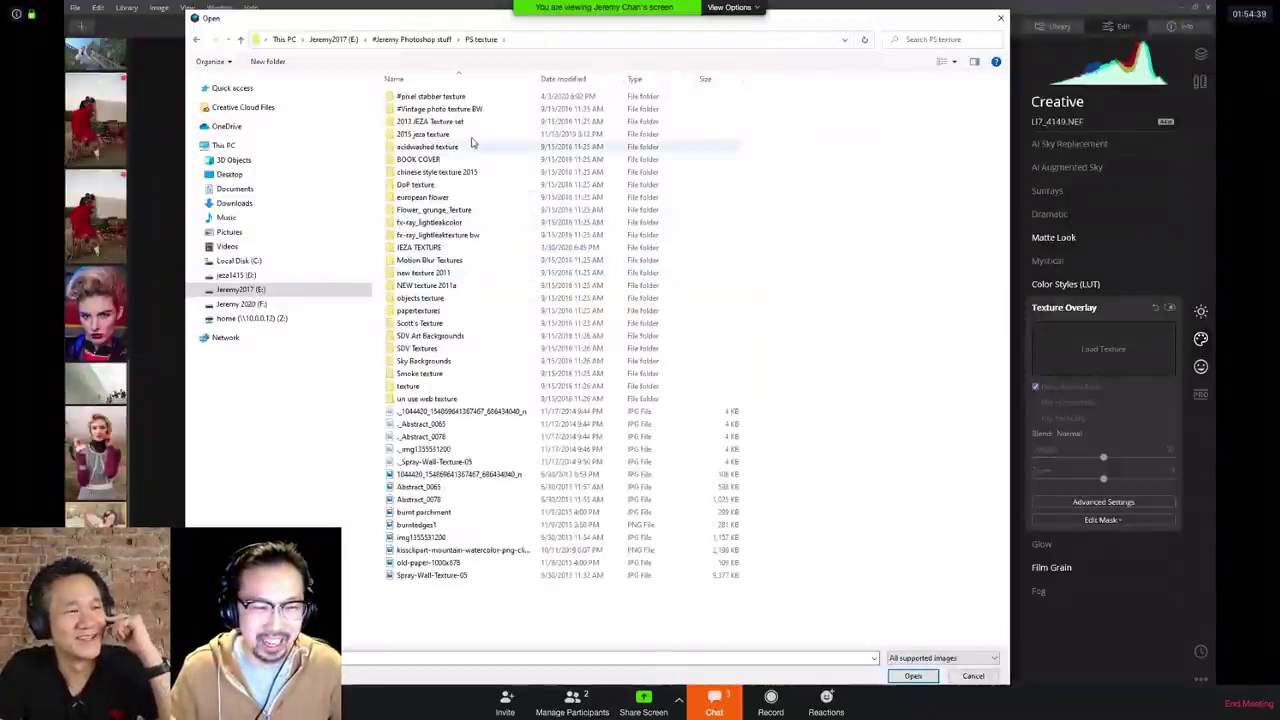
double_click(470, 108)
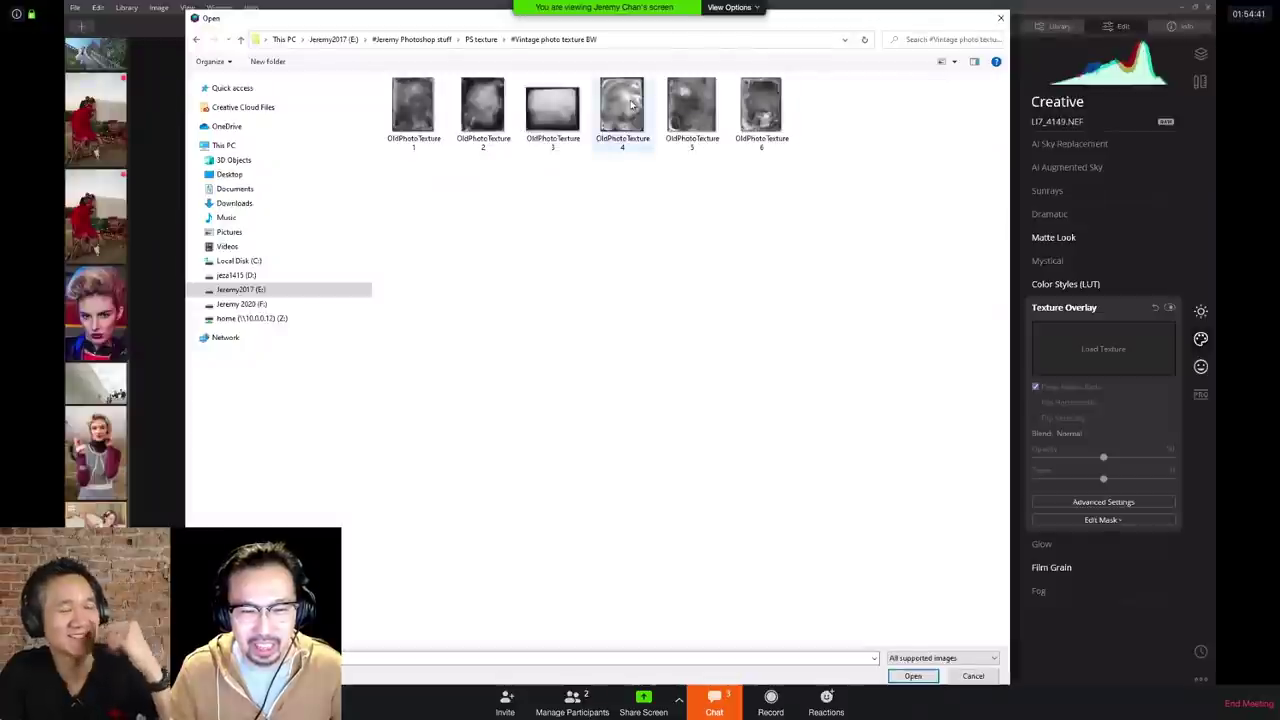
double_click(622, 105)
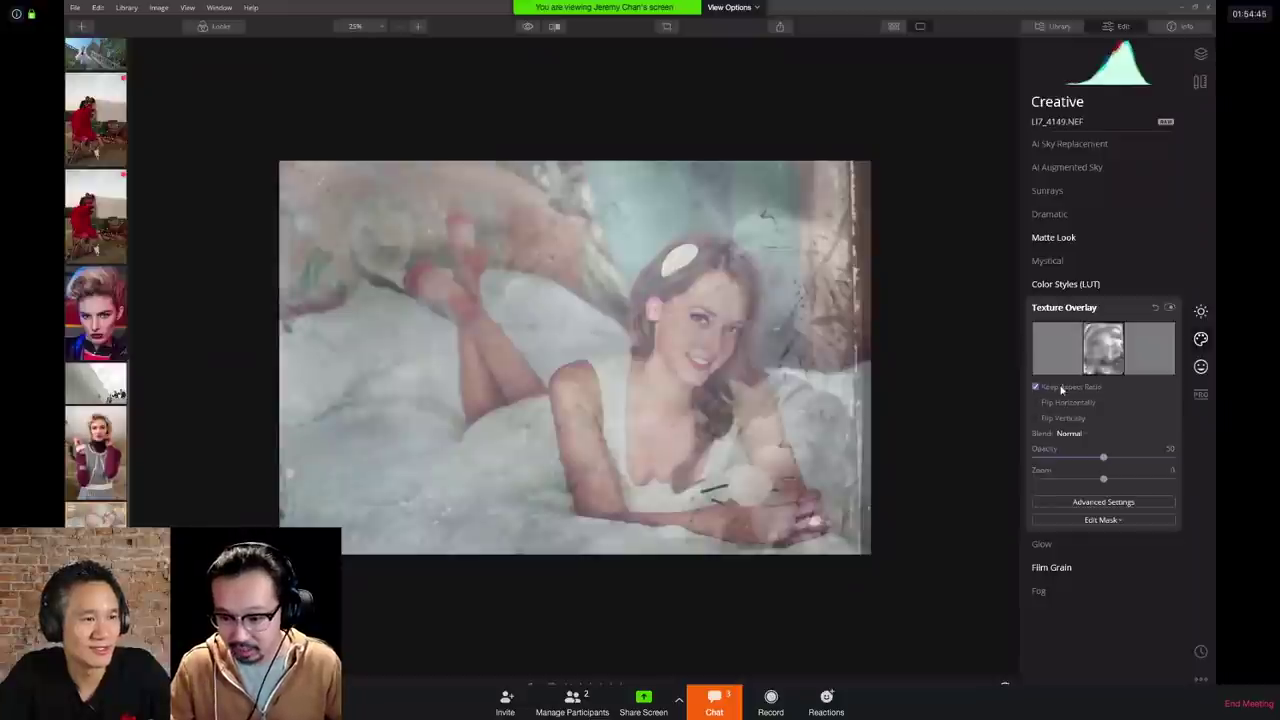
Step: Raise texture opacity, blend in Soft Light, compare on/off, and flip the texture horizontally
drag(1098, 456, 1112, 481)
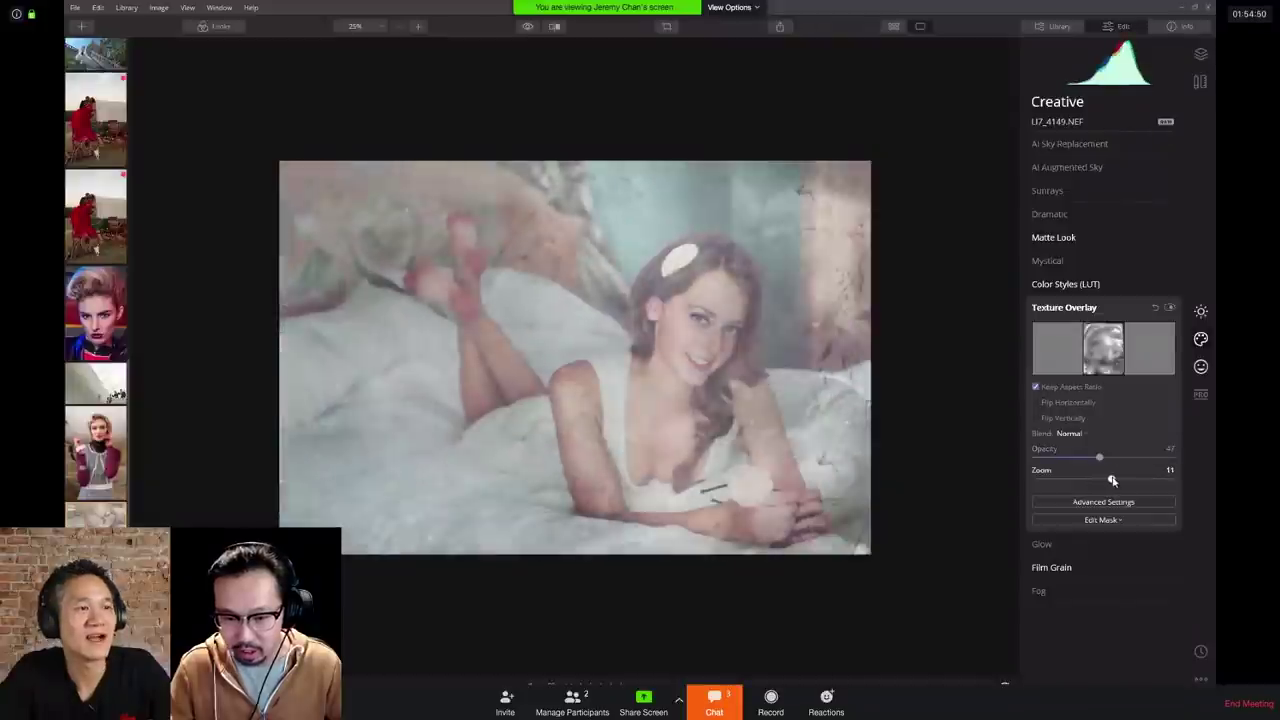
click(1066, 434)
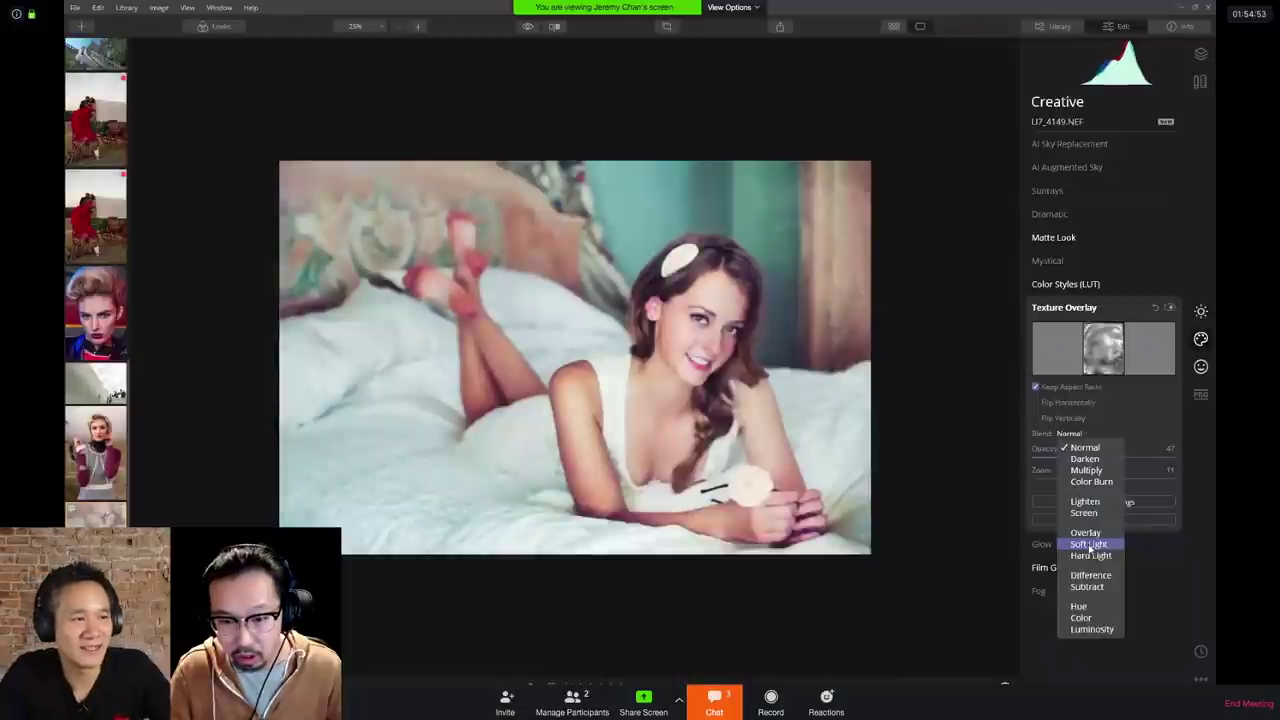
click(1090, 545)
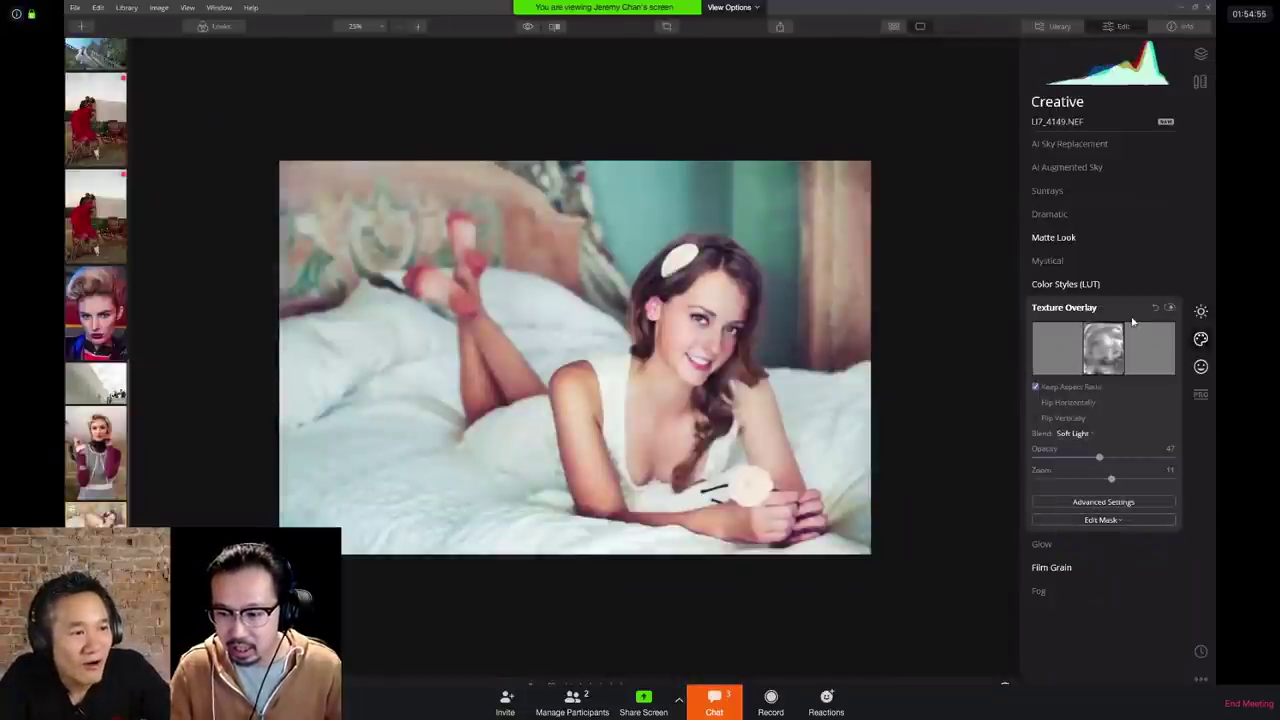
click(1169, 309)
click(1169, 309)
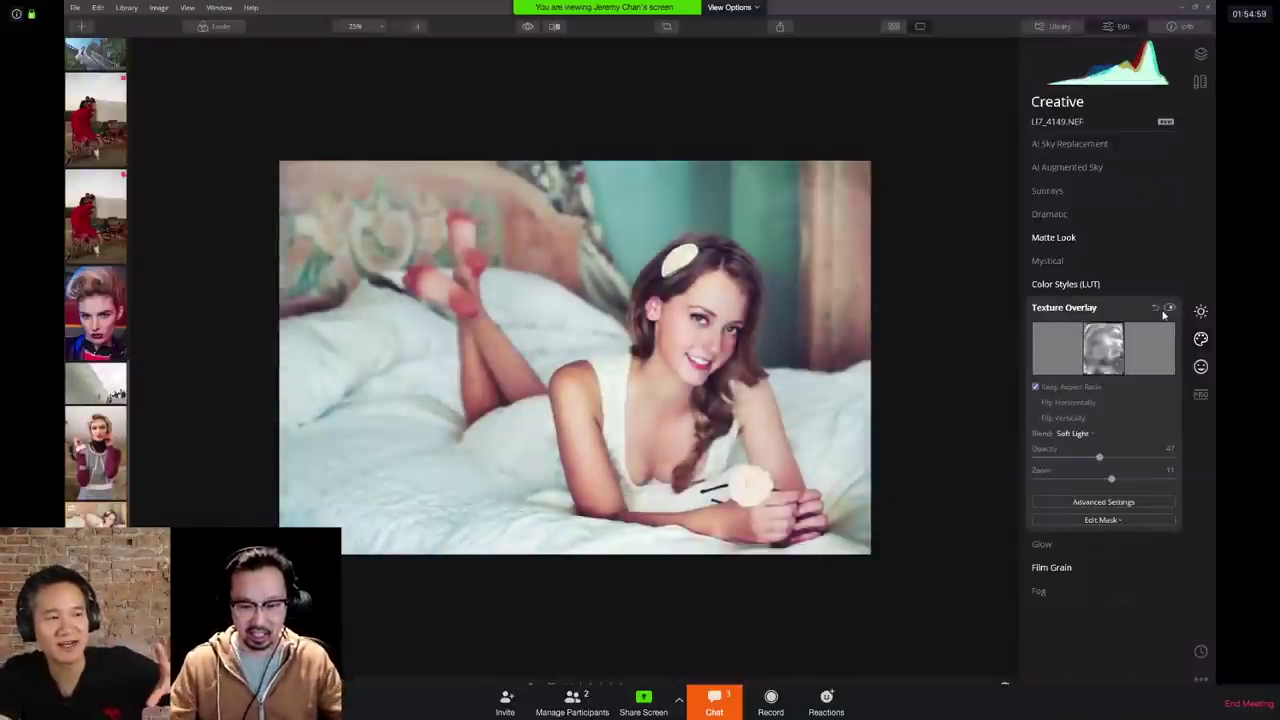
click(1036, 402)
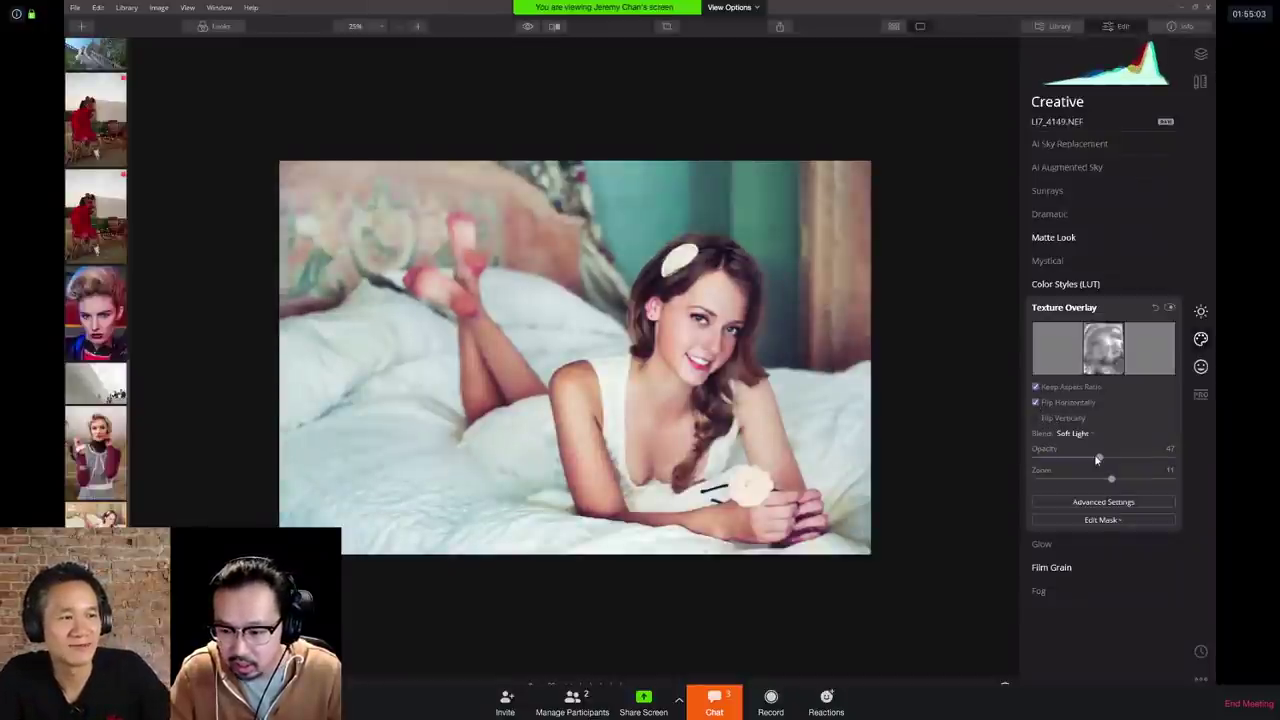
Step: Try Multiply and Overlay blends at lower opacity, then settle on Soft Light at 46
drag(1100, 457, 1112, 458)
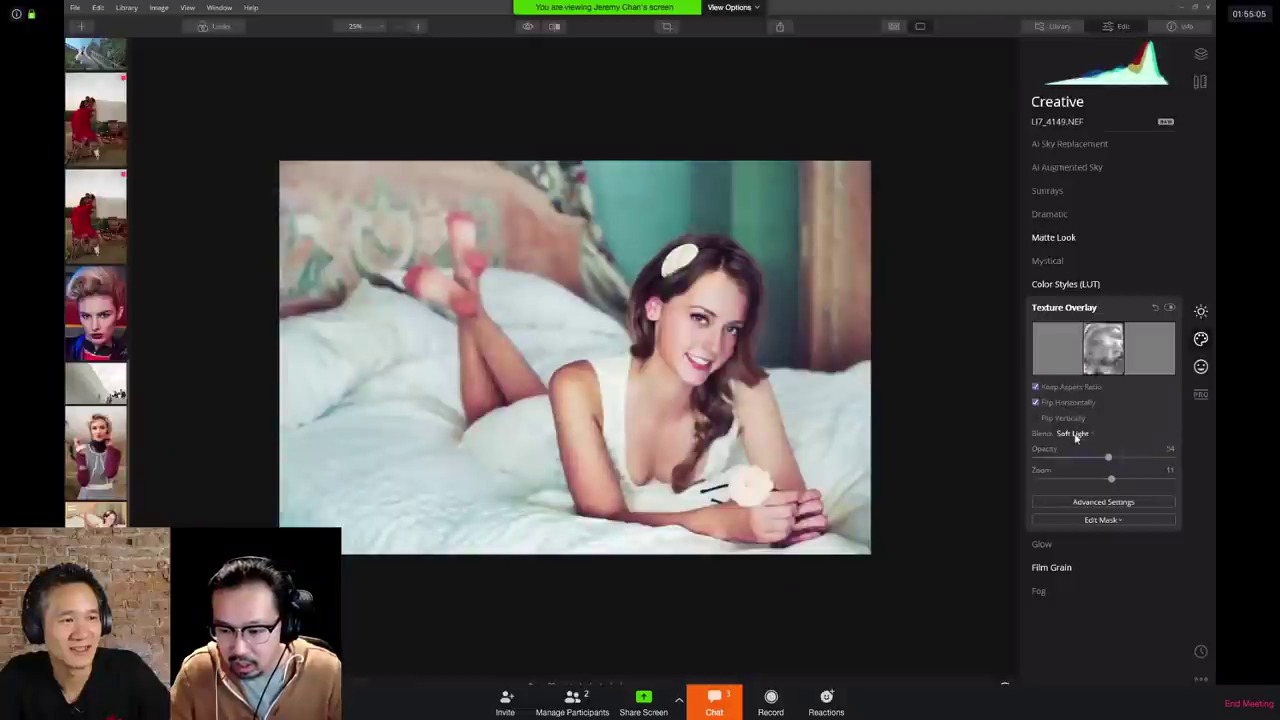
click(1073, 433)
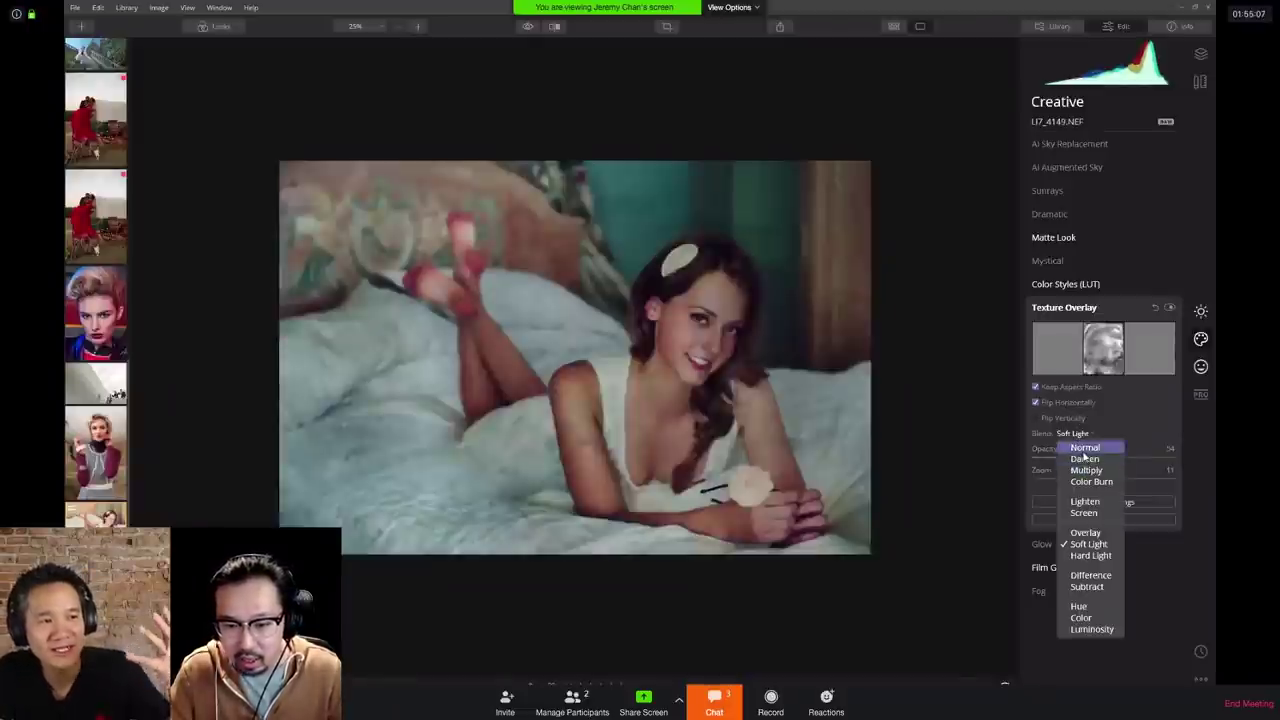
click(1084, 470)
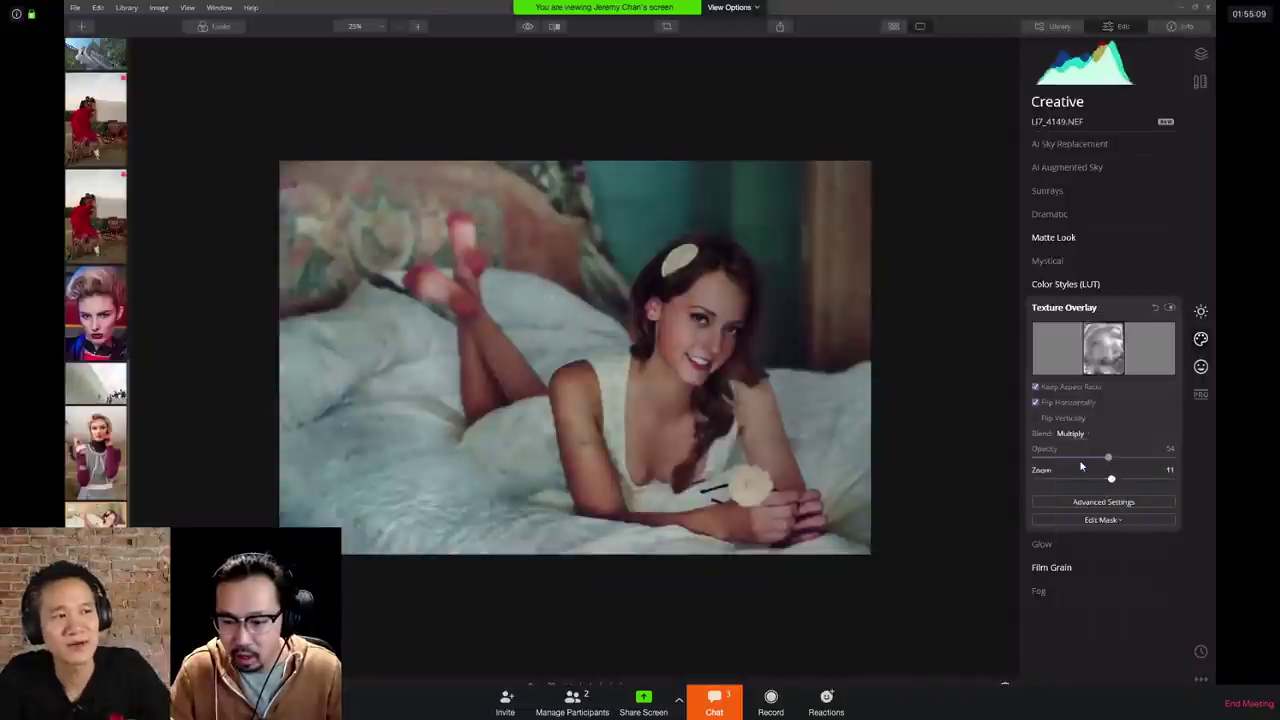
drag(1107, 458, 1067, 458)
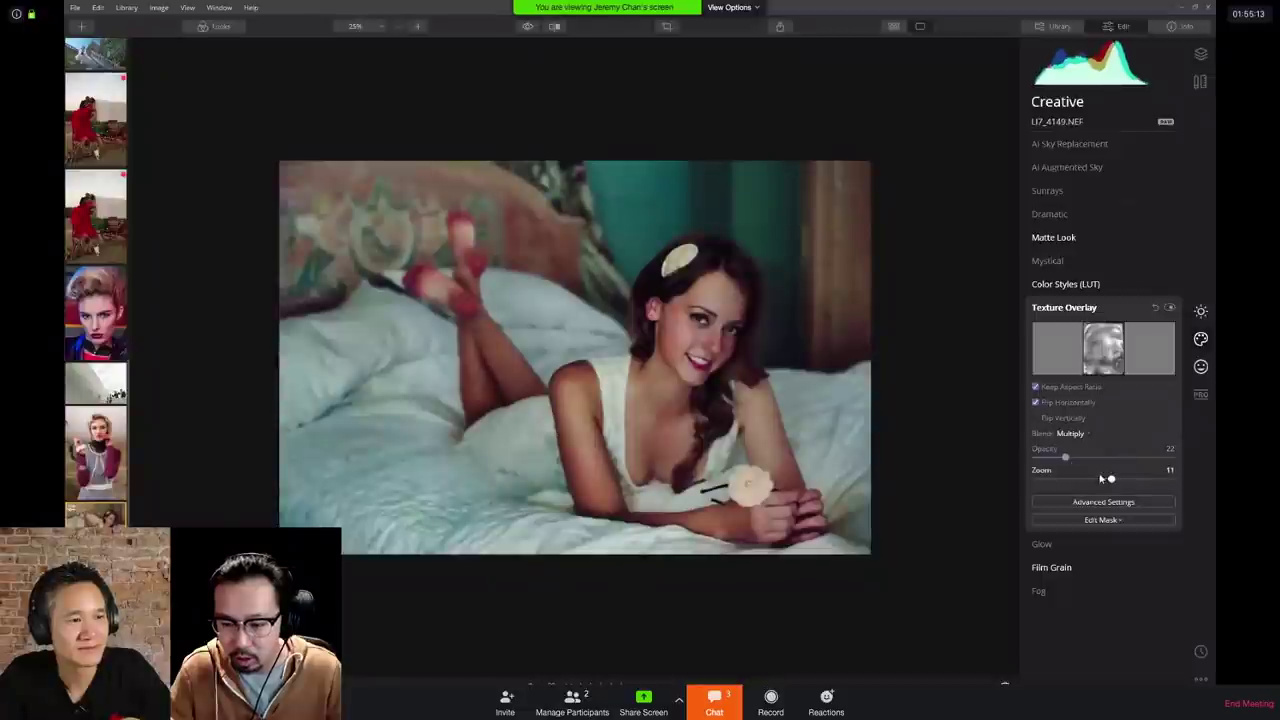
drag(1065, 457, 1098, 456)
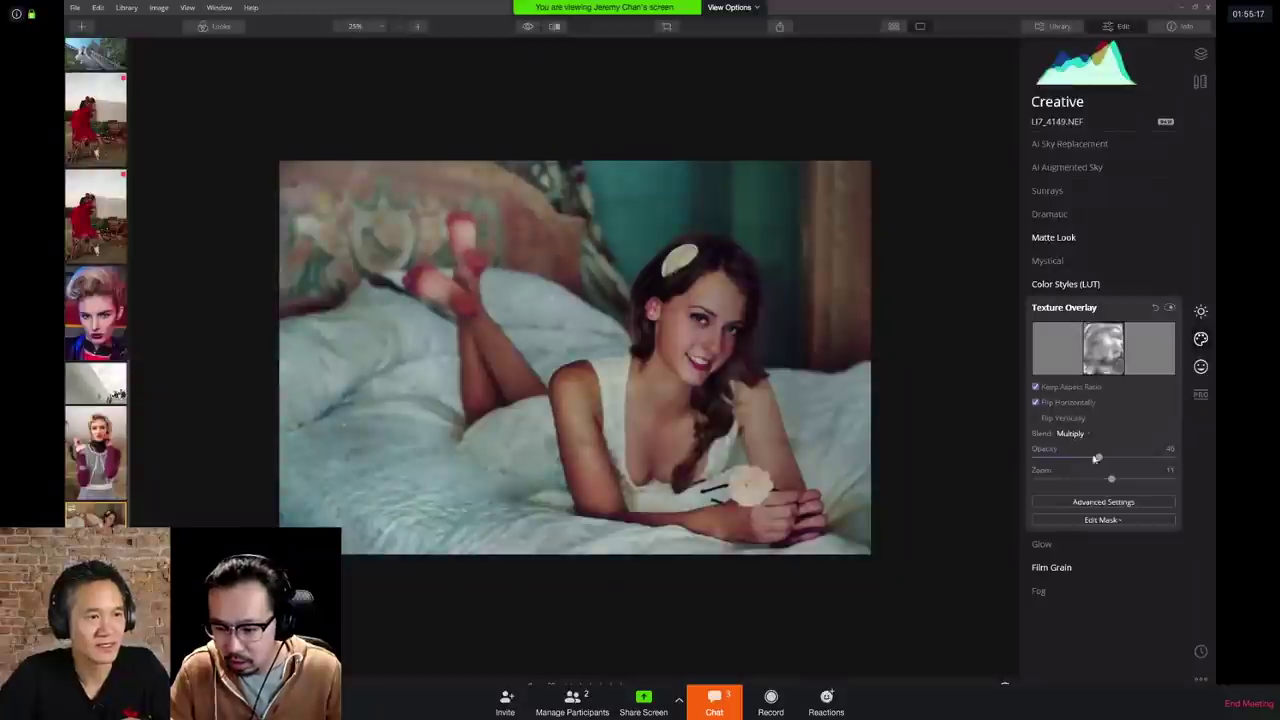
click(1072, 433)
click(1100, 533)
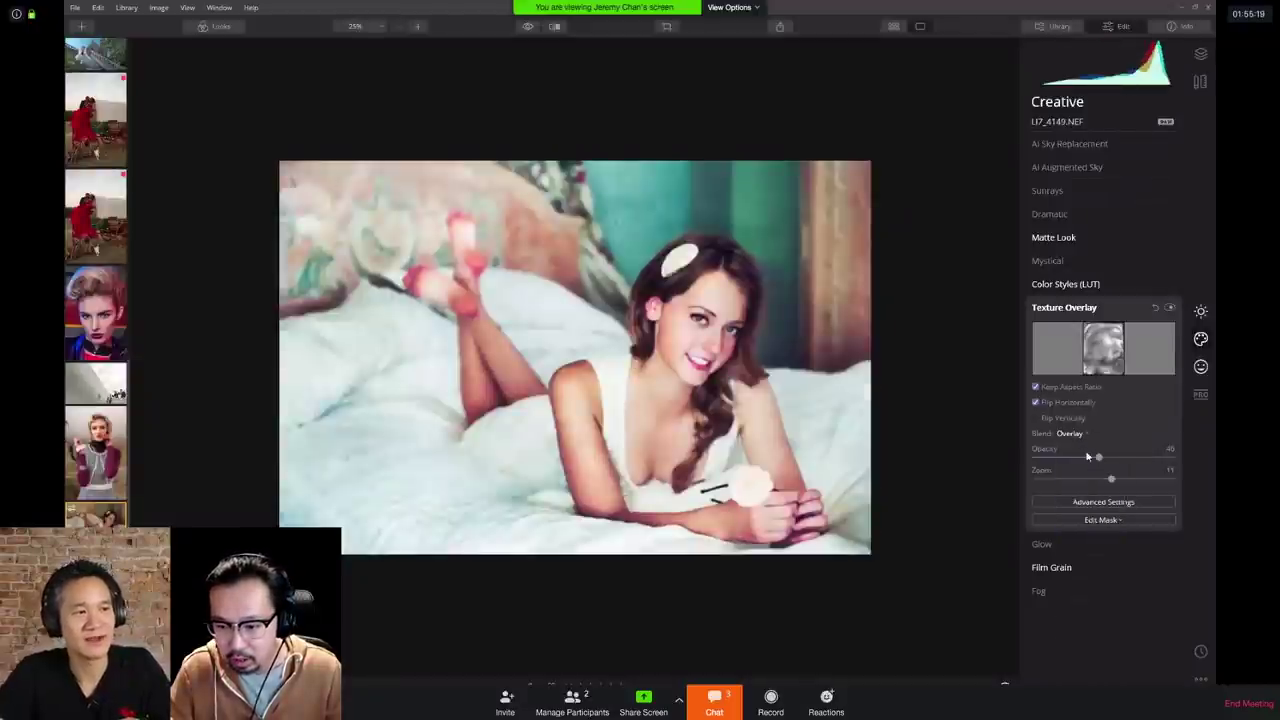
click(1078, 434)
click(1094, 545)
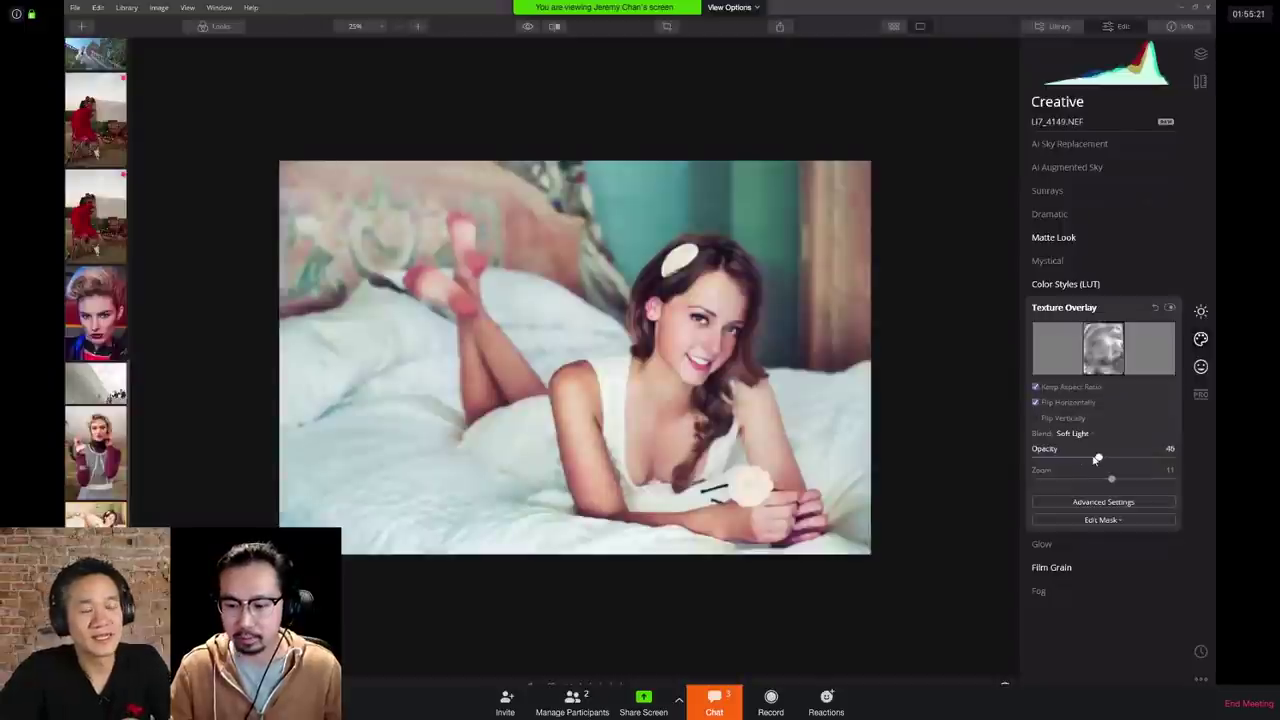
mouse_move(1097, 457)
mouse_down()
mouse_move(1127, 457)
mouse_move(1087, 460)
mouse_up()
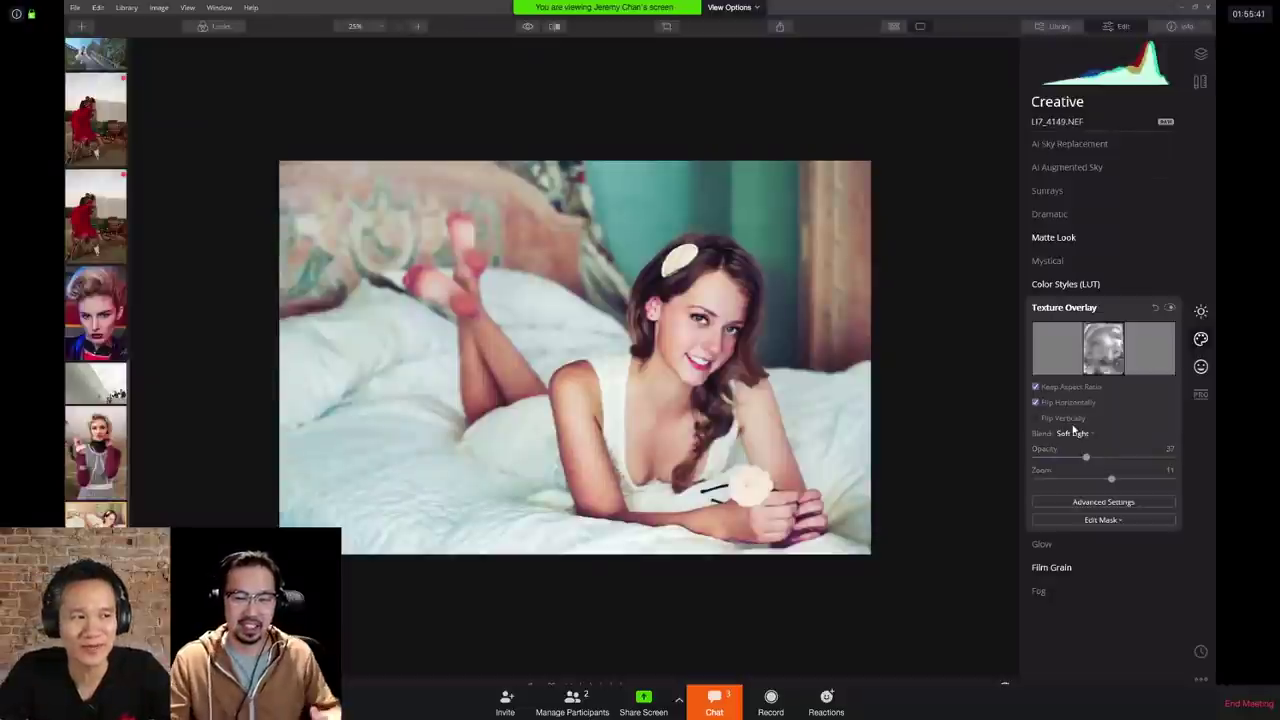
Step: Compare the edit against the unedited original, then zoom in twice to fill the canvas
click(533, 32)
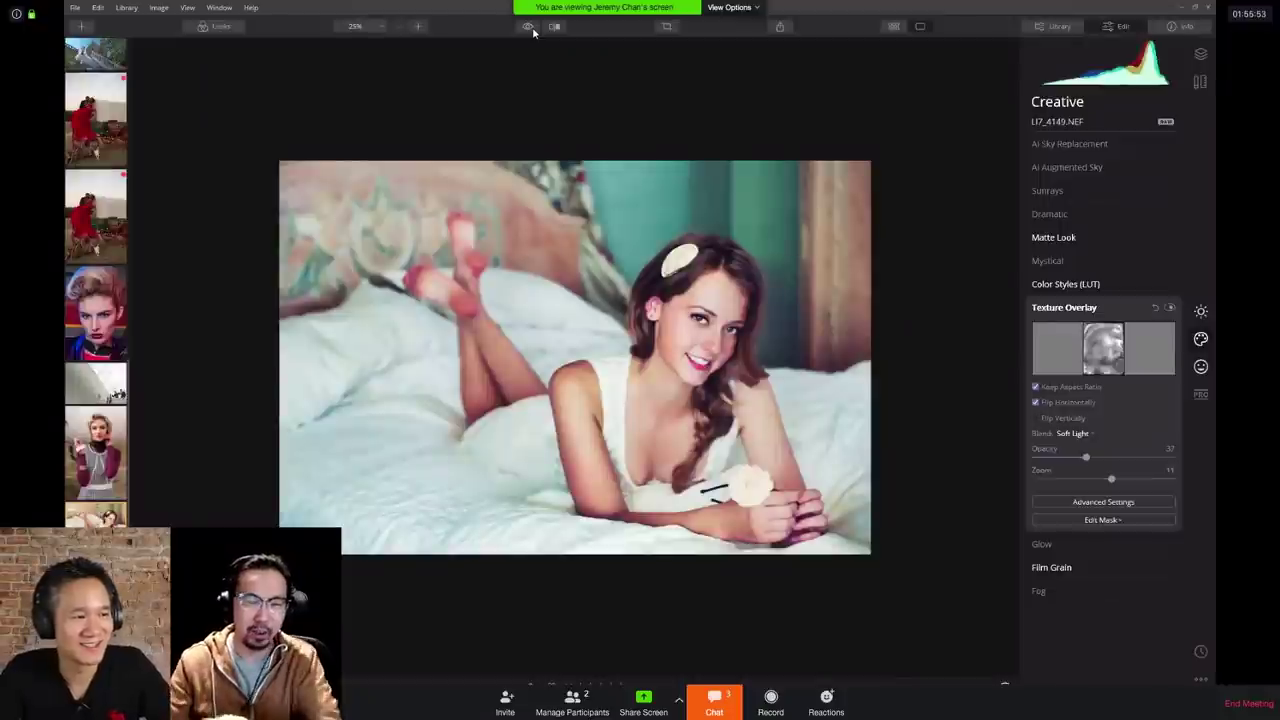
click(533, 30)
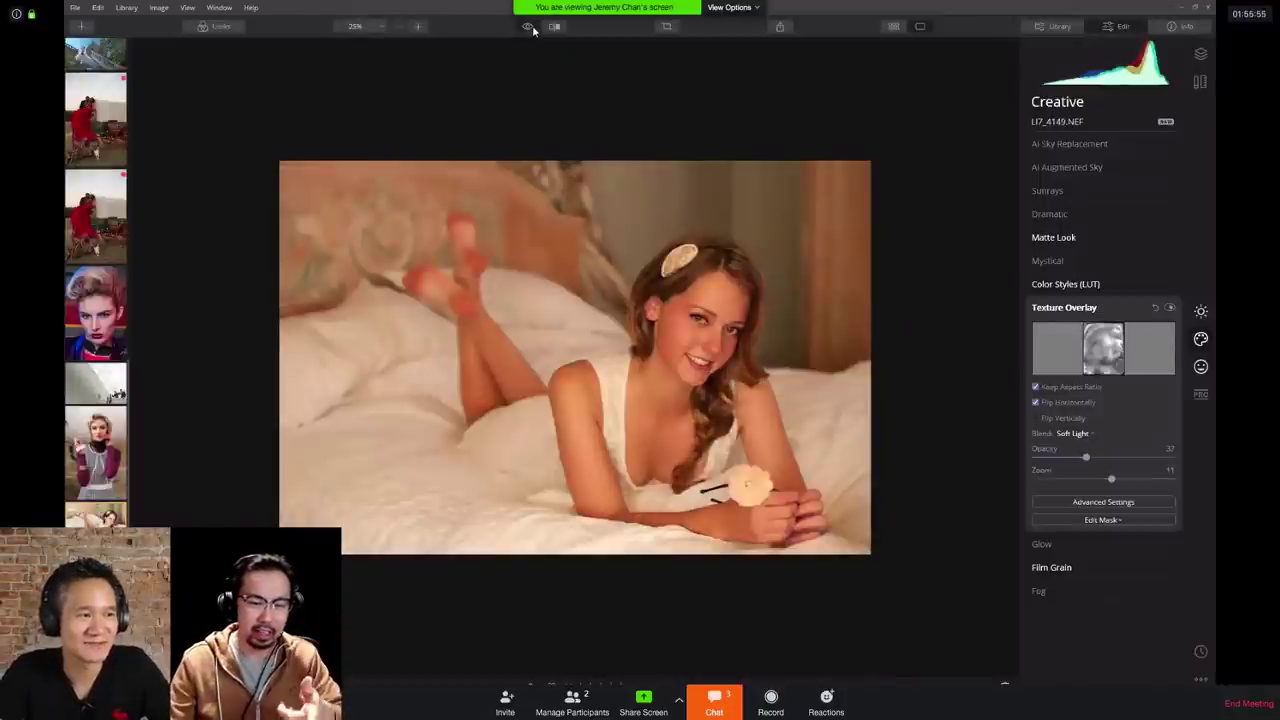
click(532, 30)
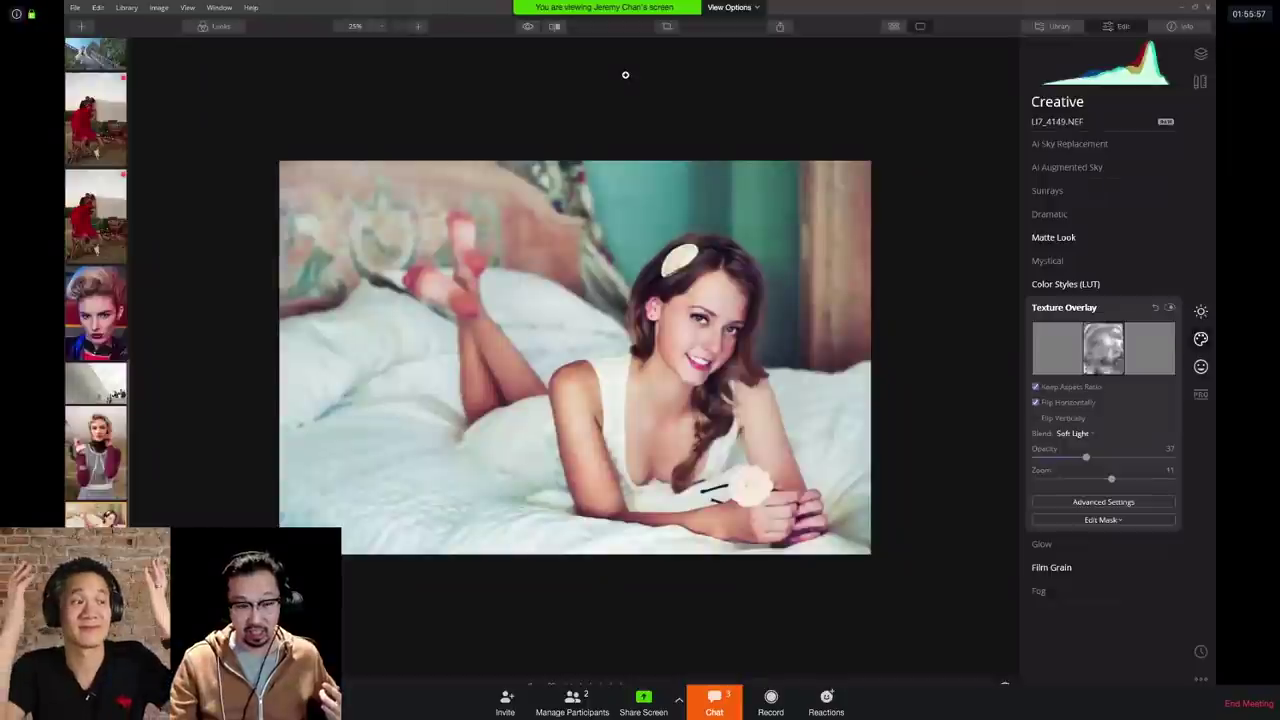
click(420, 27)
click(421, 28)
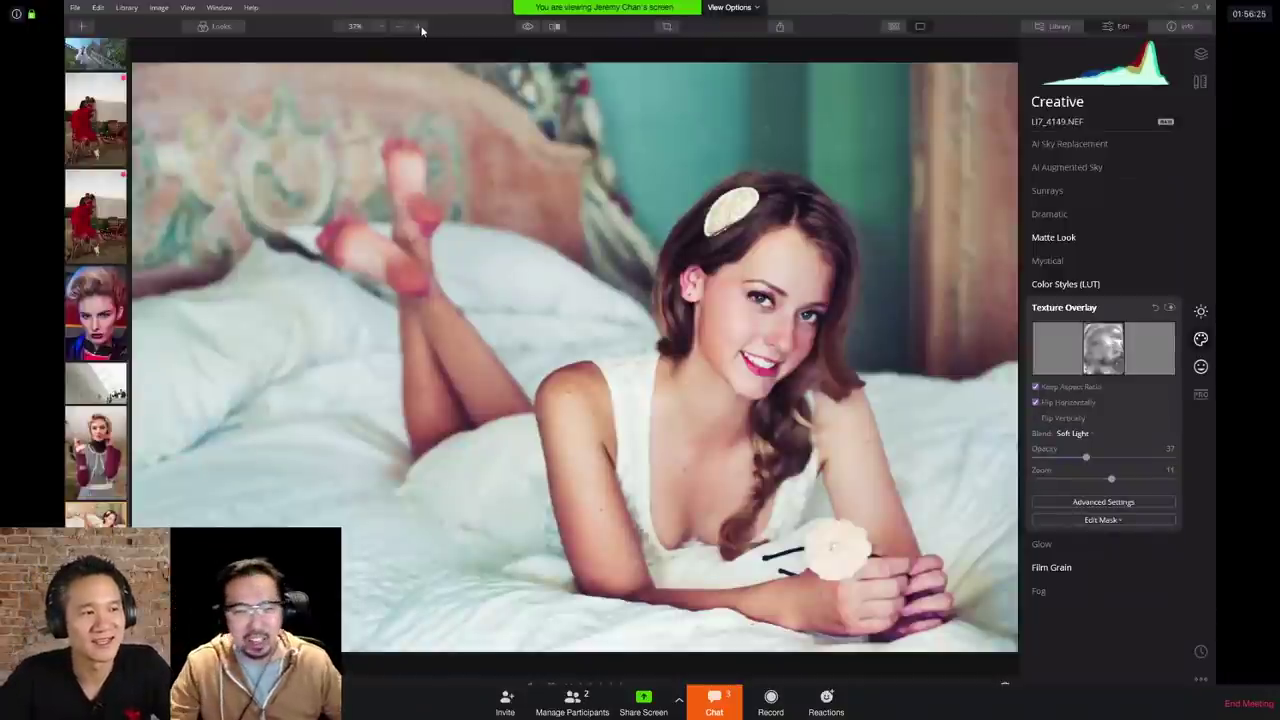
click(528, 27)
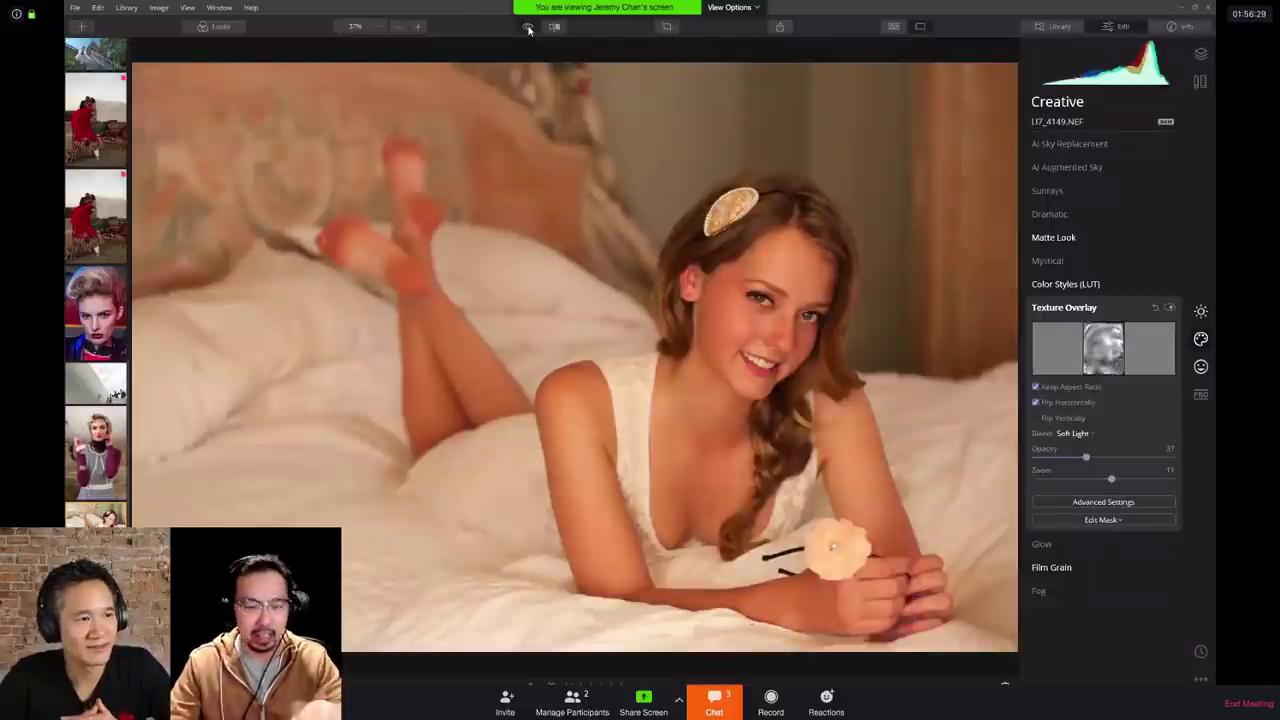
click(528, 27)
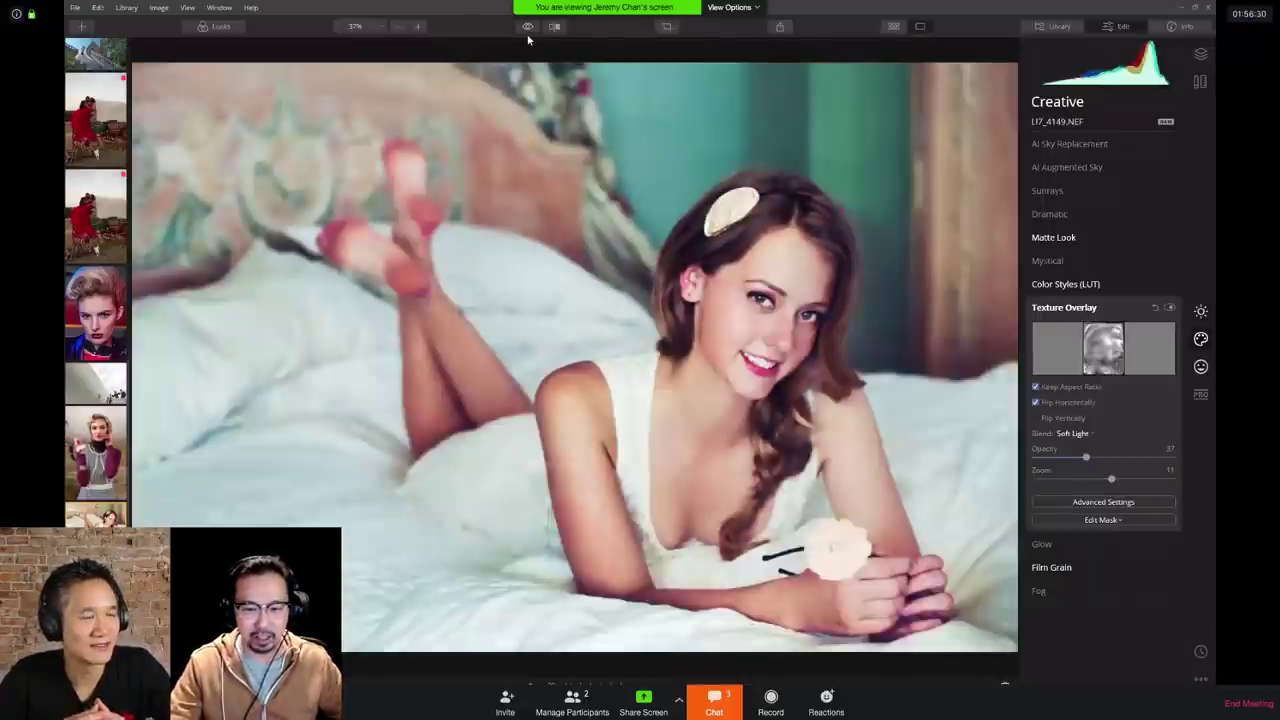
Step: From the Looks panel, save the vintage edit as a new custom Look under the entered name
click(237, 35)
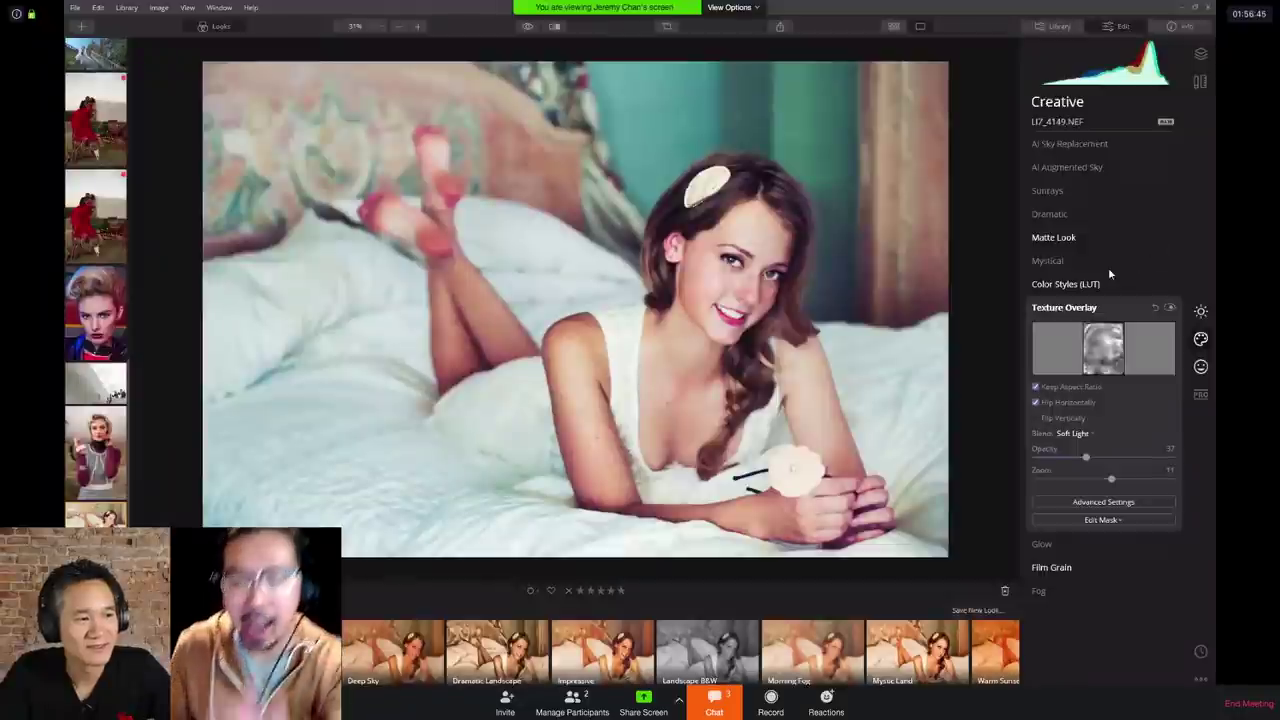
click(990, 611)
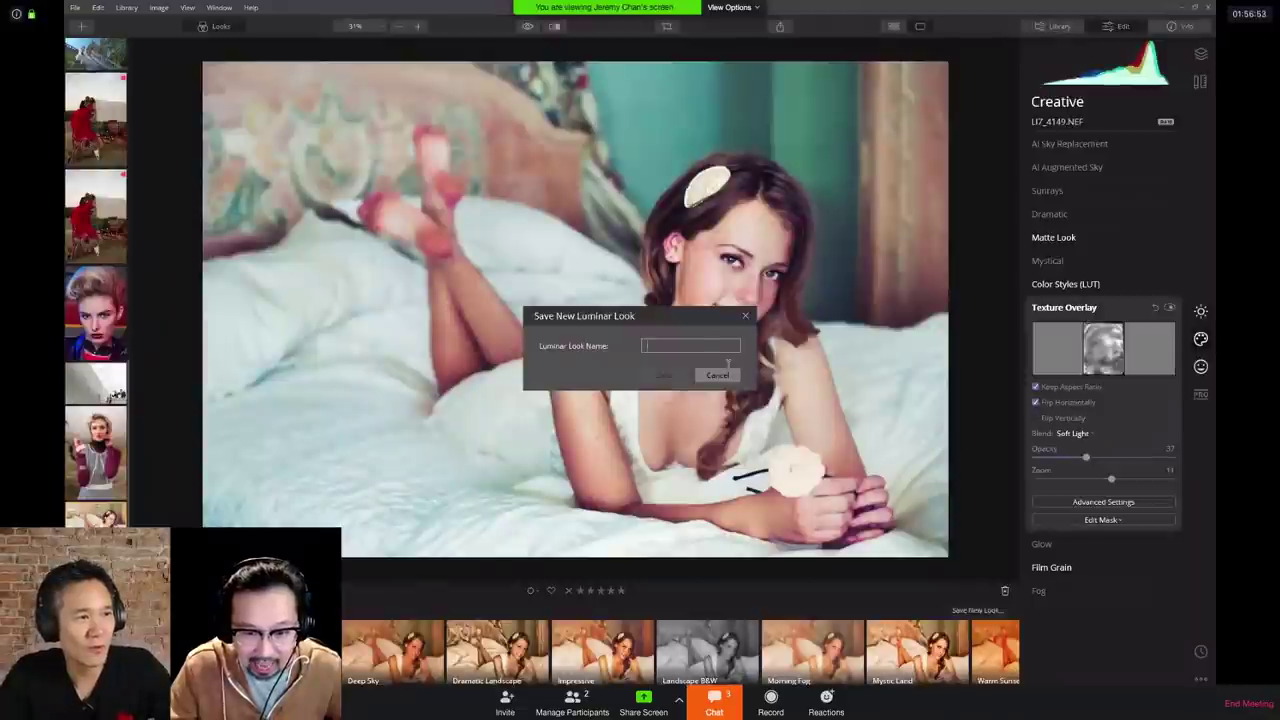
text(jeremy's)
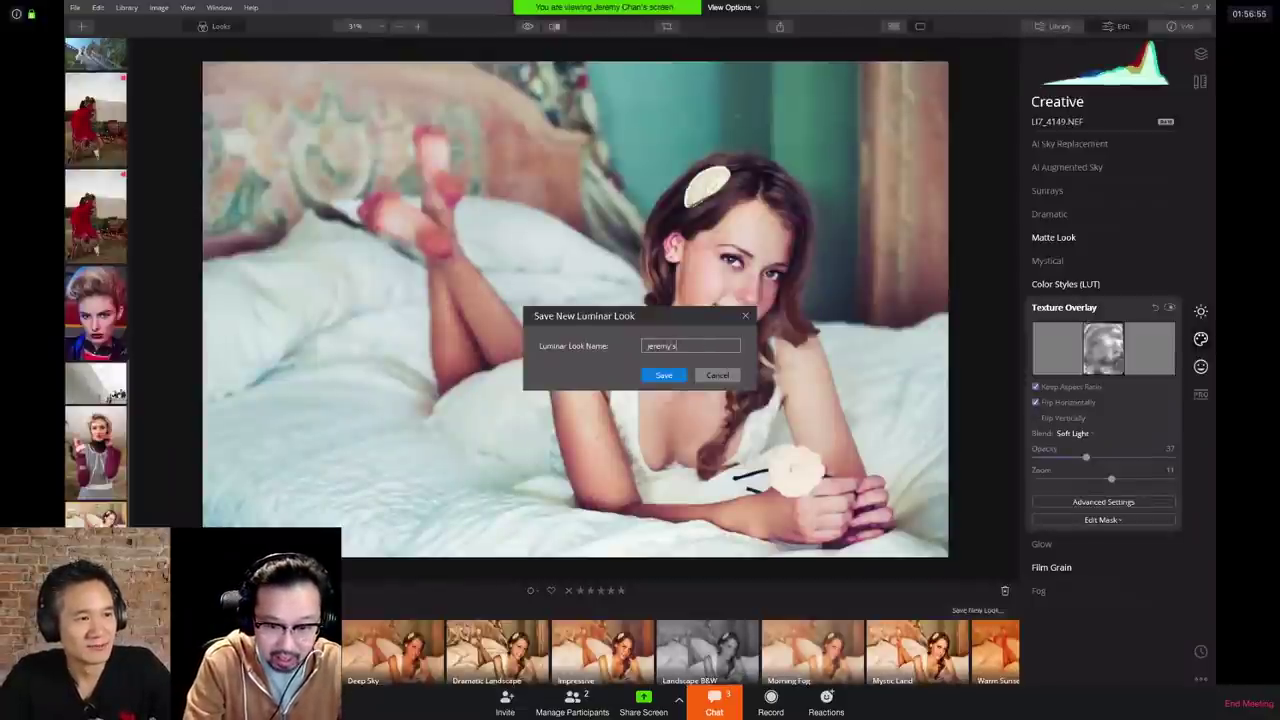
text( look)
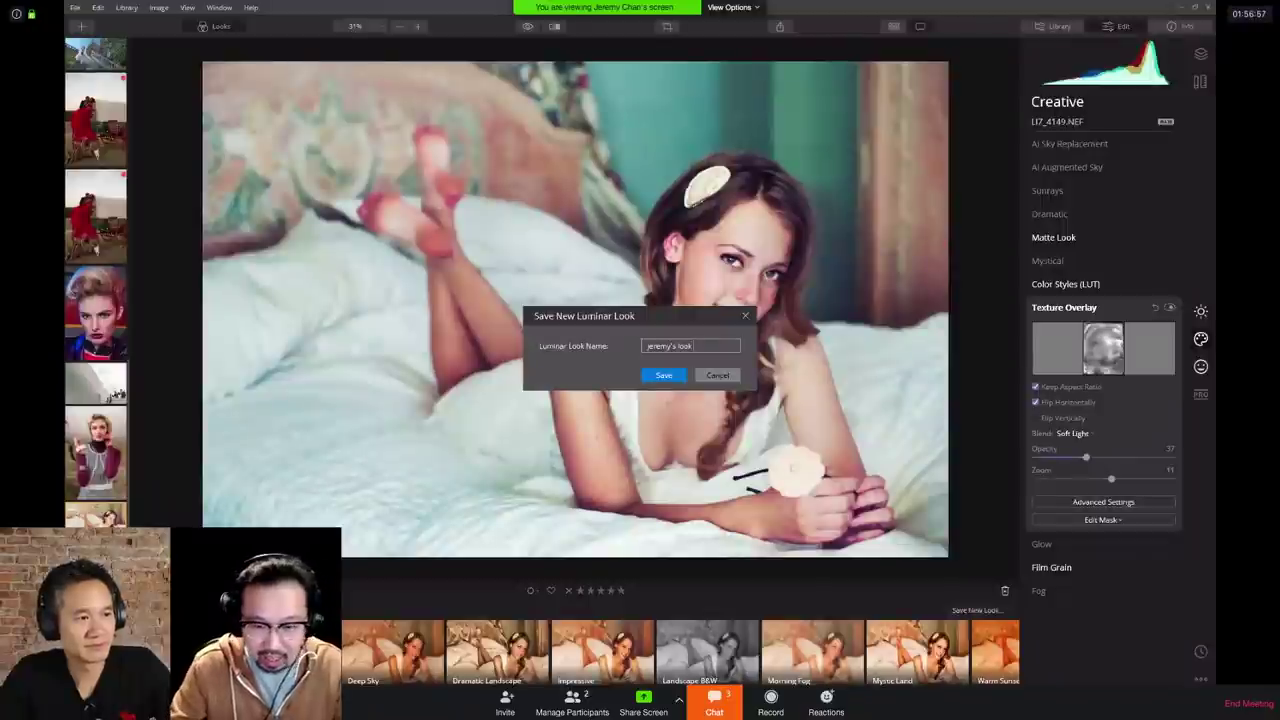
click(668, 376)
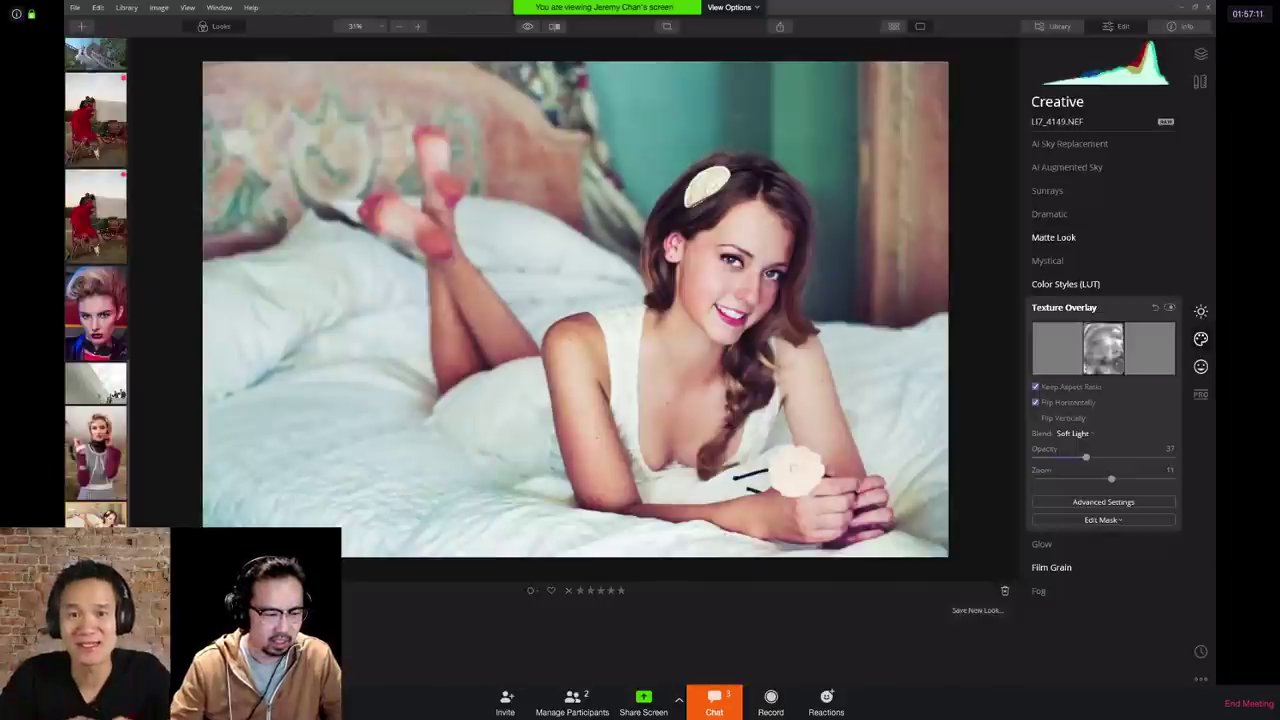
Step: Move to the next filmstrip photo, the leaf-crown portrait
key(Right)
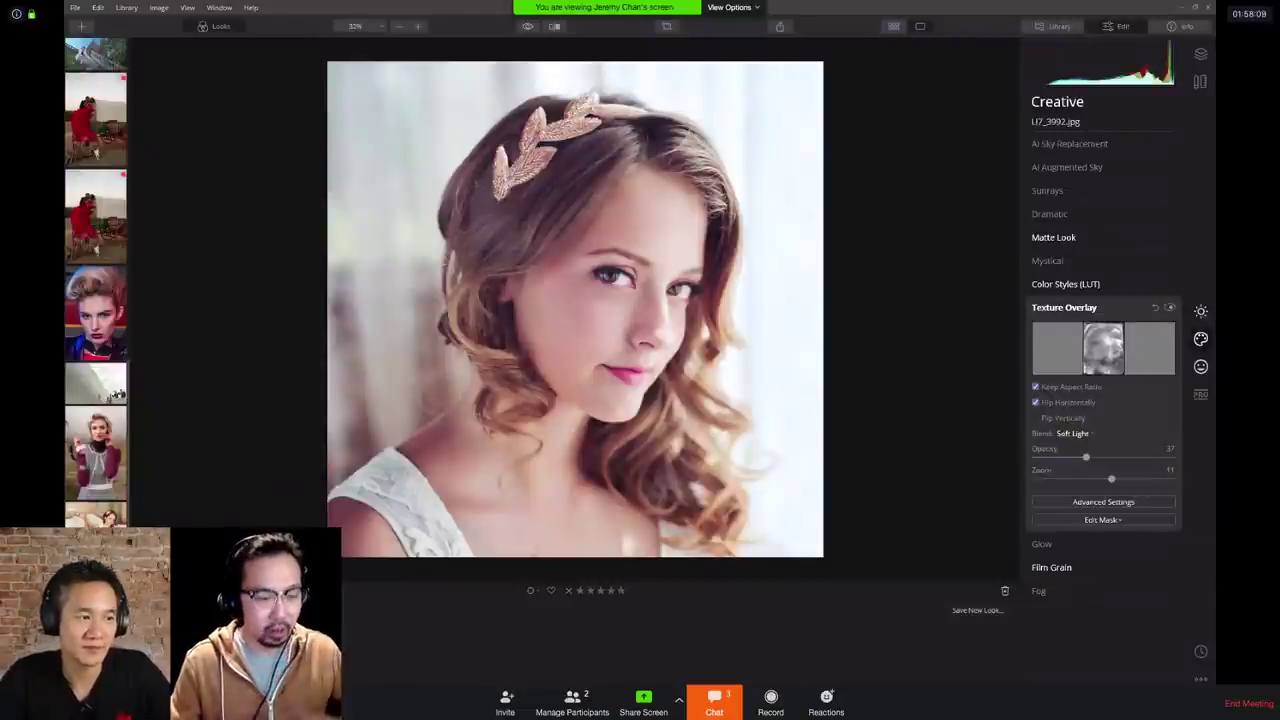
key(Right)
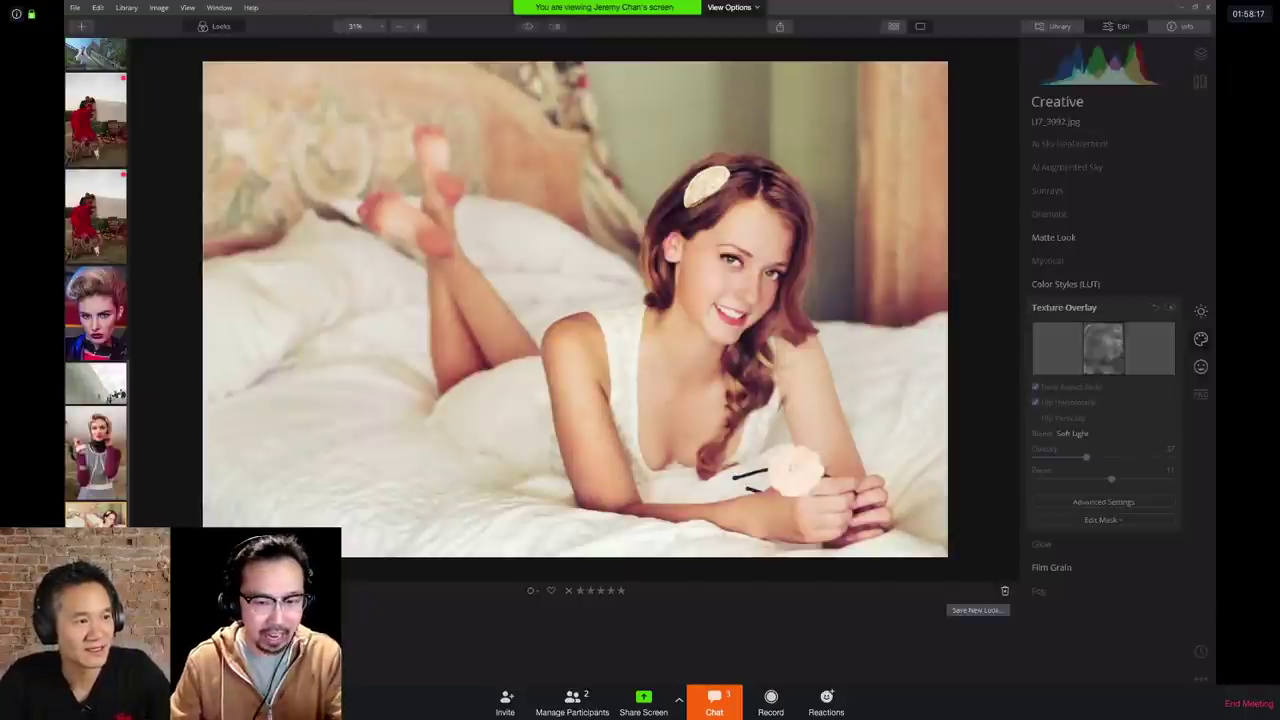
key(Right)
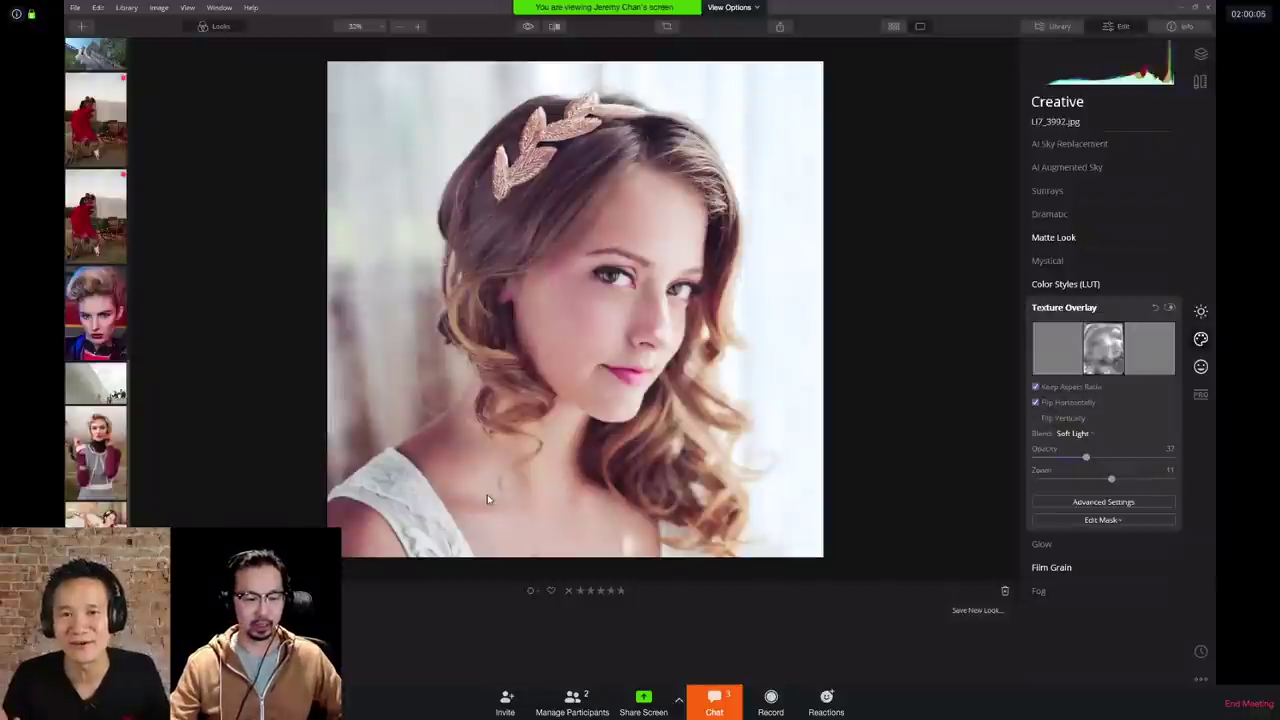
scroll(96, 280, up, 5)
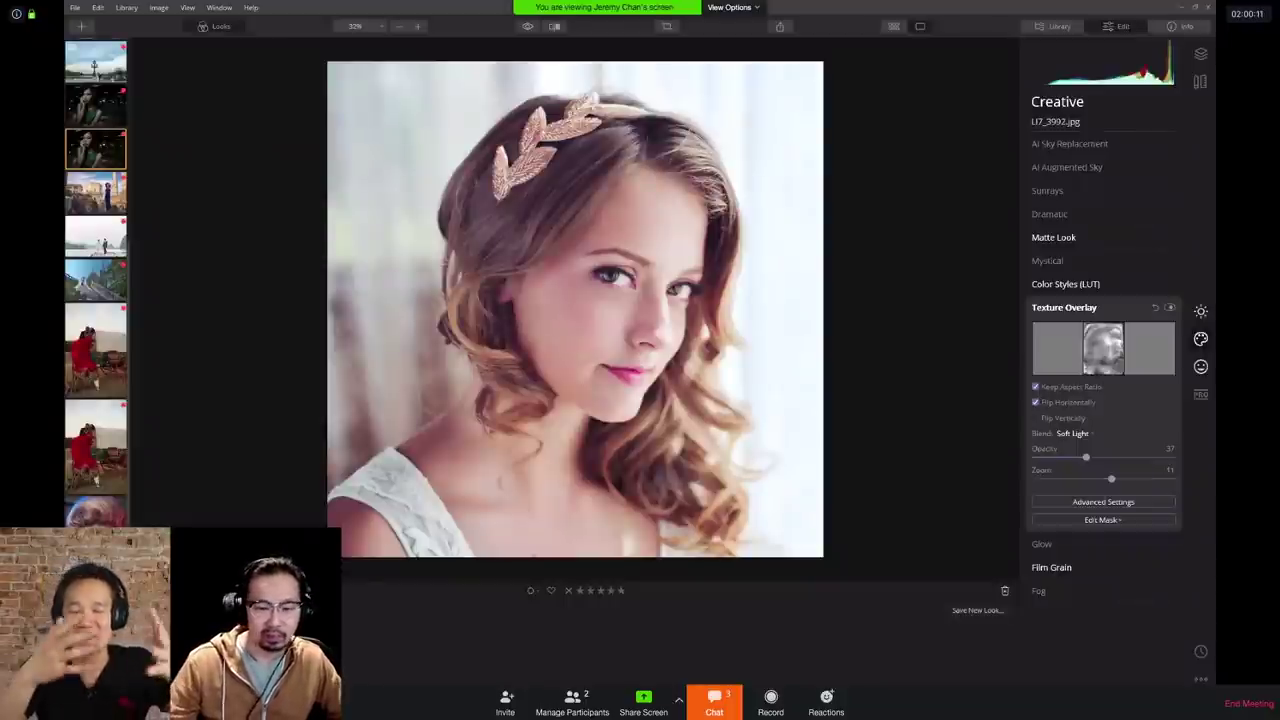
click(555, 26)
drag(544, 252, 388, 265)
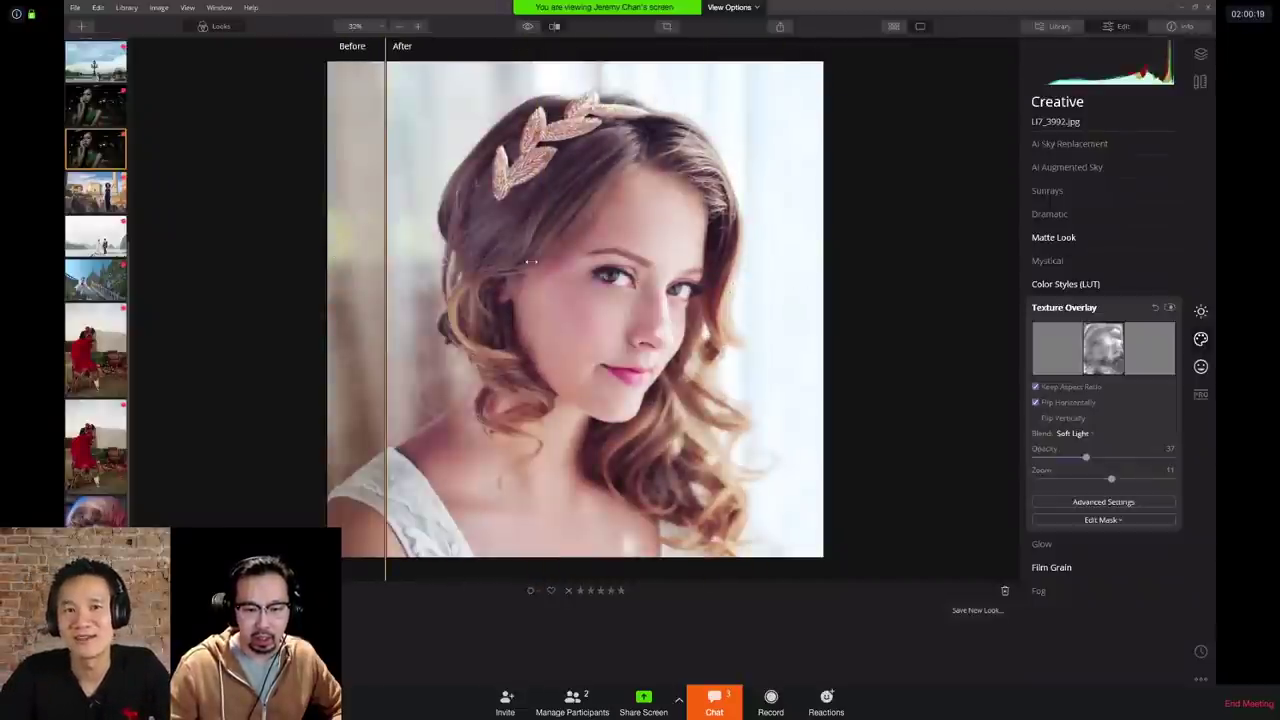
drag(778, 288, 388, 258)
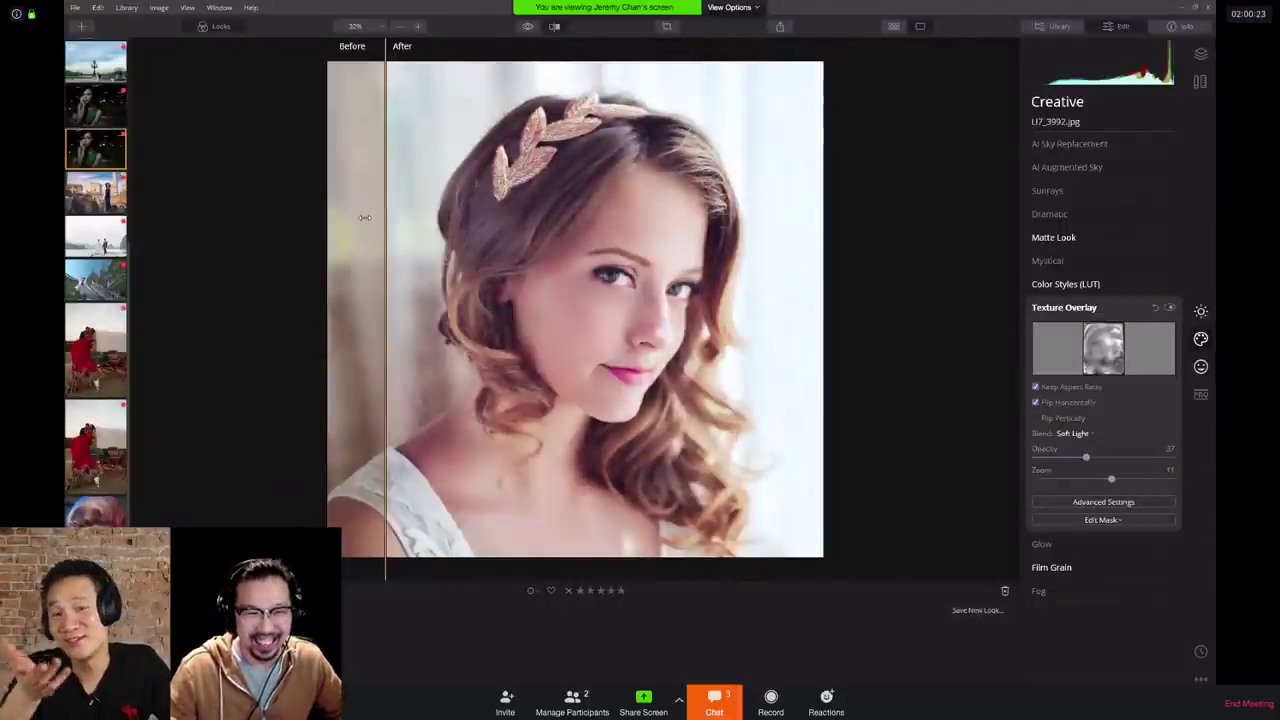
click(556, 28)
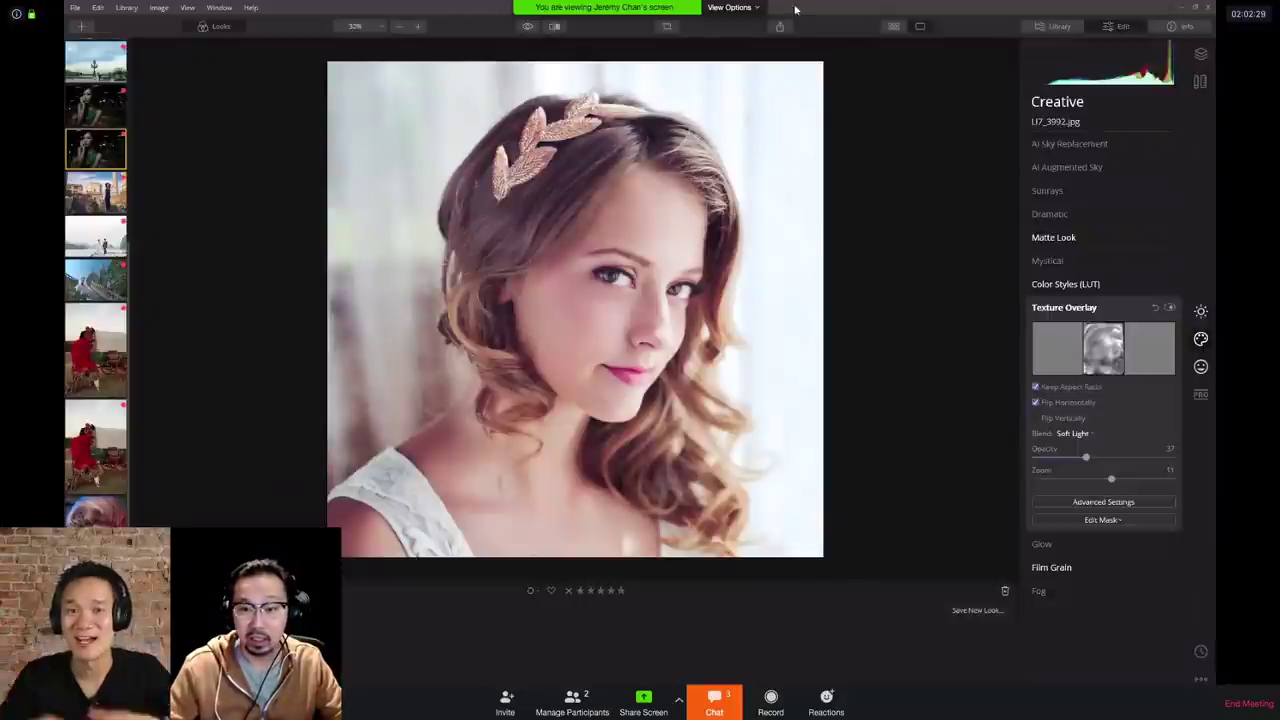
click(895, 28)
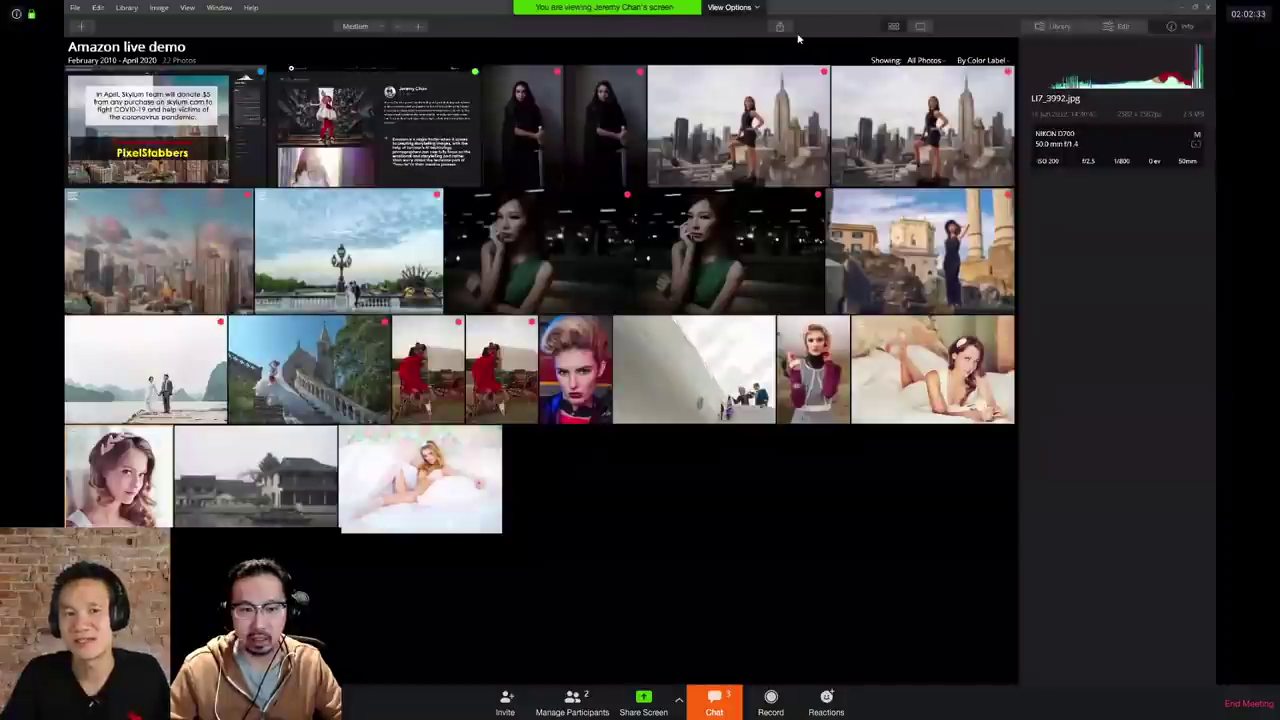
click(418, 27)
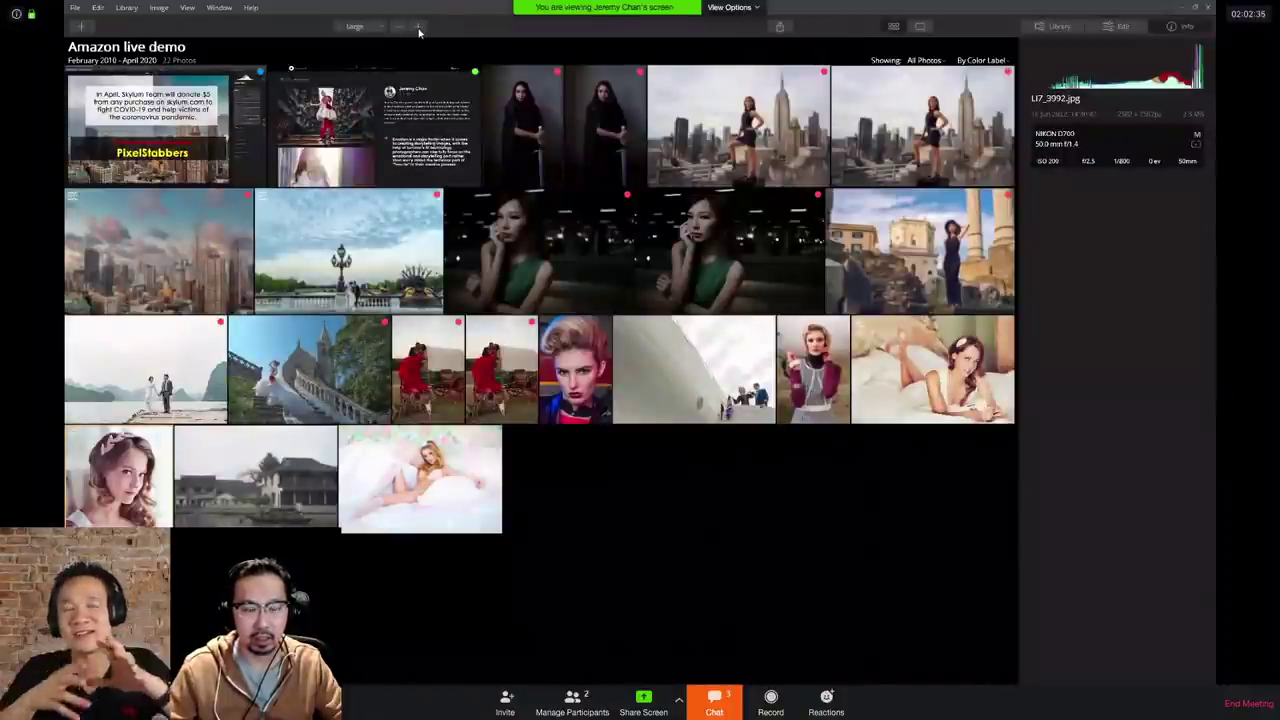
scroll(722, 365, up, 5)
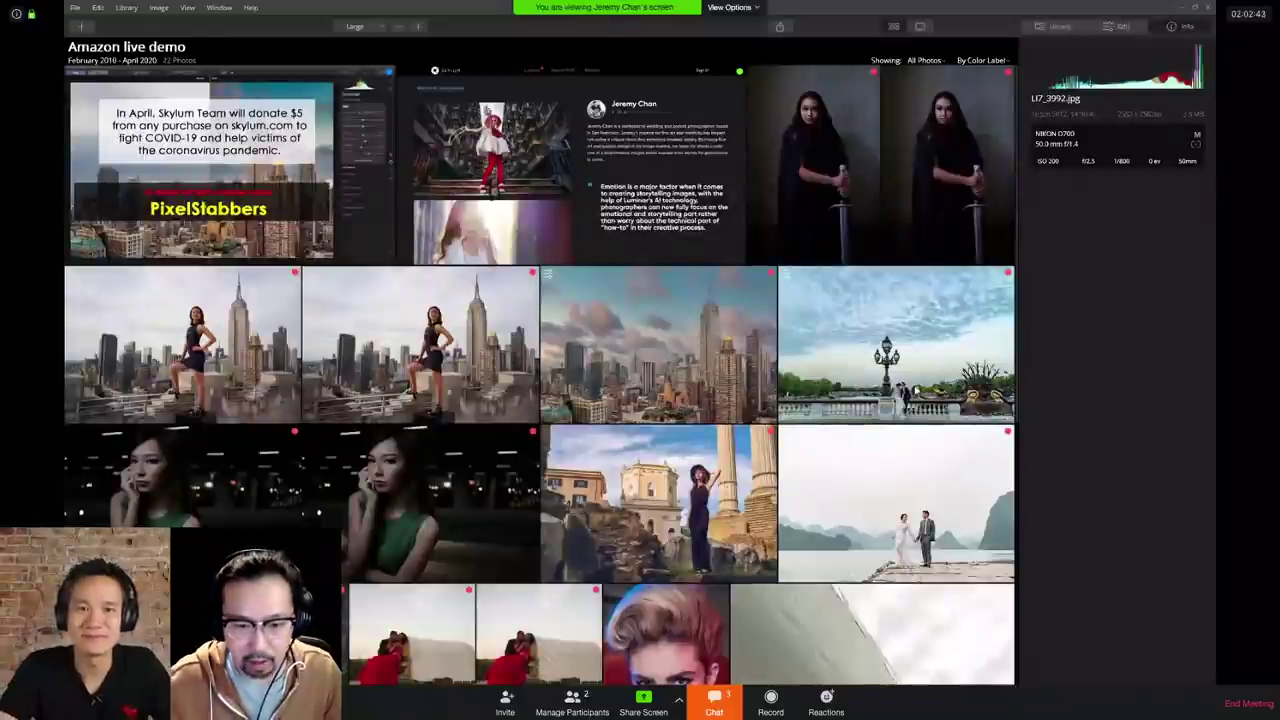
scroll(896, 392, down, 2)
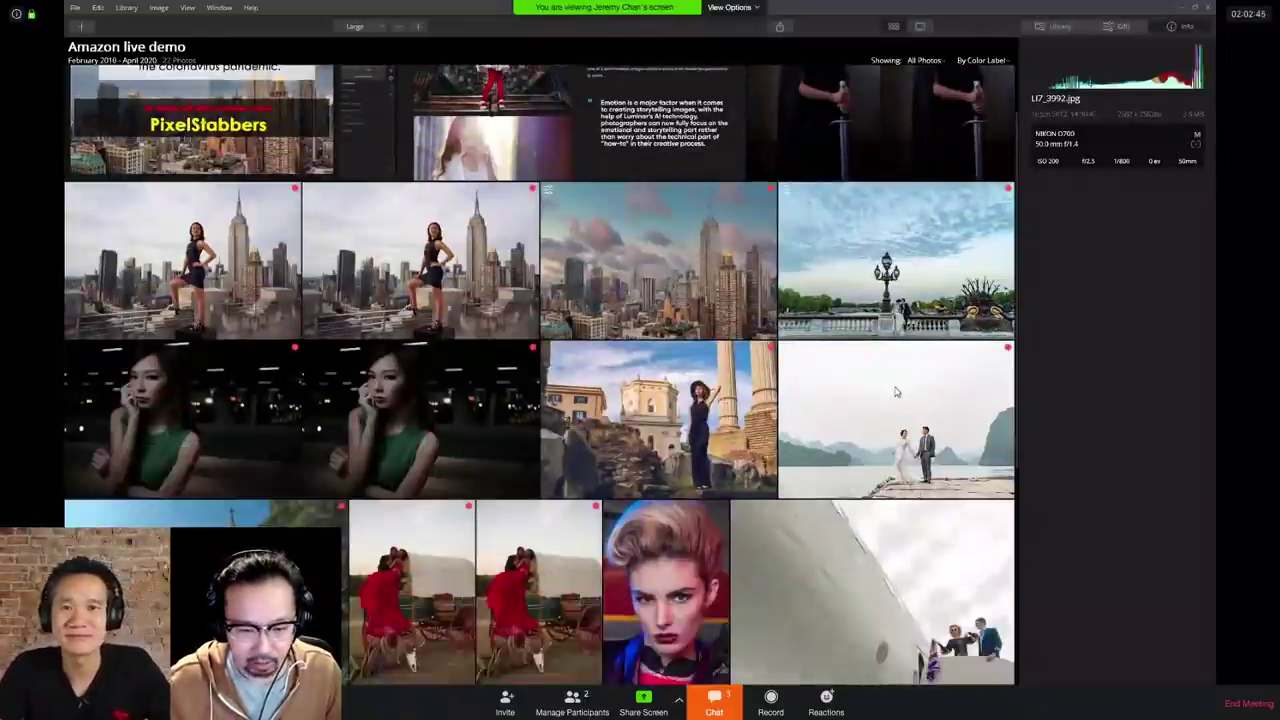
scroll(895, 392, down, 8)
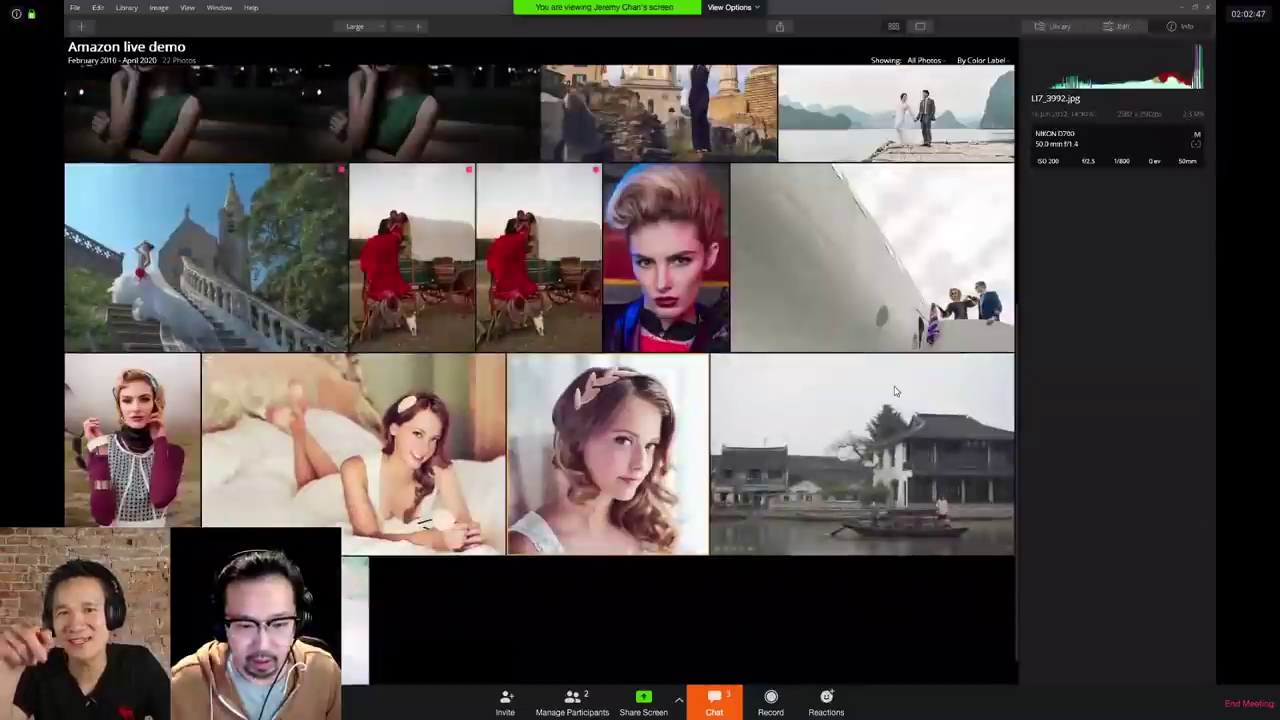
scroll(895, 392, up, 10)
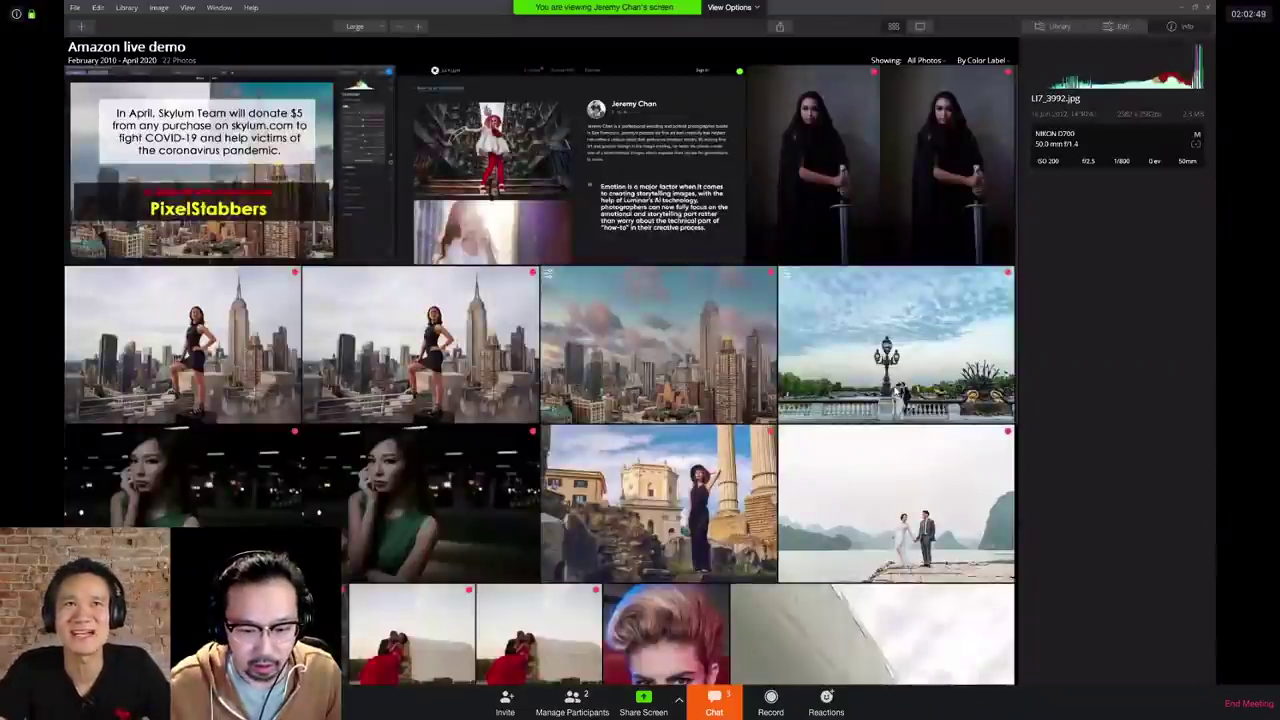
scroll(896, 392, down, 6)
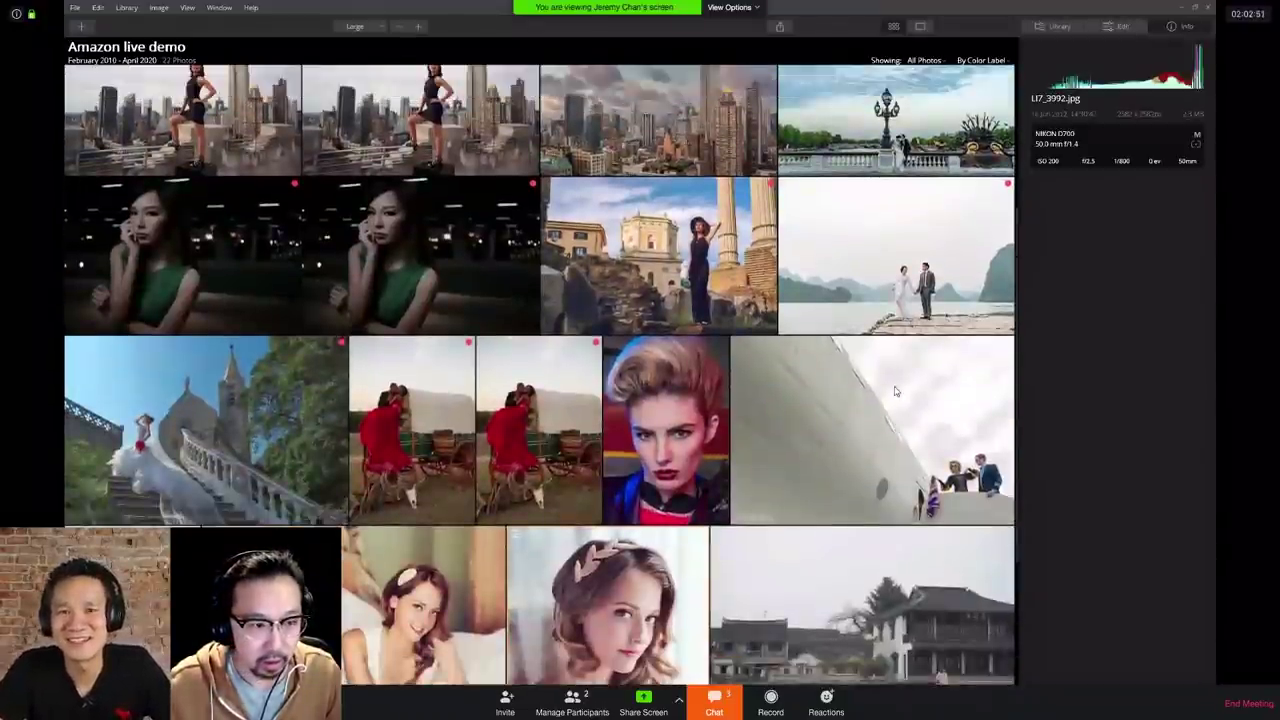
scroll(895, 392, up, 6)
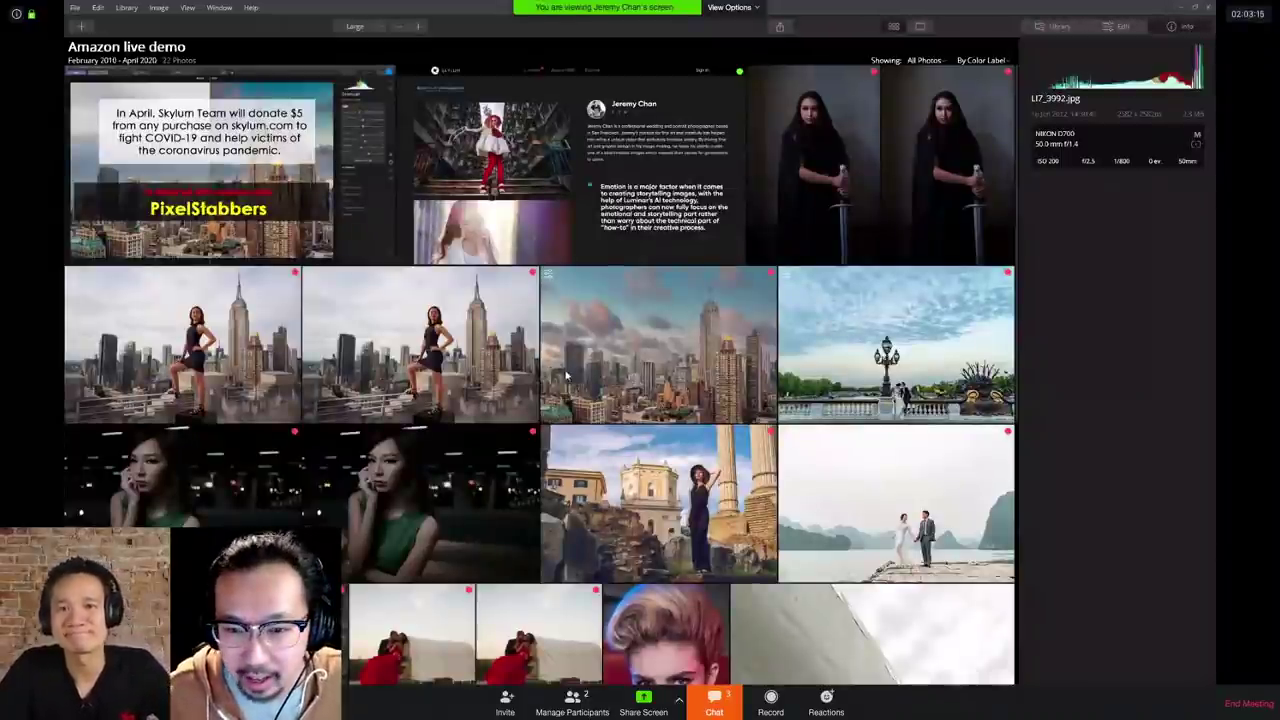
scroll(752, 352, down, 1)
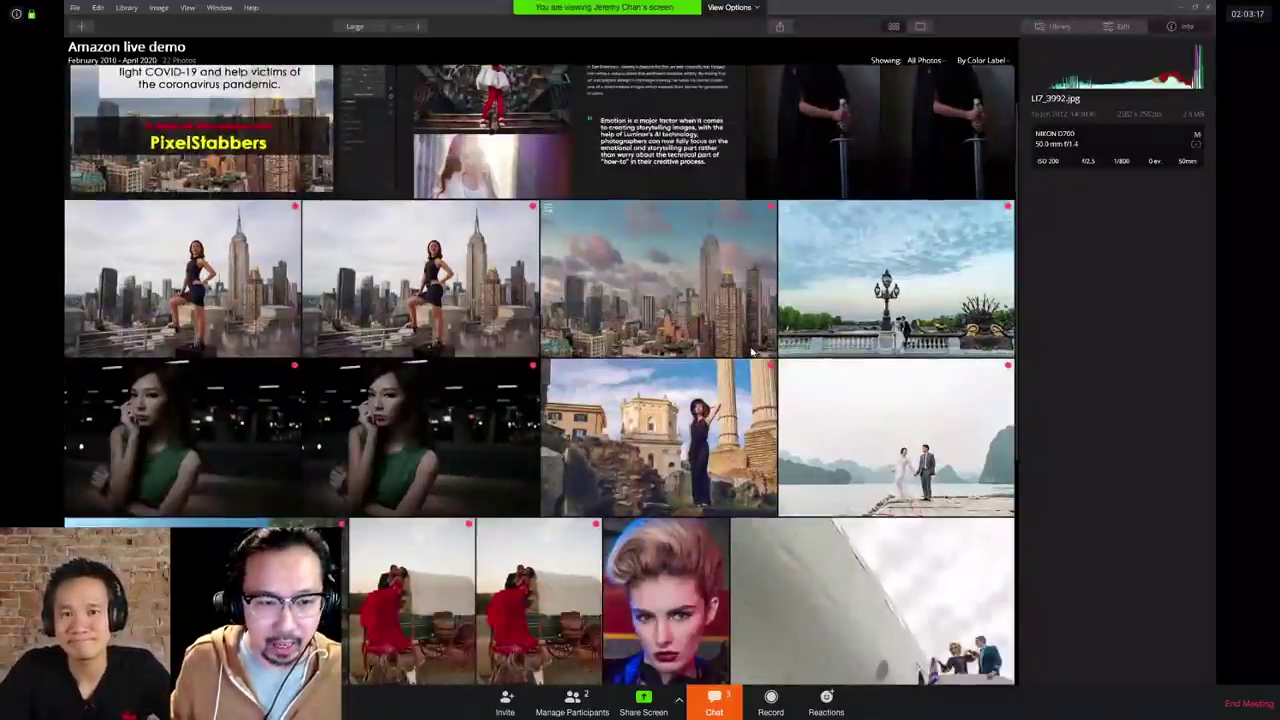
scroll(752, 352, down, 3)
scroll(752, 352, up, 3)
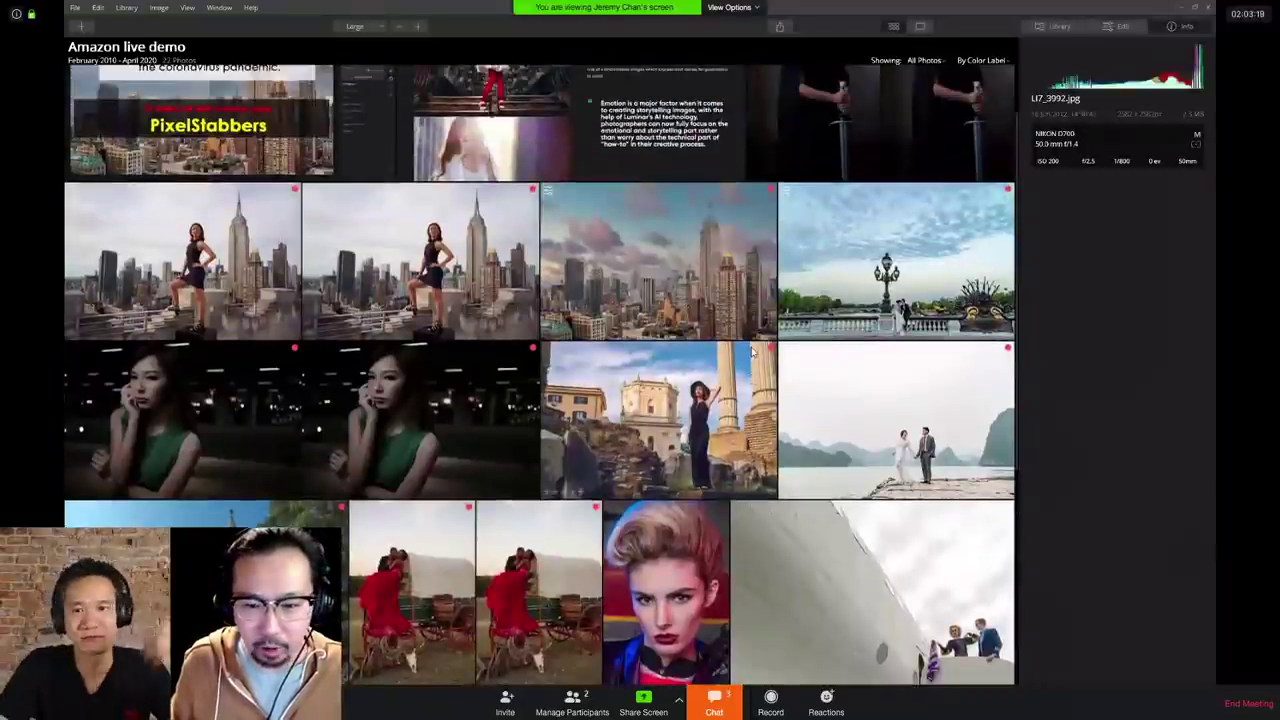
scroll(752, 352, up, 1)
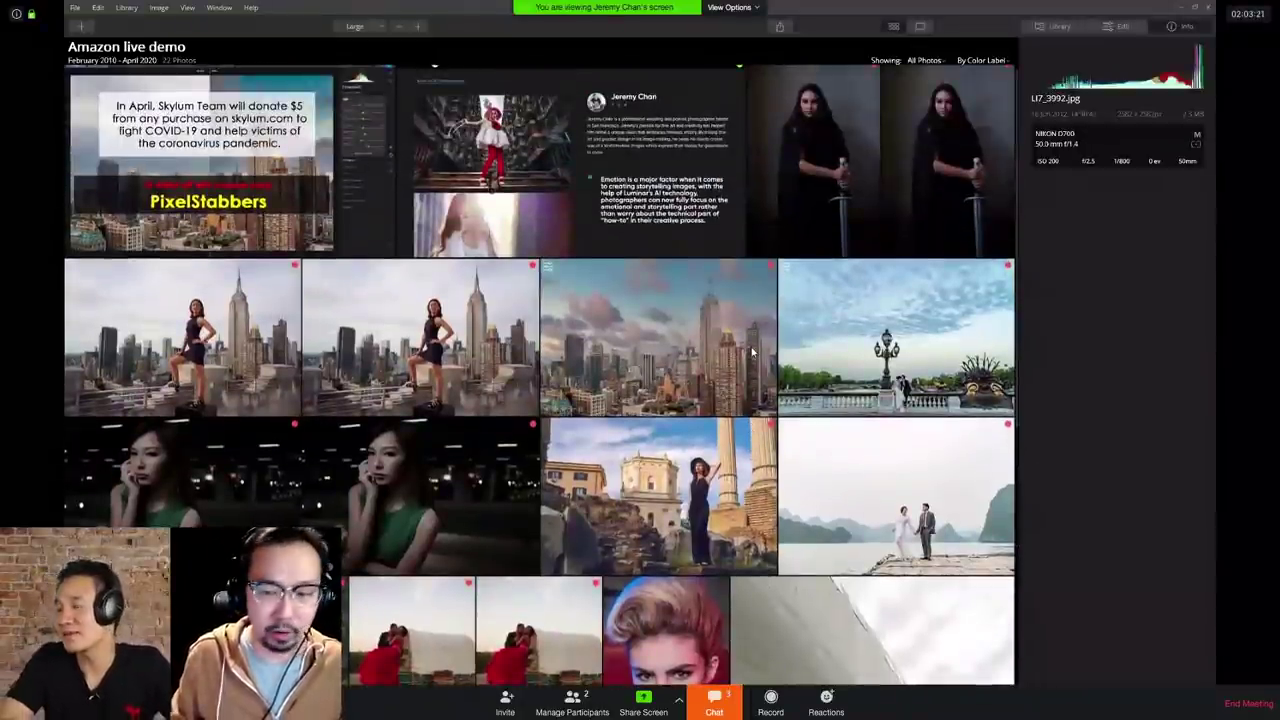
scroll(752, 352, down, 1)
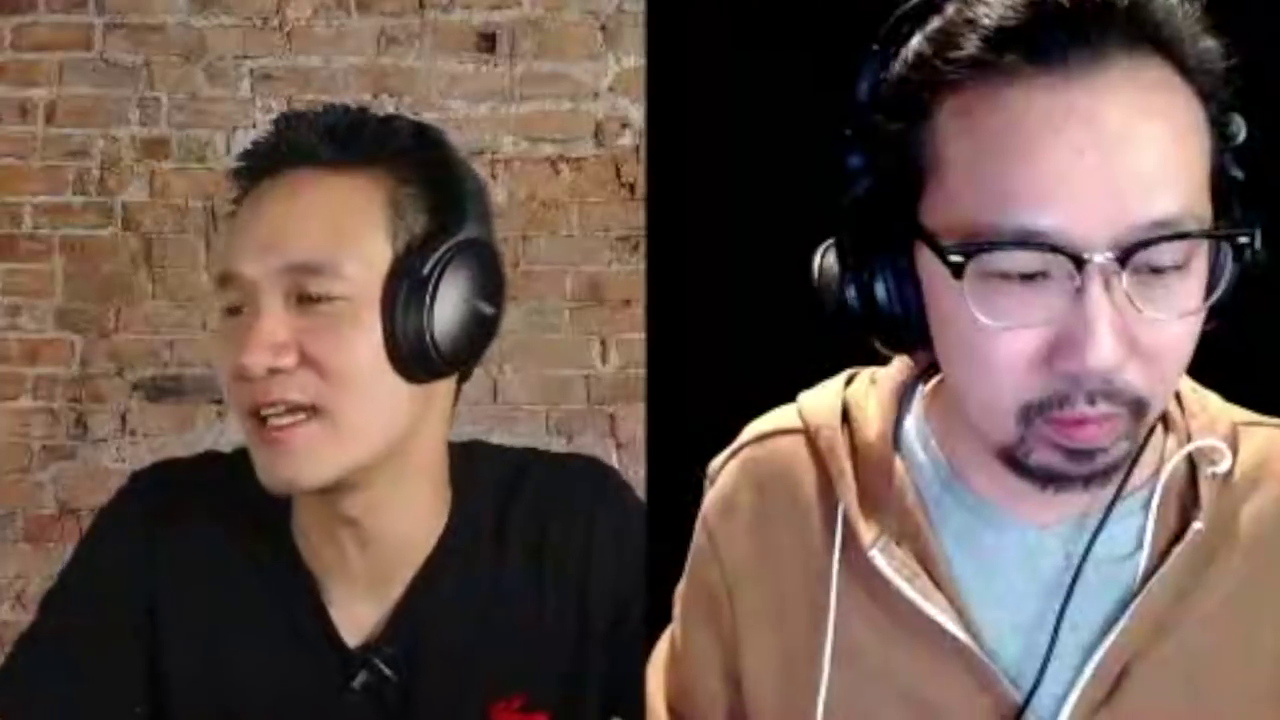